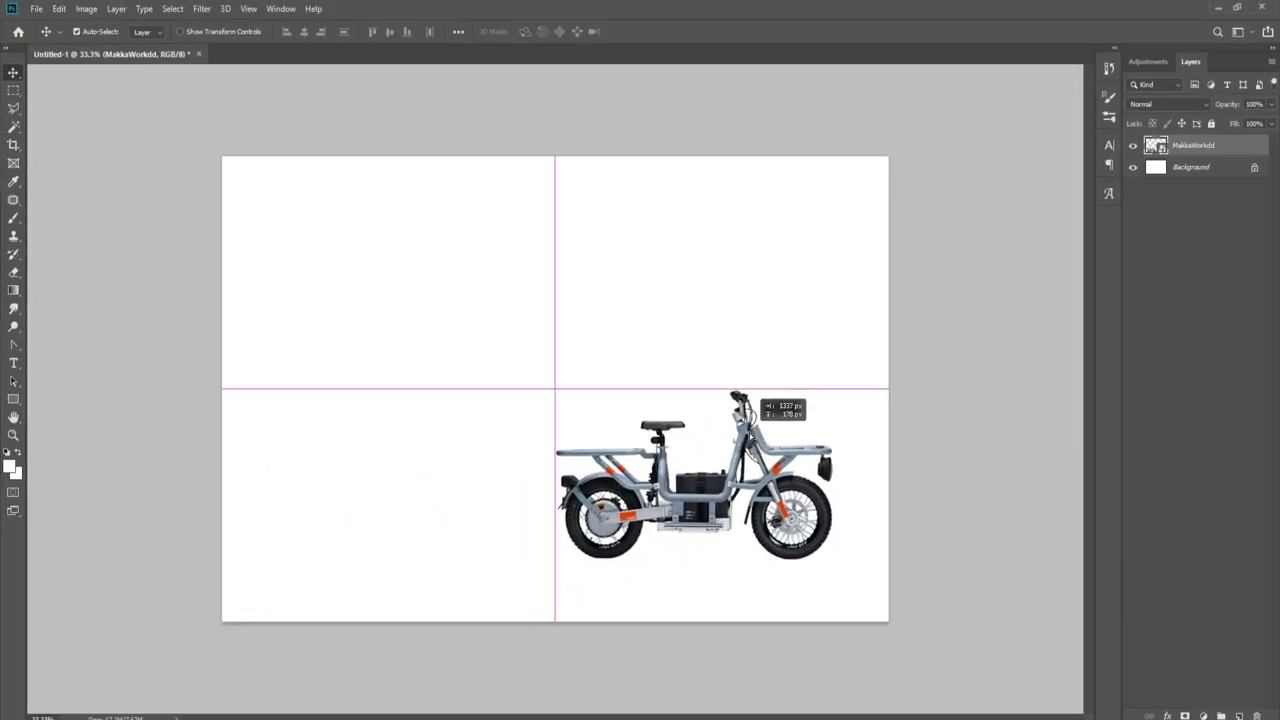
# - Magic Wand-select the white background and wheel shadows at tolerance 30, adding to selection
pyautogui.click(14, 126)
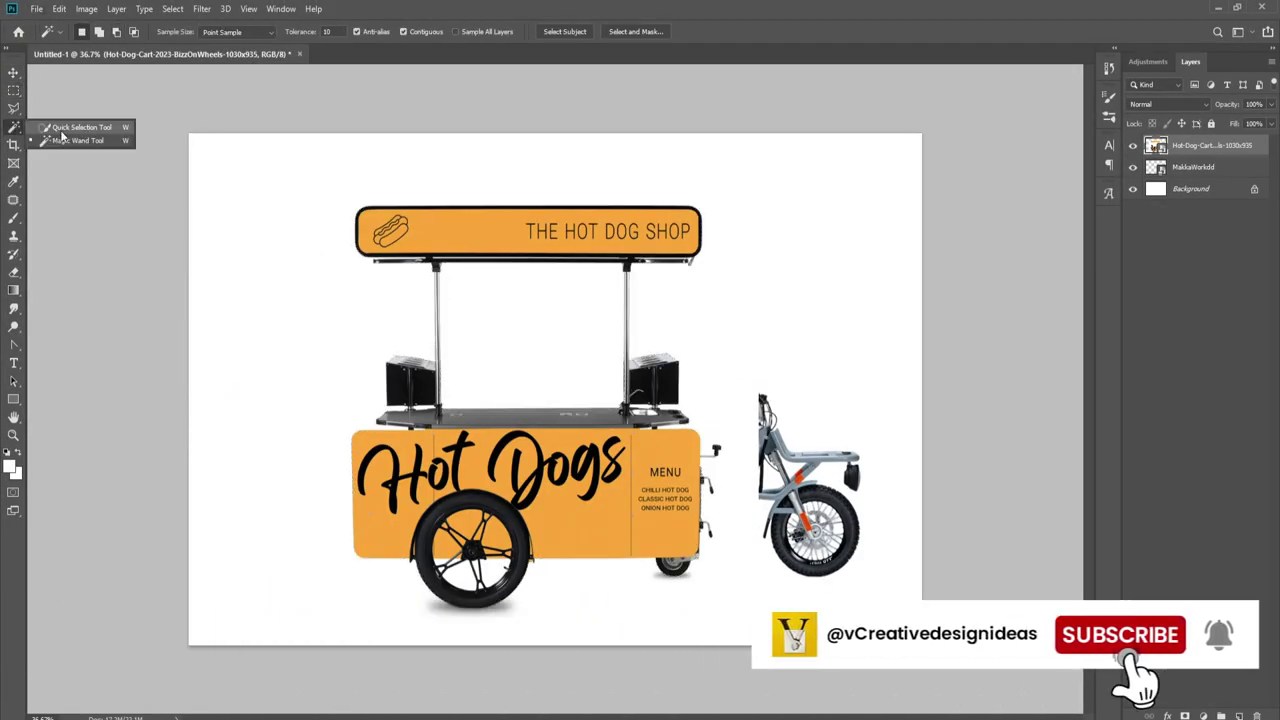
pyautogui.click(362, 303)
pyautogui.scroll(5, 480, 573)
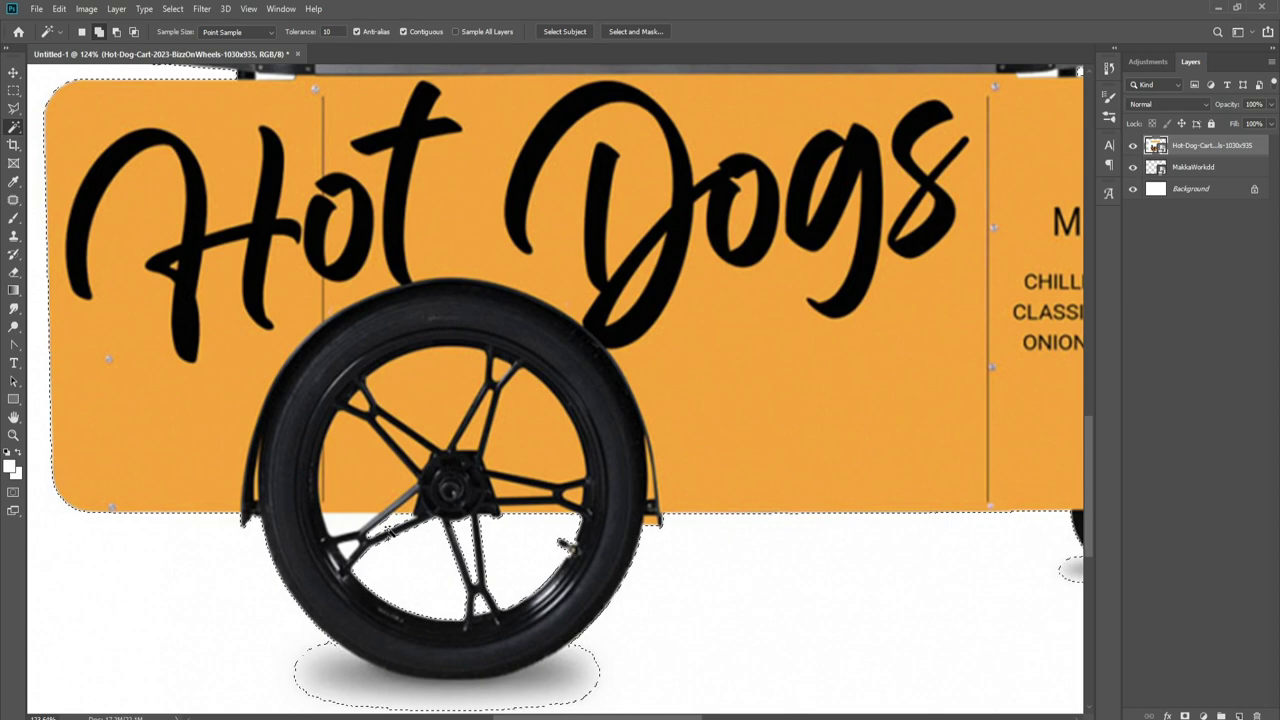
pyautogui.scroll(-3, 536, 567)
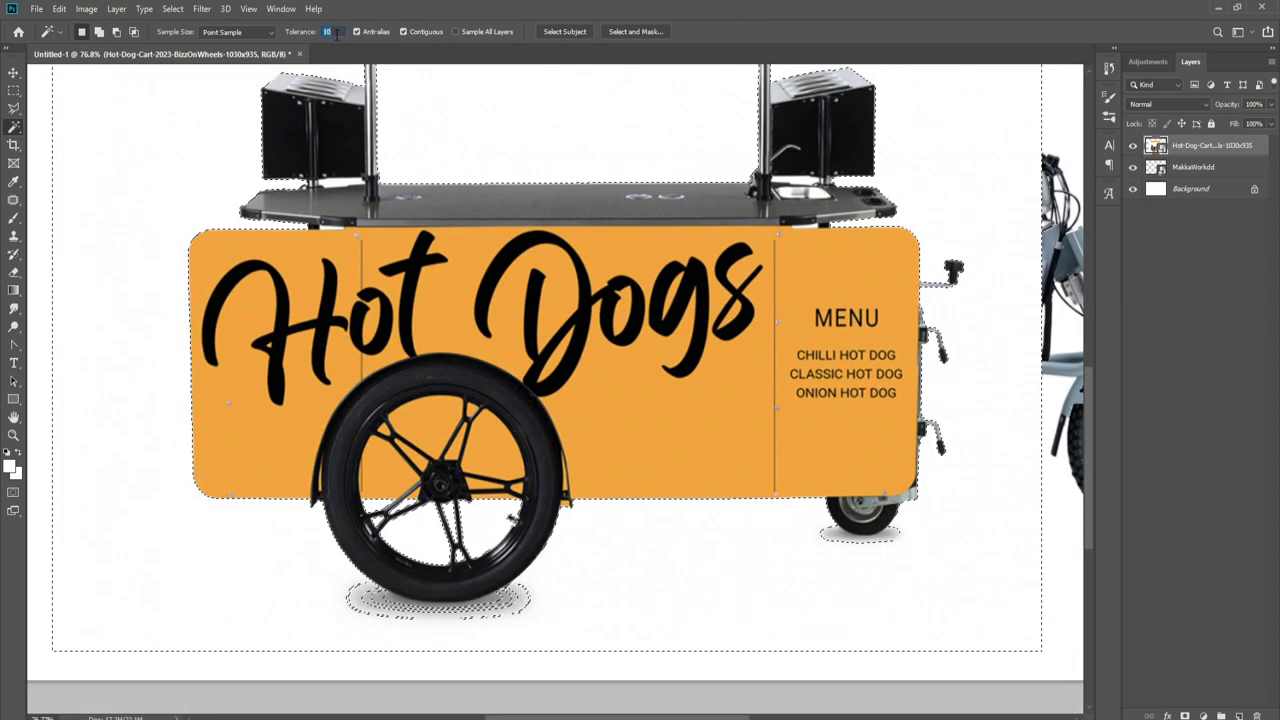
pyautogui.write('30')
pyautogui.keyDown('shift'); pyautogui.click(470, 600); pyautogui.keyUp('shift')
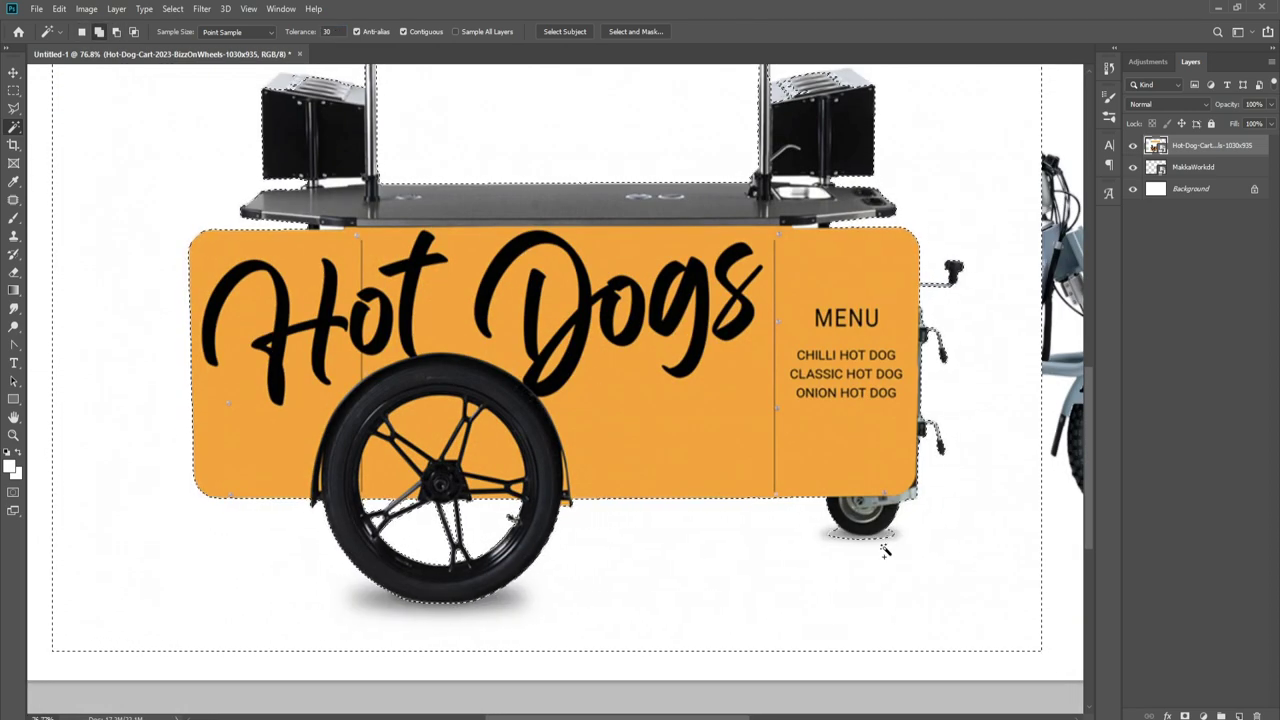
pyautogui.keyDown('shift'); pyautogui.click(843, 540); pyautogui.keyUp('shift')
# - Invert the selection to the cart and add a layer mask hiding the background
pyautogui.scroll(-3, 843, 540)
pyautogui.scroll(1, 687, 437)
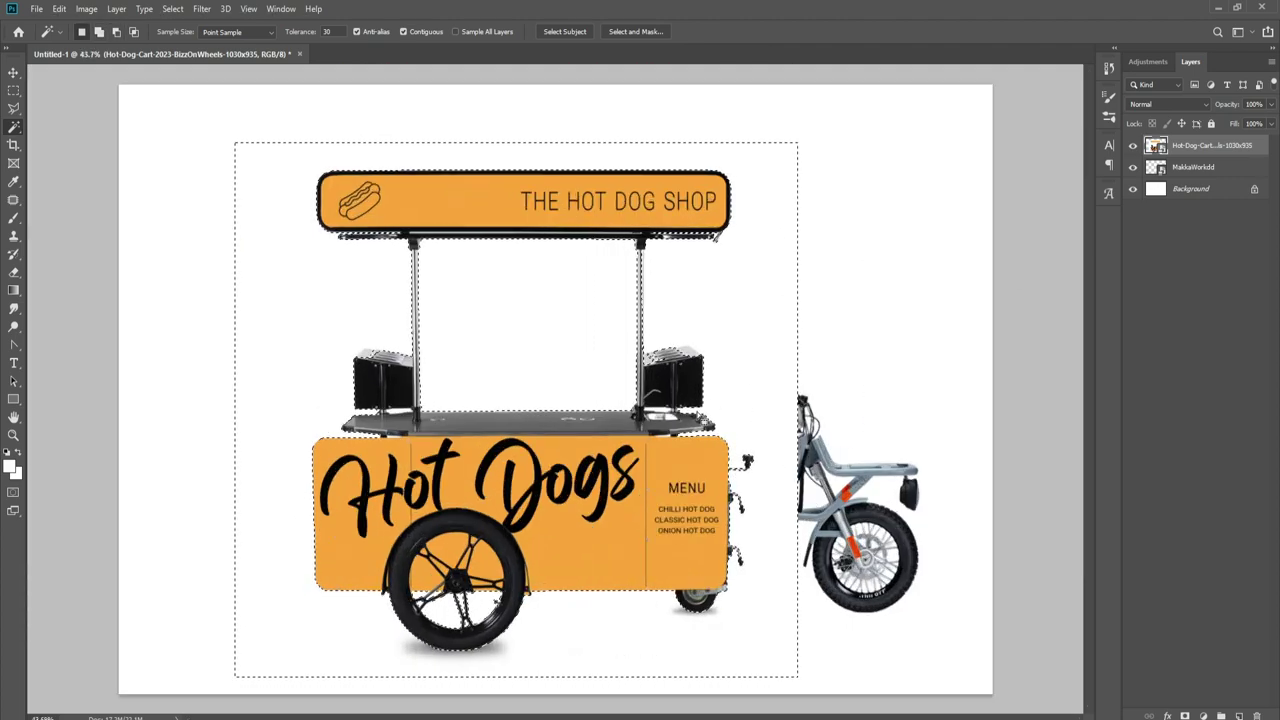
pyautogui.scroll(4, 687, 437)
pyautogui.scroll(2, 687, 437)
pyautogui.scroll(-3, 691, 466)
pyautogui.scroll(2, 266, 306)
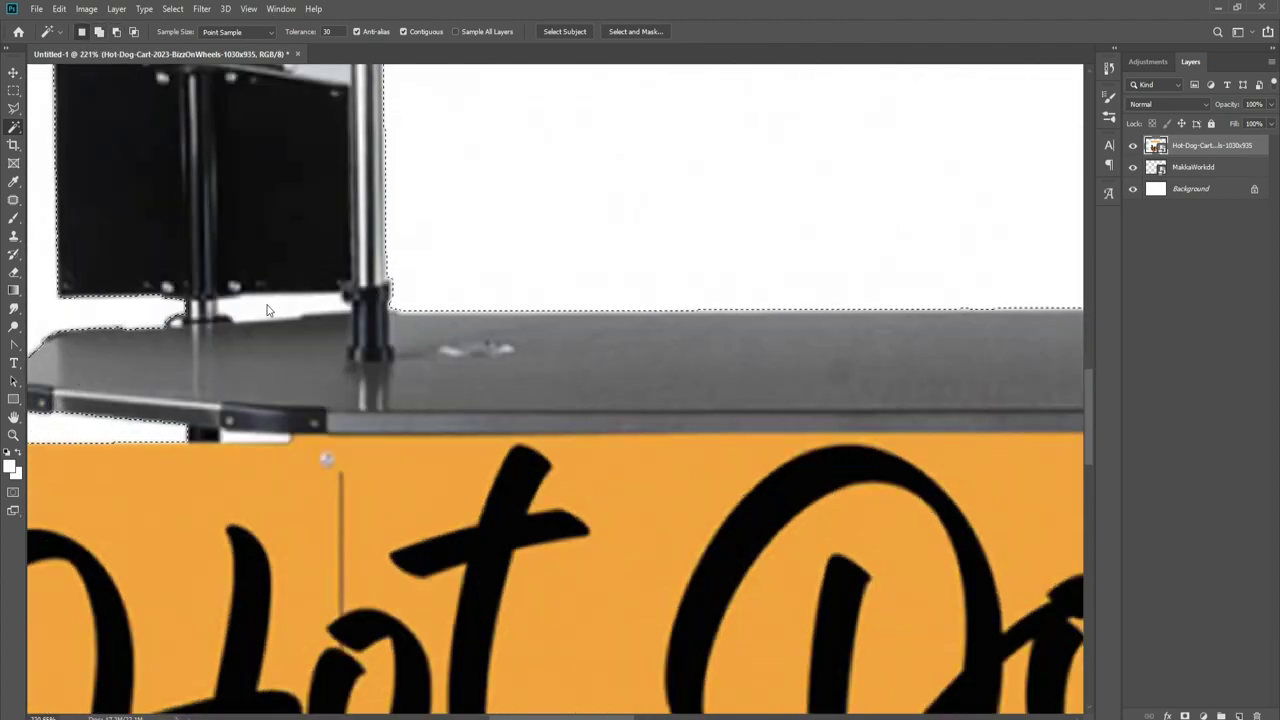
pyautogui.scroll(-3, 240, 441)
pyautogui.rightClick(641, 396)
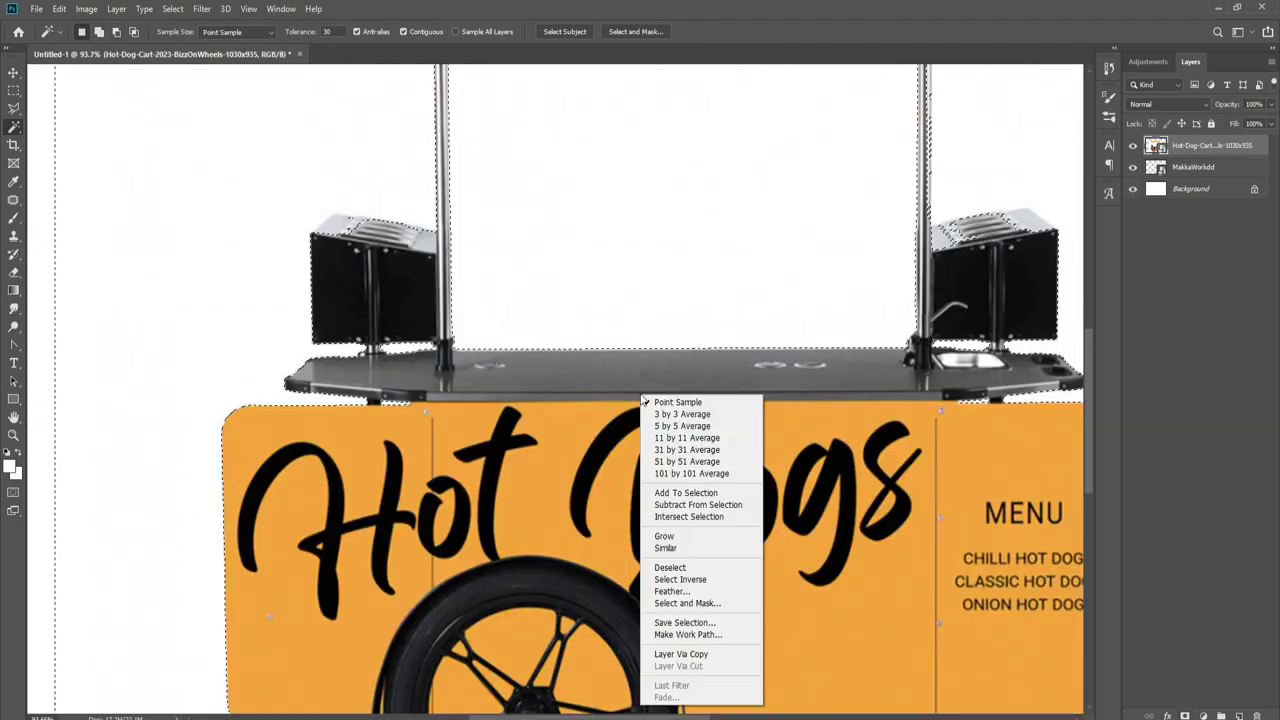
pyautogui.click(703, 580)
pyautogui.click(1203, 716)
pyautogui.scroll(-3, 640, 400)
# - Move and shrink the cart, then add horizontal guides at its lower body and ground level
pyautogui.press('v')
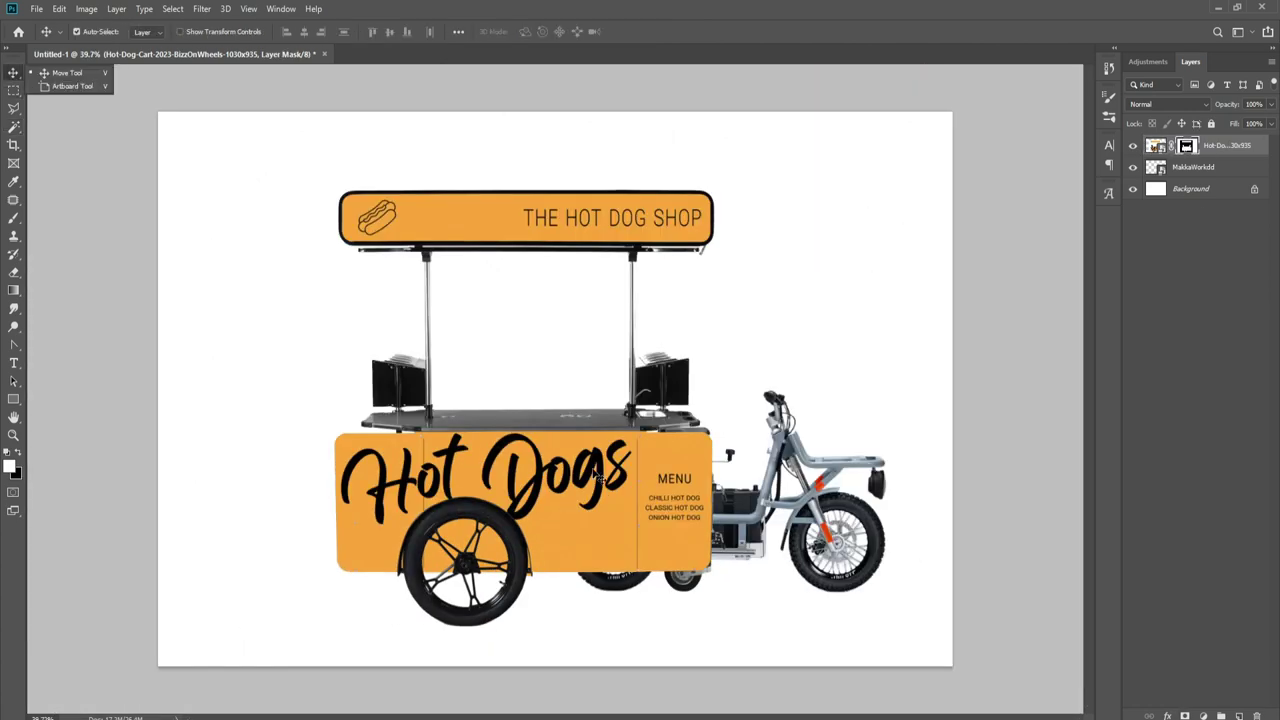
pyautogui.moveTo(610, 505); pyautogui.dragTo(750, 455)
pyautogui.hotkey('ctrl', 't')
pyautogui.moveTo(918, 122); pyautogui.dragTo(800, 200)
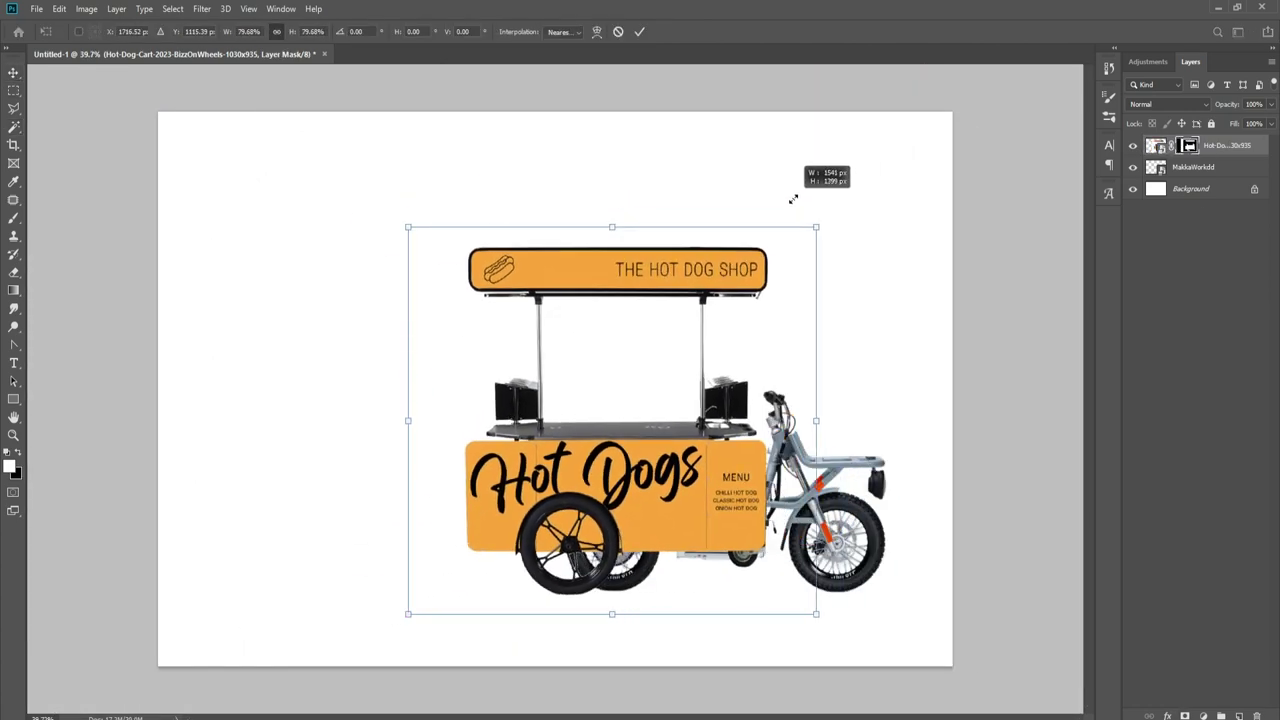
pyautogui.press('Return')
pyautogui.hotkey('ctrl', 'r')
pyautogui.moveTo(700, 69); pyautogui.dragTo(706, 498)
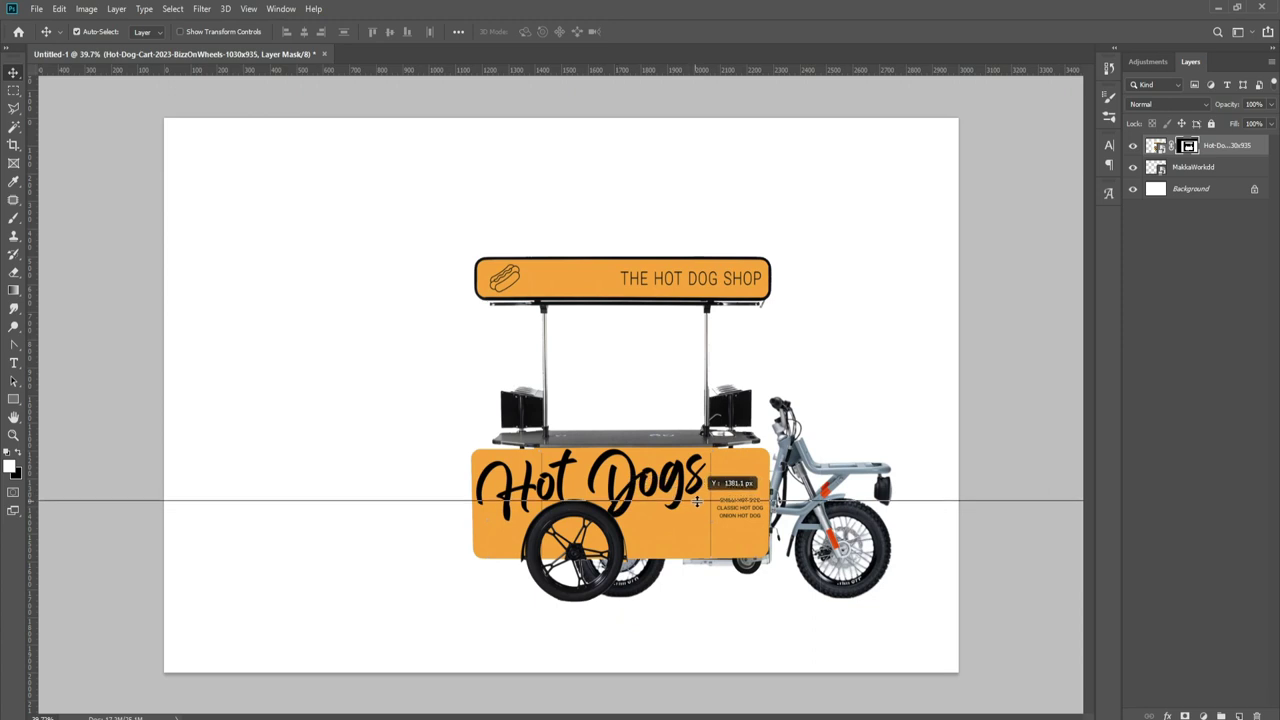
pyautogui.moveTo(722, 69); pyautogui.dragTo(894, 598)
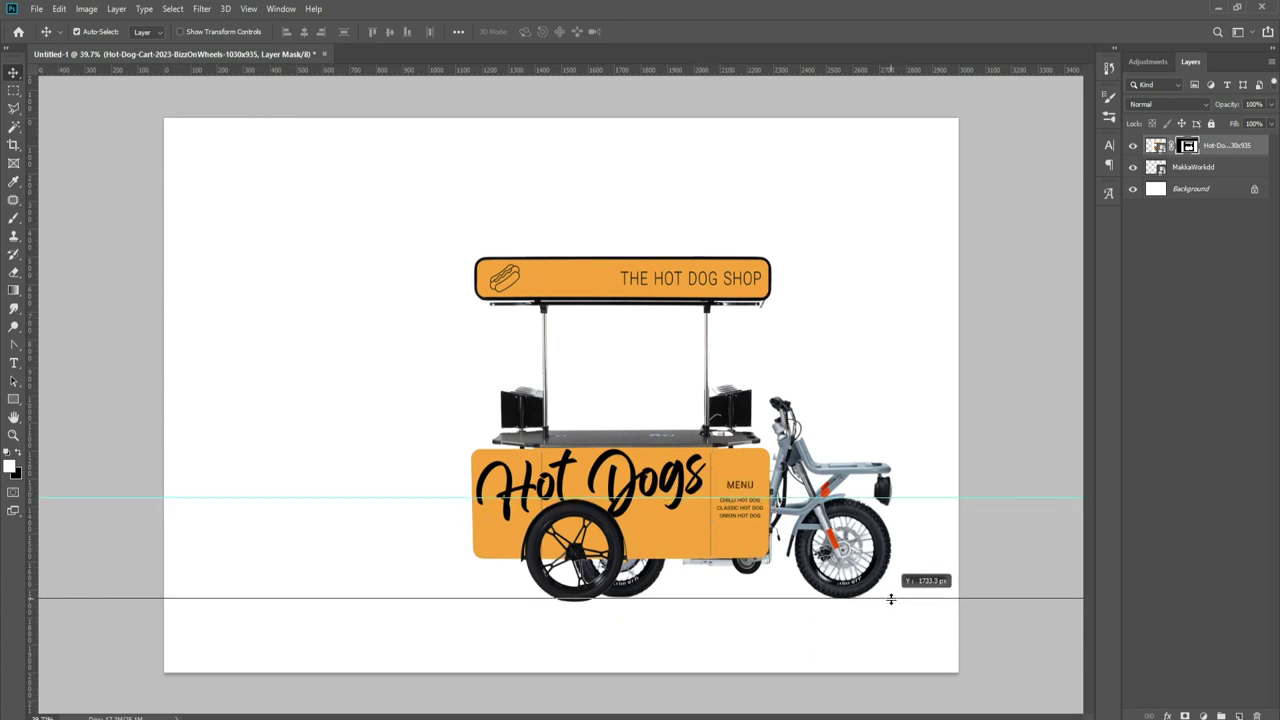
# - Rescale the cart to 79.68% and move it left behind the motorbike
pyautogui.hotkey('ctrl', 't')
pyautogui.moveTo(697, 468); pyautogui.dragTo(697, 465)
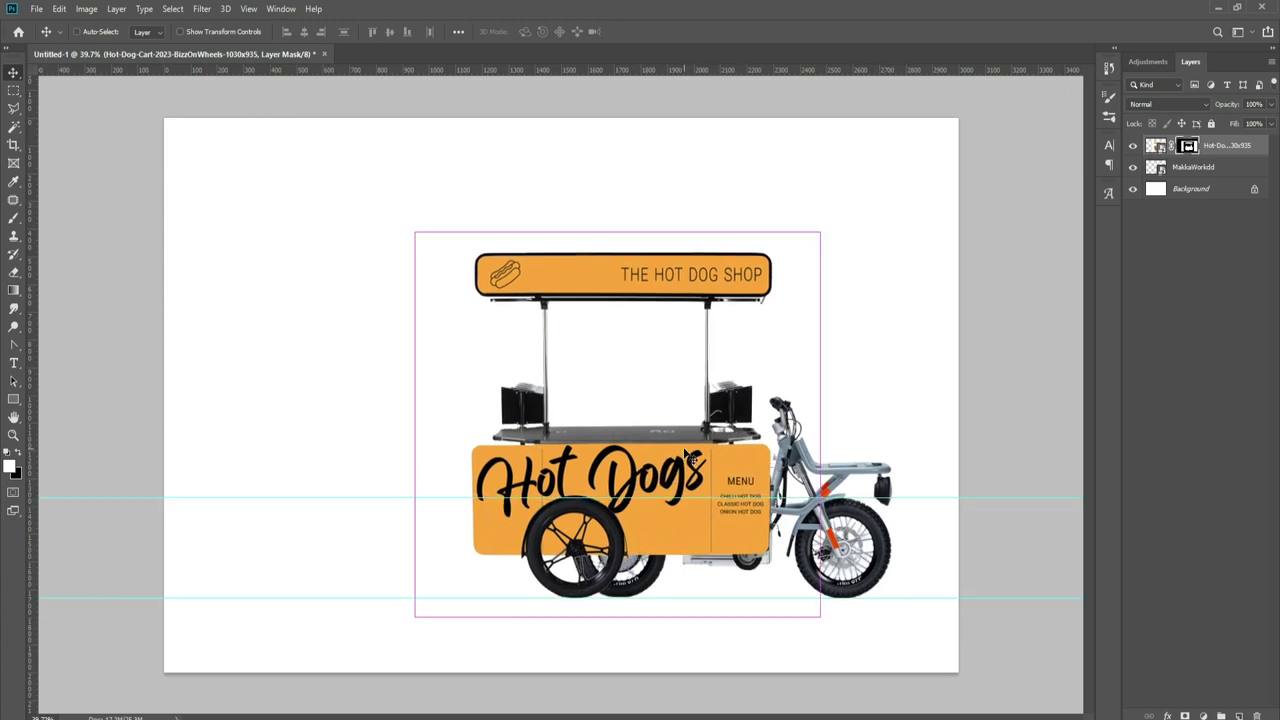
pyautogui.moveTo(818, 231); pyautogui.dragTo(810, 238)
pyautogui.press('Return')
pyautogui.moveTo(700, 441); pyautogui.dragTo(481, 441)
# - Erase the small caster wheel and the black blob under the cart's right end
pyautogui.scroll(5, 462, 593)
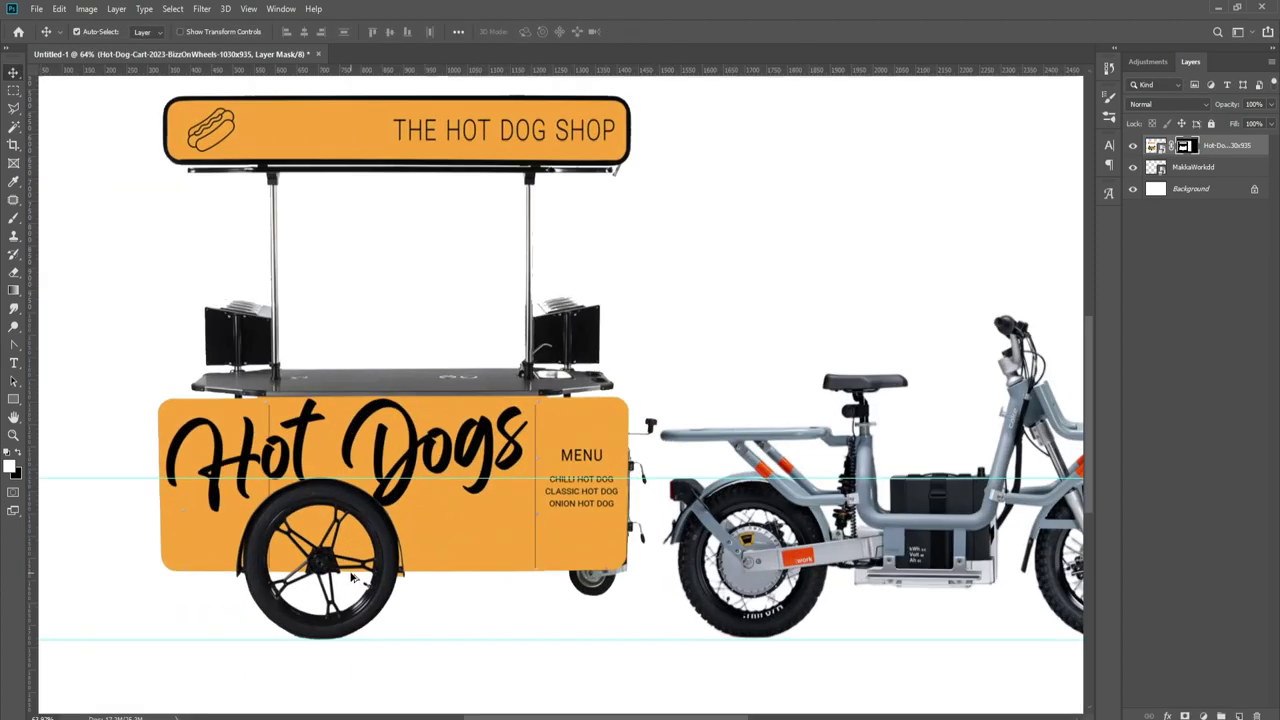
pyautogui.scroll(3, 872, 495)
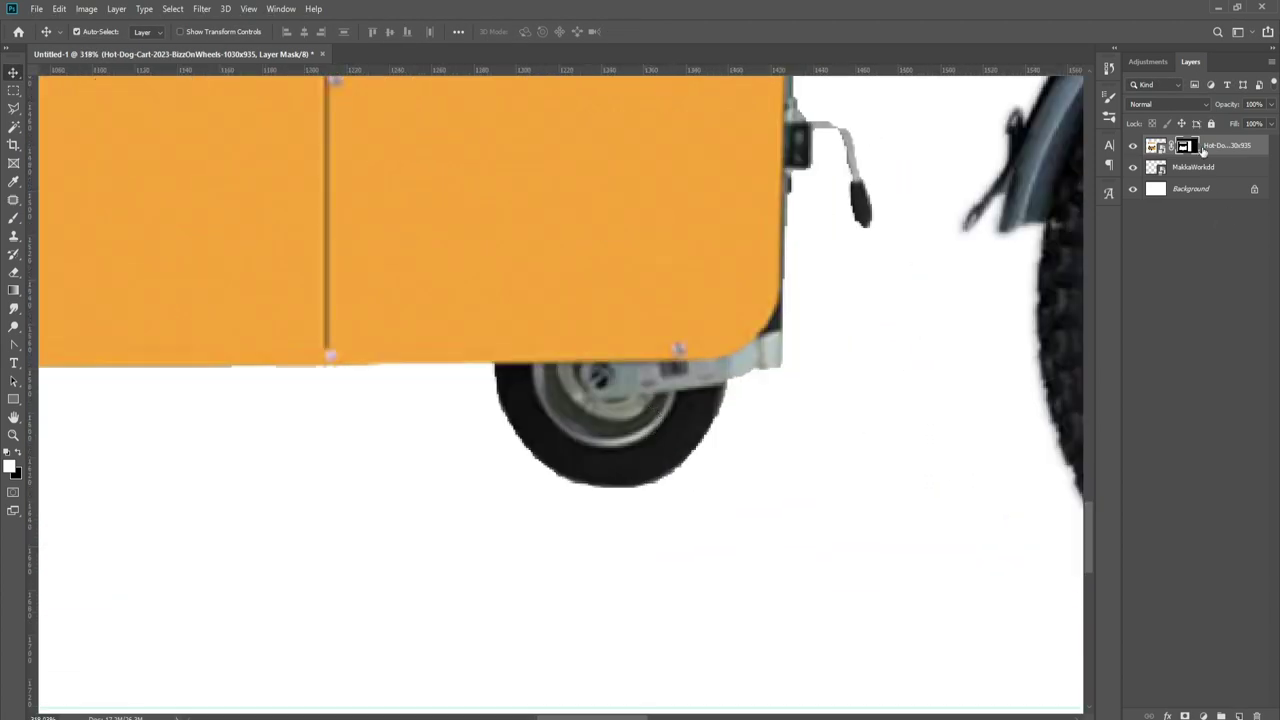
pyautogui.rightClick(13, 272)
pyautogui.click(80, 268)
pyautogui.moveTo(500, 425); pyautogui.dragTo(799, 356)
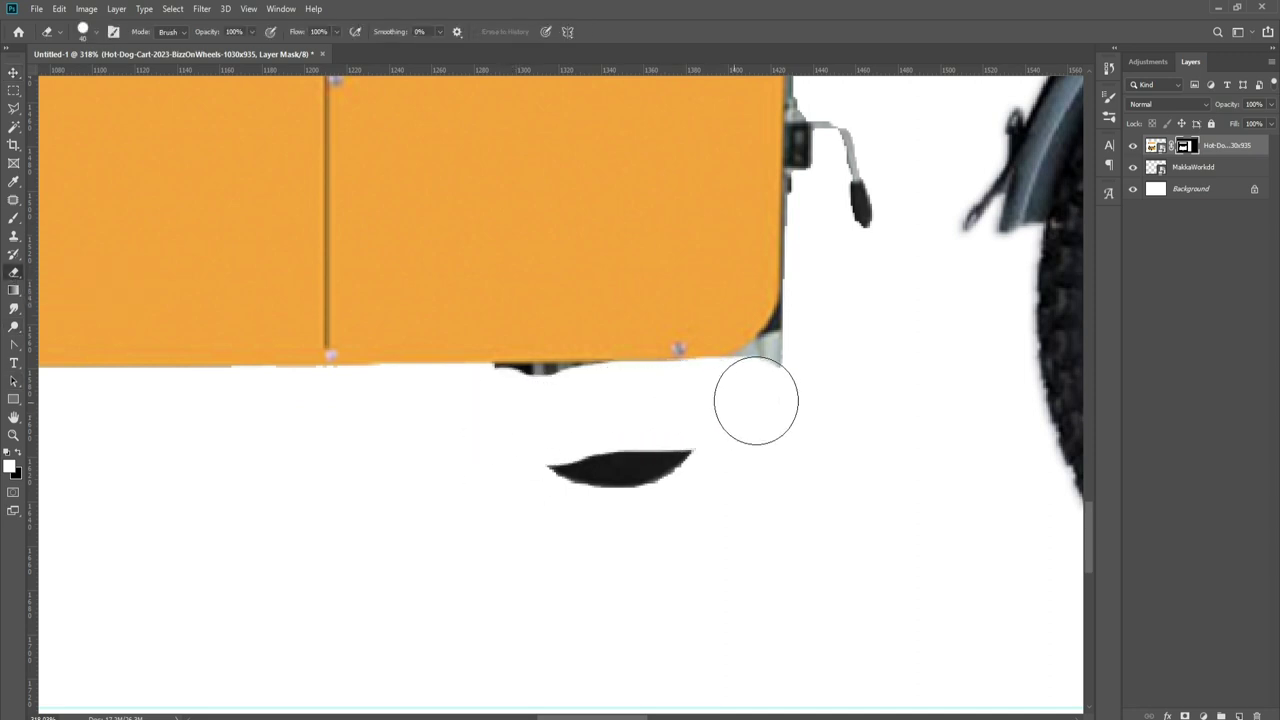
pyautogui.moveTo(700, 468); pyautogui.dragTo(505, 415)
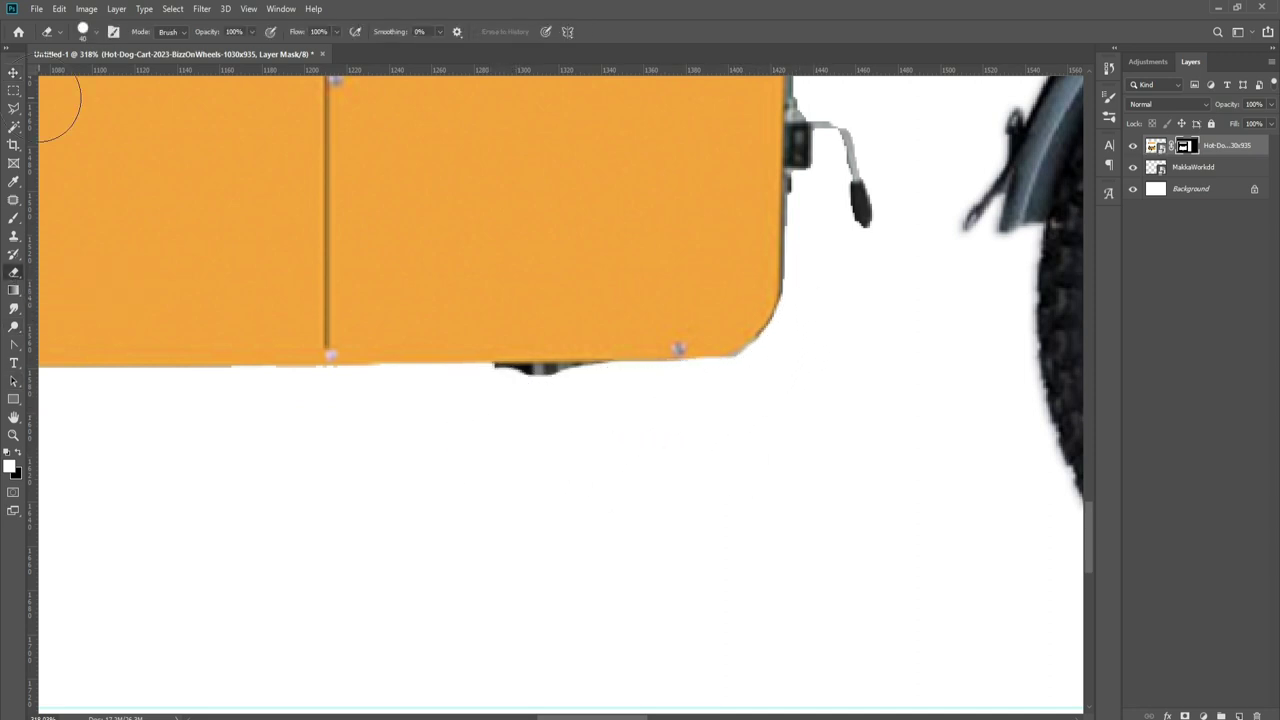
# - Clear the dark strip right of the cart to white with a rectangular selection
pyautogui.click(13, 90)
pyautogui.moveTo(678, 449); pyautogui.dragTo(446, 371)
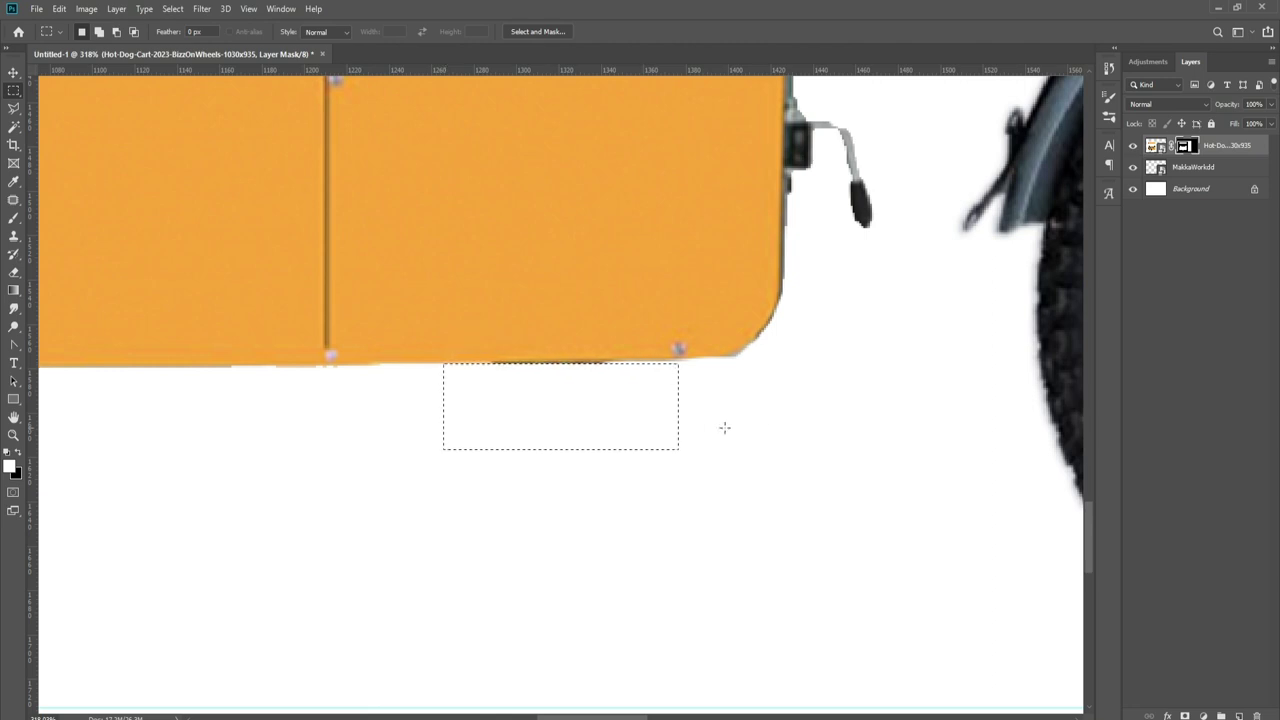
pyautogui.click(765, 436)
pyautogui.scroll(1, 765, 436)
pyautogui.moveTo(802, 338); pyautogui.dragTo(778, 394)
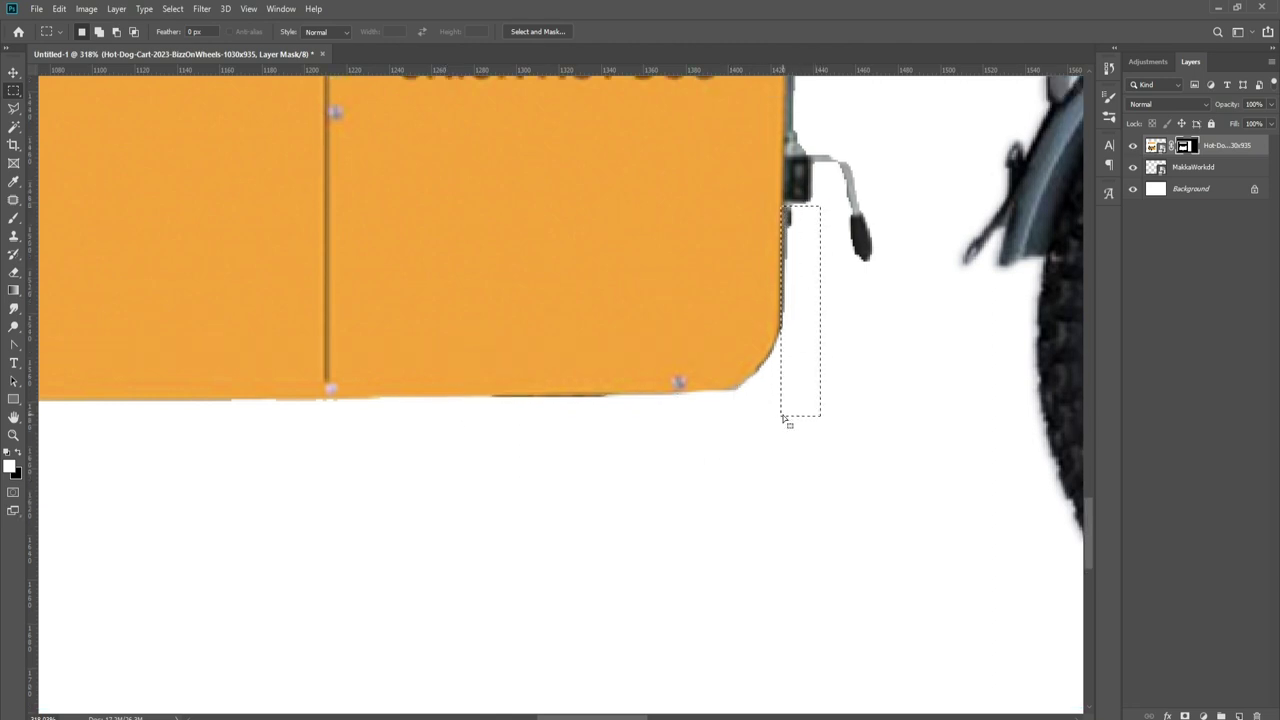
pyautogui.press('Delete')
pyautogui.hotkey('ctrl', 'd')
# - Clear the leftover area under the cart to white
pyautogui.moveTo(436, 410); pyautogui.dragTo(256, 397)
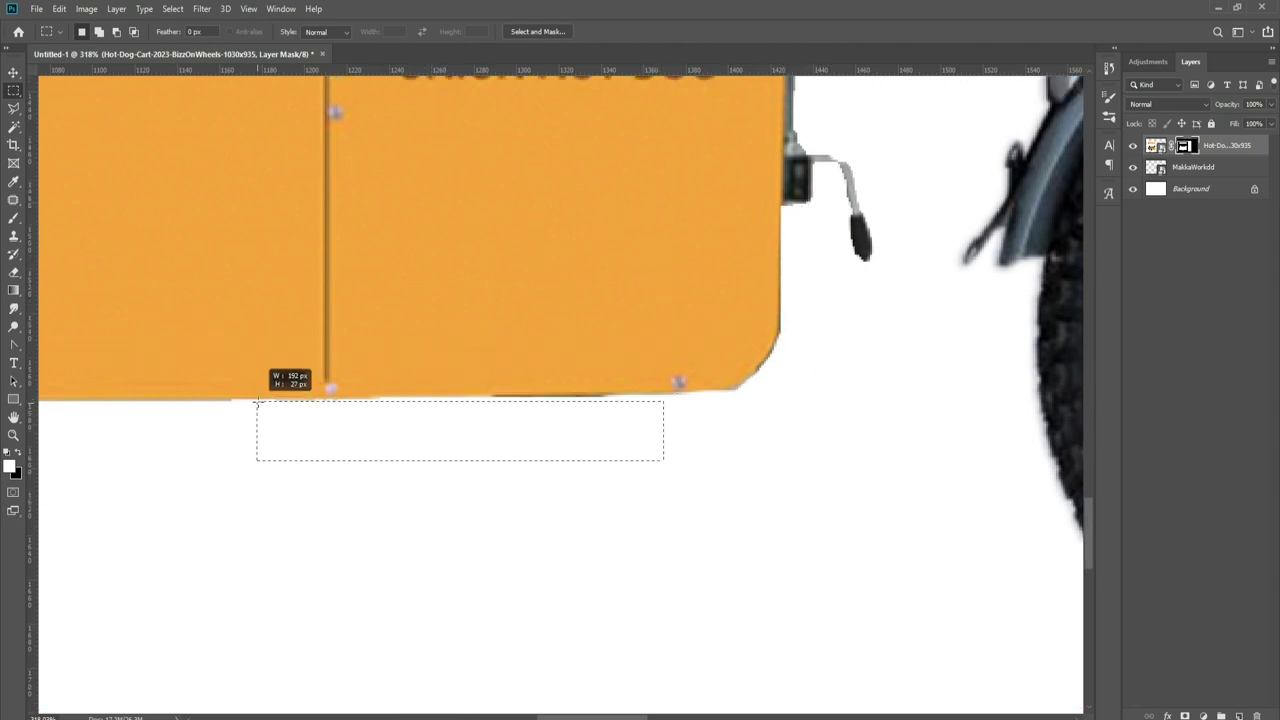
pyautogui.press('Delete')
pyautogui.hotkey('ctrl', 'd')
pyautogui.scroll(-3, 663, 466)
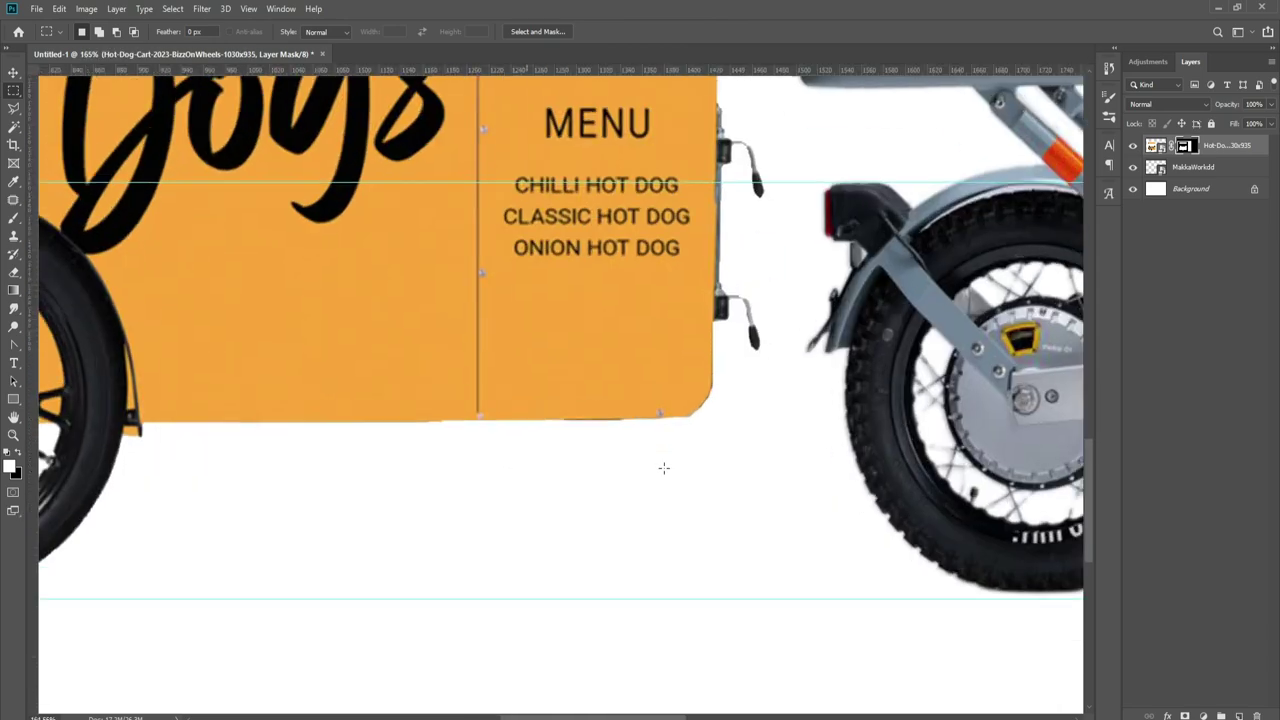
pyautogui.scroll(-2, 663, 466)
# - Start the tow bar Pen path at the cart's bottom edge, curving downward
pyautogui.press('v')
pyautogui.rightClick(13, 345)
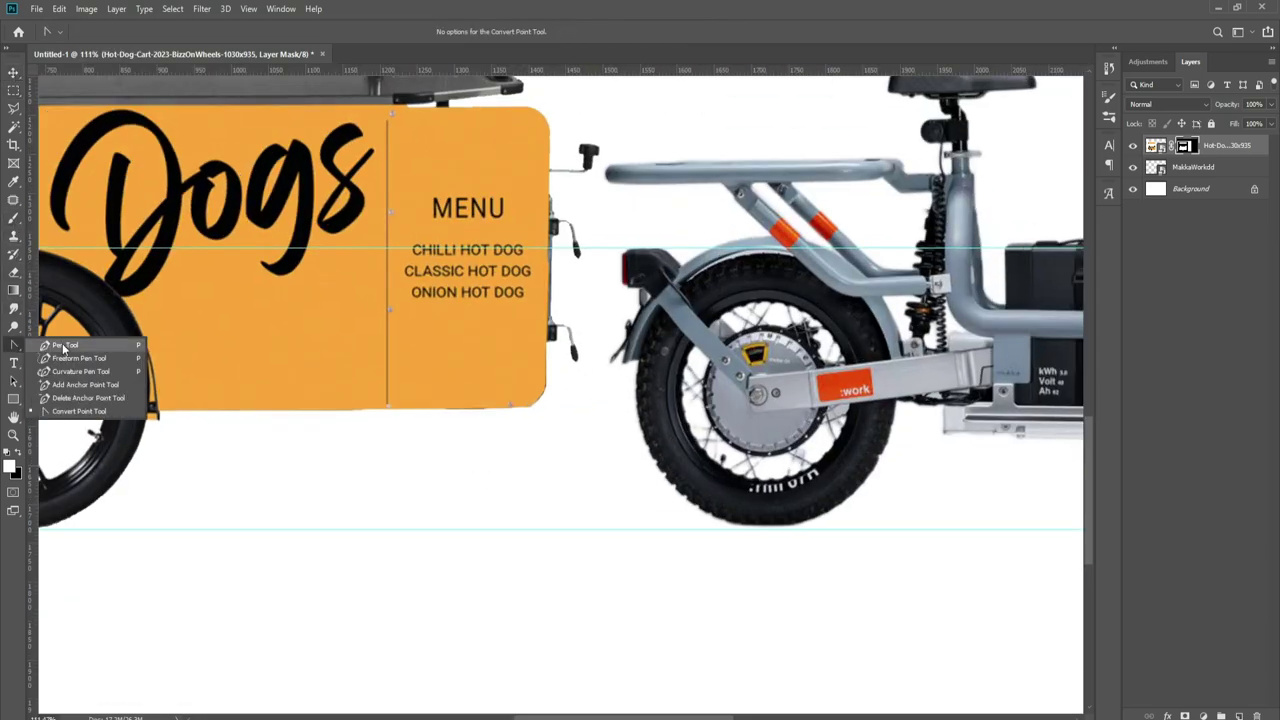
pyautogui.click(75, 346)
pyautogui.click(350, 404)
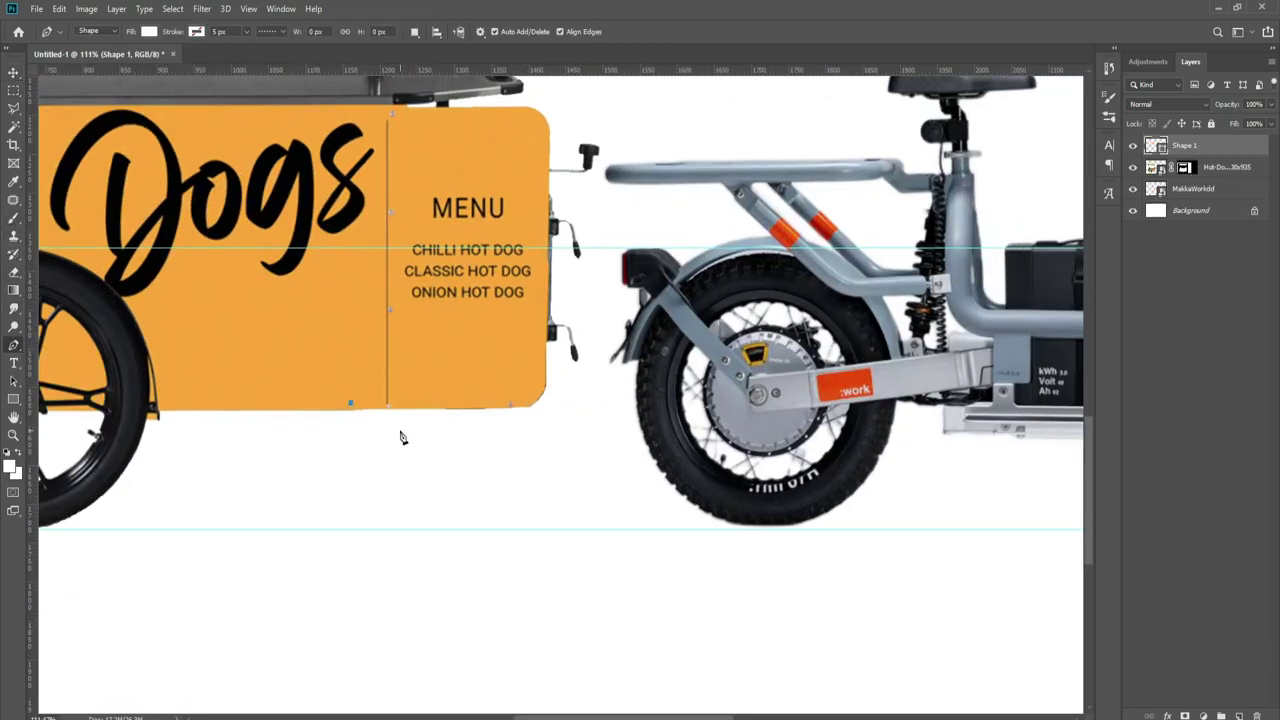
pyautogui.moveTo(460, 428); pyautogui.dragTo(451, 447)
# - Set the shape to no fill with a black, centre-aligned 15 px stroke
pyautogui.click(272, 33)
pyautogui.click(196, 31)
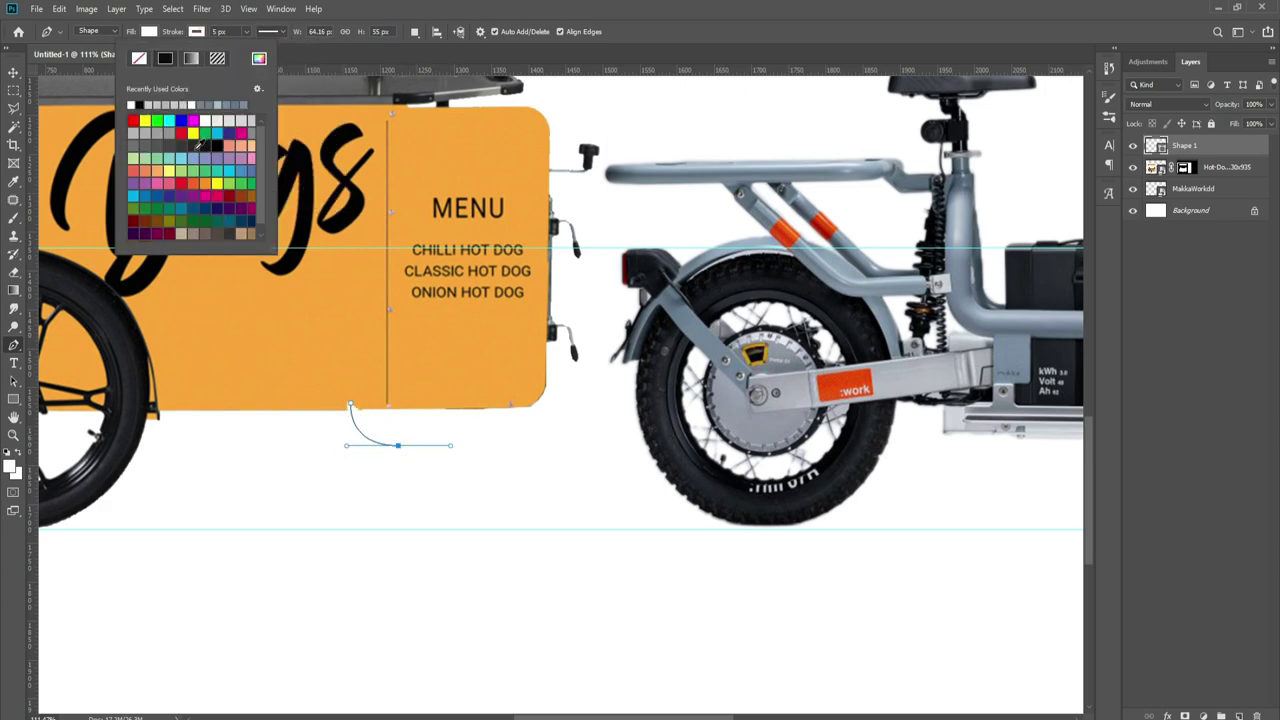
pyautogui.click(165, 58)
pyautogui.click(149, 31)
pyautogui.click(91, 58)
pyautogui.click(210, 89)
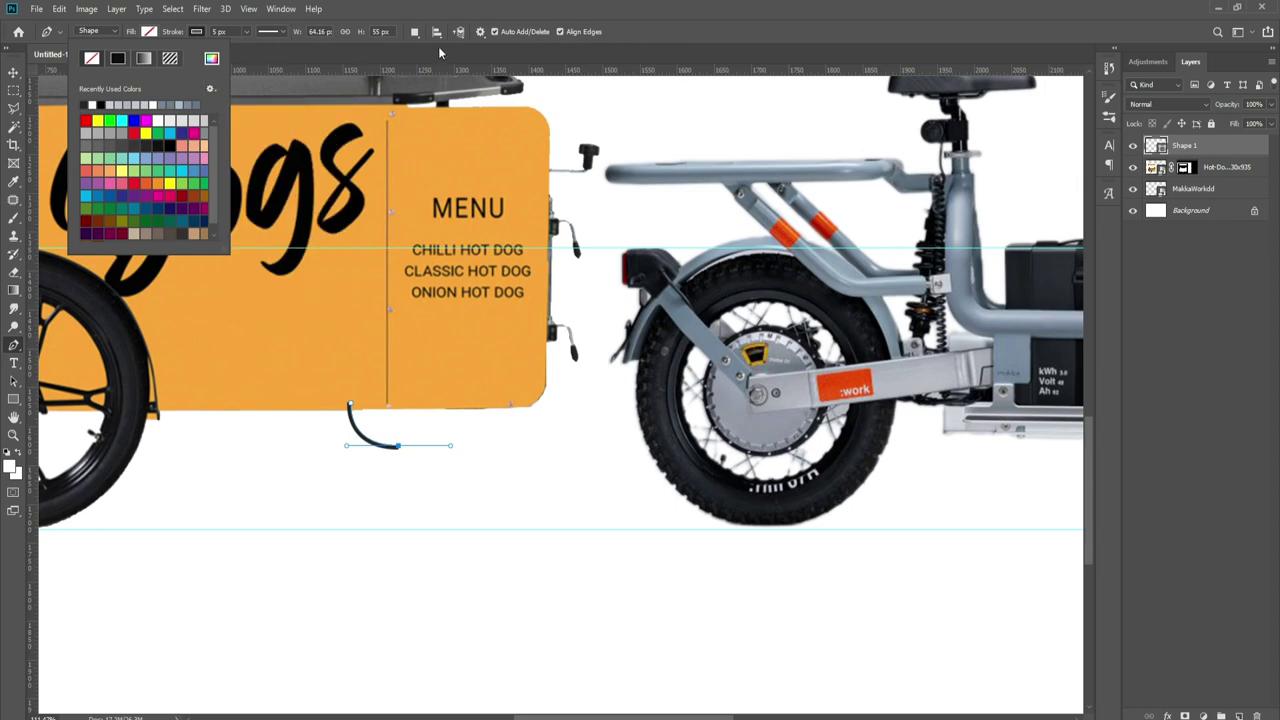
pyautogui.click(205, 31)
pyautogui.click(278, 35)
pyautogui.click(270, 199)
pyautogui.click(560, 240)
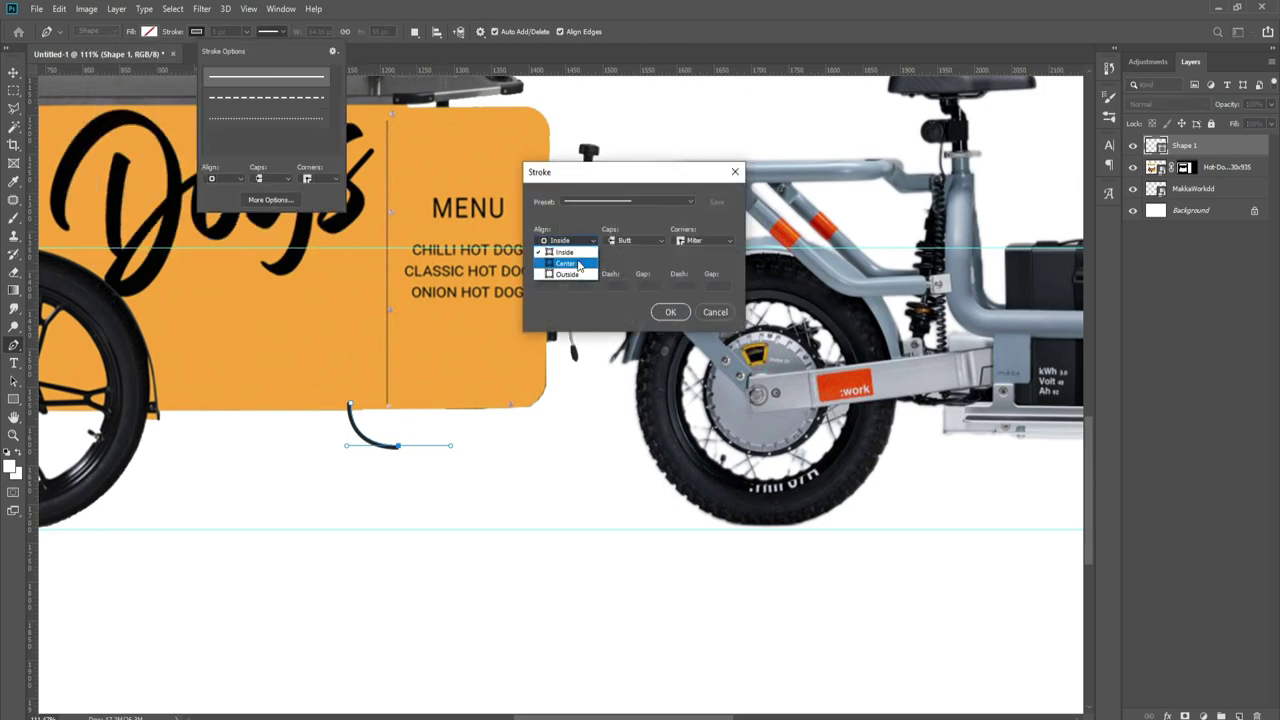
pyautogui.click(555, 263)
pyautogui.click(678, 314)
pyautogui.click(230, 31)
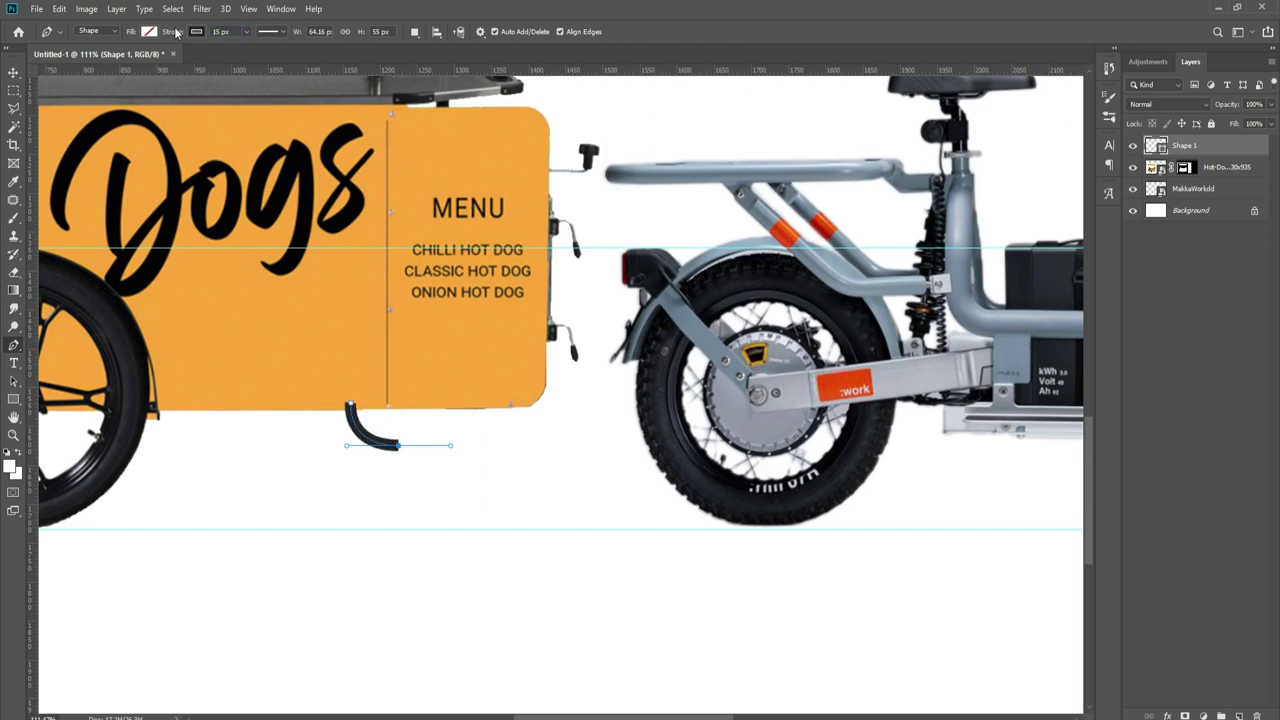
# - Extend the bar under the cart, up its right end, to the rear rack
pyautogui.click(507, 444)
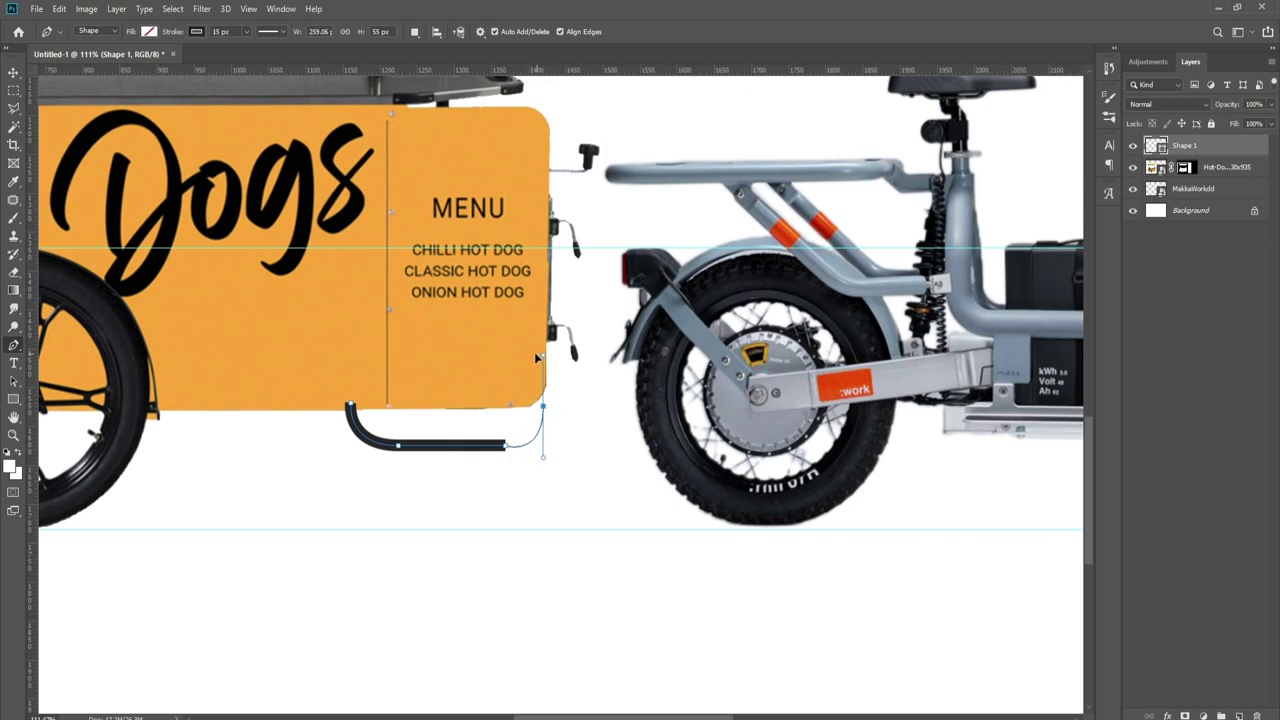
pyautogui.moveTo(533, 358); pyautogui.dragTo(535, 360)
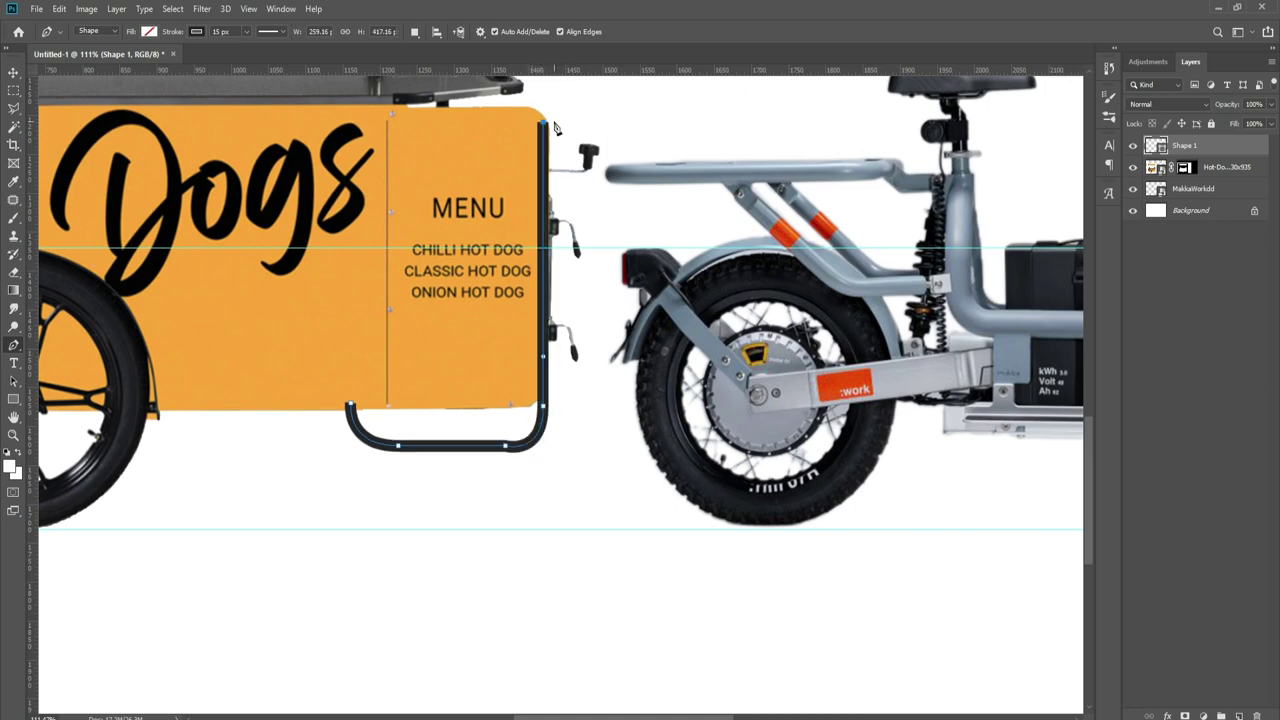
pyautogui.click(546, 194)
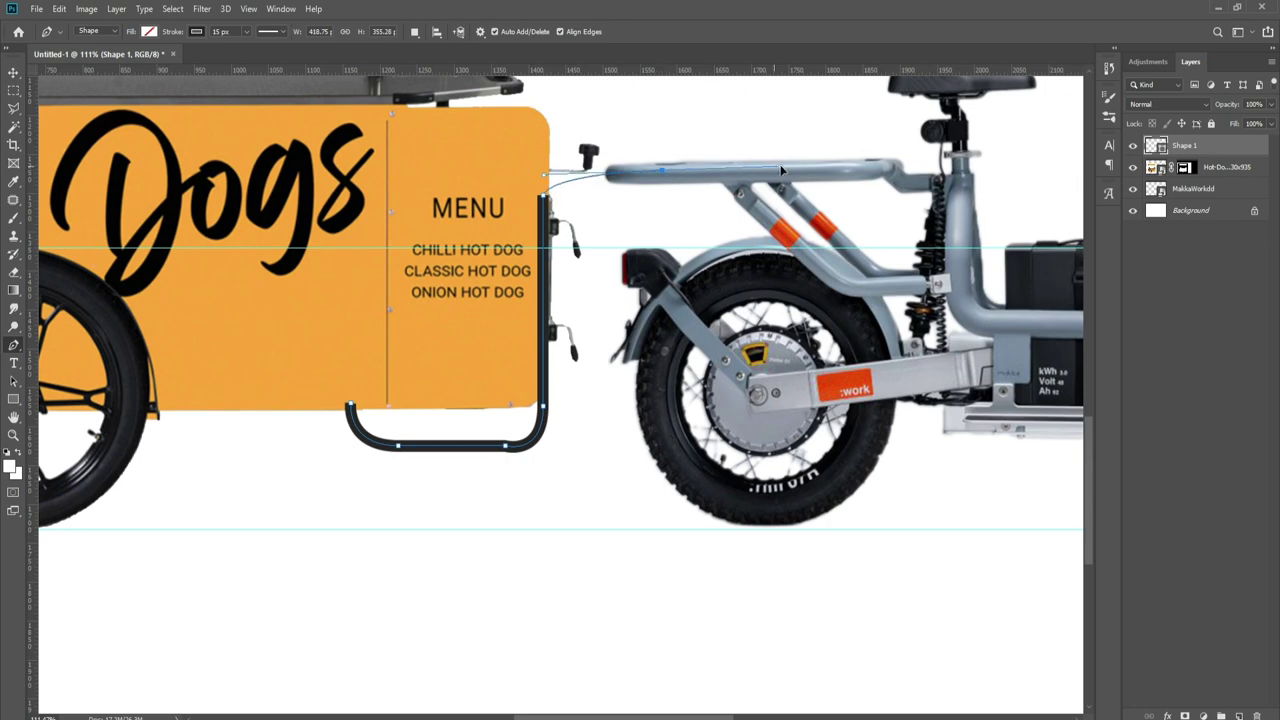
pyautogui.hotkey('ctrl', 'z')
pyautogui.moveTo(603, 172); pyautogui.dragTo(605, 173)
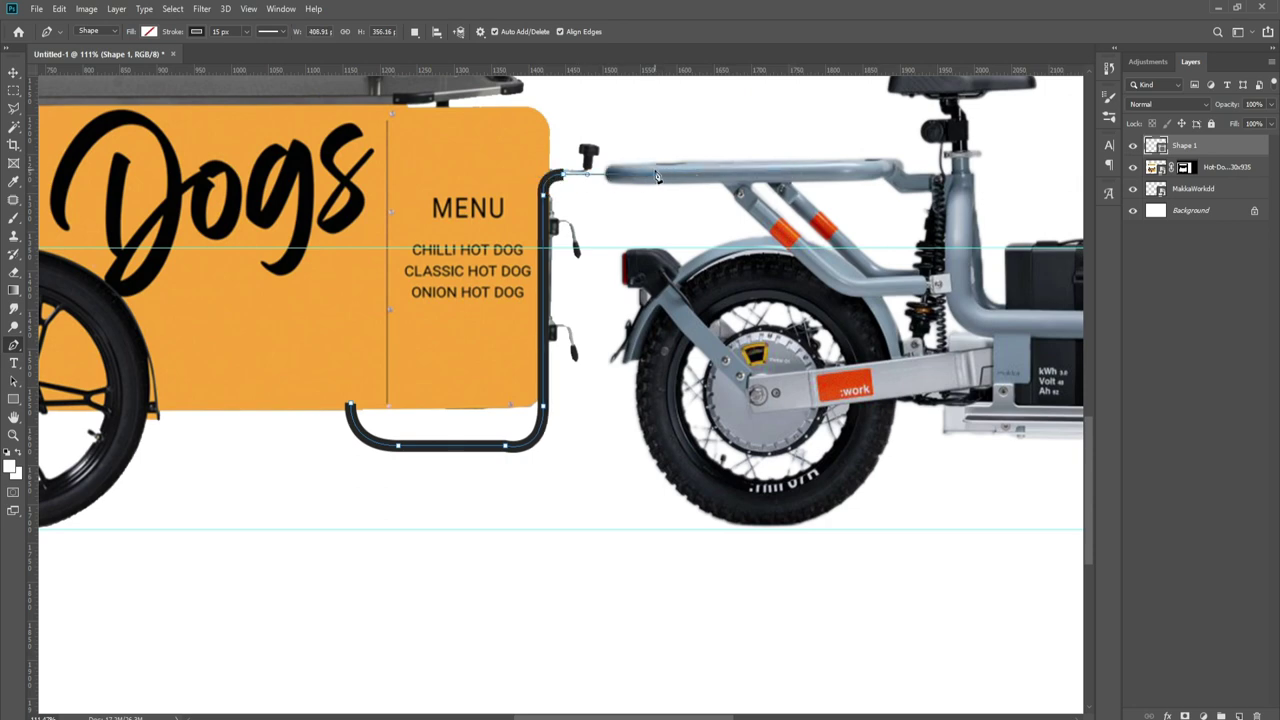
# - Set the tow bar's stroke corners to Round
pyautogui.click(268, 31)
pyautogui.click(270, 199)
pyautogui.click(703, 240)
pyautogui.click(700, 258)
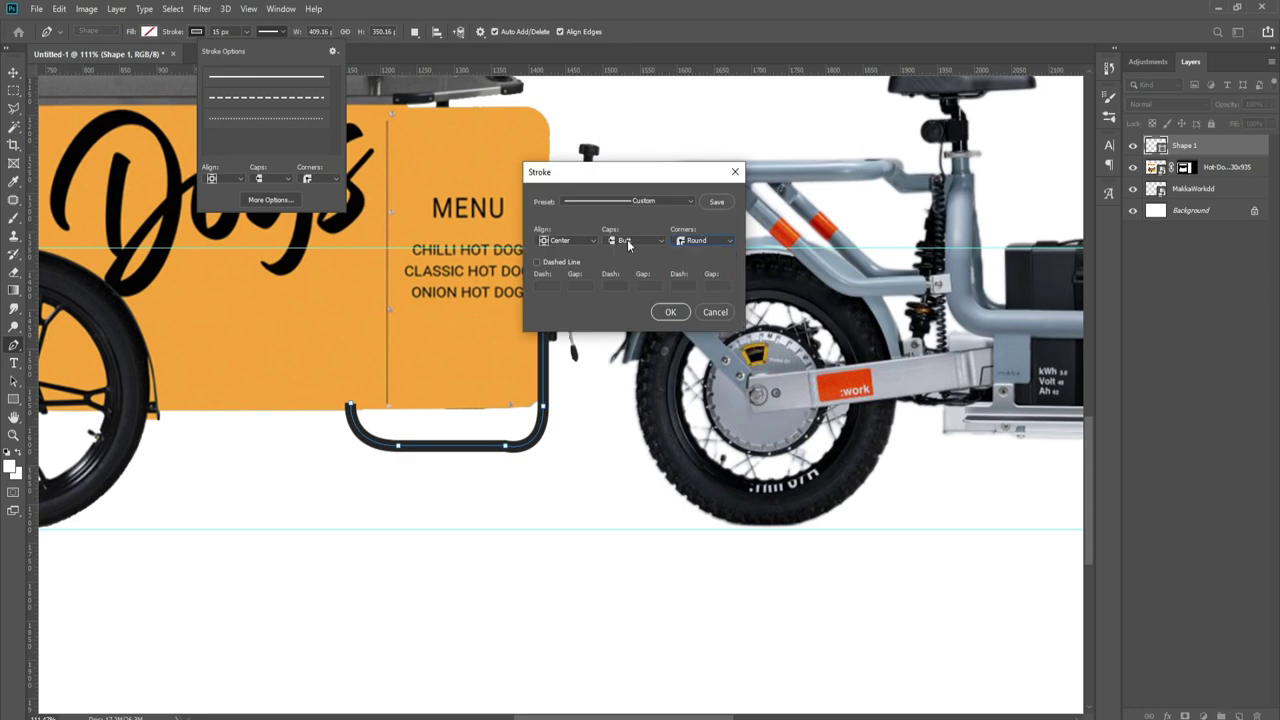
pyautogui.click(670, 311)
# - With the Convert Point Tool, nudge the tow bar's bottom anchors left
pyautogui.scroll(3, 524, 447)
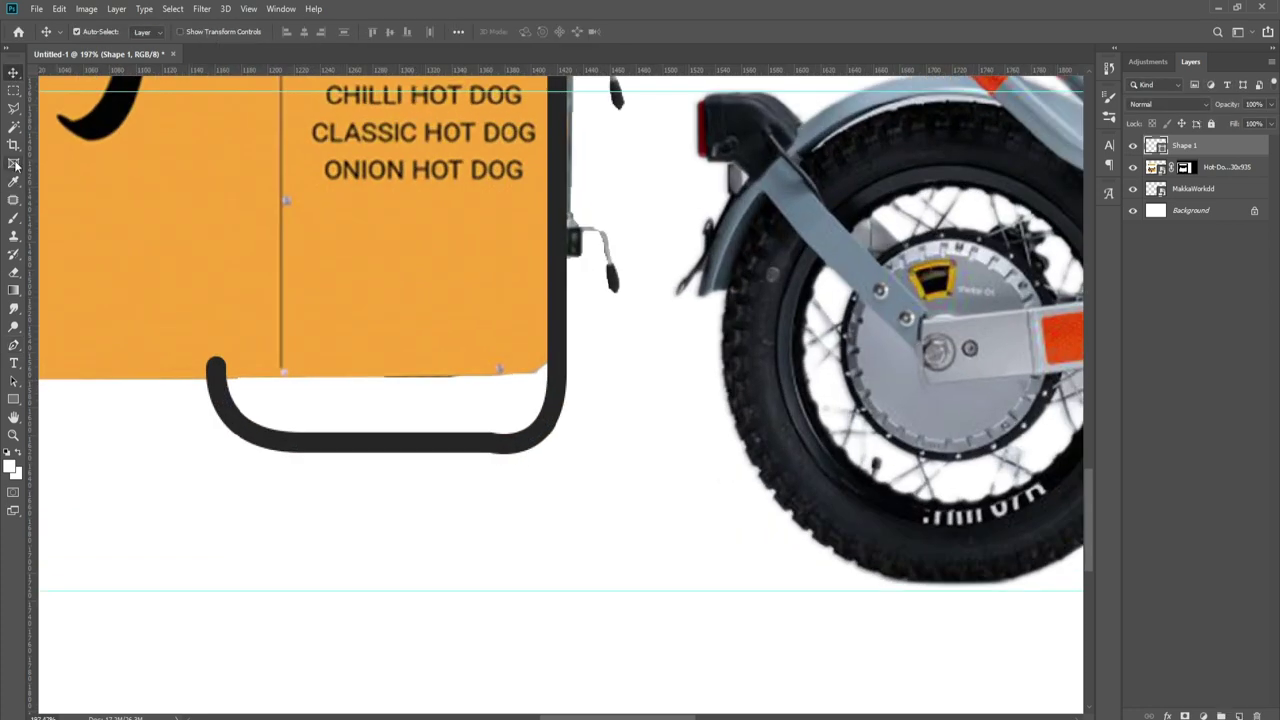
pyautogui.rightClick(13, 348)
pyautogui.click(90, 406)
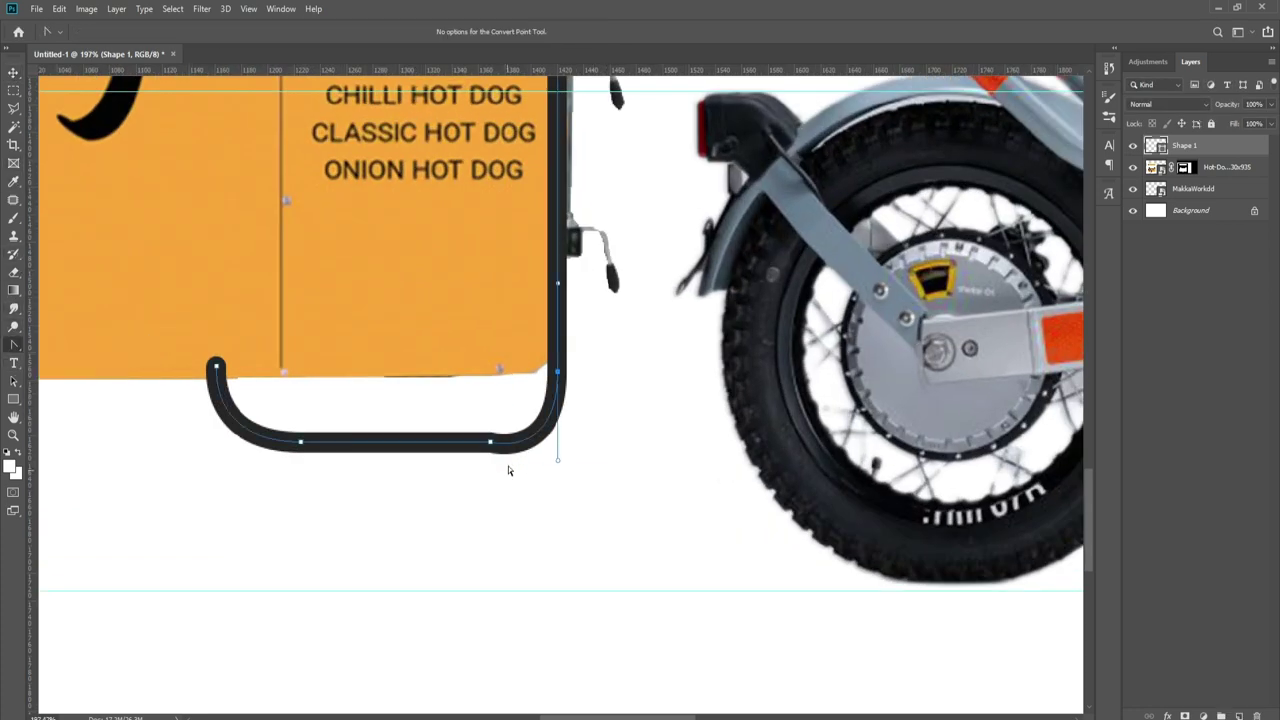
pyautogui.scroll(2, 579, 603)
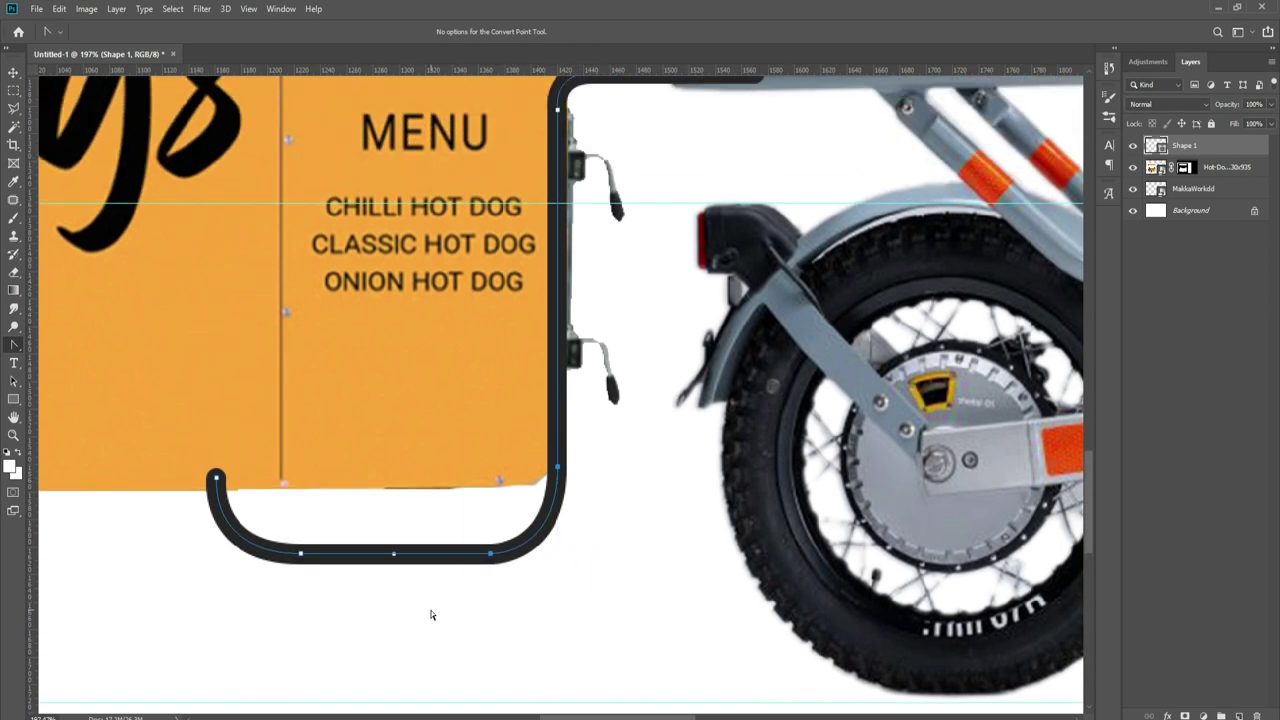
pyautogui.scroll(-3, 565, 362)
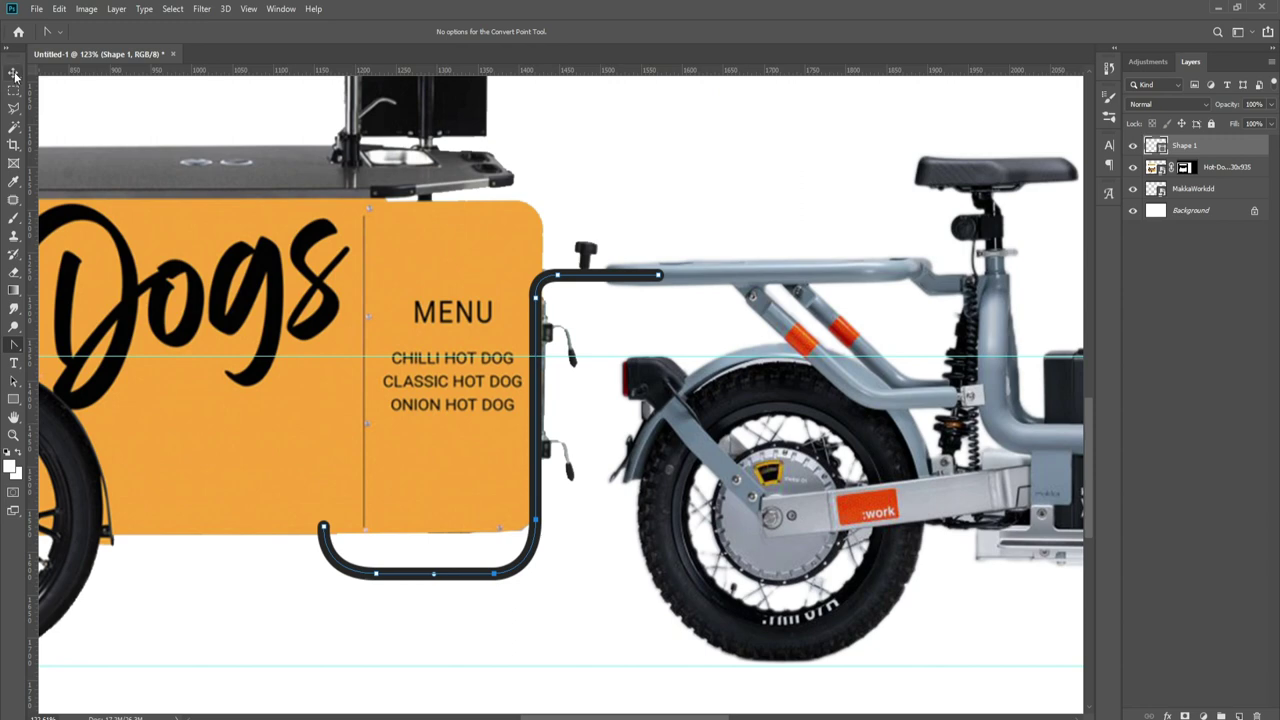
pyautogui.hotkey('shift', 'Left')
pyautogui.hotkey('shift', 'Left')
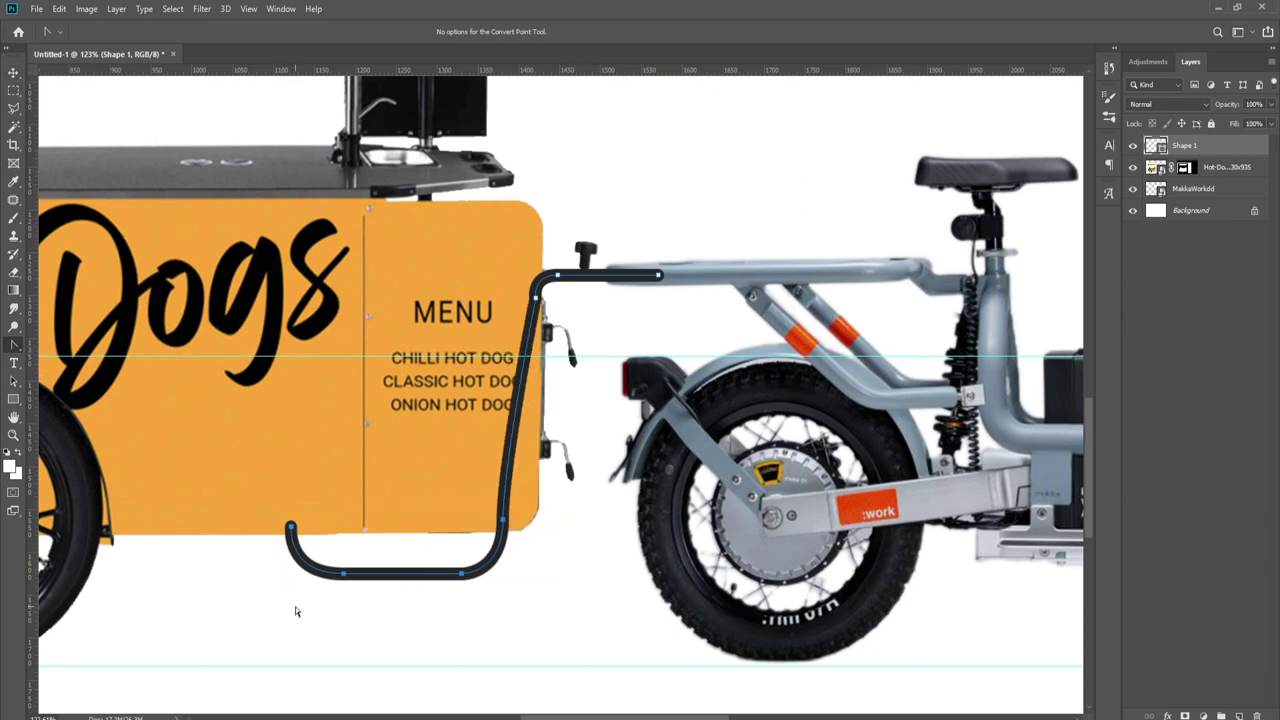
pyautogui.hotkey('shift', 'Left')
# - Reshape the slanted side, top bend and bottom-right curve of the tow bar
pyautogui.scroll(3, 480, 478)
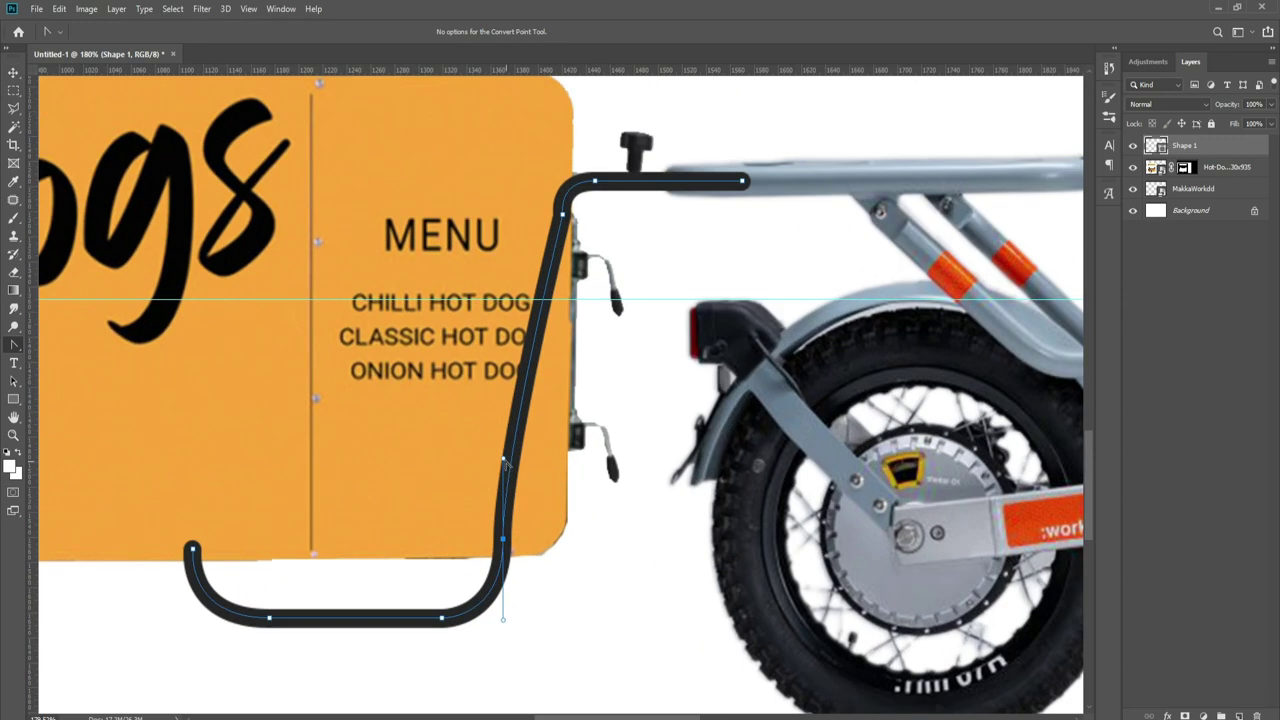
pyautogui.moveTo(507, 460); pyautogui.dragTo(522, 454)
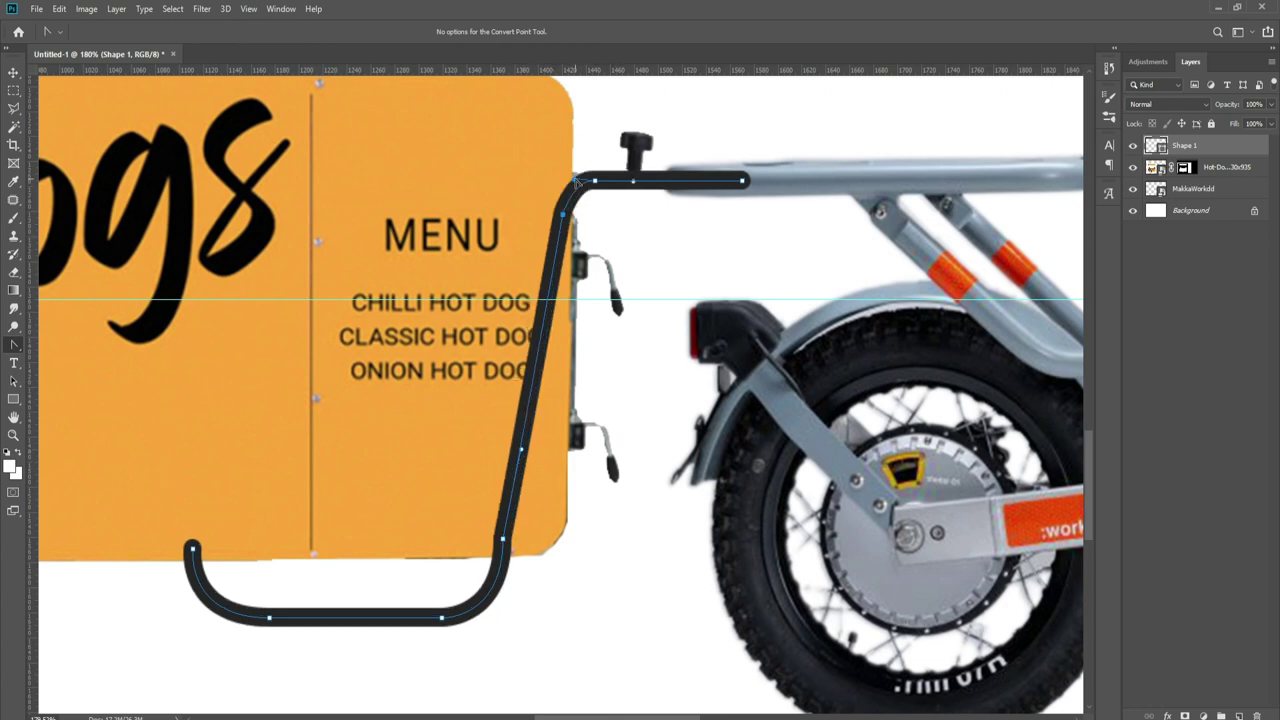
pyautogui.moveTo(607, 160); pyautogui.dragTo(584, 237)
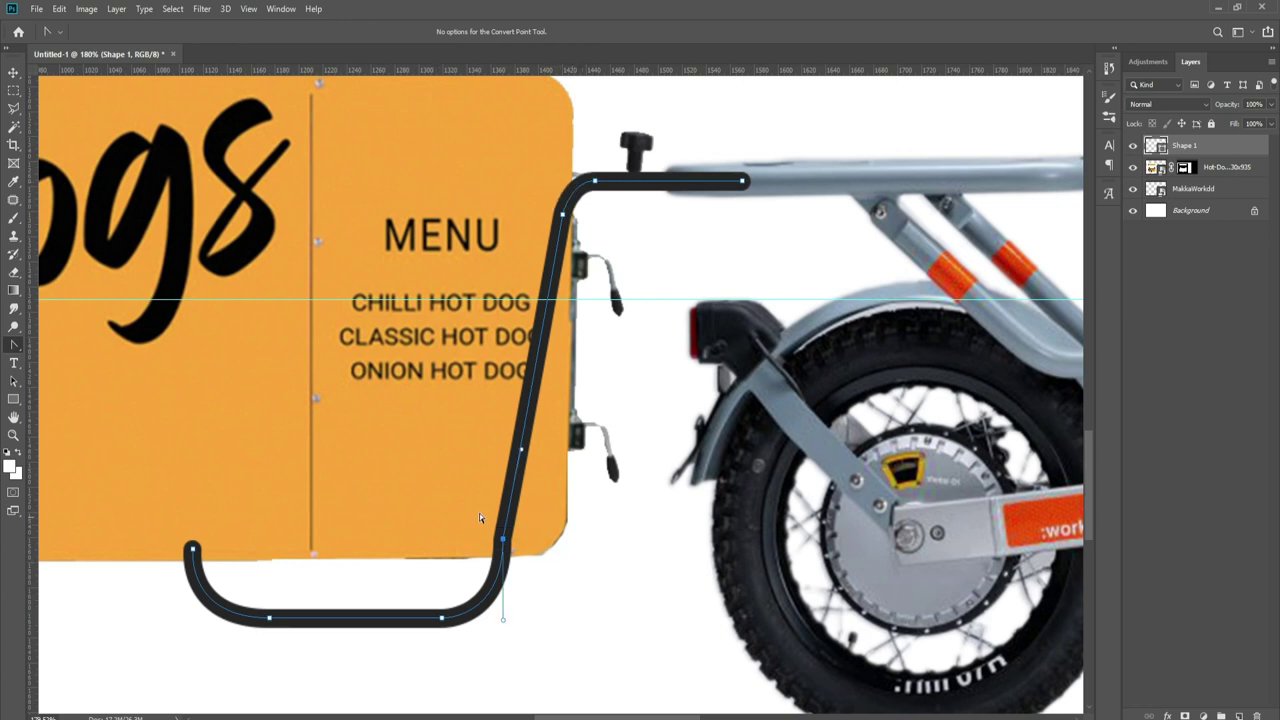
pyautogui.moveTo(504, 621); pyautogui.dragTo(490, 622)
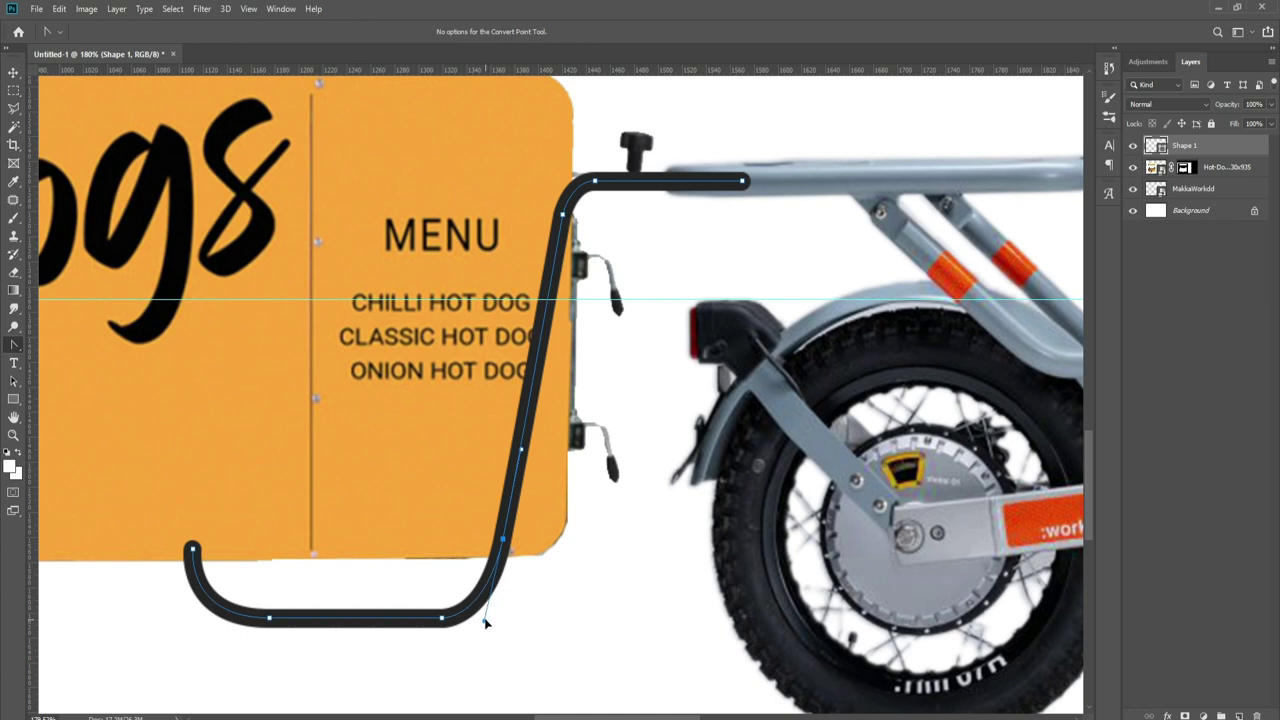
pyautogui.scroll(1, 626, 246)
pyautogui.click(15, 74)
pyautogui.click(630, 244)
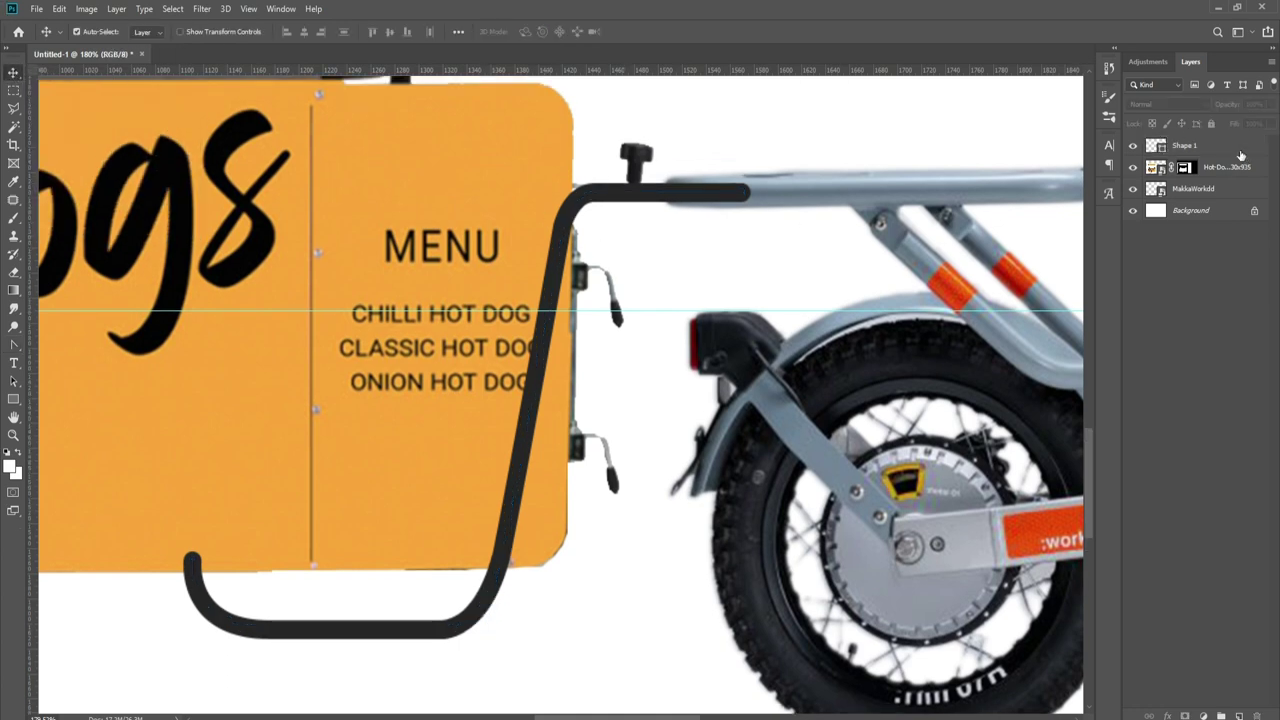
# - Move the Shape 1 tow bar layer below the Hot-Dog layer
pyautogui.moveTo(1240, 155); pyautogui.dragTo(1200, 178)
pyautogui.scroll(-3, 740, 447)
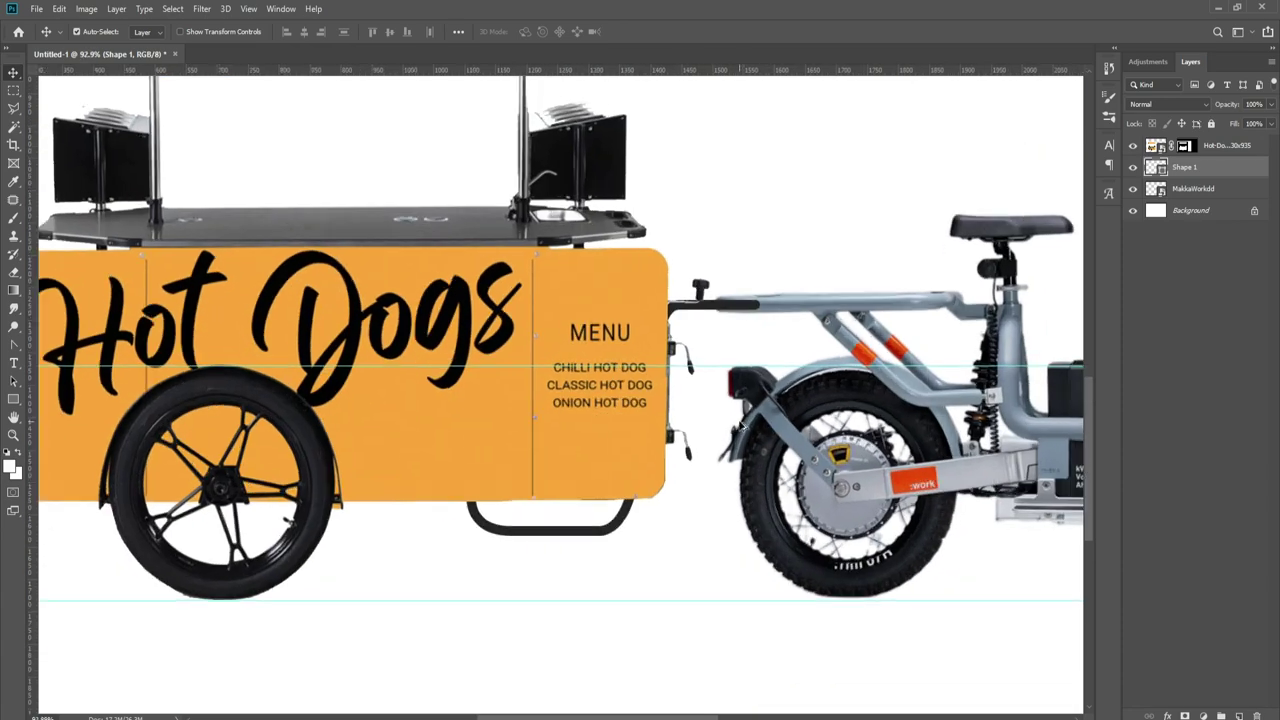
pyautogui.scroll(2, 741, 427)
pyautogui.scroll(1, 748, 343)
# - Thicken the tow bar's stroke width to 22 px
pyautogui.rightClick(19, 347)
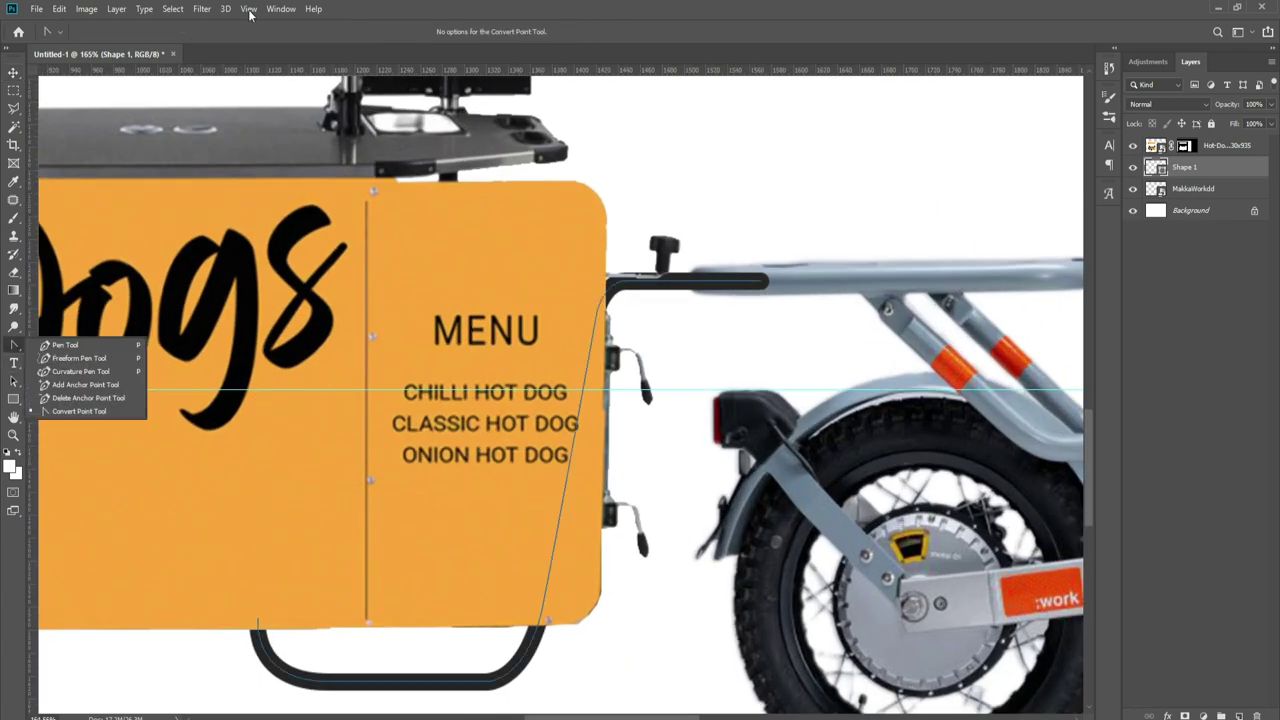
pyautogui.click(70, 346)
pyautogui.write('20')
pyautogui.press('Return')
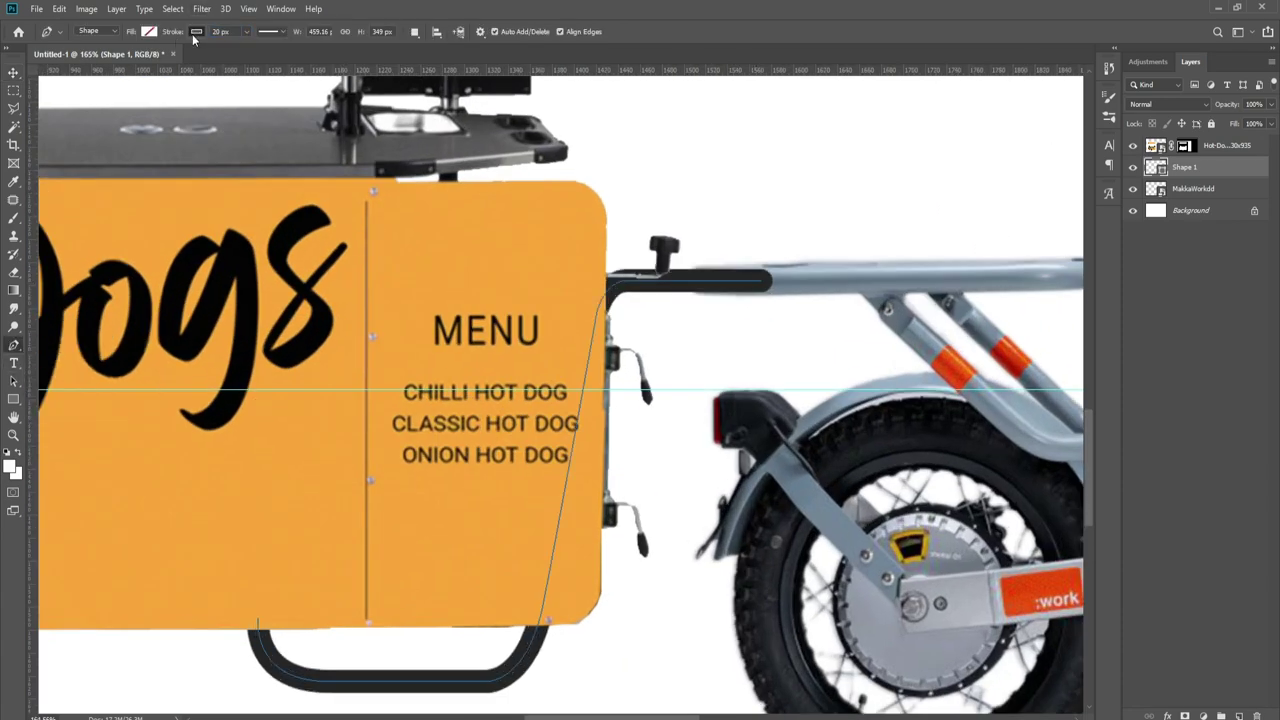
pyautogui.write('22')
pyautogui.press('Return')
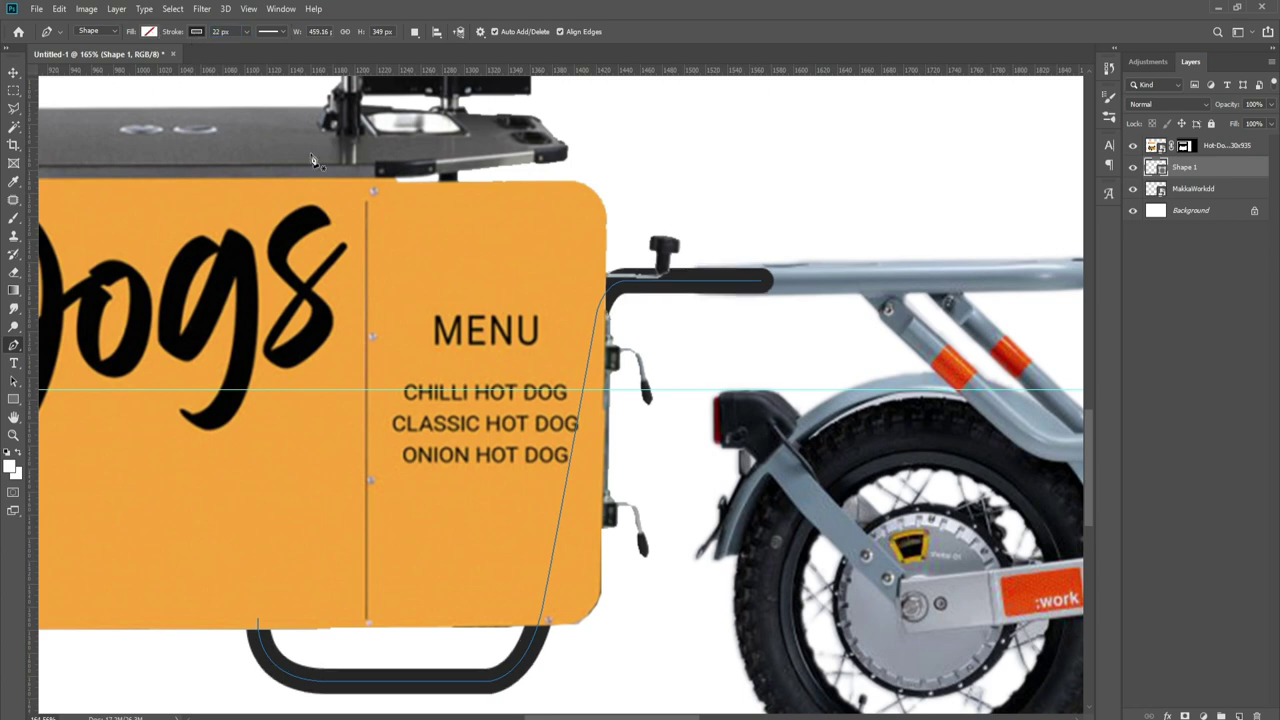
pyautogui.click(16, 75)
pyautogui.click(772, 300)
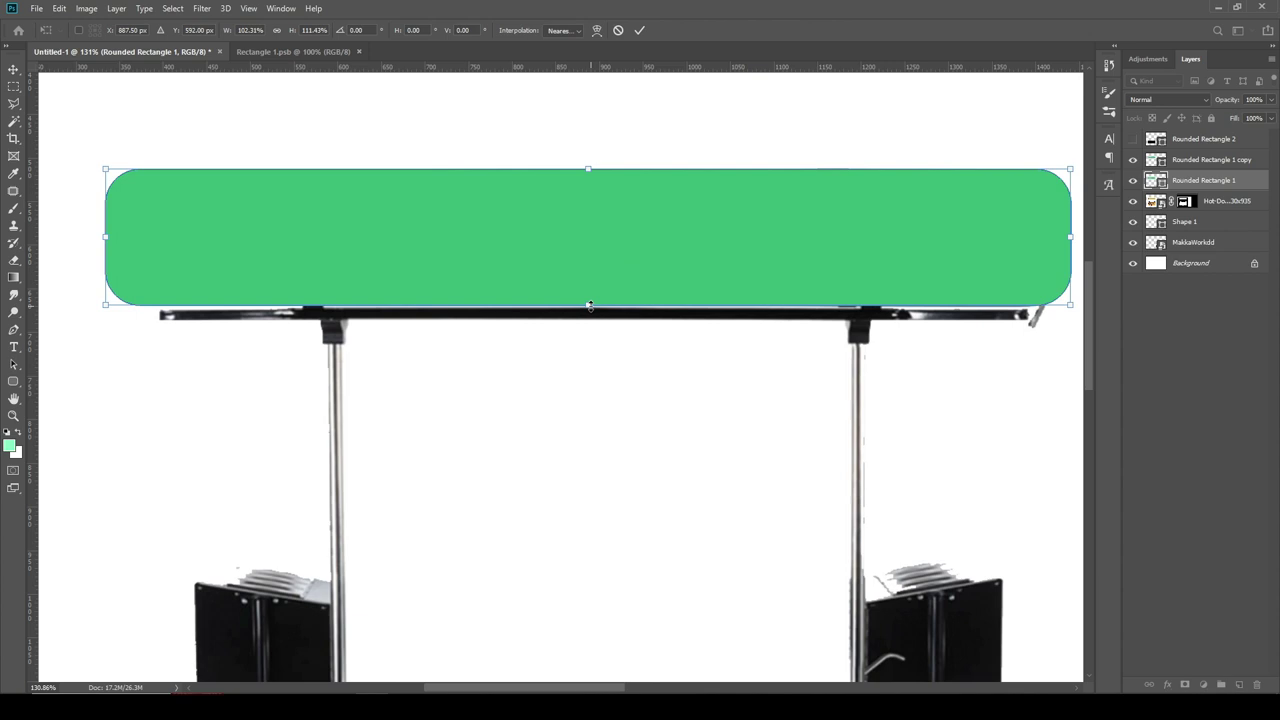
# - Set the foreground to black and centre-align both Rounded Rectangle 1 layers
pyautogui.press('Return')
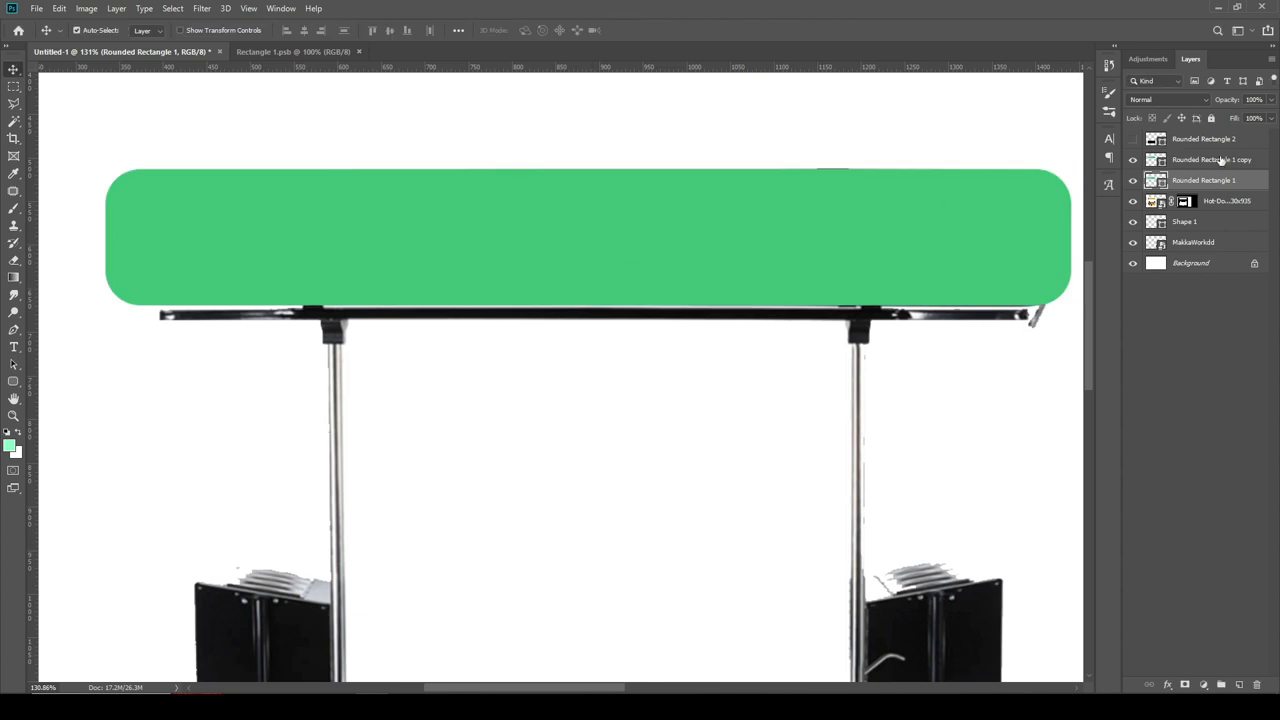
pyautogui.click(12, 450)
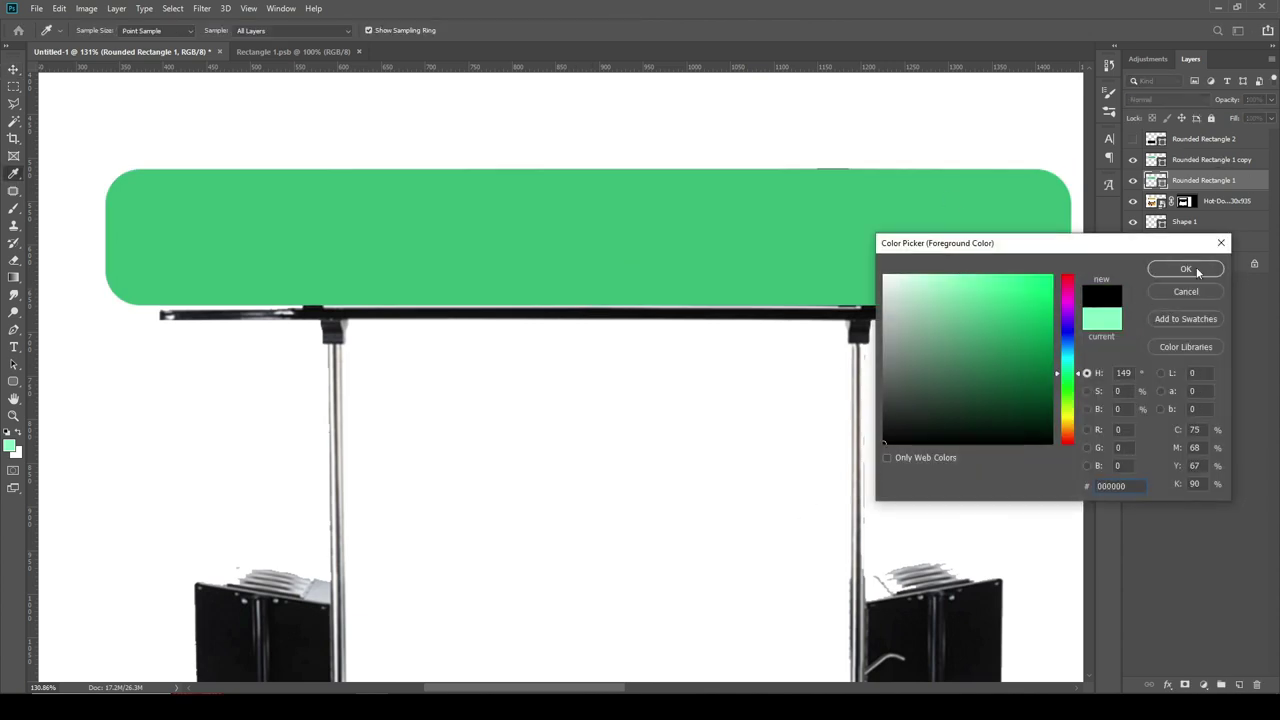
pyautogui.click(1190, 270)
pyautogui.click(1205, 160)
pyautogui.keyDown('shift'); pyautogui.click(1191, 182); pyautogui.keyUp('shift')
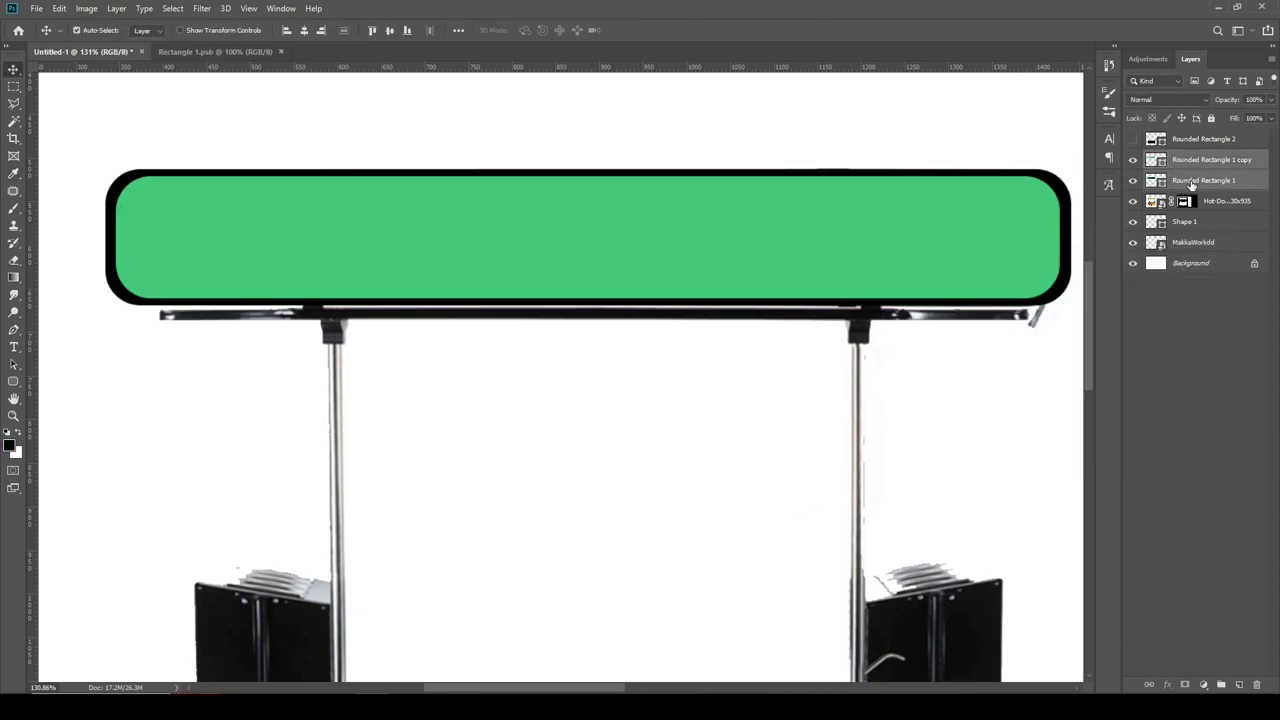
pyautogui.click(305, 30)
pyautogui.click(334, 177)
# - Widen the Rounded Rectangle 1 copy slightly on both sides to form a border
pyautogui.hotkey('ctrl', 't')
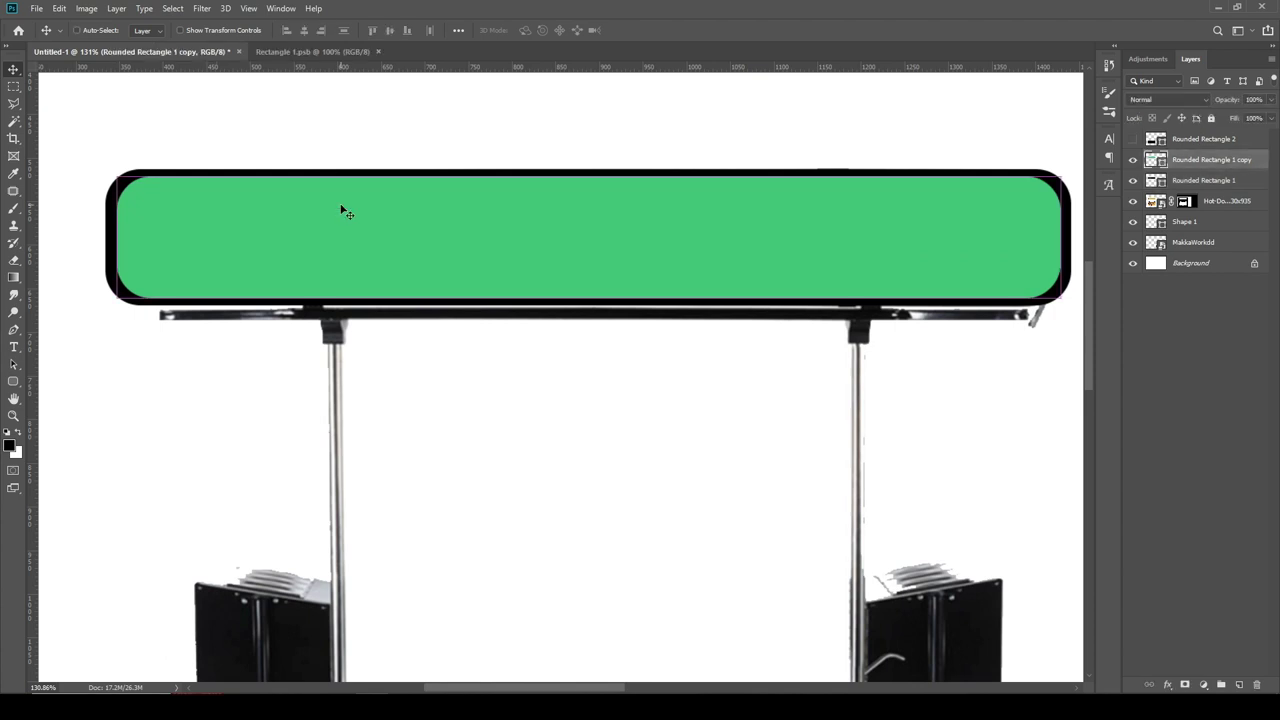
pyautogui.moveTo(1062, 237); pyautogui.dragTo(1067, 237)
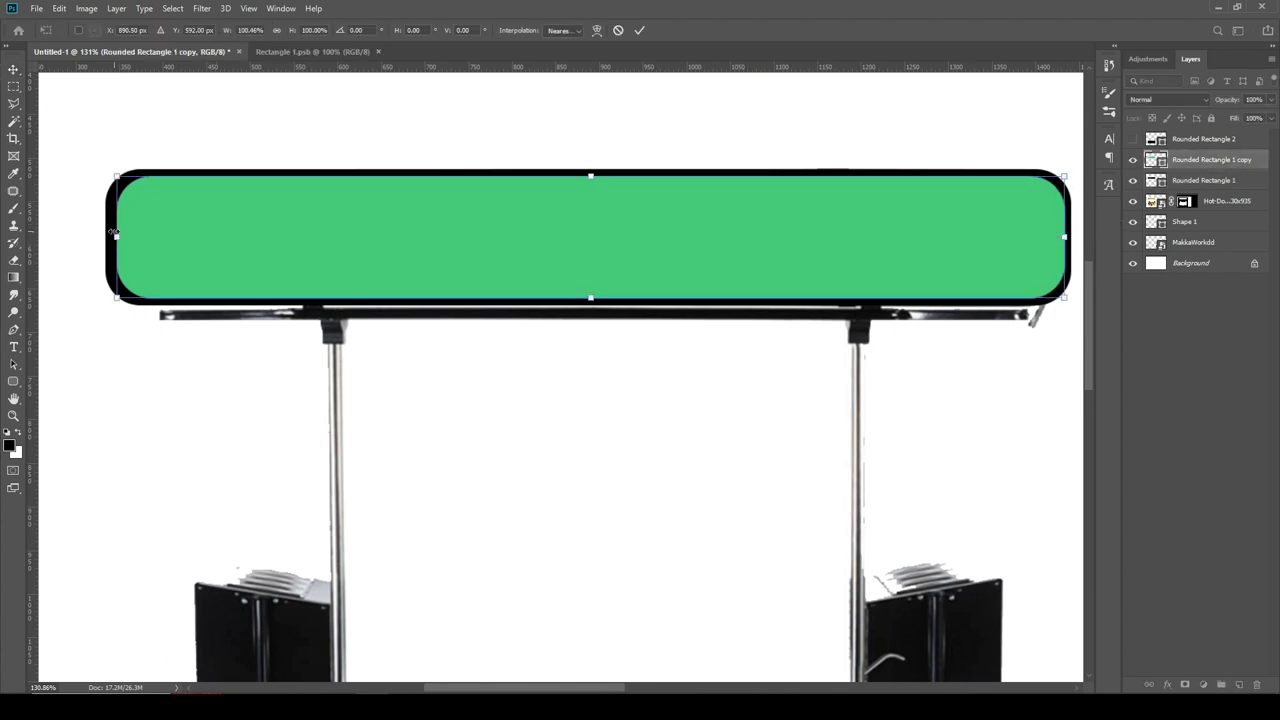
pyautogui.moveTo(114, 233); pyautogui.dragTo(111, 233)
pyautogui.press('Return')
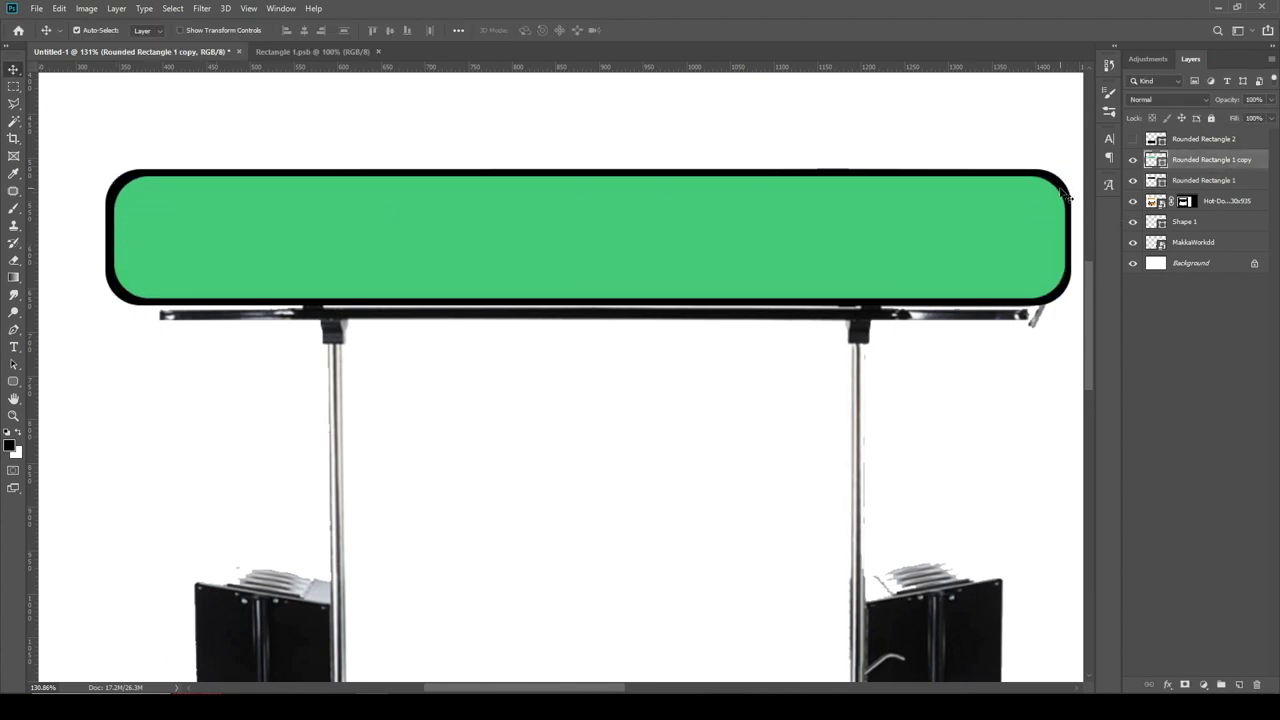
pyautogui.keyDown('shift'); pyautogui.click(1068, 197); pyautogui.keyUp('shift')
pyautogui.click(437, 143)
# - Group both rectangle layers into a group named 'top'
pyautogui.scroll(-3, 480, 226)
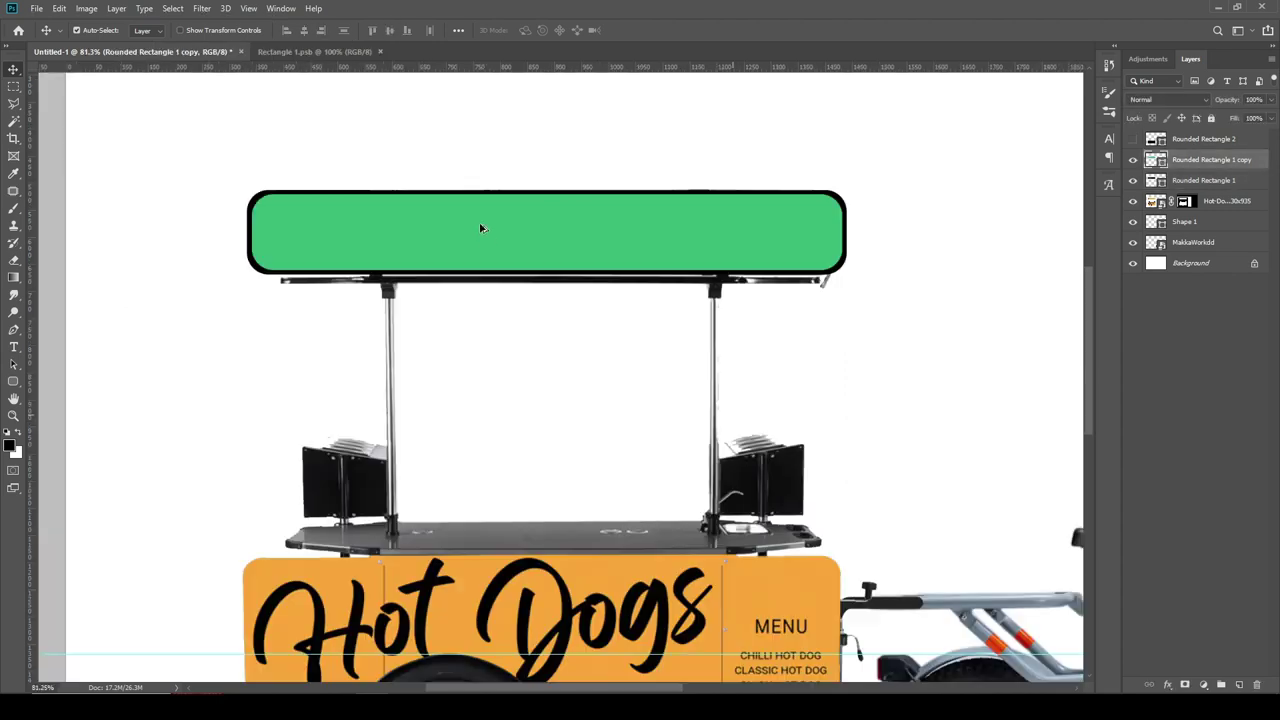
pyautogui.scroll(2, 505, 230)
pyautogui.click(1209, 181)
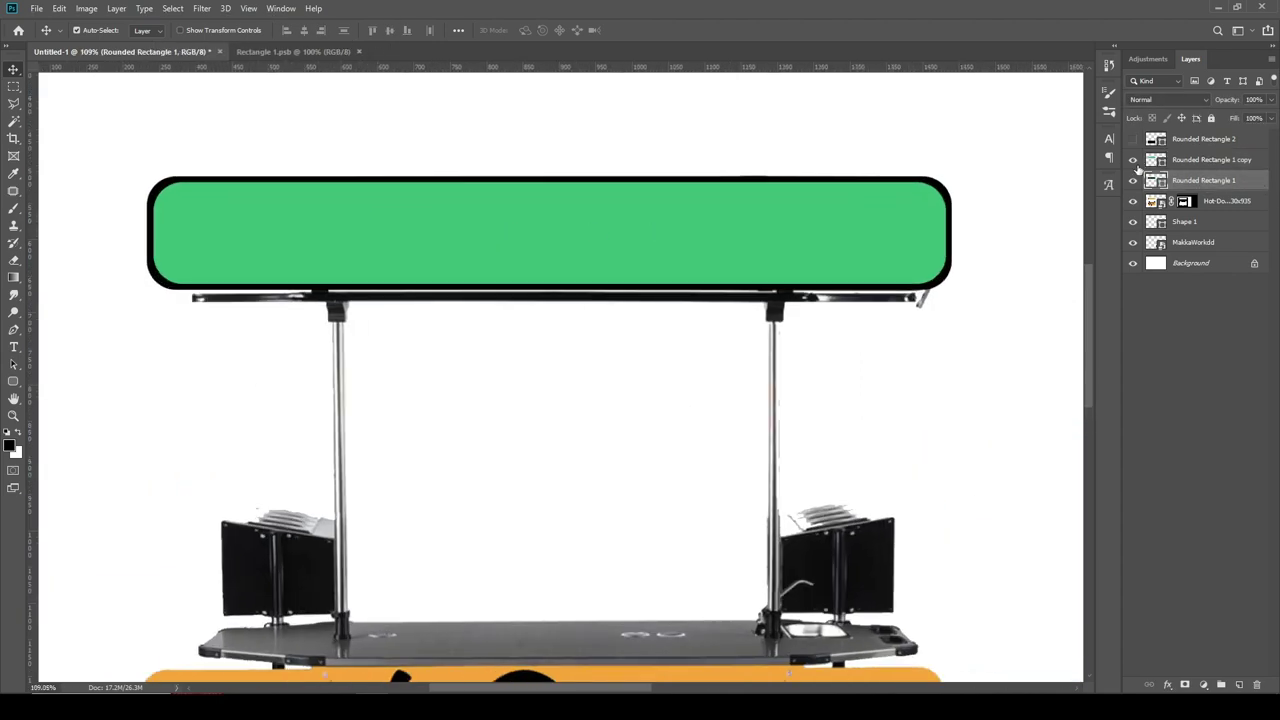
pyautogui.keyDown('shift'); pyautogui.click(1208, 164); pyautogui.keyUp('shift')
pyautogui.hotkey('ctrl', 'g')
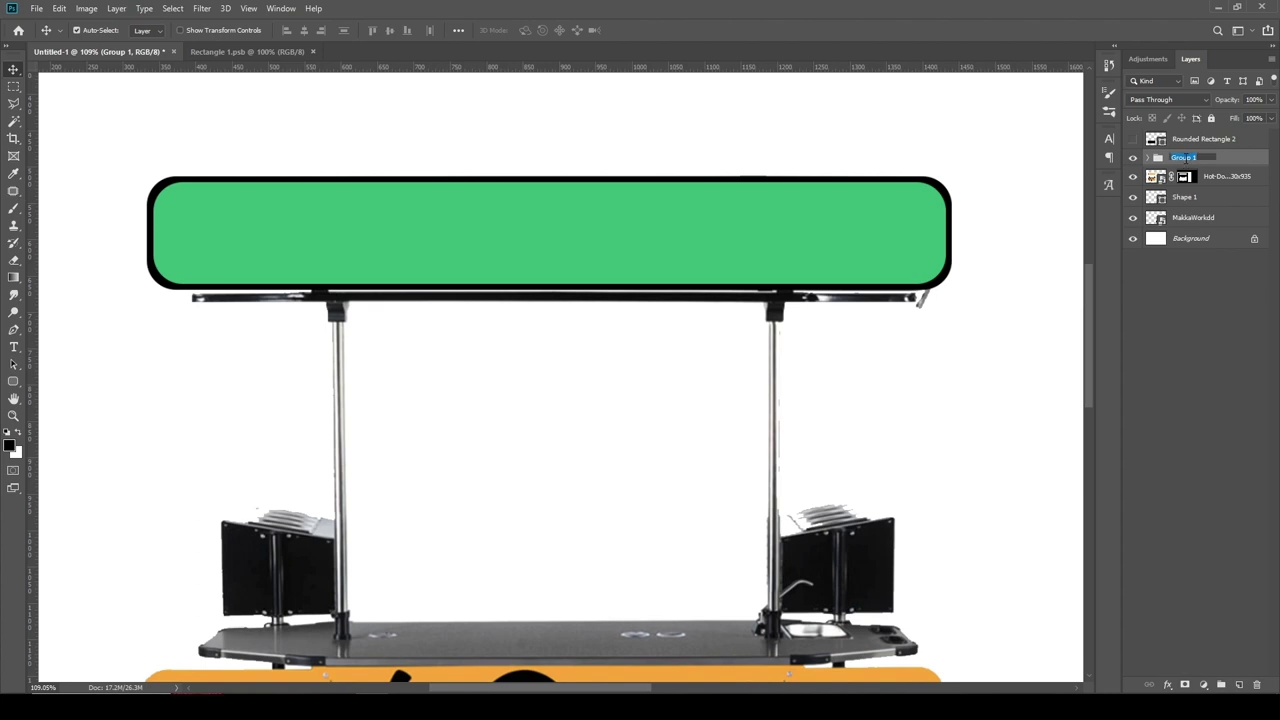
pyautogui.write('top')
pyautogui.press('Return')
# - Draw a black 40 px-radius rounded rectangle over the cart's orange panel
pyautogui.scroll(-3, 765, 327)
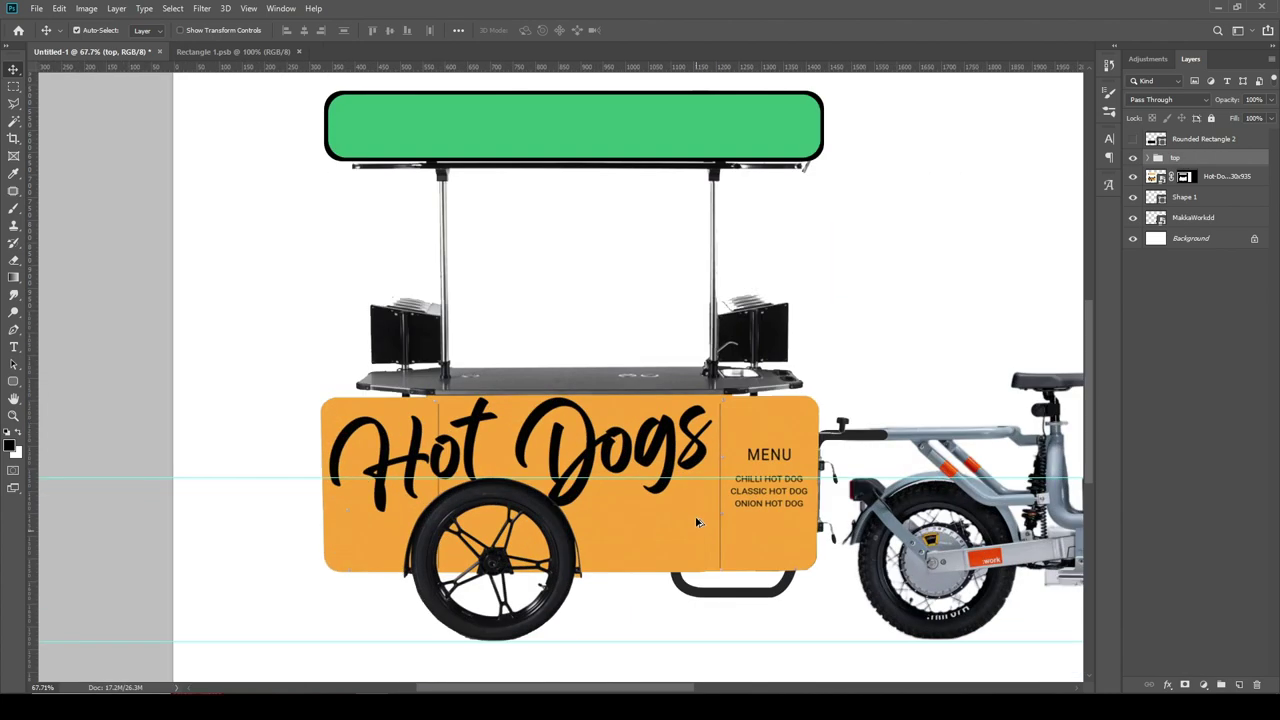
pyautogui.click(901, 441)
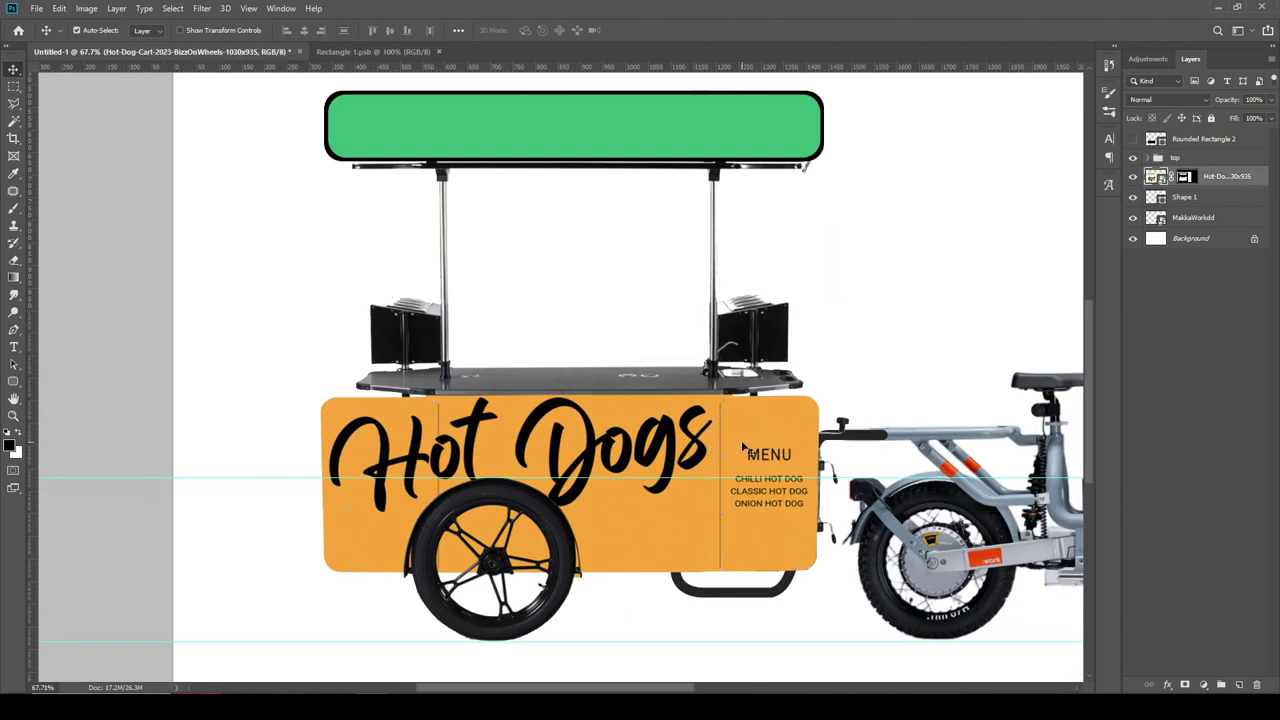
pyautogui.scroll(2, 742, 450)
pyautogui.scroll(1, 716, 448)
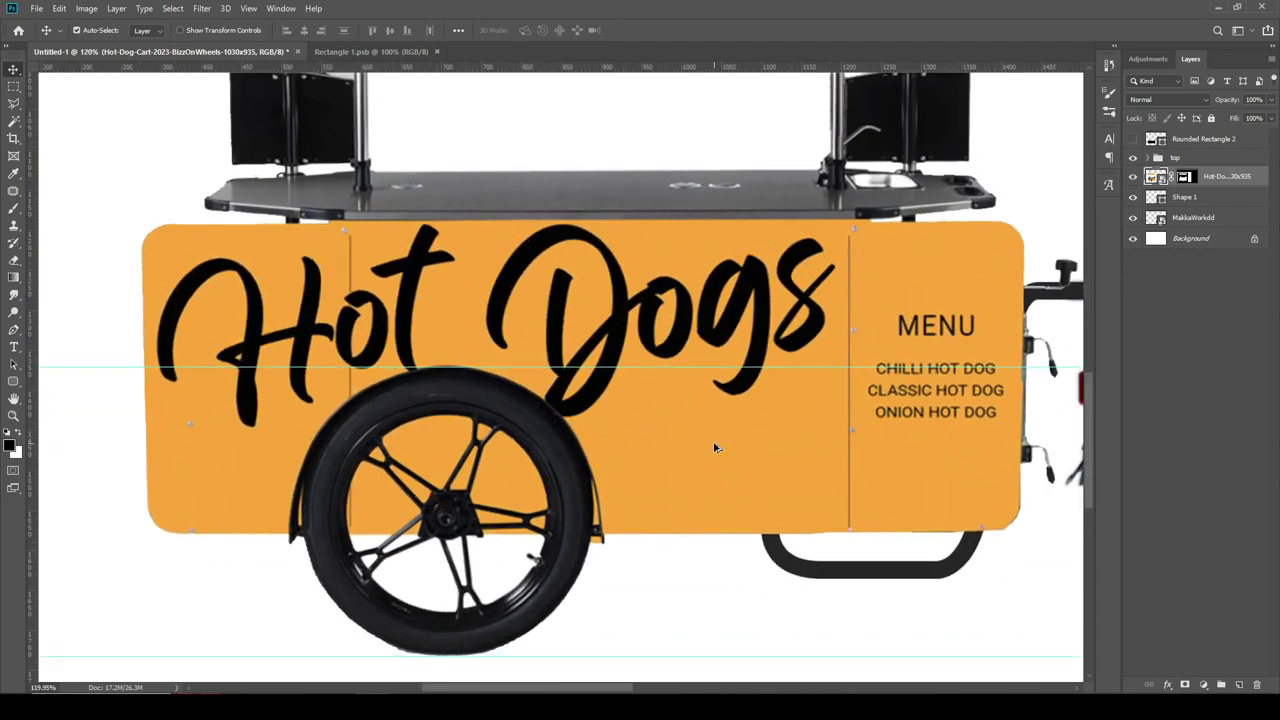
pyautogui.rightClick(13, 388)
pyautogui.click(70, 395)
pyautogui.moveTo(131, 216); pyautogui.dragTo(1010, 518)
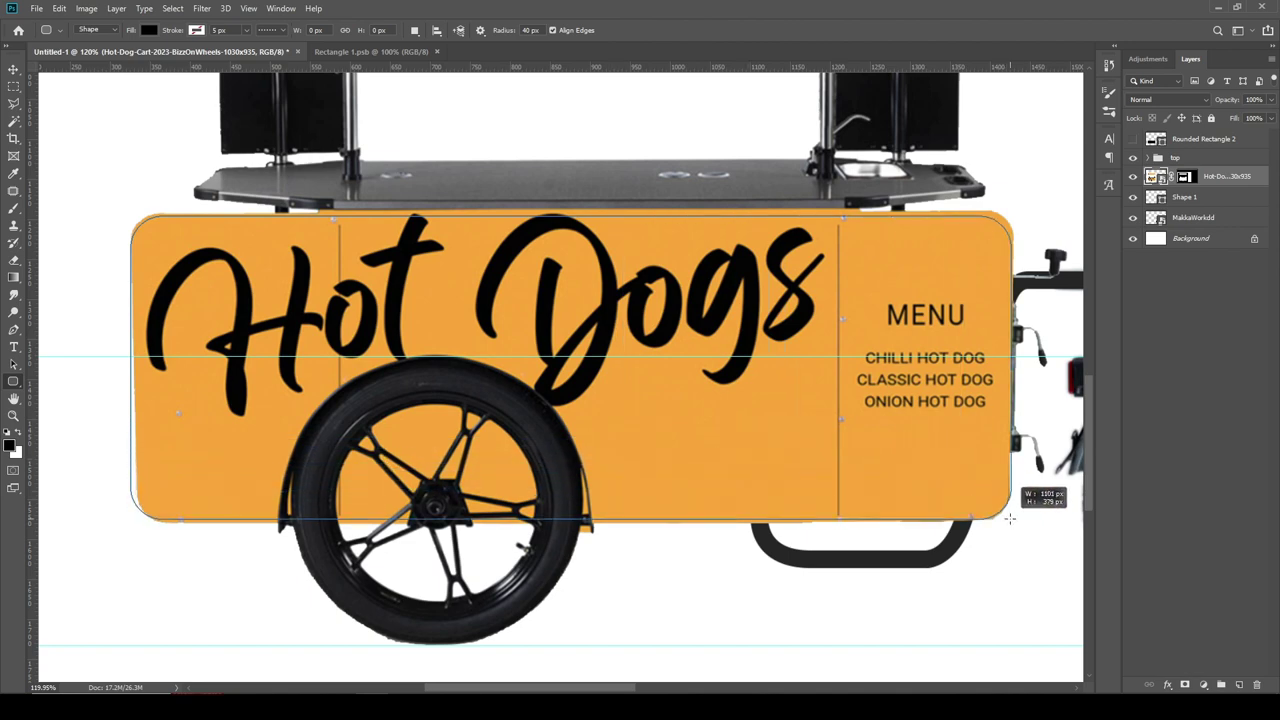
pyautogui.click(729, 204)
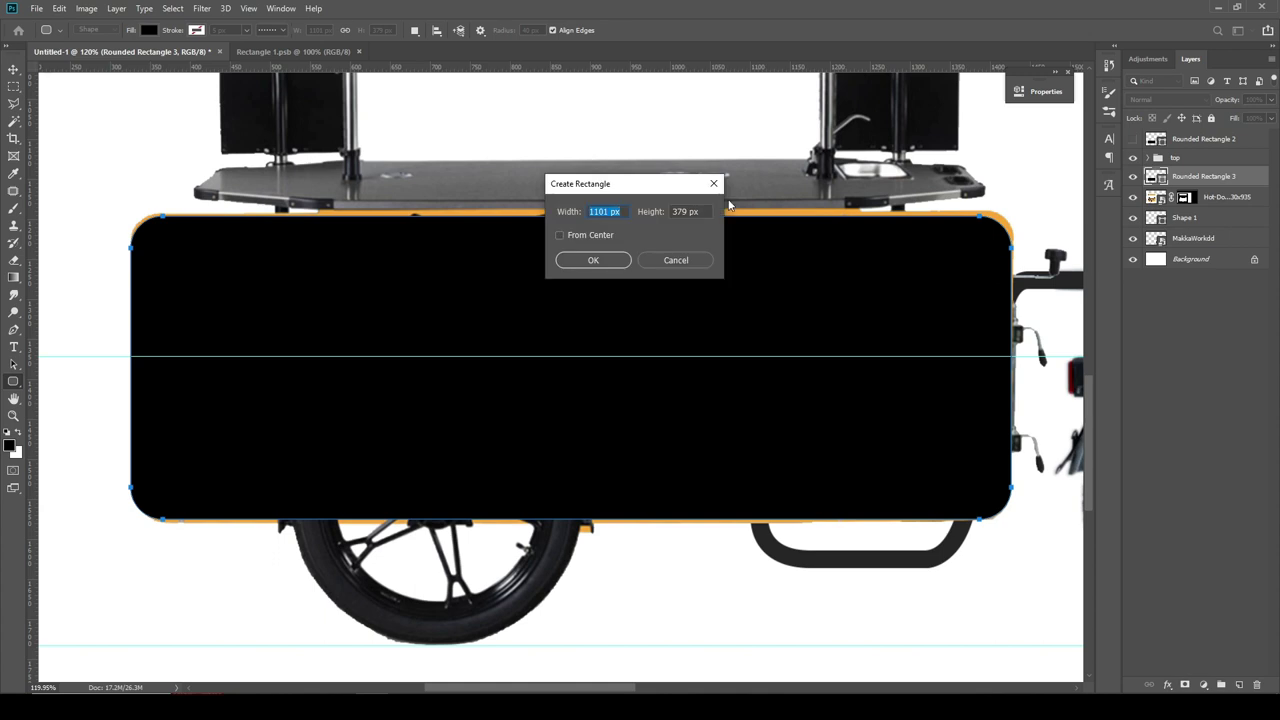
# - Nudge the black panel up-left and stretch it to cover the cart body
pyautogui.press('Escape')
pyautogui.press('v')
pyautogui.press('Up')
pyautogui.press('Up')
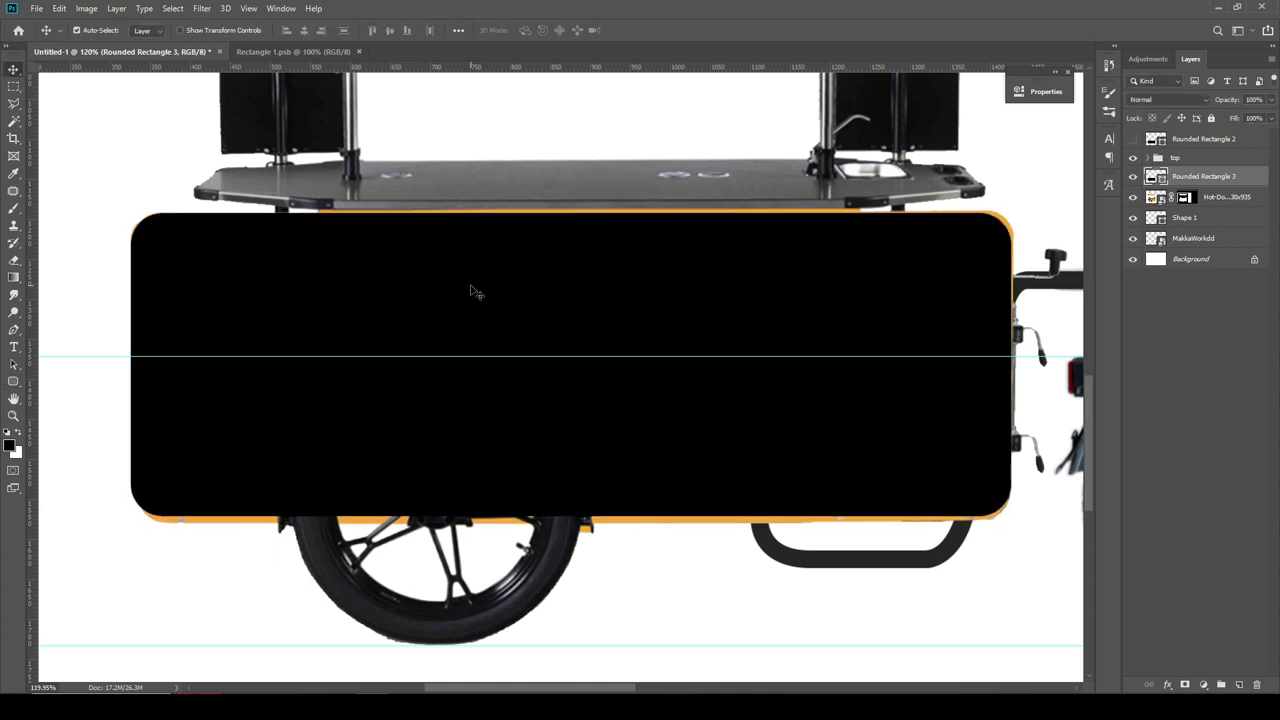
pyautogui.press('Left')
pyautogui.press('Up')
pyautogui.press('Up')
pyautogui.press('Up')
pyautogui.hotkey('ctrl', 't')
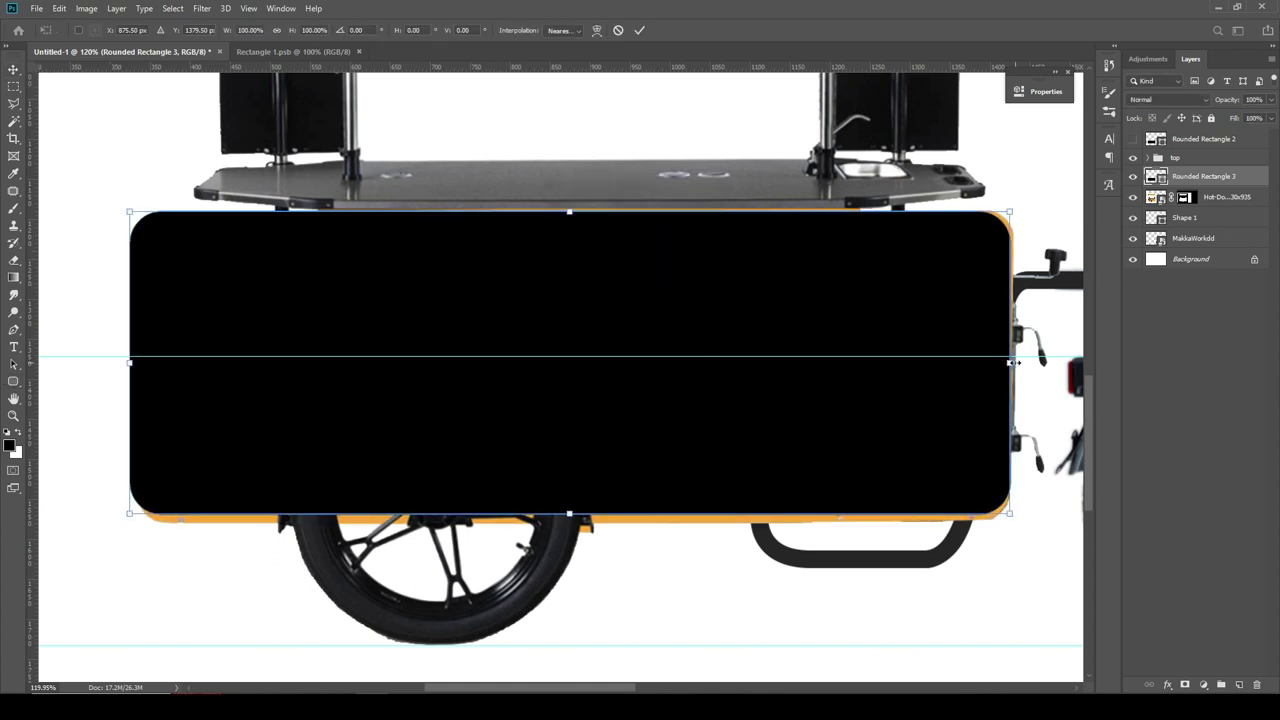
pyautogui.moveTo(1012, 363); pyautogui.dragTo(1016, 363)
pyautogui.moveTo(569, 513); pyautogui.dragTo(573, 522)
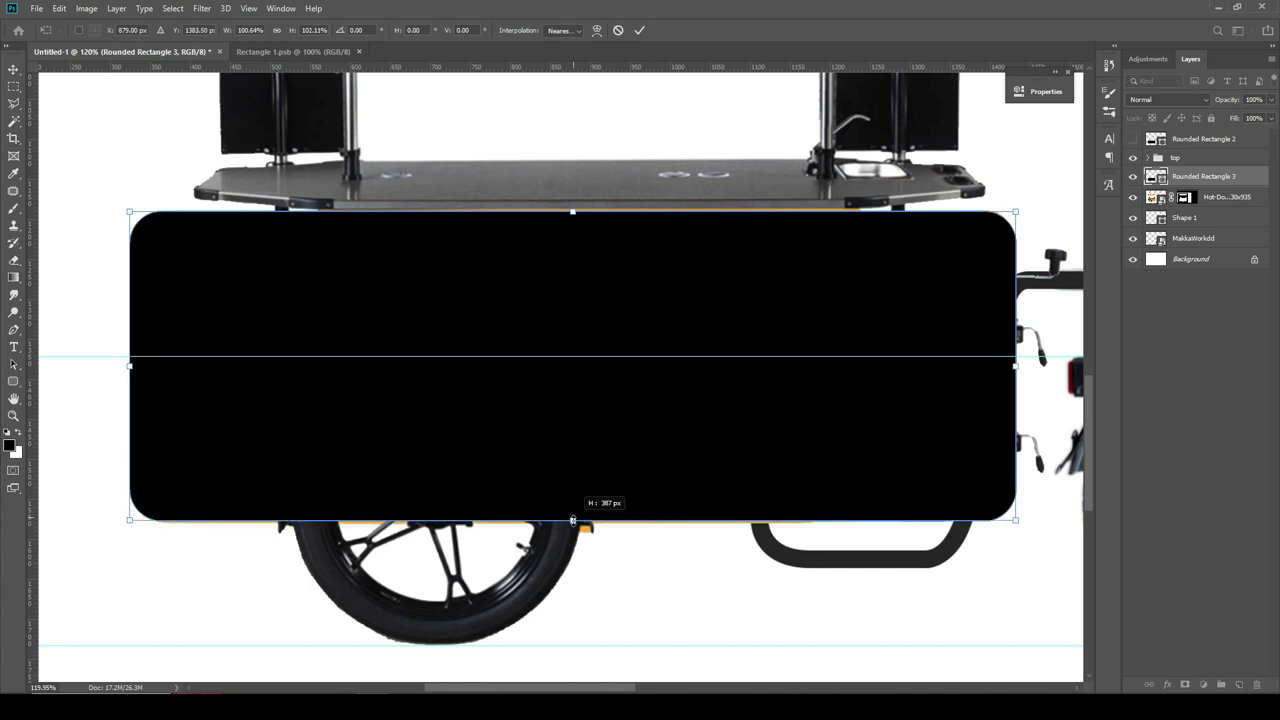
pyautogui.press('Return')
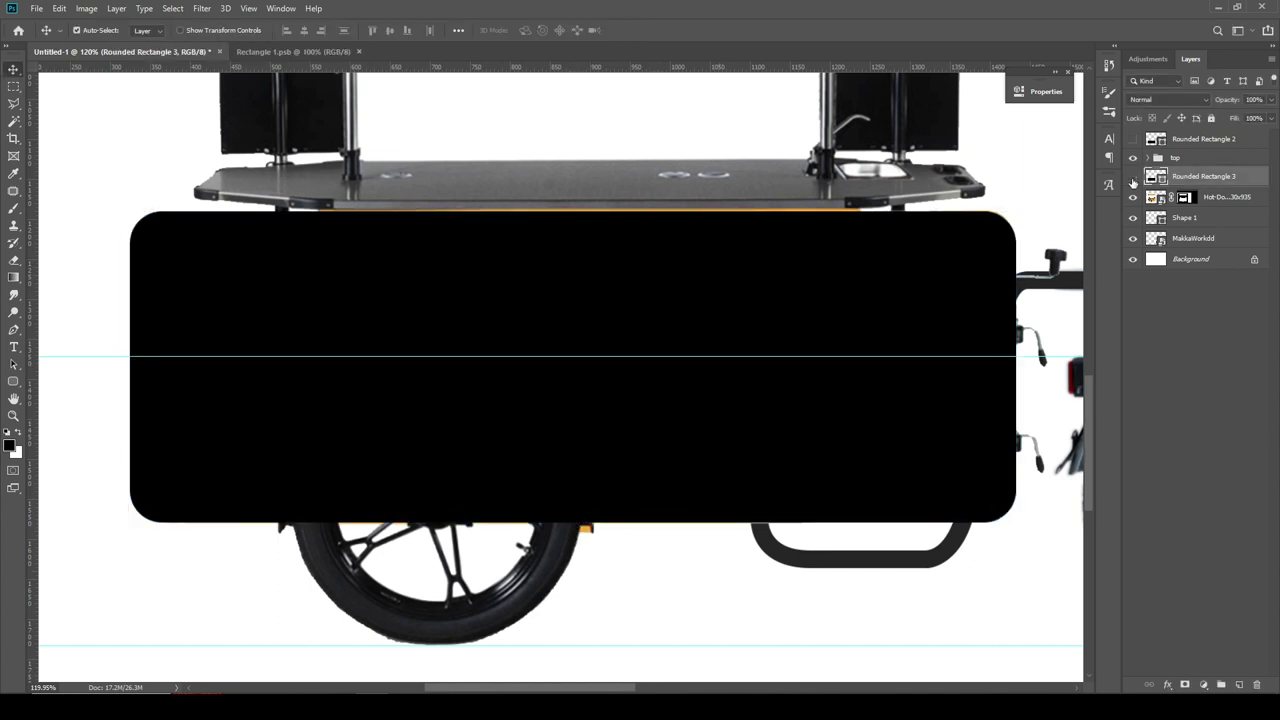
# - Hide Rounded Rectangle 3 so the orange Hot Dogs artwork and wheel show
pyautogui.click(1133, 177)
pyautogui.keyDown('alt'); pyautogui.scroll(3, 400, 450); pyautogui.keyUp('alt')
pyautogui.scroll(-1, 400, 450)
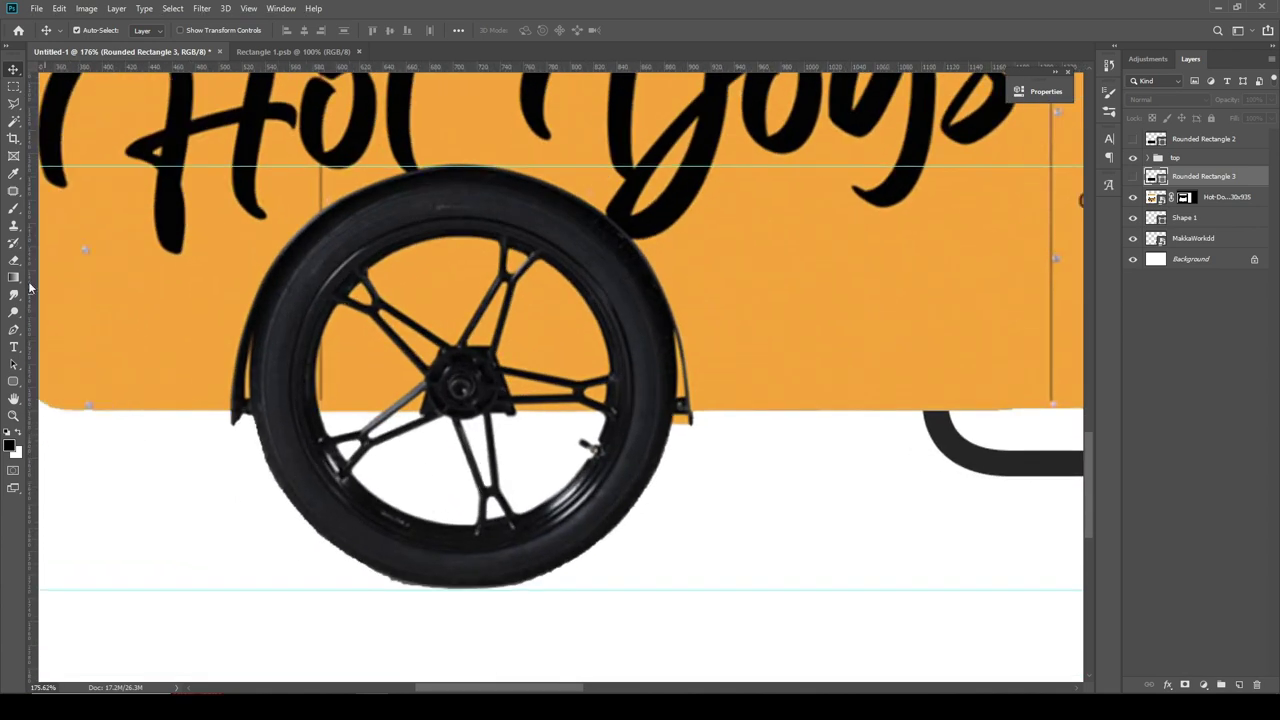
# - Trace a closed Pen path around the rear wheel and its fender
pyautogui.scroll(1, 245, 225)
pyautogui.moveTo(14, 330); pyautogui.dragTo(40, 330)
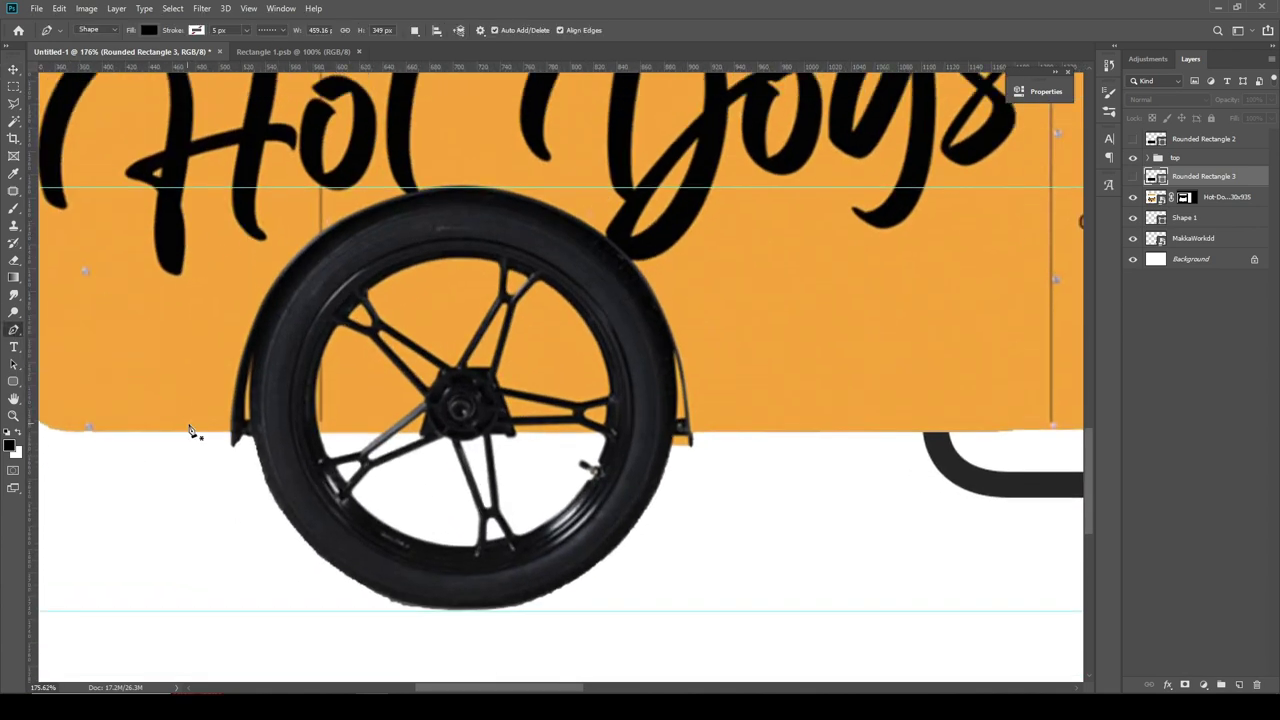
pyautogui.click(211, 436)
pyautogui.click(286, 231)
pyautogui.click(376, 194)
pyautogui.click(469, 175)
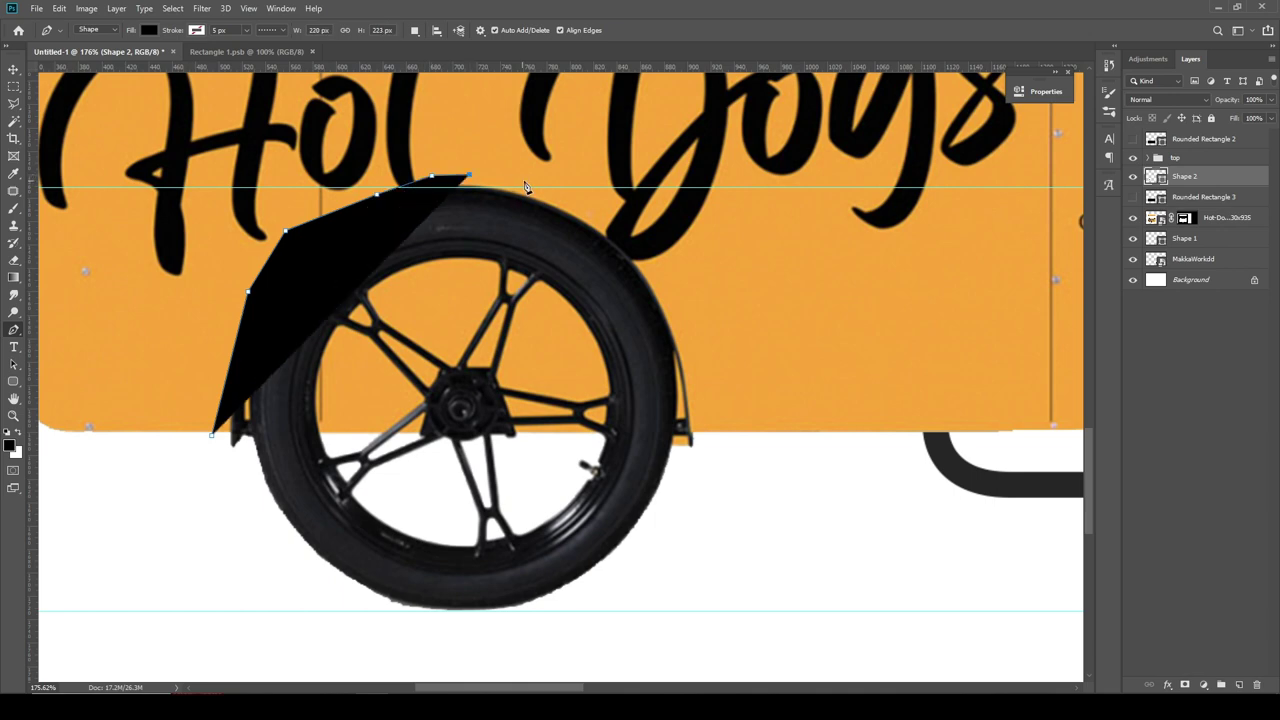
pyautogui.click(567, 194)
pyautogui.click(641, 254)
pyautogui.click(676, 290)
pyautogui.click(705, 396)
pyautogui.click(700, 458)
pyautogui.click(655, 556)
pyautogui.click(510, 624)
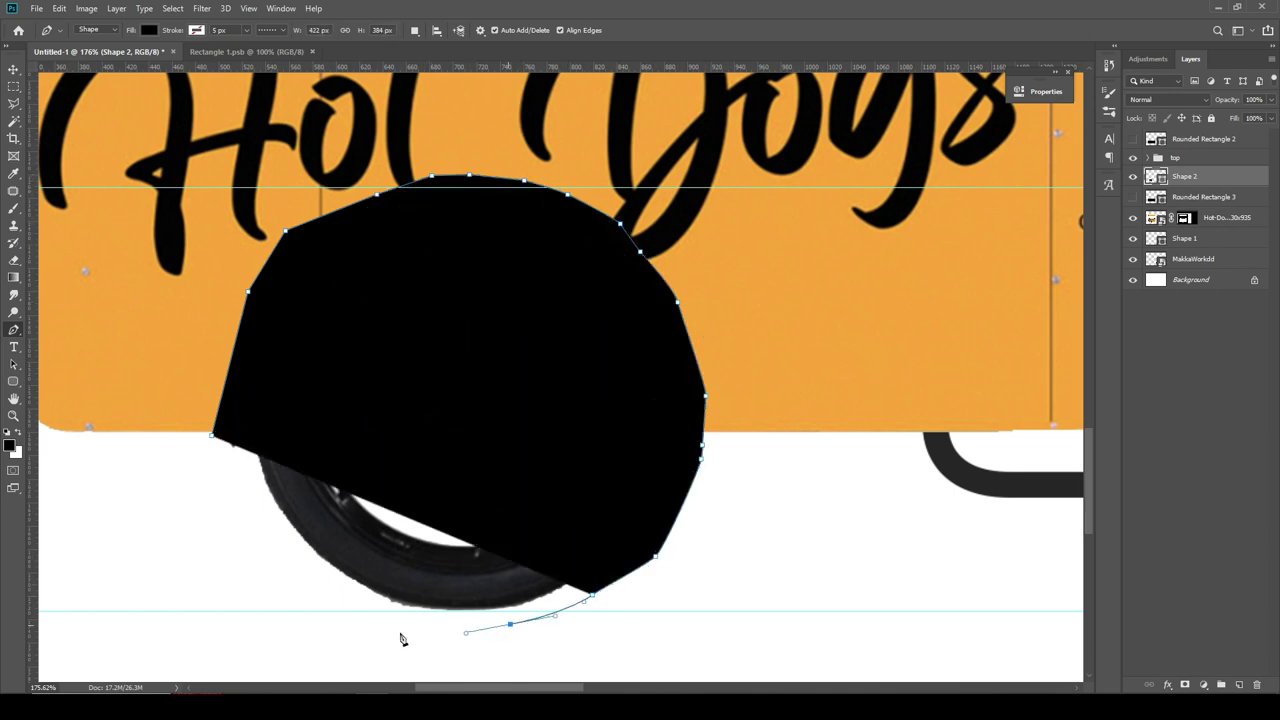
pyautogui.click(390, 632)
pyautogui.click(211, 436)
# - Turn the path into an unfeathered selection and copy the wheel from the Hot-Dog layer onto Layer 1
pyautogui.rightClick(435, 343)
pyautogui.click(470, 400)
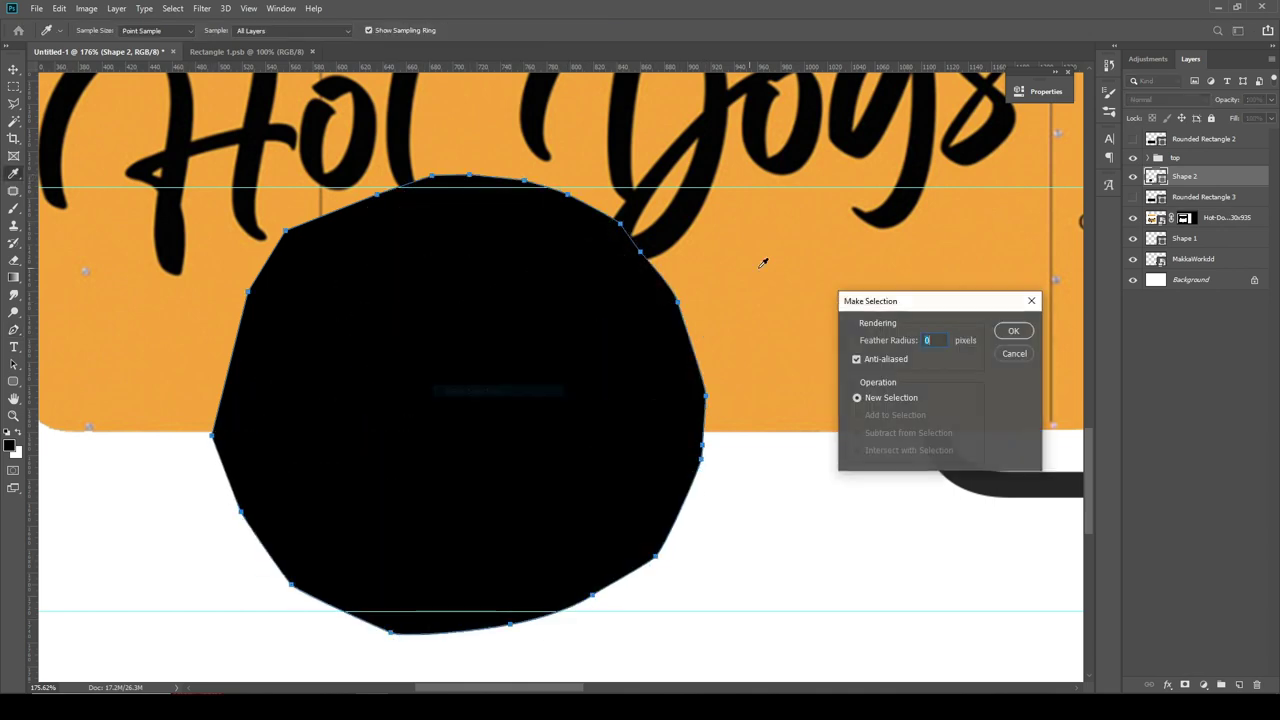
pyautogui.click(1011, 331)
pyautogui.click(1133, 176)
pyautogui.click(1157, 218)
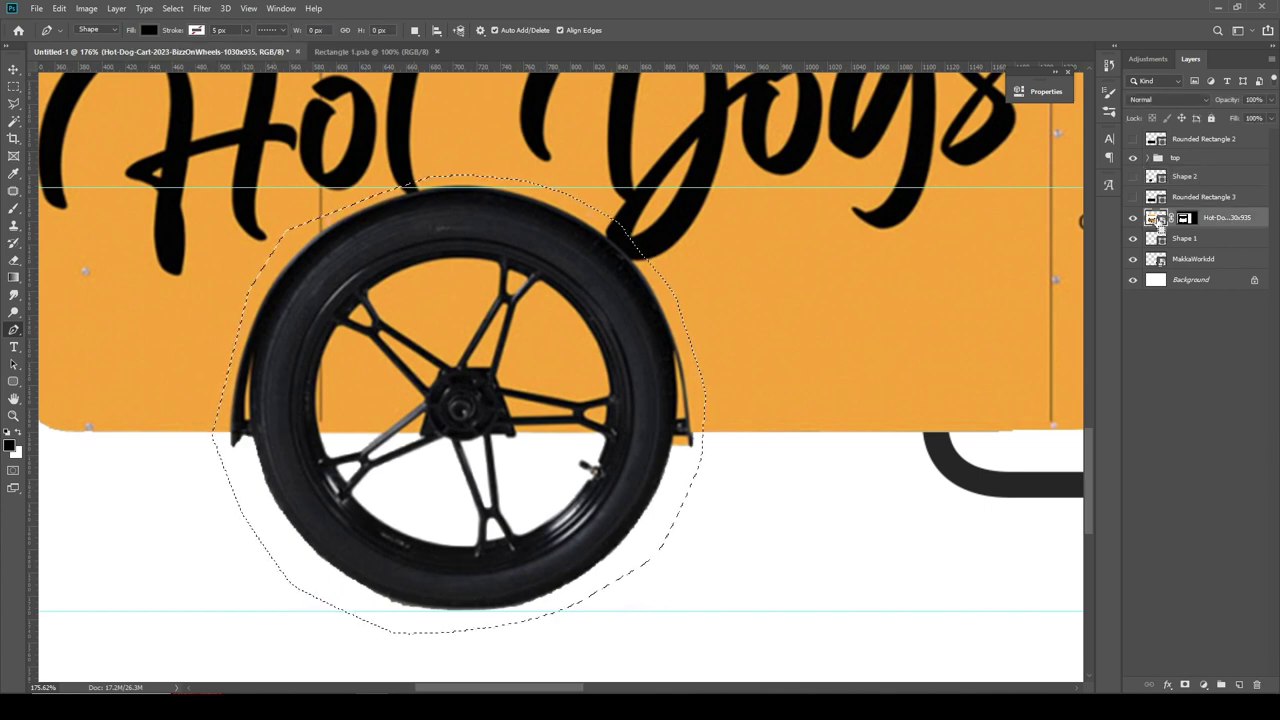
pyautogui.hotkey('ctrl', 'j')
pyautogui.hotkey('ctrl', 'd')
pyautogui.scroll(-2, 945, 391)
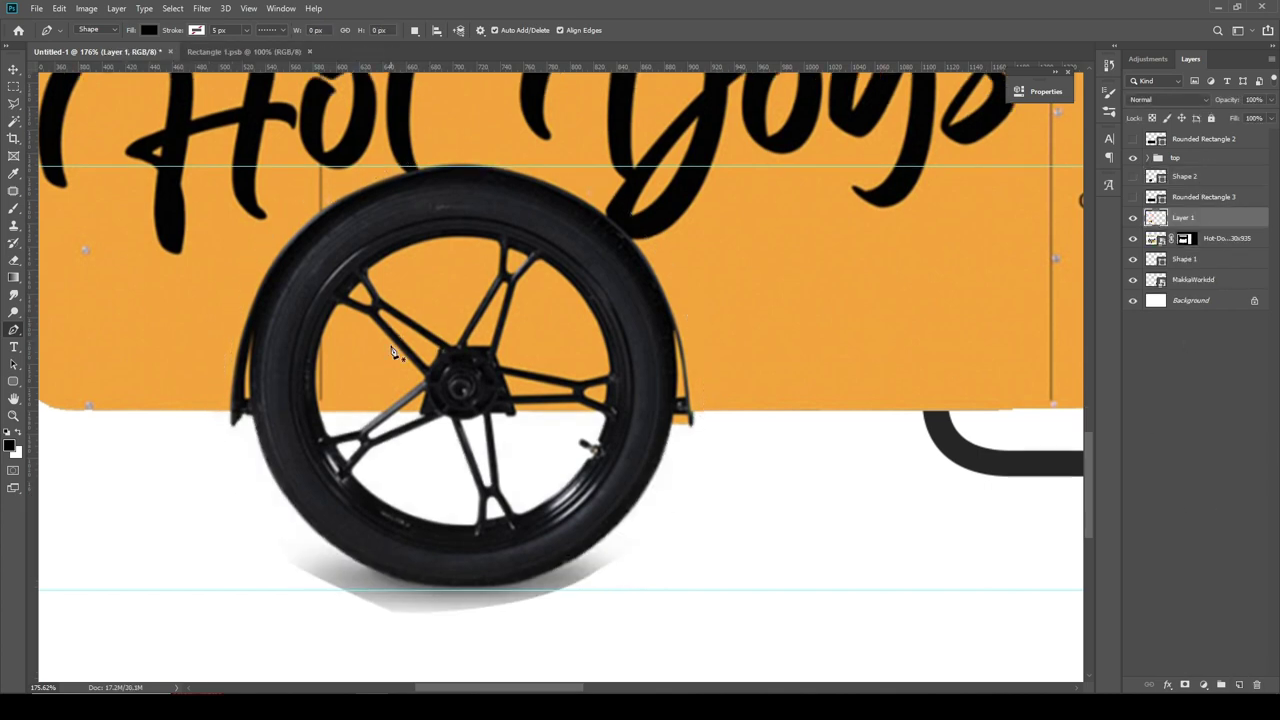
pyautogui.press('v')
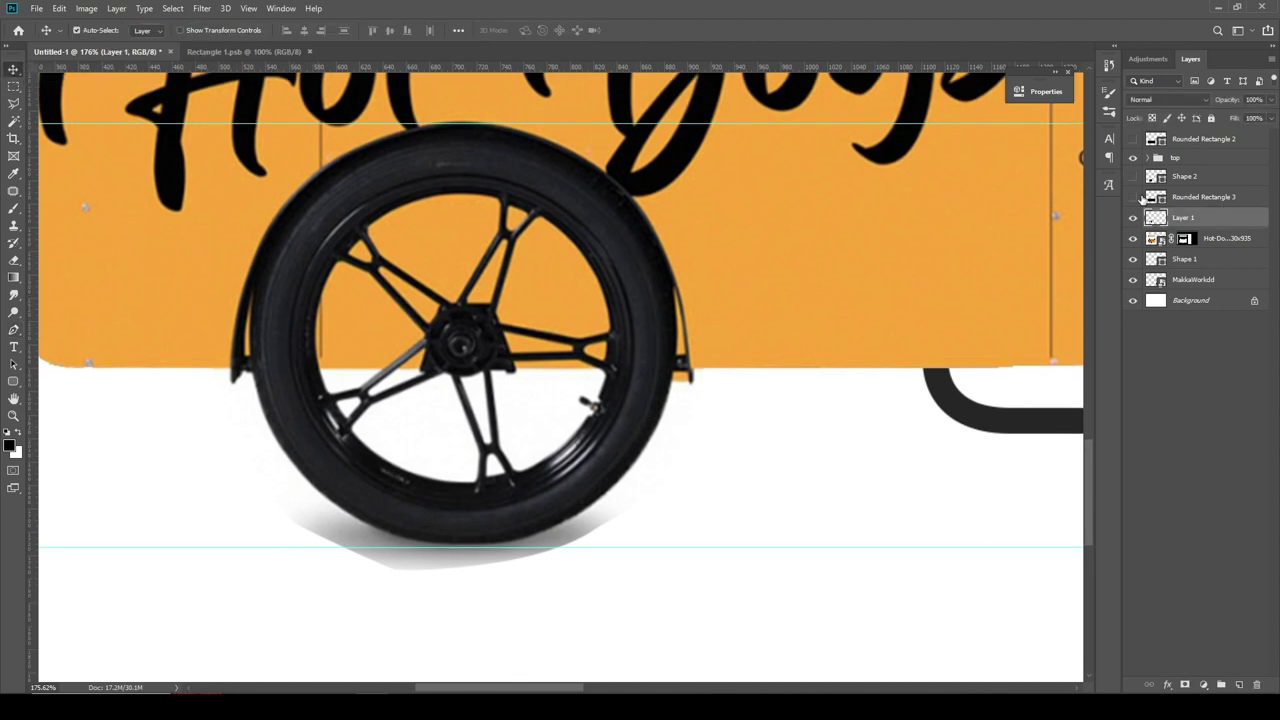
pyautogui.hotkey('shift', 'alt', 'BackSpace')
# - Move the wheel layer above the black panel and Magic Wand the orange spoke gaps
pyautogui.moveTo(1229, 221); pyautogui.dragTo(1229, 205)
pyautogui.scroll(2, 527, 397)
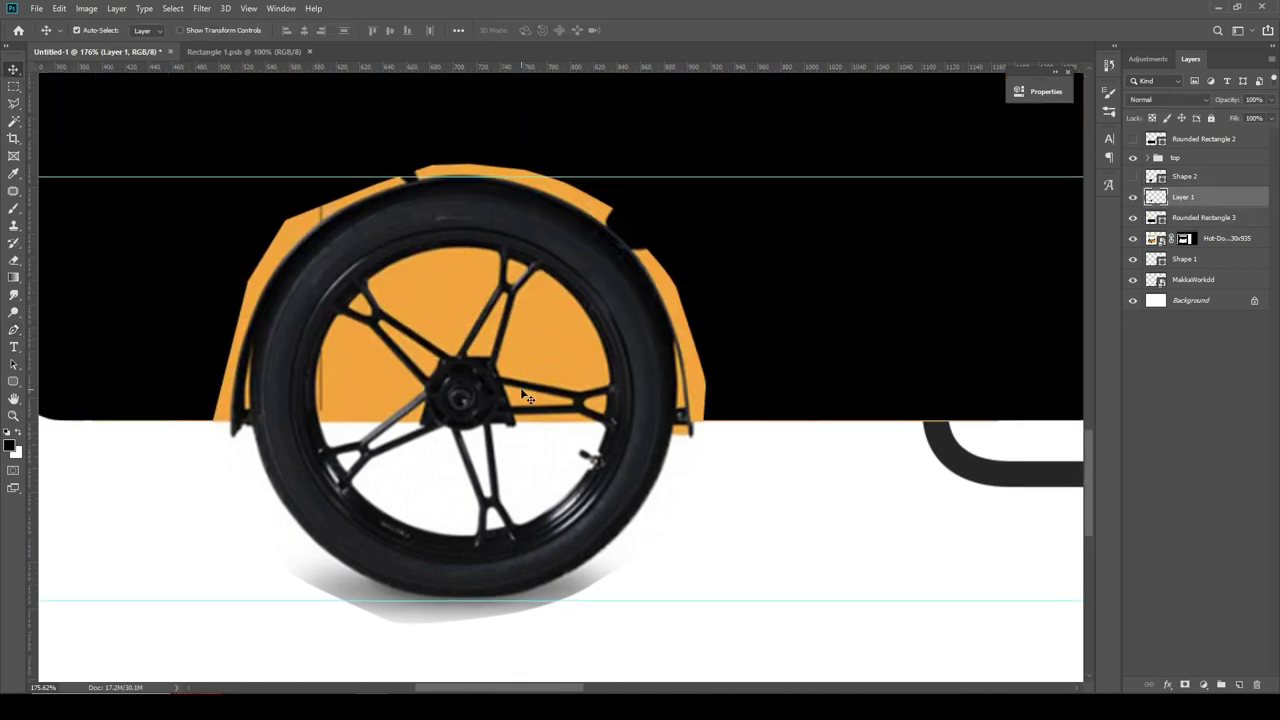
pyautogui.rightClick(14, 121)
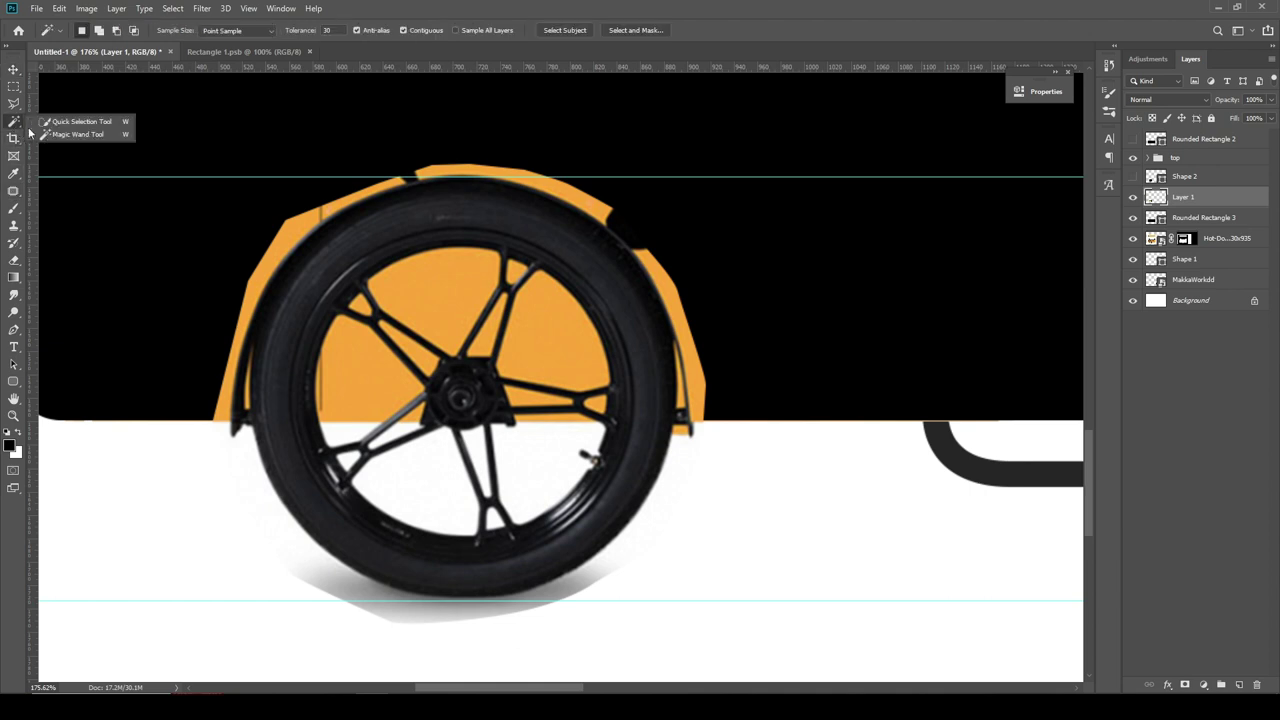
pyautogui.click(70, 137)
pyautogui.click(457, 290)
pyautogui.keyDown('shift'); pyautogui.click(356, 364); pyautogui.keyUp('shift')
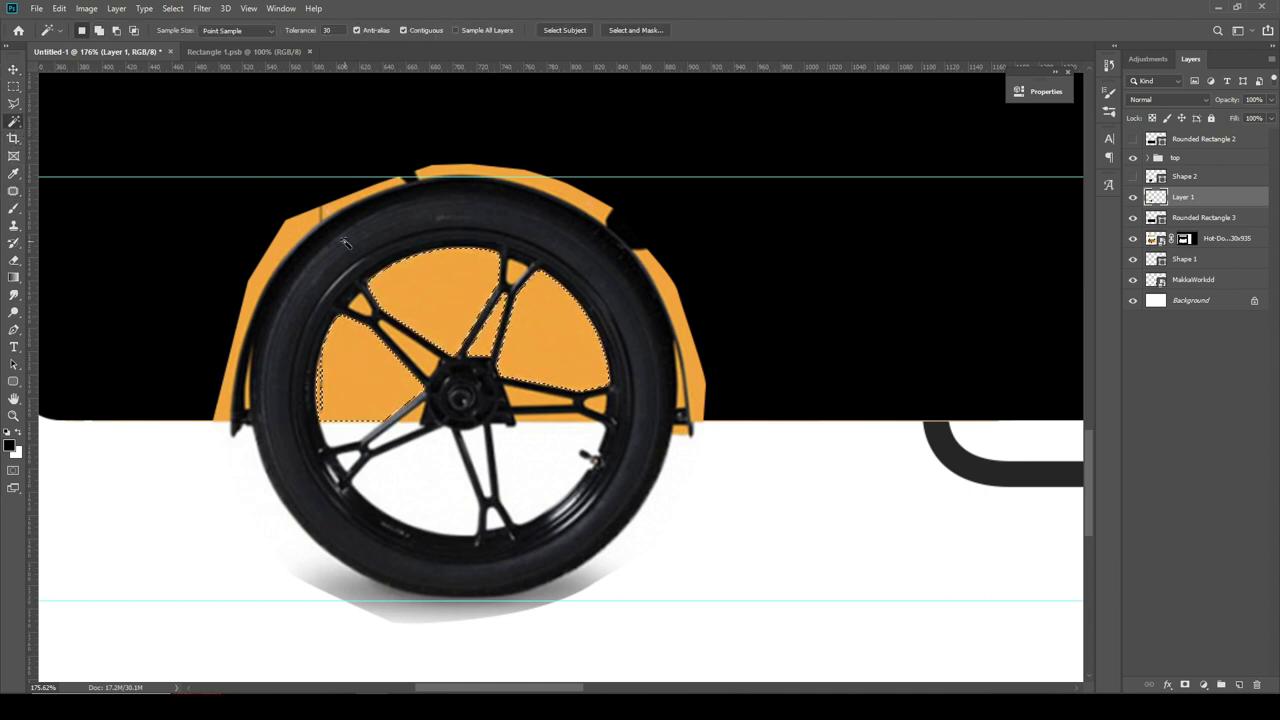
pyautogui.click(14, 86)
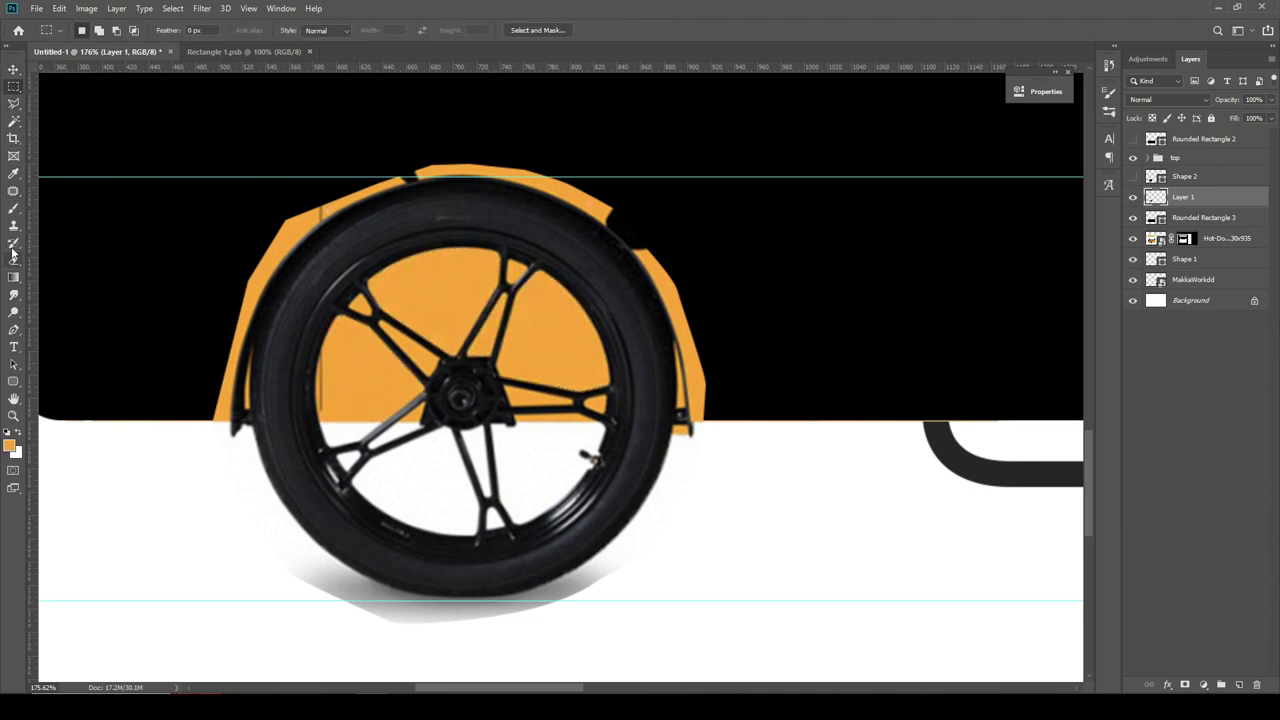
# - Reselect the orange spoke gaps and both fender areas with the Magic Wand
pyautogui.rightClick(14, 121)
pyautogui.click(70, 137)
pyautogui.click(437, 282)
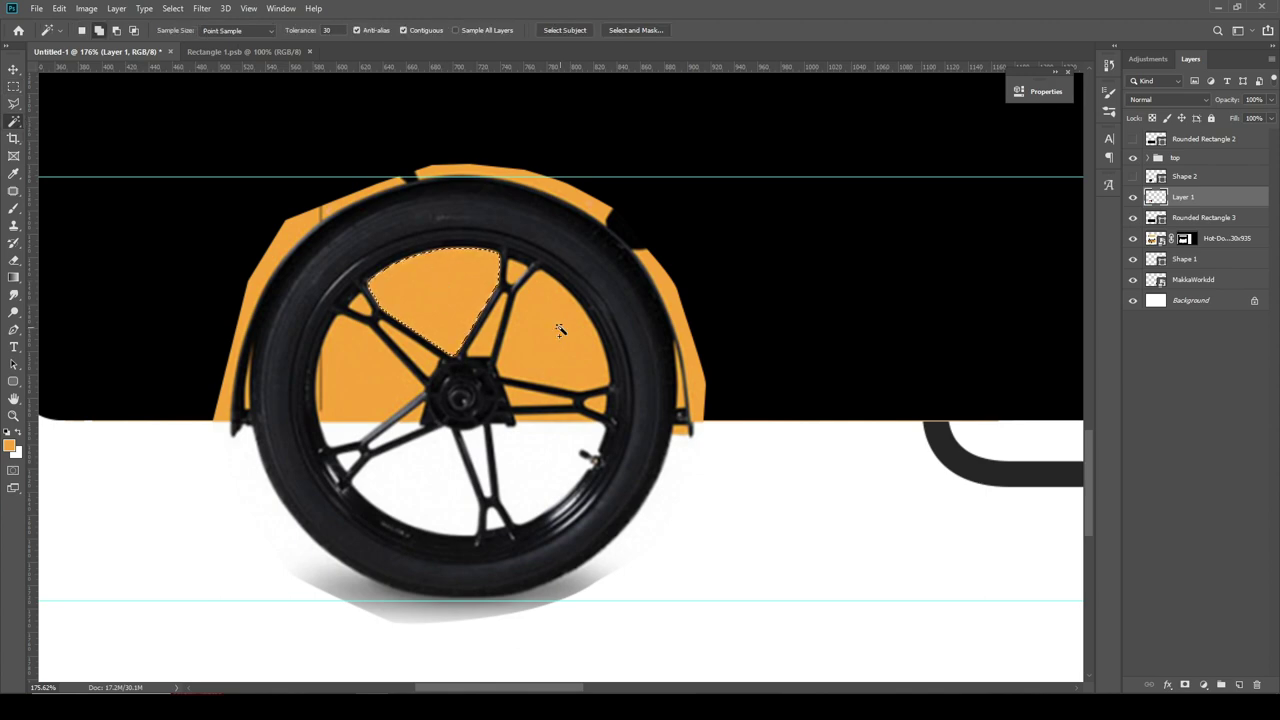
pyautogui.keyDown('shift'); pyautogui.click(560, 325); pyautogui.keyUp('shift')
pyautogui.keyDown('shift'); pyautogui.click(378, 374); pyautogui.keyUp('shift')
pyautogui.scroll(3, 376, 360)
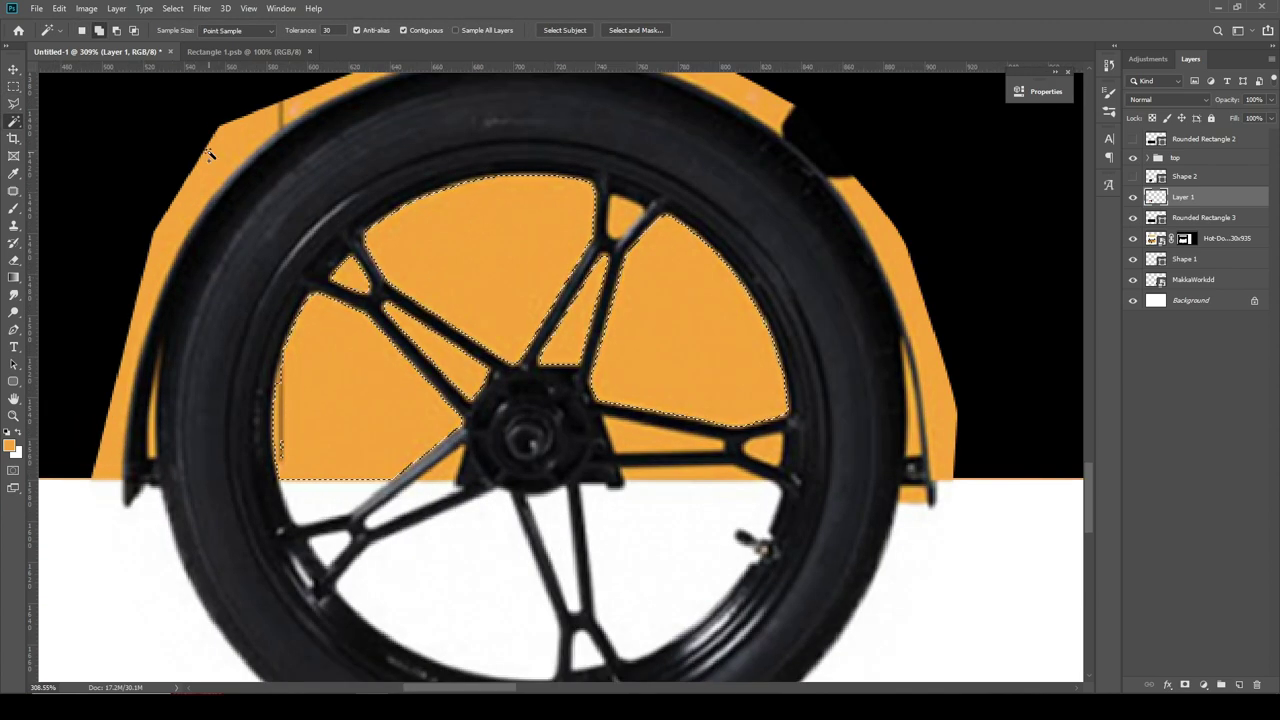
pyautogui.scroll(2, 355, 283)
pyautogui.click(286, 194)
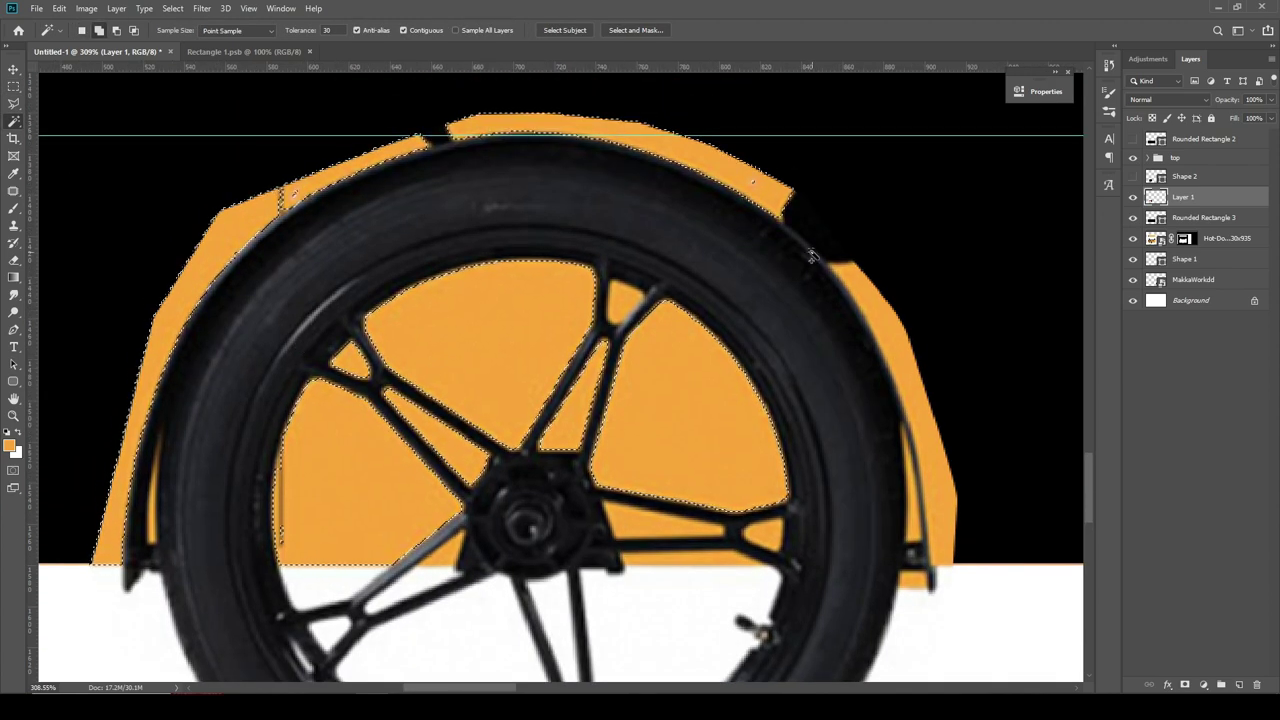
pyautogui.click(930, 440)
# - Zoom out to the whole document and trial-delete the orange selection, then undo it
pyautogui.hotkey('ctrl', '0')
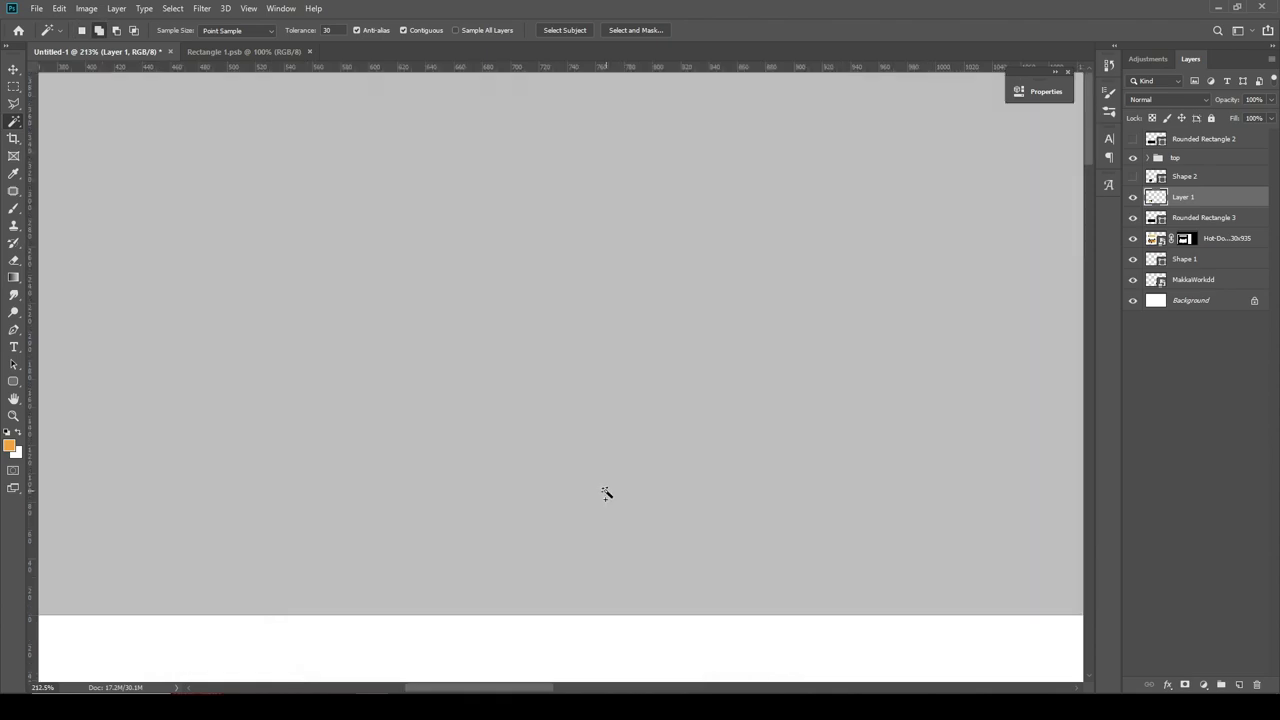
pyautogui.scroll(3, 262, 643)
pyautogui.scroll(3, 262, 643)
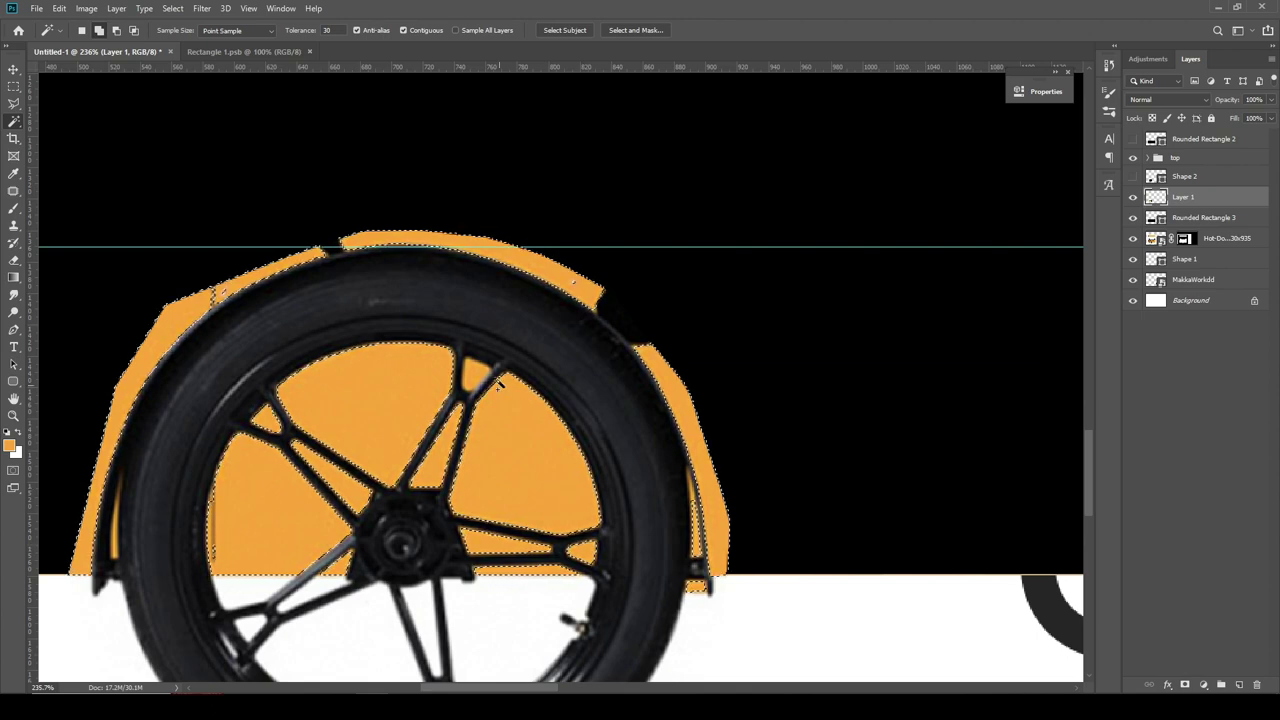
pyautogui.scroll(-2, 476, 375)
pyautogui.press('Delete')
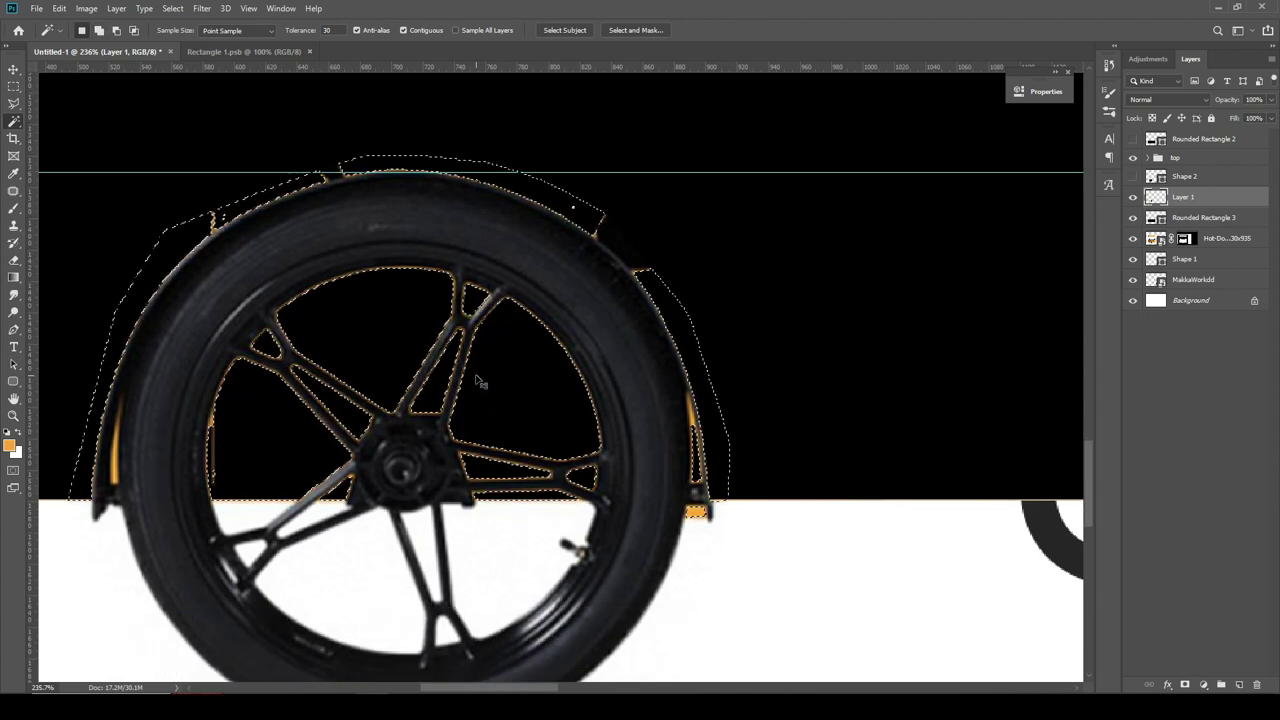
pyautogui.hotkey('ctrl', 'z')
pyautogui.rightClick(380, 350)
pyautogui.press('Escape')
# - Feather the selection by 30 px and delete the orange around the wheel
pyautogui.rightClick(379, 313)
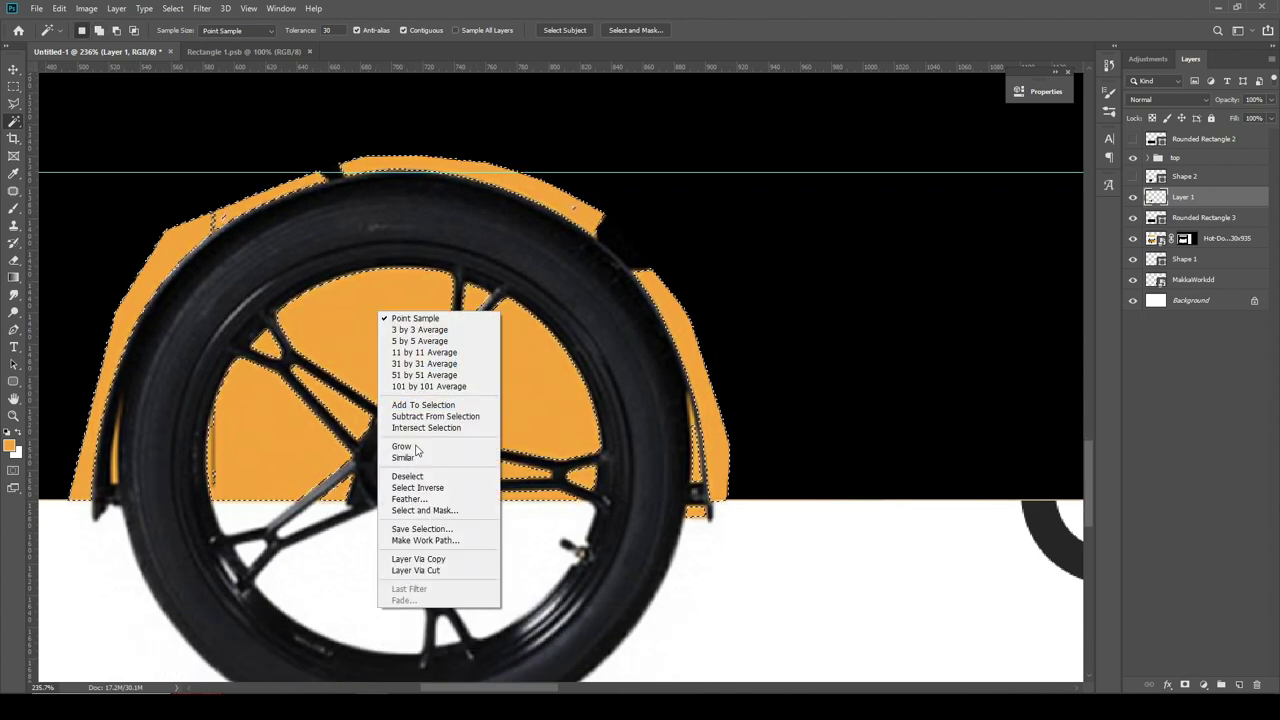
pyautogui.click(436, 499)
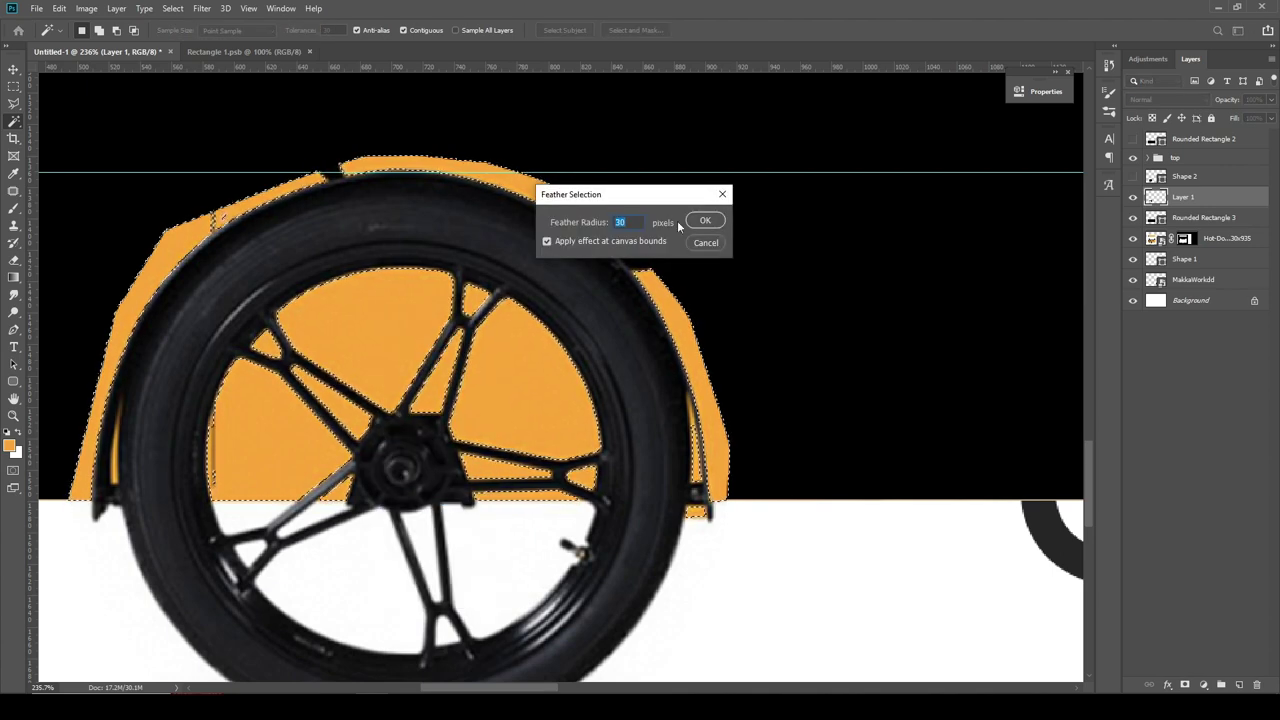
pyautogui.click(703, 220)
pyautogui.rightClick(505, 347)
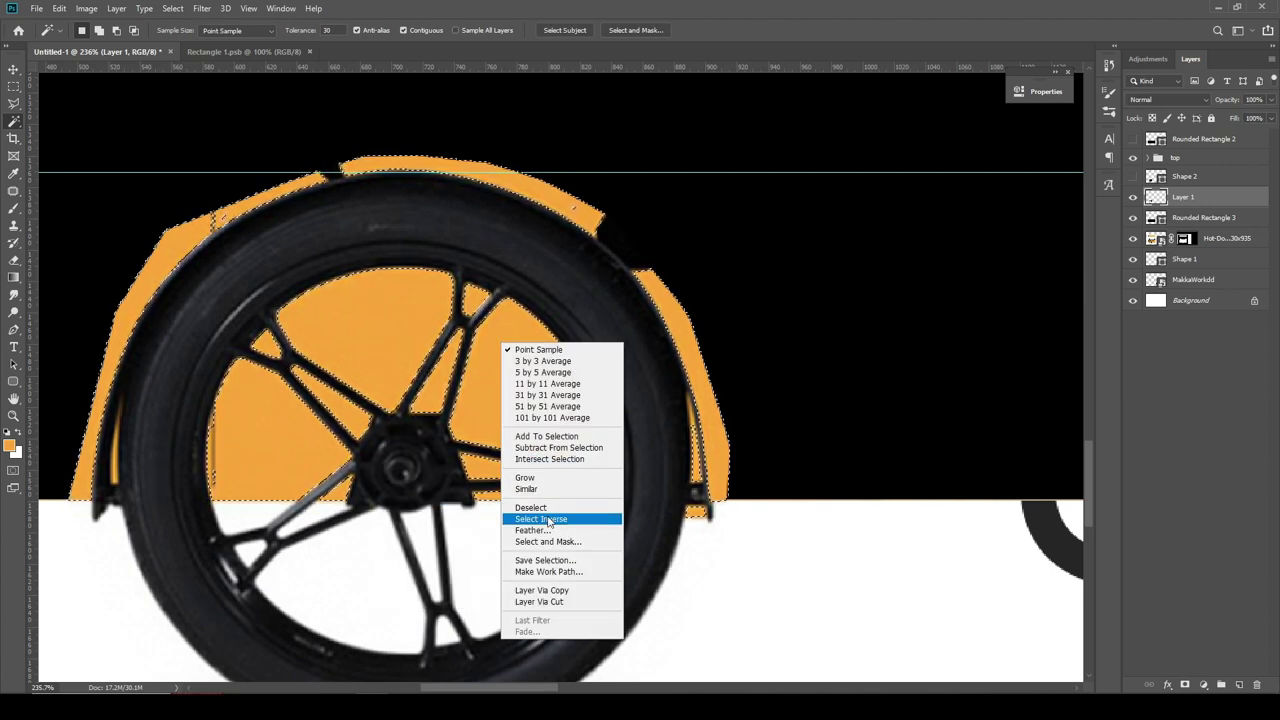
pyautogui.click(560, 530)
pyautogui.click(694, 222)
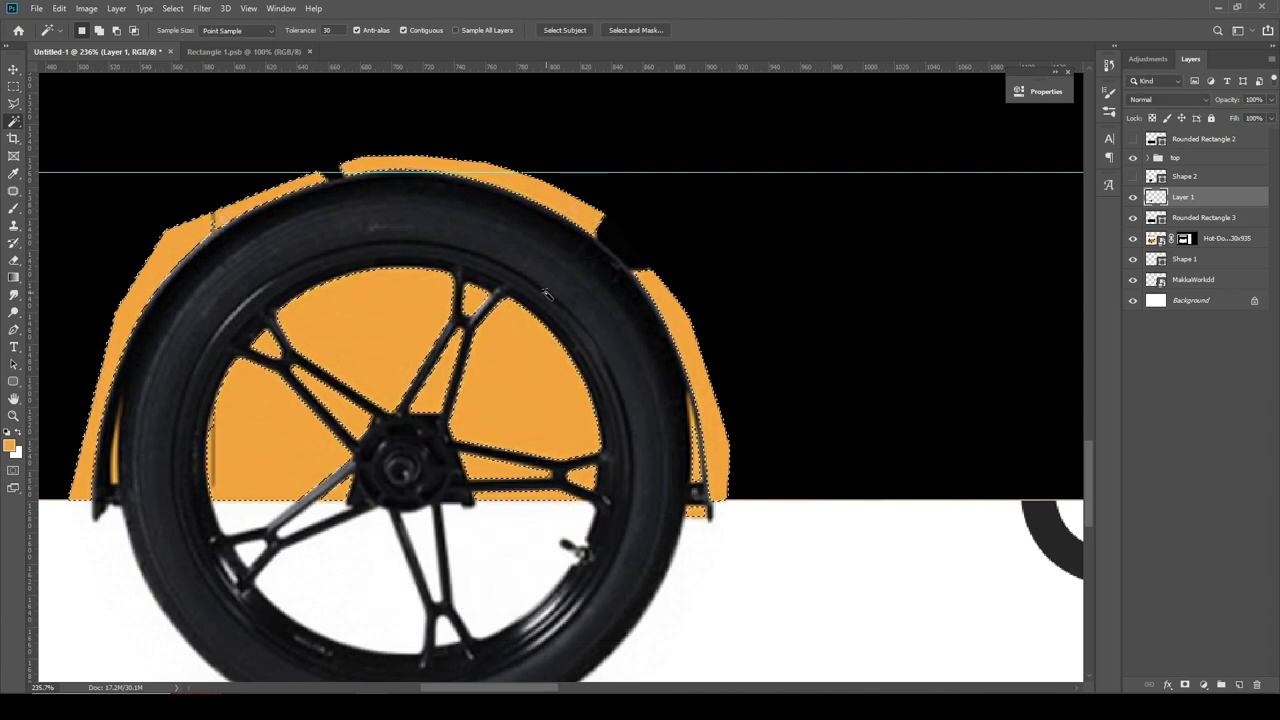
pyautogui.press('Delete')
pyautogui.scroll(-2, 528, 374)
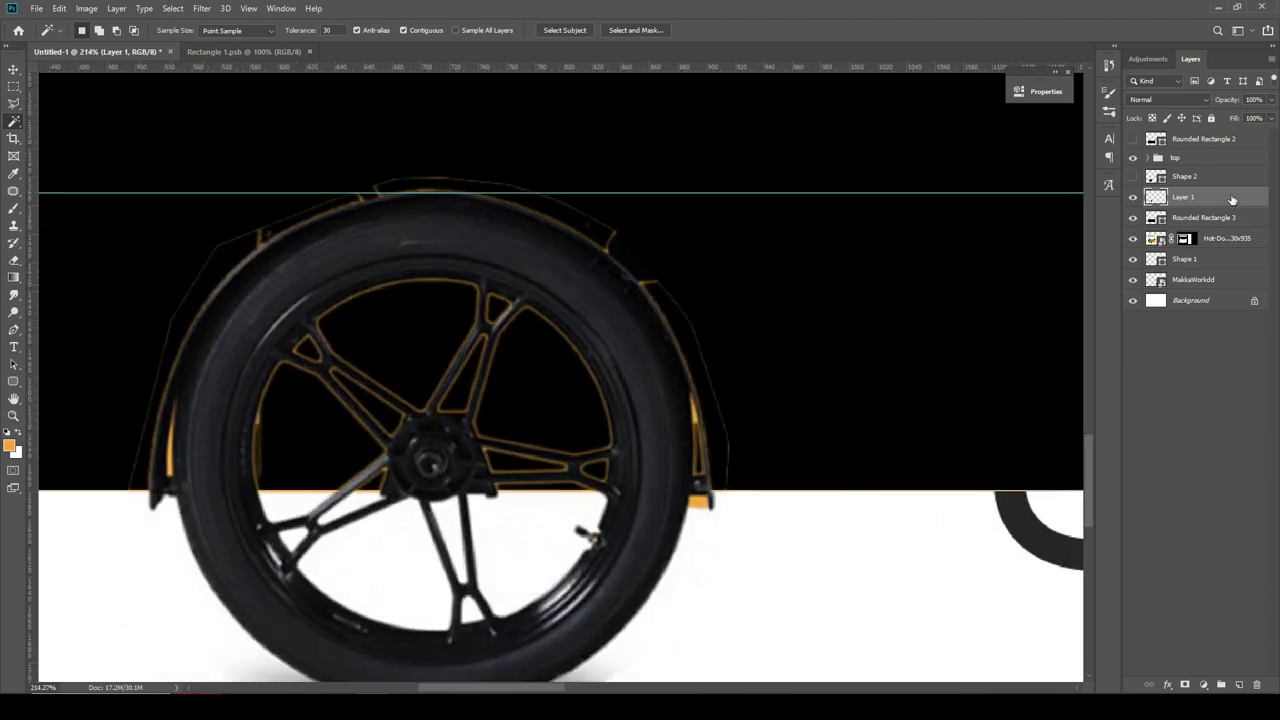
# - Add a Hue/Saturation adjustment shifting the Yellows hue to -13
pyautogui.doubleClick(1232, 199)
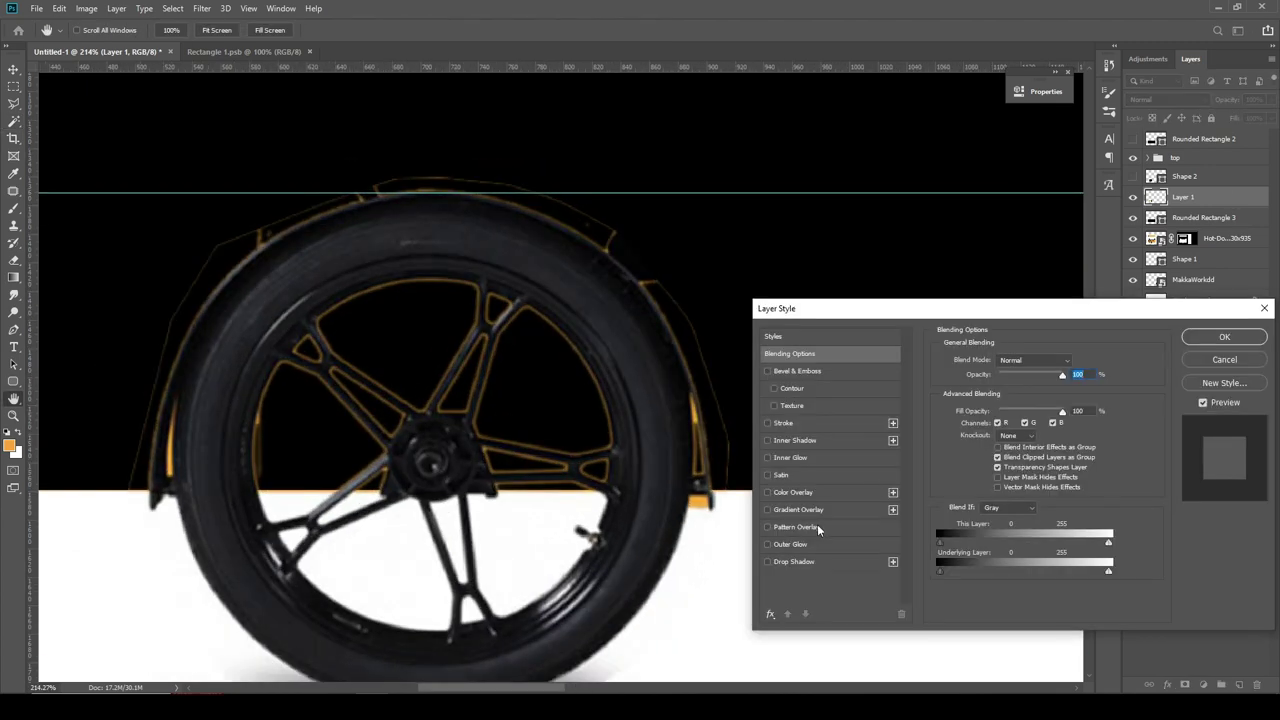
pyautogui.click(1224, 359)
pyautogui.click(1202, 685)
pyautogui.click(1210, 559)
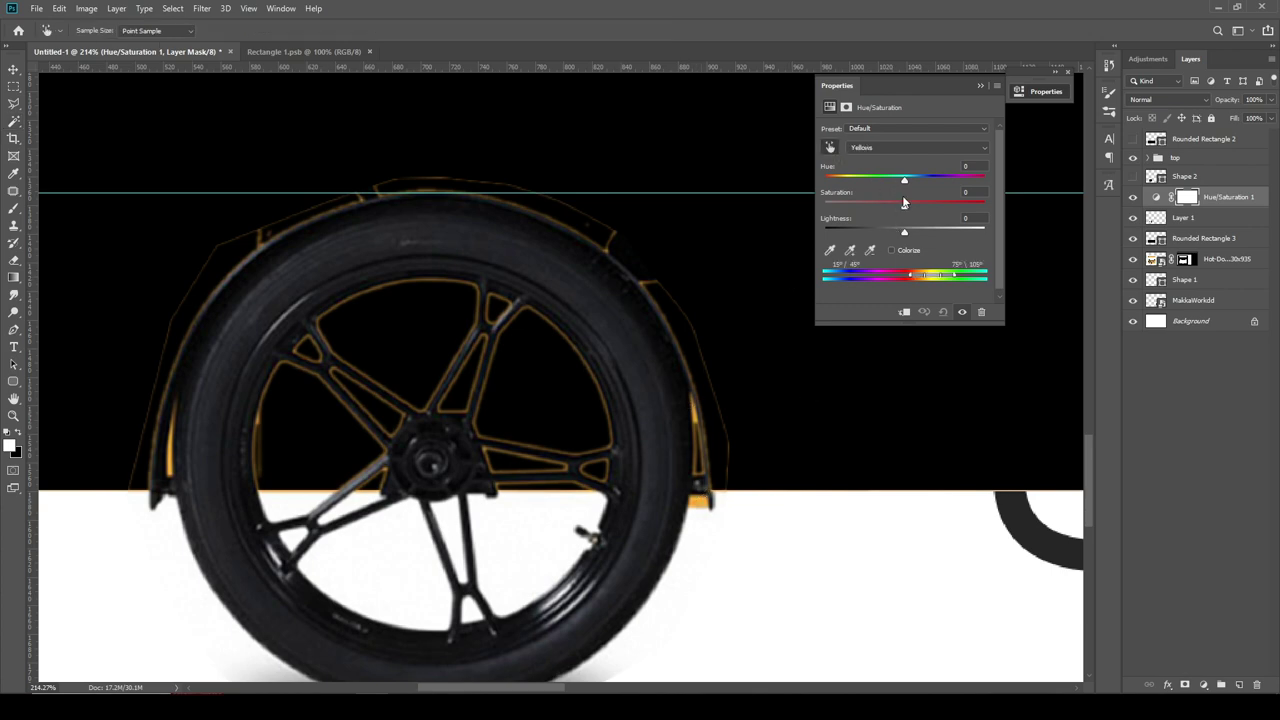
pyautogui.moveTo(904, 179)
pyautogui.mouseDown()
pyautogui.moveTo(870, 182)
pyautogui.moveTo(929, 177)
pyautogui.mouseUp()
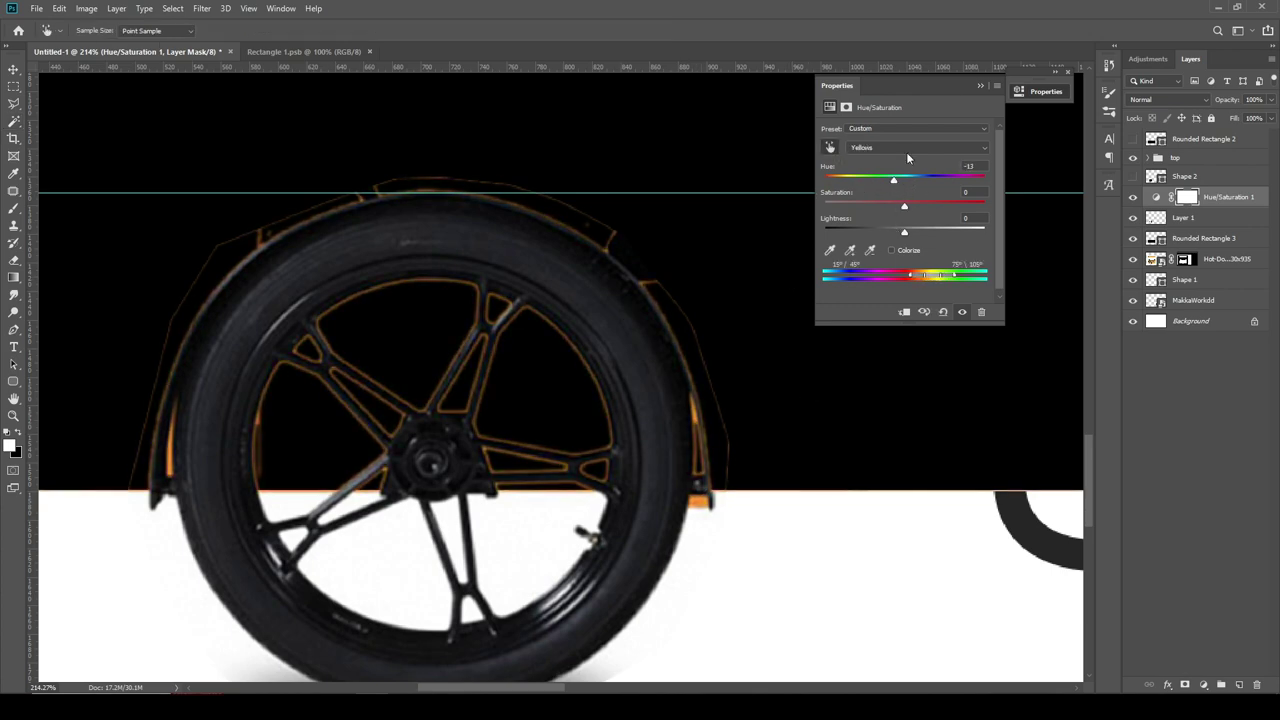
pyautogui.click(983, 89)
# - Select the Rounded Rectangle 3 panel layer with the Move tool
pyautogui.scroll(-5, 604, 358)
pyautogui.scroll(1, 604, 358)
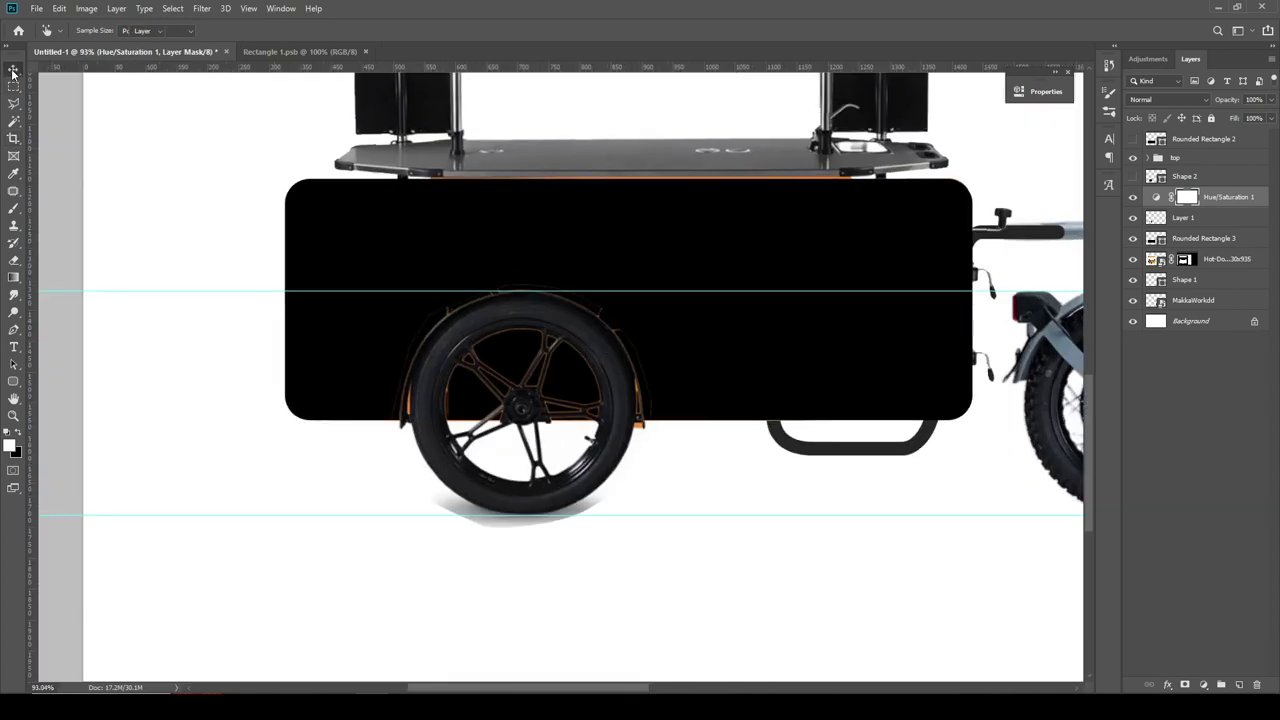
pyautogui.click(13, 73)
pyautogui.click(466, 277)
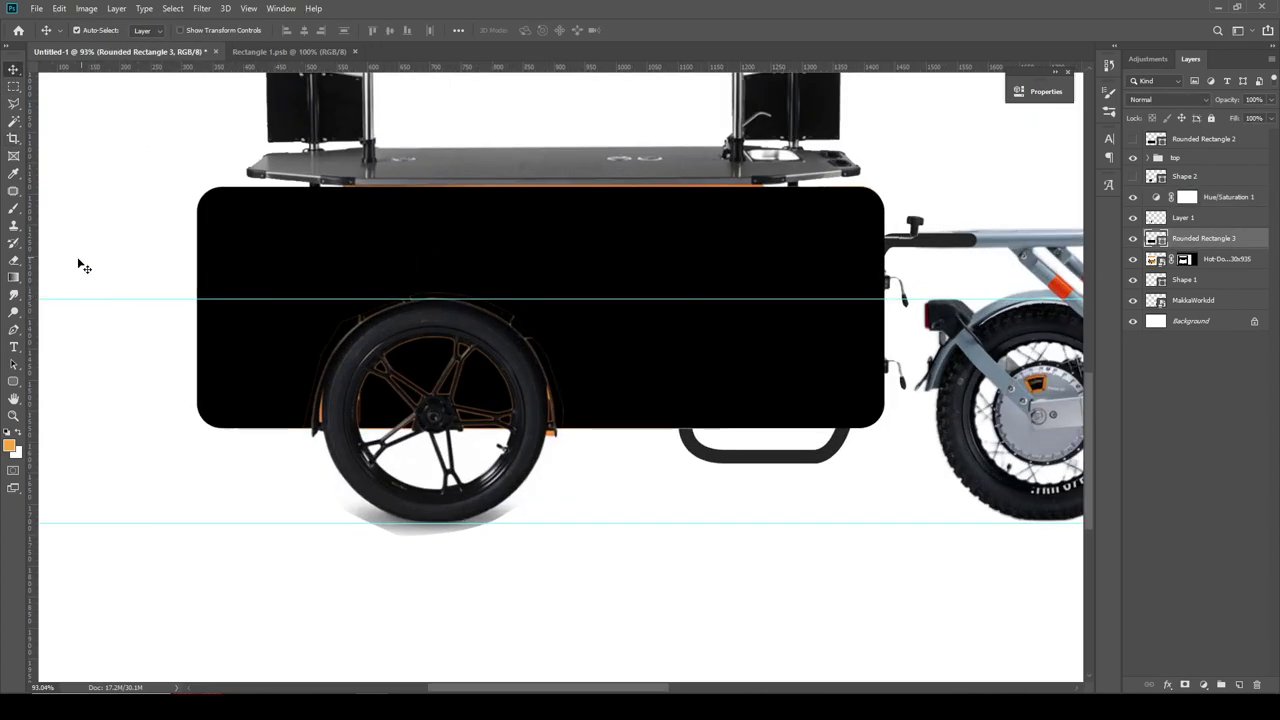
# - Draw a square-cornered black Rectangle 1, about 1124 × 397 px, over the rounded panel
pyautogui.rightClick(13, 381)
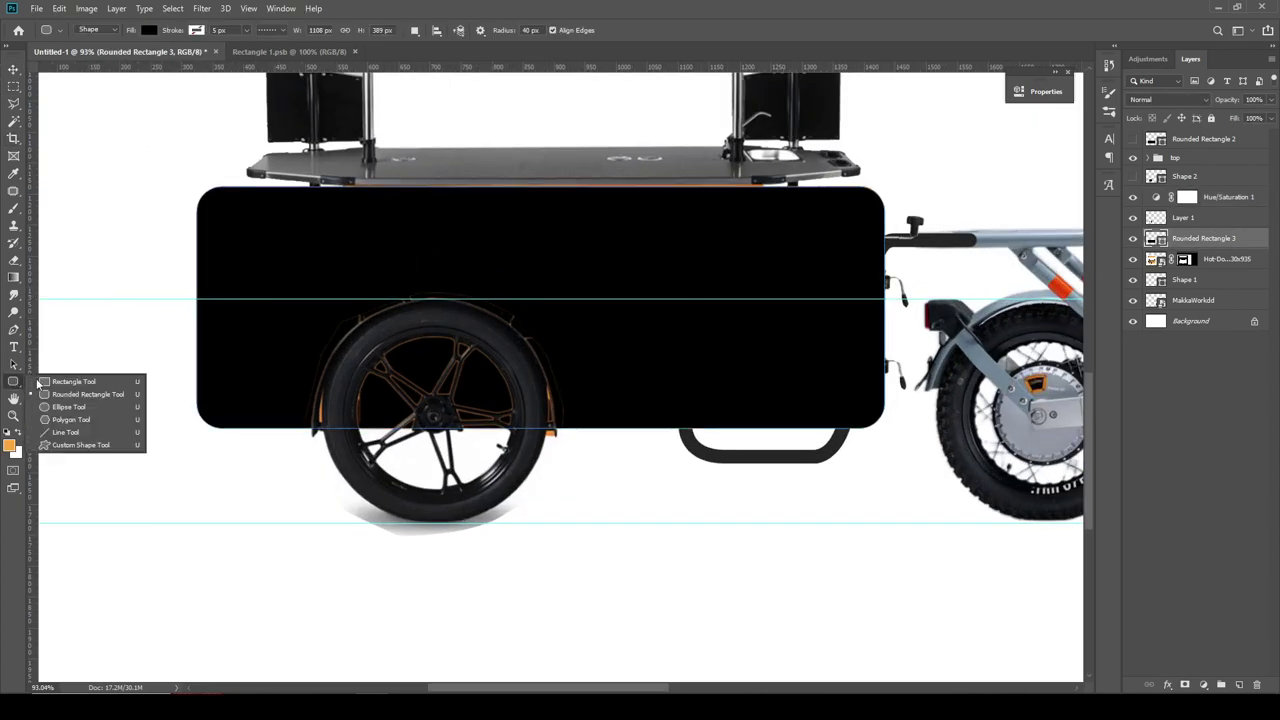
pyautogui.click(75, 392)
pyautogui.scroll(3, 254, 222)
pyautogui.scroll(-1, 254, 222)
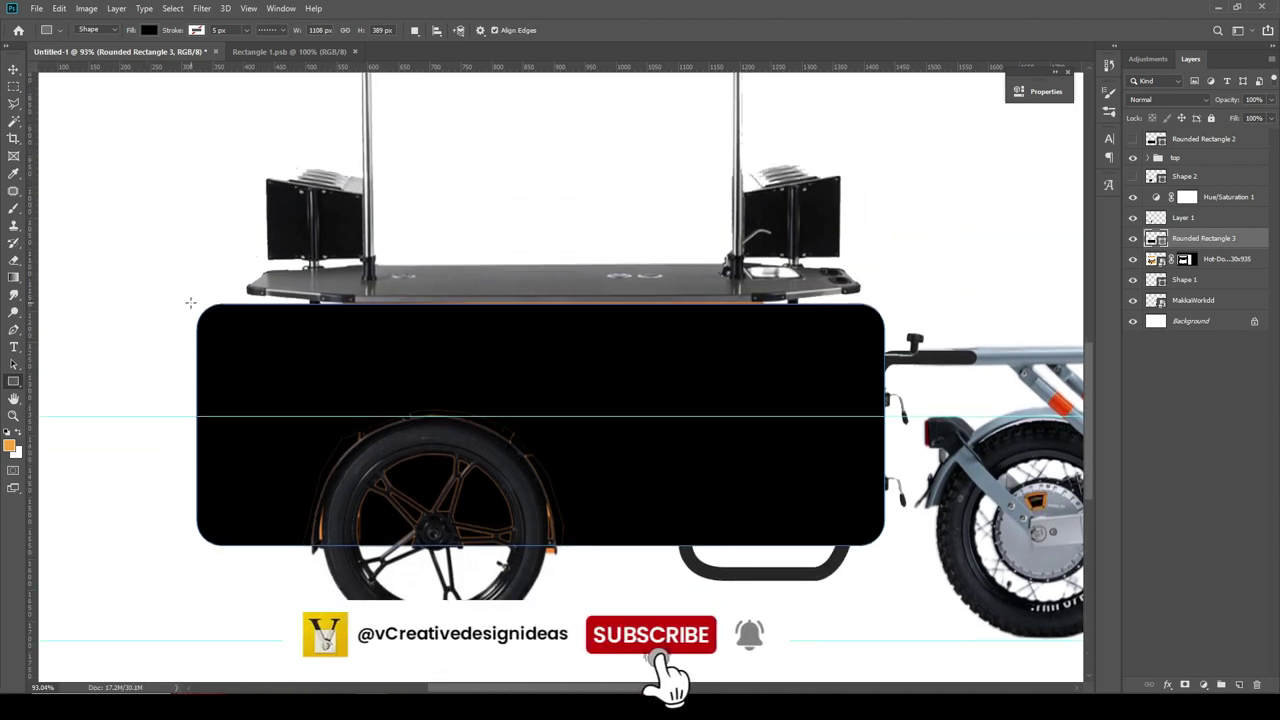
pyautogui.moveTo(190, 303); pyautogui.dragTo(888, 548)
pyautogui.click(983, 86)
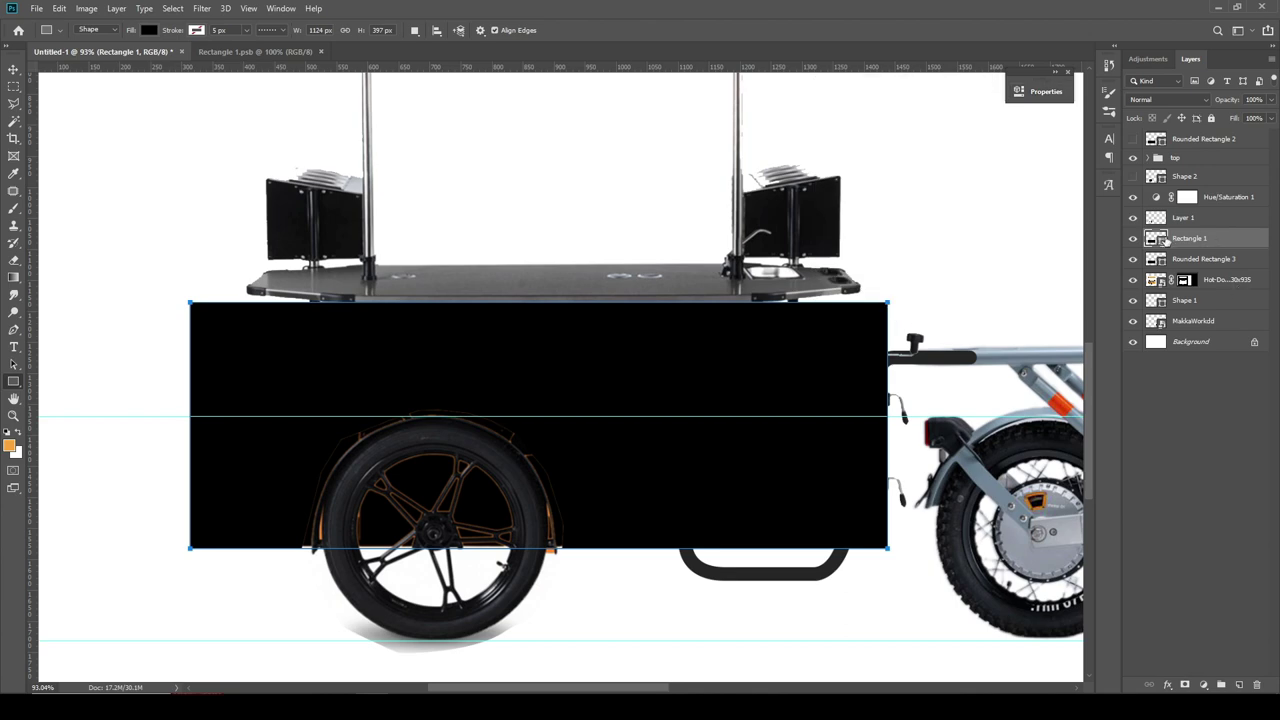
pyautogui.rightClick(1170, 242)
# - Convert Rectangle 1 to a smart object and fill its contents with red b32222
pyautogui.click(1047, 314)
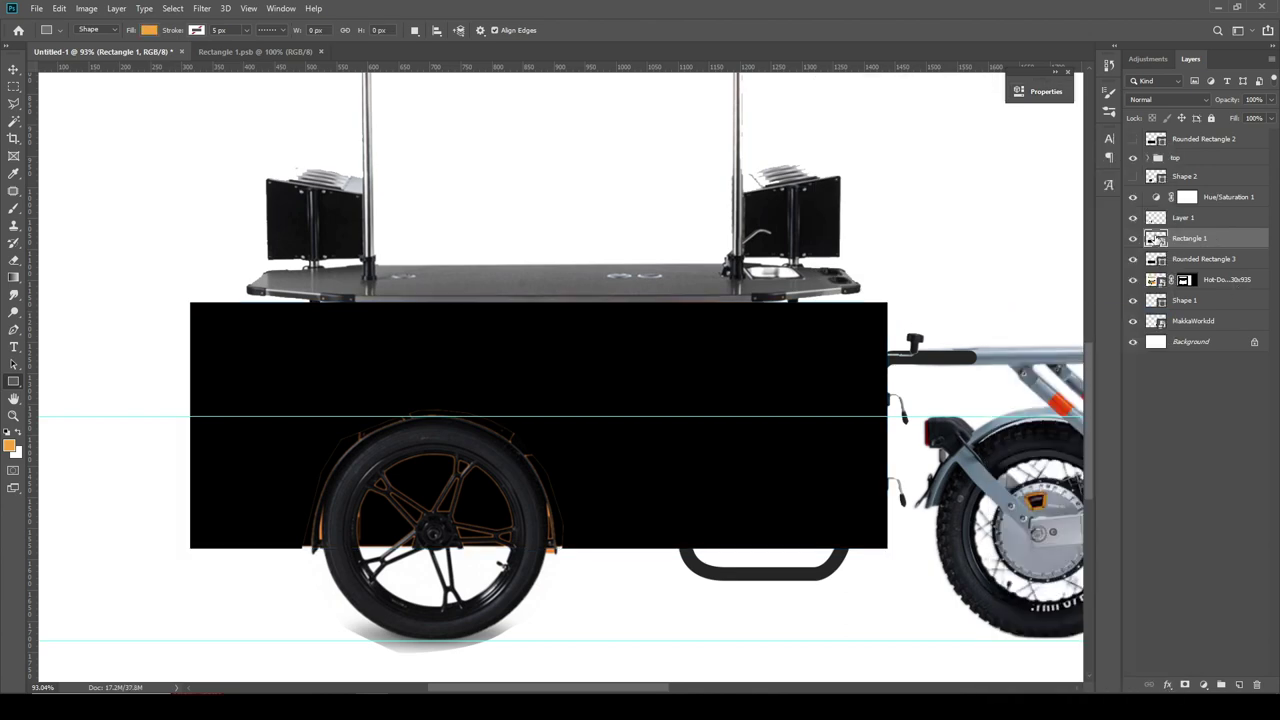
pyautogui.doubleClick(1157, 241)
pyautogui.click(14, 447)
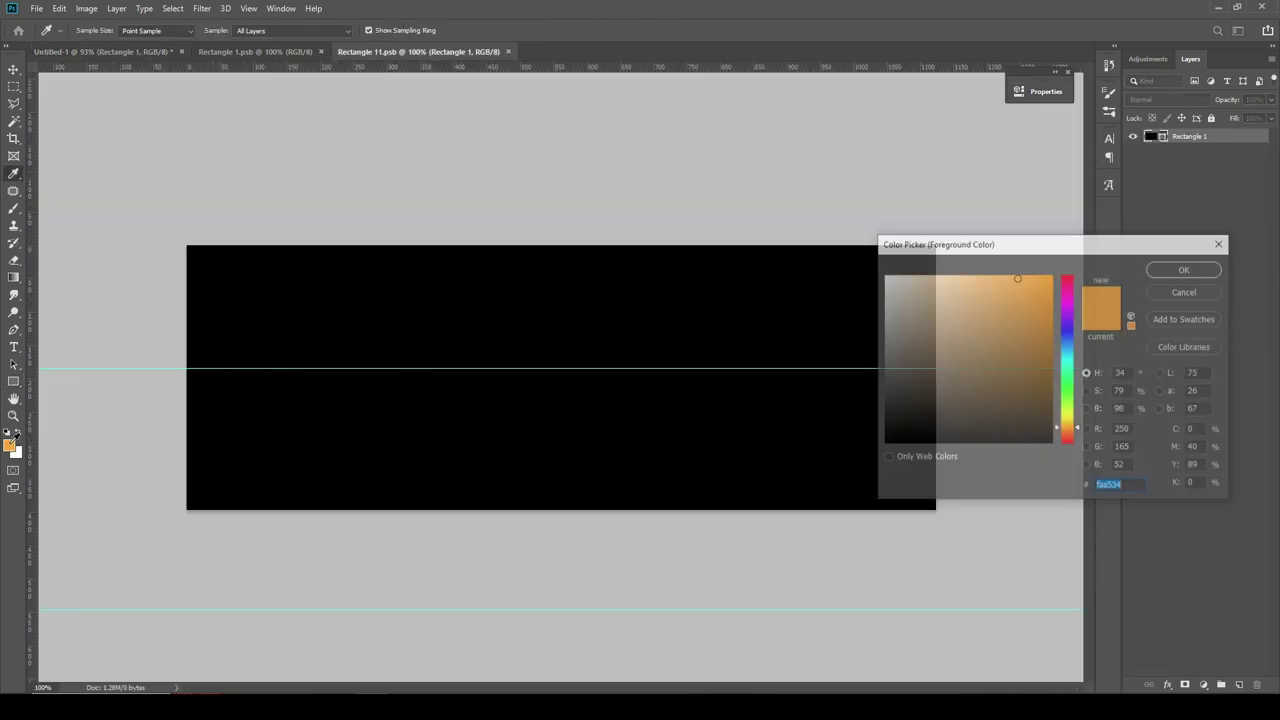
pyautogui.click(967, 273)
pyautogui.moveTo(1063, 403); pyautogui.dragTo(1075, 385)
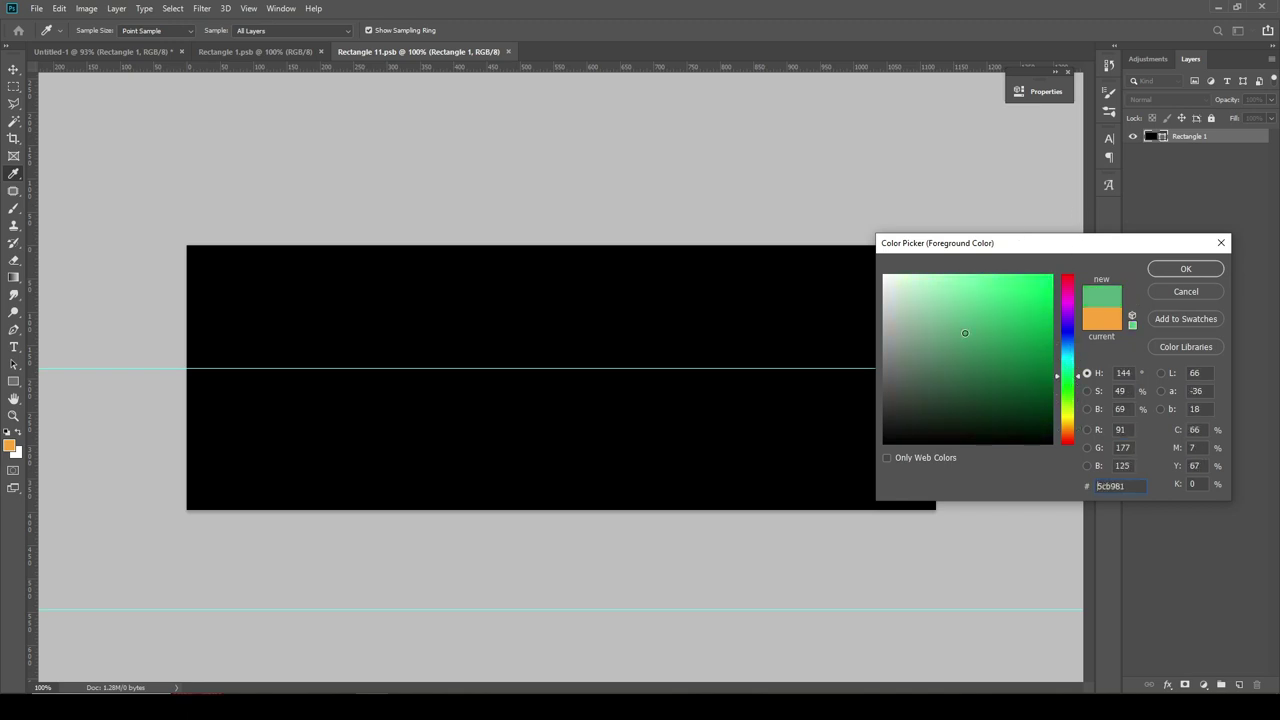
pyautogui.click(1068, 290)
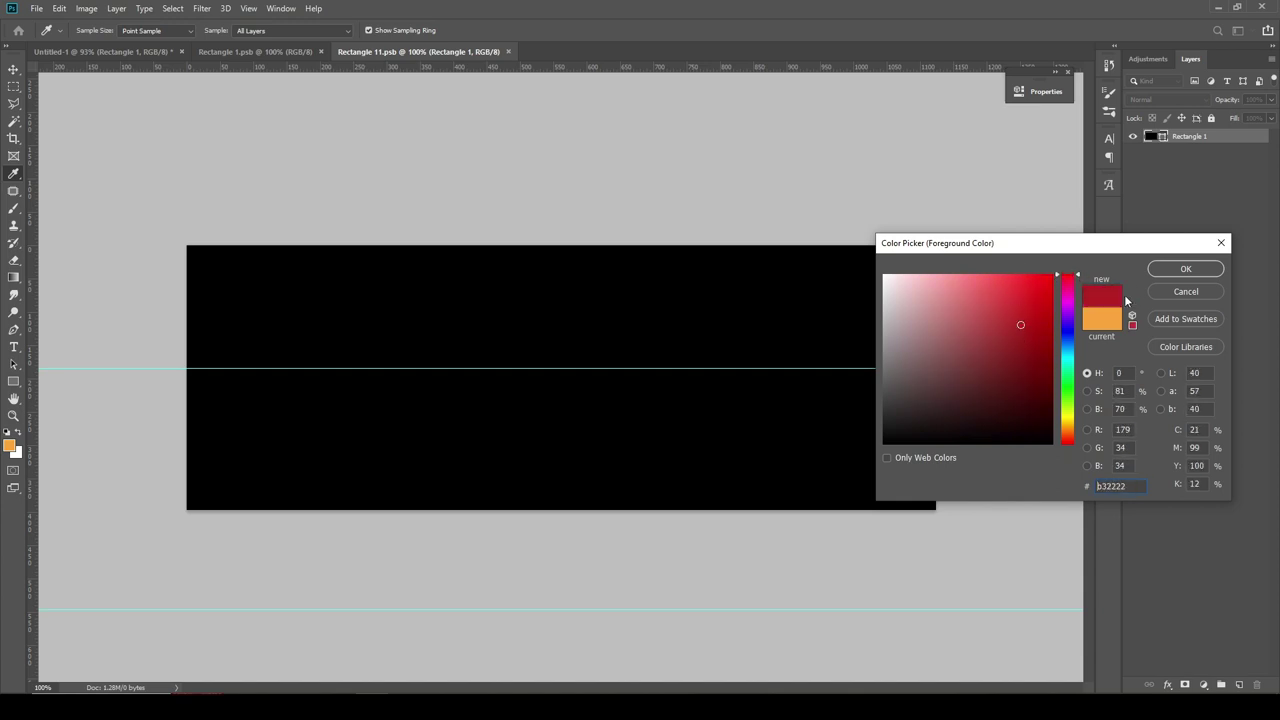
pyautogui.click(1170, 270)
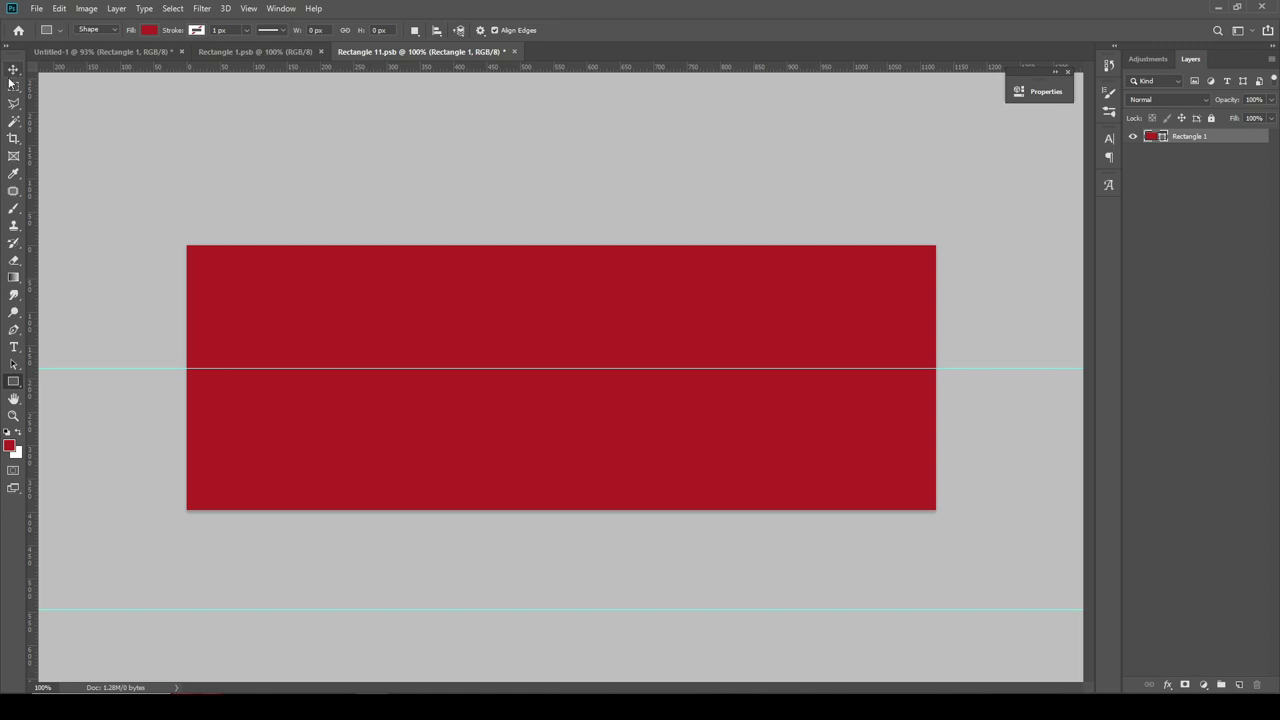
# - Save the smart object and clip the red rectangle to Rounded Rectangle 3
pyautogui.click(13, 68)
pyautogui.hotkey('ctrl', 's')
pyautogui.hotkey('ctrl', 'Tab')
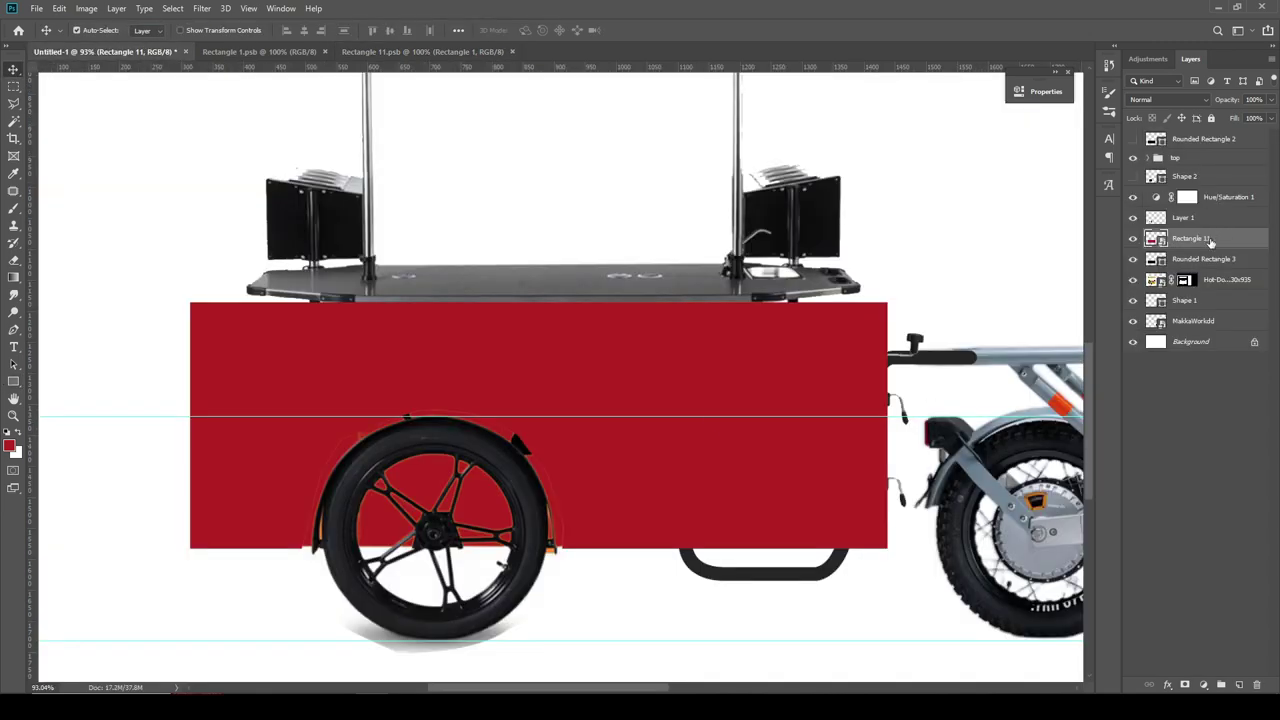
pyautogui.rightClick(1210, 242)
pyautogui.click(1075, 415)
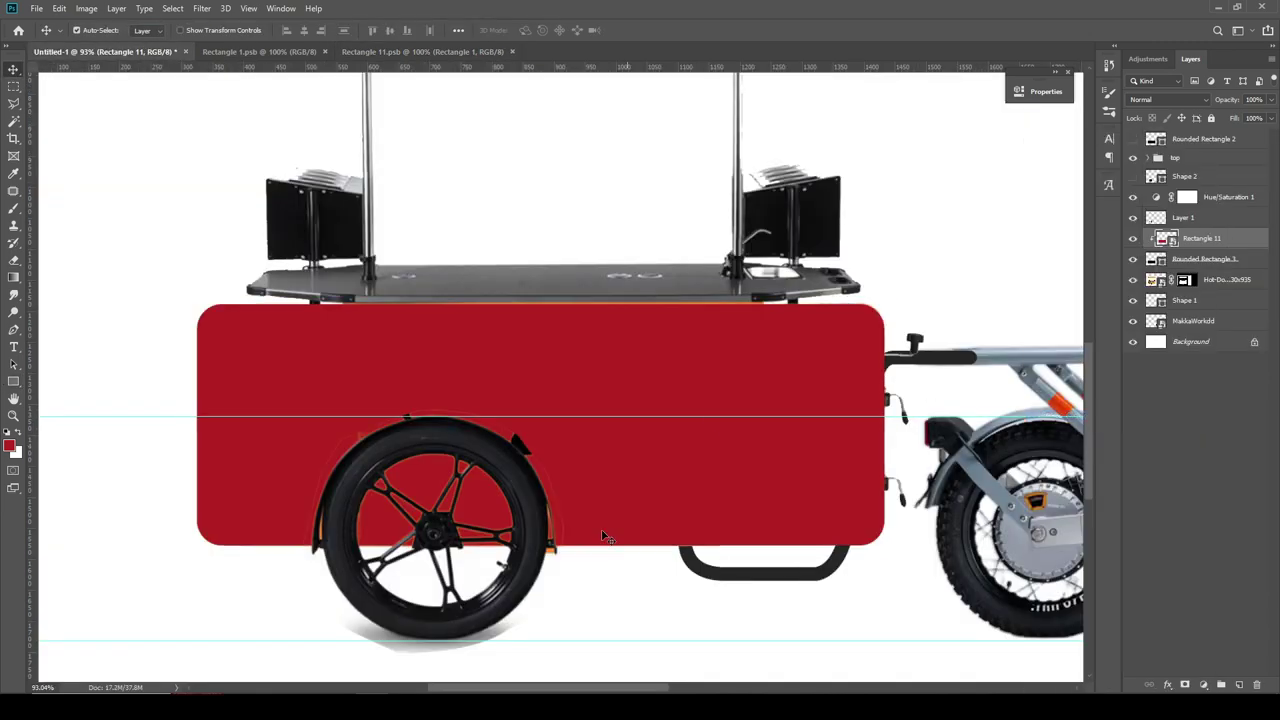
pyautogui.scroll(5, 600, 500)
pyautogui.scroll(-2, 600, 500)
pyautogui.click(1182, 281)
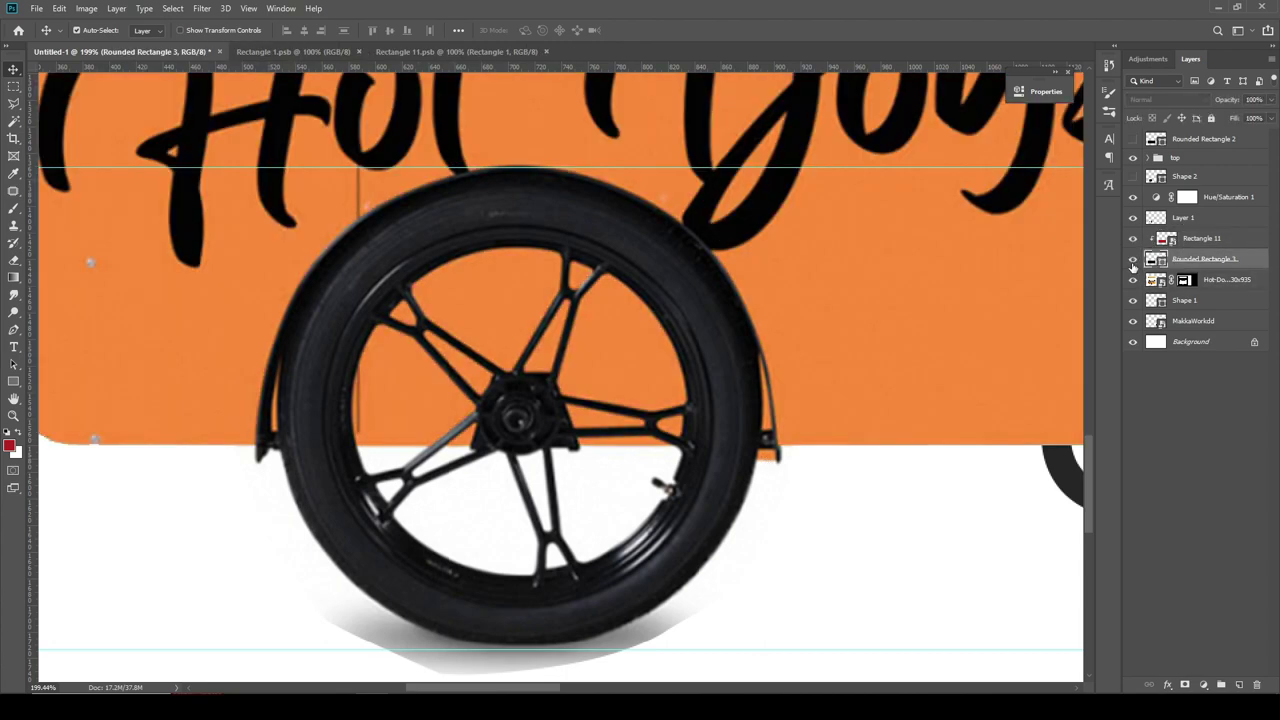
# - Add a Hue/Saturation adjustment above Layer 1 with the Yellows hue at -180
pyautogui.click(757, 372)
pyautogui.click(1207, 687)
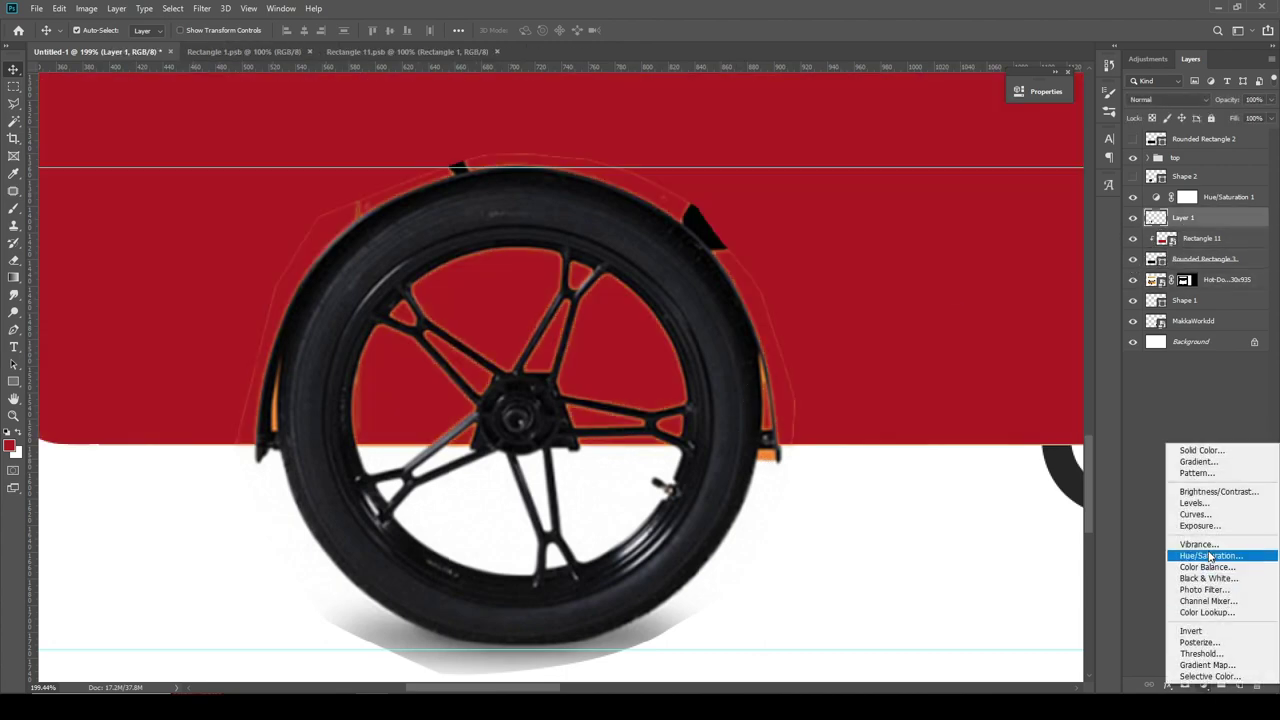
pyautogui.click(1205, 557)
pyautogui.click(830, 148)
pyautogui.scroll(2, 809, 425)
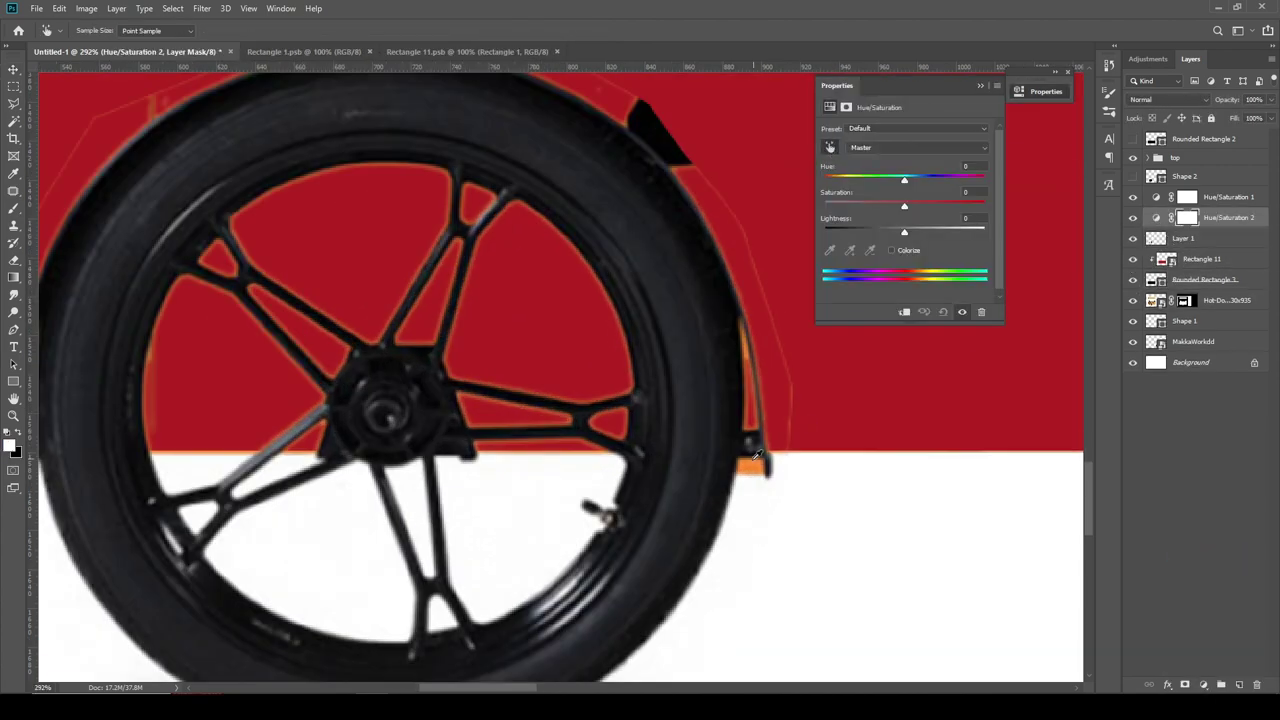
pyautogui.scroll(2, 762, 462)
pyautogui.moveTo(905, 185); pyautogui.dragTo(812, 178)
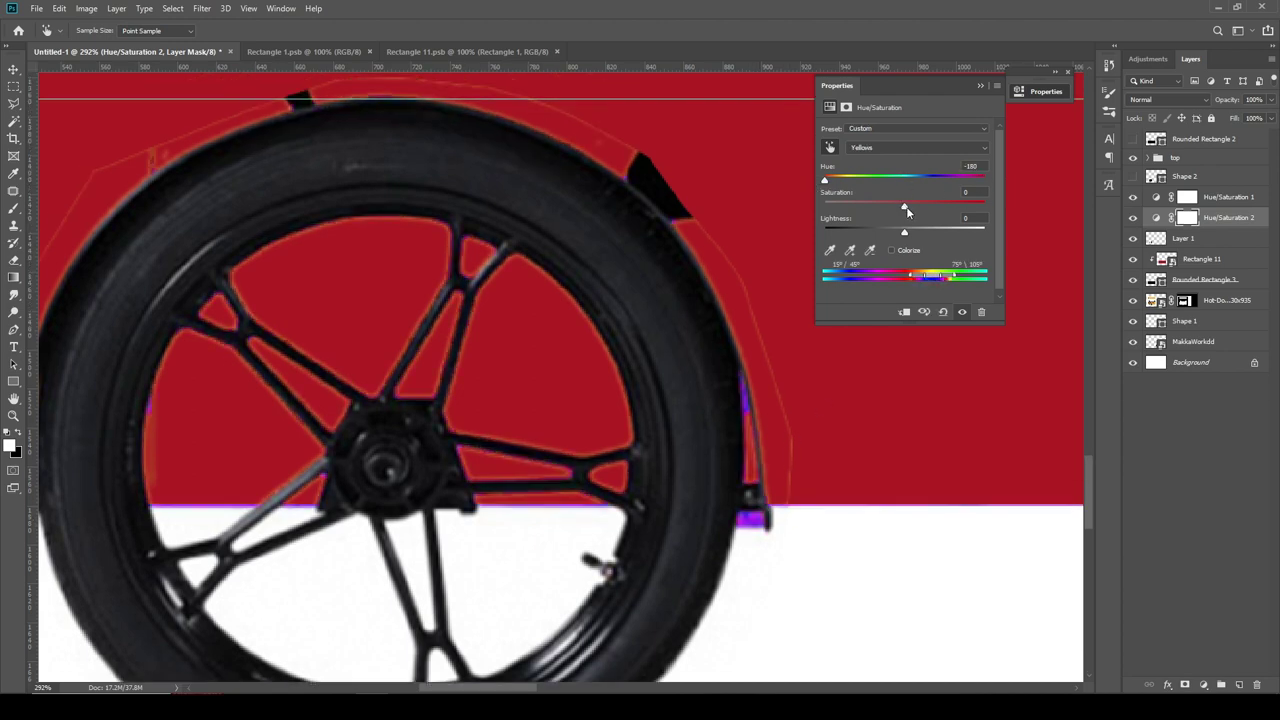
# - Set the Yellows saturation and lightness both to -100
pyautogui.moveTo(904, 205); pyautogui.dragTo(776, 204)
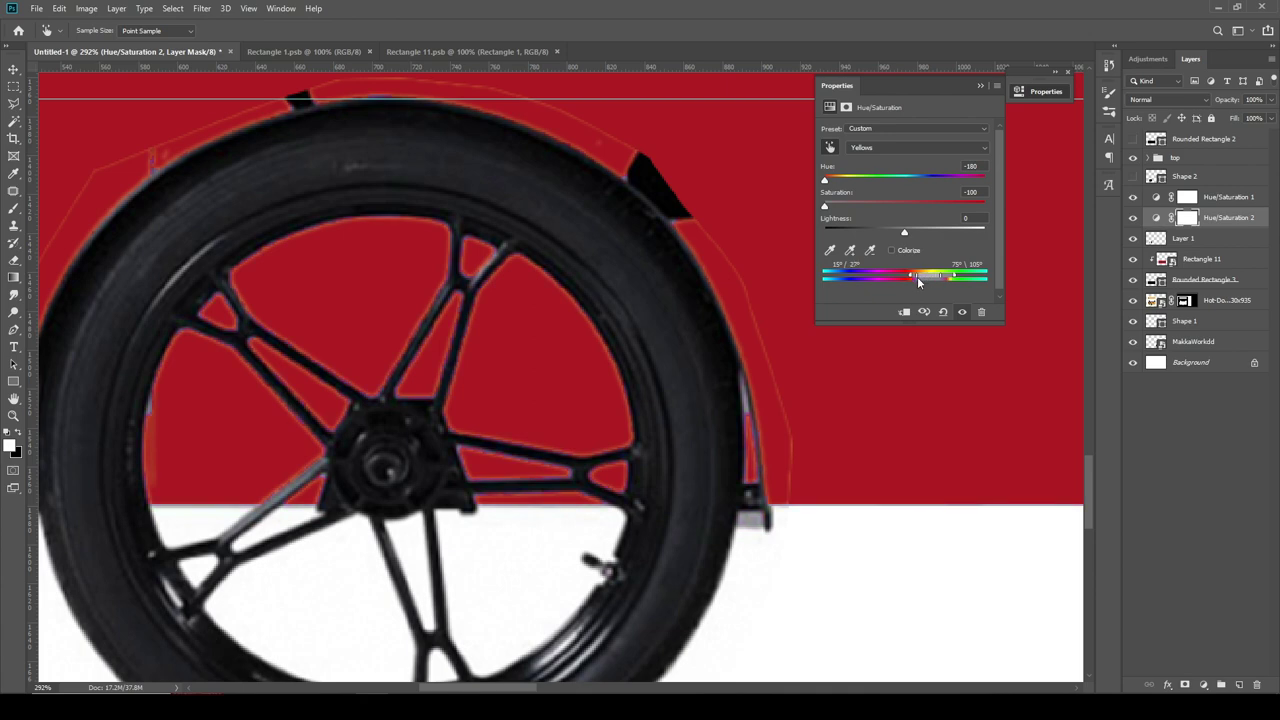
pyautogui.moveTo(893, 232); pyautogui.dragTo(789, 240)
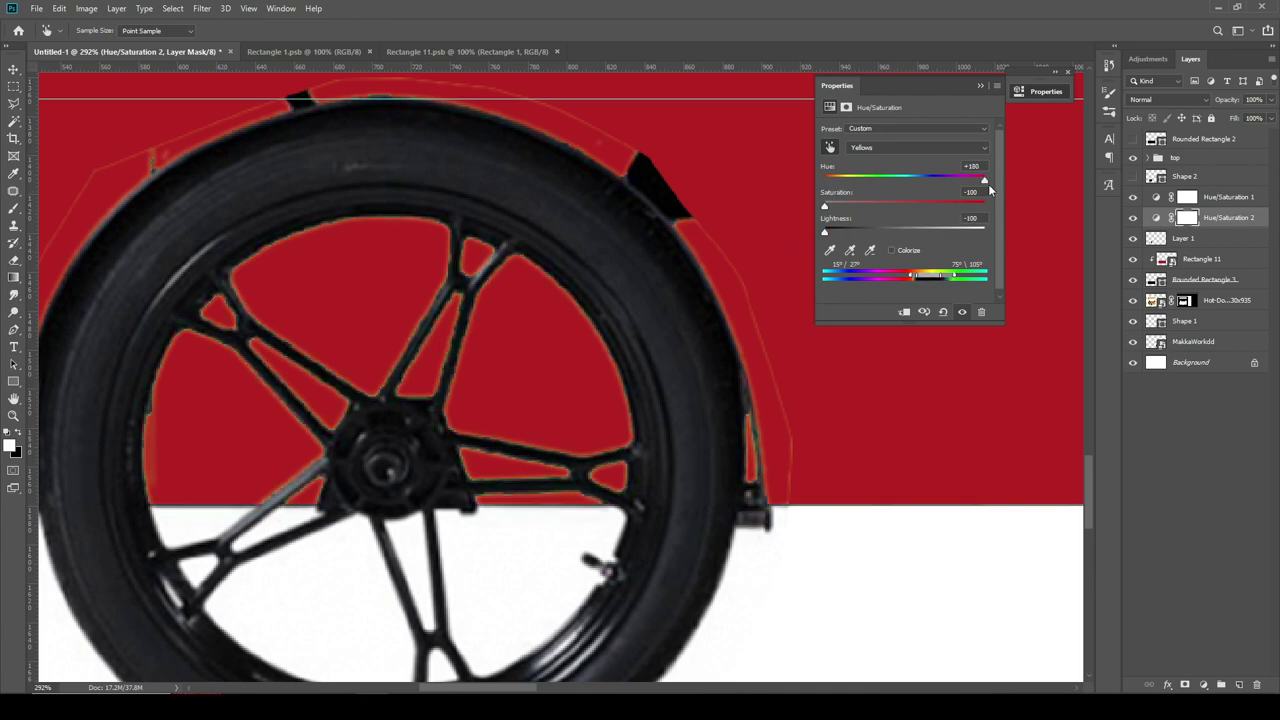
pyautogui.moveTo(825, 206)
pyautogui.mouseDown()
pyautogui.moveTo(960, 208)
pyautogui.moveTo(935, 178)
pyautogui.moveTo(820, 198)
pyautogui.mouseUp()
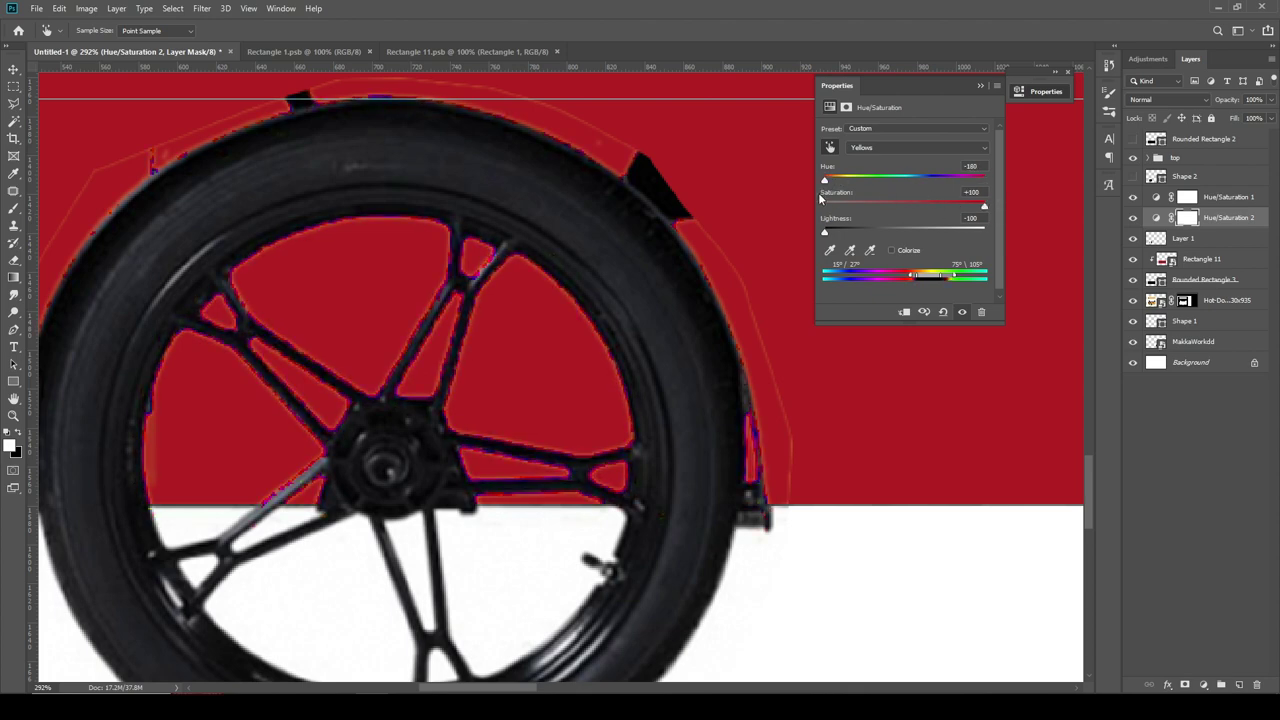
pyautogui.moveTo(991, 214); pyautogui.dragTo(769, 206)
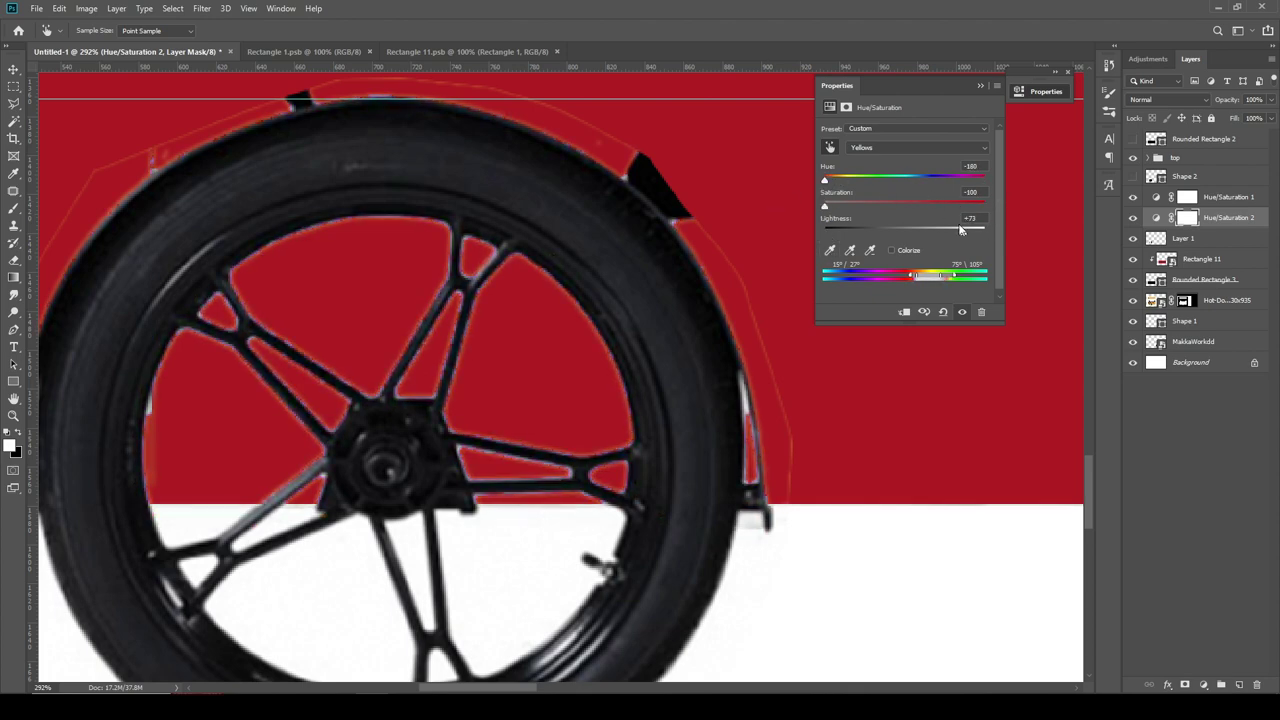
pyautogui.scroll(-2, 722, 296)
pyautogui.scroll(-1, 722, 296)
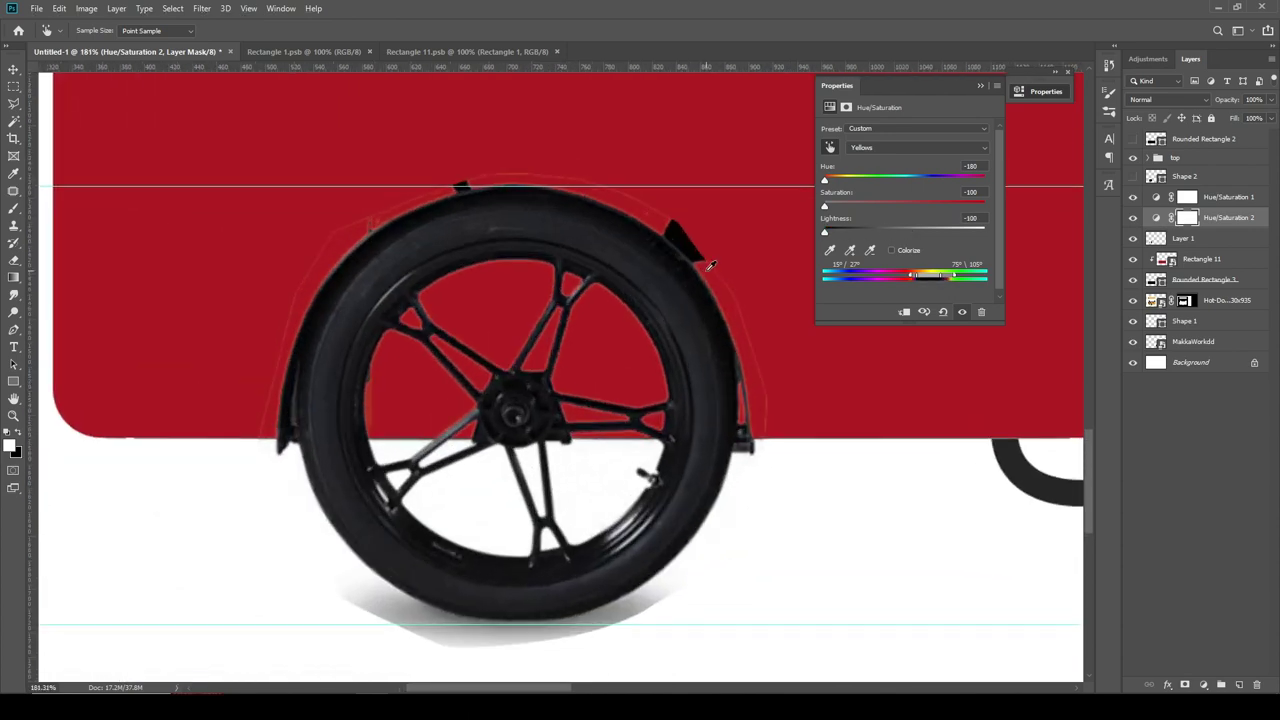
pyautogui.scroll(1, 709, 264)
pyautogui.click(979, 89)
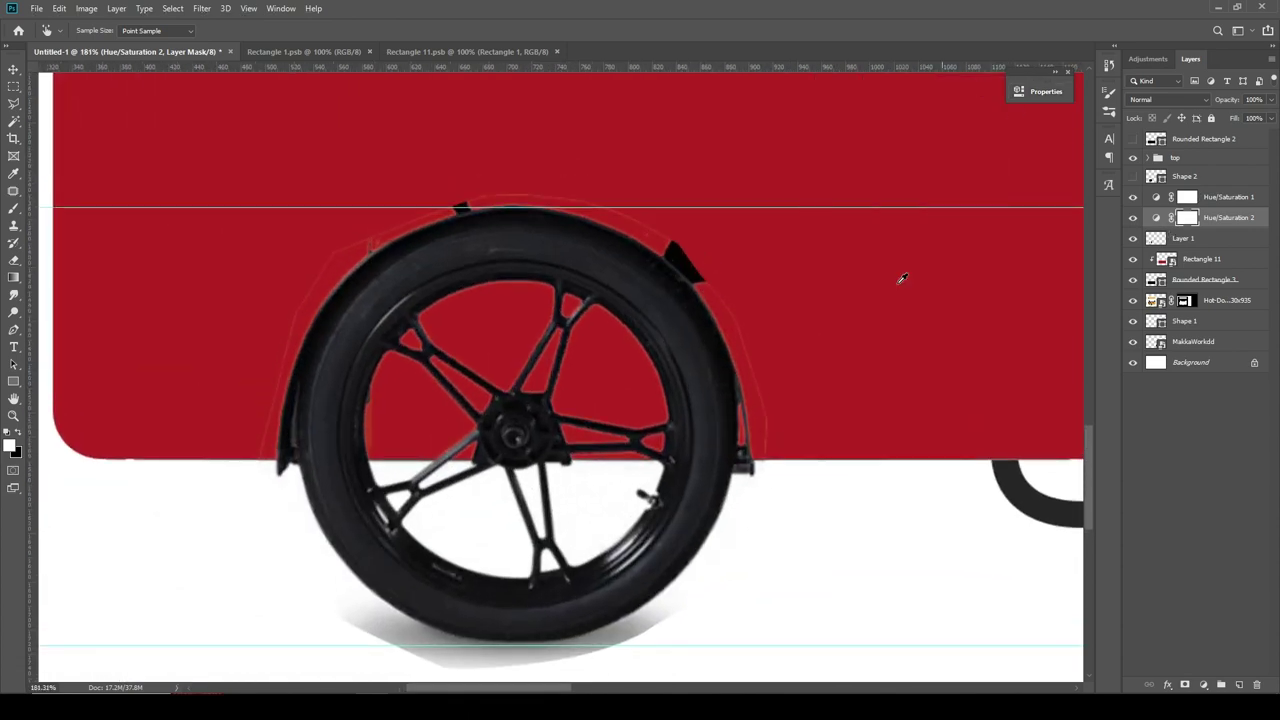
pyautogui.click(13, 69)
pyautogui.click(1190, 238)
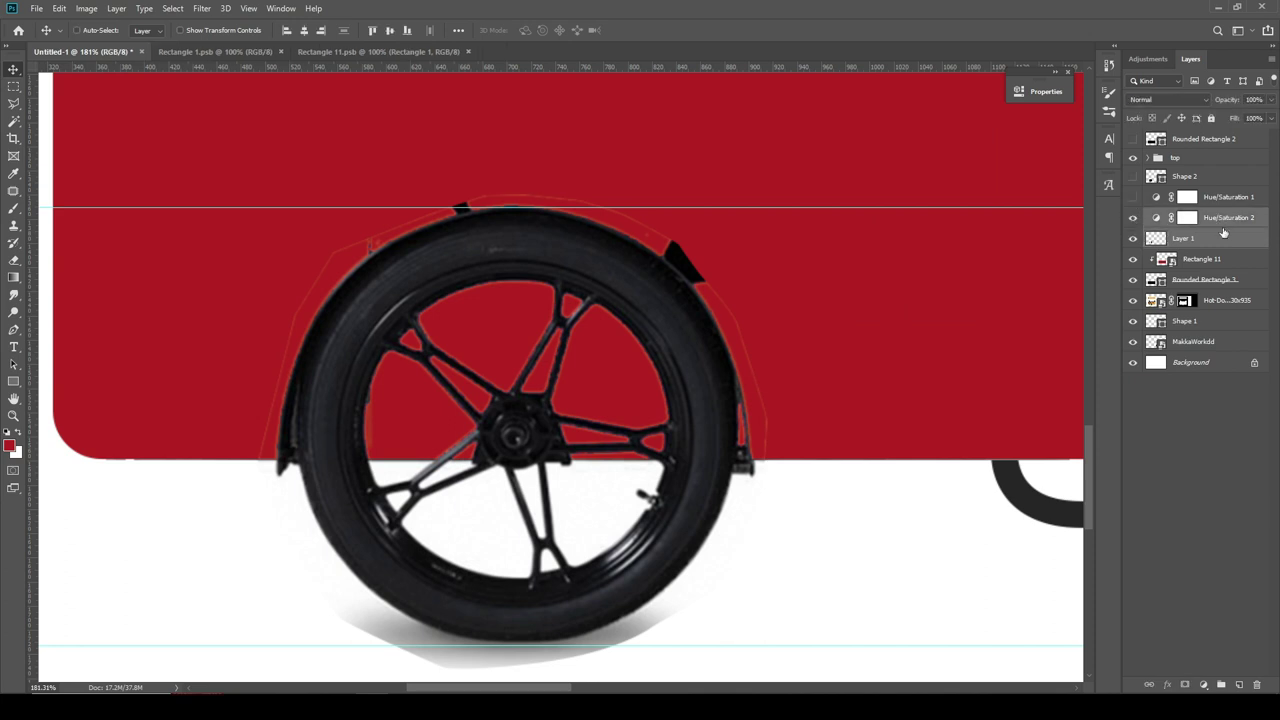
# - Group the wheel layer and its adjustment into a group named 'tyer'
pyautogui.hotkey('ctrl', 'g')
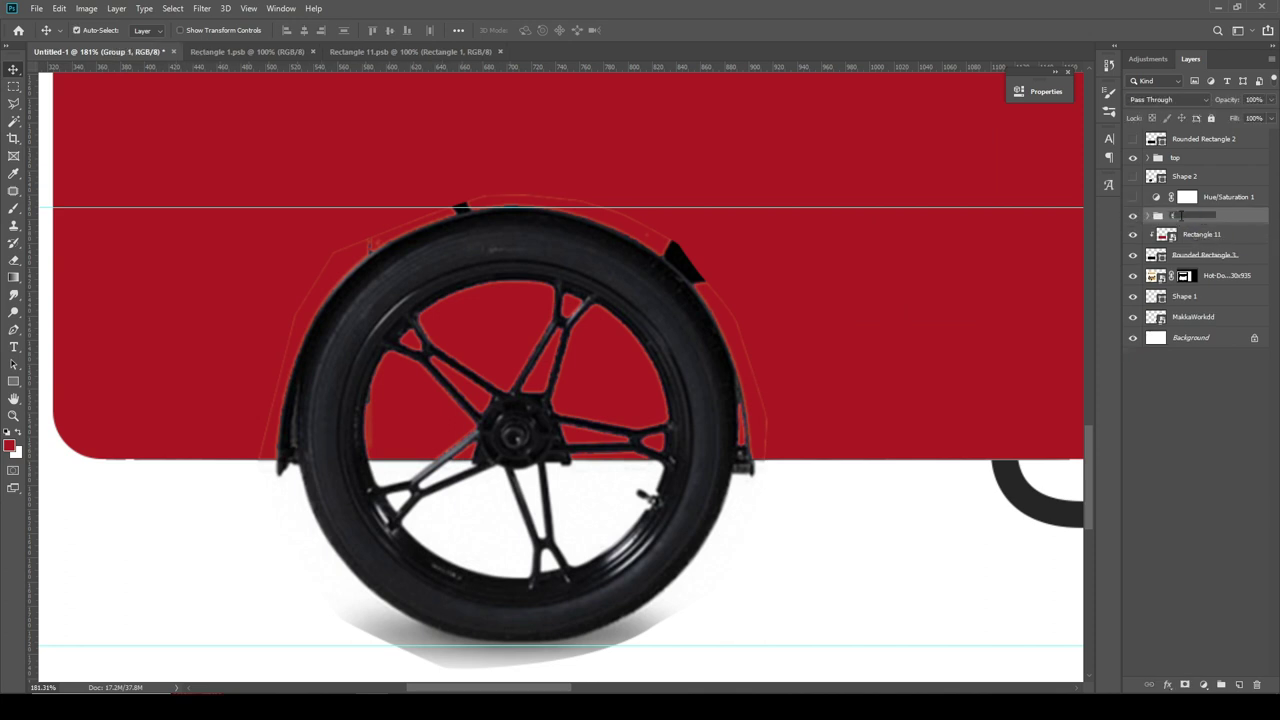
pyautogui.write('yer')
pyautogui.press('Return')
pyautogui.click(1148, 216)
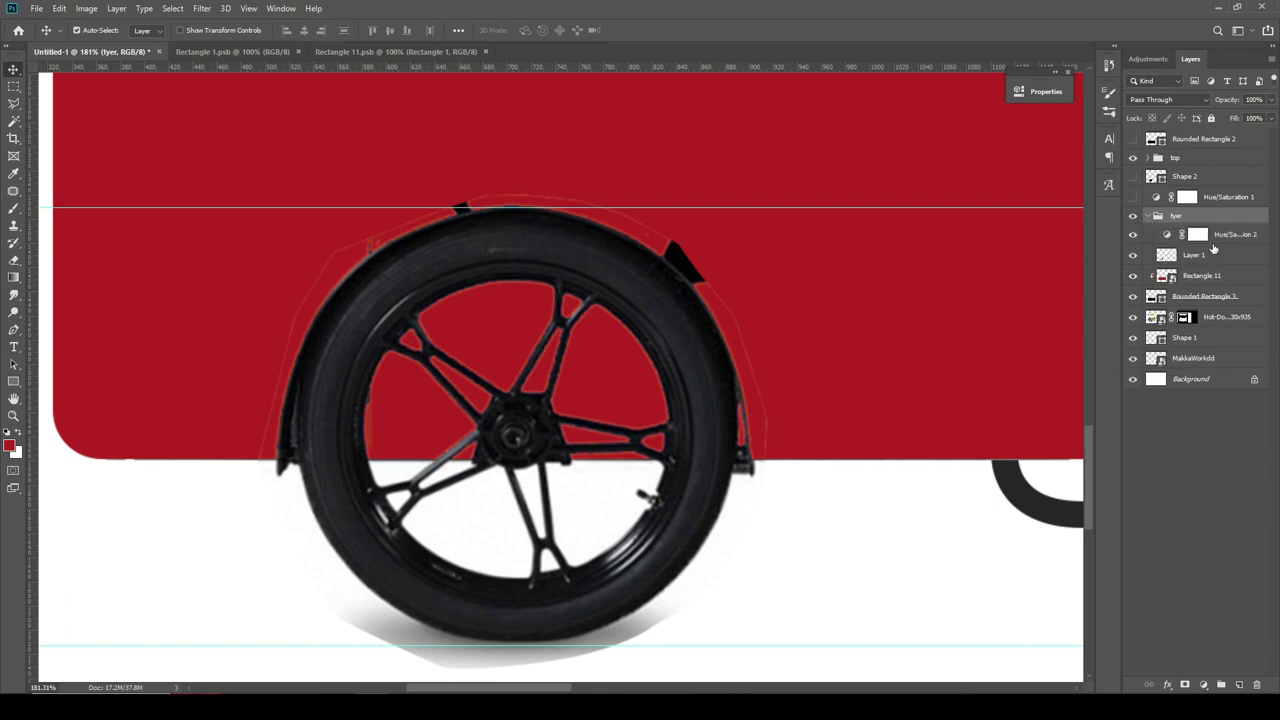
pyautogui.click(1213, 255)
# - Erase the dark triangular blob from the tyre's edge on Layer 1
pyautogui.scroll(2, 230, 334)
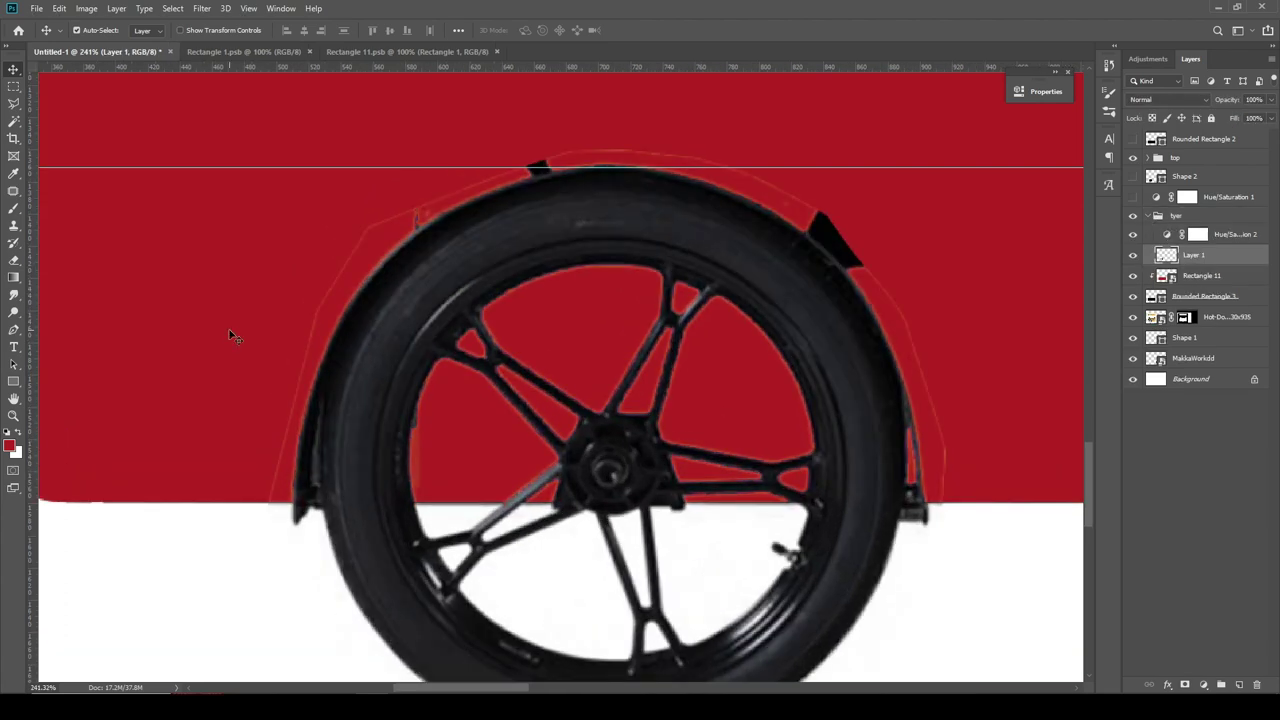
pyautogui.scroll(-1, 236, 336)
pyautogui.scroll(1, 190, 420)
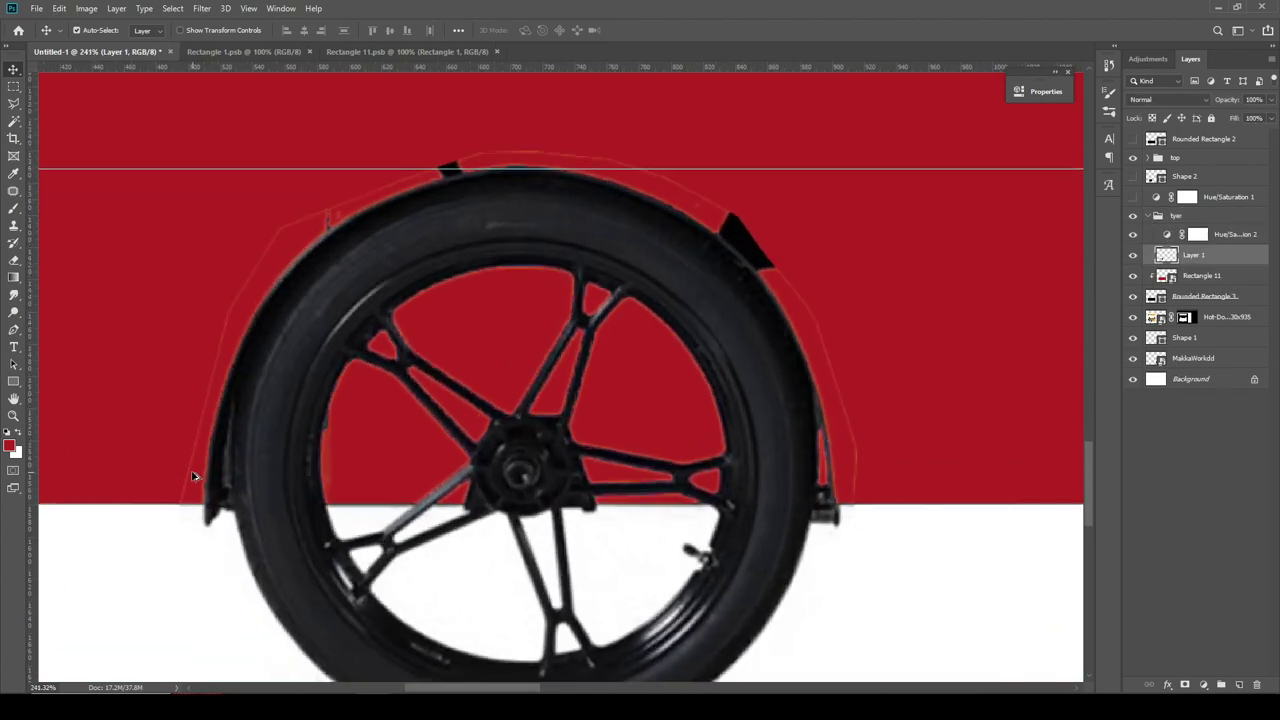
pyautogui.scroll(1, 160, 490)
pyautogui.click(14, 262)
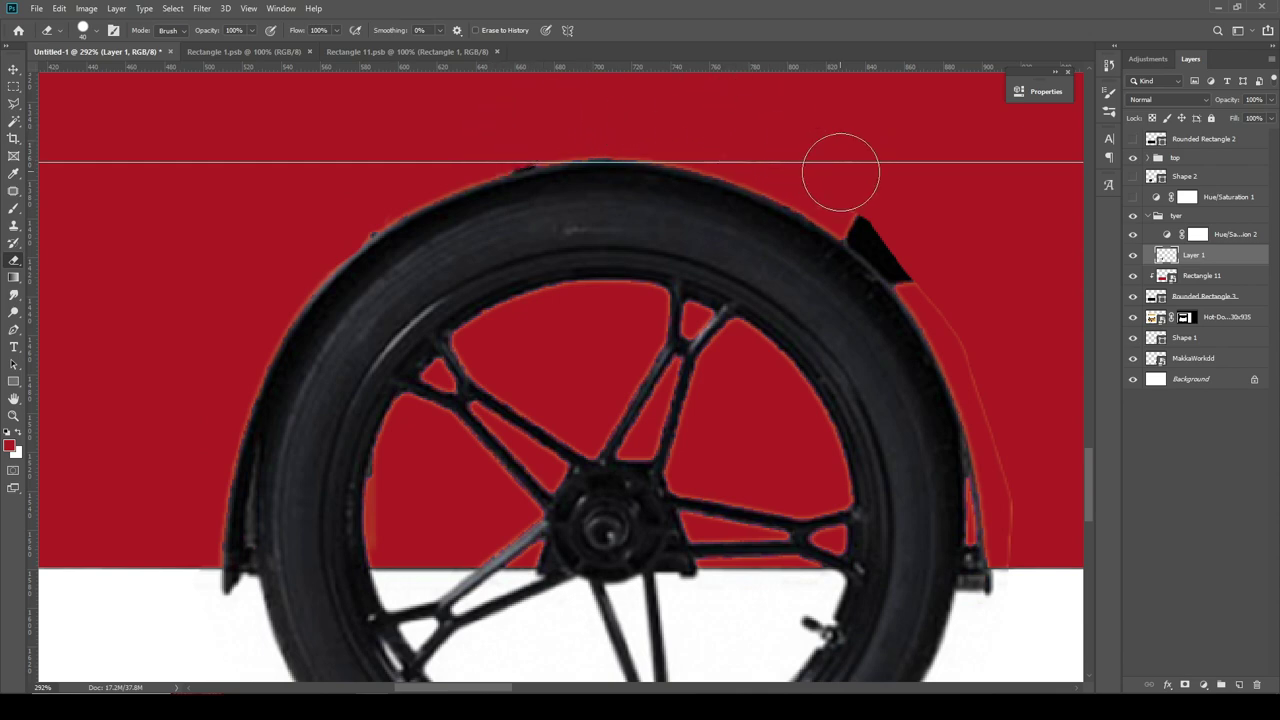
pyautogui.moveTo(872, 211); pyautogui.dragTo(906, 229)
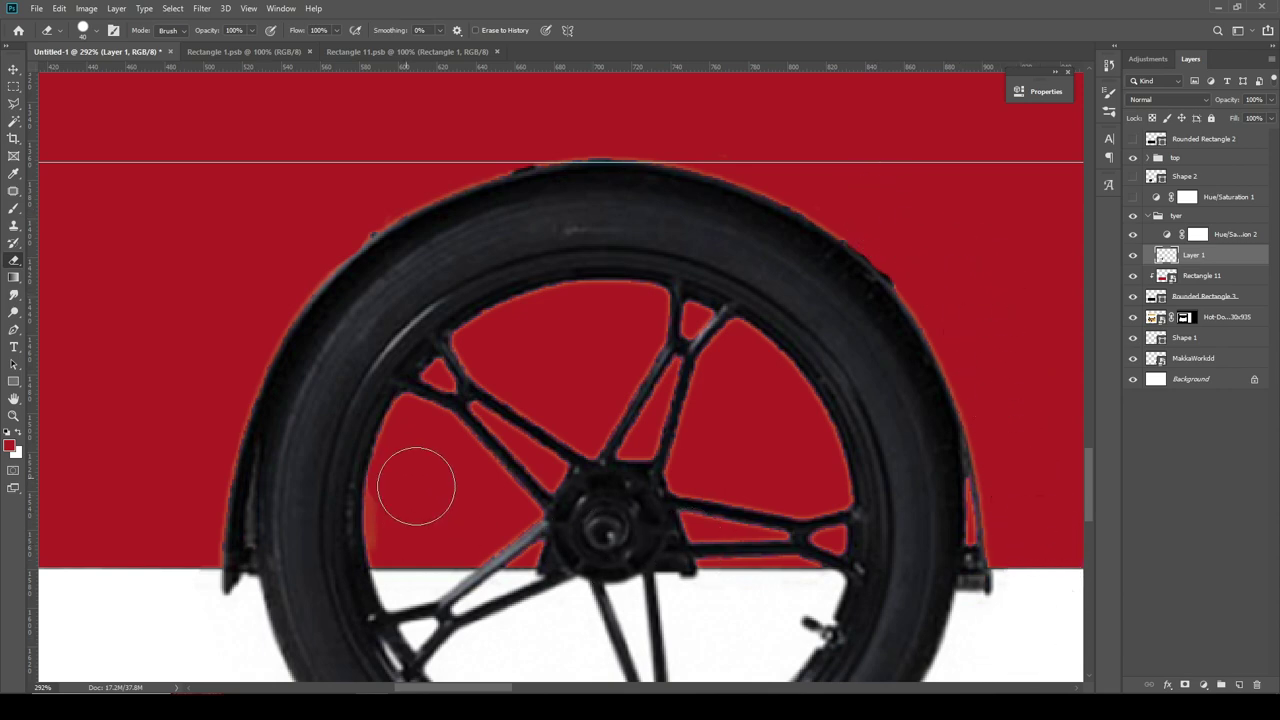
pyautogui.scroll(-3, 430, 460)
pyautogui.scroll(5, 500, 252)
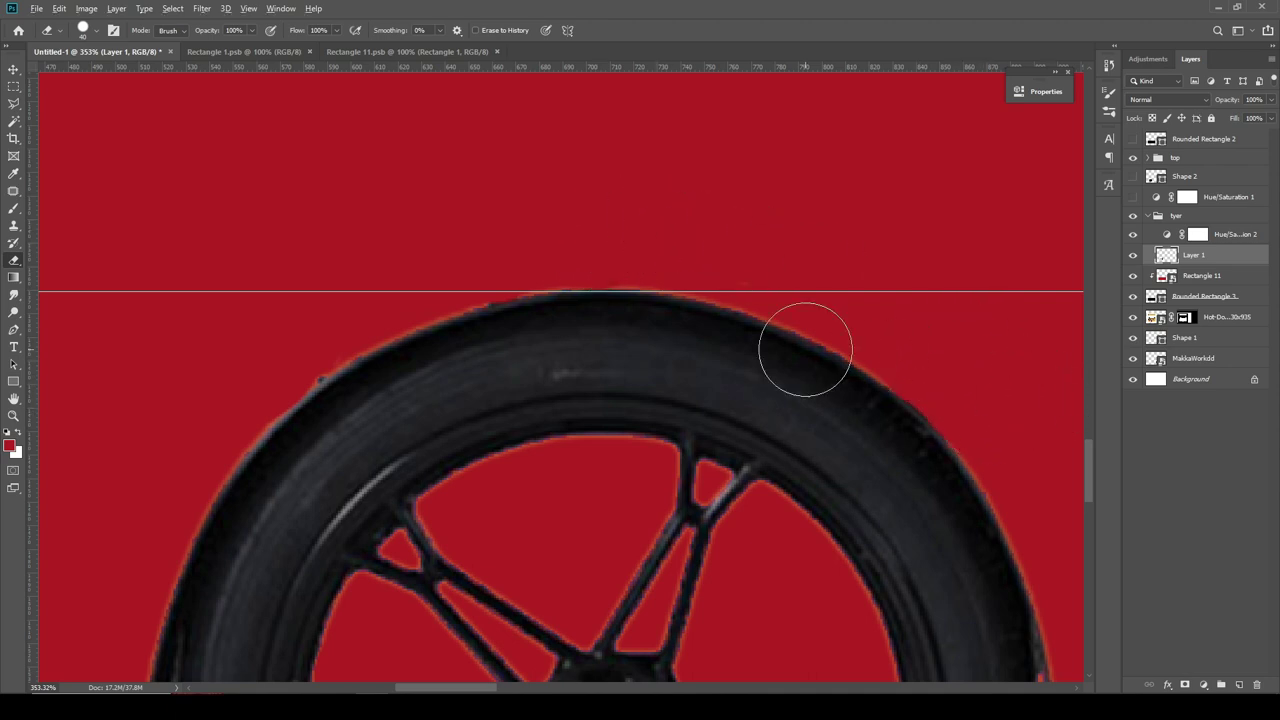
pyautogui.scroll(-4, 805, 349)
pyautogui.scroll(2, 917, 423)
# - Move the tyre group above Shape 2 and select its Layer 1 wheel layer
pyautogui.click(1148, 218)
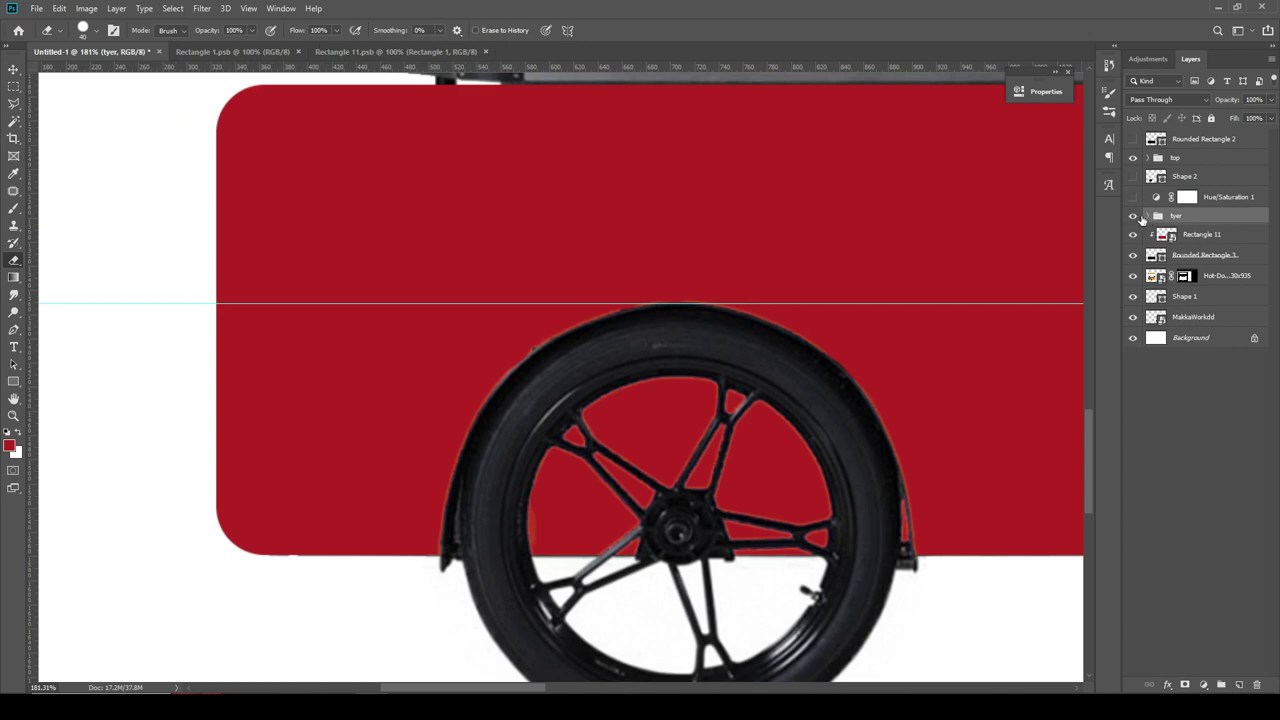
pyautogui.moveTo(1193, 220); pyautogui.dragTo(1200, 170)
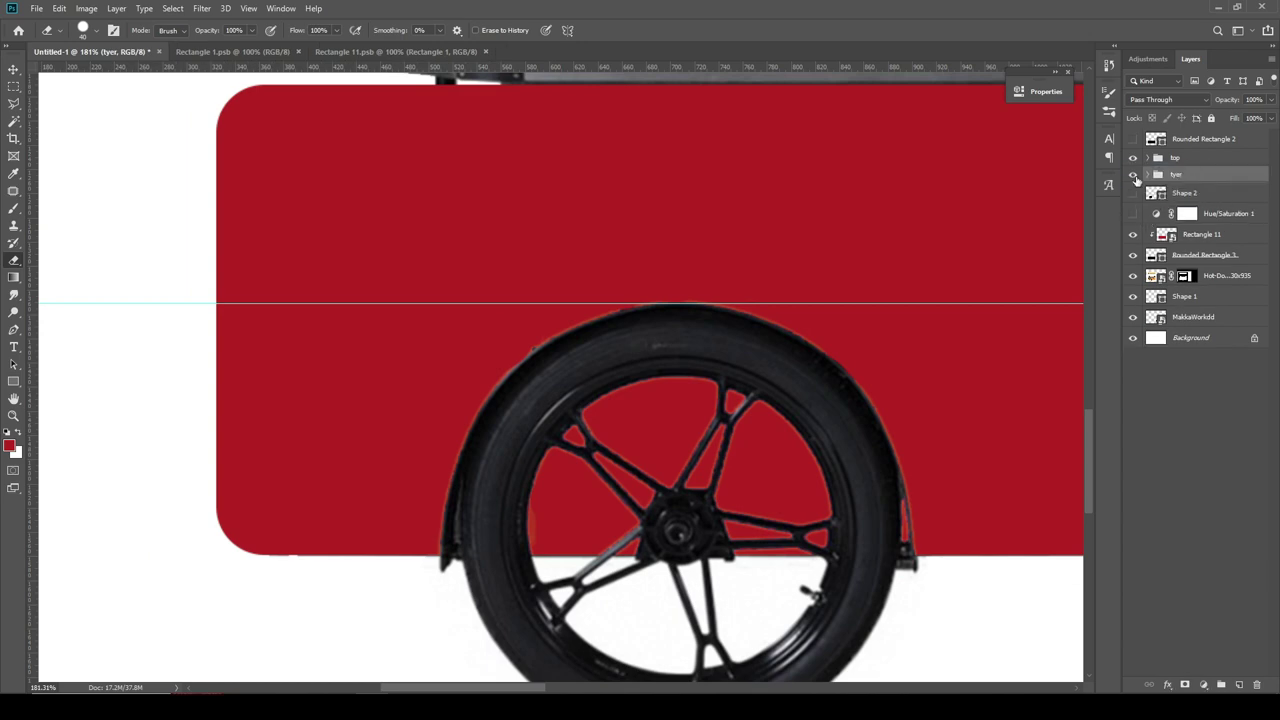
pyautogui.scroll(-3, 742, 441)
pyautogui.press('v')
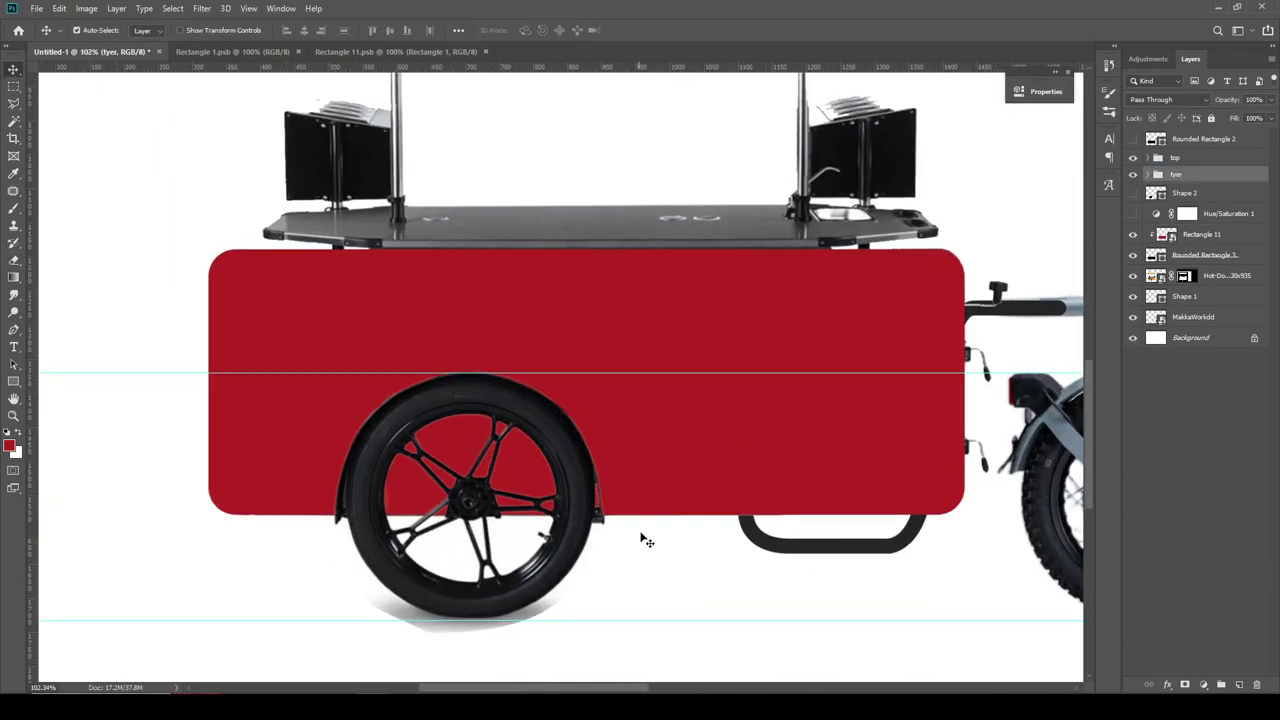
pyautogui.scroll(3, 477, 633)
pyautogui.click(477, 633)
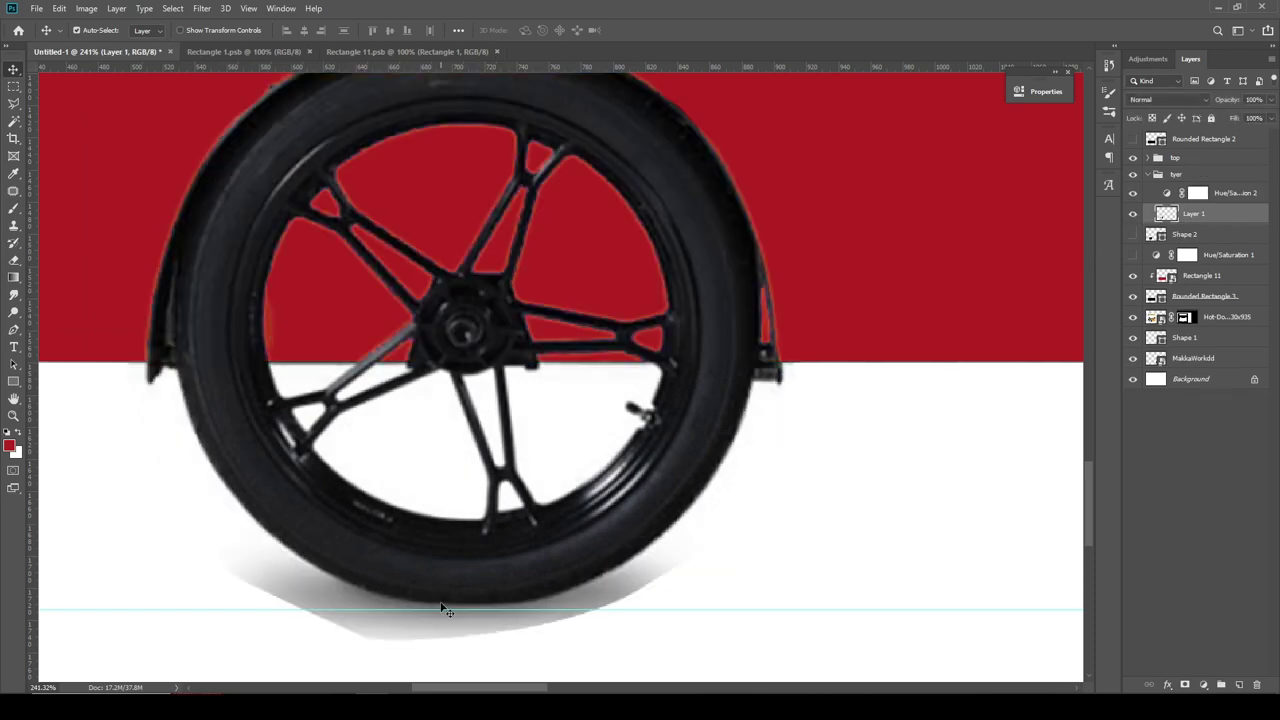
pyautogui.scroll(-1, 443, 609)
pyautogui.click(1133, 214)
pyautogui.click(1134, 214)
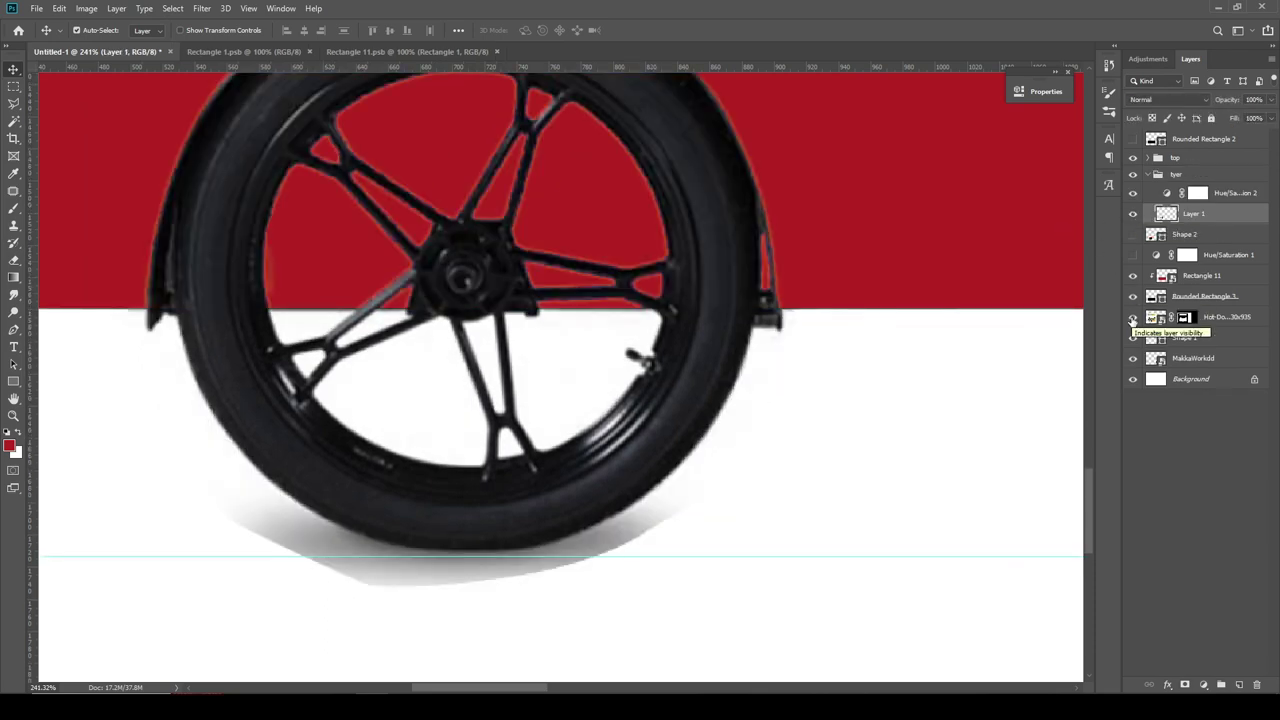
# - Target the cart photo's layer mask briefly, then reselect the tyre's Layer 1
pyautogui.click(1185, 317)
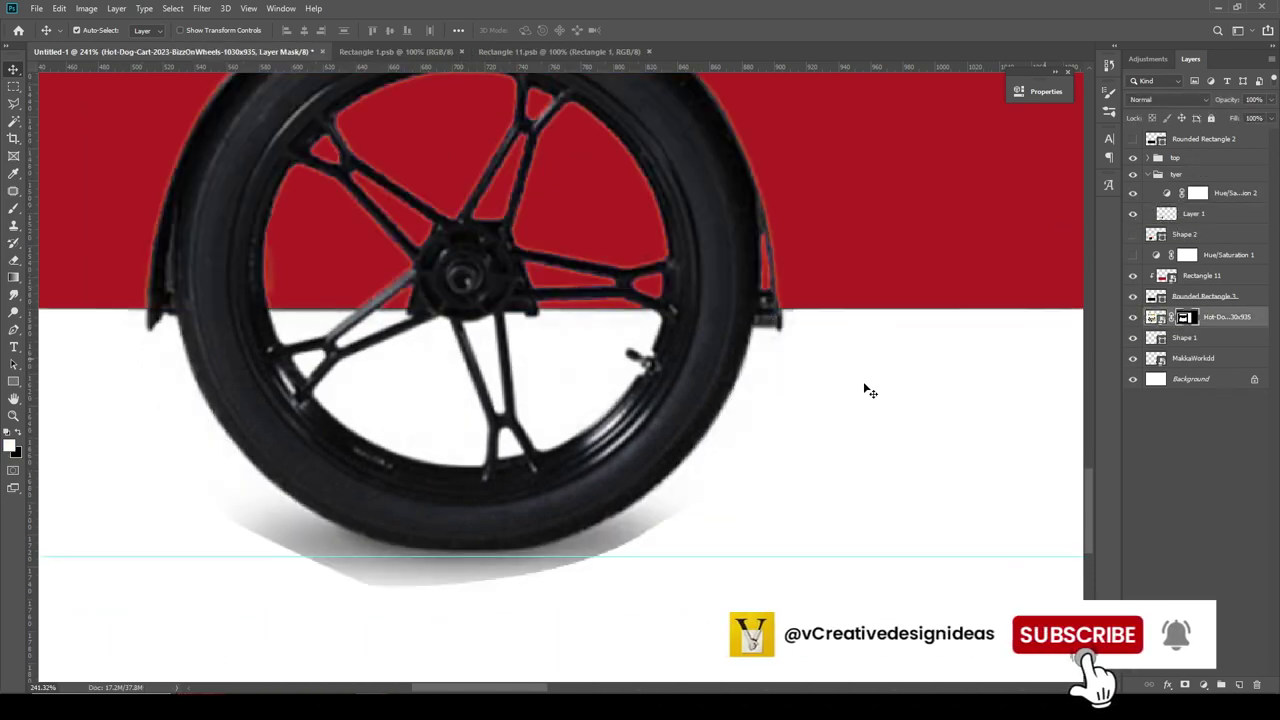
pyautogui.press('m')
pyautogui.moveTo(111, 336); pyautogui.dragTo(91, 309)
pyautogui.click(13, 70)
pyautogui.click(249, 585)
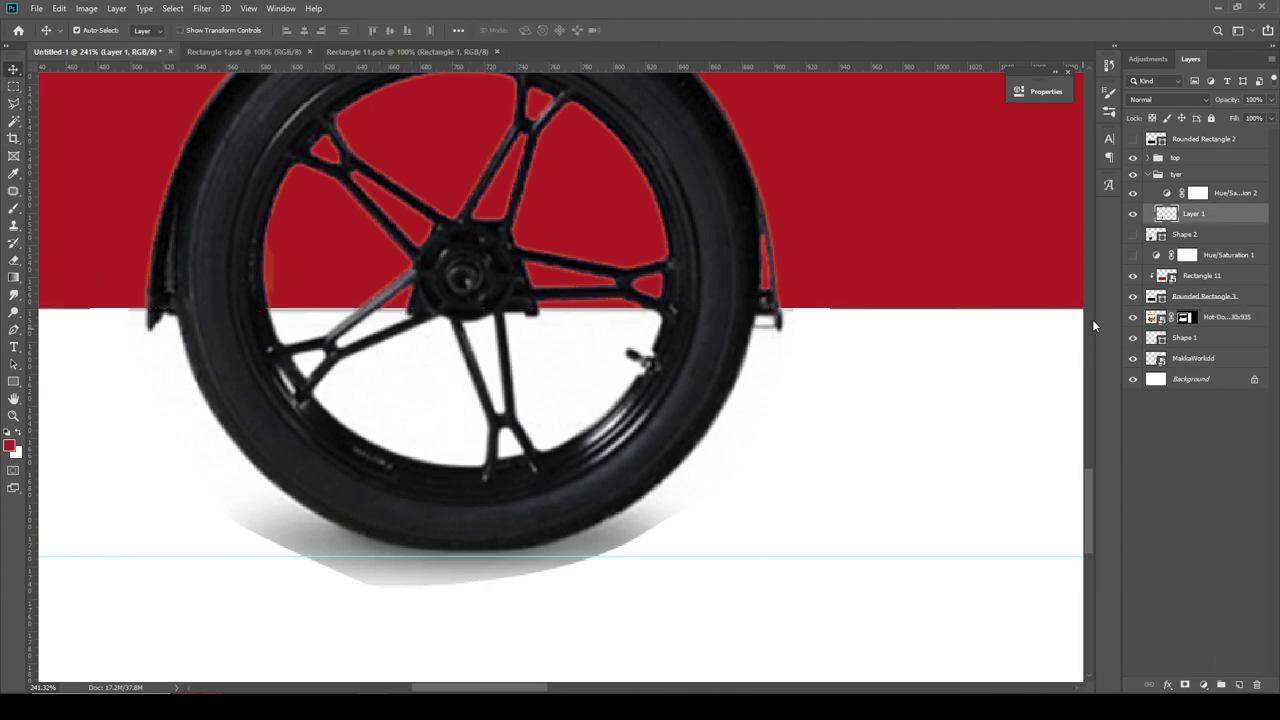
pyautogui.scroll(2, 249, 585)
# - Magic-wand the shadow and white area around the tyre, delete them, and deselect
pyautogui.moveTo(15, 126); pyautogui.dragTo(63, 135)
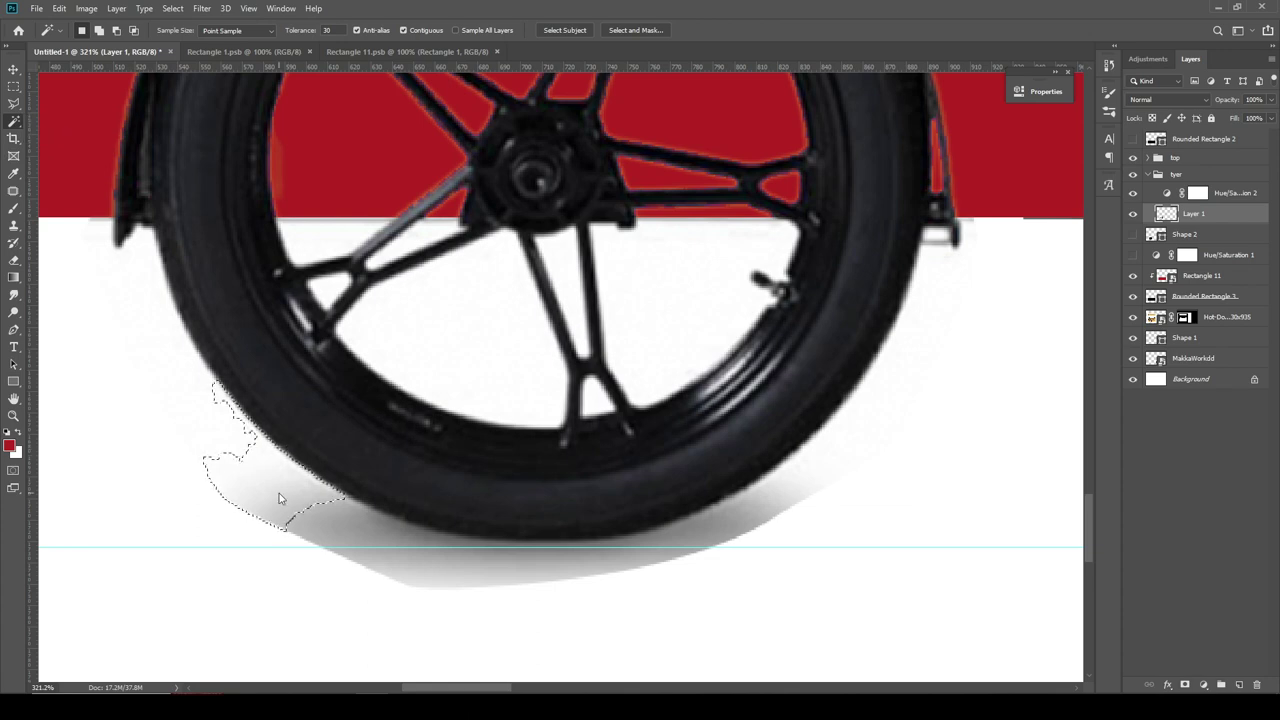
pyautogui.keyDown('shift'); pyautogui.click(600, 545); pyautogui.keyUp('shift')
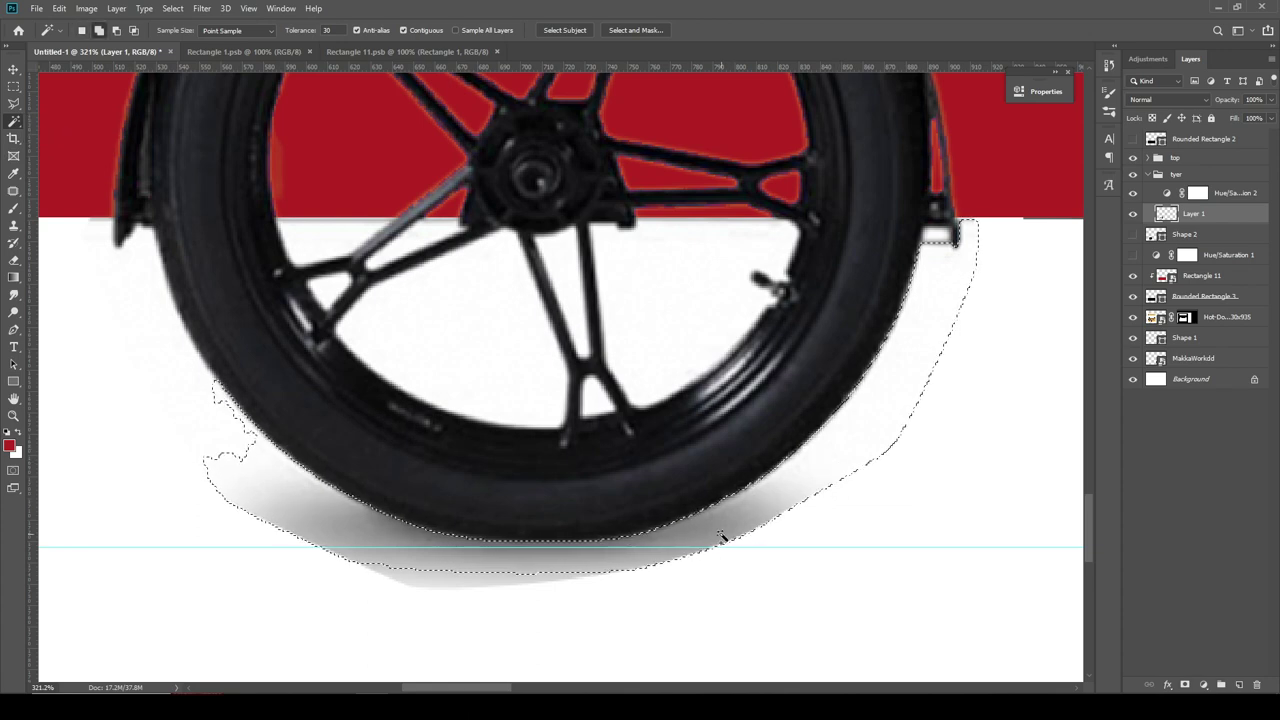
pyautogui.keyDown('shift'); pyautogui.click(177, 374); pyautogui.keyUp('shift')
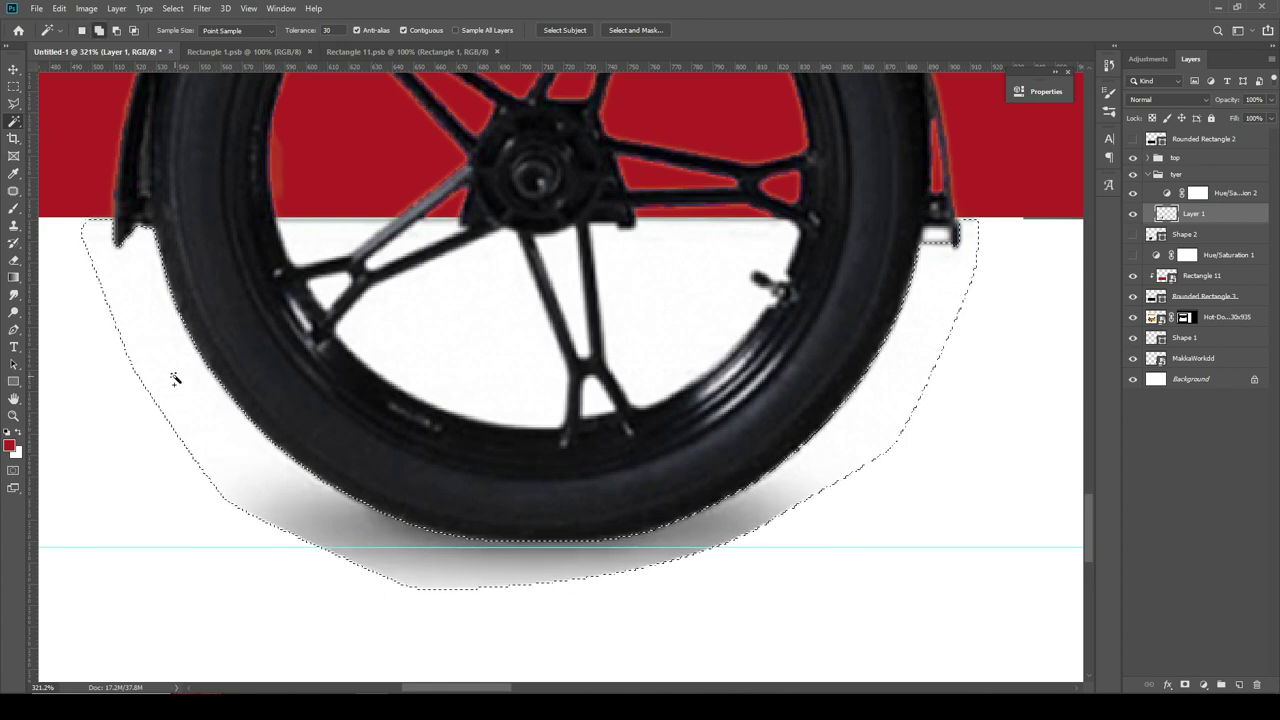
pyautogui.press('Delete')
pyautogui.keyDown('ctrl'); pyautogui.click(1166, 213); pyautogui.keyUp('ctrl')
pyautogui.scroll(-3, 482, 483)
pyautogui.click(14, 87)
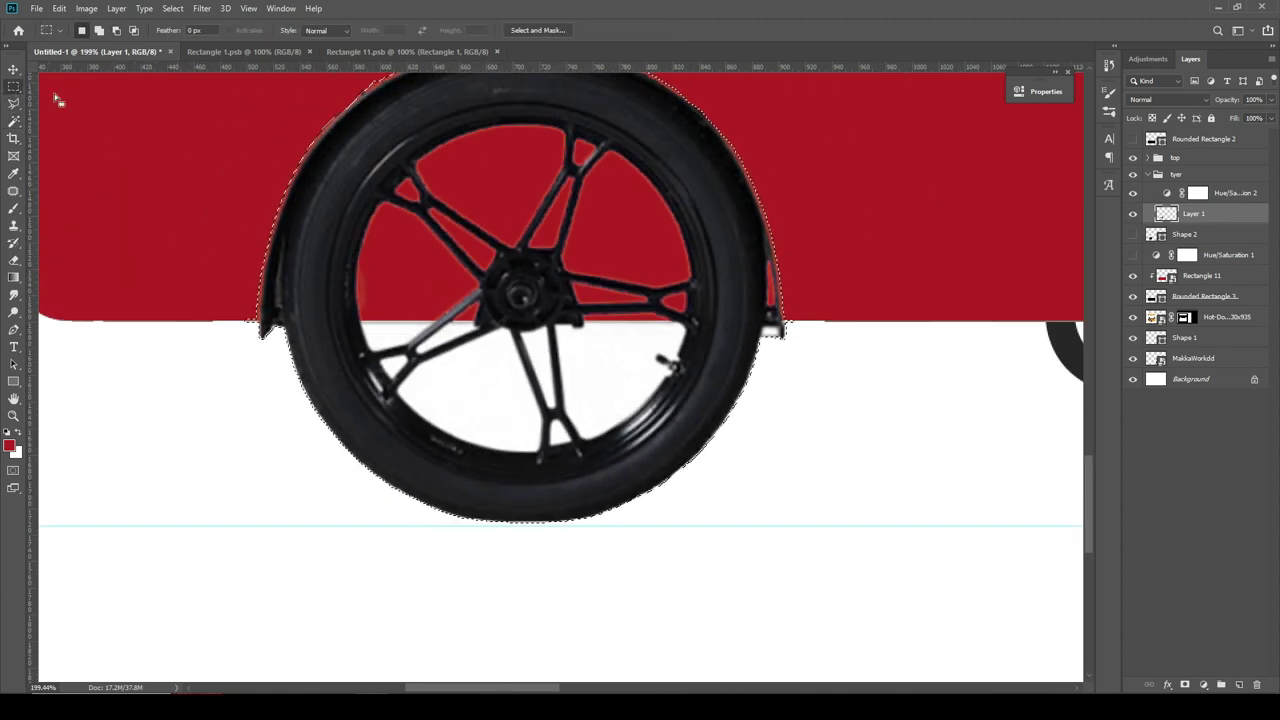
pyautogui.hotkey('ctrl', 'd')
pyautogui.scroll(-3, 174, 229)
pyautogui.scroll(-3, 651, 406)
pyautogui.scroll(-2, 44, 110)
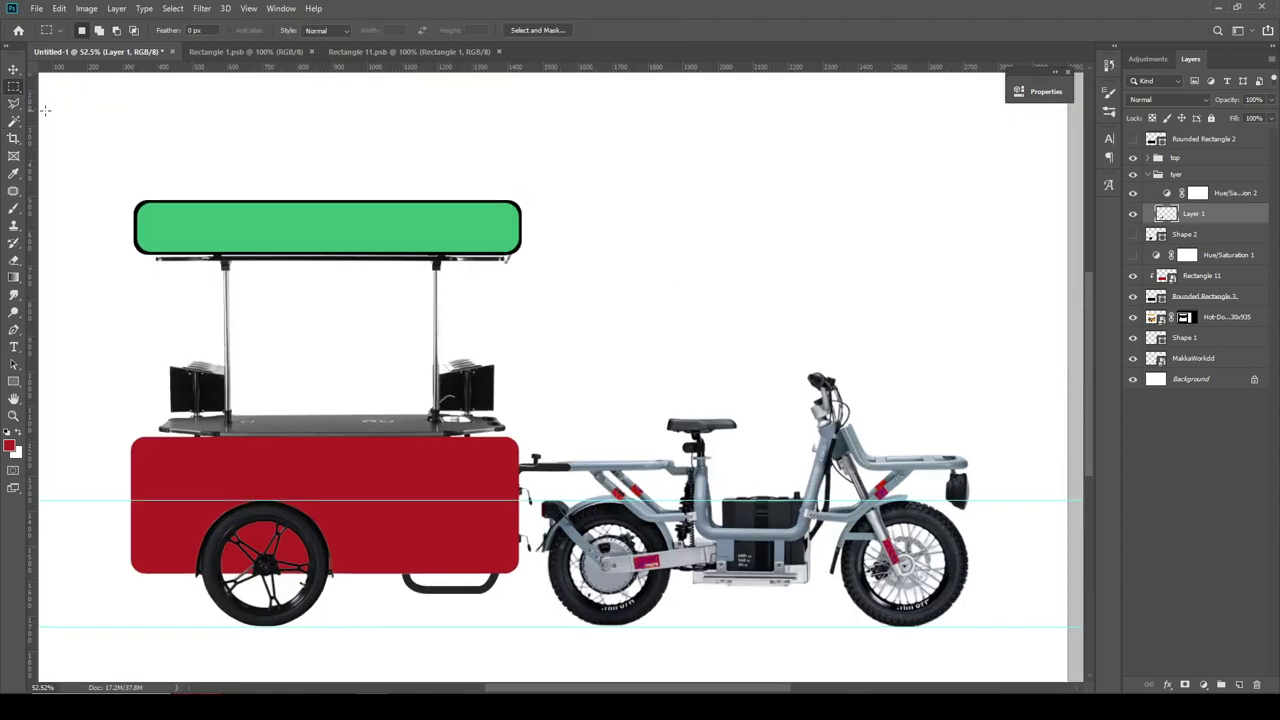
# - Draw a rectangle over the cart body and convert it to a smart object
pyautogui.press('v')
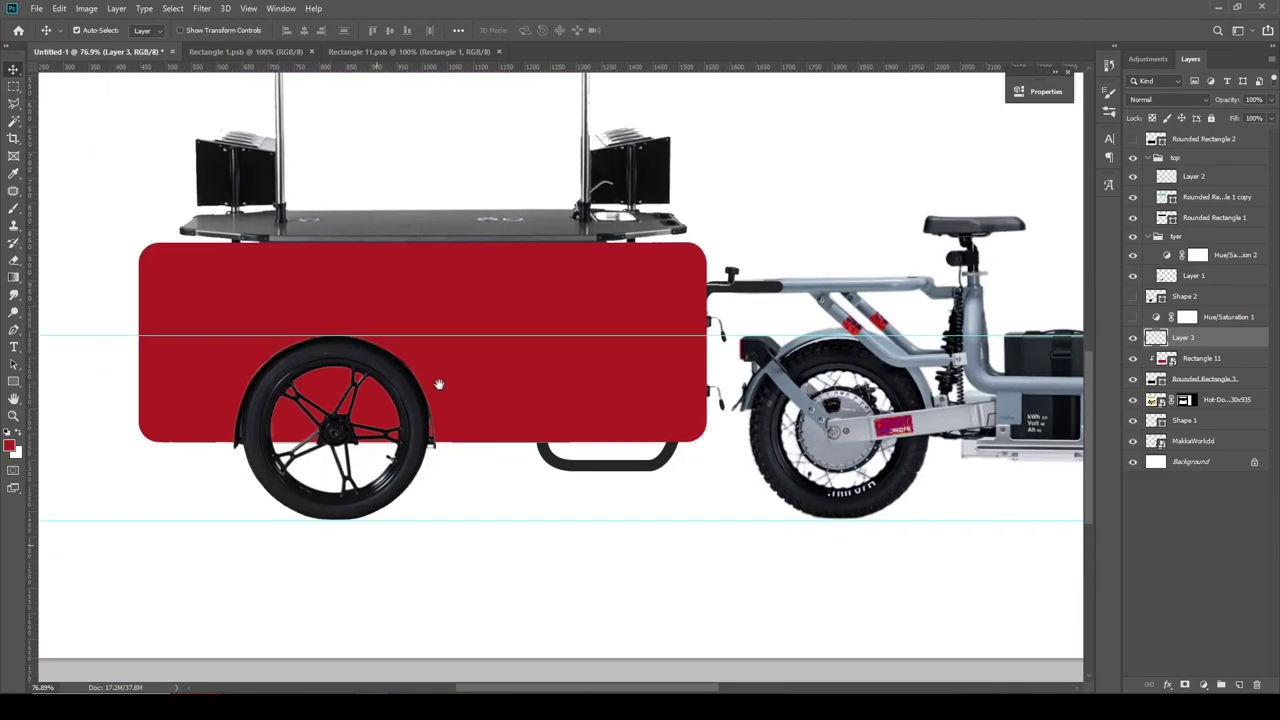
pyautogui.scroll(3, 438, 384)
pyautogui.click(14, 381)
pyautogui.moveTo(82, 181); pyautogui.dragTo(851, 450)
pyautogui.rightClick(1165, 338)
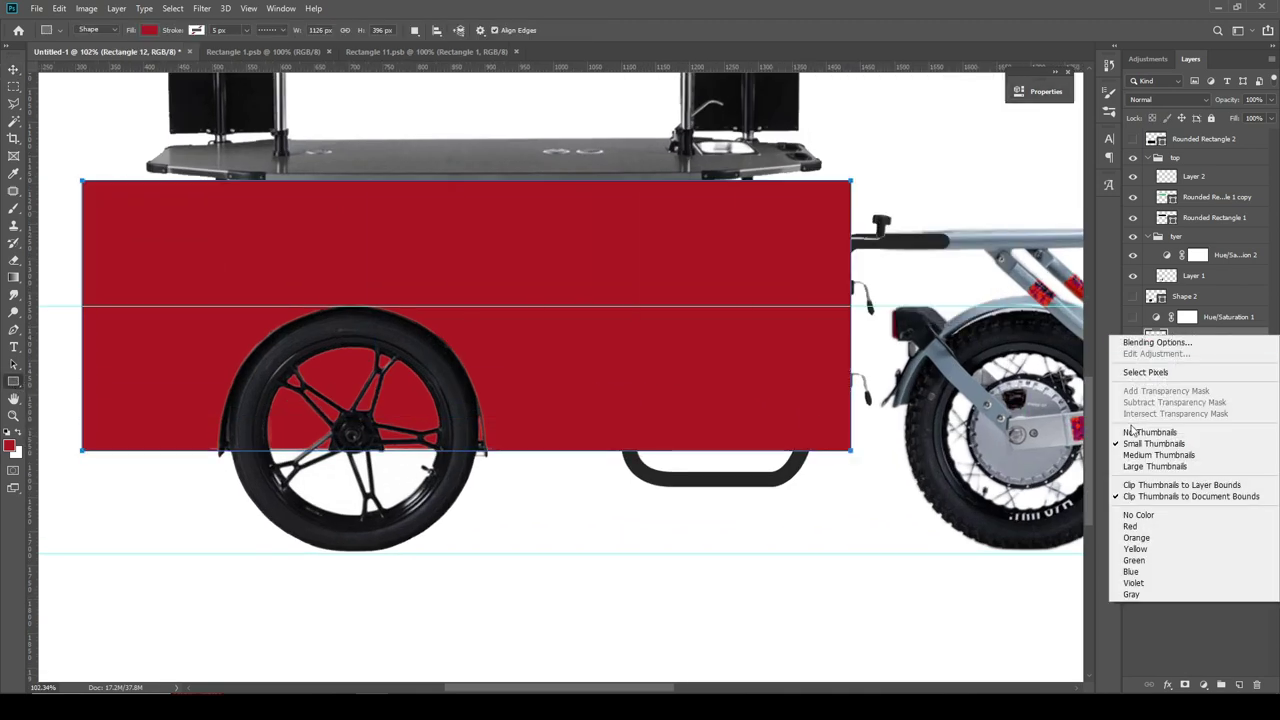
pyautogui.press('Escape')
pyautogui.rightClick(1165, 338)
pyautogui.press('Escape')
pyautogui.rightClick(1220, 338)
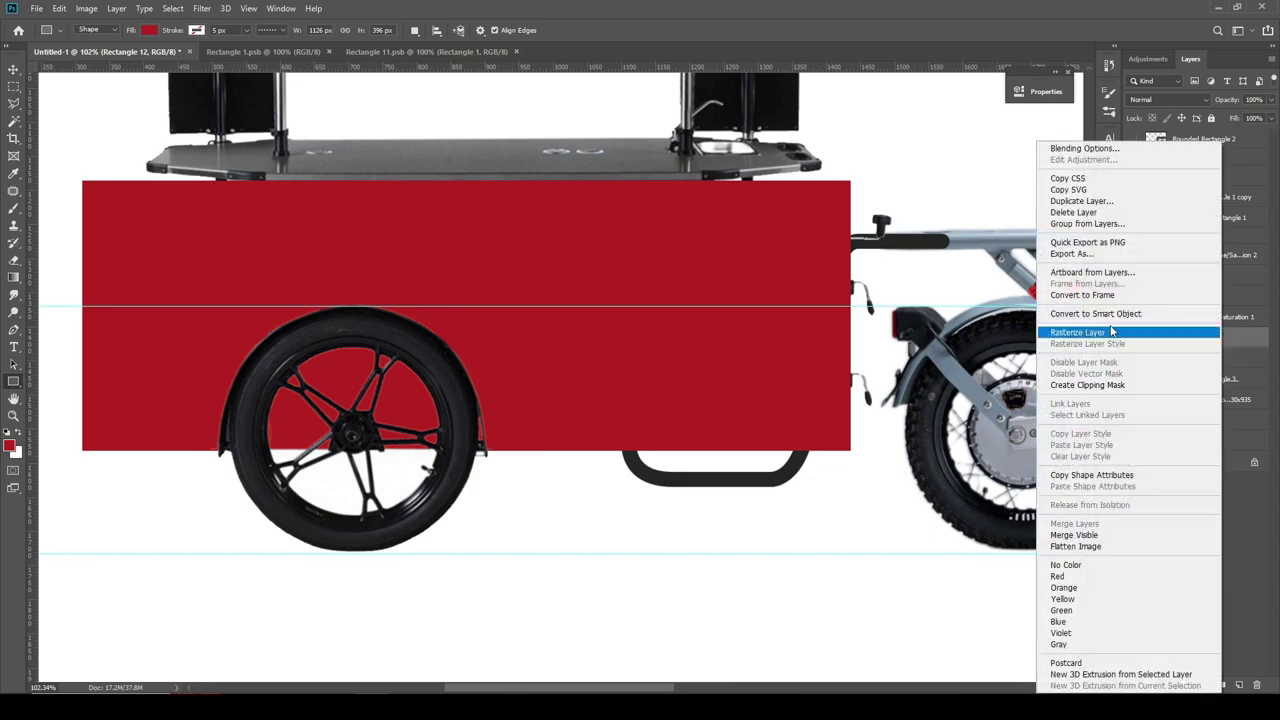
pyautogui.click(1111, 331)
# - Place the McDonald's logo, fill the panel with its bright red, and enlarge and tilt the logo
pyautogui.hotkey('alt', 'Tab')
pyautogui.moveTo(358, 545)
pyautogui.mouseDown()
pyautogui.moveTo(437, 605)
pyautogui.moveTo(500, 540)
pyautogui.mouseUp()
pyautogui.press('Return')
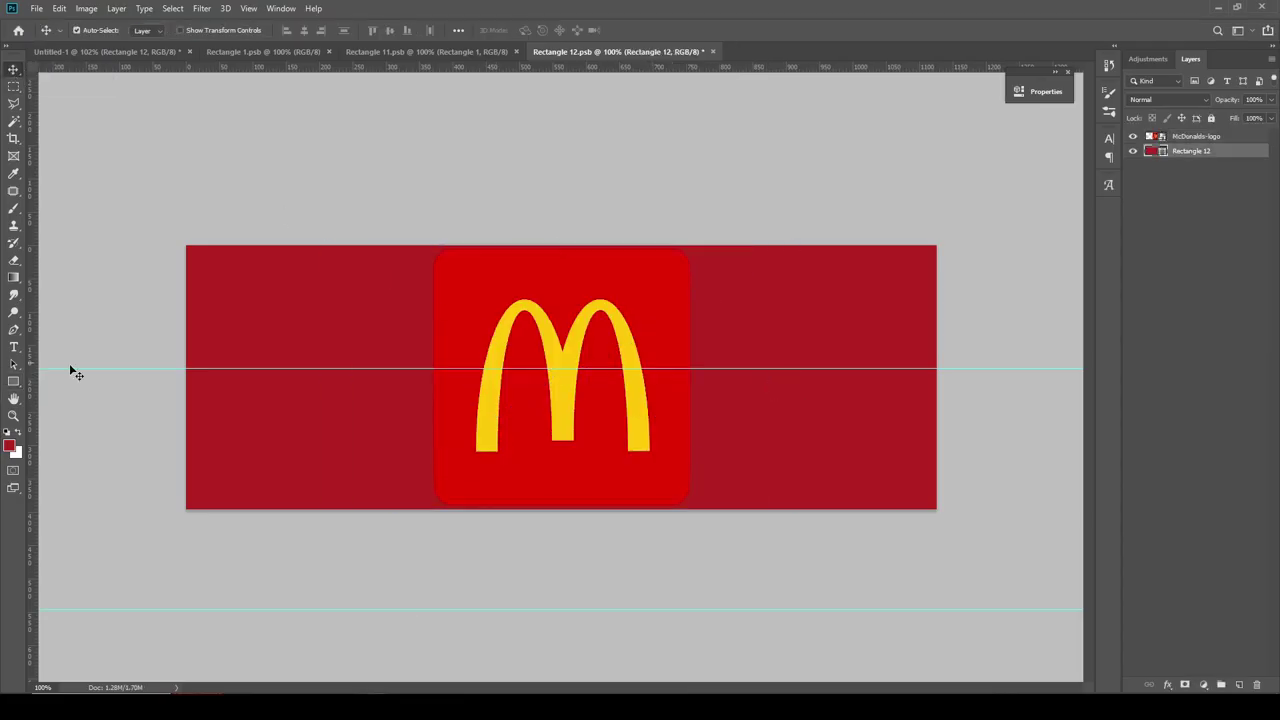
pyautogui.click(9, 447)
pyautogui.click(1172, 275)
pyautogui.hotkey('alt', 'BackSpace')
pyautogui.moveTo(562, 412)
pyautogui.mouseDown()
pyautogui.moveTo(418, 414)
pyautogui.moveTo(517, 384)
pyautogui.moveTo(502, 384)
pyautogui.mouseUp()
pyautogui.hotkey('ctrl', 't')
pyautogui.press('Return')
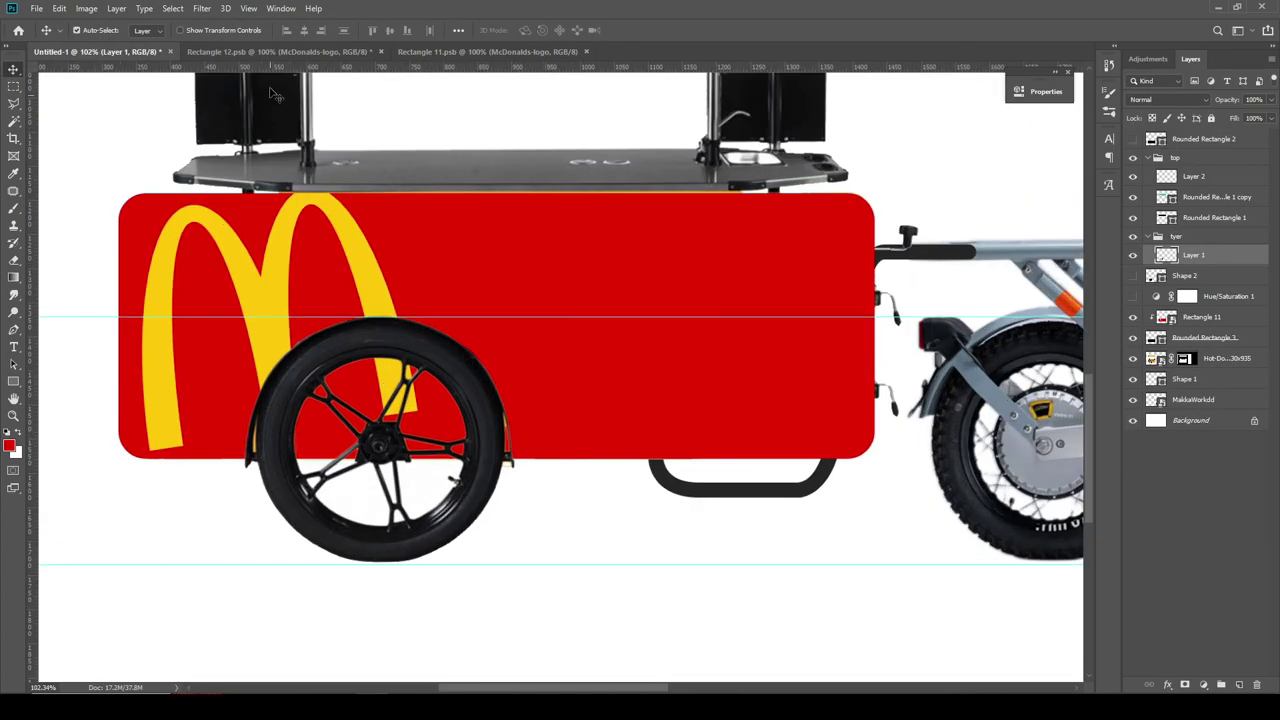
# - Shift the logo to the right side of Rectangle 11.psb and save it
pyautogui.click(414, 50)
pyautogui.moveTo(350, 360); pyautogui.dragTo(766, 366)
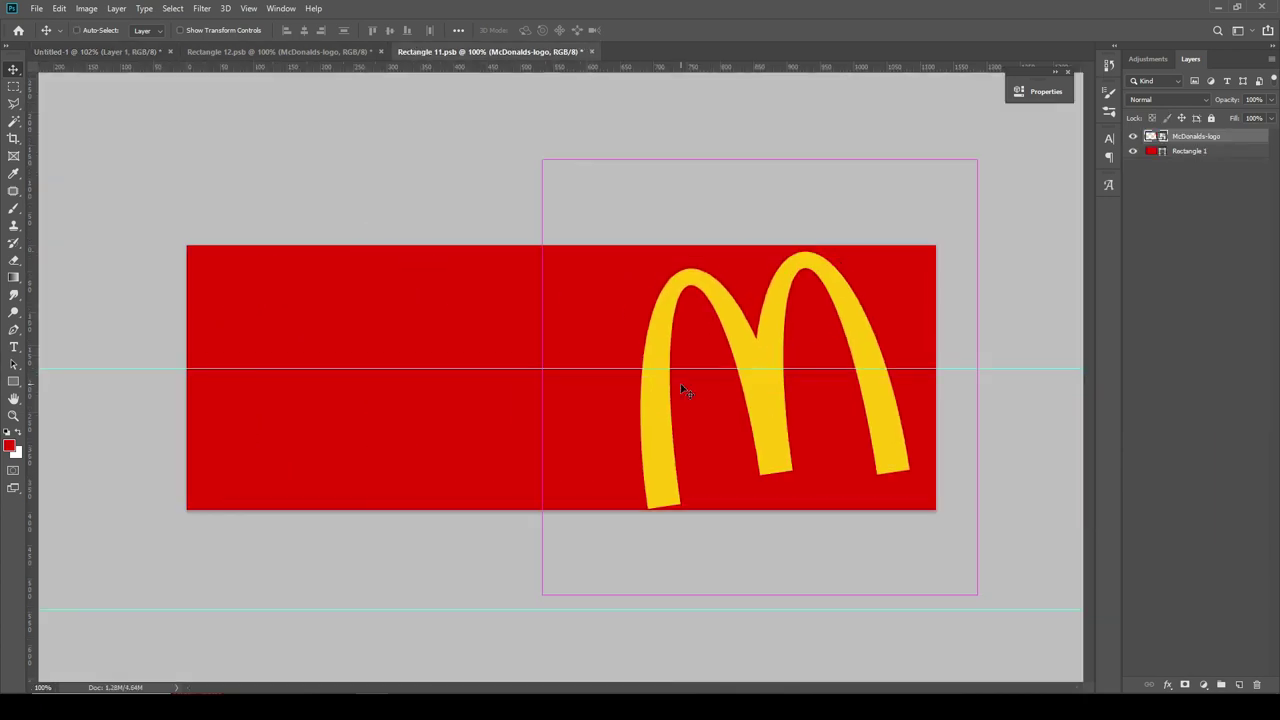
pyautogui.hotkey('ctrl', 's')
pyautogui.click(100, 52)
pyautogui.click(487, 51)
pyautogui.moveTo(668, 414); pyautogui.dragTo(638, 414)
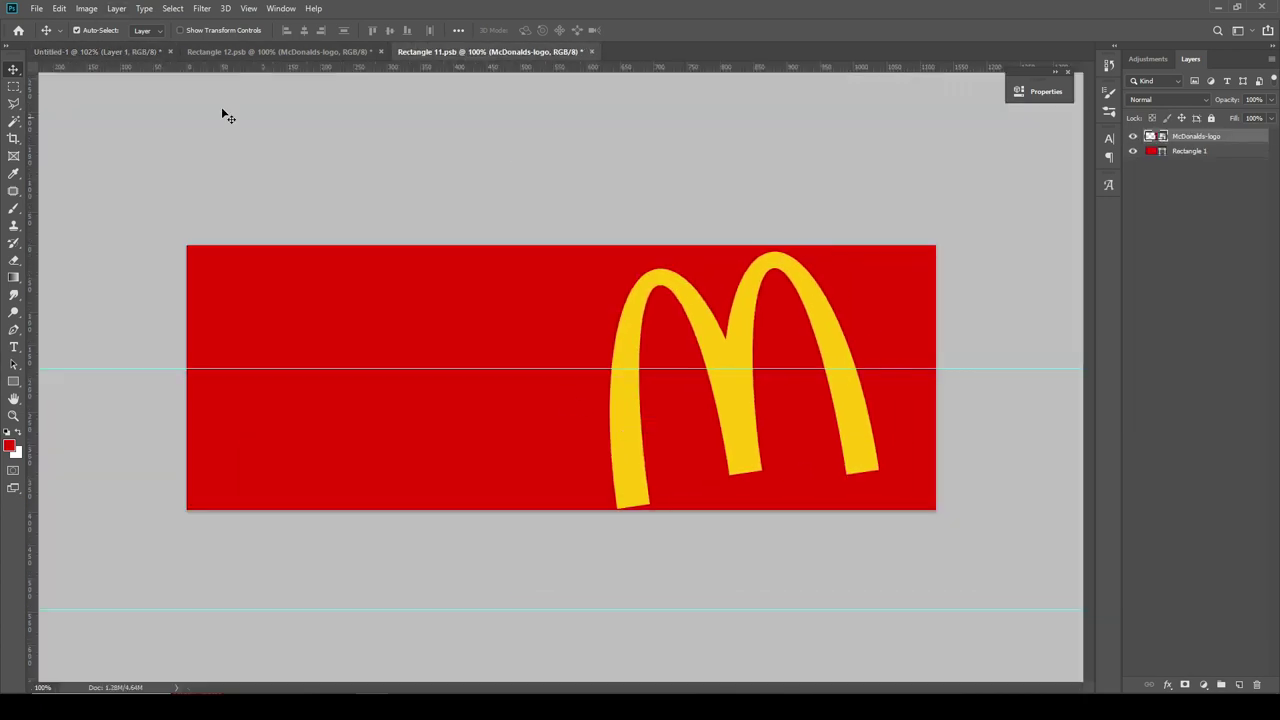
pyautogui.click(100, 51)
pyautogui.click(487, 51)
pyautogui.hotkey('ctrl', 'Tab')
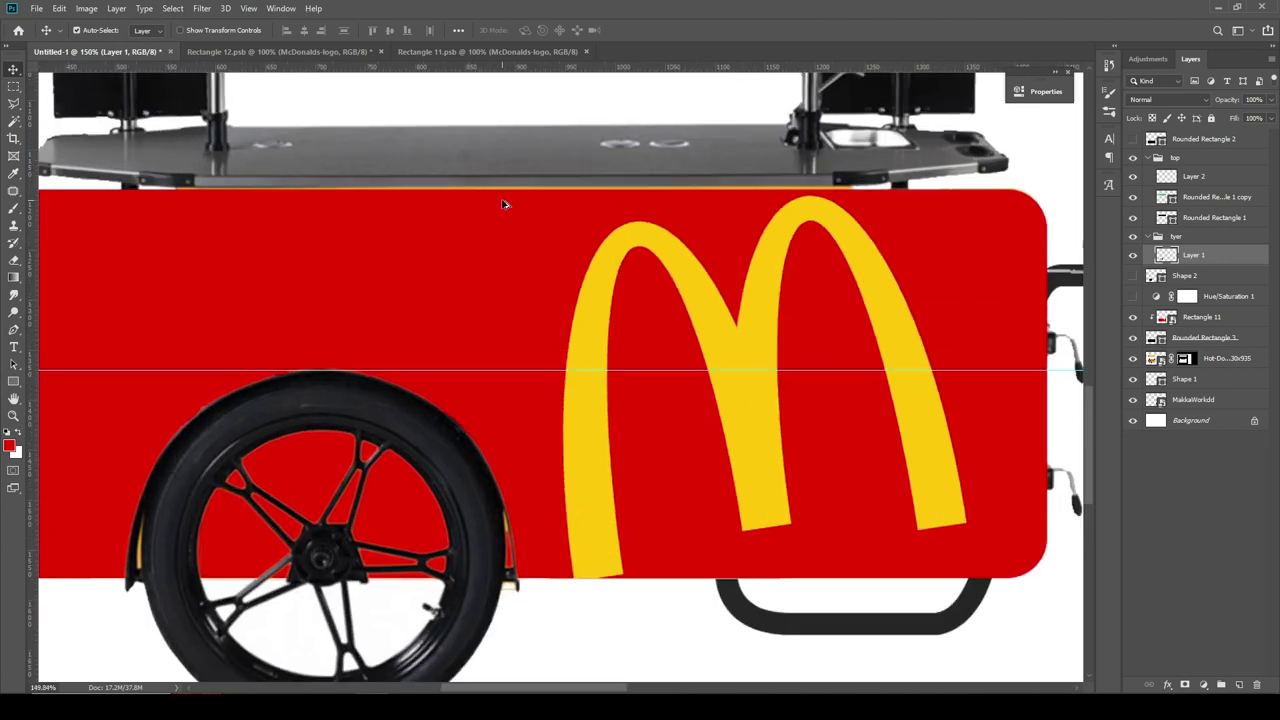
# - Transform the red cart body shape in the composite and select the wheel layer
pyautogui.click(520, 232)
pyautogui.hotkey('ctrl', 't')
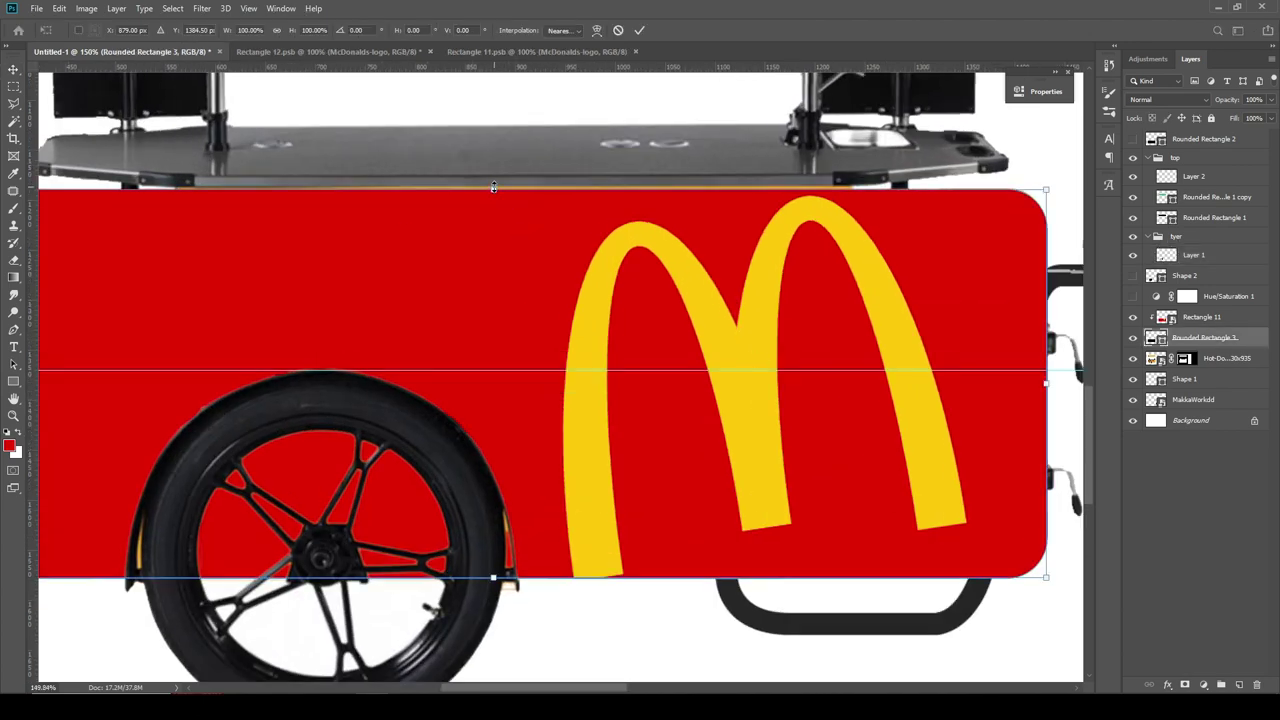
pyautogui.press('Return')
pyautogui.scroll(-3, 493, 187)
pyautogui.scroll(4, 300, 500)
pyautogui.click(297, 512)
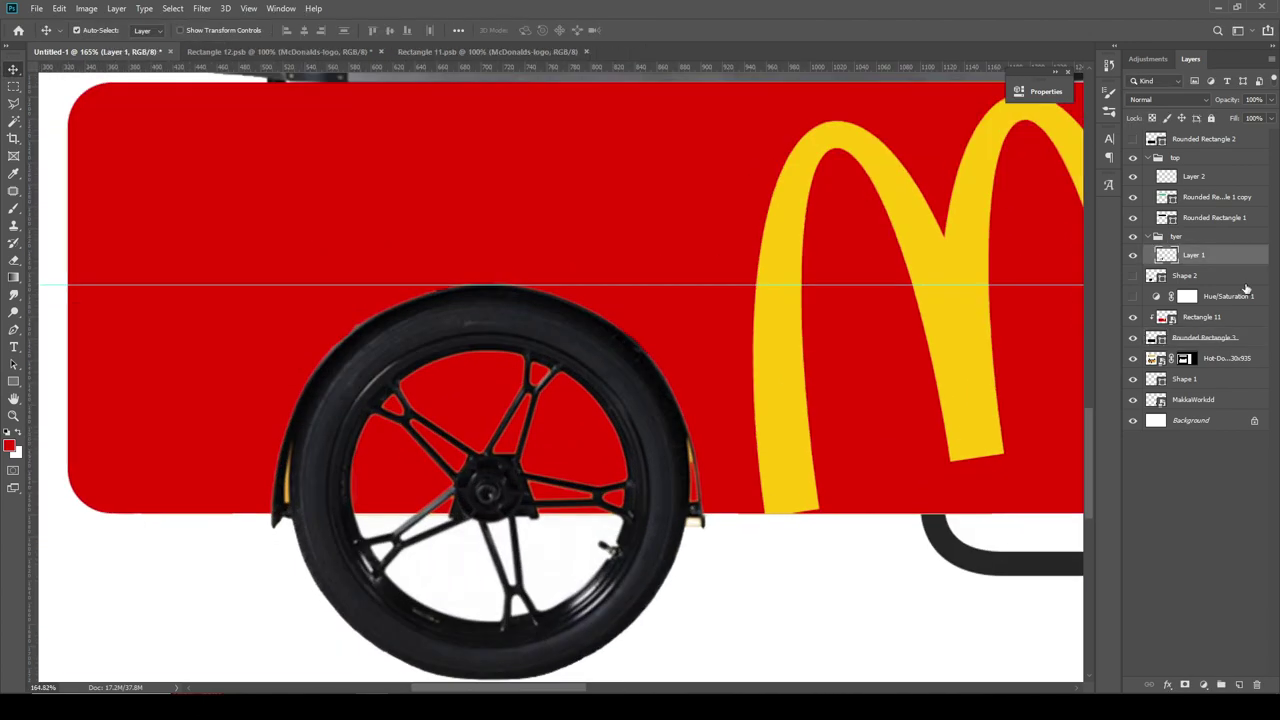
# - Delete the Hue/Saturation 1 adjustment and add a new empty layer to the top group
pyautogui.doubleClick(1134, 298)
pyautogui.click(1229, 297)
pyautogui.press('Delete')
pyautogui.scroll(-3, 507, 377)
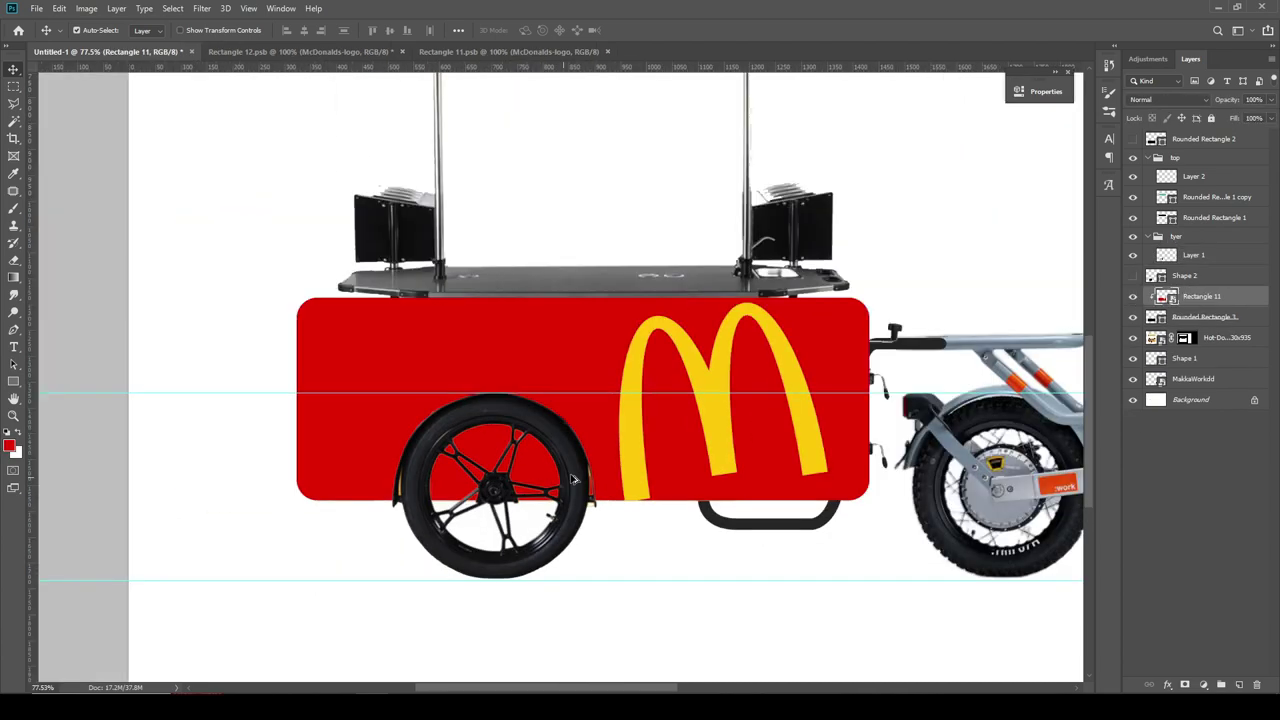
pyautogui.scroll(-2, 507, 377)
pyautogui.scroll(3, 507, 377)
pyautogui.scroll(2, 507, 377)
pyautogui.click(1239, 684)
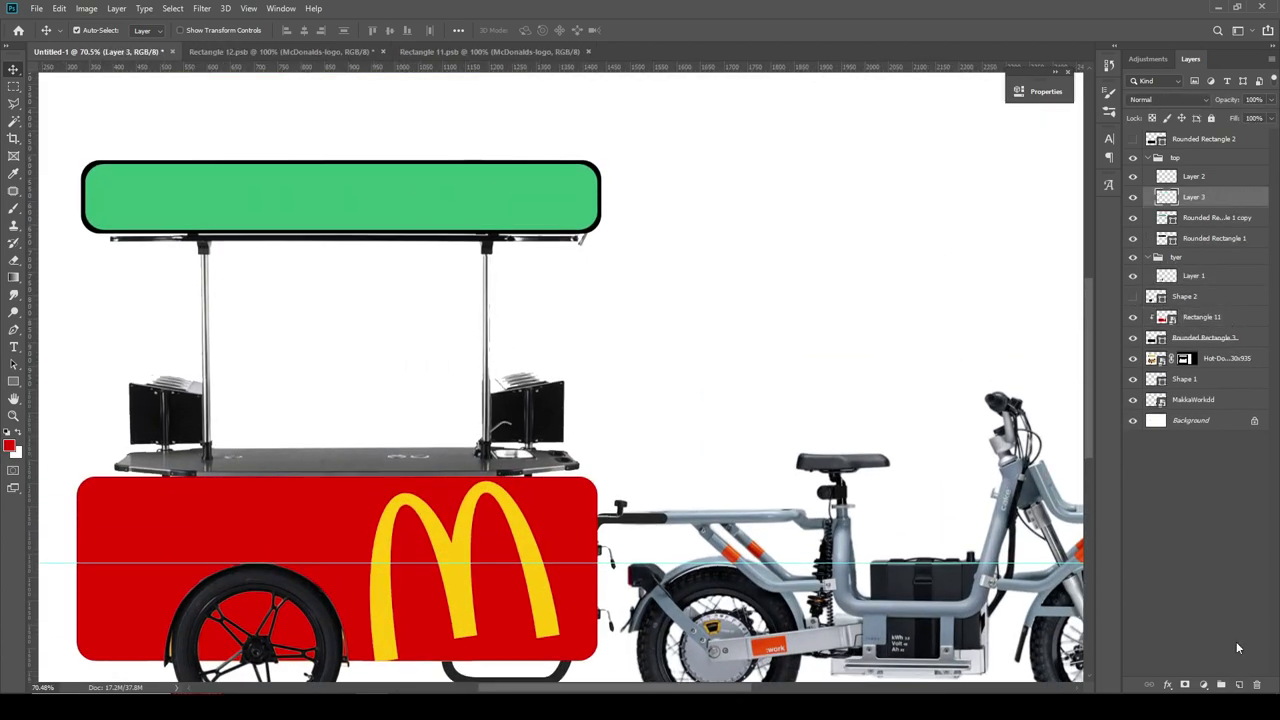
# - Draw a smart-object rectangle over the green sign and close Rectangle 11 without saving
pyautogui.click(14, 381)
pyautogui.moveTo(78, 161); pyautogui.dragTo(601, 234)
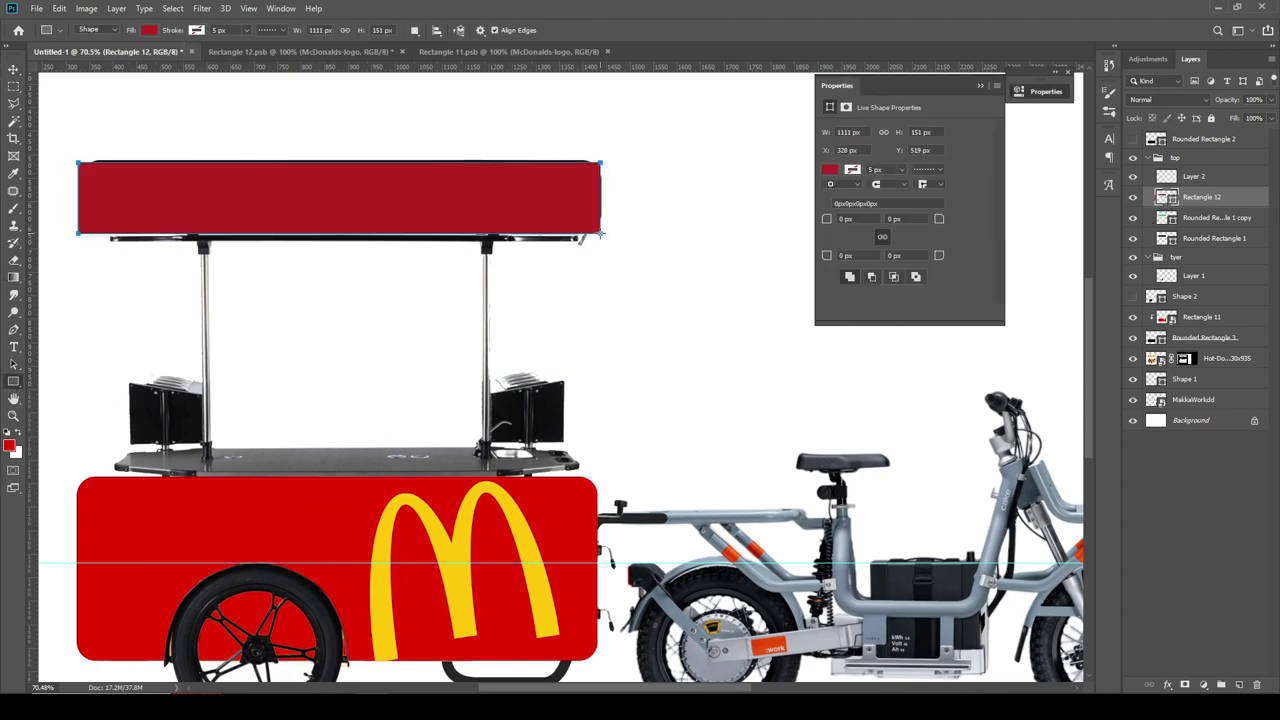
pyautogui.rightClick(1196, 190)
pyautogui.click(1120, 316)
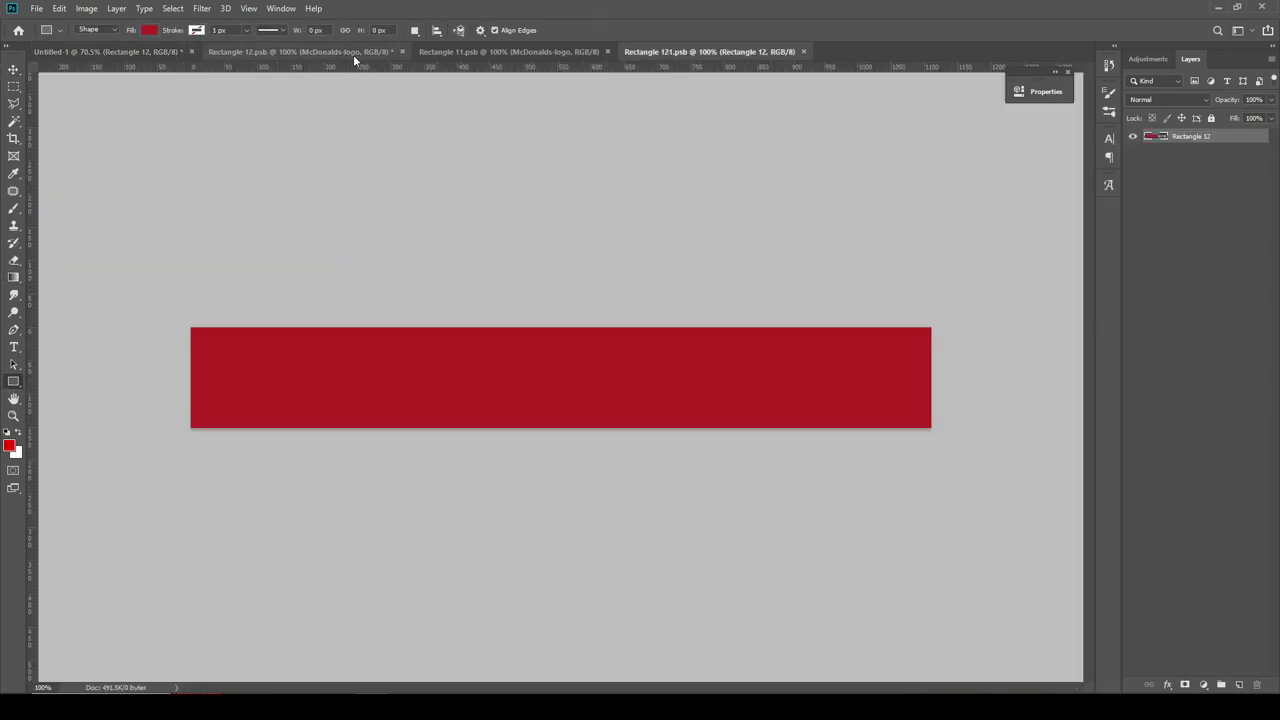
pyautogui.click(402, 51)
pyautogui.press('n')
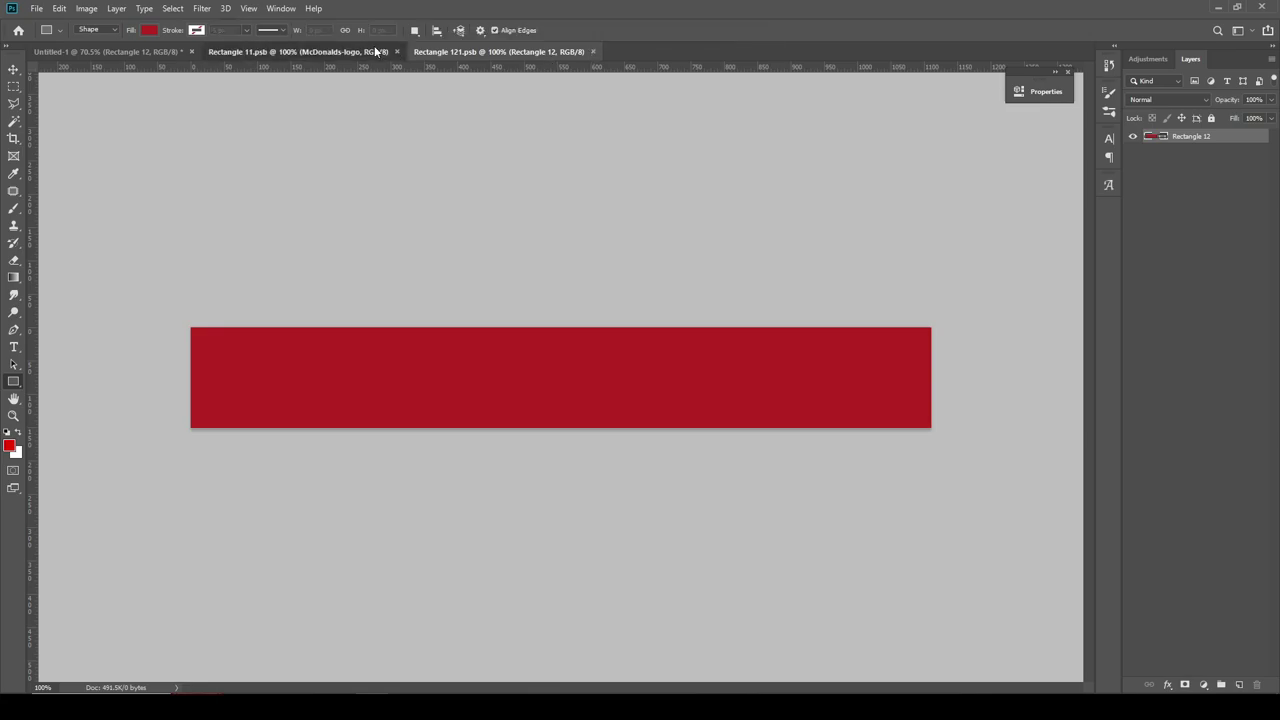
pyautogui.click(396, 51)
# - Place the McDonald's logo in the sign and fill the rectangle with its bright red
pyautogui.hotkey('alt', 'Tab')
pyautogui.moveTo(370, 560); pyautogui.dragTo(382, 388)
pyautogui.hotkey('alt', 'Tab')
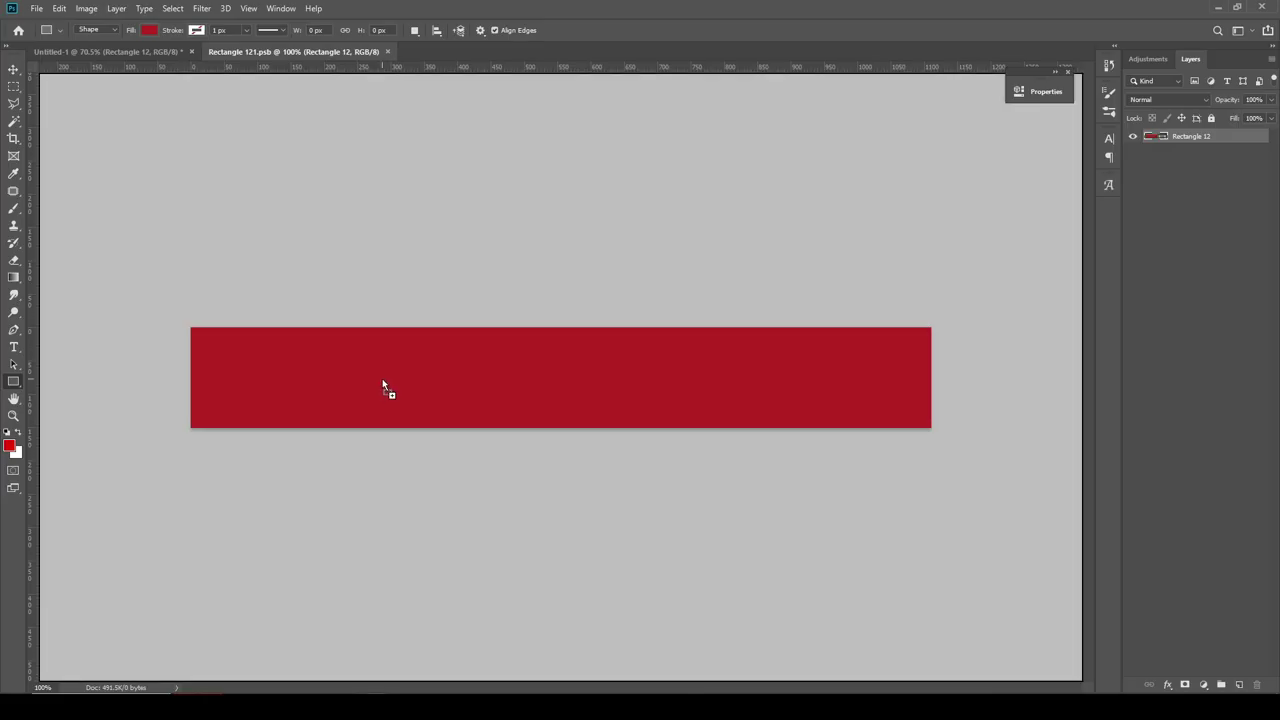
pyautogui.press('Return')
pyautogui.click(1190, 150)
pyautogui.press('i')
pyautogui.click(9, 445)
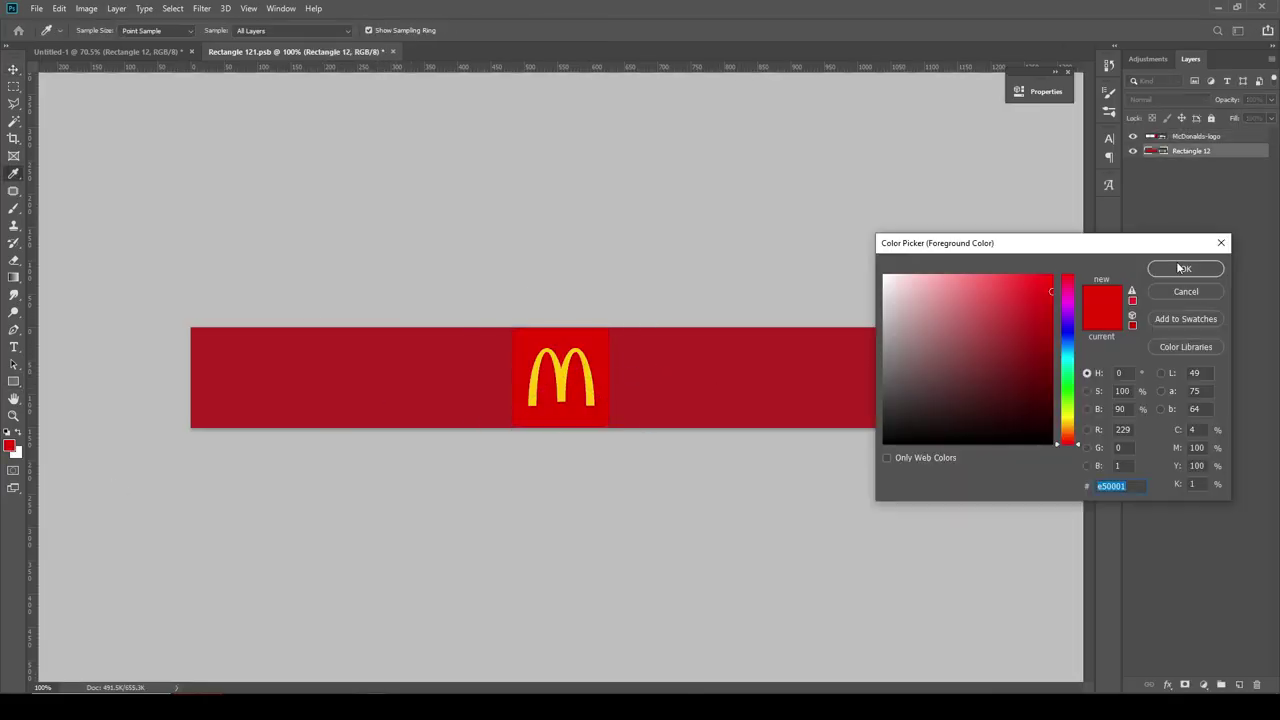
pyautogui.click(1183, 268)
# - Move the logo to the sign's left end and clip the red sign to the rounded shape
pyautogui.press('v')
pyautogui.moveTo(588, 342); pyautogui.dragTo(284, 342)
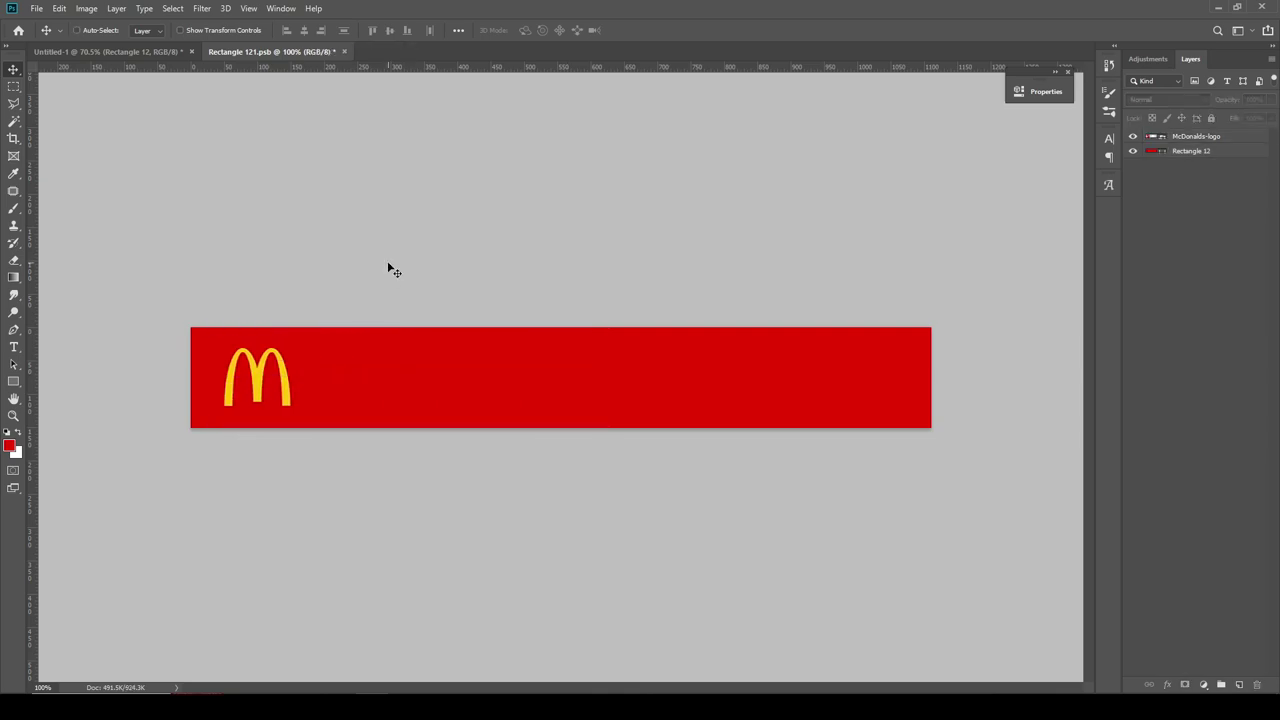
pyautogui.hotkey('ctrl', 'Tab')
pyautogui.rightClick(1221, 197)
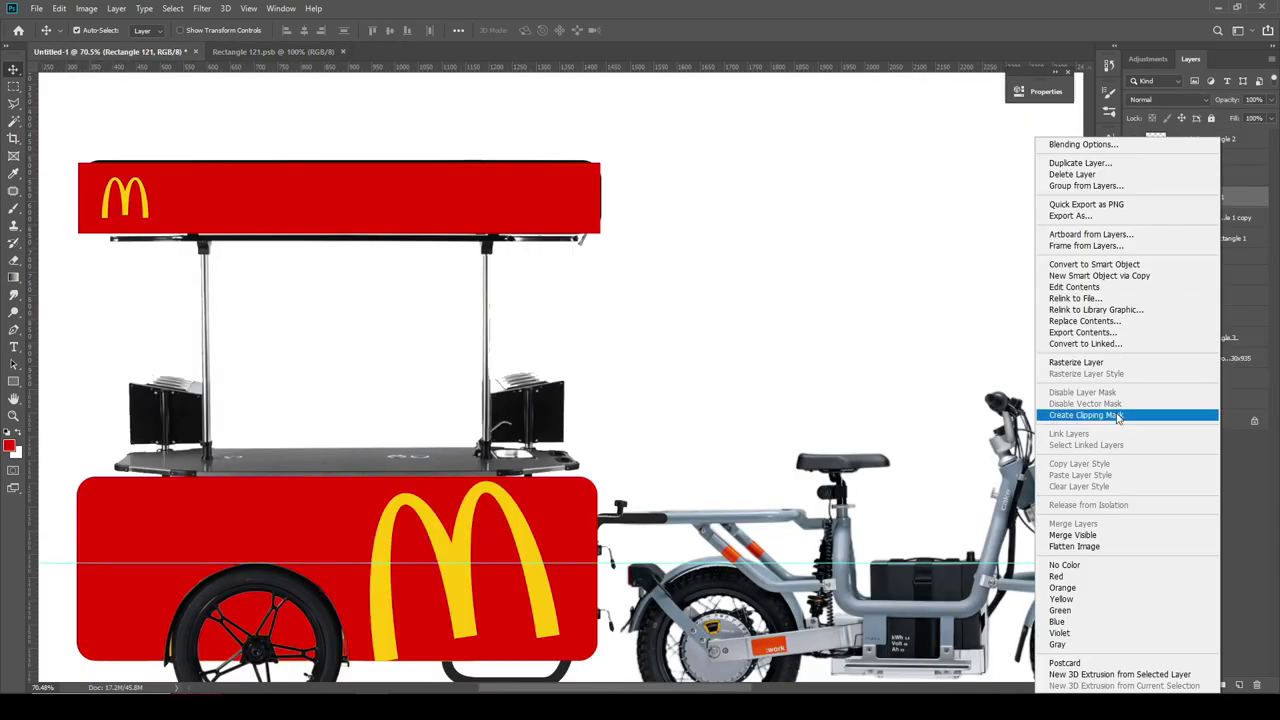
pyautogui.click(1100, 417)
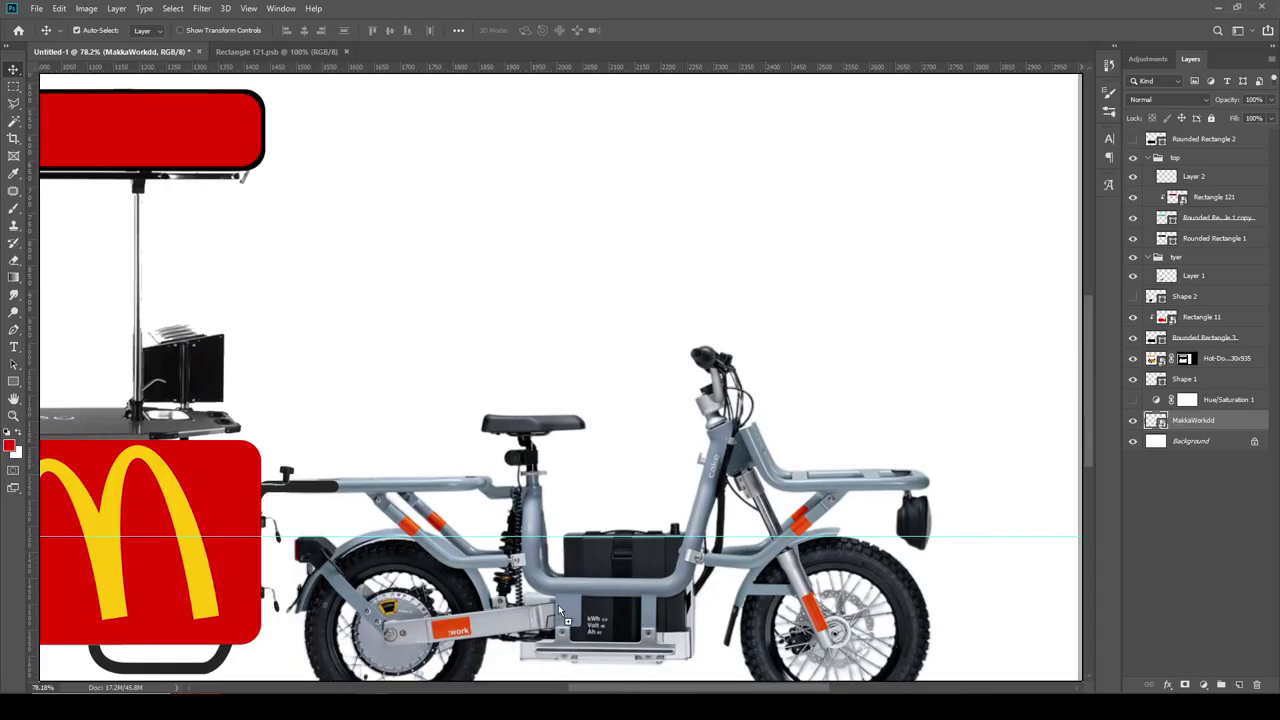
# - Shrink the crate and position it on the motorbike's rear rack
pyautogui.press('Return')
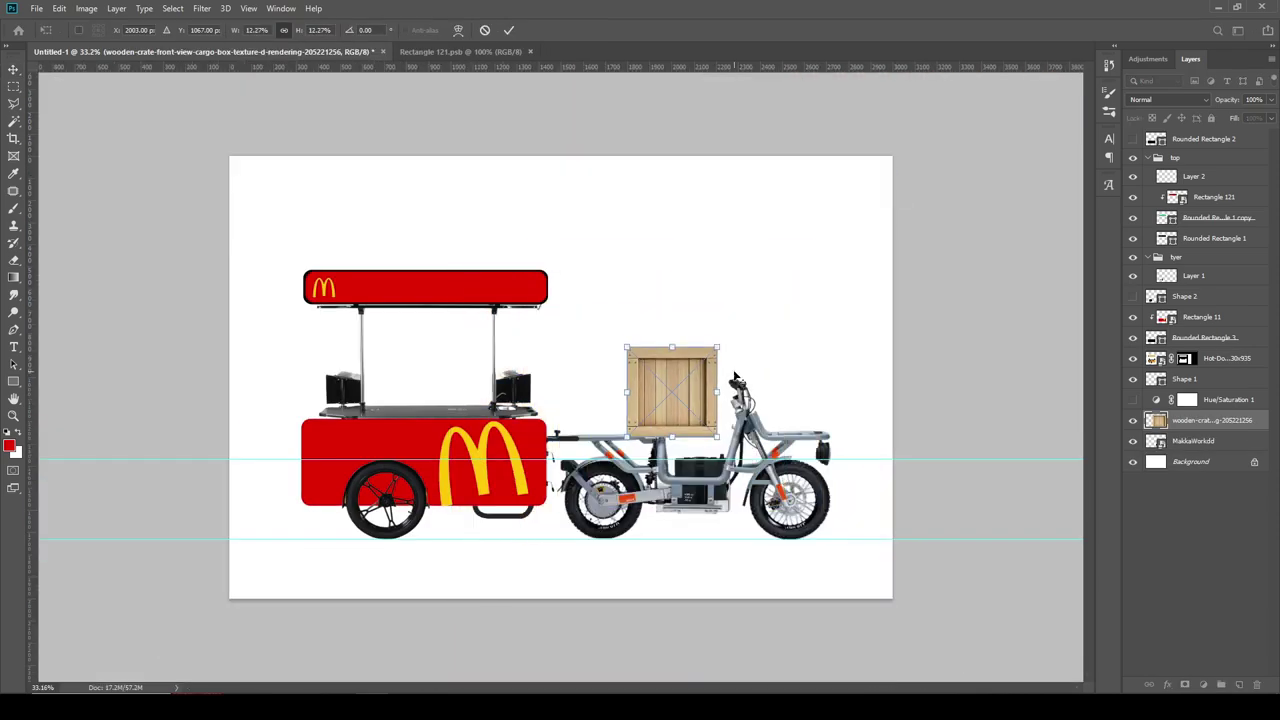
pyautogui.scroll(5, 743, 380)
pyautogui.moveTo(983, 360); pyautogui.dragTo(1025, 413)
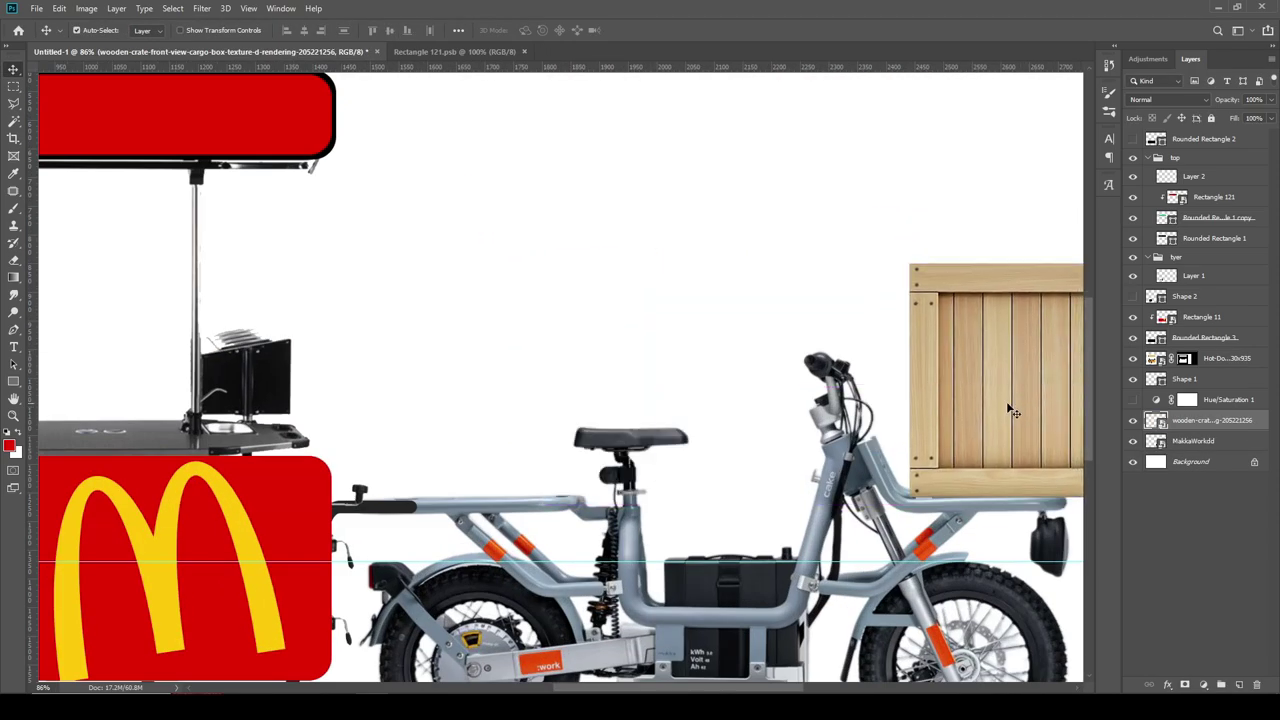
pyautogui.scroll(-1, 1000, 405)
pyautogui.scroll(-1, 930, 398)
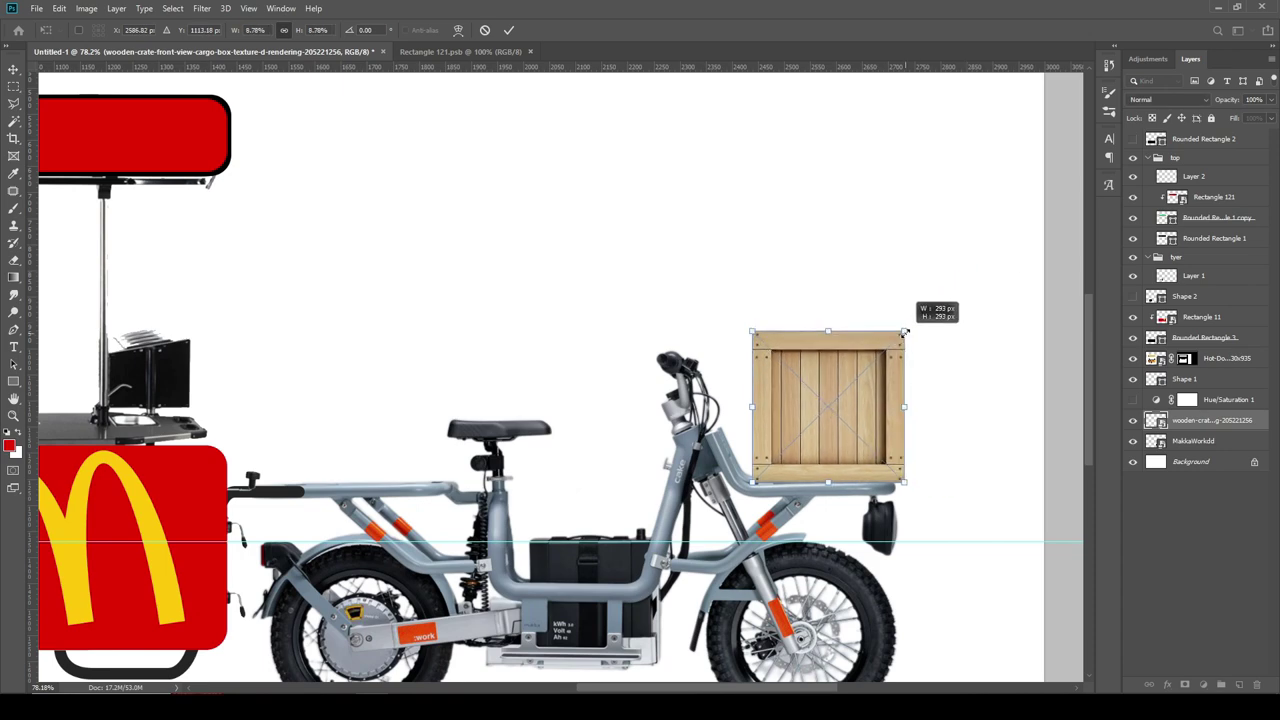
pyautogui.moveTo(973, 283); pyautogui.dragTo(889, 343)
pyautogui.press('Return')
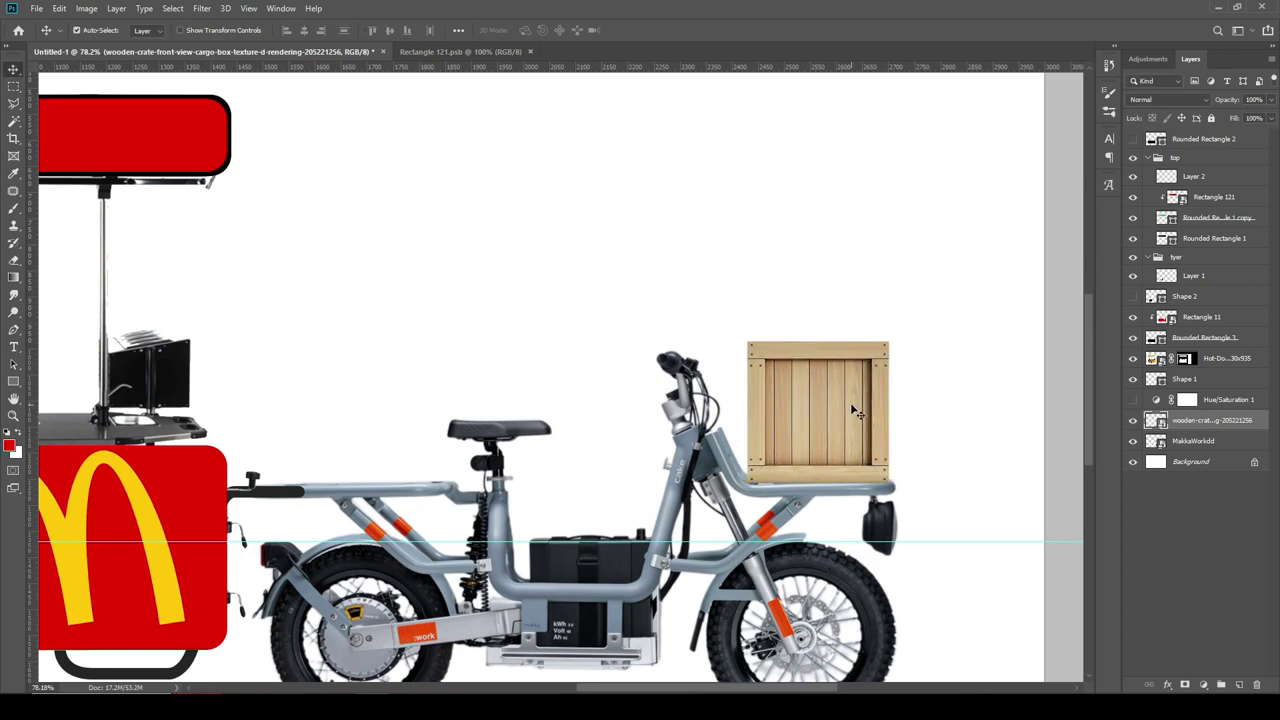
pyautogui.press('Right')
pyautogui.press('Right')
# - Tilt the crate slightly and draw a red rectangle, about 280 × 275 px, covering it
pyautogui.scroll(2, 890, 467)
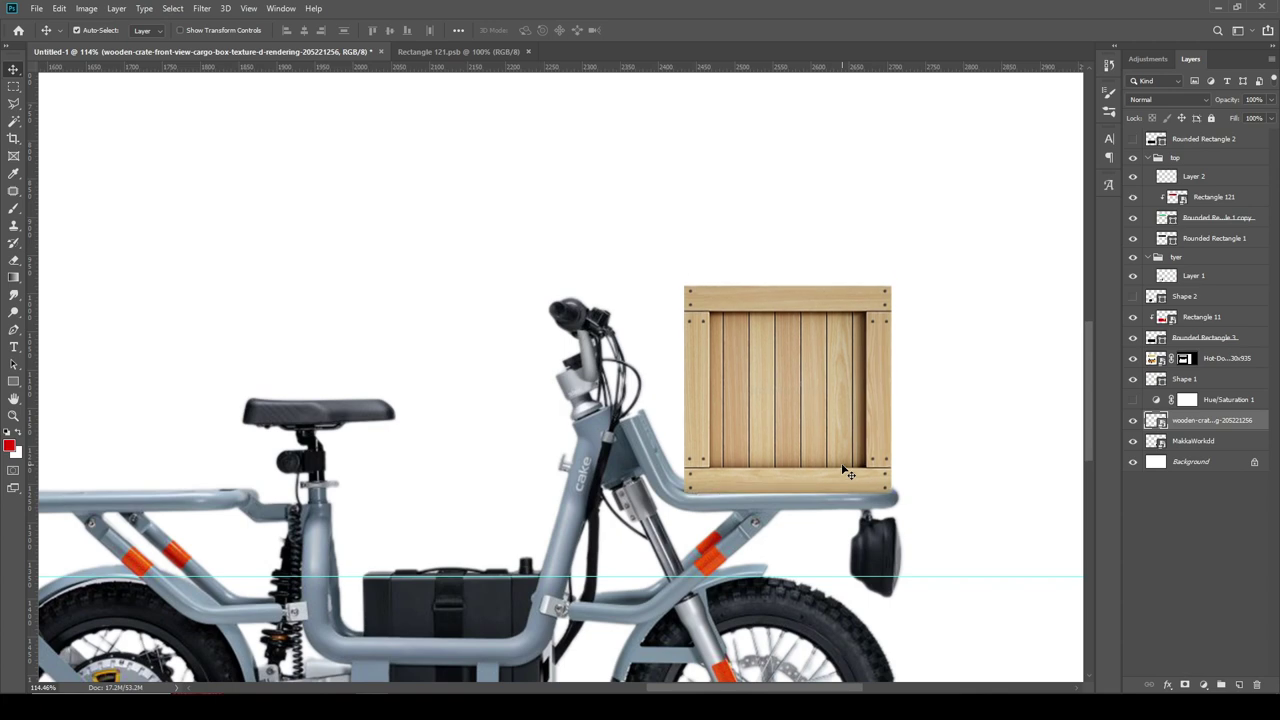
pyautogui.hotkey('ctrl', 't')
pyautogui.moveTo(898, 499); pyautogui.dragTo(895, 494)
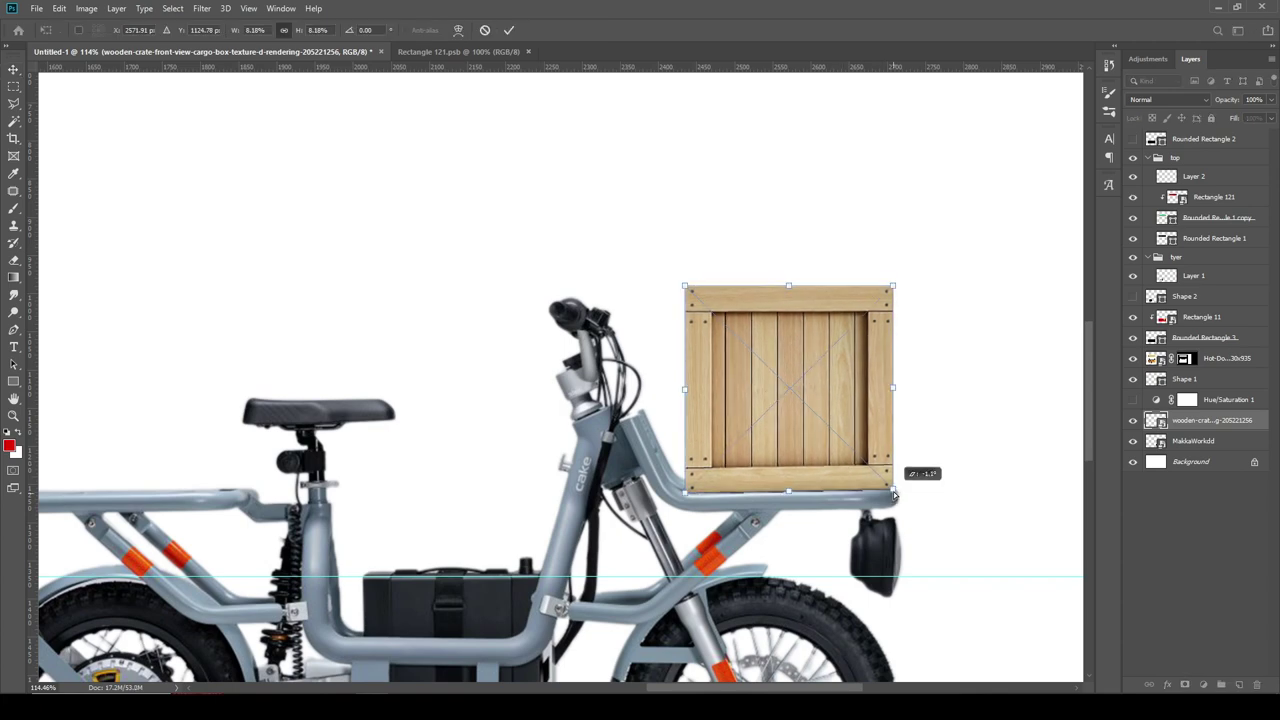
pyautogui.press('Return')
pyautogui.scroll(-3, 900, 571)
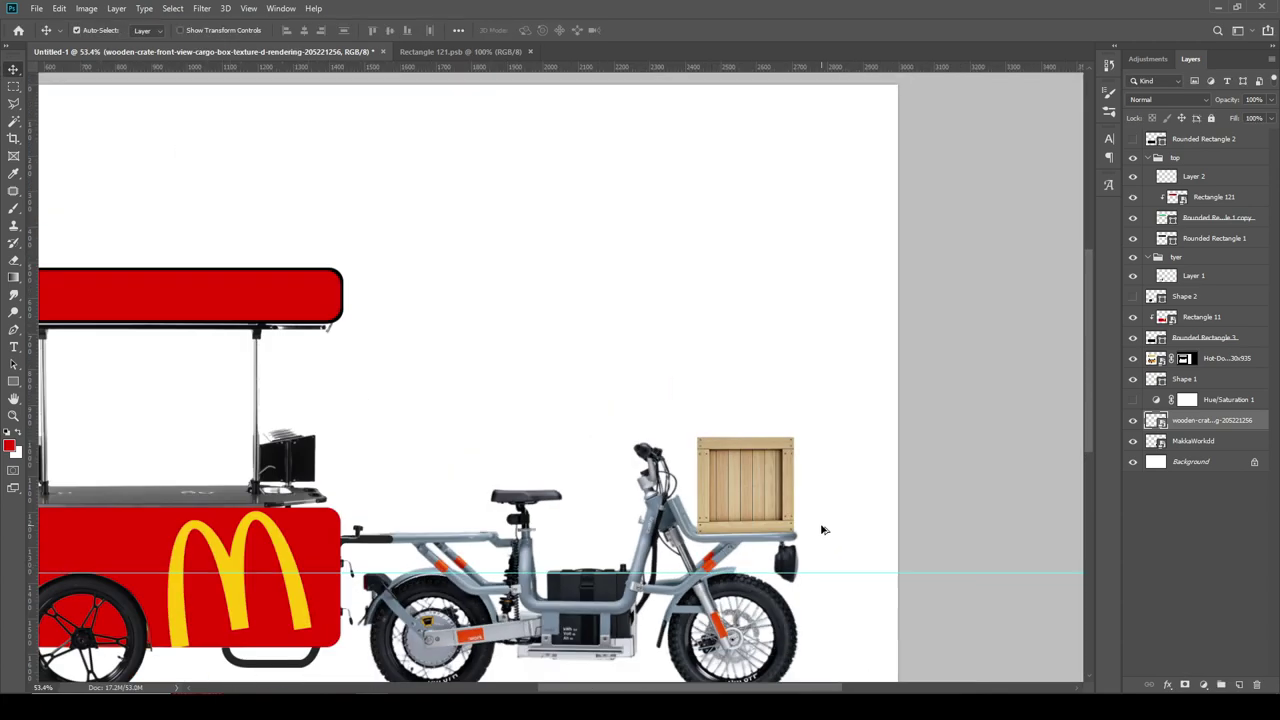
pyautogui.scroll(2, 823, 529)
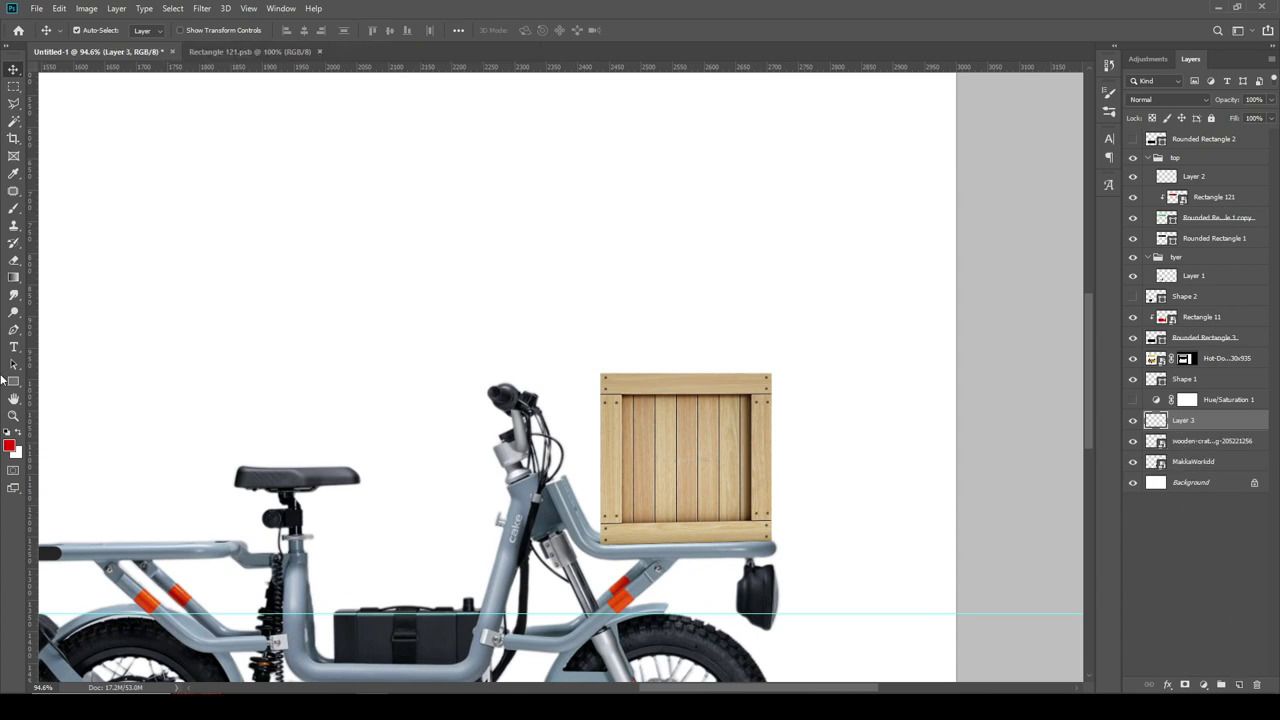
pyautogui.click(13, 381)
pyautogui.moveTo(596, 371); pyautogui.dragTo(773, 544)
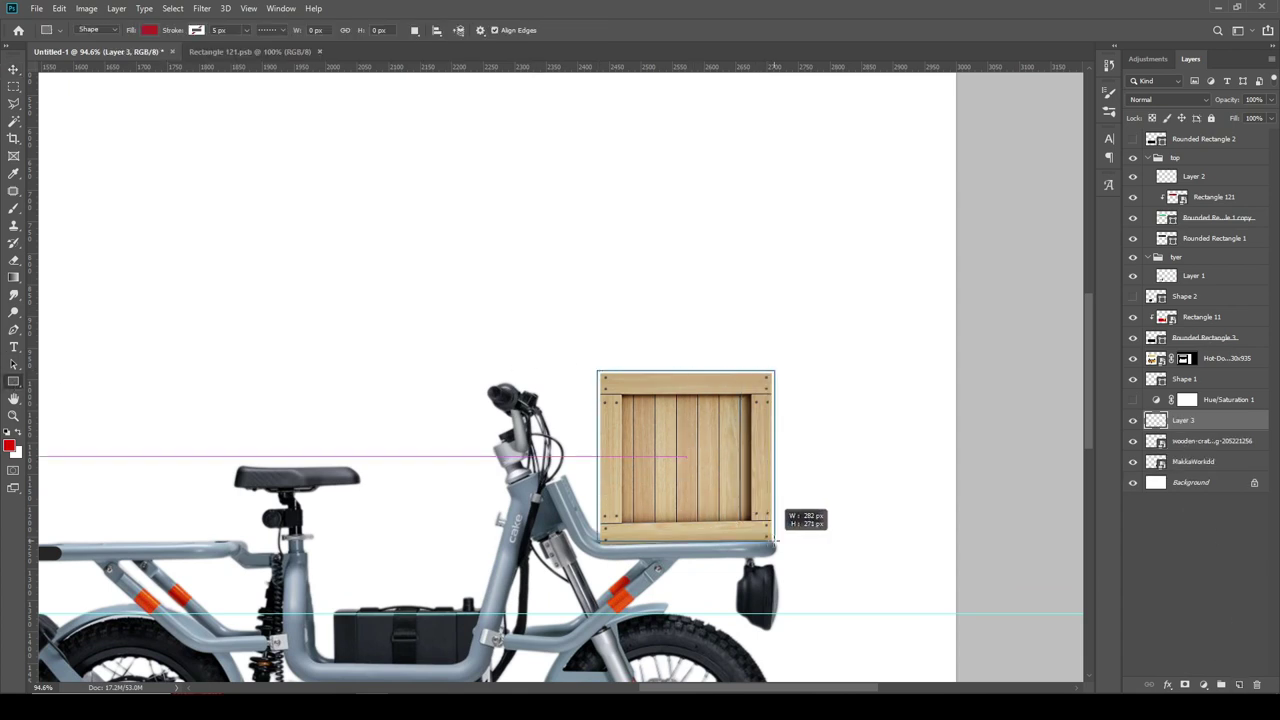
# - Convert the rectangle to a Smart Object and clip it to the crate layer
pyautogui.rightClick(1148, 424)
pyautogui.click(1100, 314)
pyautogui.rightClick(1166, 420)
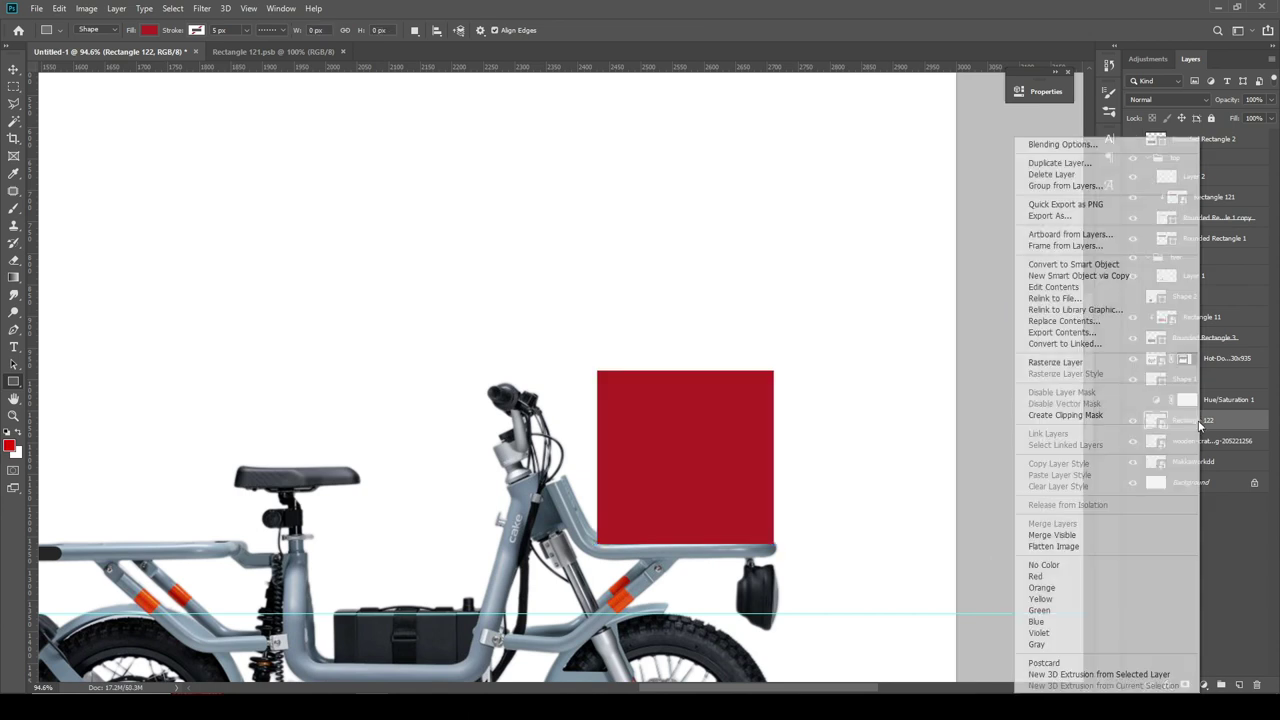
pyautogui.click(1096, 414)
pyautogui.click(1163, 100)
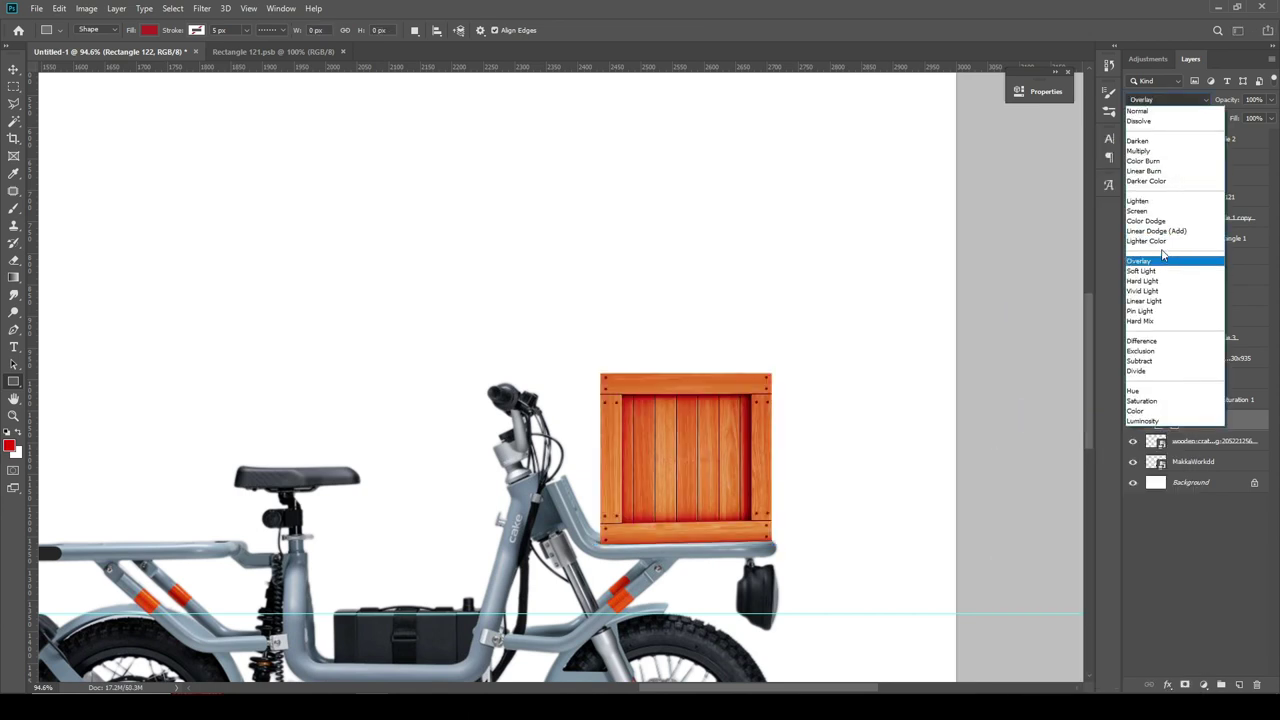
pyautogui.click(1208, 440)
# - Duplicate the wooden crate layer and move the copy above the red rectangle
pyautogui.click(1203, 441)
pyautogui.rightClick(1203, 441)
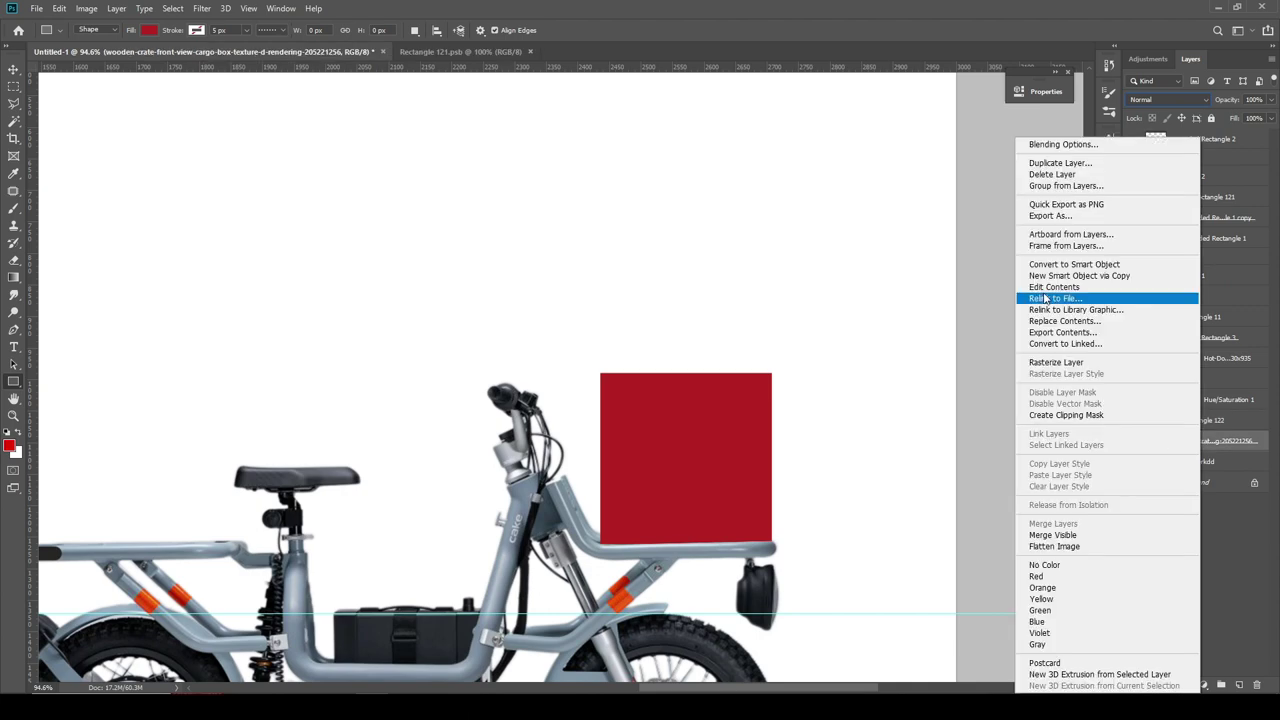
pyautogui.click(1057, 162)
pyautogui.press('Return')
pyautogui.moveTo(1200, 441); pyautogui.dragTo(1192, 426)
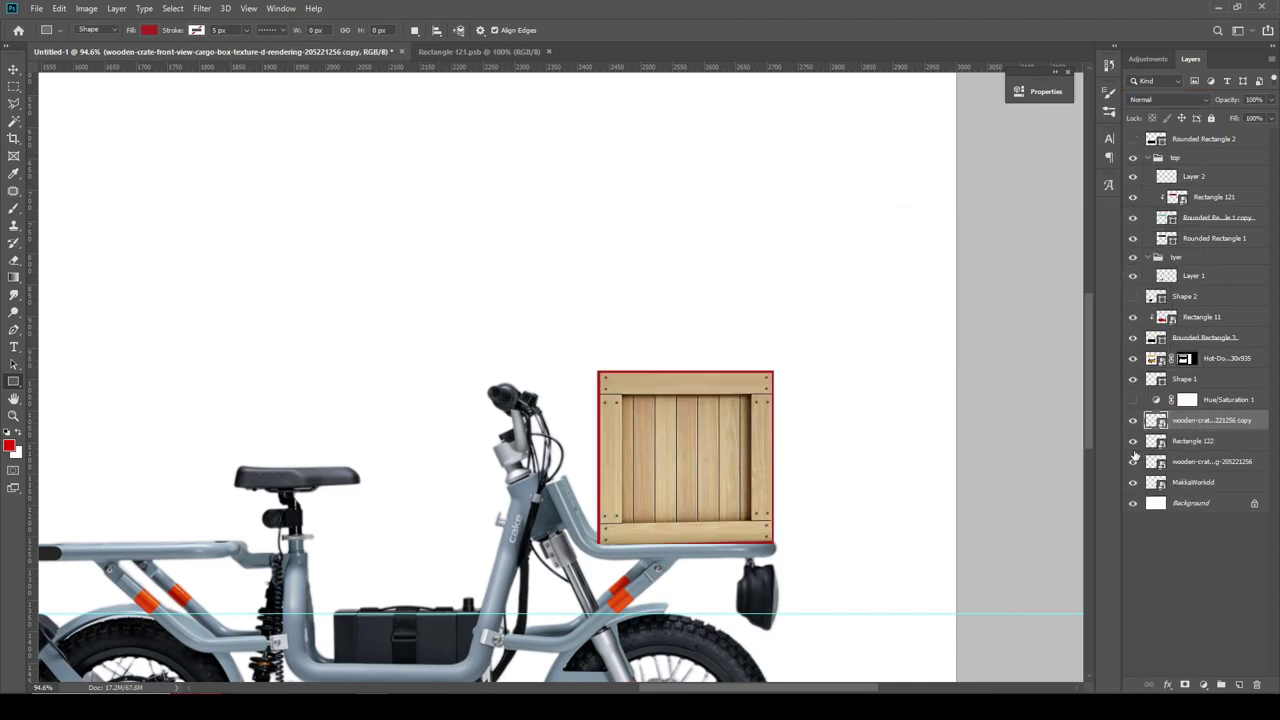
# - Clip Rectangle 122 to the crate below, leaving the crate copy's blend mode unchanged
pyautogui.click(1200, 441)
pyautogui.rightClick(1218, 441)
pyautogui.press('Escape')
pyautogui.rightClick(1218, 441)
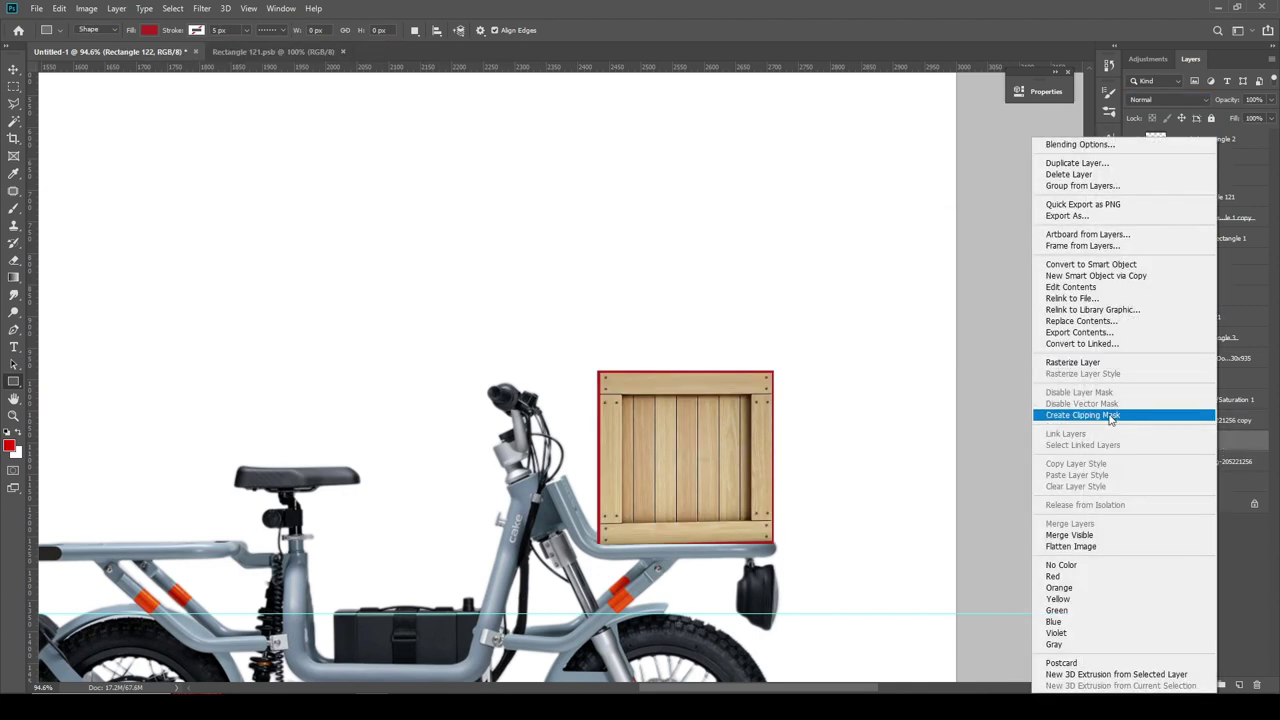
pyautogui.click(1110, 411)
pyautogui.click(1210, 420)
pyautogui.click(1165, 100)
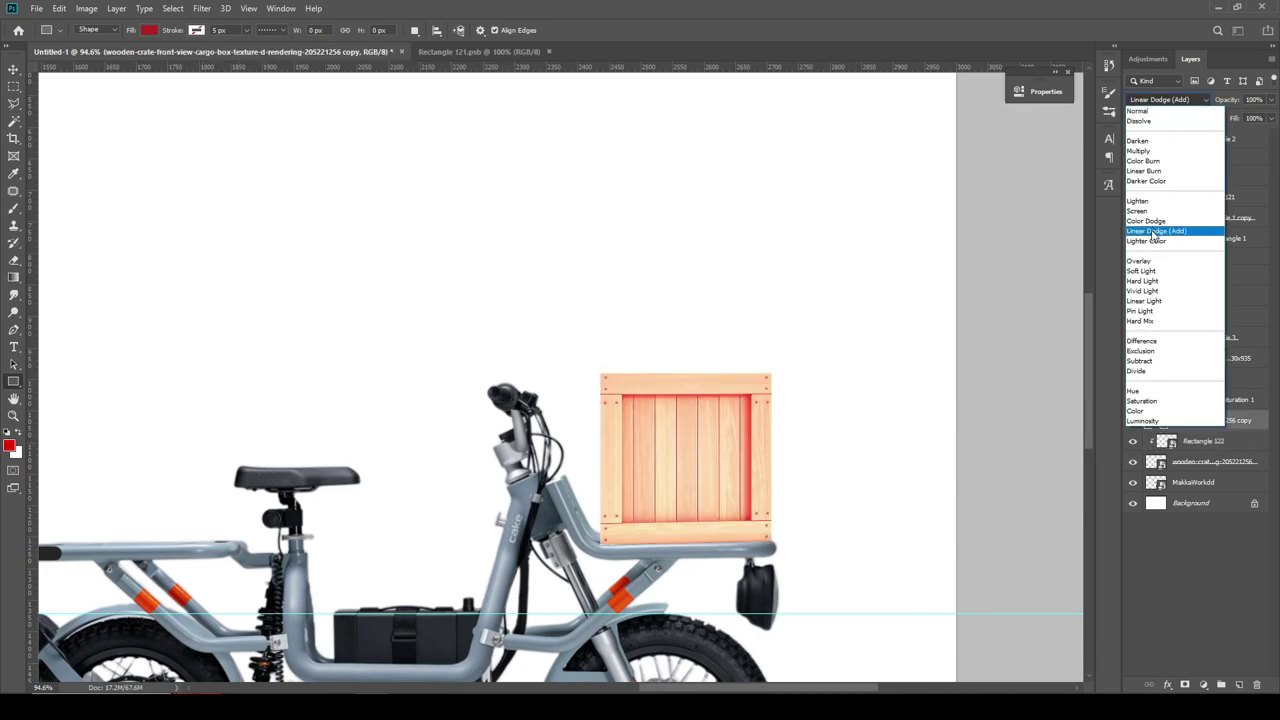
pyautogui.press('Escape')
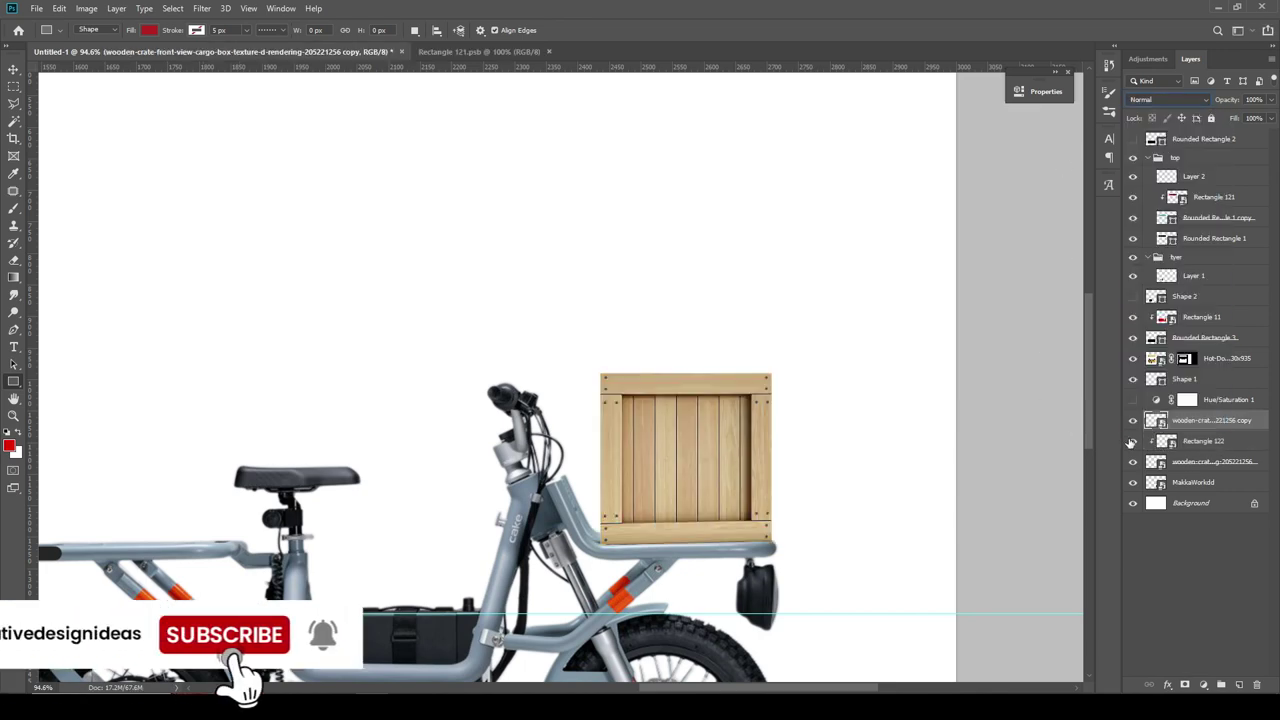
# - Place the McDonald's logo inside the Rectangle 122 smart object
pyautogui.doubleClick(1166, 441)
pyautogui.hotkey('alt', 'Tab')
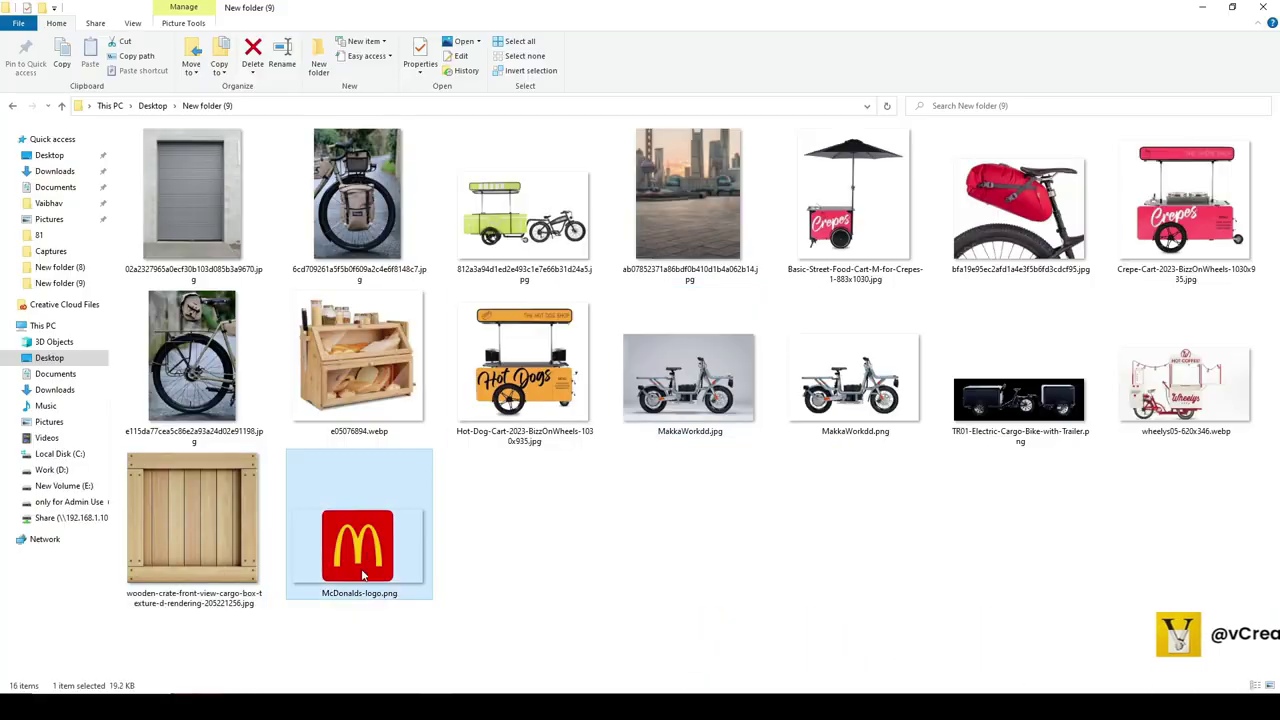
pyautogui.moveTo(349, 514); pyautogui.dragTo(538, 293)
pyautogui.press('Return')
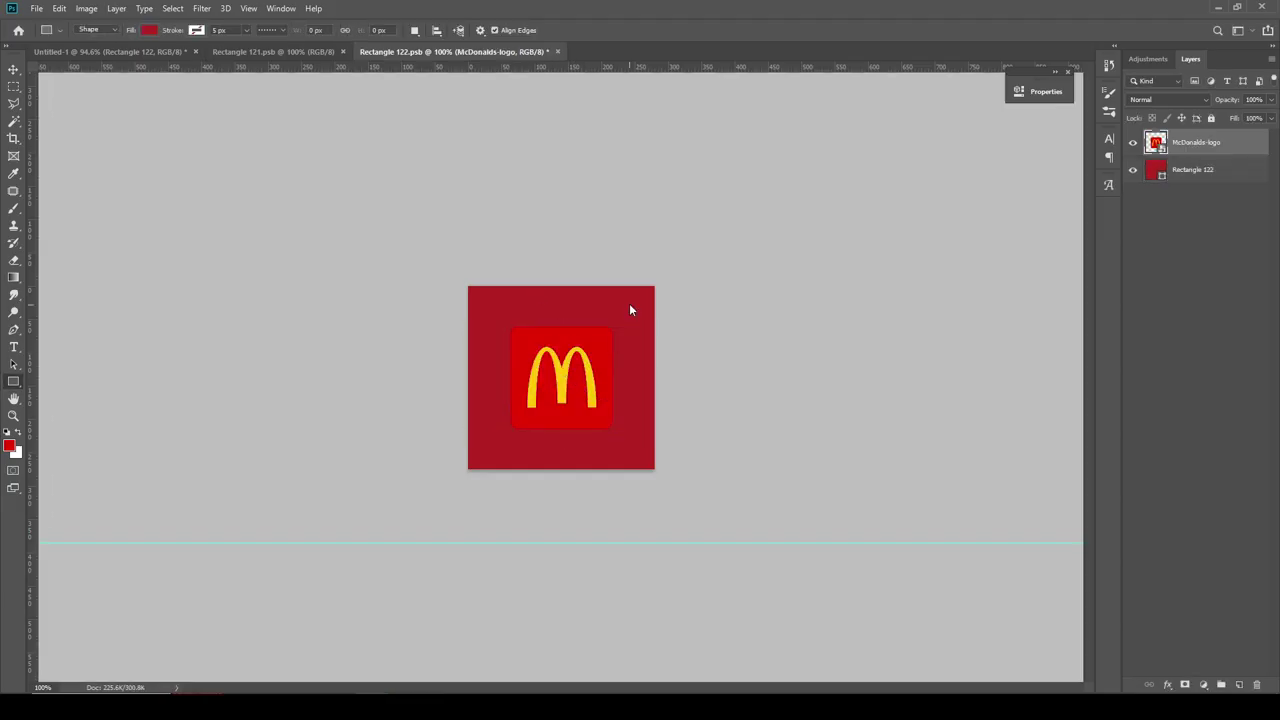
# - Fill the smart object bright red and enlarge the logo to fill the square
pyautogui.press('v')
pyautogui.click(10, 447)
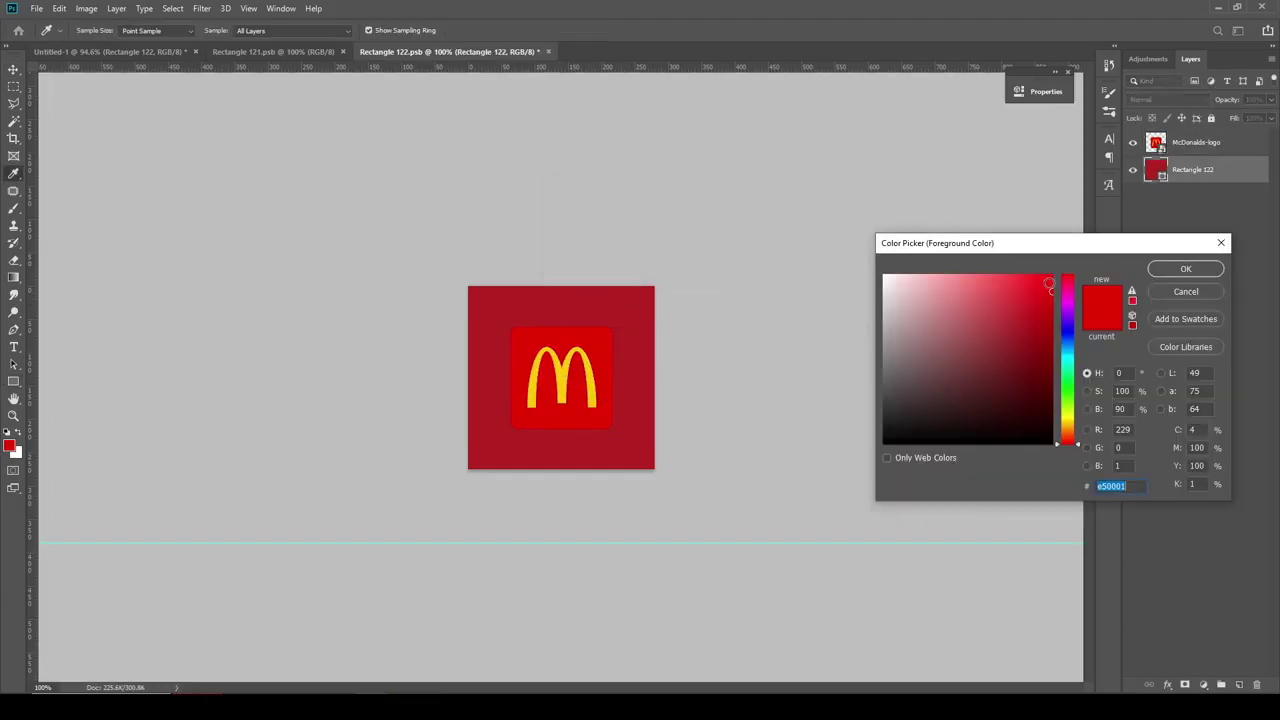
pyautogui.click(1186, 272)
pyautogui.hotkey('alt', 'BackSpace')
pyautogui.click(1195, 142)
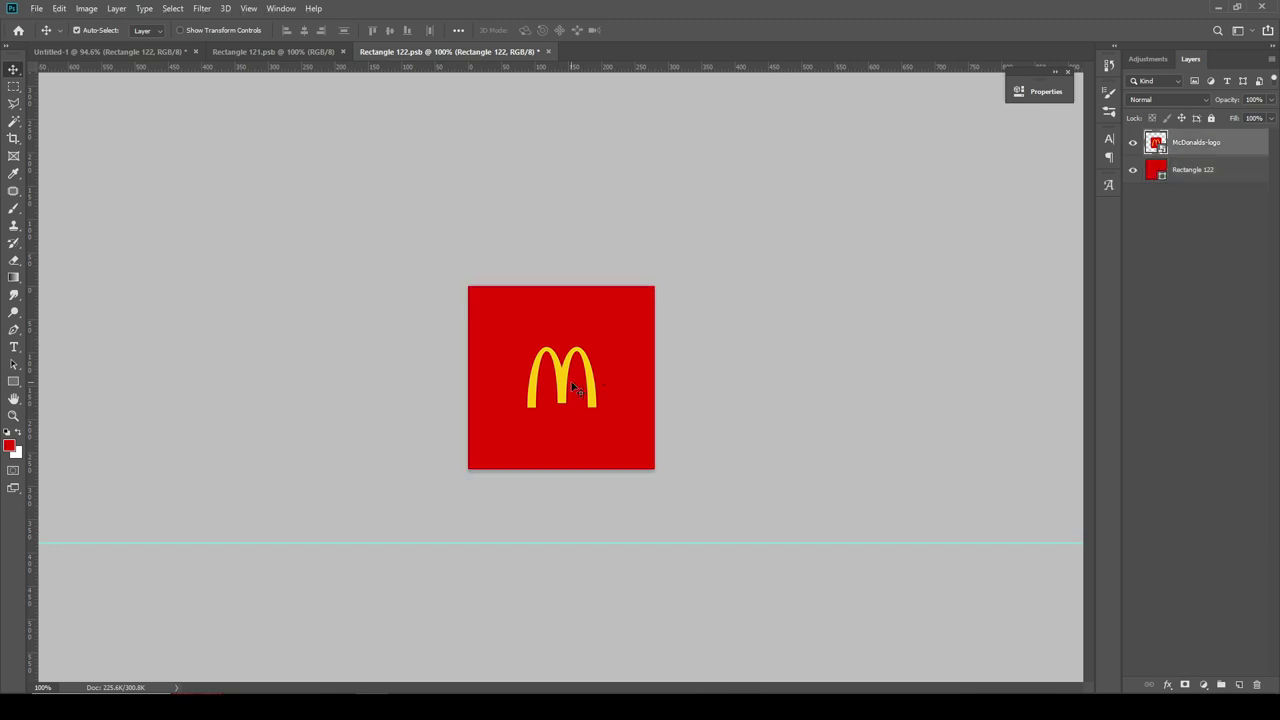
pyautogui.hotkey('ctrl', 't')
pyautogui.moveTo(656, 325)
pyautogui.mouseDown()
pyautogui.moveTo(750, 272)
pyautogui.moveTo(766, 240)
pyautogui.mouseUp()
pyautogui.press('Return')
# - Show the crate copy and set its blend mode to Multiply over the red logo
pyautogui.click(150, 51)
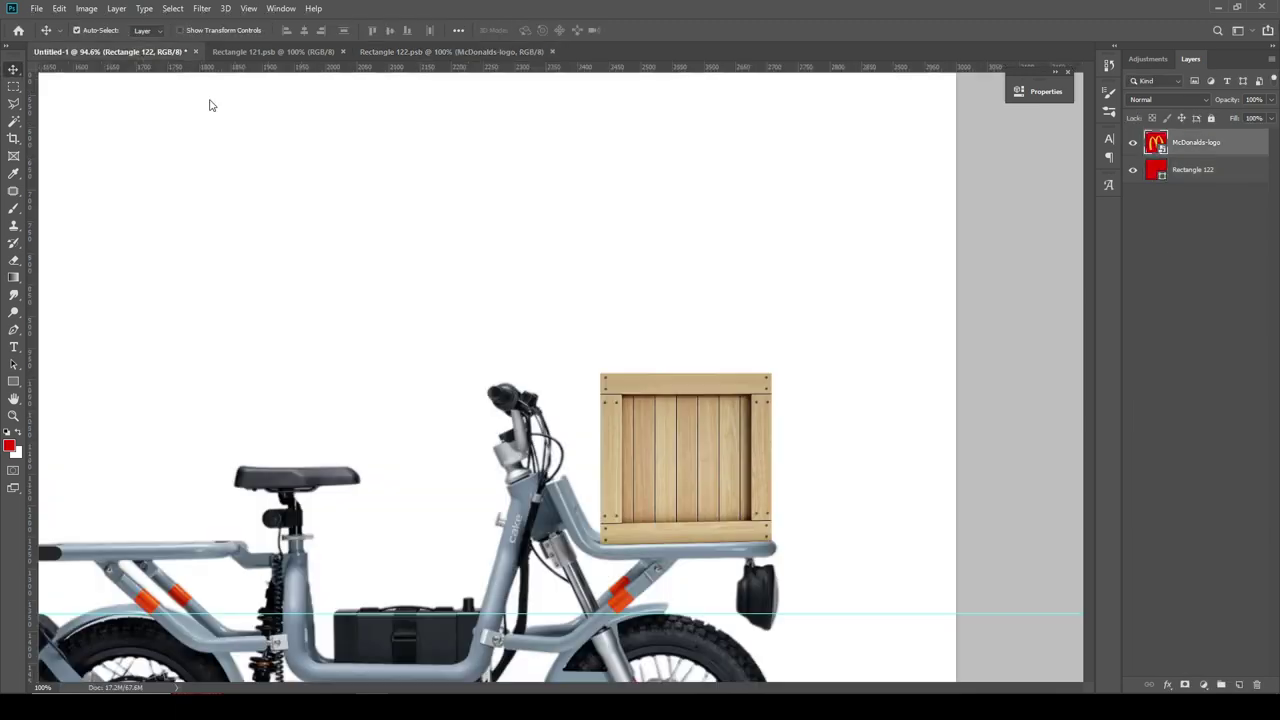
pyautogui.click(1134, 424)
pyautogui.click(1210, 420)
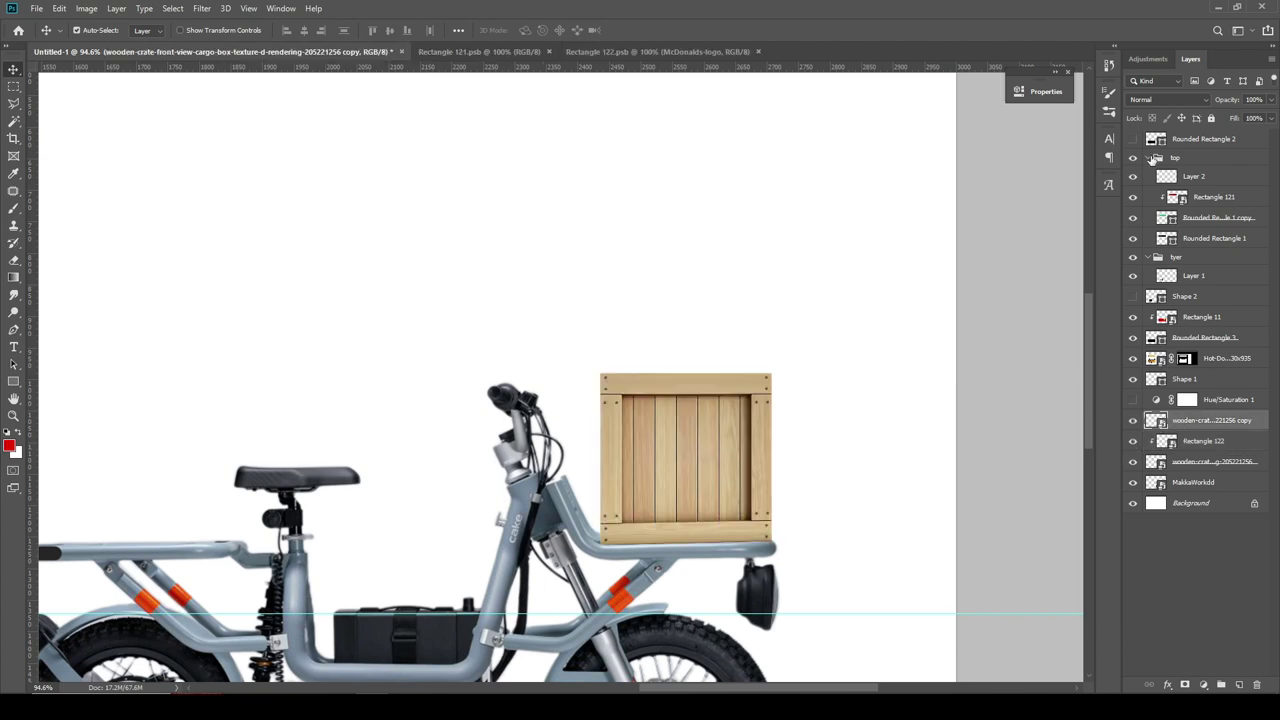
pyautogui.click(1168, 99)
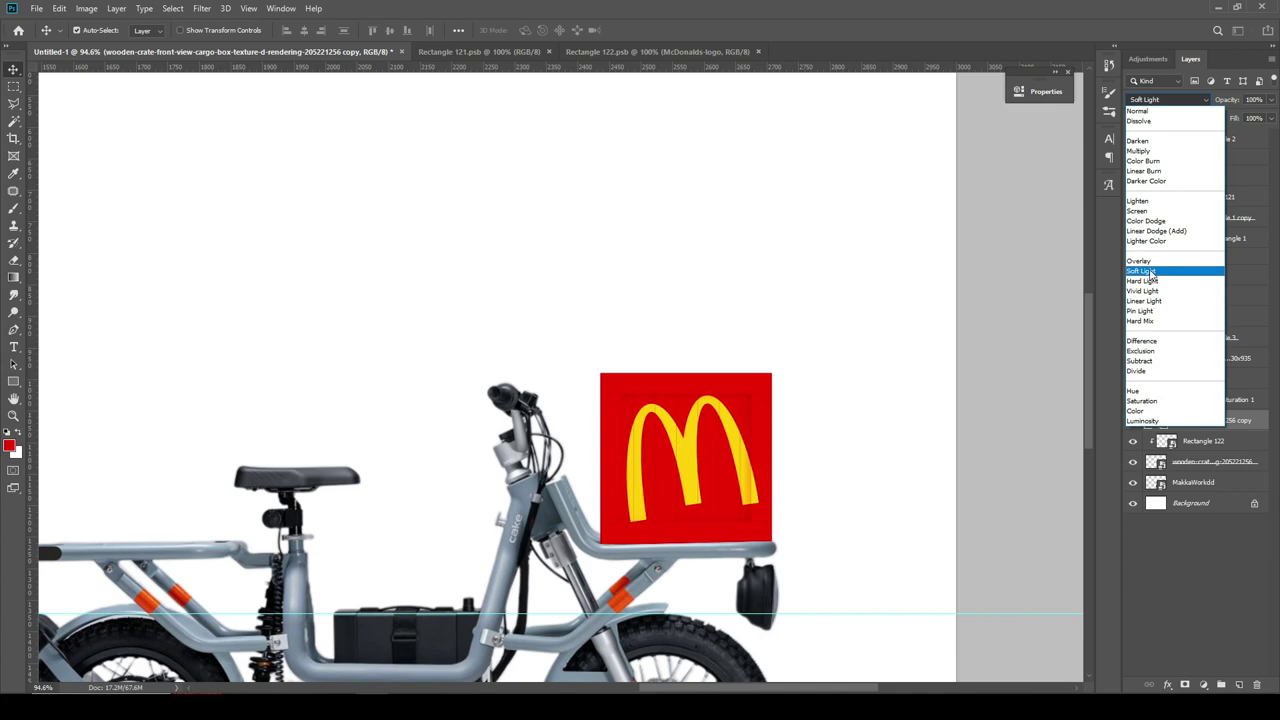
pyautogui.click(1138, 151)
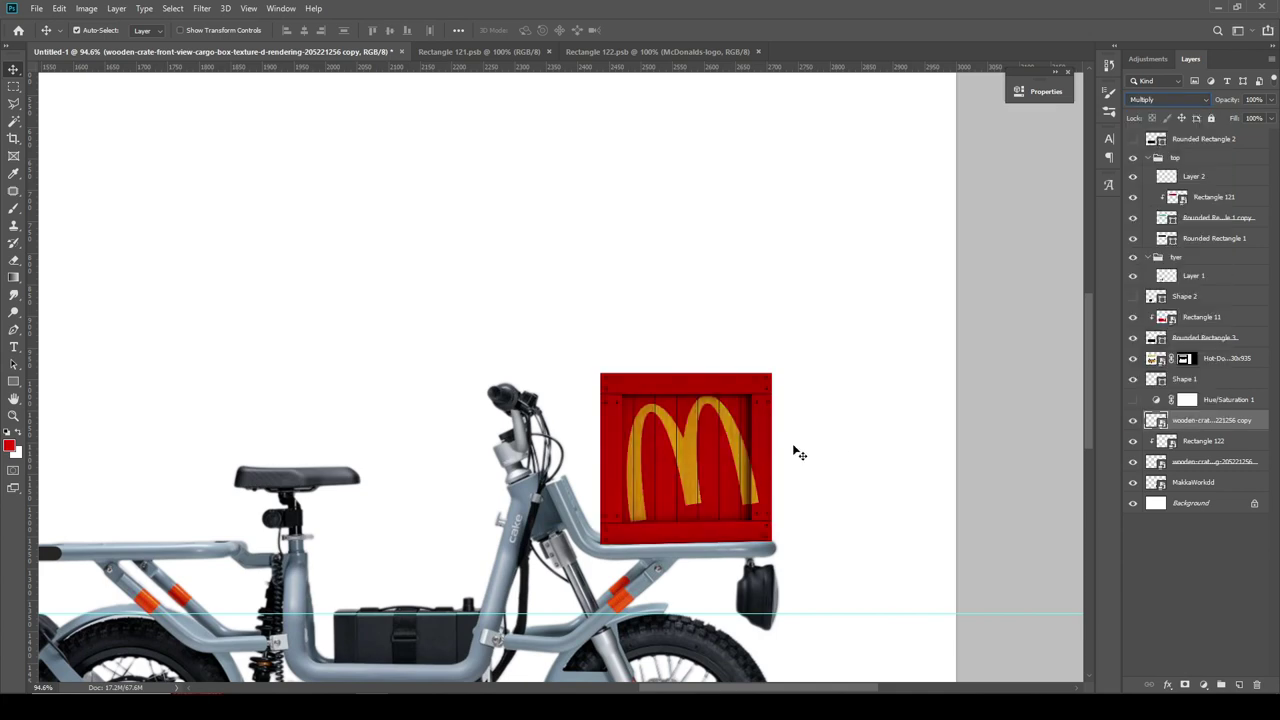
pyautogui.click(888, 477)
# - Group the three crate layers together
pyautogui.scroll(3, 771, 486)
pyautogui.scroll(1, 752, 463)
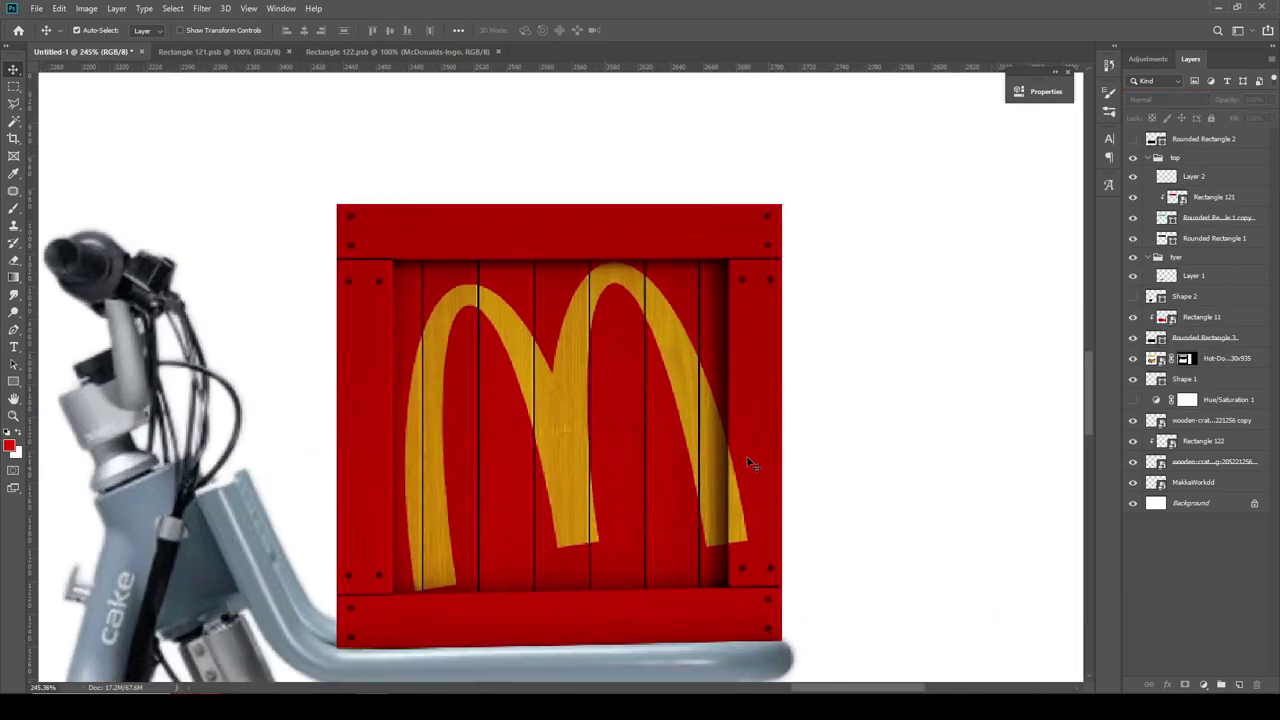
pyautogui.click(1190, 441)
pyautogui.keyDown('shift'); pyautogui.click(1176, 421); pyautogui.keyUp('shift')
pyautogui.hotkey('ctrl', 'g')
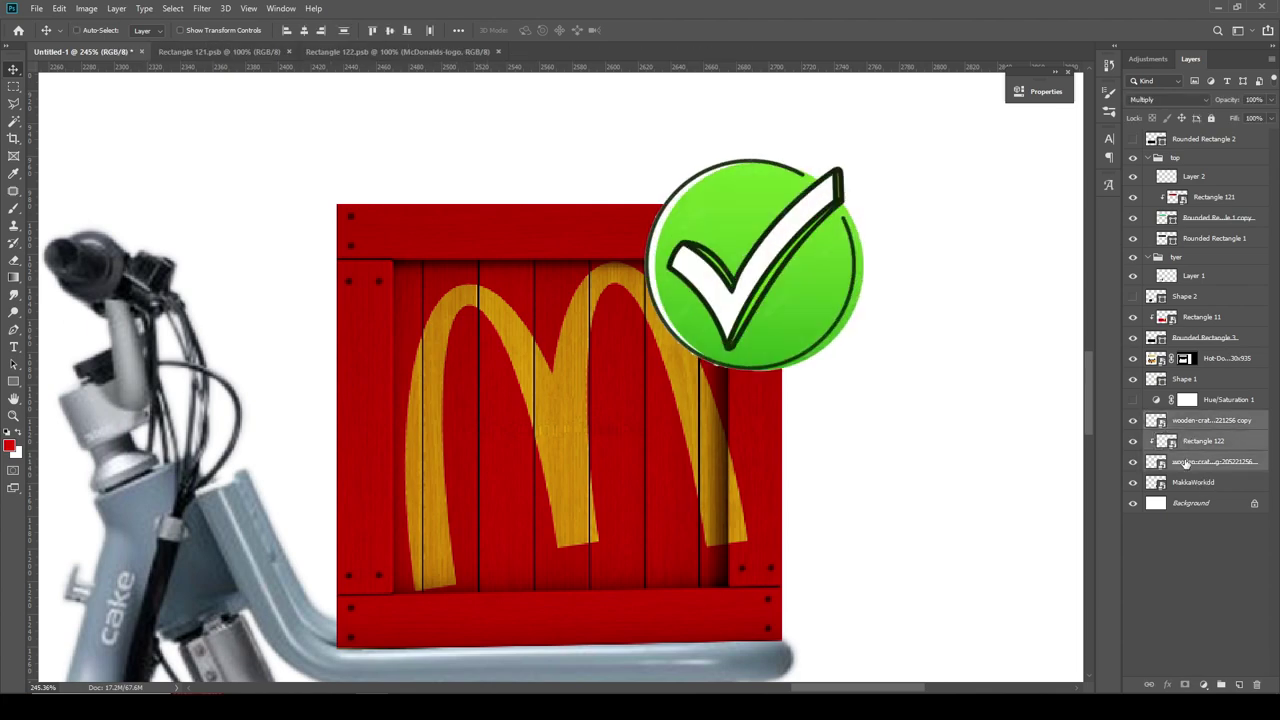
# - Name the new group 'box' and move it to the top of the layer stack
pyautogui.write('box')
pyautogui.press('Return')
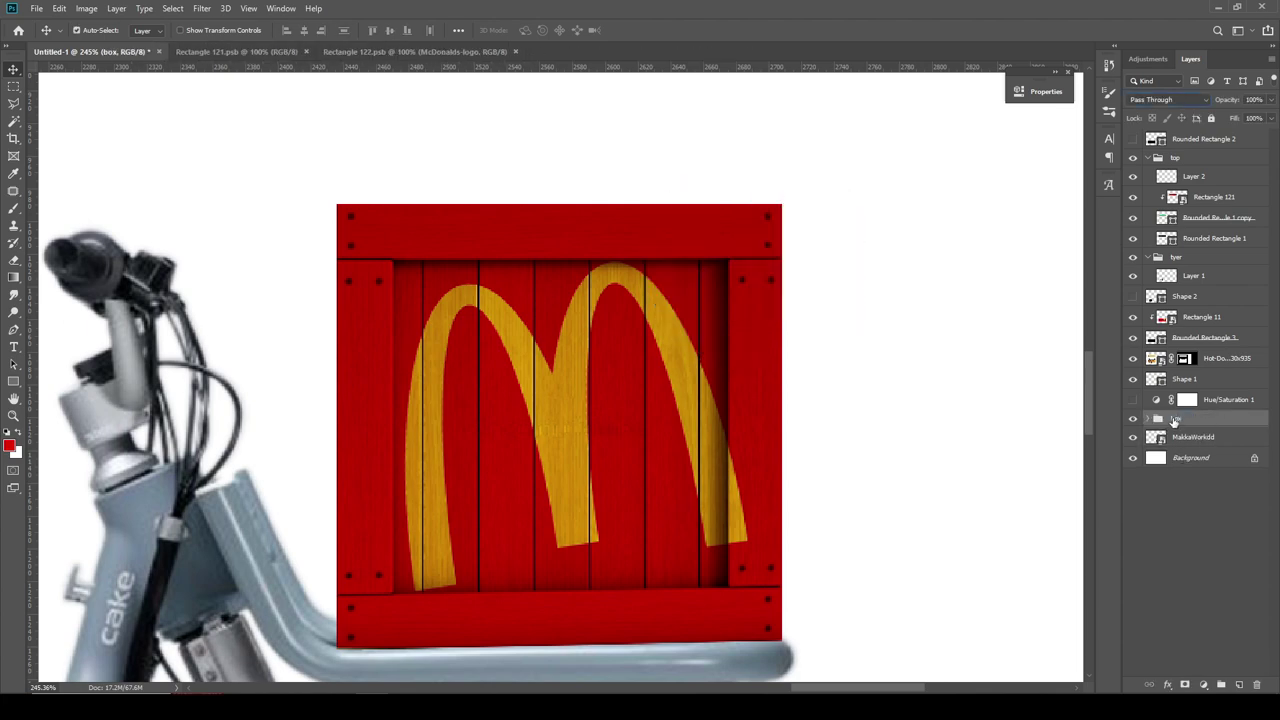
pyautogui.moveTo(1165, 418); pyautogui.dragTo(1218, 151)
# - Group Rectangle 11 and Rounded Rectangle 3 as 'bottom' and delete the hidden Shape 2 layer
pyautogui.click(1147, 176)
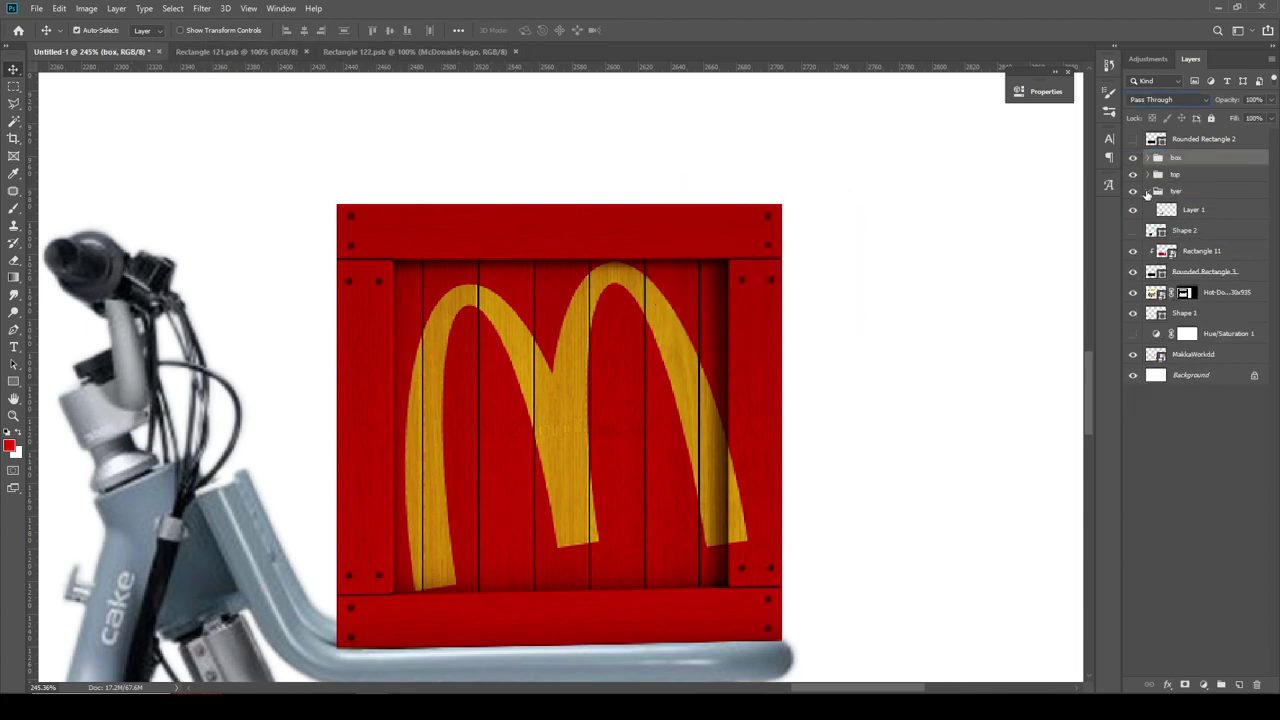
pyautogui.click(1147, 191)
pyautogui.scroll(-5, 913, 390)
pyautogui.scroll(2, 940, 374)
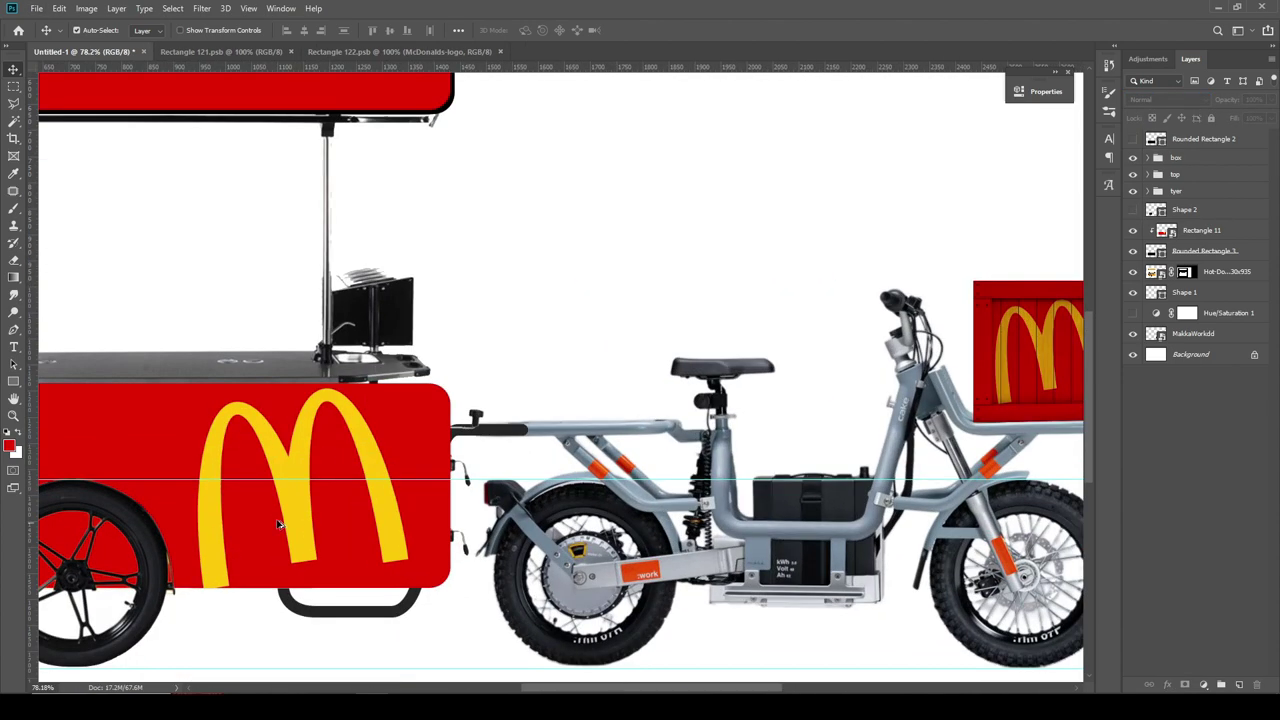
pyautogui.click(1200, 230)
pyautogui.keyDown('shift'); pyautogui.click(1210, 251); pyautogui.keyUp('shift')
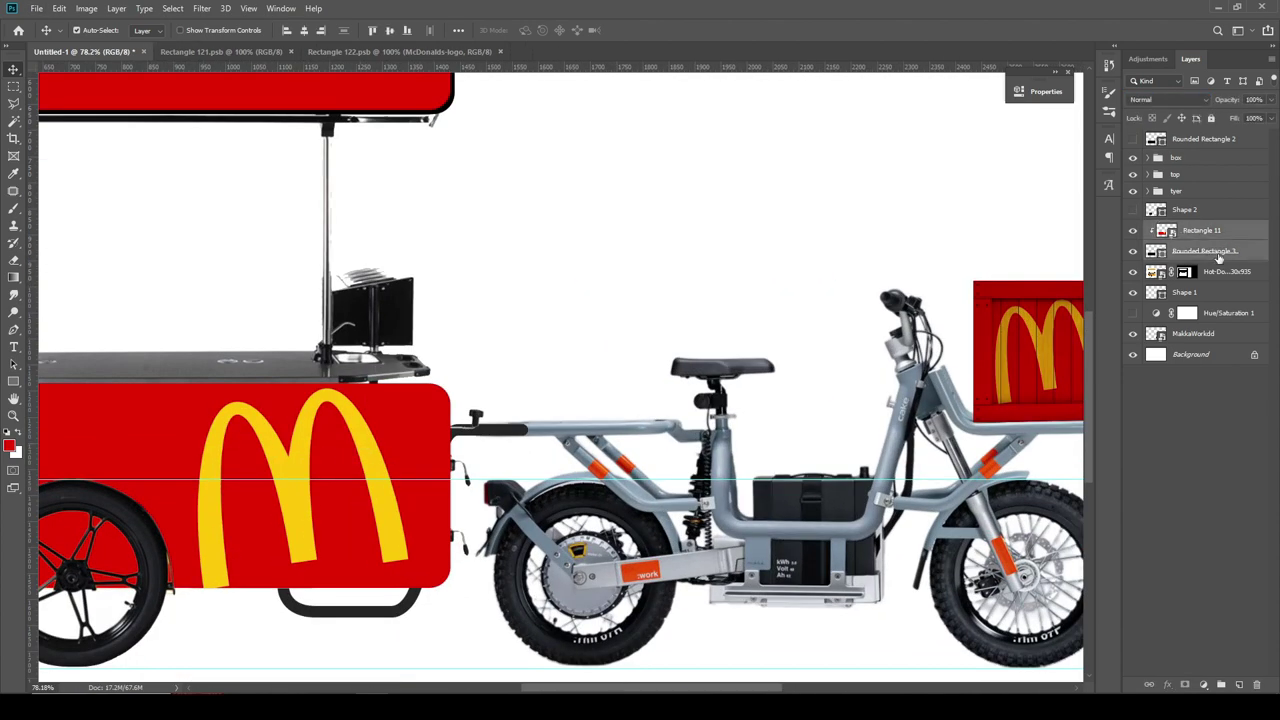
pyautogui.hotkey('ctrl', 'g')
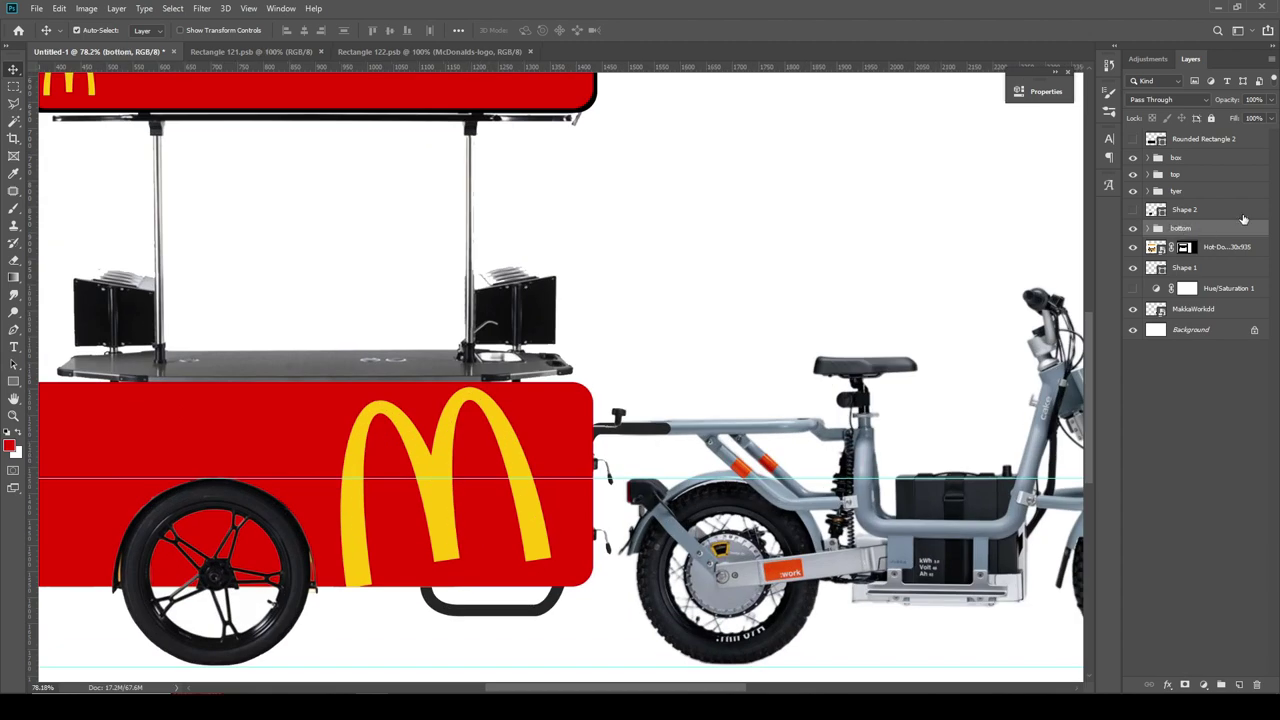
pyautogui.moveTo(1240, 212); pyautogui.dragTo(1168, 231)
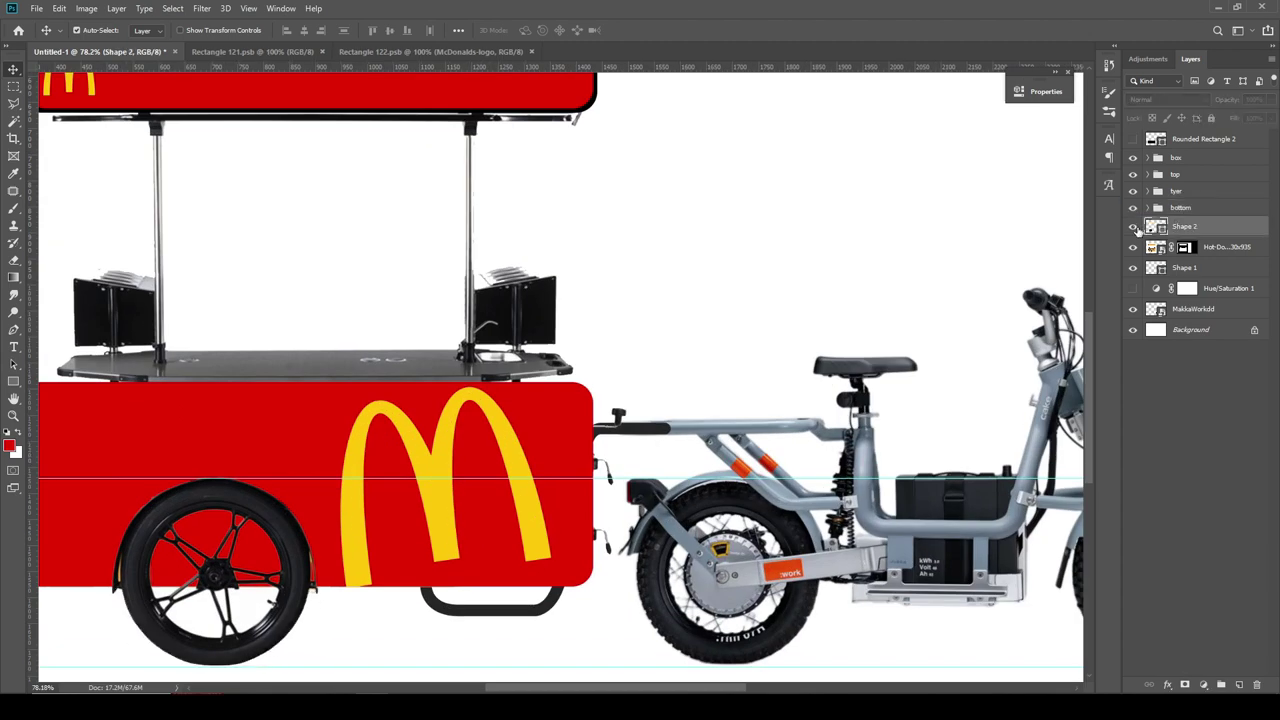
pyautogui.press('Delete')
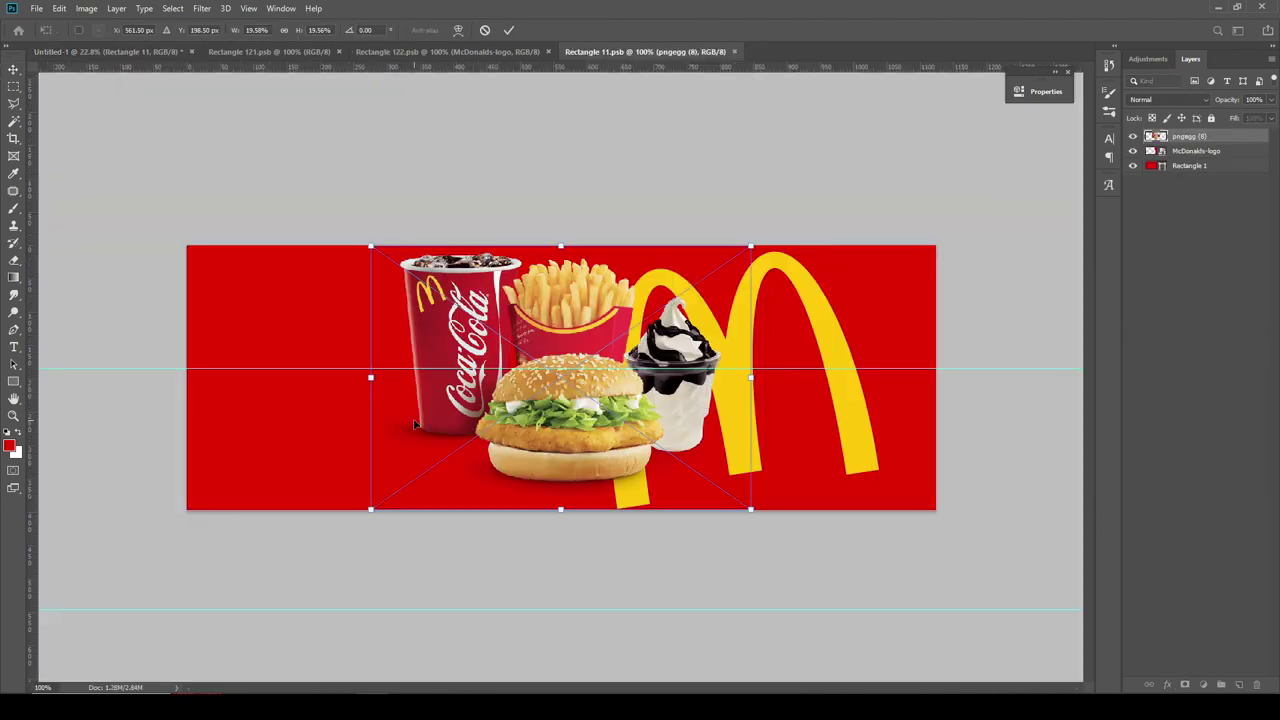
# - Shift the food image left and enlarge it slightly on the panel
pyautogui.moveTo(414, 423); pyautogui.dragTo(408, 400)
pyautogui.moveTo(580, 262); pyautogui.dragTo(589, 258)
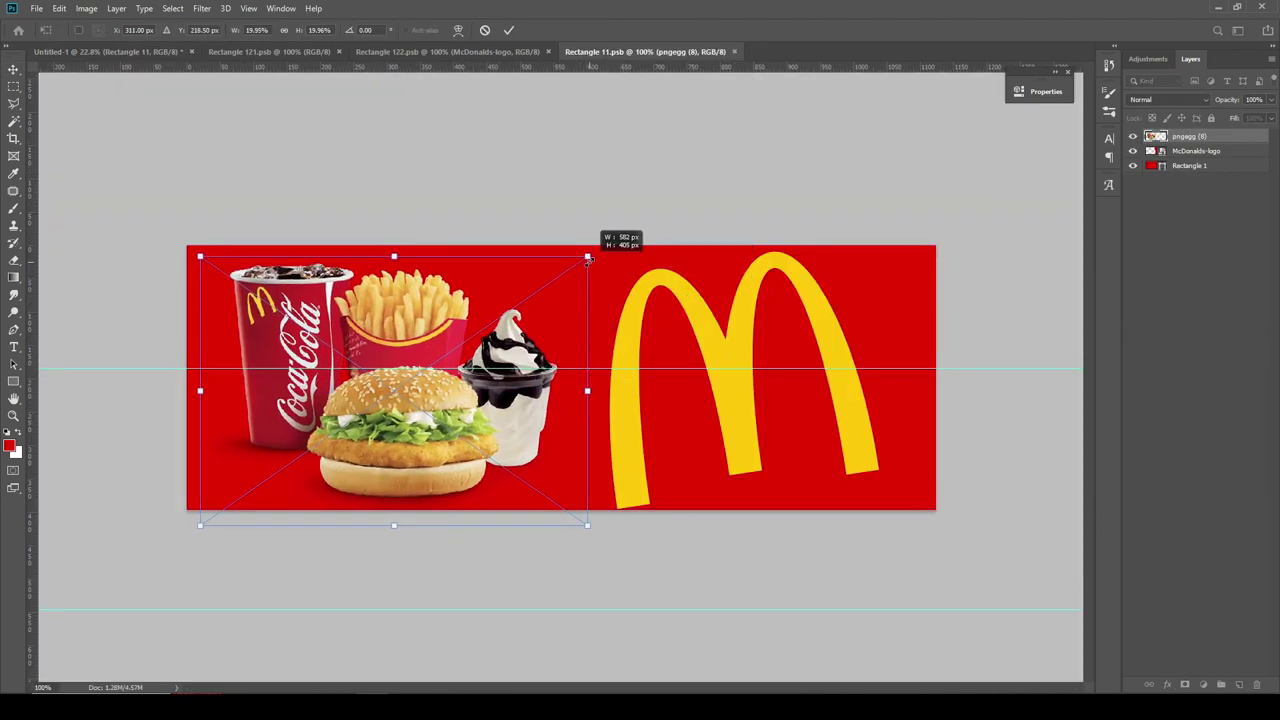
pyautogui.press('Return')
pyautogui.click(425, 567)
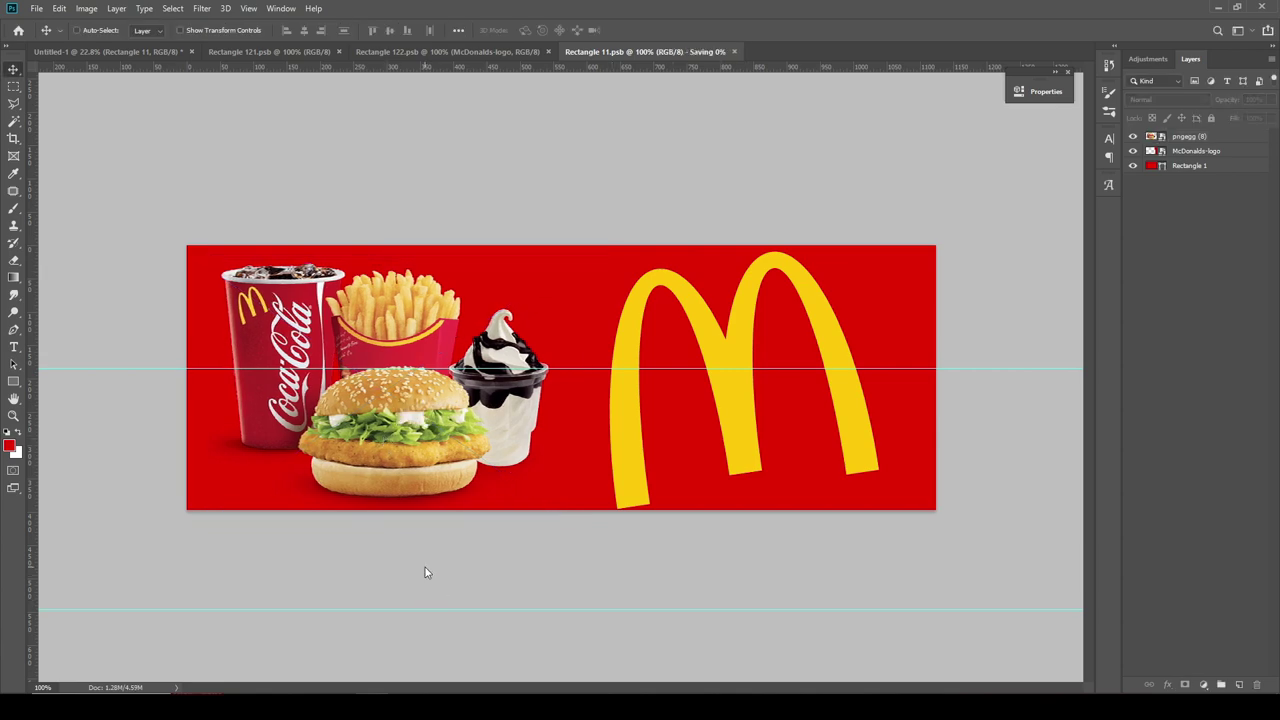
# - Arrange the panel with the food image on the right and yellow M on the left, then save
pyautogui.click(171, 52)
pyautogui.scroll(3, 476, 428)
pyautogui.scroll(2, 355, 523)
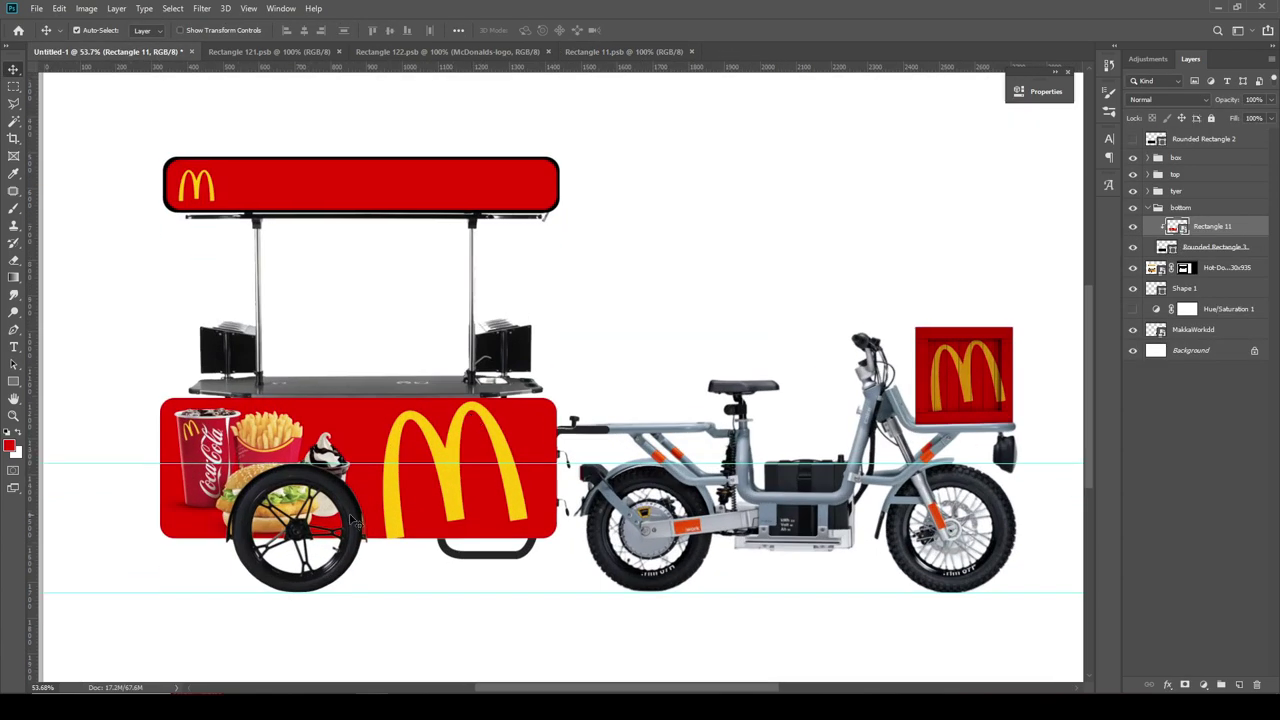
pyautogui.scroll(2, 252, 532)
pyautogui.scroll(2, 252, 532)
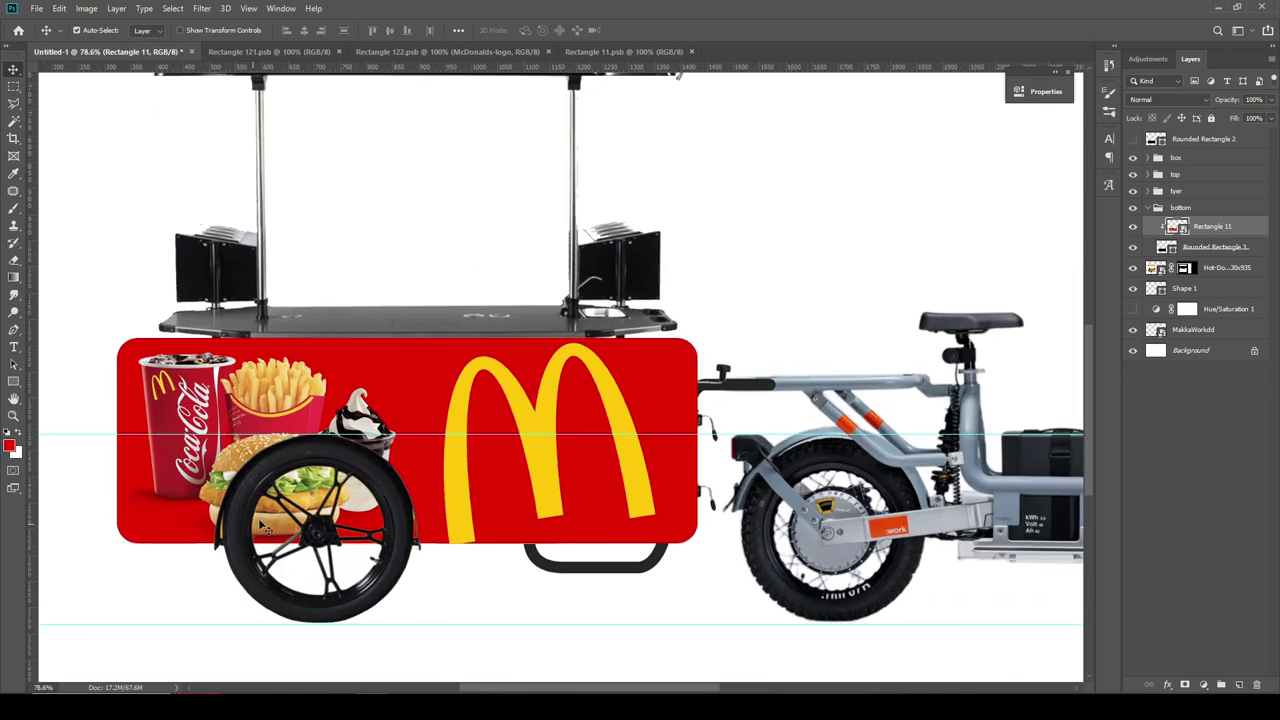
pyautogui.click(591, 55)
pyautogui.moveTo(300, 420); pyautogui.dragTo(700, 420)
pyautogui.moveTo(614, 458); pyautogui.dragTo(227, 458)
pyautogui.moveTo(761, 441); pyautogui.dragTo(741, 441)
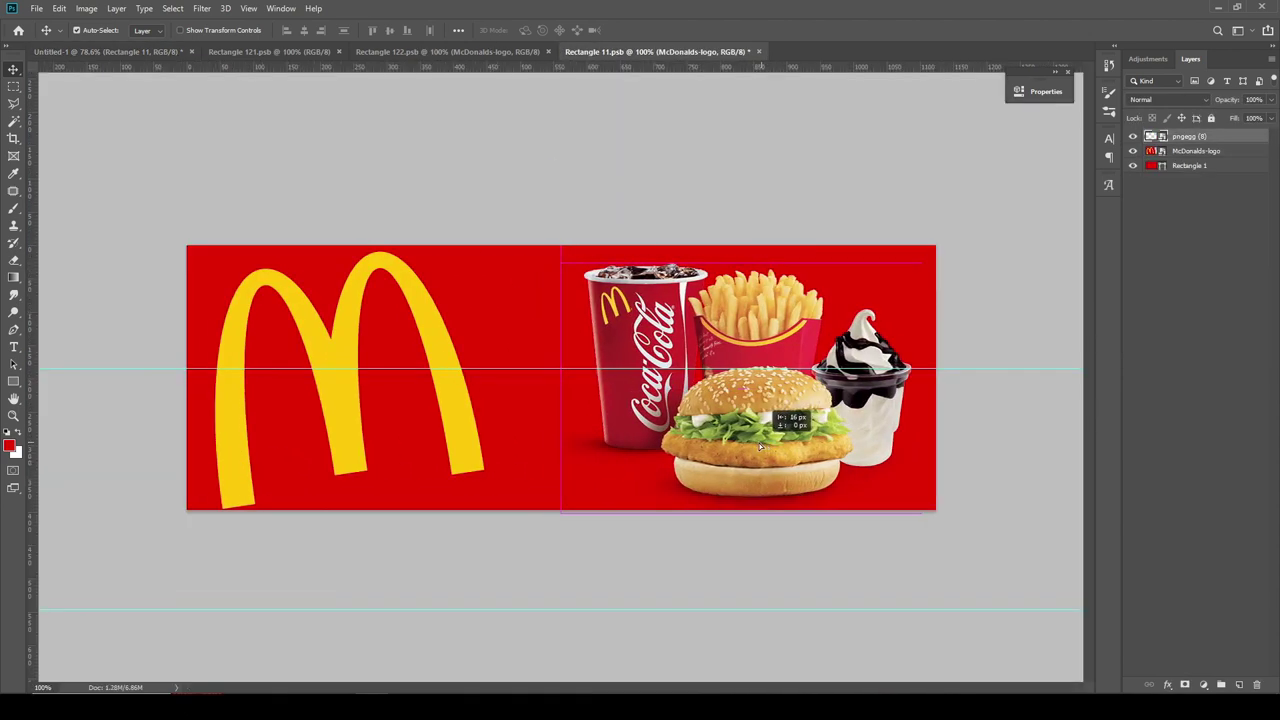
pyautogui.hotkey('ctrl', 's')
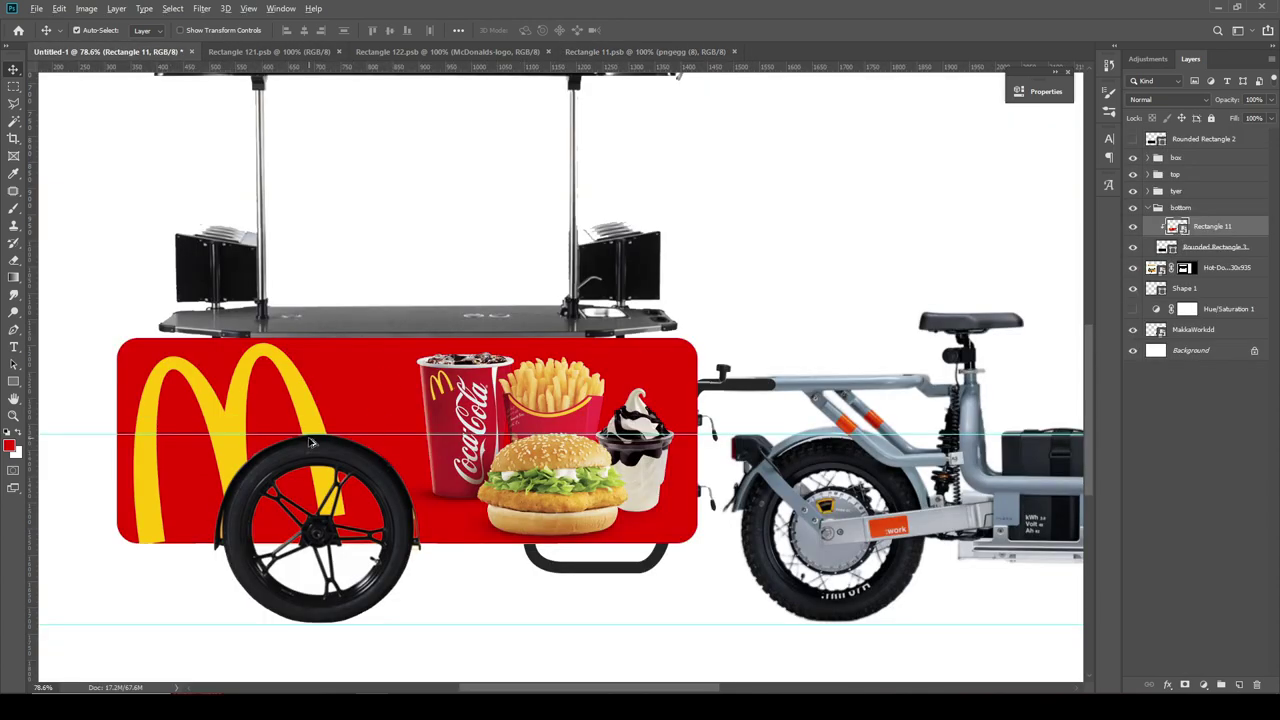
# - Shrink the food image and nudge it slightly down
pyautogui.hotkey('ctrl', 't')
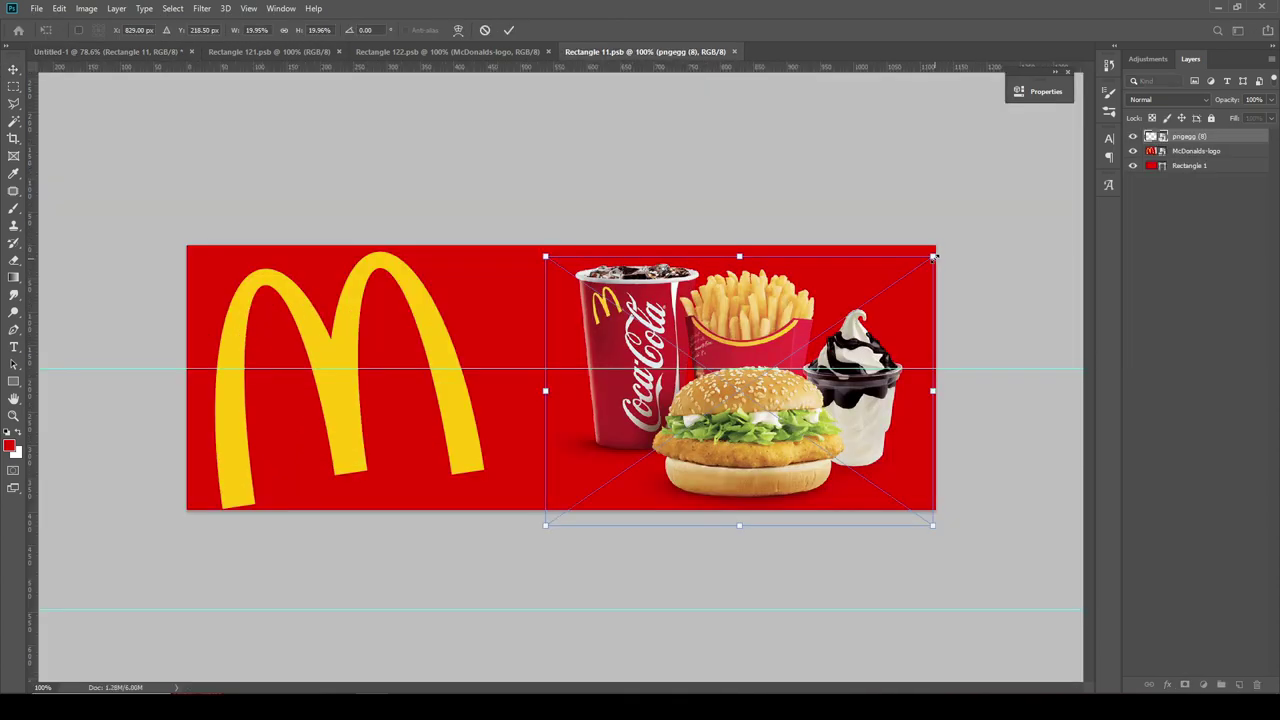
pyautogui.moveTo(934, 248); pyautogui.dragTo(910, 262)
pyautogui.press('Return')
pyautogui.moveTo(757, 413); pyautogui.dragTo(766, 432)
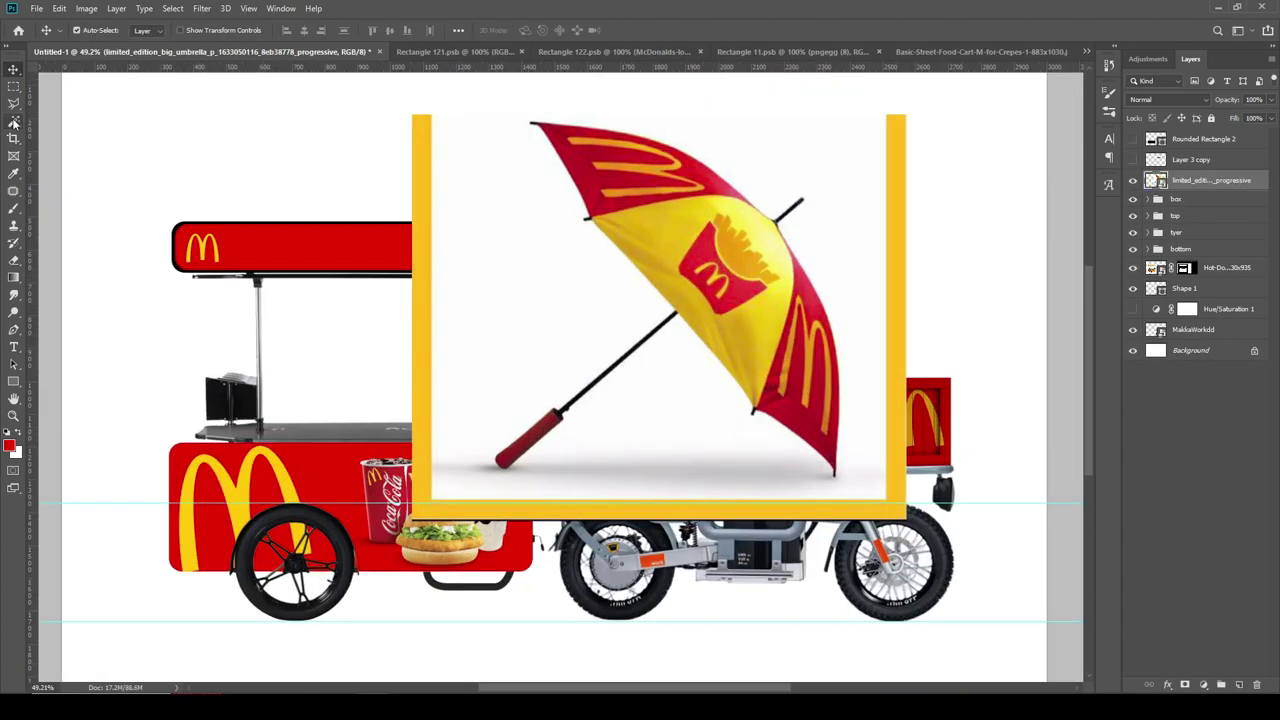
# - Rasterize the umbrella layer and delete its white background
pyautogui.click(583, 343)
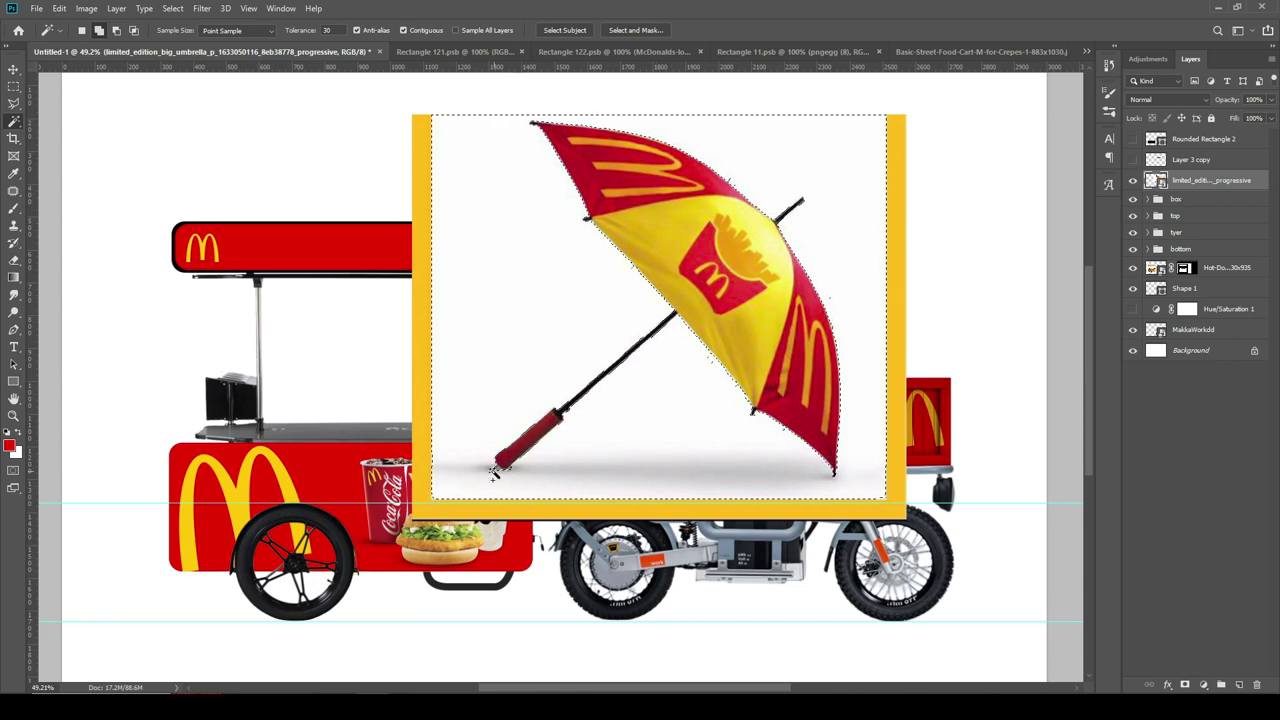
pyautogui.press('Delete')
pyautogui.click(622, 262)
pyautogui.rightClick(1210, 180)
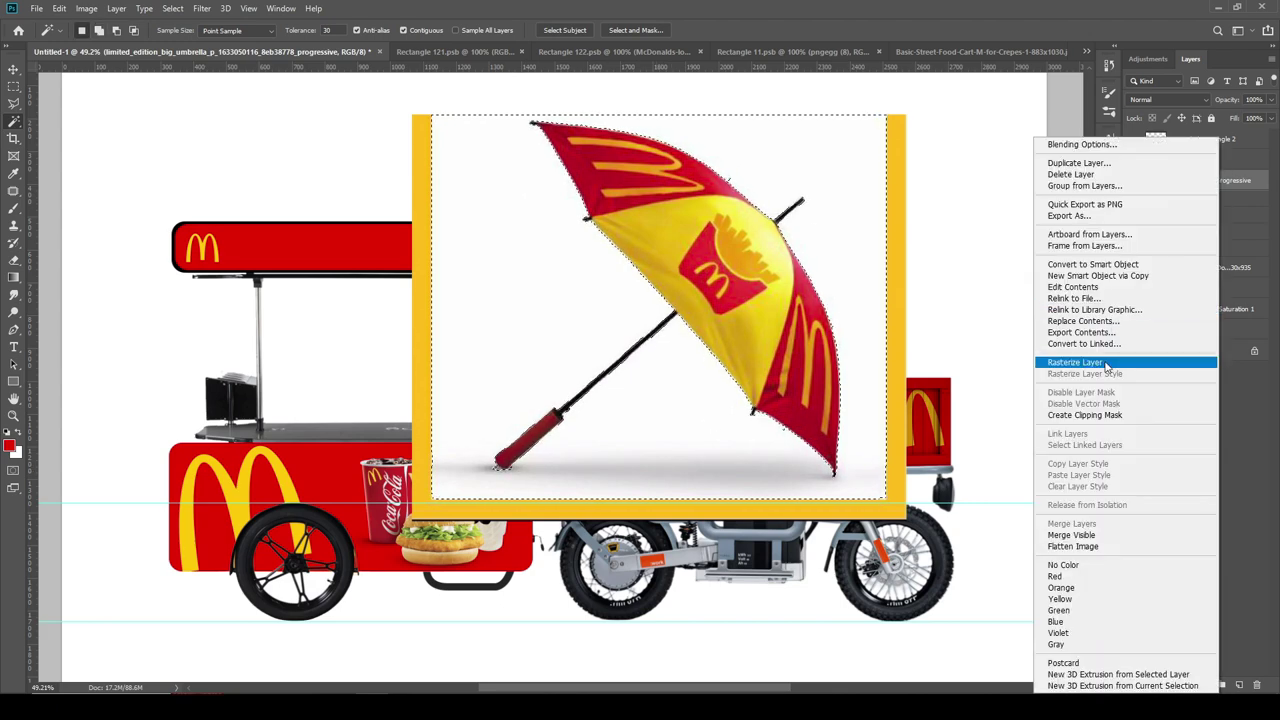
pyautogui.click(1090, 360)
pyautogui.press('Delete')
# - Delete the two leftover yellow frame bars around the umbrella
pyautogui.press('m')
pyautogui.moveTo(968, 487); pyautogui.dragTo(478, 553)
pyautogui.press('Delete')
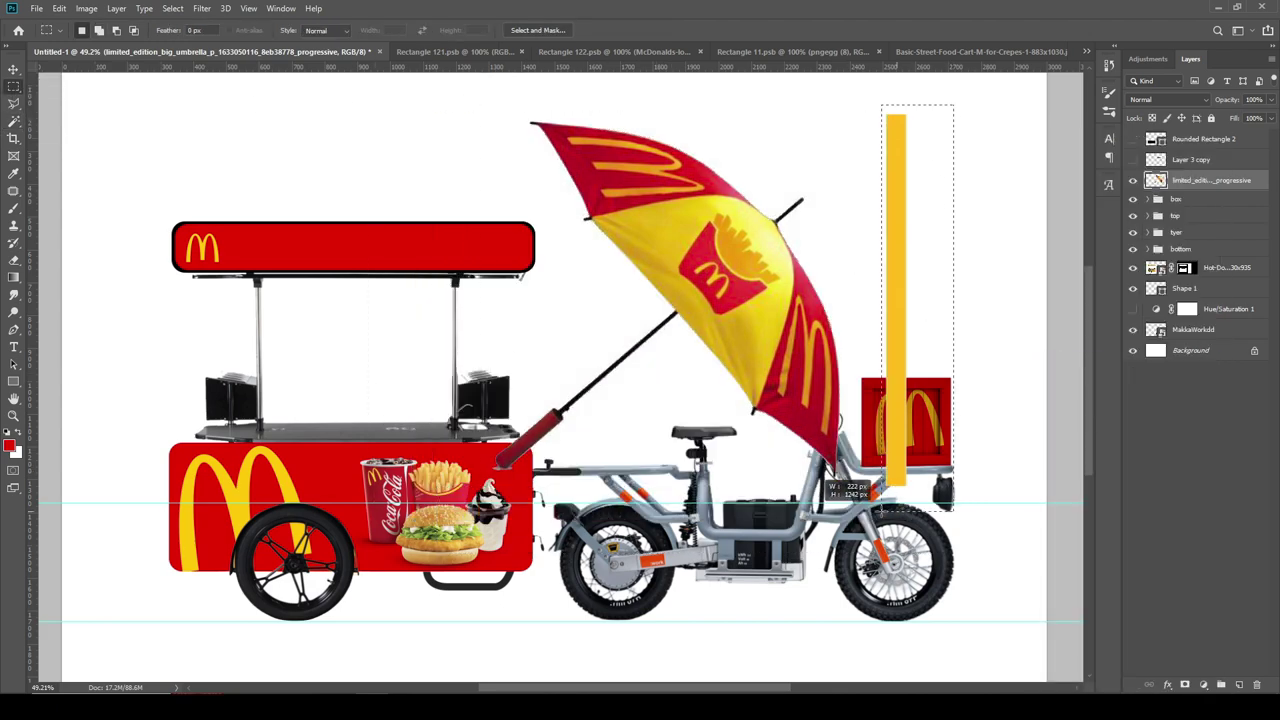
pyautogui.moveTo(915, 108); pyautogui.dragTo(876, 492)
pyautogui.press('Delete')
pyautogui.press('v')
# - Rotate the umbrella upright, scale it to about 55%, and move it above the motorbike
pyautogui.hotkey('ctrl', 't')
pyautogui.moveTo(838, 152); pyautogui.dragTo(651, 86)
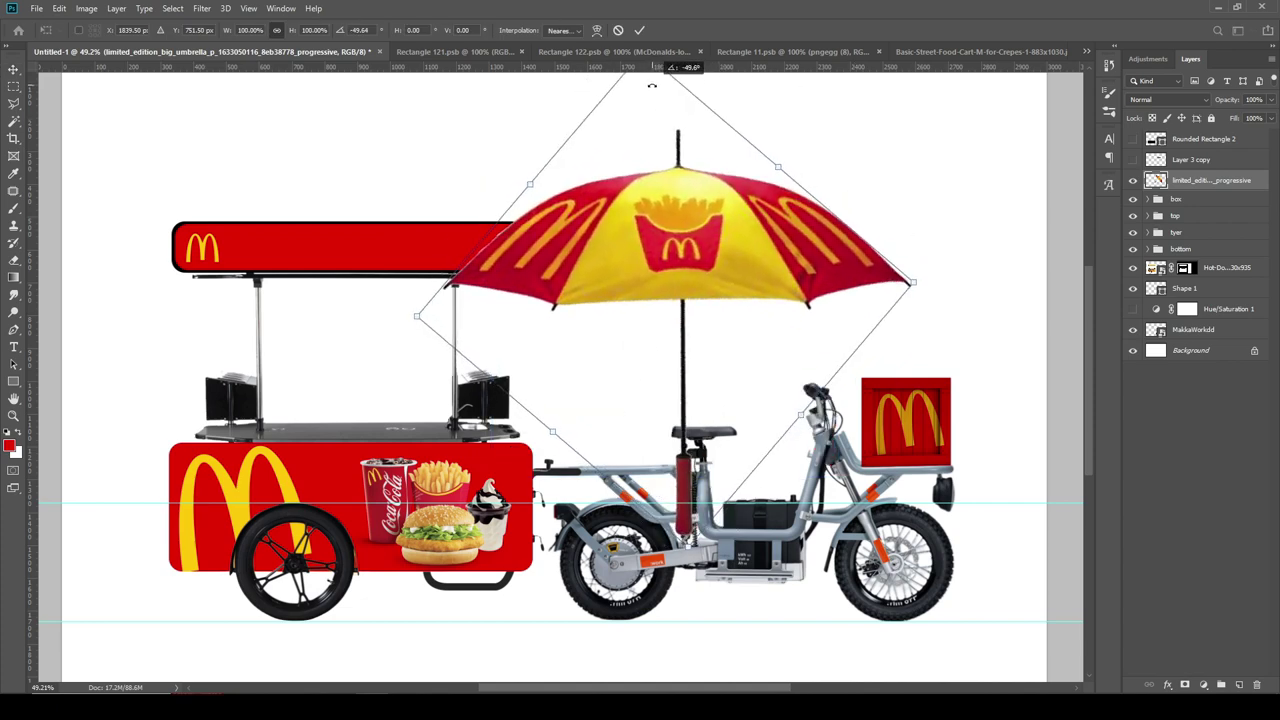
pyautogui.press('Return')
pyautogui.hotkey('ctrl', 't')
pyautogui.moveTo(914, 129); pyautogui.dragTo(786, 223)
pyautogui.moveTo(707, 272); pyautogui.dragTo(740, 250)
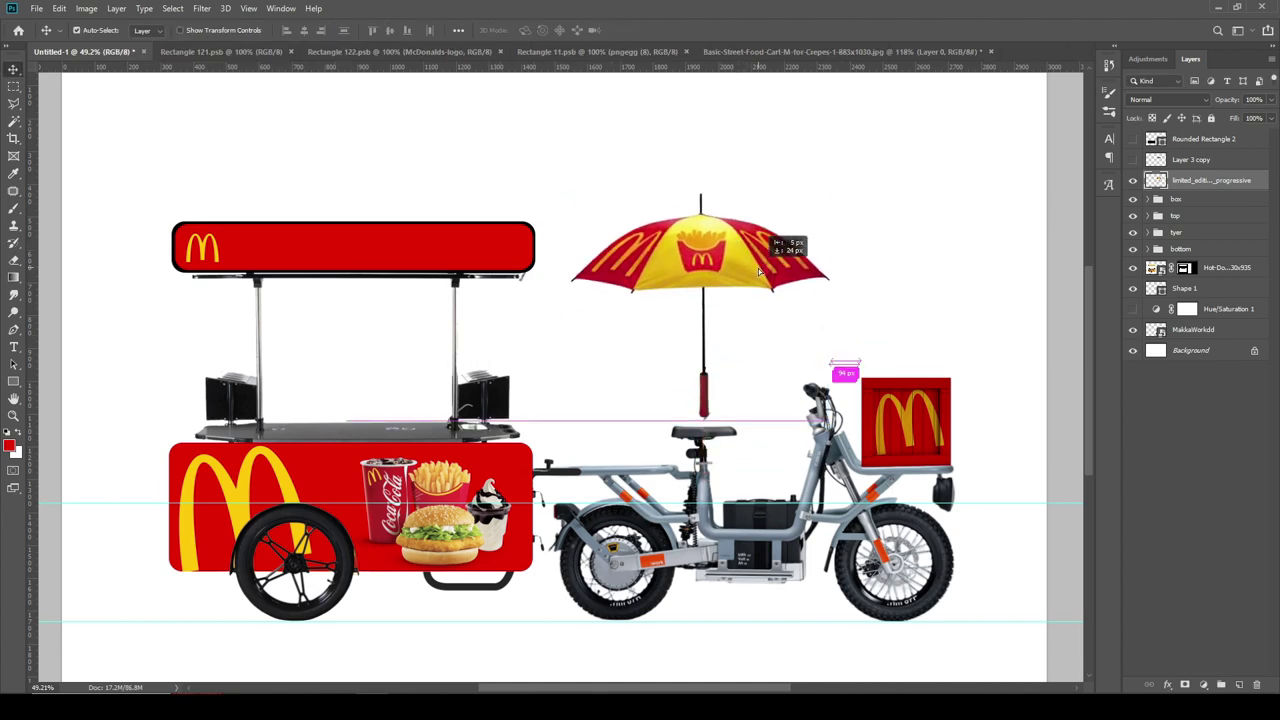
pyautogui.press('Return')
pyautogui.scroll(3, 730, 272)
pyautogui.scroll(5, 730, 272)
pyautogui.scroll(4, 730, 272)
# - Erase the umbrella's original pole tip and handle
pyautogui.press('m')
pyautogui.moveTo(636, 89); pyautogui.dragTo(738, 183)
pyautogui.scroll(5, 718, 154)
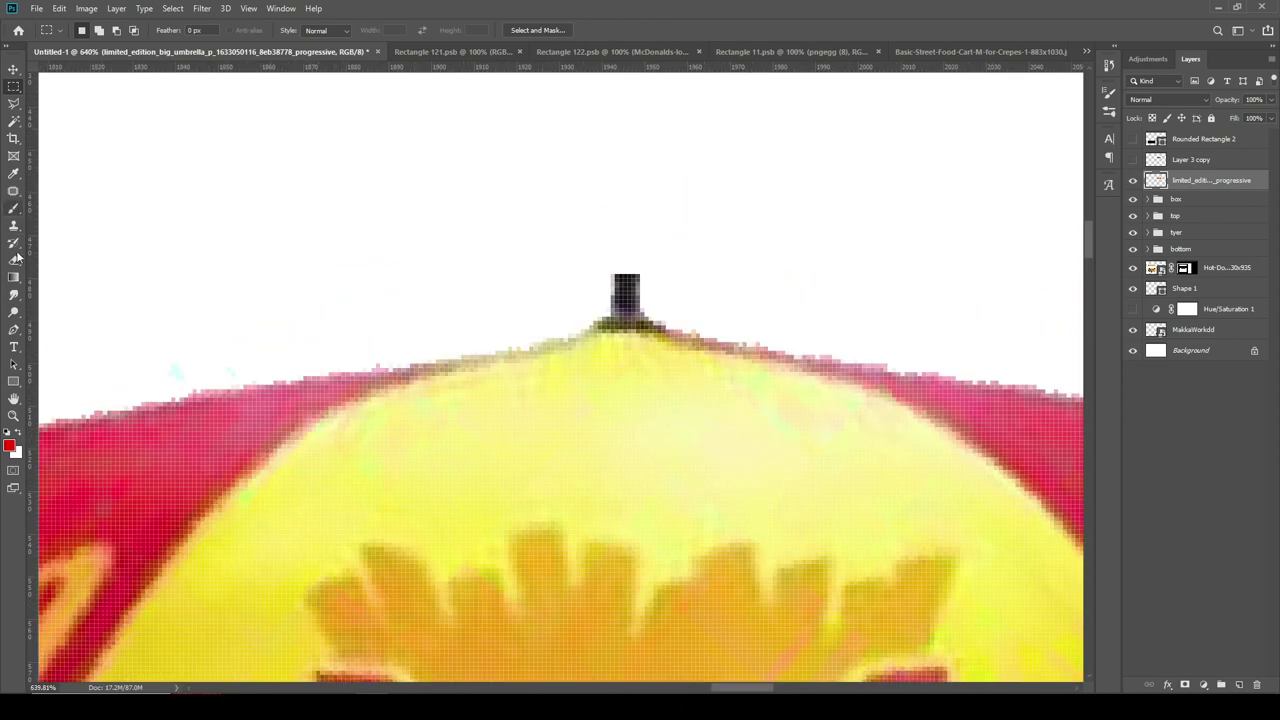
pyautogui.press('e')
pyautogui.scroll(-1, 786, 237)
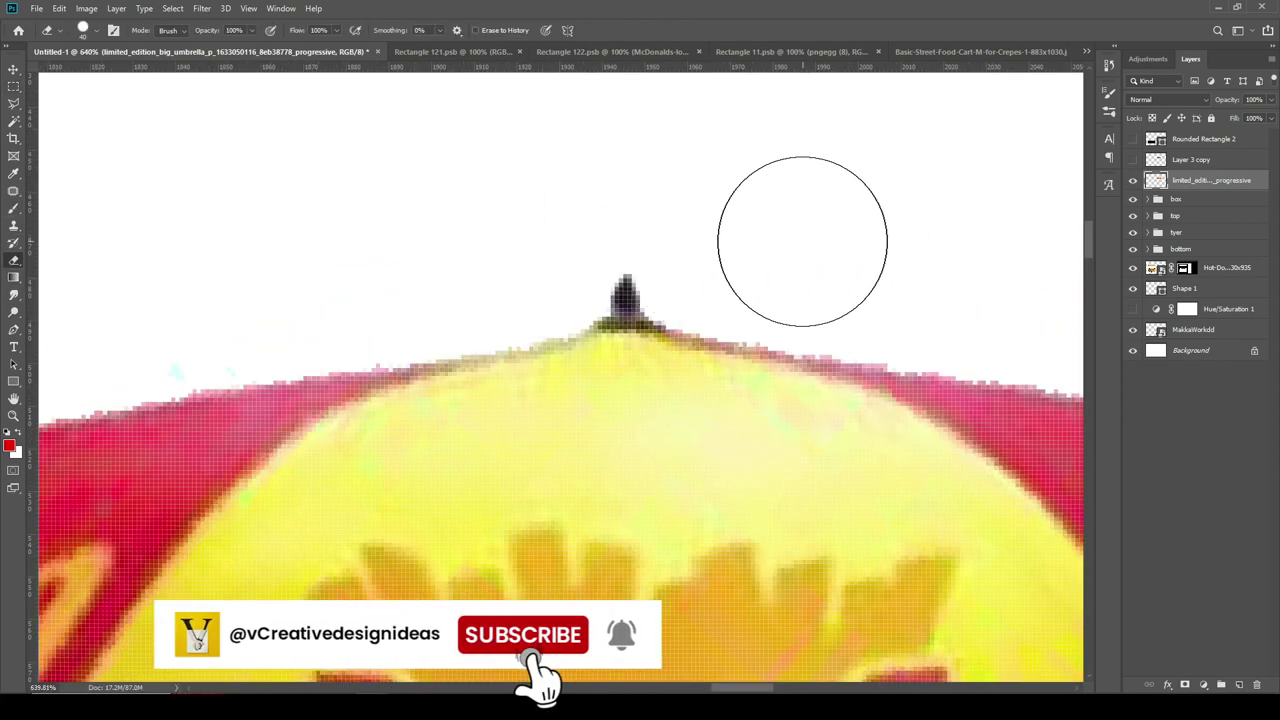
pyautogui.scroll(-5, 786, 177)
pyautogui.scroll(5, 626, 223)
pyautogui.scroll(-1, 637, 243)
pyautogui.scroll(-2, 637, 243)
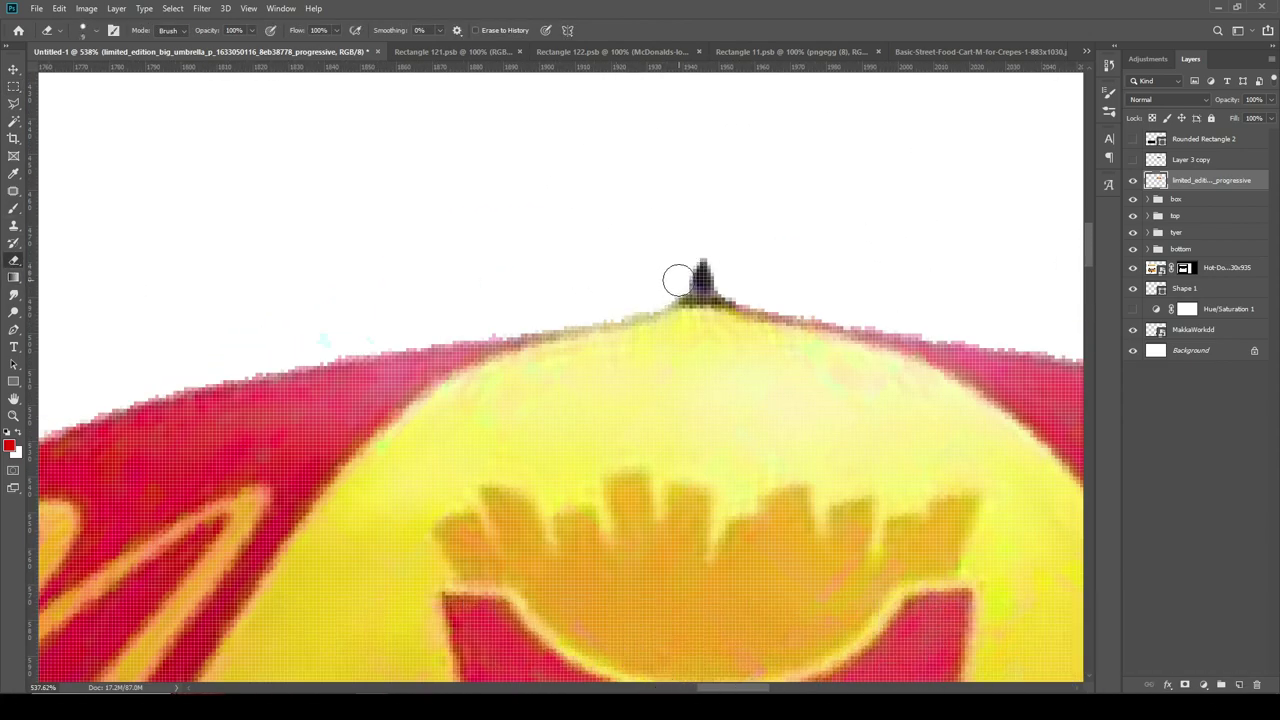
pyautogui.scroll(-3, 677, 277)
pyautogui.scroll(-3, 614, 249)
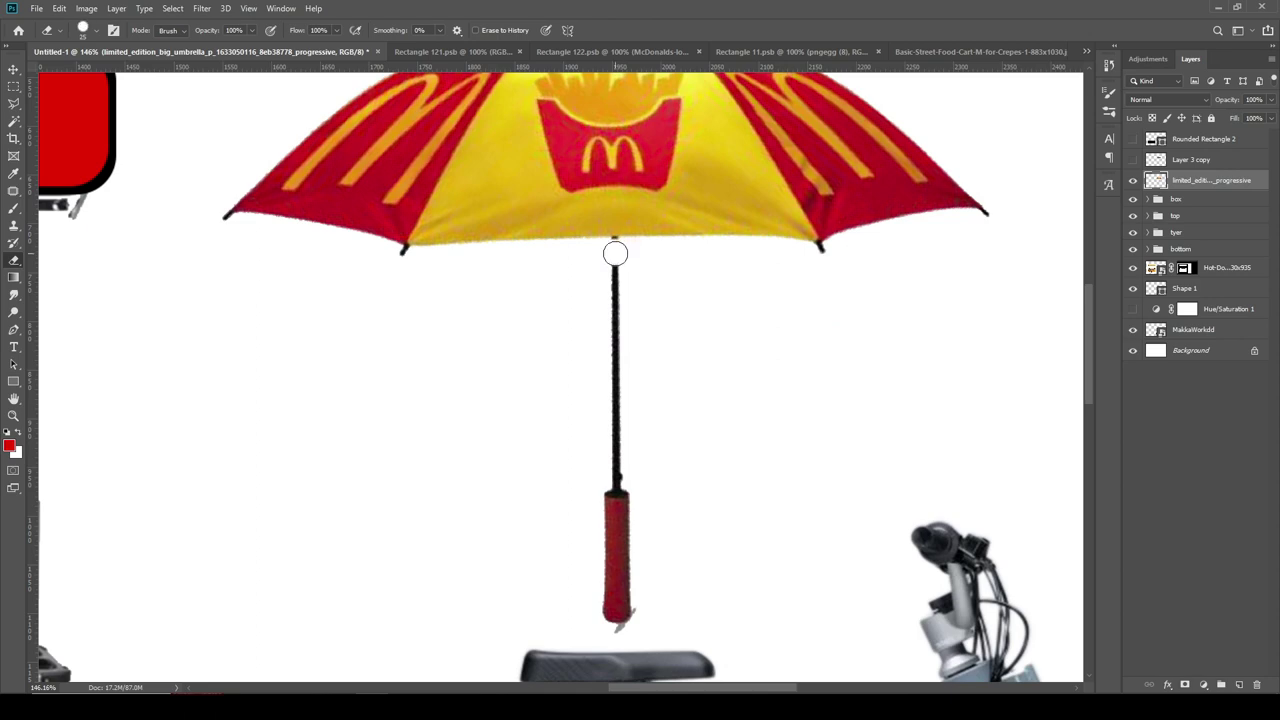
pyautogui.moveTo(609, 431); pyautogui.dragTo(627, 590)
# - Draw a vertical pole line shape with no fill and a 20 px stroke
pyautogui.scroll(-5, 624, 346)
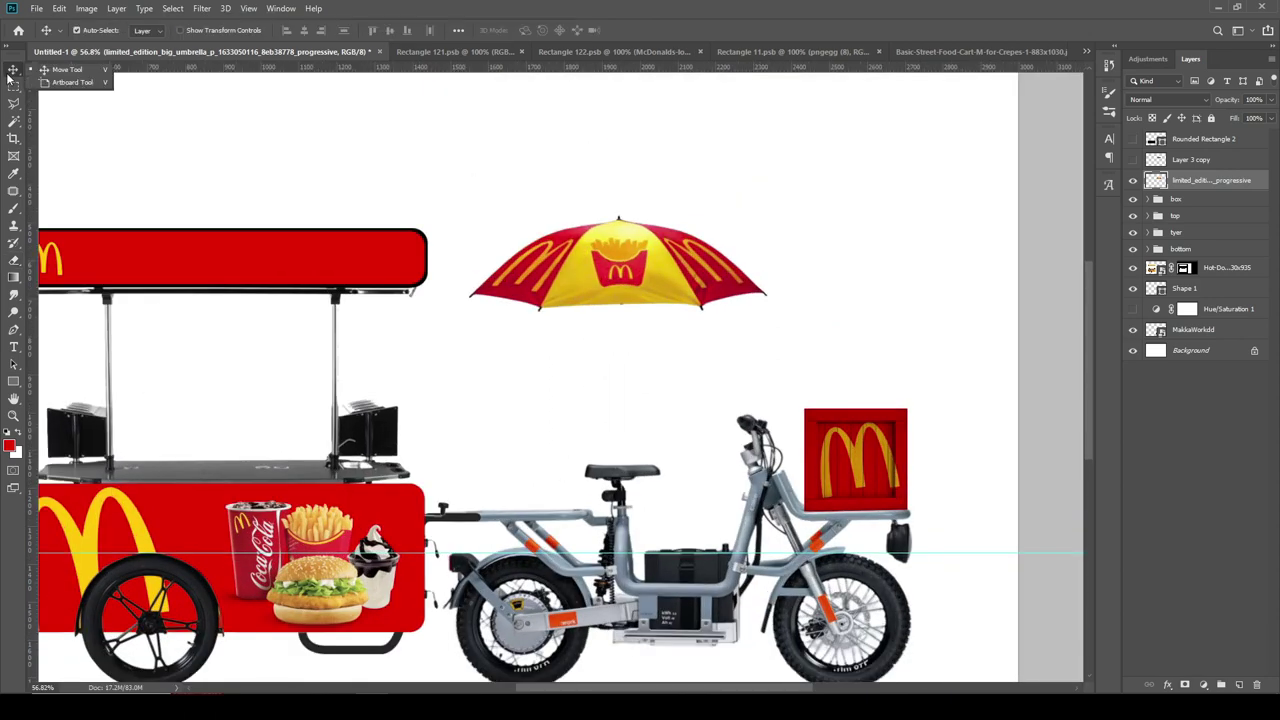
pyautogui.rightClick(14, 329)
pyautogui.click(70, 328)
pyautogui.click(620, 288)
pyautogui.click(149, 30)
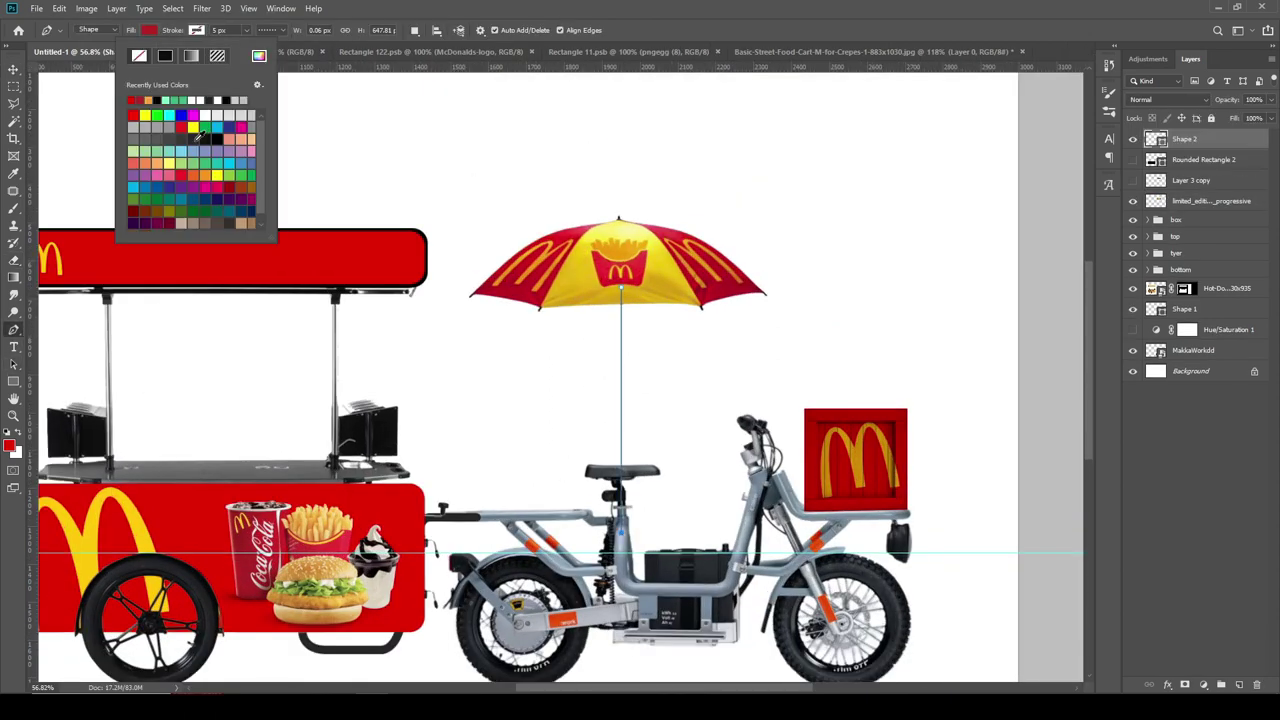
pyautogui.click(139, 55)
pyautogui.click(270, 30)
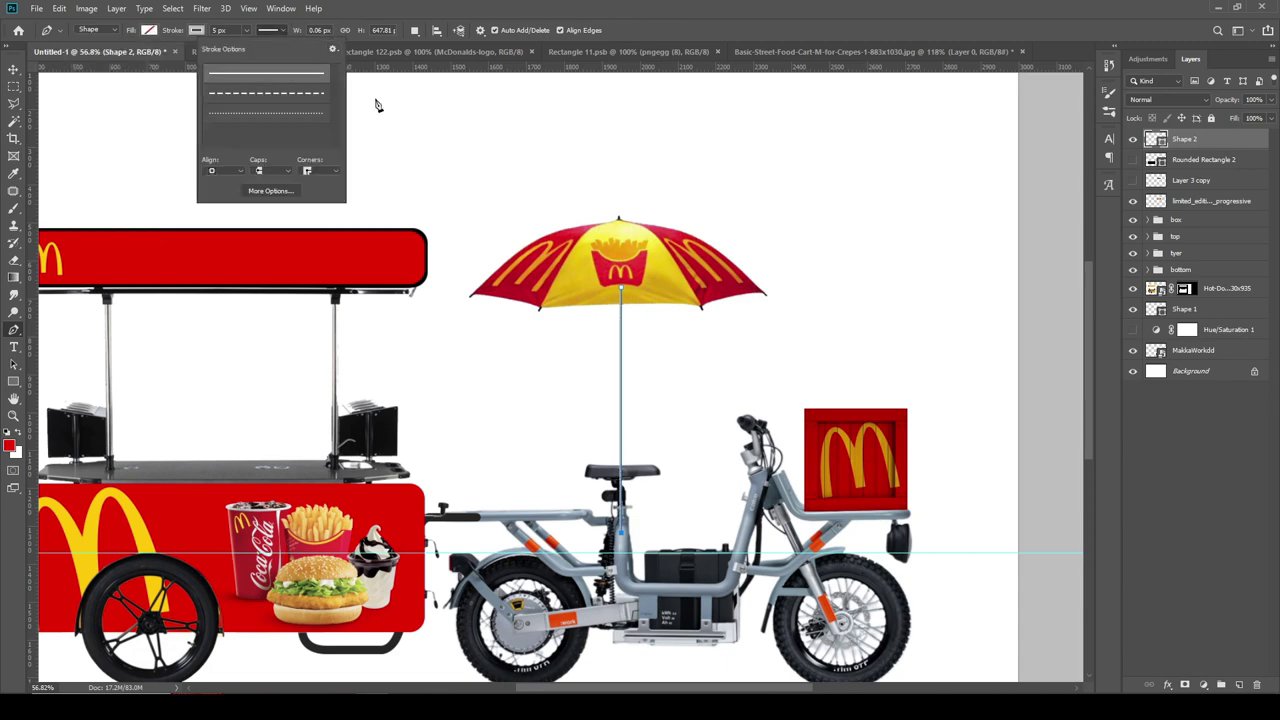
pyautogui.click(203, 37)
pyautogui.write('15')
pyautogui.click(268, 30)
pyautogui.click(284, 171)
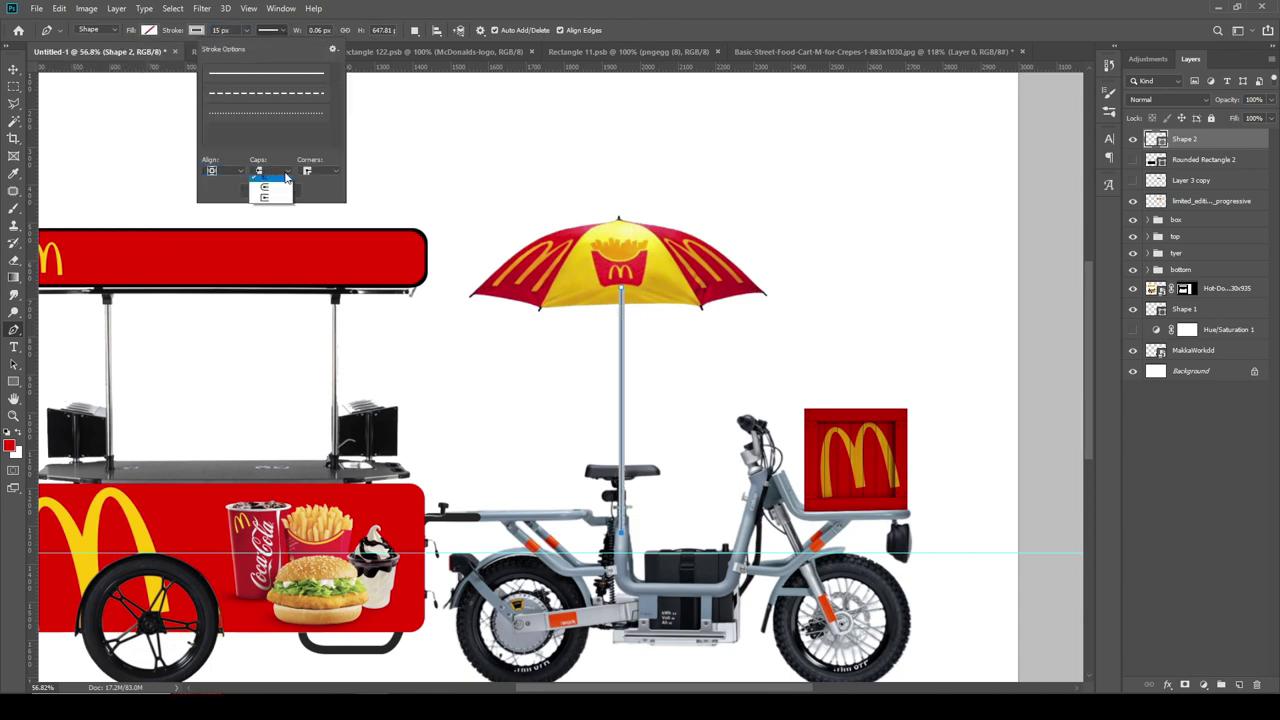
# - Move the umbrella canopy layer above the pole
pyautogui.press('Escape')
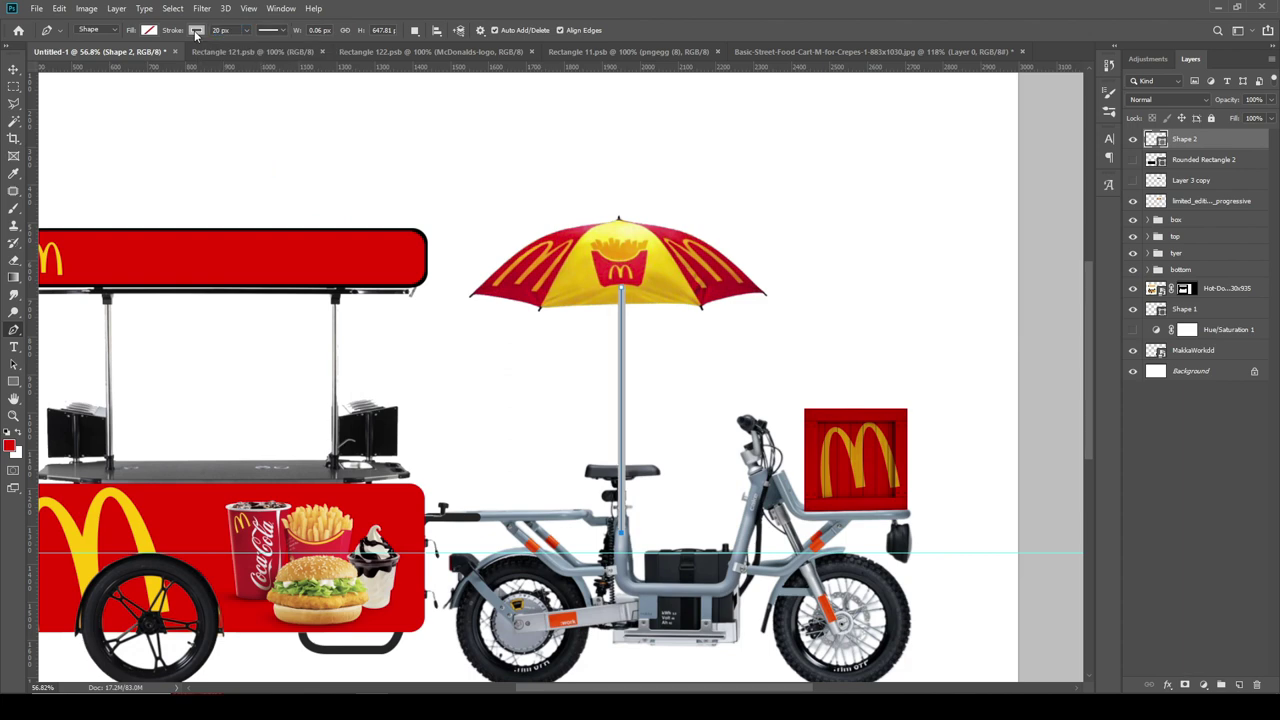
pyautogui.click(14, 69)
pyautogui.moveTo(1190, 200); pyautogui.dragTo(1183, 138)
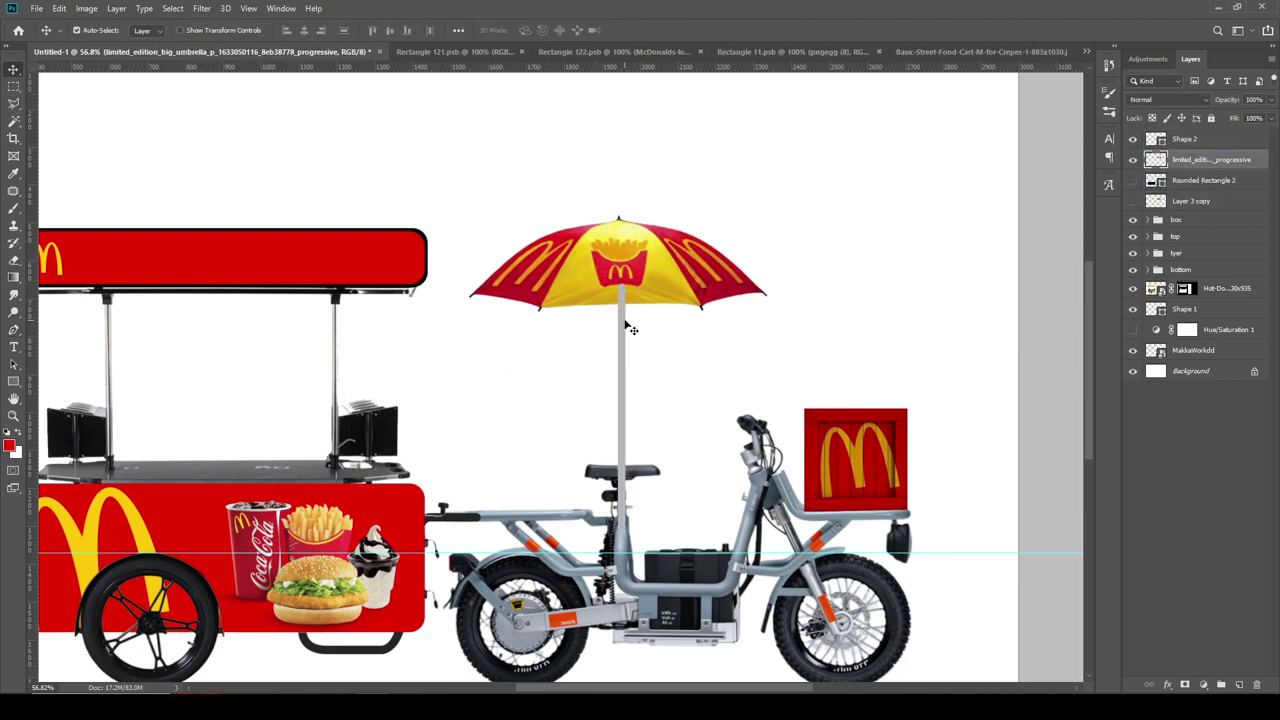
pyautogui.scroll(1, 624, 328)
pyautogui.scroll(1, 624, 328)
pyautogui.moveTo(629, 337); pyautogui.dragTo(621, 334)
pyautogui.scroll(5, 621, 331)
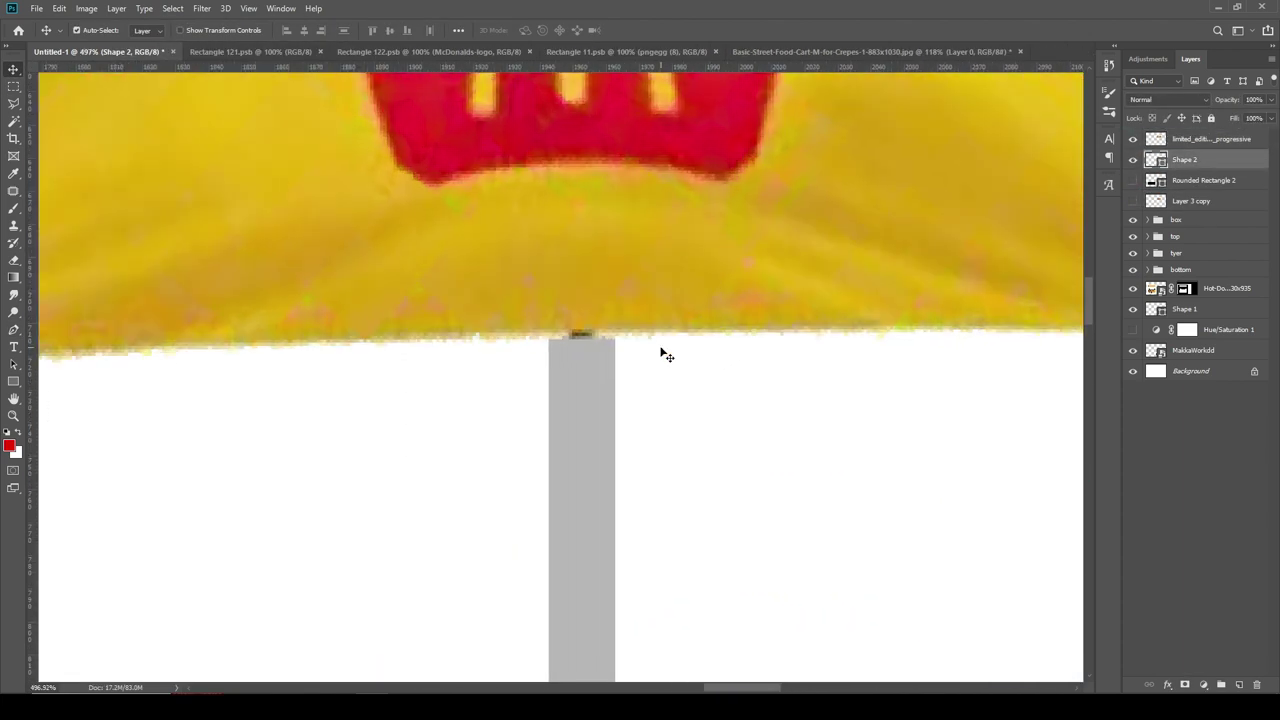
# - Pick the Eraser and the canopy layer to trim the canopy tip
pyautogui.rightClick(14, 260)
pyautogui.click(60, 260)
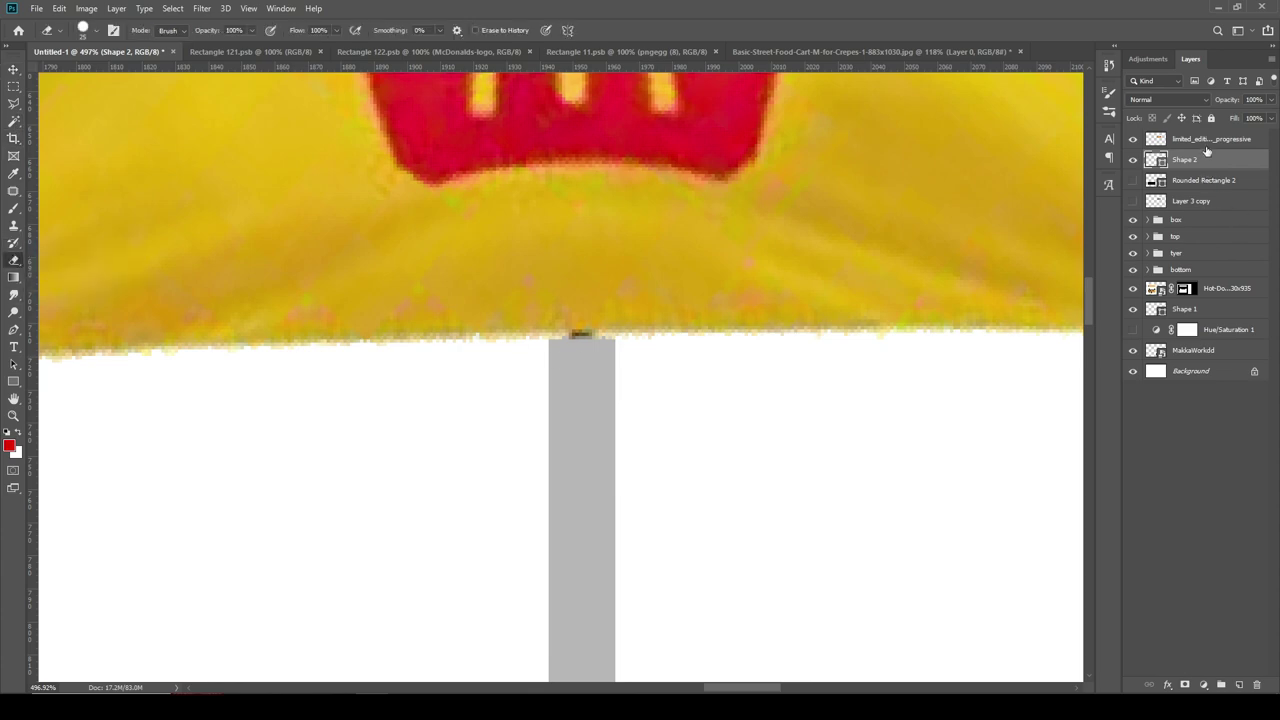
pyautogui.click(1210, 139)
pyautogui.scroll(-3, 609, 373)
pyautogui.scroll(-2, 660, 374)
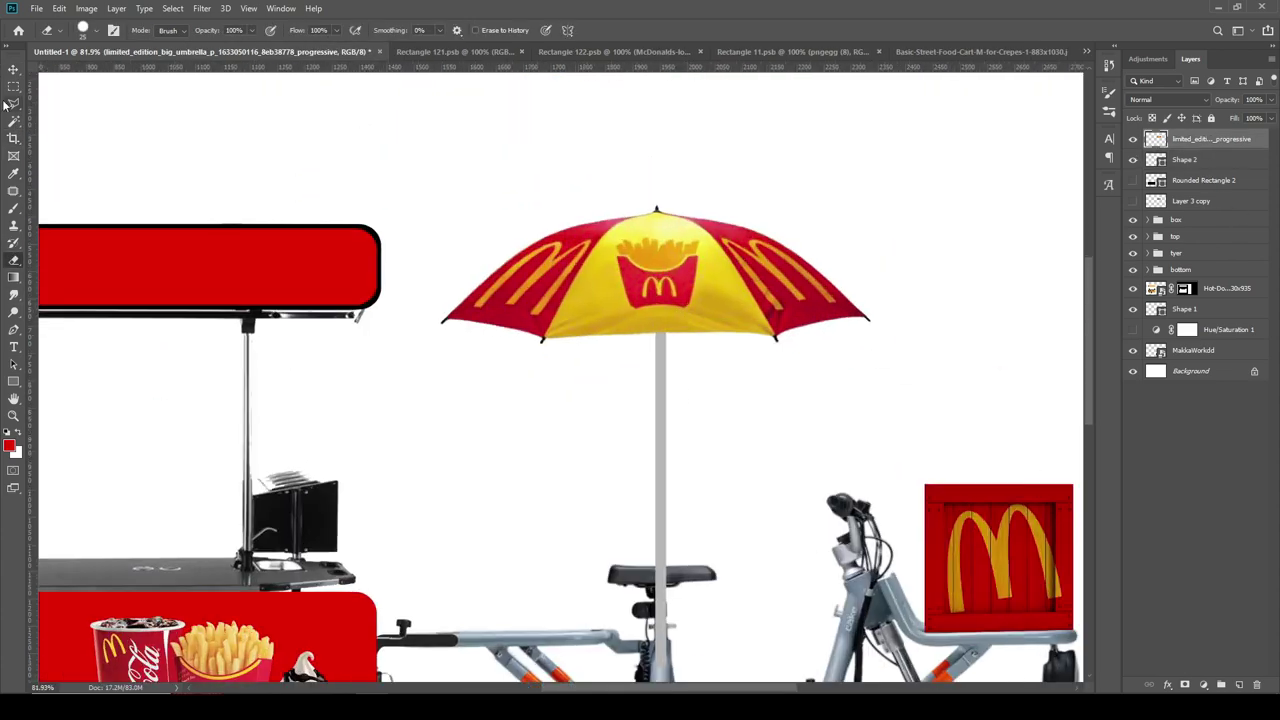
# - Add a Gradient Overlay to the umbrella pole with a dark grey 606060 stop and adjusted angle
pyautogui.click(644, 458)
pyautogui.moveTo(768, 268); pyautogui.dragTo(857, 248)
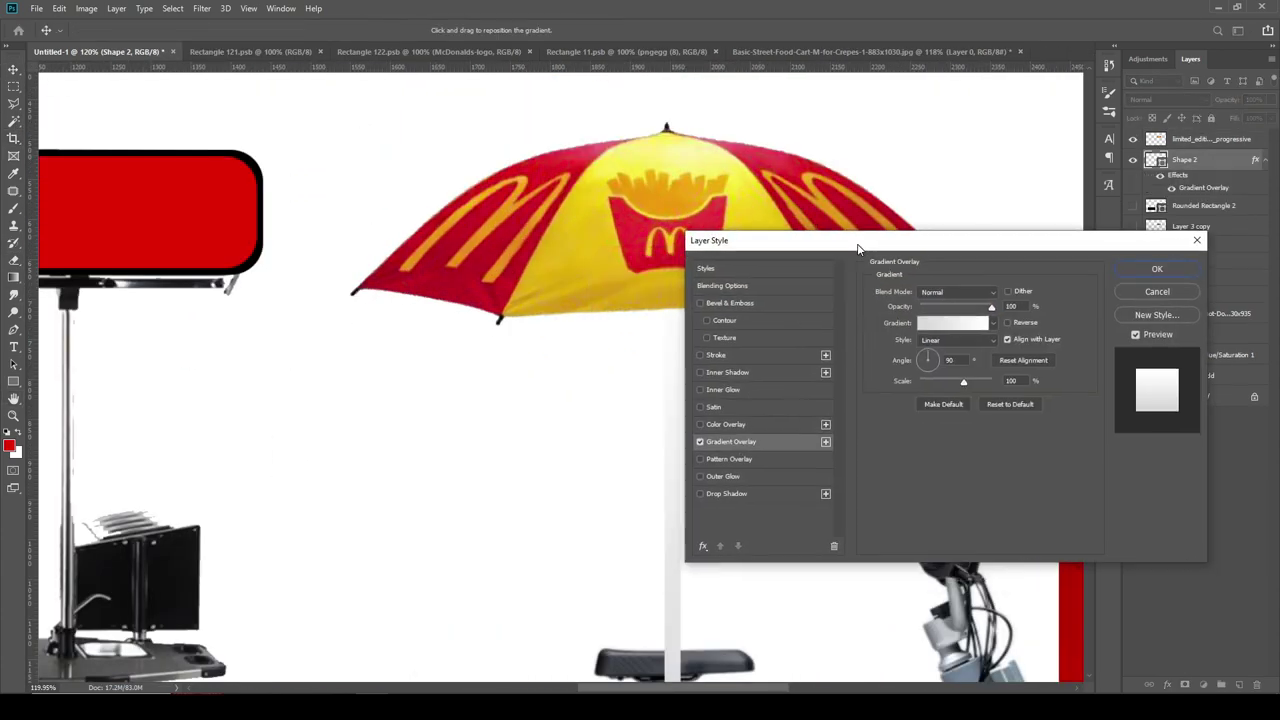
pyautogui.click(955, 322)
pyautogui.click(903, 179)
pyautogui.doubleClick(897, 384)
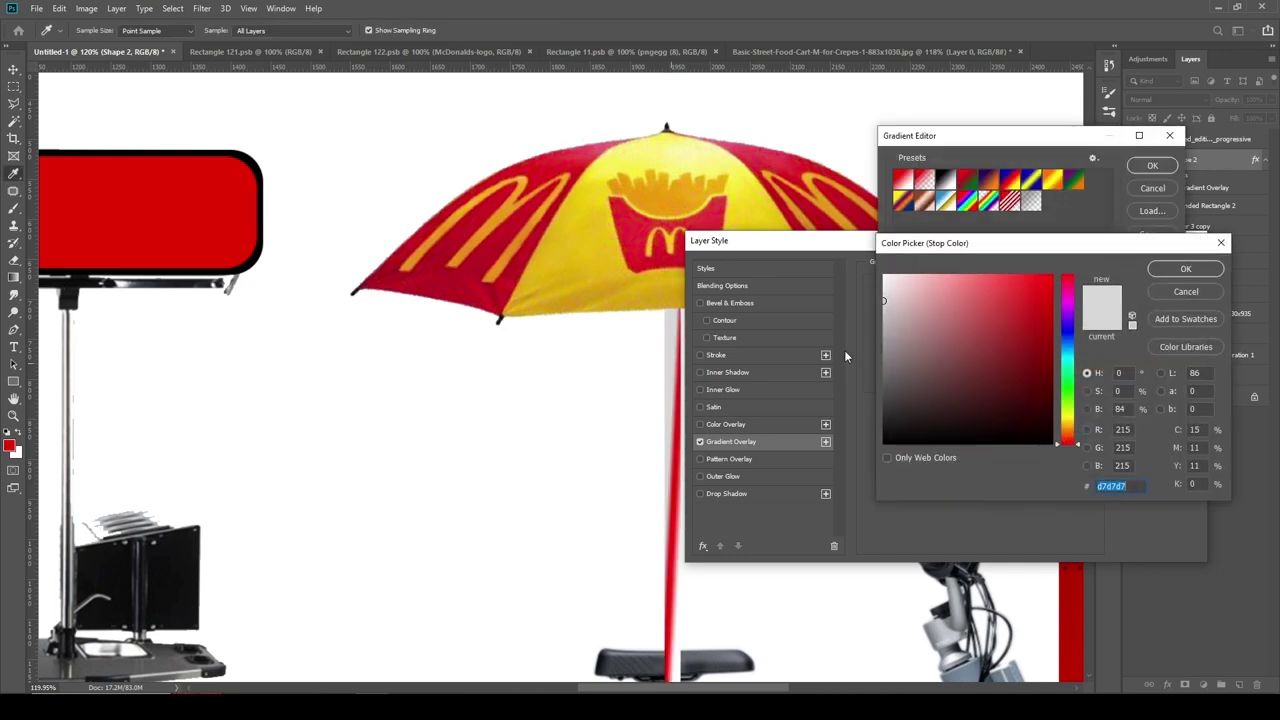
pyautogui.press('Return')
pyautogui.doubleClick(897, 384)
pyautogui.click(884, 379)
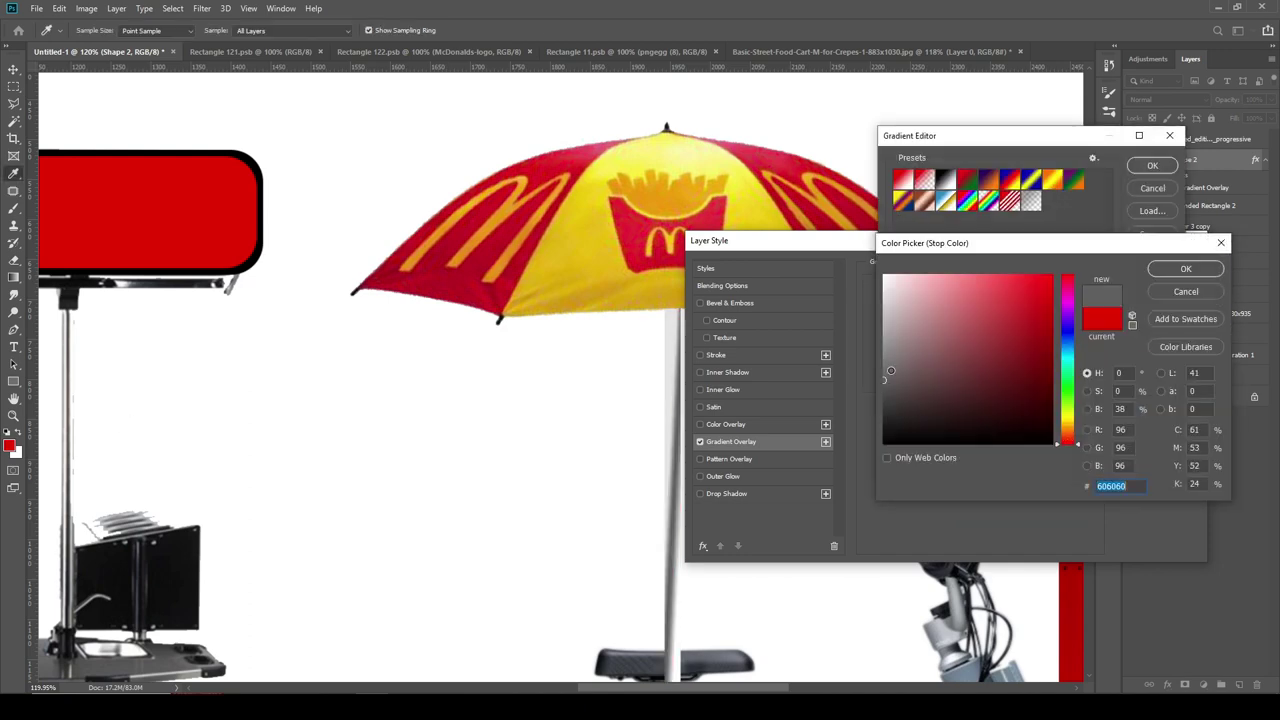
pyautogui.click(1185, 269)
pyautogui.doubleClick(1166, 384)
pyautogui.press('Return')
pyautogui.press('Return')
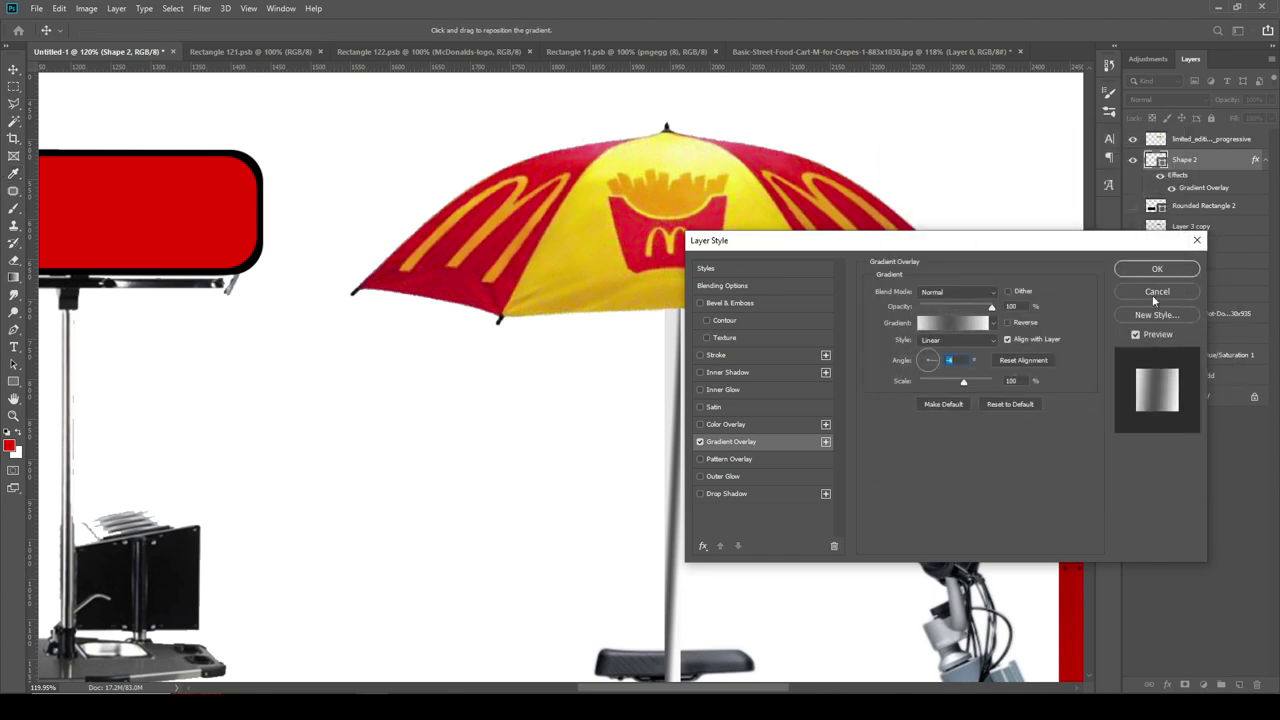
pyautogui.click(1152, 268)
pyautogui.scroll(-3, 908, 272)
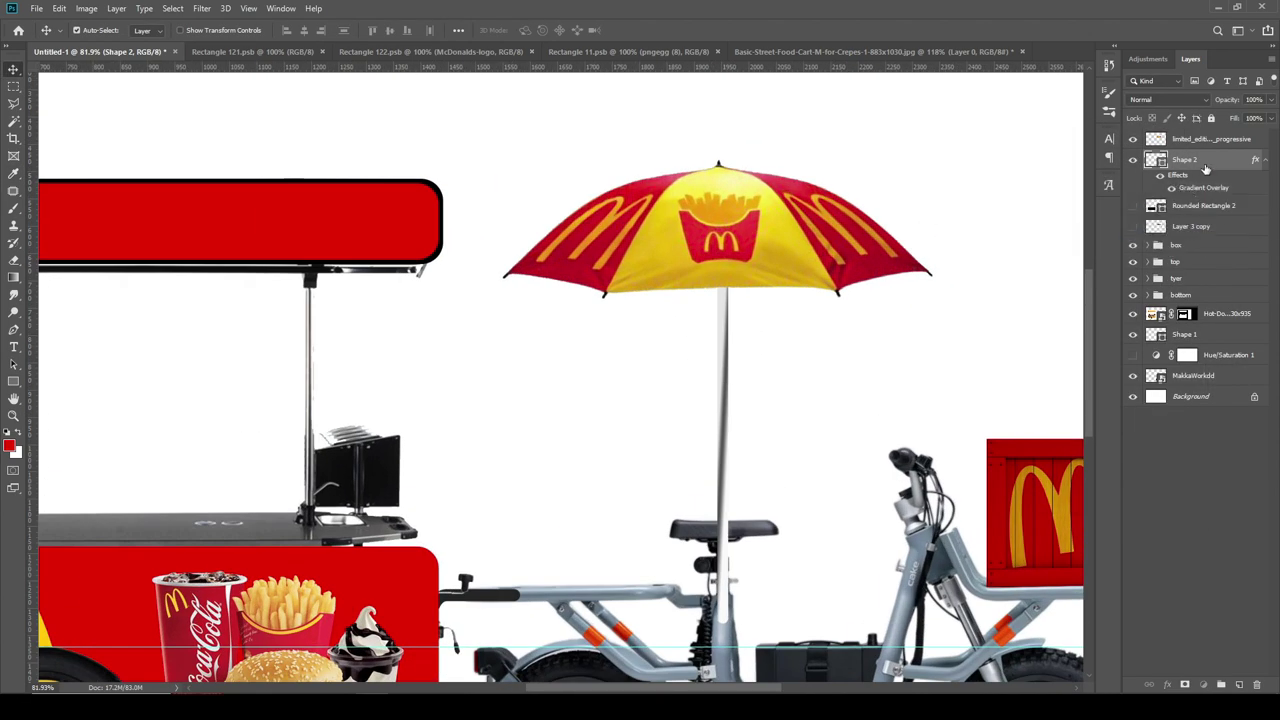
# - Group the pole and canopy layers as 'umbrella' and move the group just above Background
pyautogui.click(1193, 162)
pyautogui.keyDown('shift'); pyautogui.click(1200, 139); pyautogui.keyUp('shift')
pyautogui.hotkey('ctrl', 'g')
pyautogui.write('umbrella')
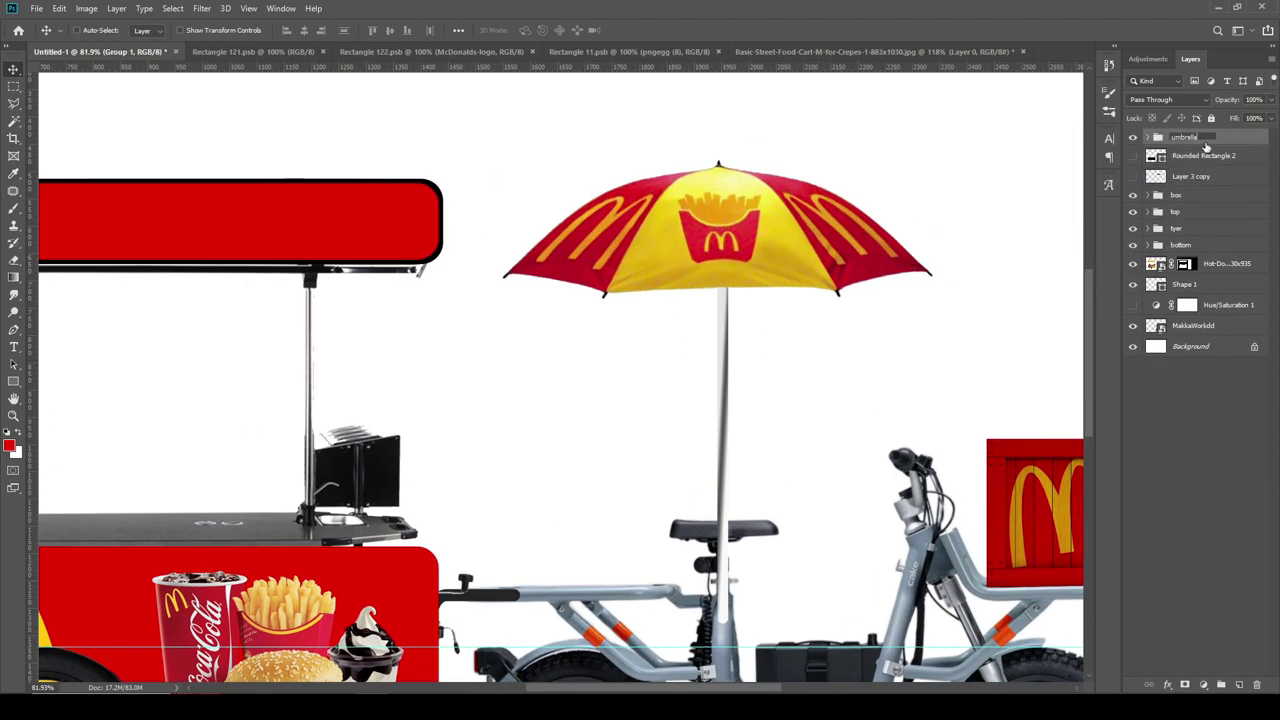
pyautogui.press('Return')
pyautogui.moveTo(1190, 137); pyautogui.dragTo(1195, 338)
# - Deepen the Bevel & Emboss on the pole layer inside the umbrella group
pyautogui.click(1148, 327)
pyautogui.click(1213, 368)
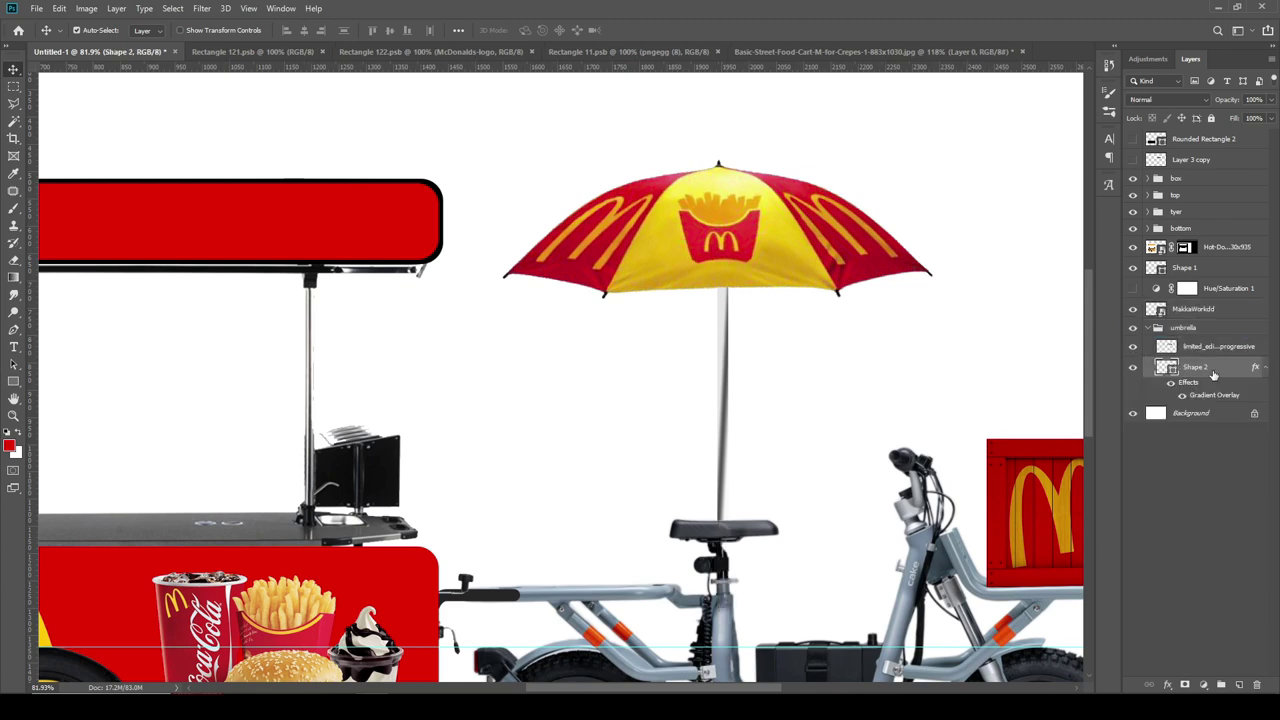
pyautogui.doubleClick(1232, 367)
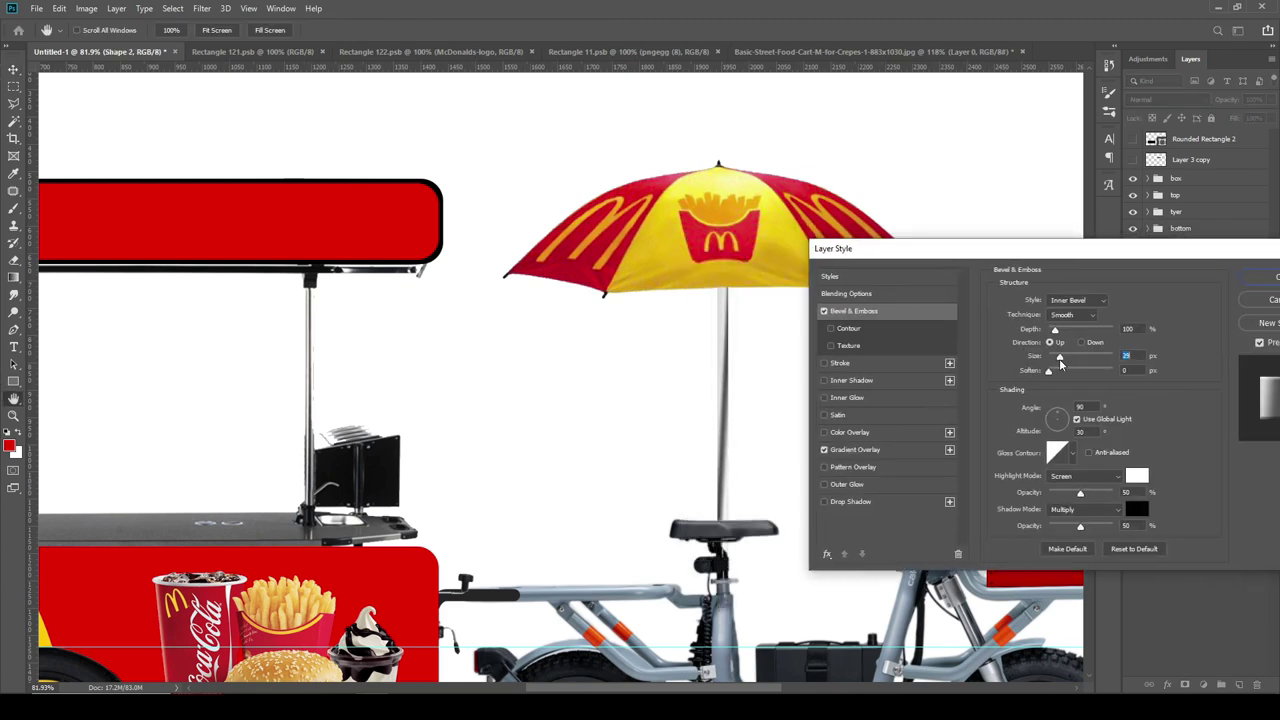
pyautogui.moveTo(1060, 338); pyautogui.dragTo(1062, 333)
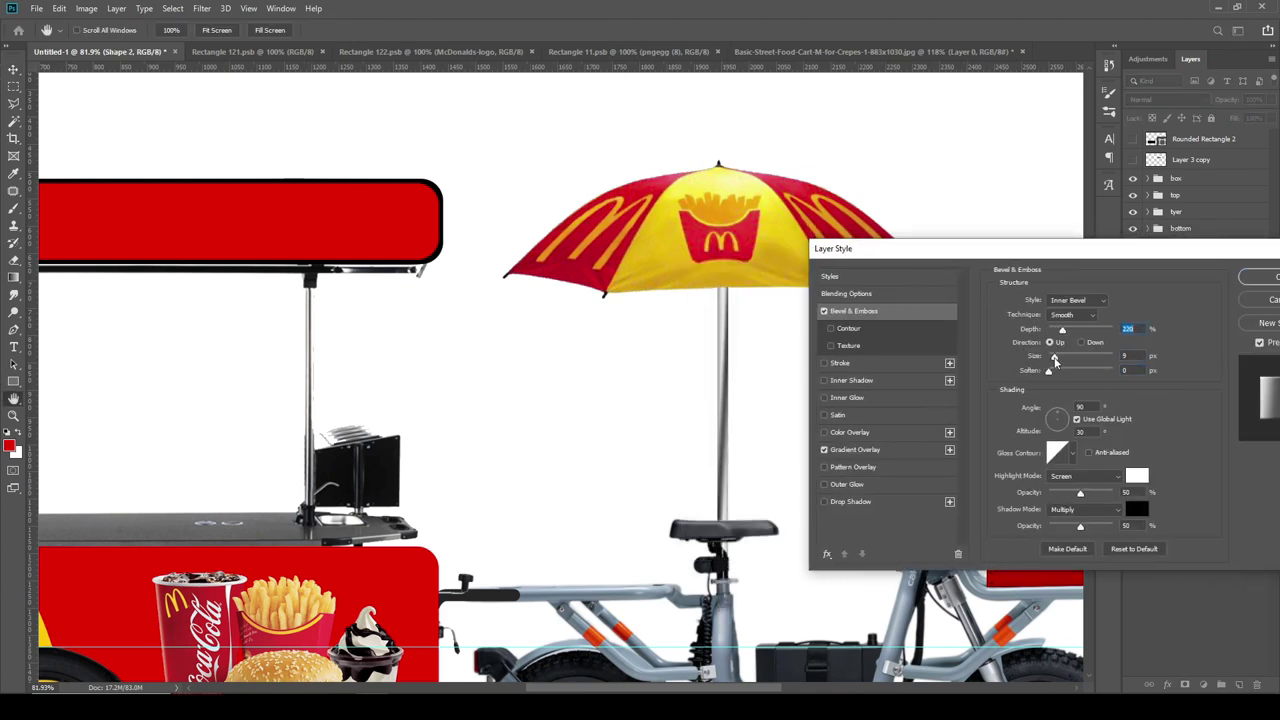
pyautogui.click(1256, 281)
# - Set a grey shadow colour for the pole's bevel
pyautogui.hotkey('ctrl', '0')
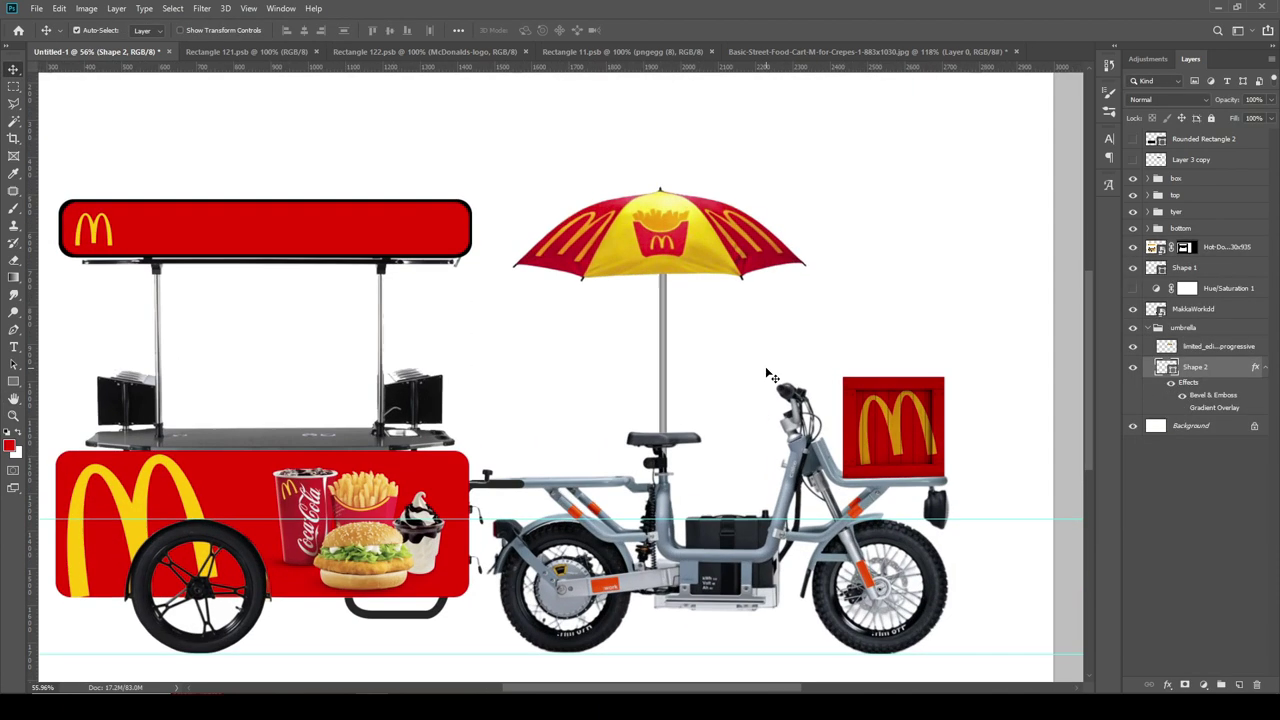
pyautogui.click(1147, 327)
pyautogui.click(1147, 328)
pyautogui.doubleClick(1225, 362)
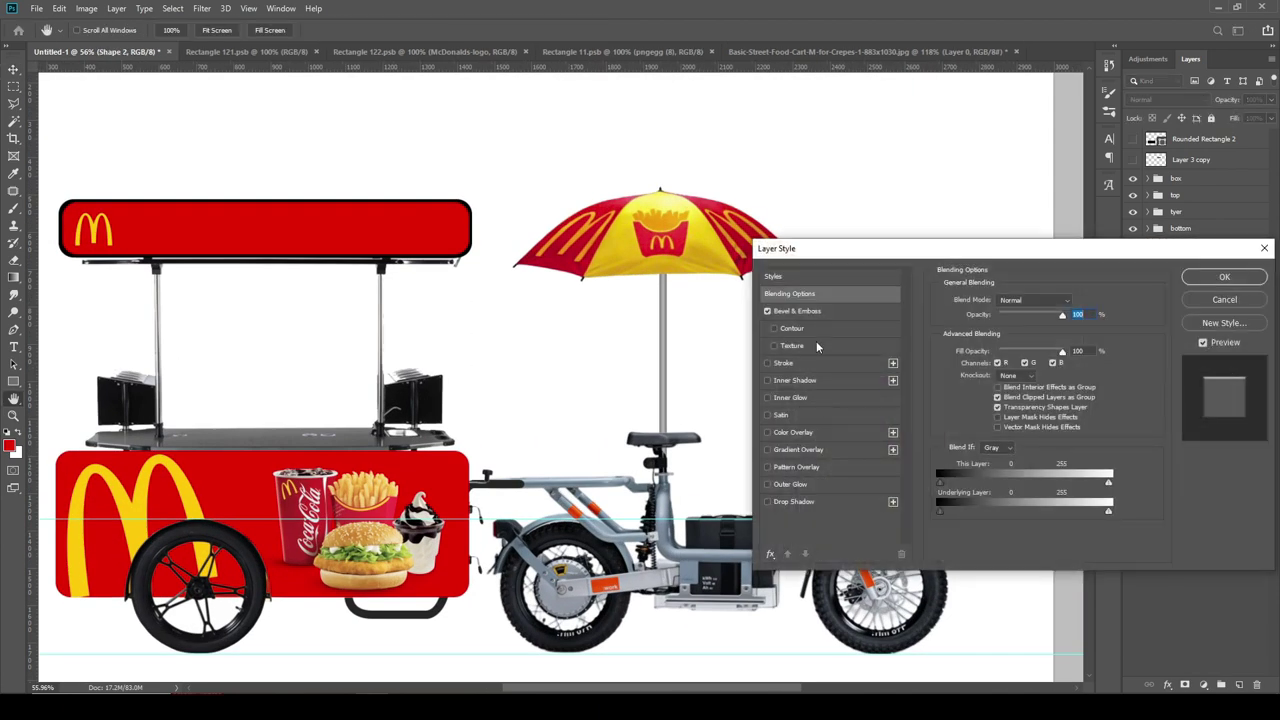
pyautogui.click(1078, 512)
pyautogui.press('Return')
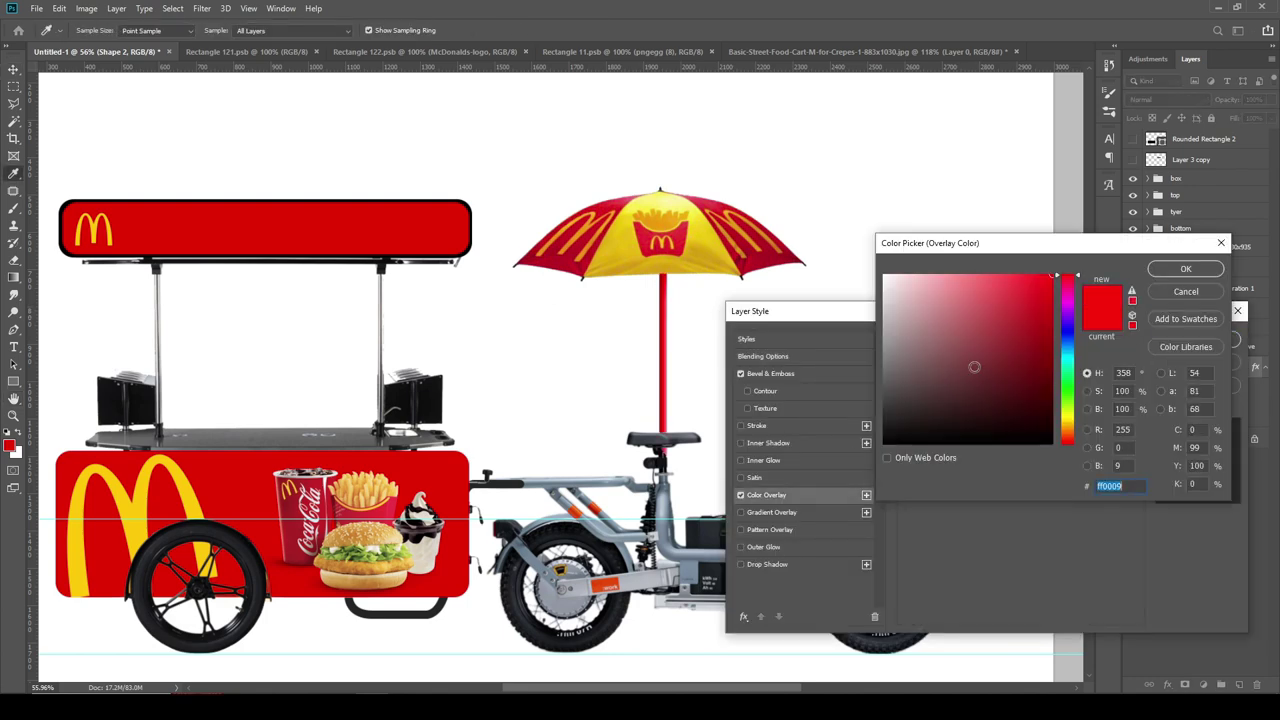
# - Colour the pole dark grey and place the red McDonald's crate behind the bike seat
pyautogui.moveTo(974, 366); pyautogui.dragTo(827, 477)
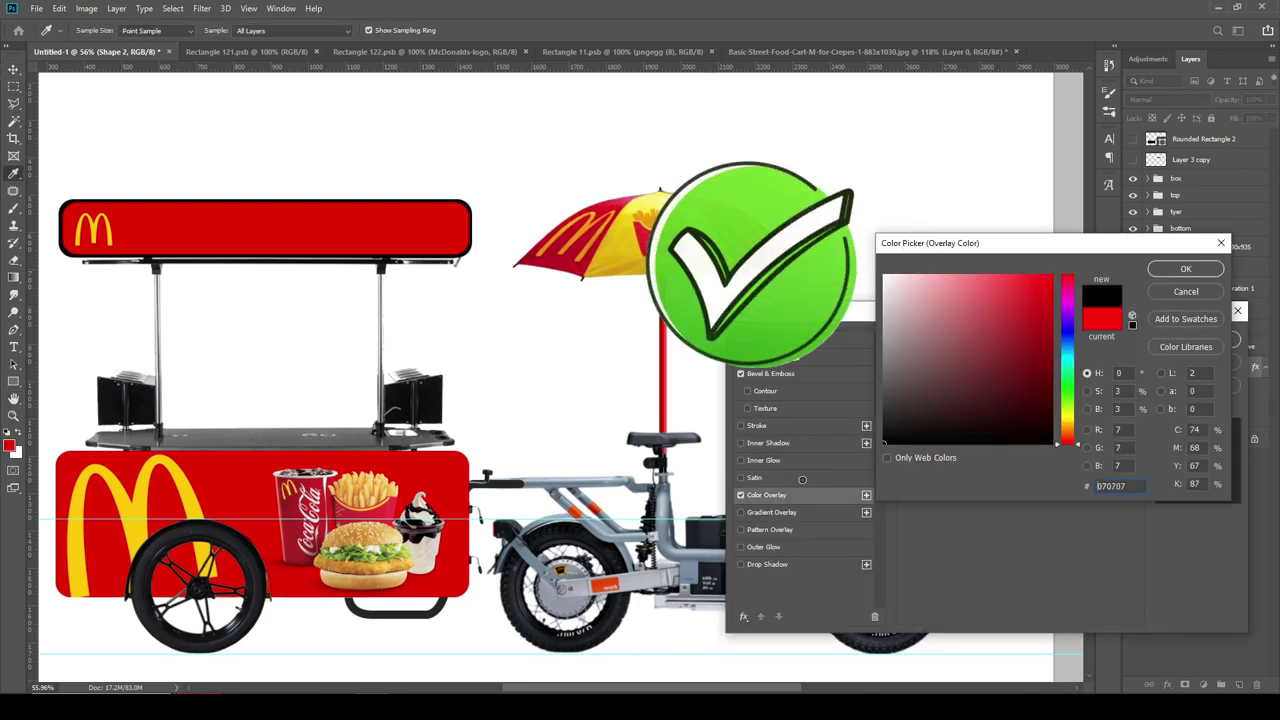
pyautogui.moveTo(883, 441); pyautogui.dragTo(915, 370)
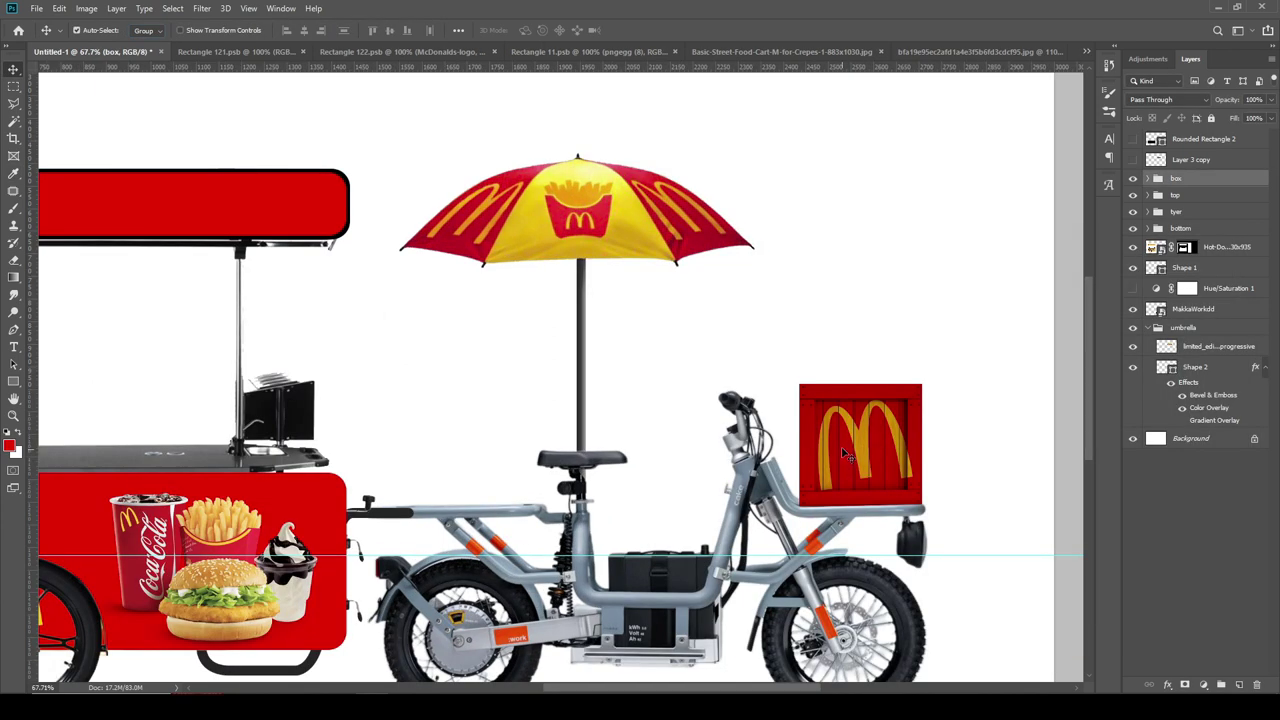
pyautogui.moveTo(848, 460)
pyautogui.mouseDown()
pyautogui.moveTo(585, 420)
pyautogui.moveTo(476, 462)
pyautogui.mouseUp()
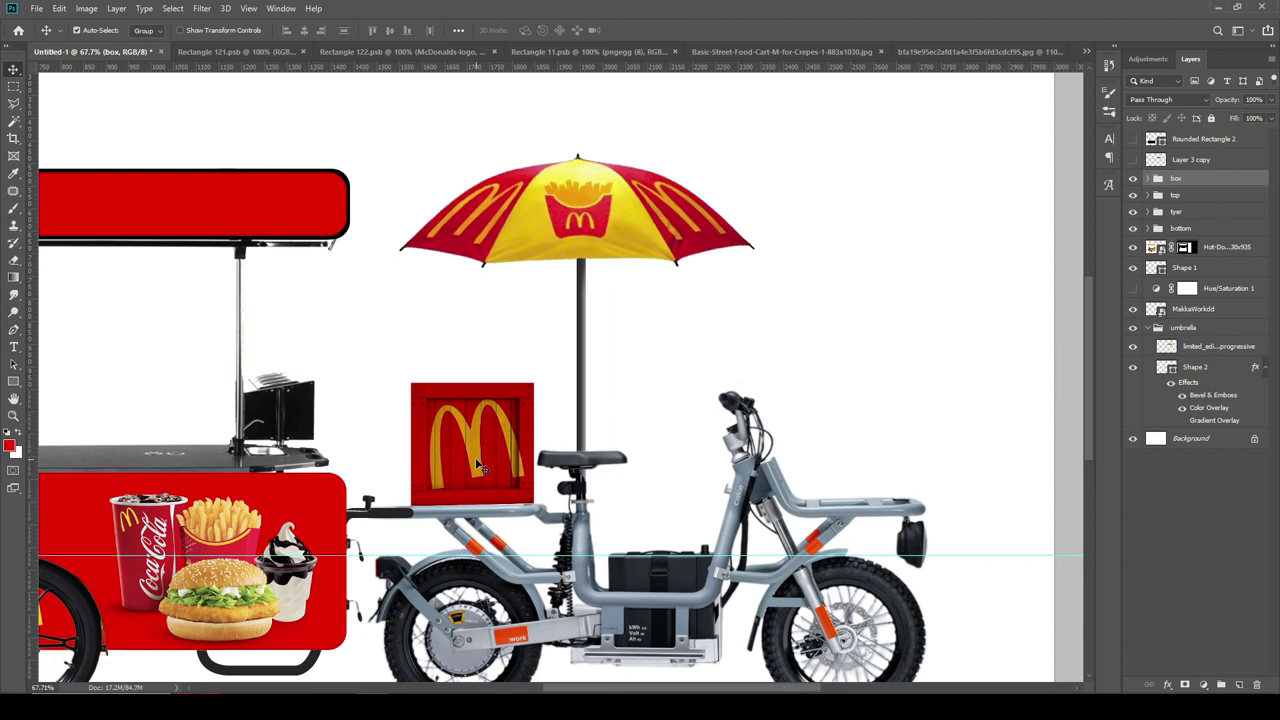
# - Nudge the McDonald's crate slightly left and down on the bike
pyautogui.press('Left')
pyautogui.press('Left')
pyautogui.press('Left')
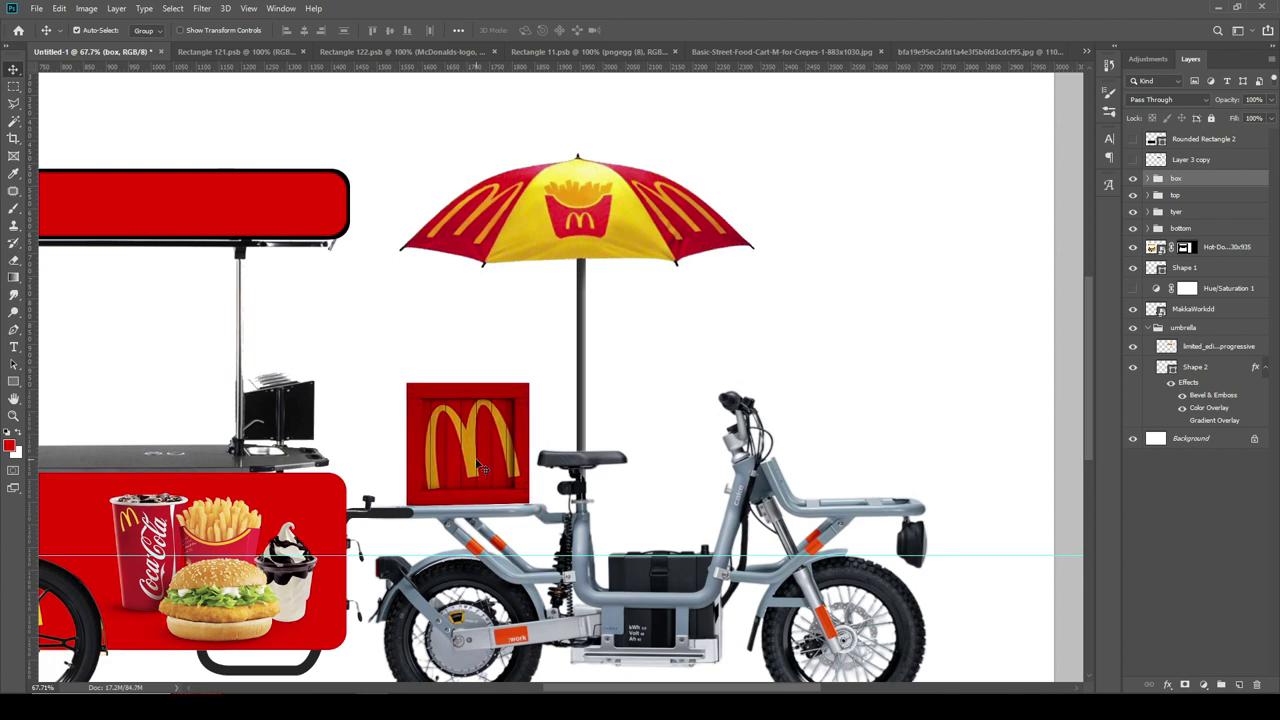
pyautogui.press('Left')
pyautogui.press('Left')
pyautogui.press('Left')
pyautogui.press('Down')
pyautogui.press('Down')
pyautogui.press('Down')
pyautogui.press('Up')
pyautogui.press('Up')
pyautogui.press('Up')
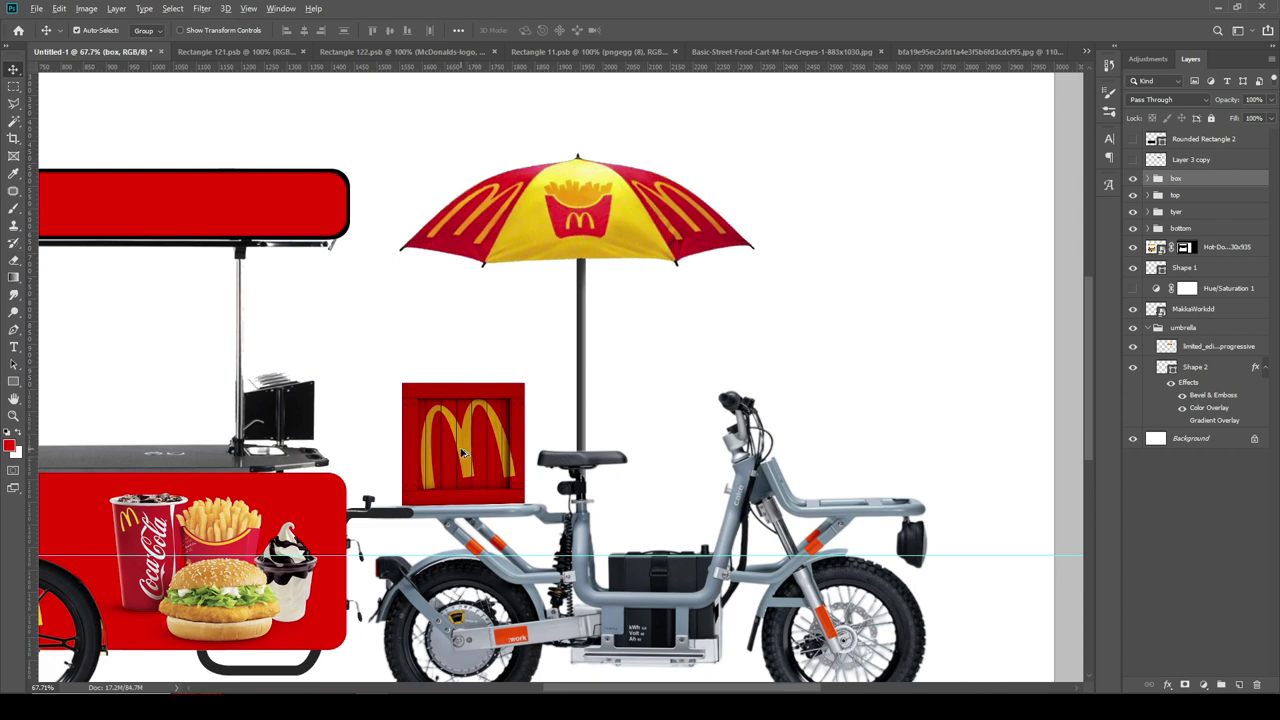
# - Duplicate the crate as 'box copy' onto the bike's front rack near the handlebars
pyautogui.moveTo(463, 453); pyautogui.dragTo(865, 448)
pyautogui.scroll(-3, 697, 450)
pyautogui.scroll(2, 697, 450)
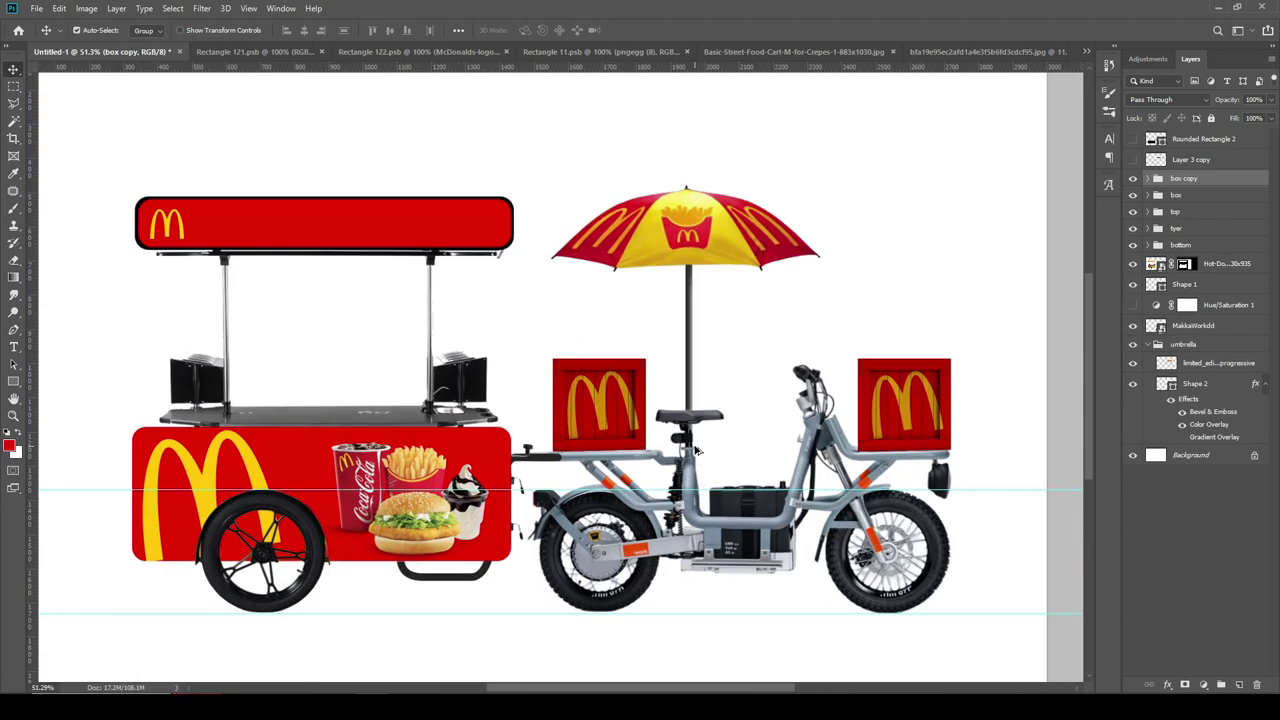
pyautogui.scroll(1, 697, 450)
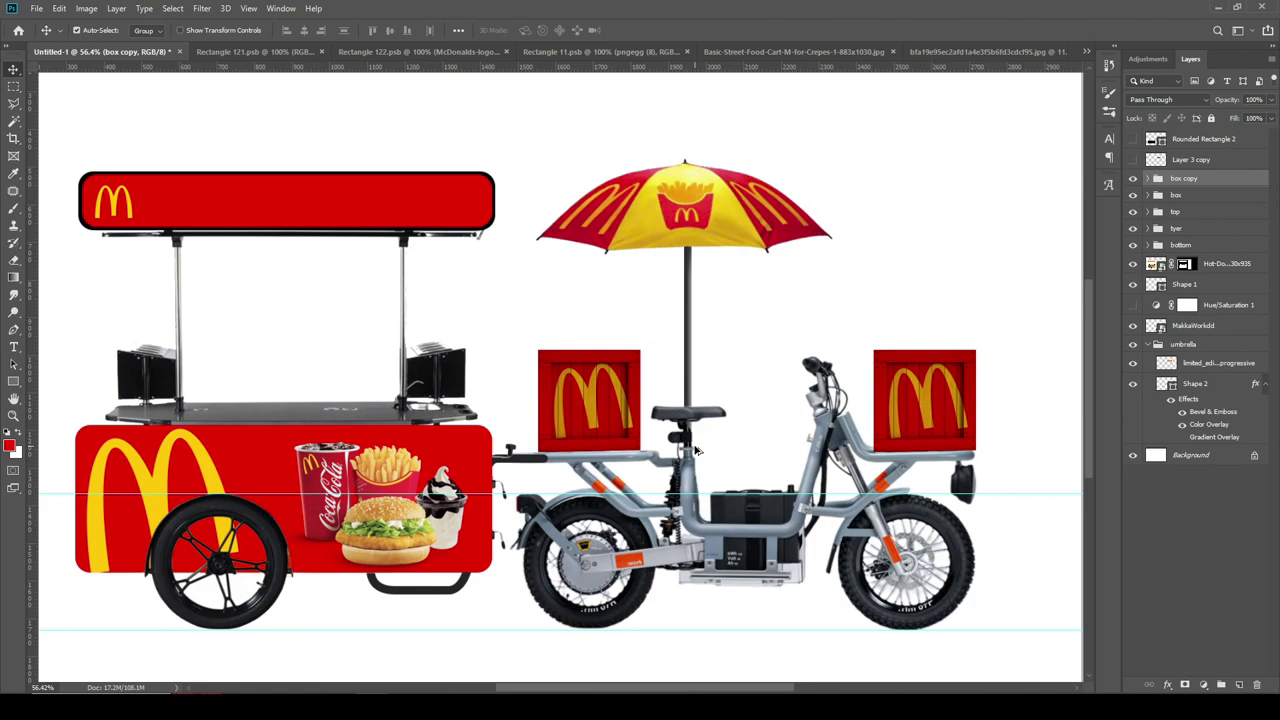
pyautogui.scroll(-3, 697, 450)
pyautogui.scroll(2, 700, 452)
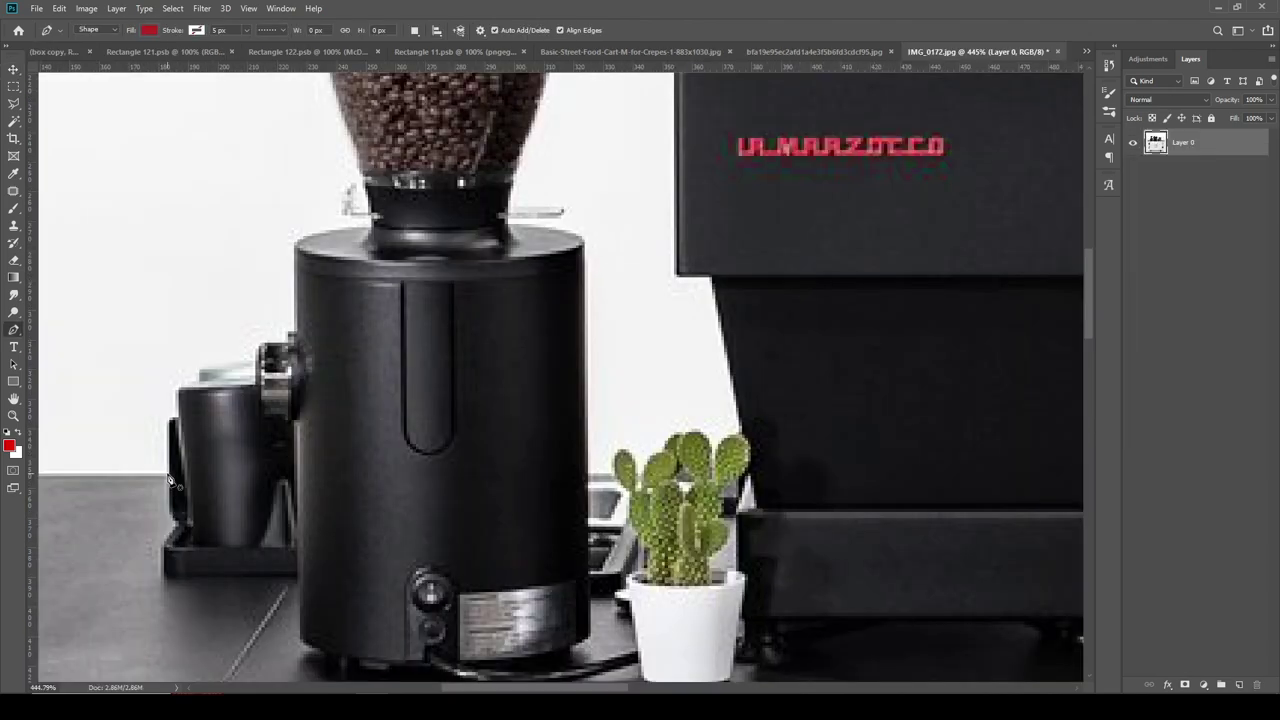
# - Lasso-select the grinder, espresso machine and cups in IMG_0172.jpg
pyautogui.press('l')
pyautogui.scroll(1, 170, 481)
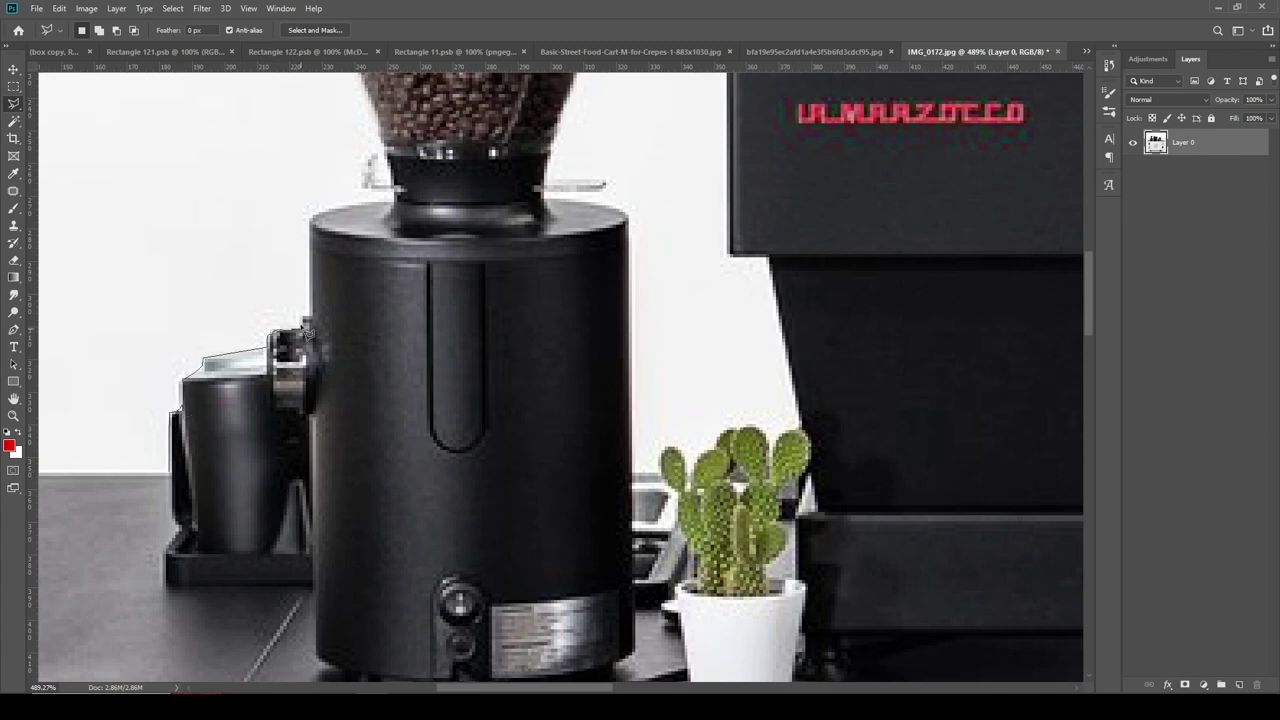
pyautogui.scroll(3, 307, 220)
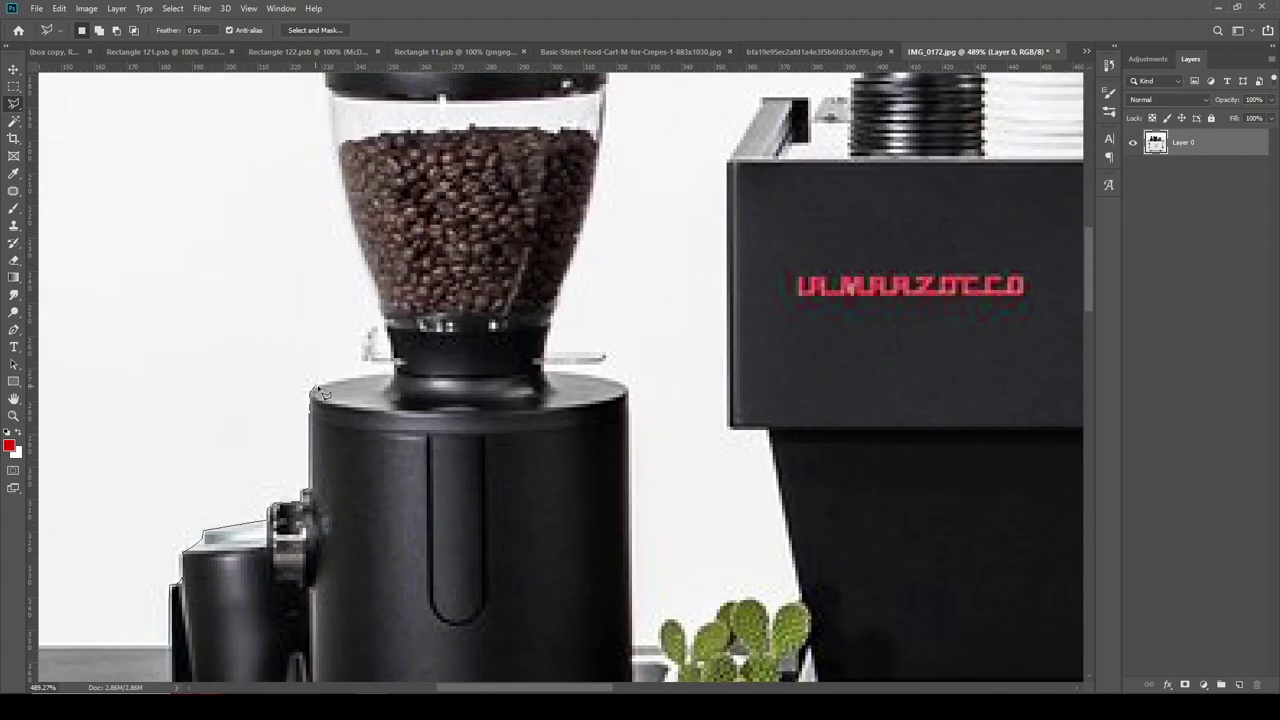
pyautogui.scroll(3, 380, 305)
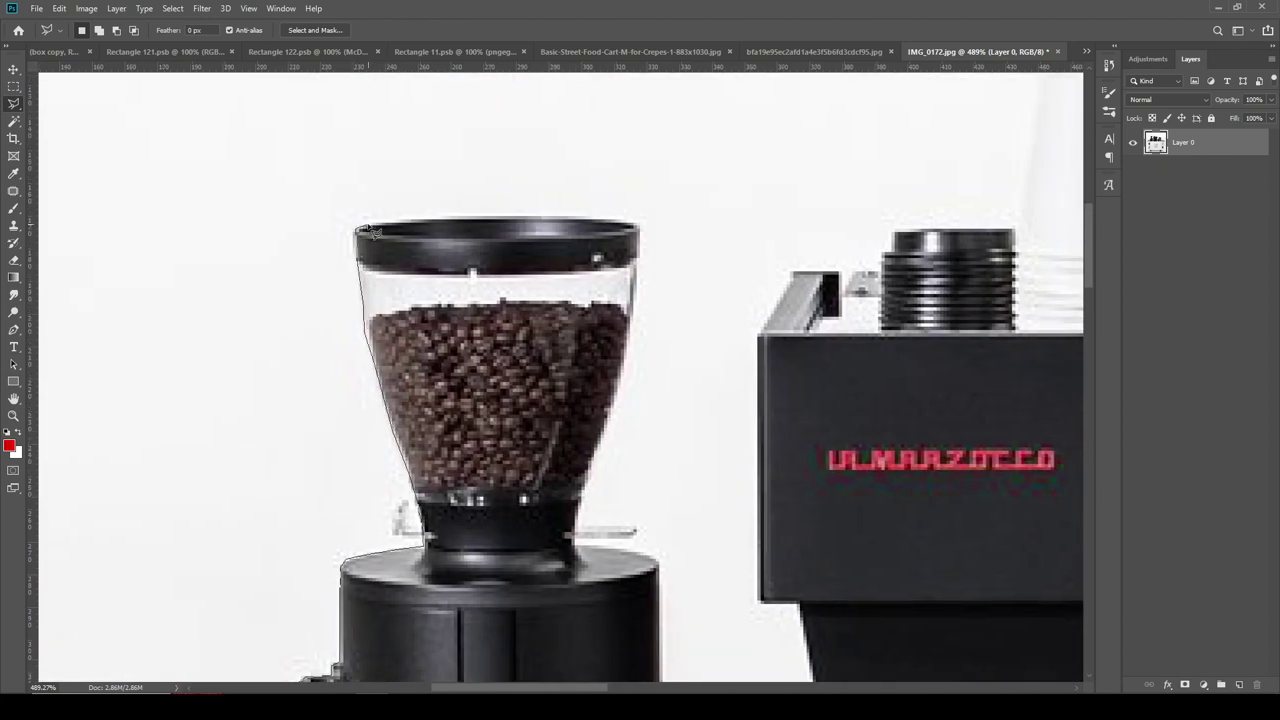
pyautogui.moveTo(372, 232); pyautogui.dragTo(646, 232)
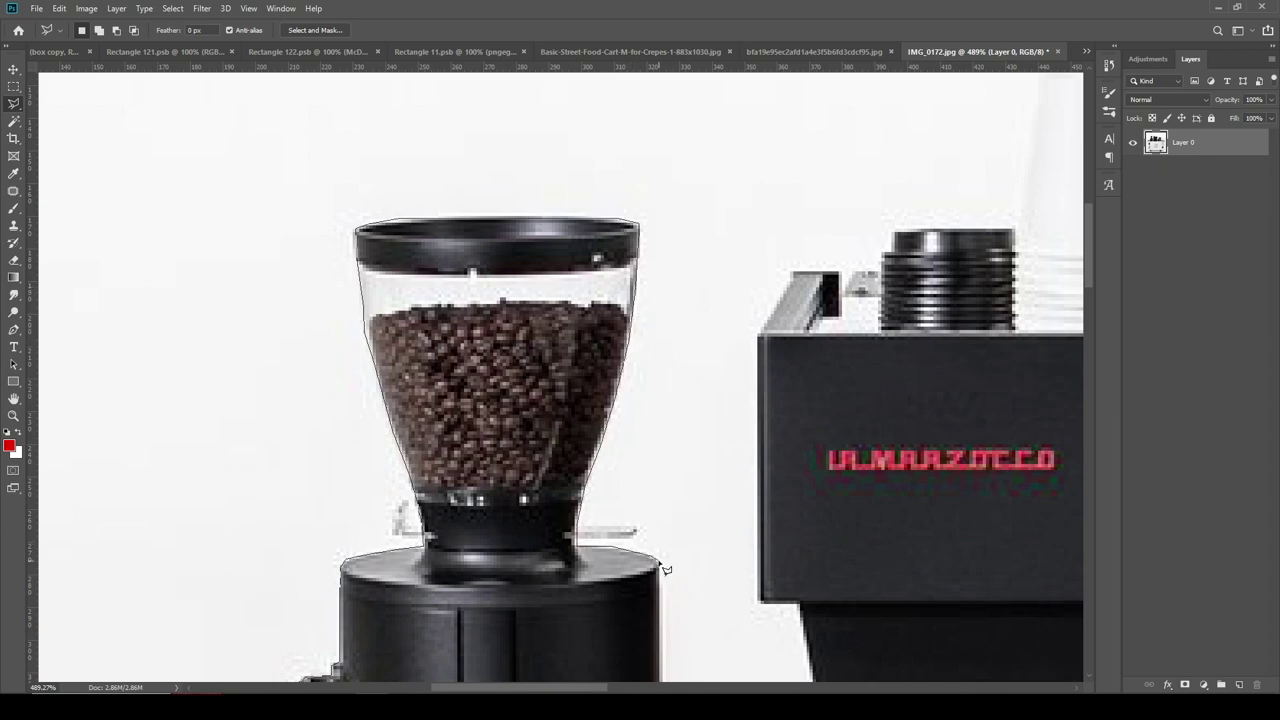
pyautogui.moveTo(657, 578); pyautogui.dragTo(540, 540)
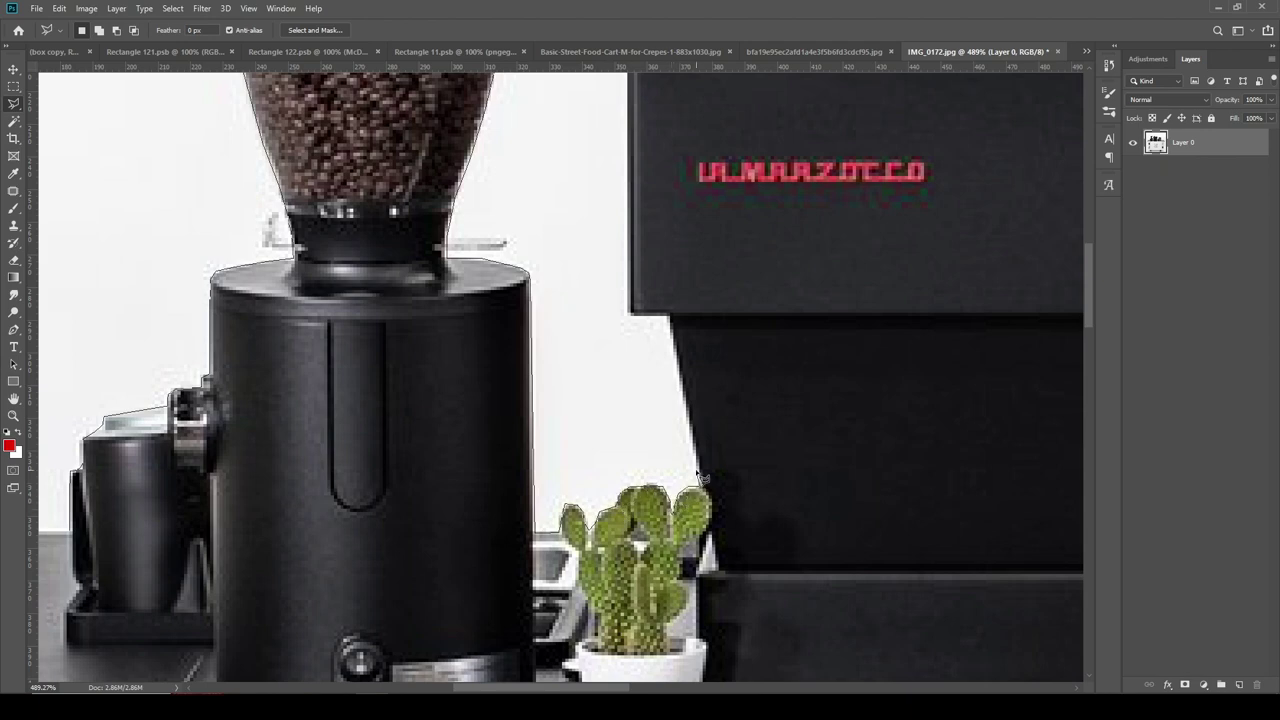
pyautogui.scroll(3, 641, 323)
pyautogui.scroll(1, 641, 323)
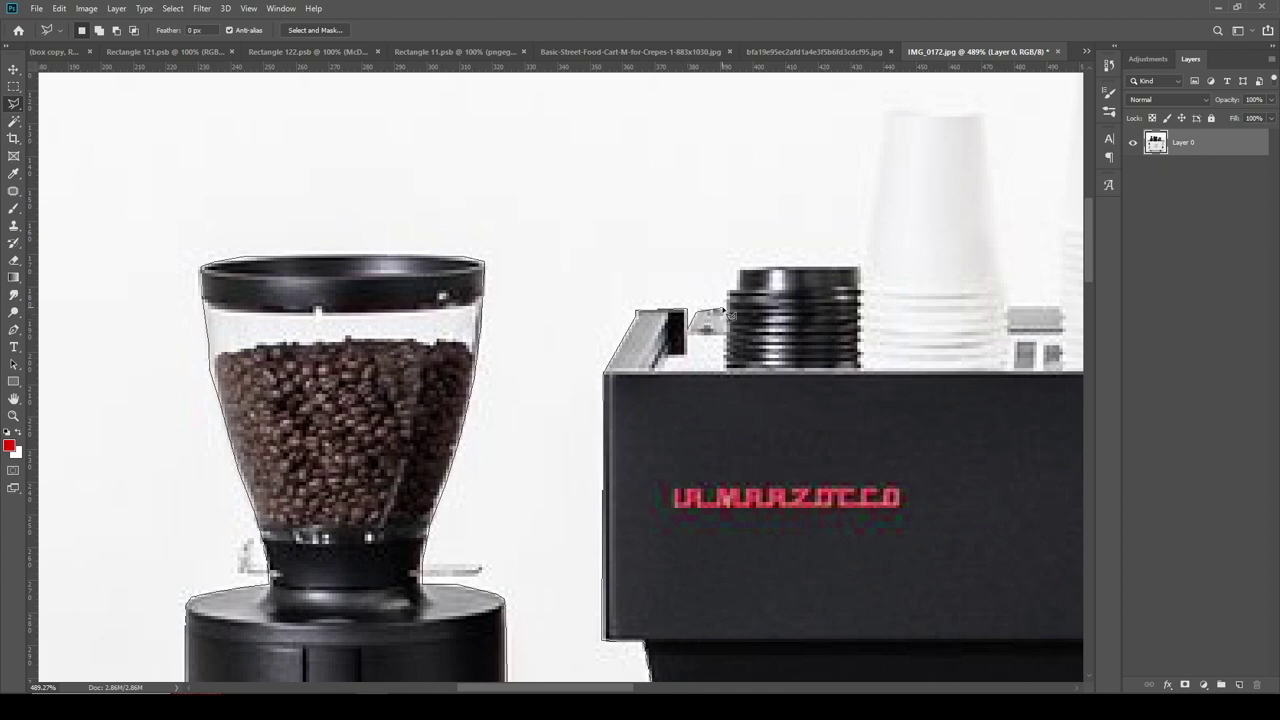
pyautogui.click(862, 268)
pyautogui.scroll(1, 862, 268)
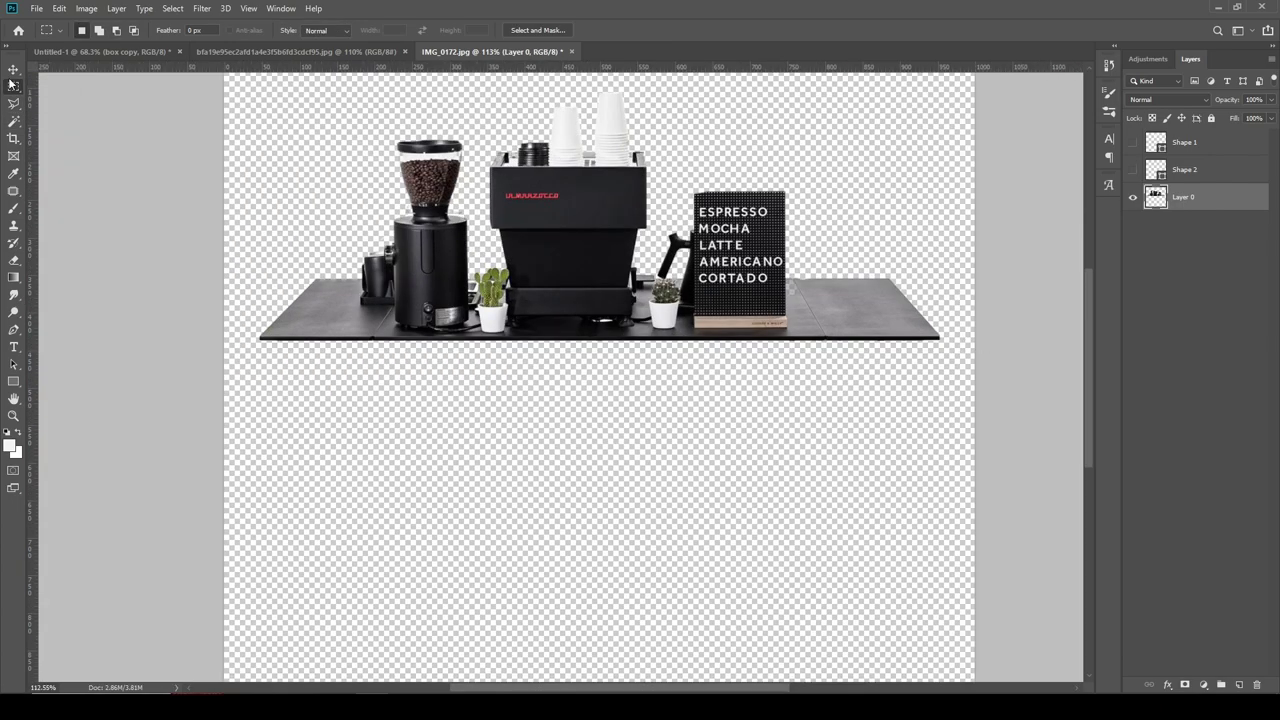
# - Drag the cut-out coffee setup into the Untitled-1 cart document
pyautogui.click(13, 69)
pyautogui.moveTo(503, 244); pyautogui.dragTo(503, 362)
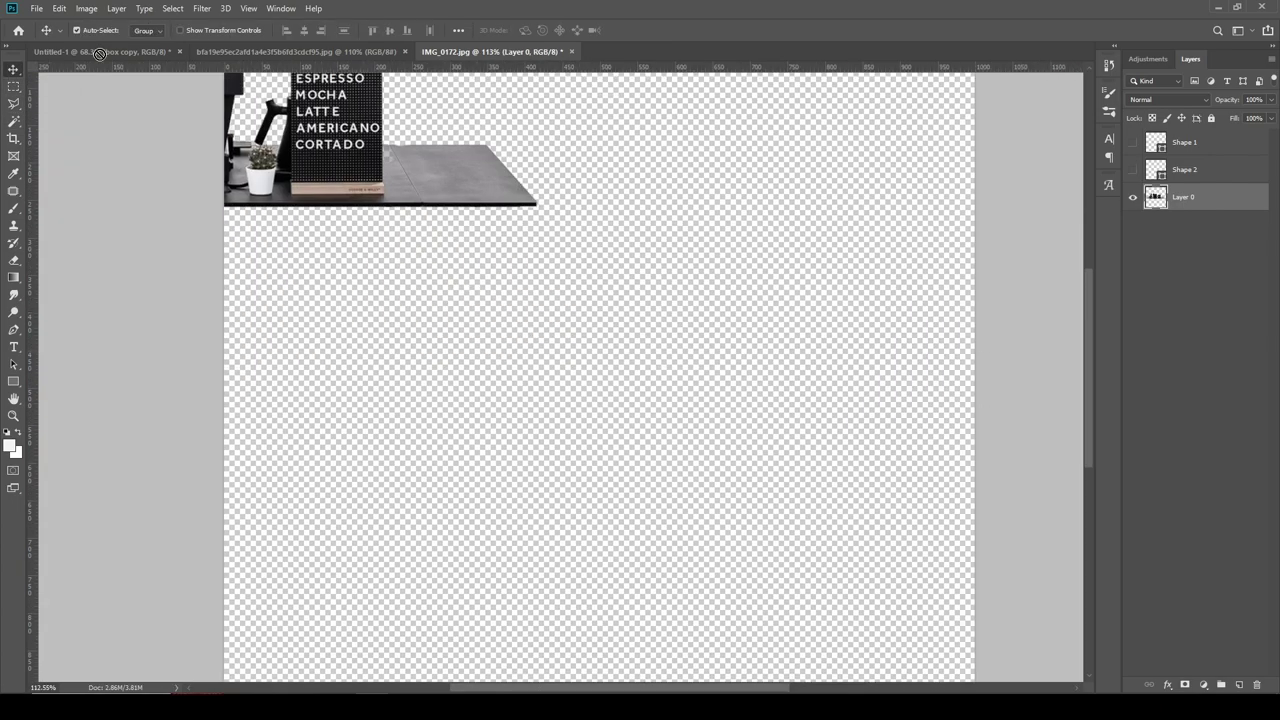
pyautogui.scroll(1, 503, 362)
# - Shrink the coffee setup layer and lower its opacity for alignment
pyautogui.scroll(1, 495, 370)
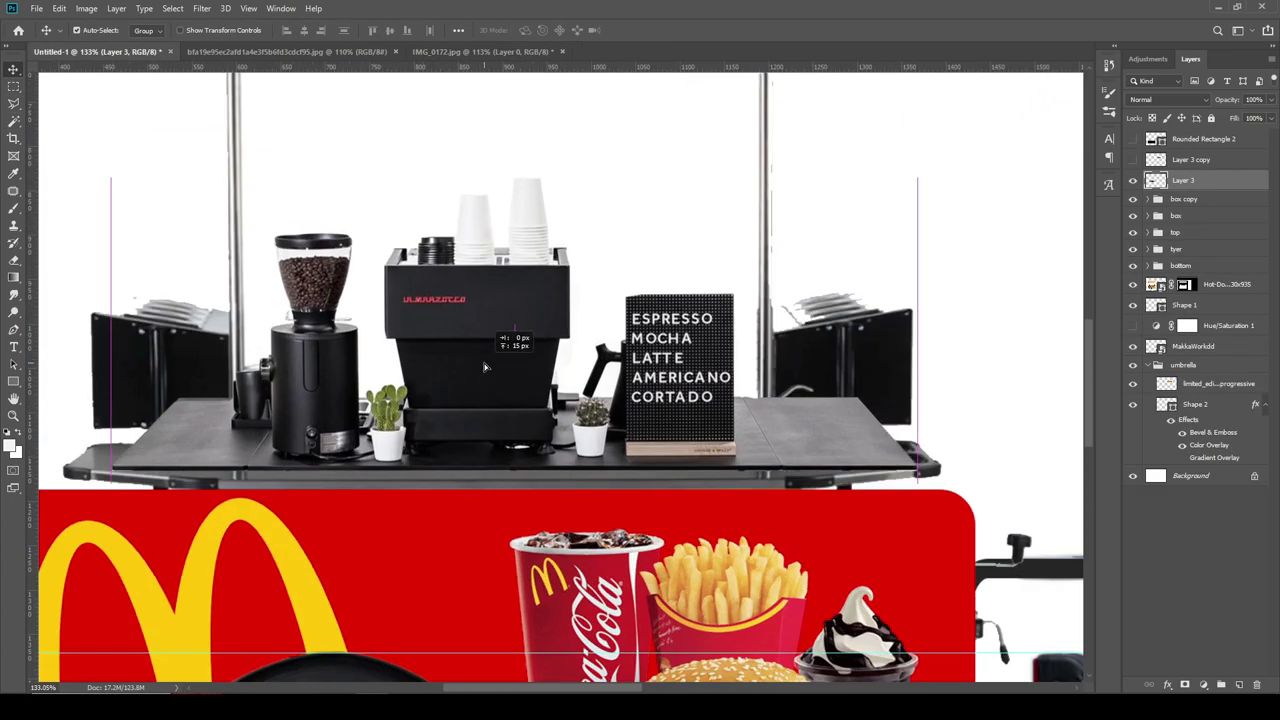
pyautogui.hotkey('ctrl', 't')
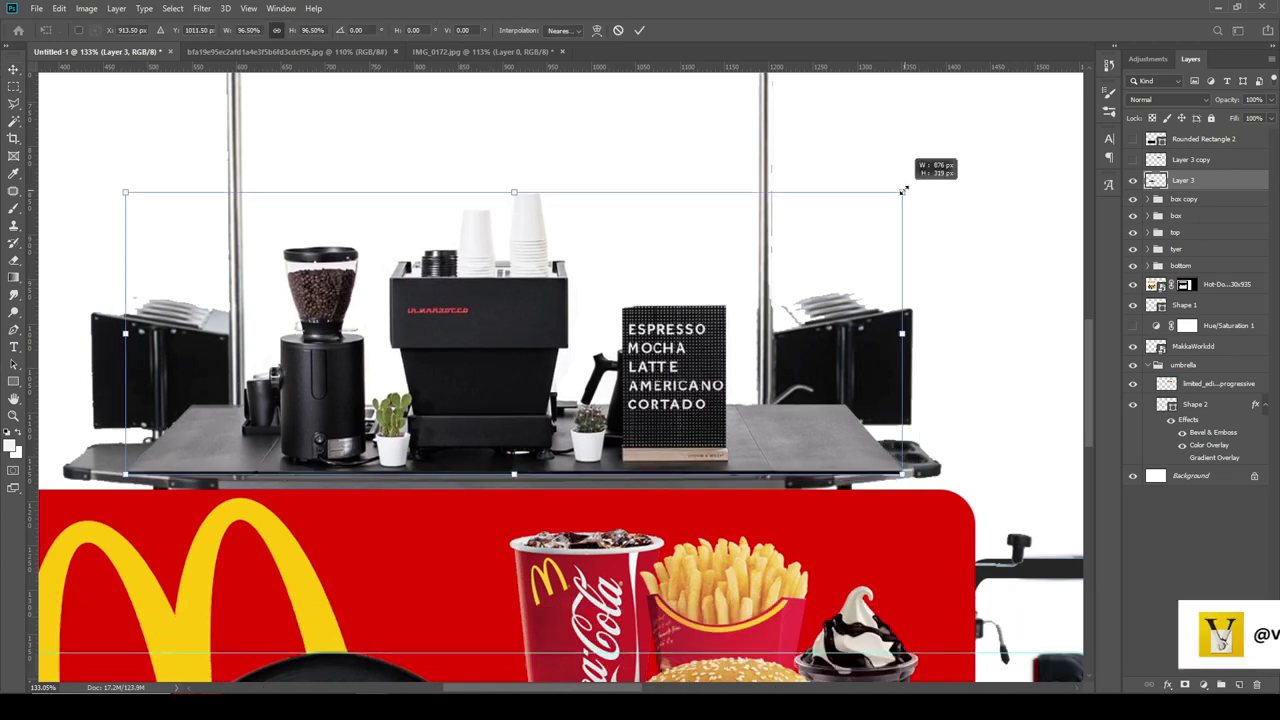
pyautogui.moveTo(916, 187); pyautogui.dragTo(894, 181)
pyautogui.press('Return')
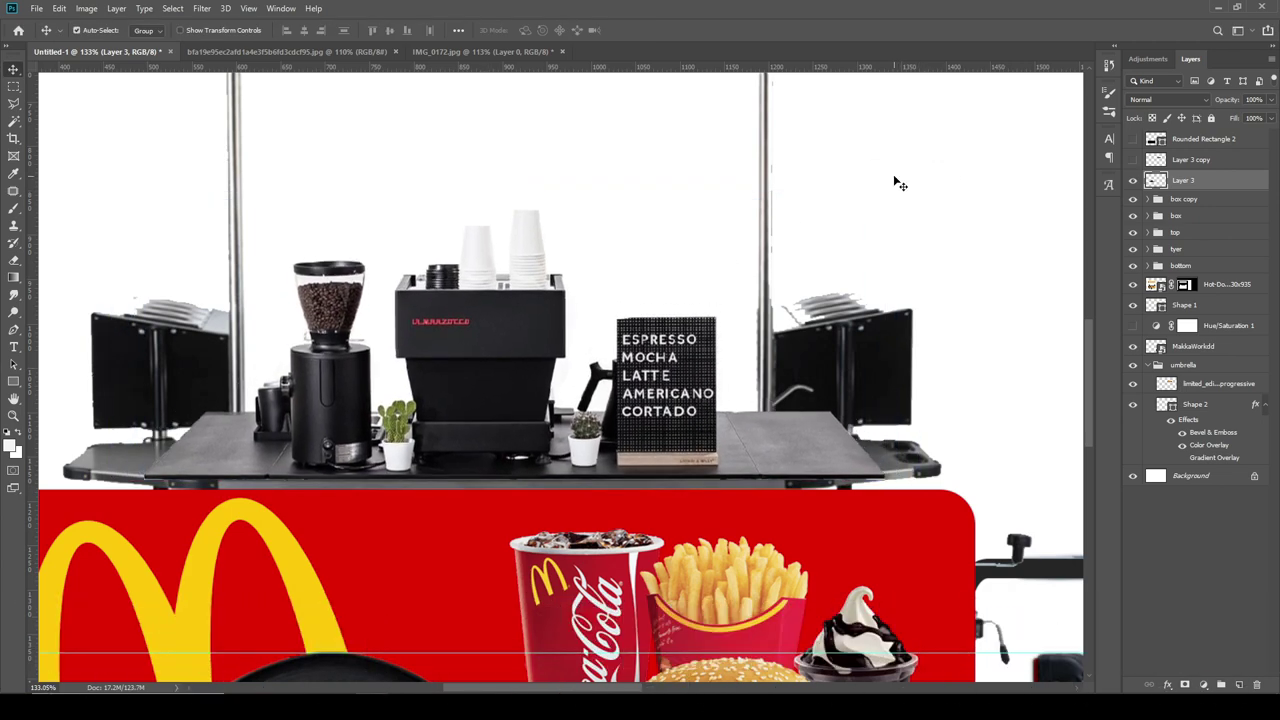
pyautogui.scroll(1, 808, 314)
pyautogui.moveTo(1229, 117); pyautogui.dragTo(1245, 112)
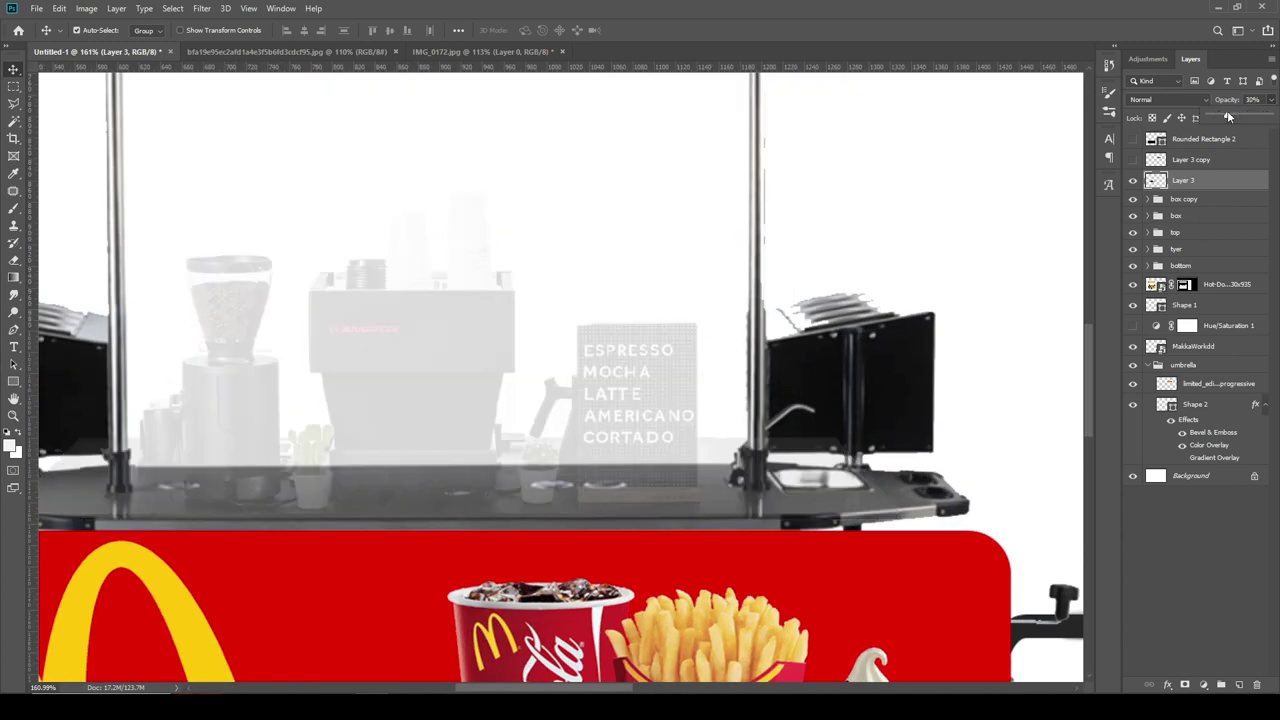
# - Shrink the coffee setup further and restore it to 100% opacity
pyautogui.hotkey('ctrl', 't')
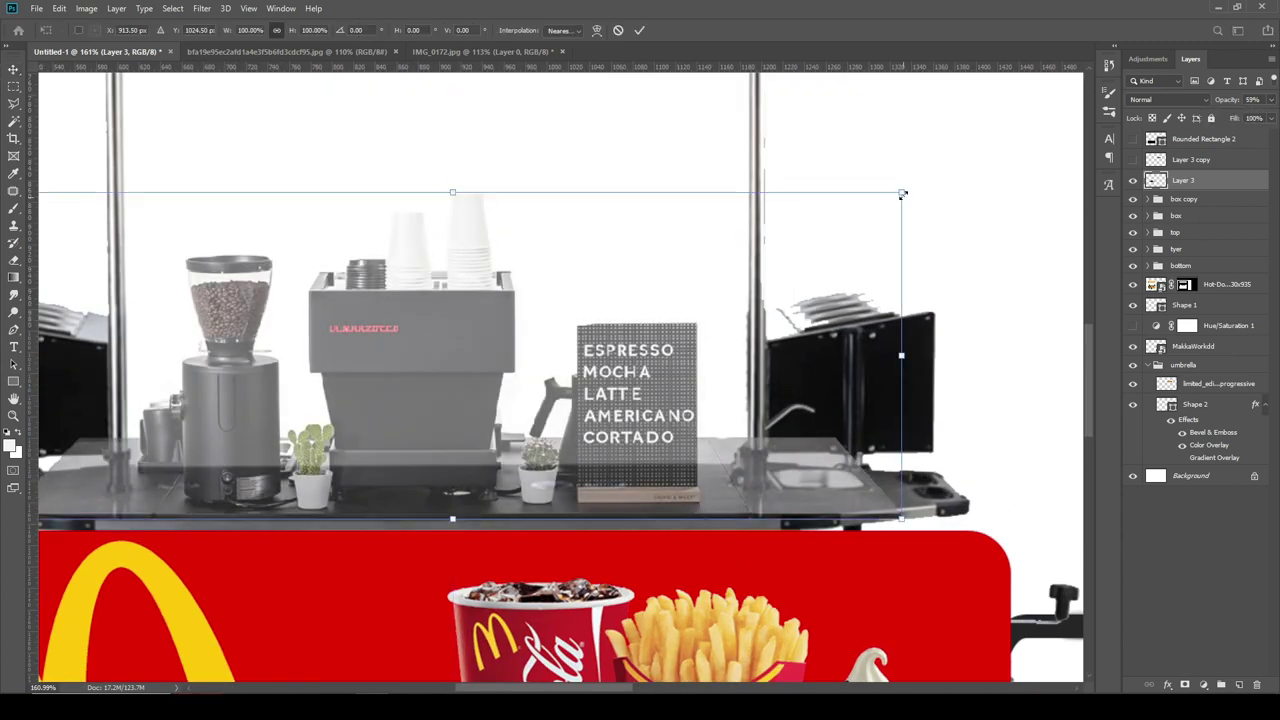
pyautogui.moveTo(903, 191)
pyautogui.mouseDown()
pyautogui.moveTo(818, 248)
pyautogui.moveTo(834, 214)
pyautogui.mouseUp()
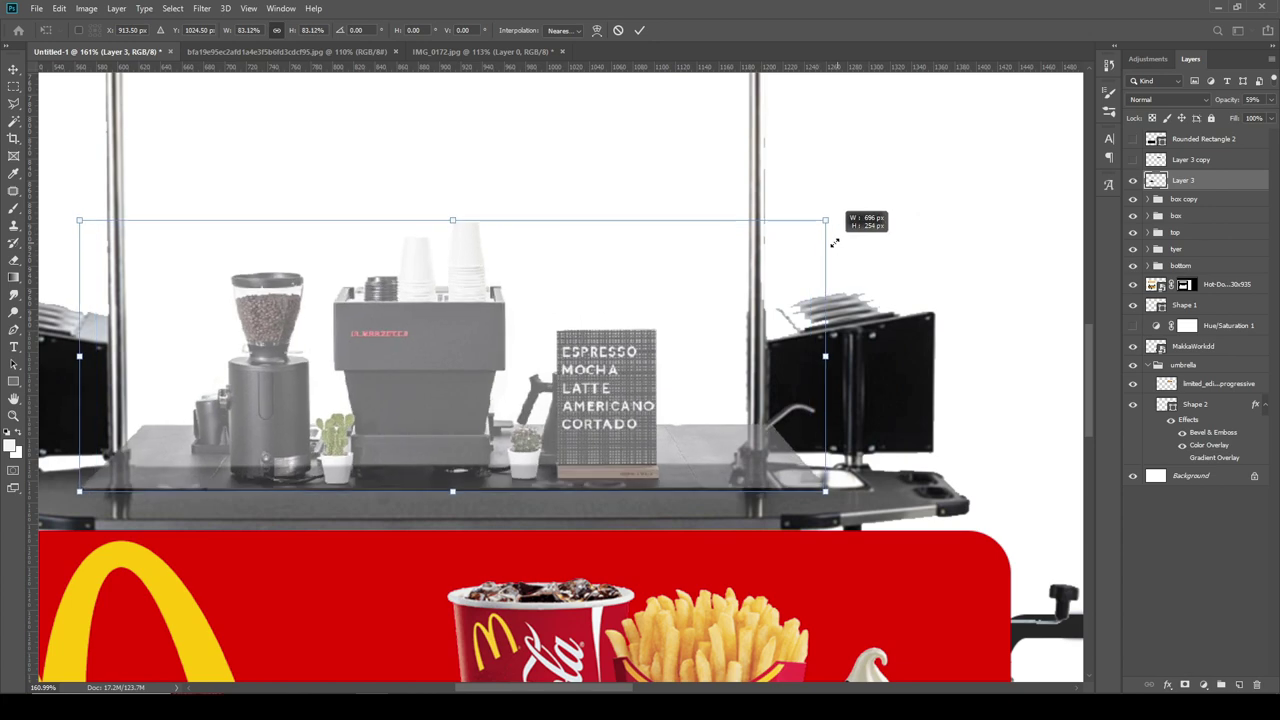
pyautogui.press('Return')
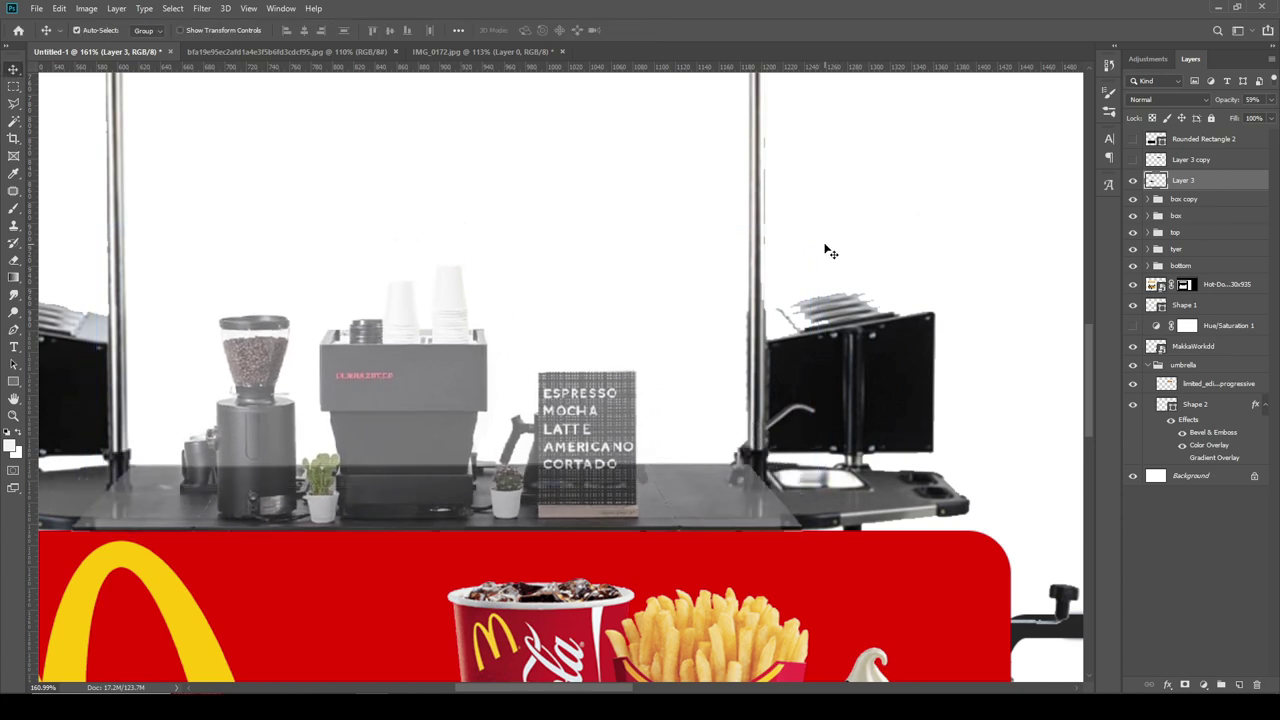
pyautogui.click(1271, 99)
pyautogui.moveTo(1244, 117); pyautogui.dragTo(1272, 117)
# - Scale the coffee setup to about 88% and nudge it onto the counter between the poles
pyautogui.hotkey('ctrl', 't')
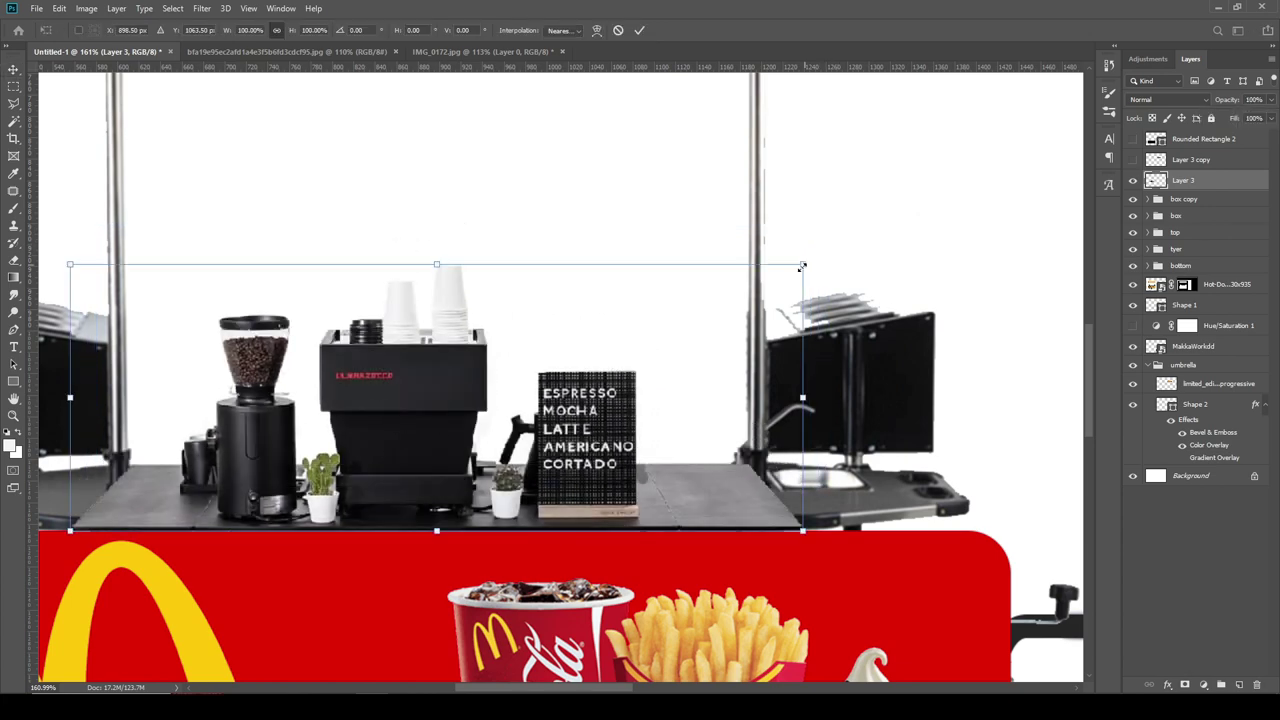
pyautogui.moveTo(802, 266); pyautogui.dragTo(757, 300)
pyautogui.press('Return')
pyautogui.press('Left')
pyautogui.press('Left')
pyautogui.press('Left')
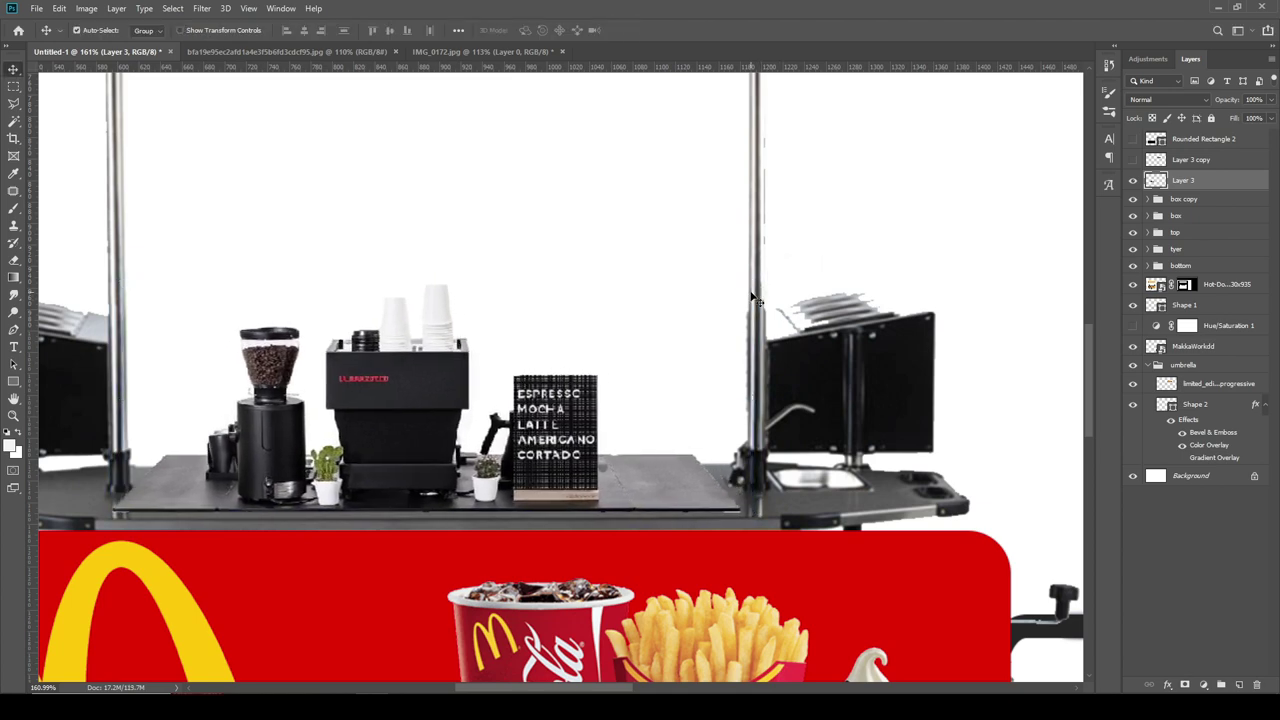
pyautogui.press('Down')
pyautogui.press('Down')
pyautogui.press('Down')
pyautogui.scroll(2, 757, 300)
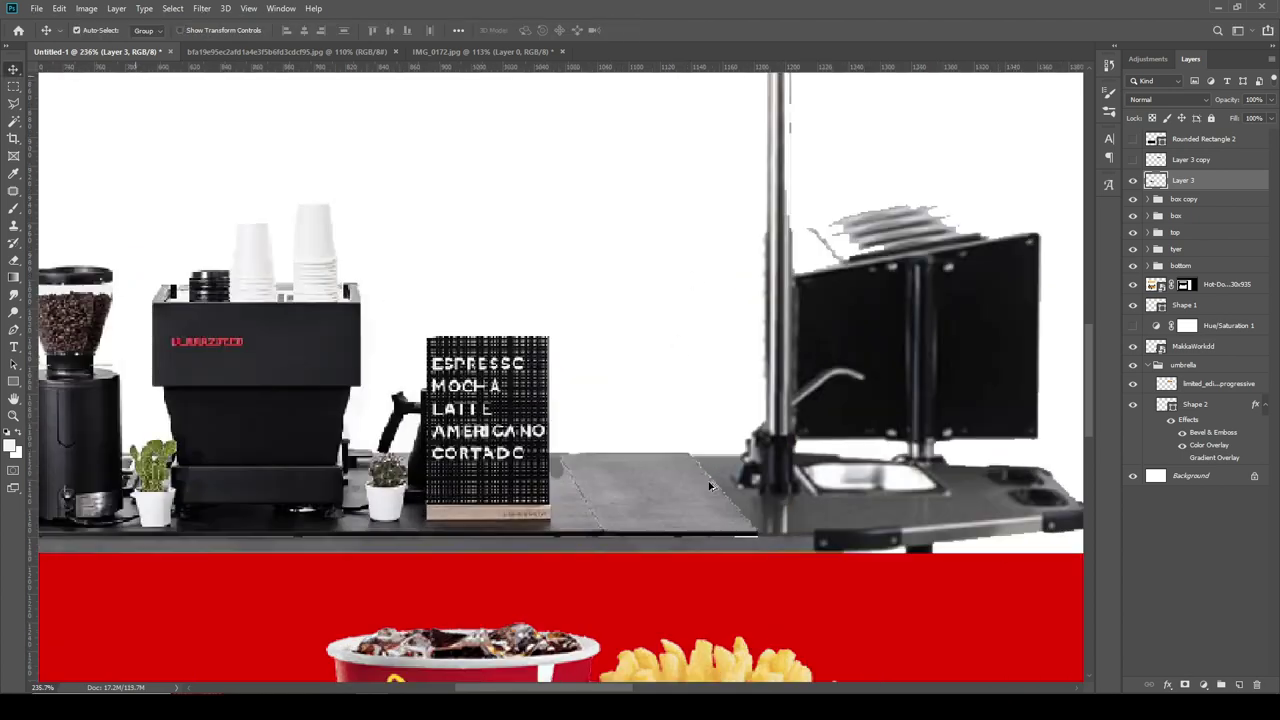
pyautogui.scroll(3, 757, 300)
# - Add a white layer mask to the coffee layer and set up a smaller eraser
pyautogui.rightClick(1184, 686)
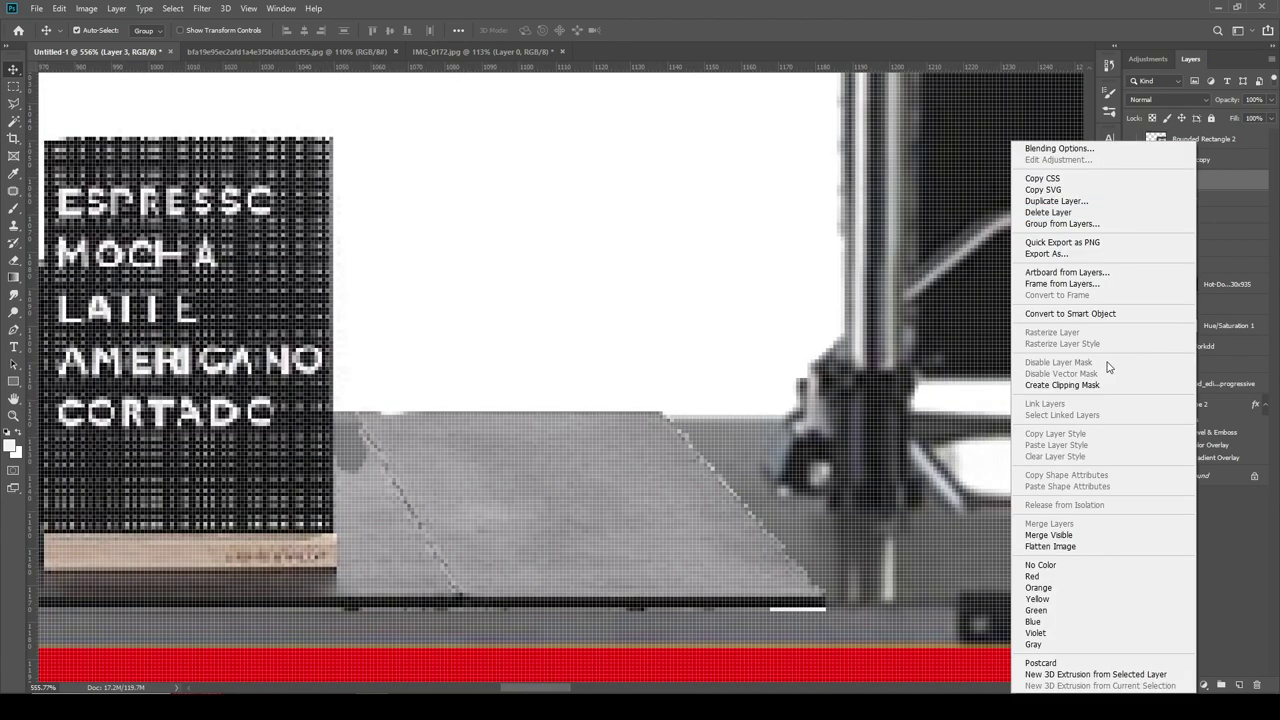
pyautogui.press('Escape')
pyautogui.click(1184, 686)
pyautogui.press('e')
pyautogui.press('[')
pyautogui.rightClick(852, 76)
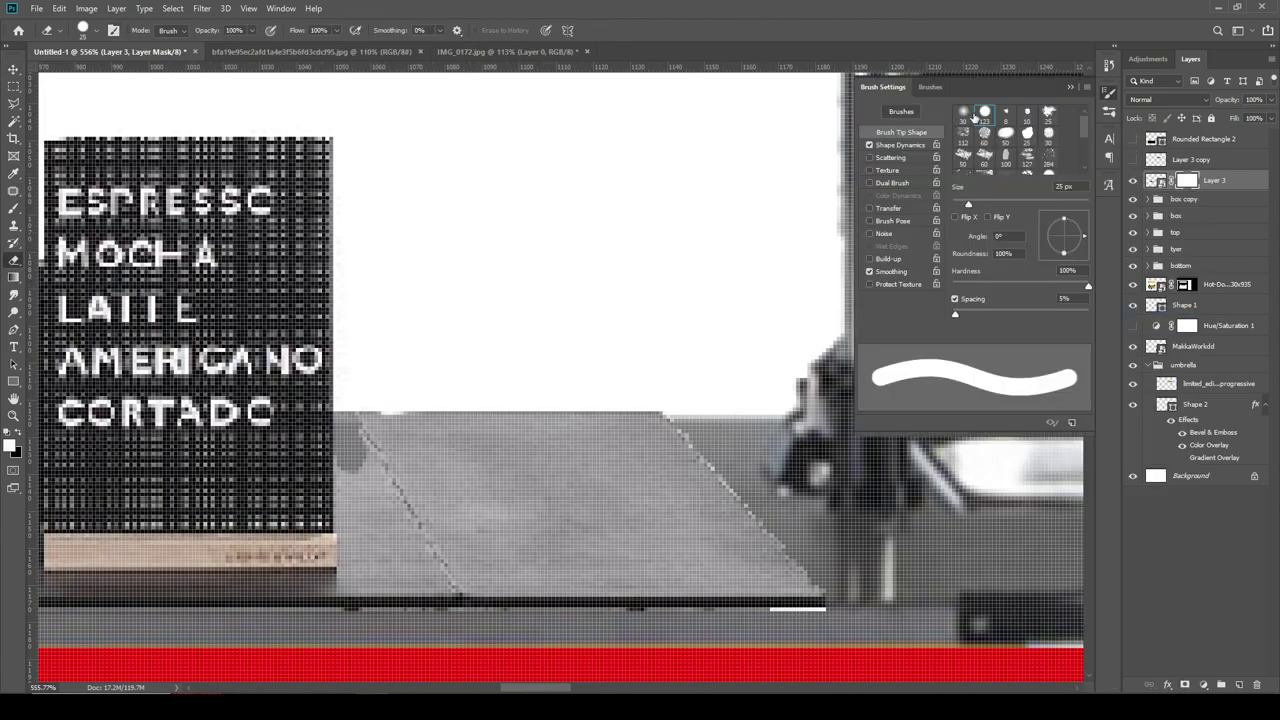
pyautogui.press('Escape')
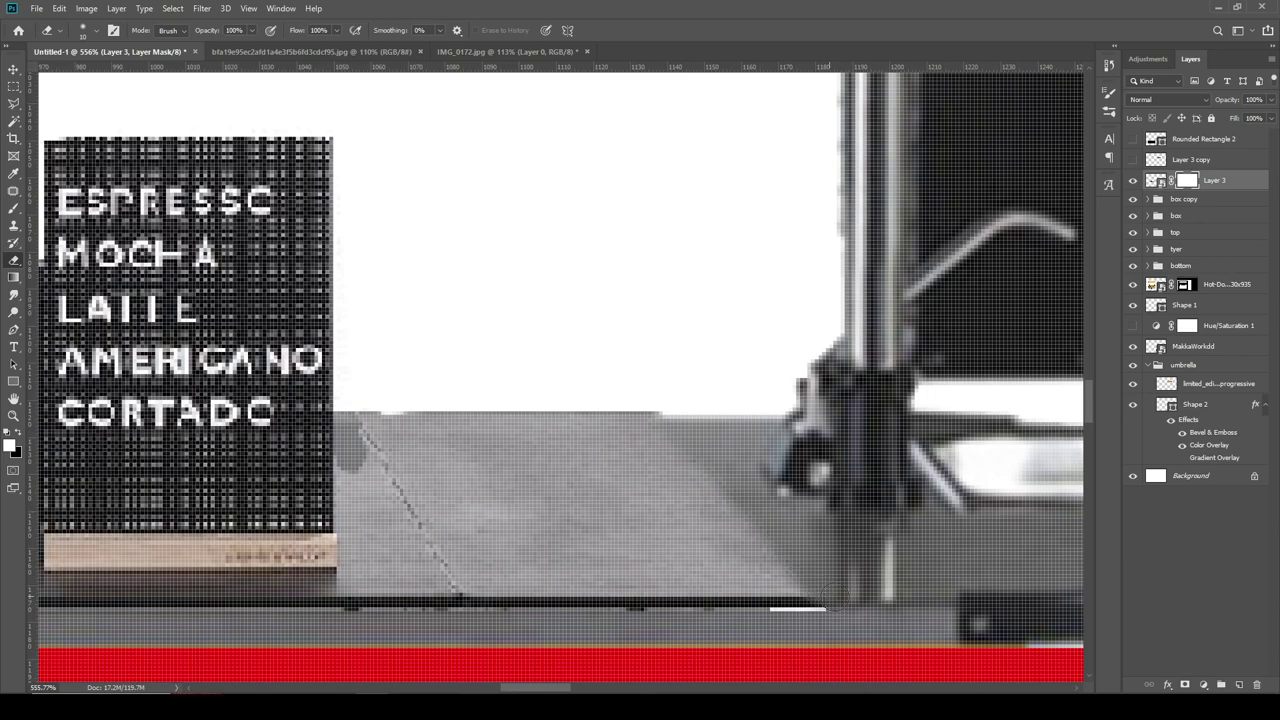
# - Pan around the canvas to view the cactus and espresso machine area
pyautogui.hscroll(-10, 812, 397)
pyautogui.scroll(2, 300, 410)
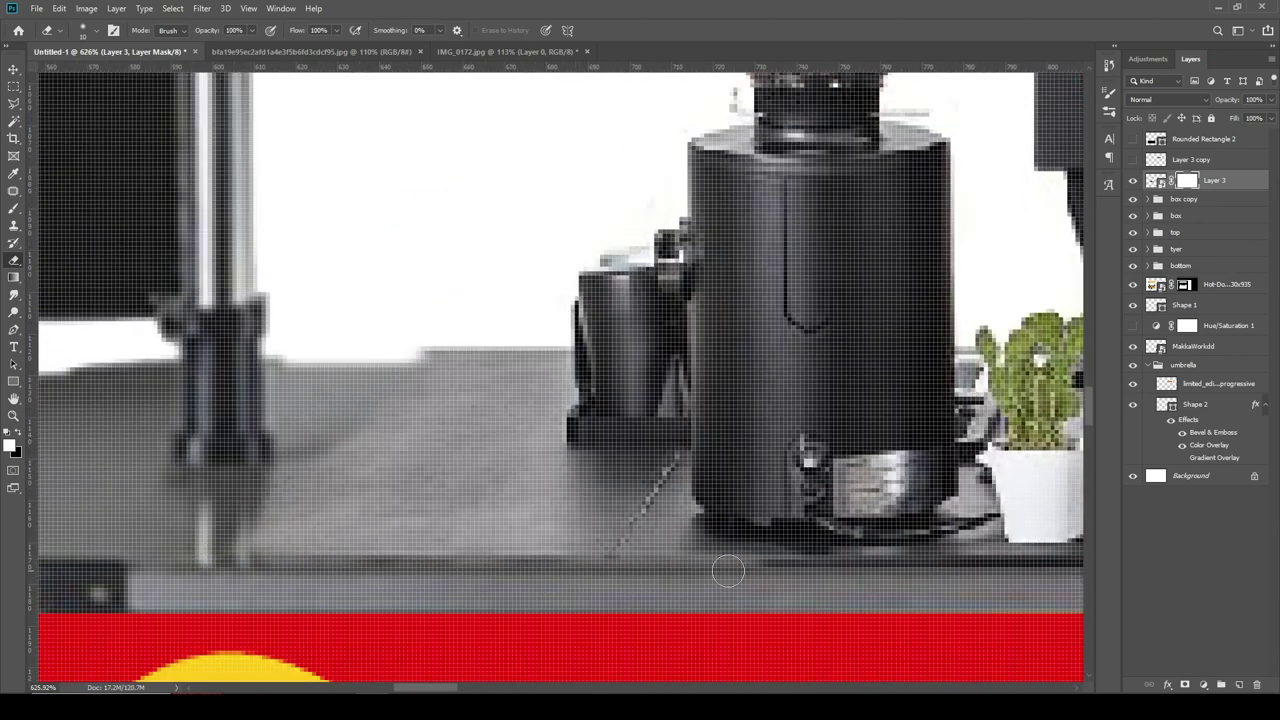
pyautogui.moveTo(896, 571); pyautogui.dragTo(449, 512)
pyautogui.hscroll(5, 620, 505)
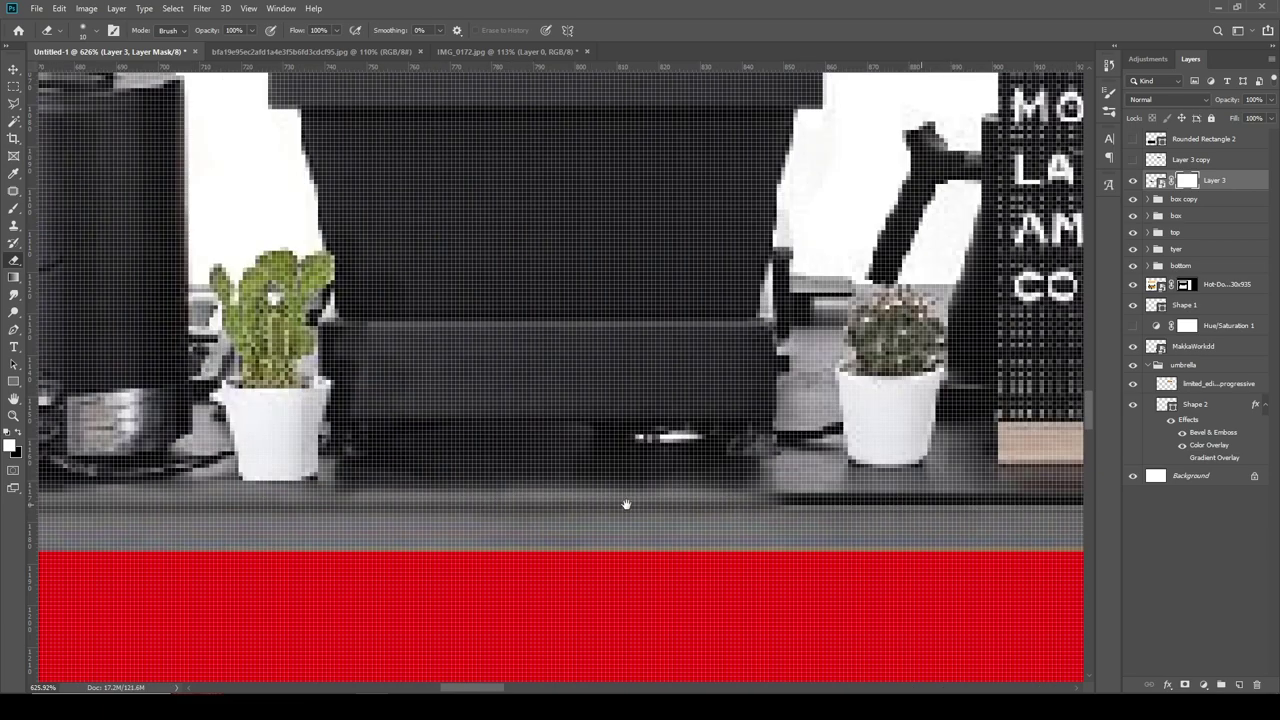
pyautogui.hscroll(5, 973, 505)
pyautogui.scroll(-5, 800, 500)
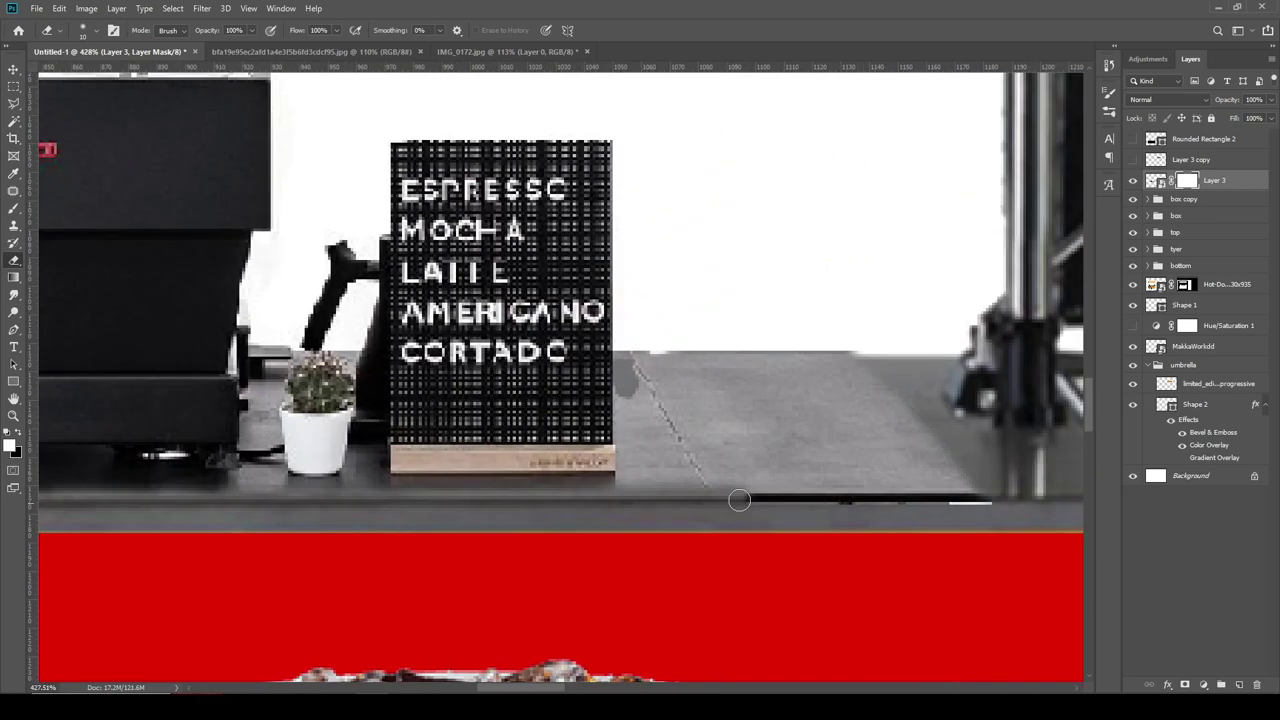
pyautogui.scroll(-5, 808, 497)
pyautogui.scroll(3, 415, 418)
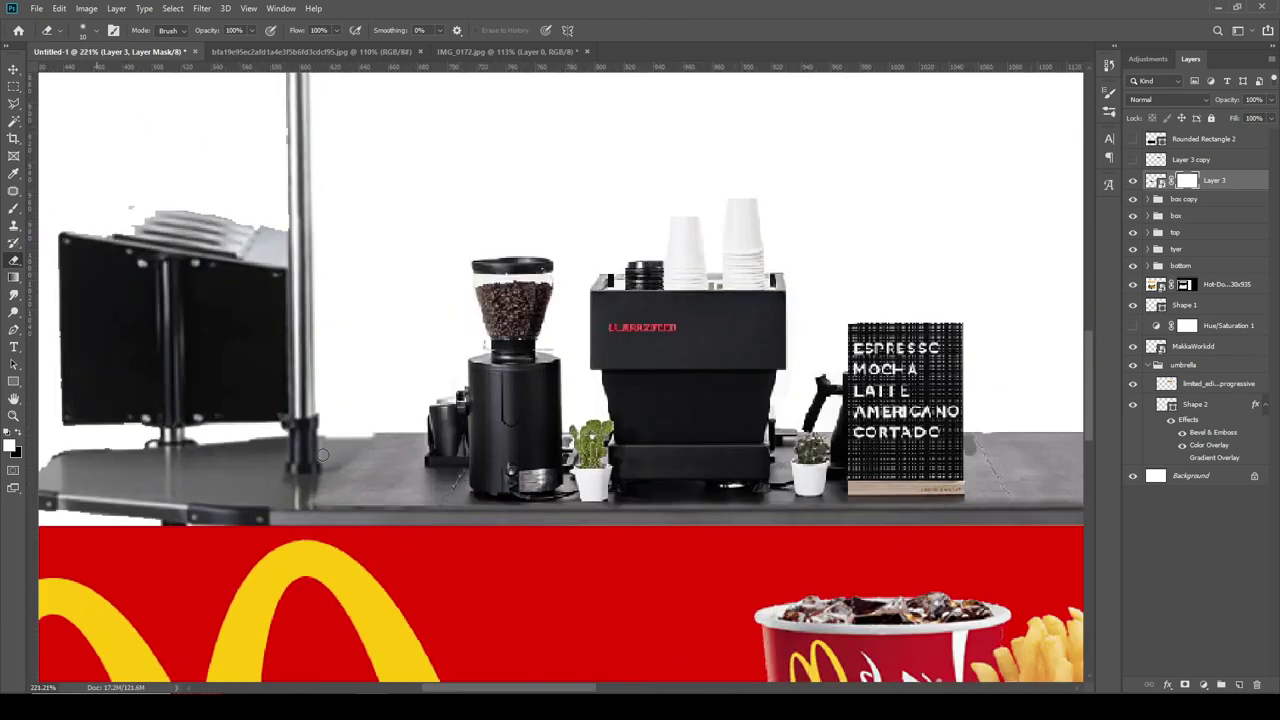
pyautogui.scroll(2, 415, 418)
pyautogui.scroll(-5, 415, 418)
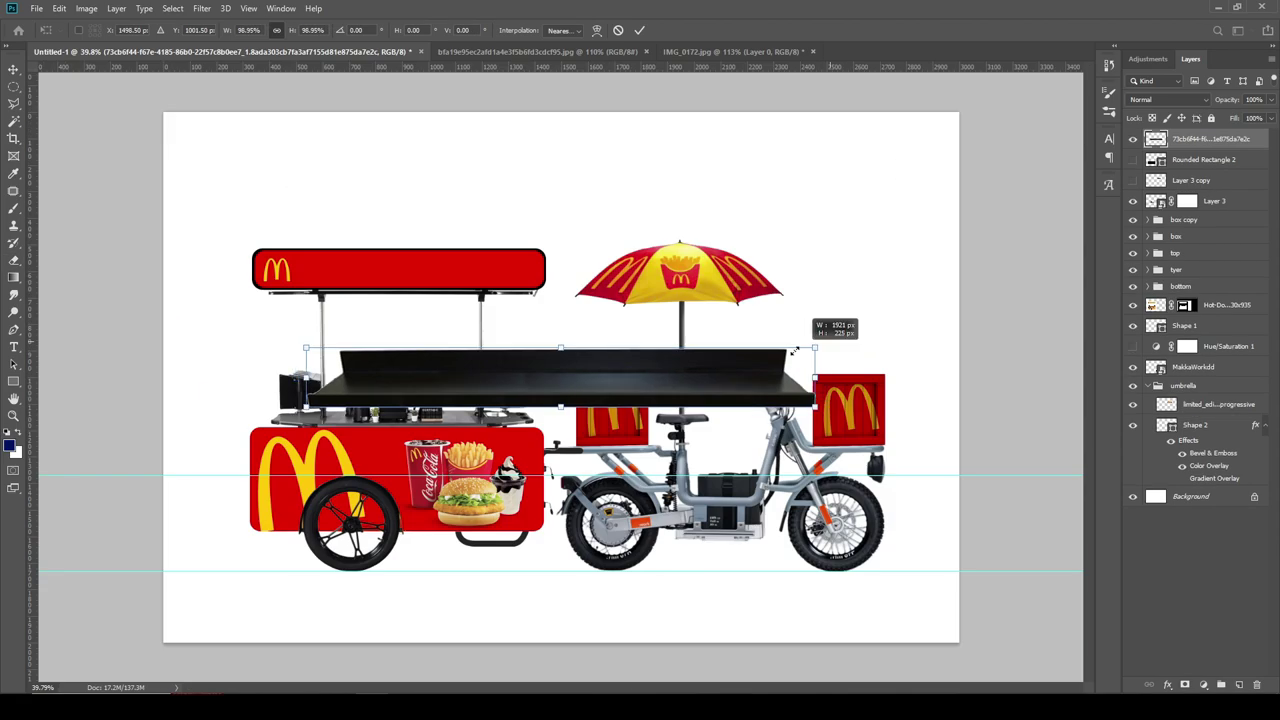
# - Scale down the black shelf, set it between the cart poles, and move its layer into the umbrella group
pyautogui.moveTo(943, 357); pyautogui.dragTo(662, 370)
pyautogui.press('Return')
pyautogui.scroll(3, 420, 380)
pyautogui.moveTo(370, 350)
pyautogui.mouseDown()
pyautogui.moveTo(358, 355)
pyautogui.moveTo(432, 358)
pyautogui.mouseUp()
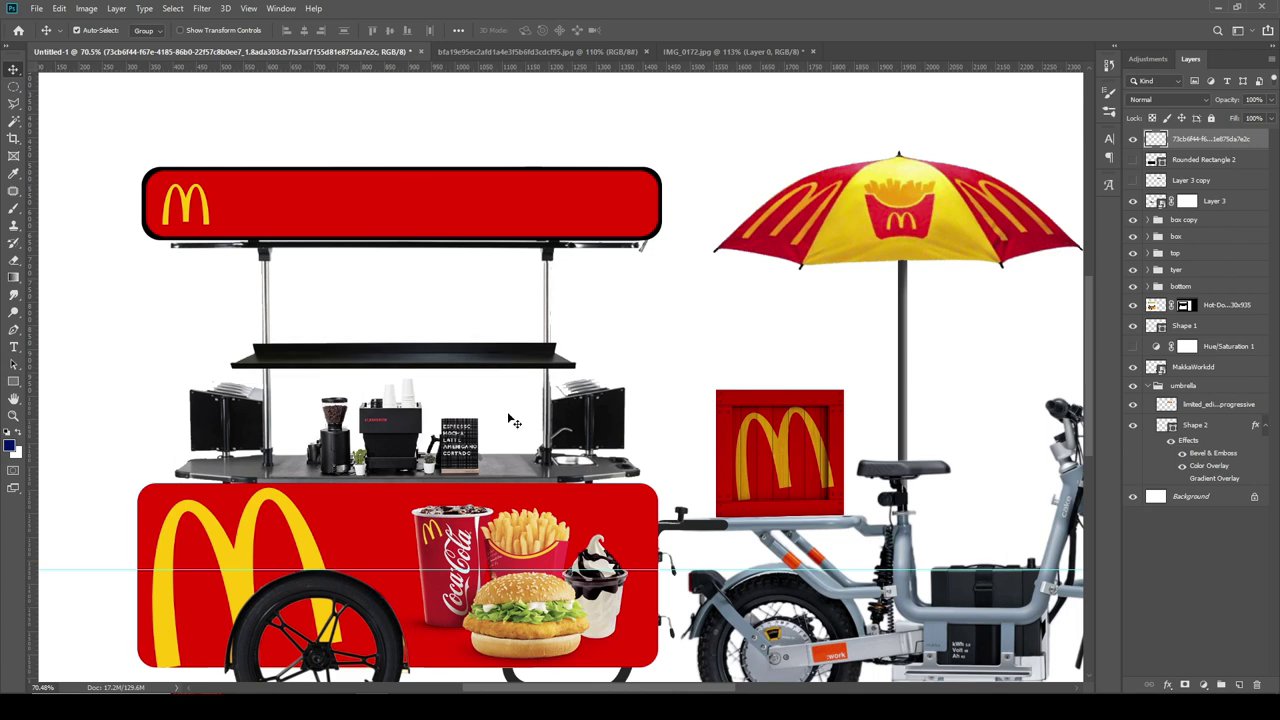
pyautogui.scroll(5, 530, 362)
pyautogui.moveTo(1220, 142); pyautogui.dragTo(1194, 414)
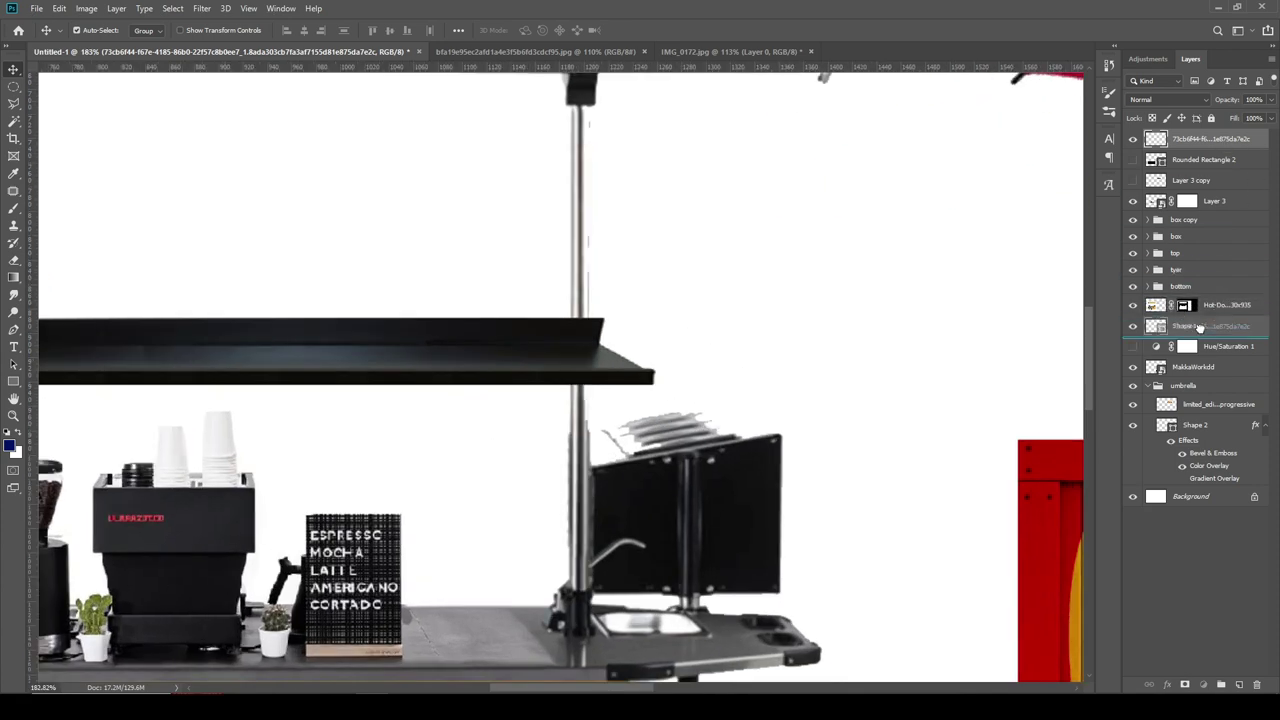
# - Target the cart layer's pixels and set up an Eraser with a flat 12% roundness tip
pyautogui.scroll(3, 582, 362)
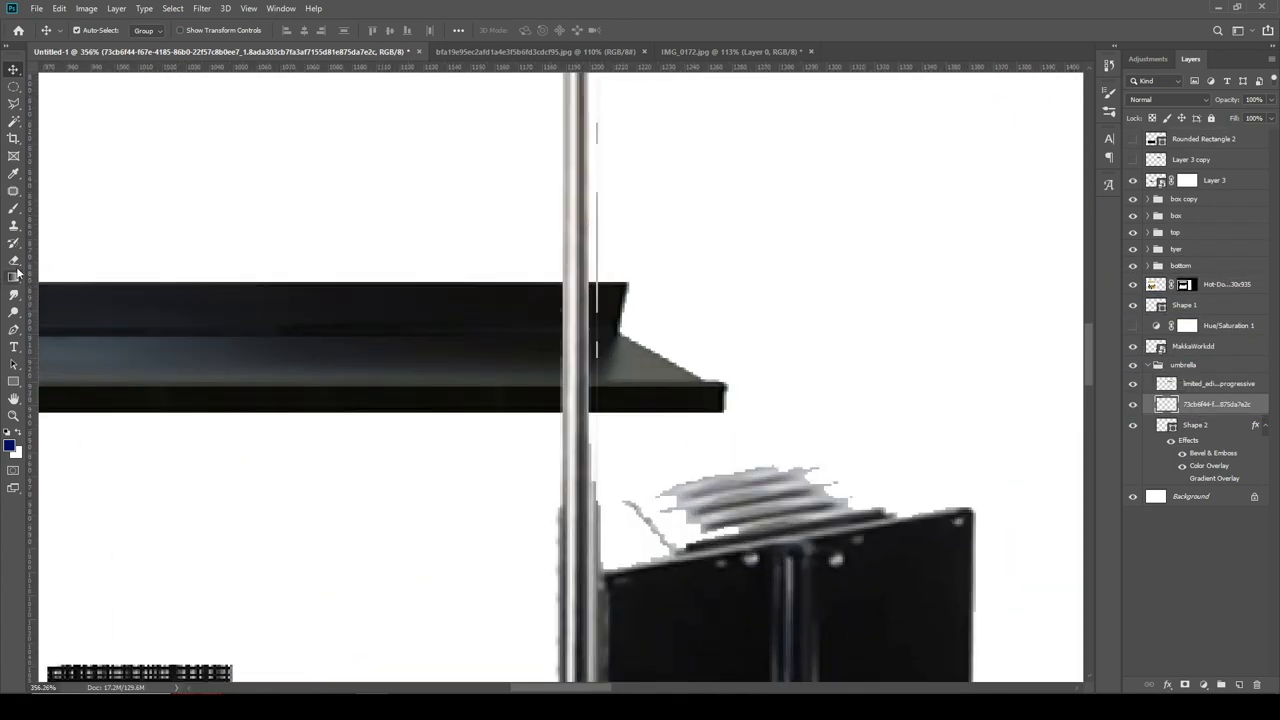
pyautogui.click(13, 208)
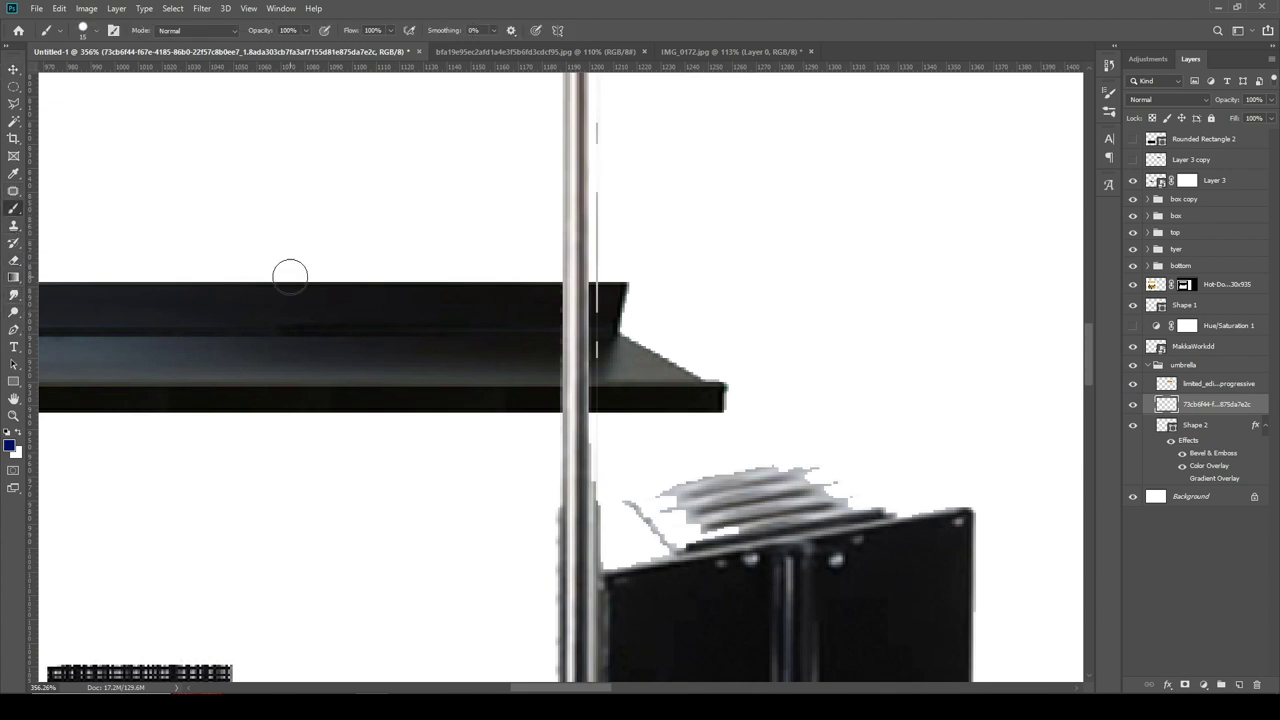
pyautogui.click(113, 31)
pyautogui.moveTo(1064, 226); pyautogui.dragTo(1064, 240)
pyautogui.click(1186, 285)
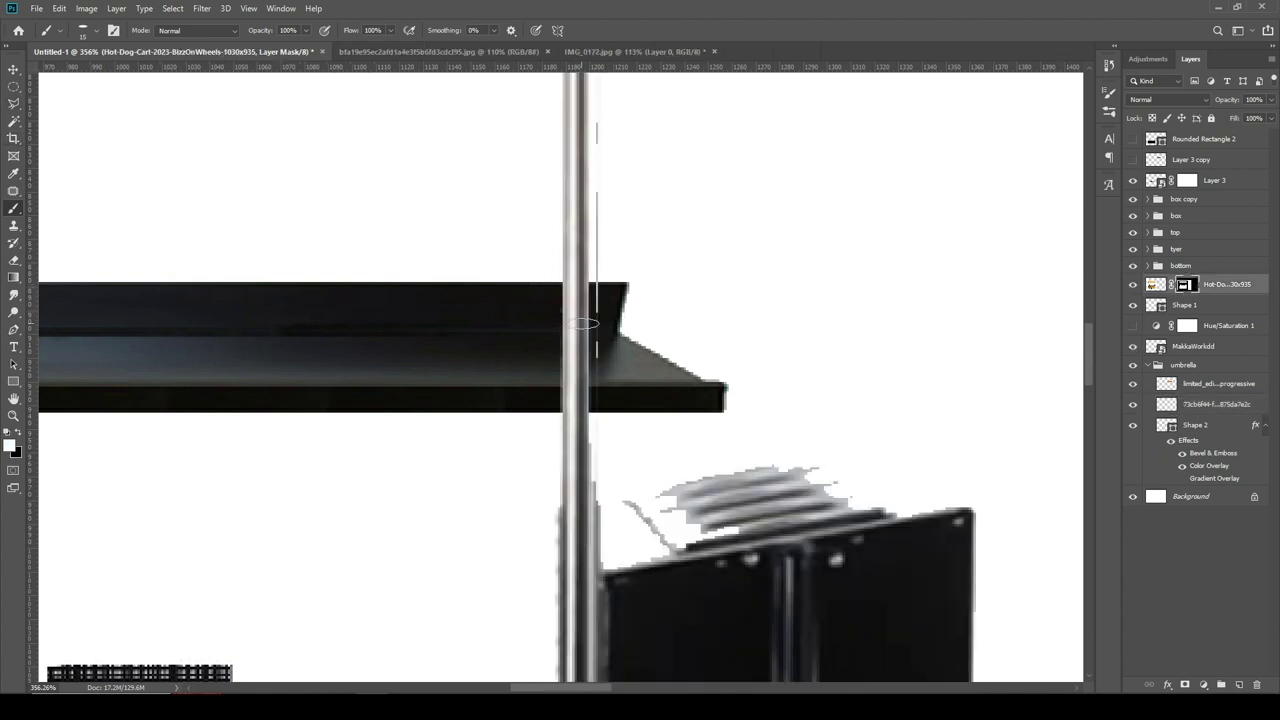
pyautogui.hotkey('ctrl', '2')
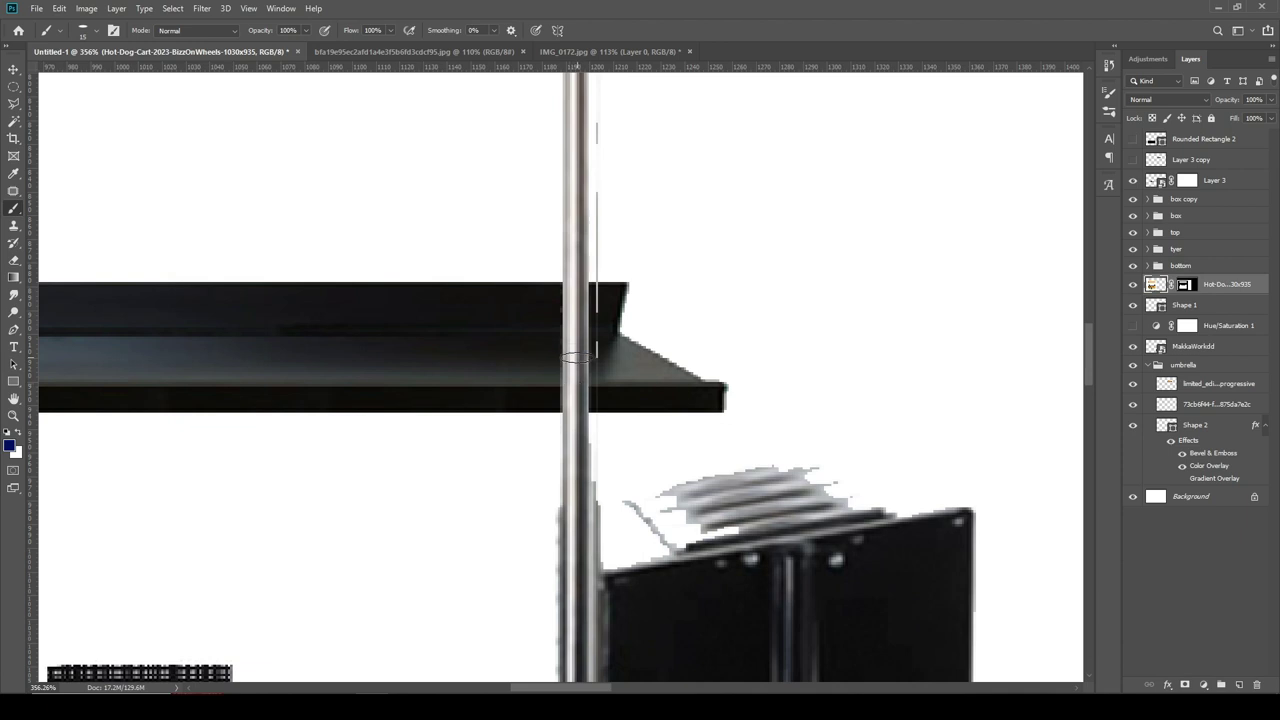
pyautogui.click(13, 447)
pyautogui.press('Return')
pyautogui.press('e')
pyautogui.press('F5')
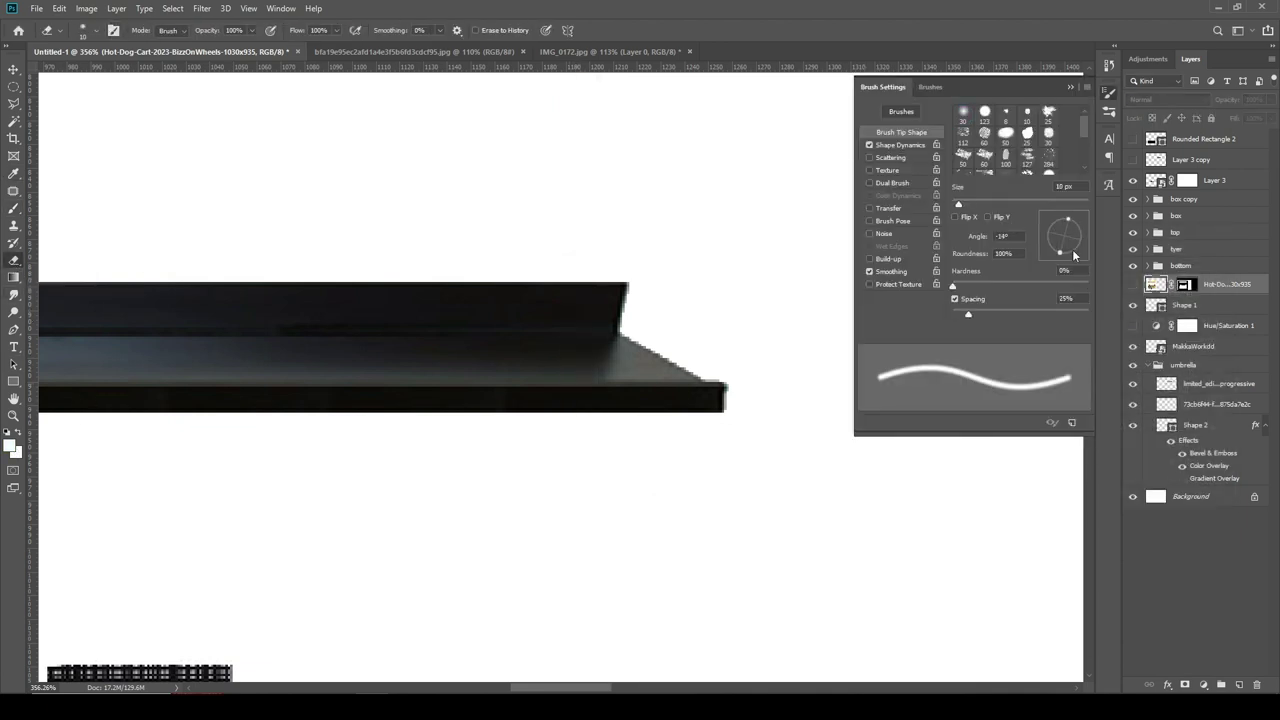
pyautogui.moveTo(1069, 226)
pyautogui.mouseDown()
pyautogui.moveTo(1052, 241)
pyautogui.moveTo(1068, 247)
pyautogui.mouseUp()
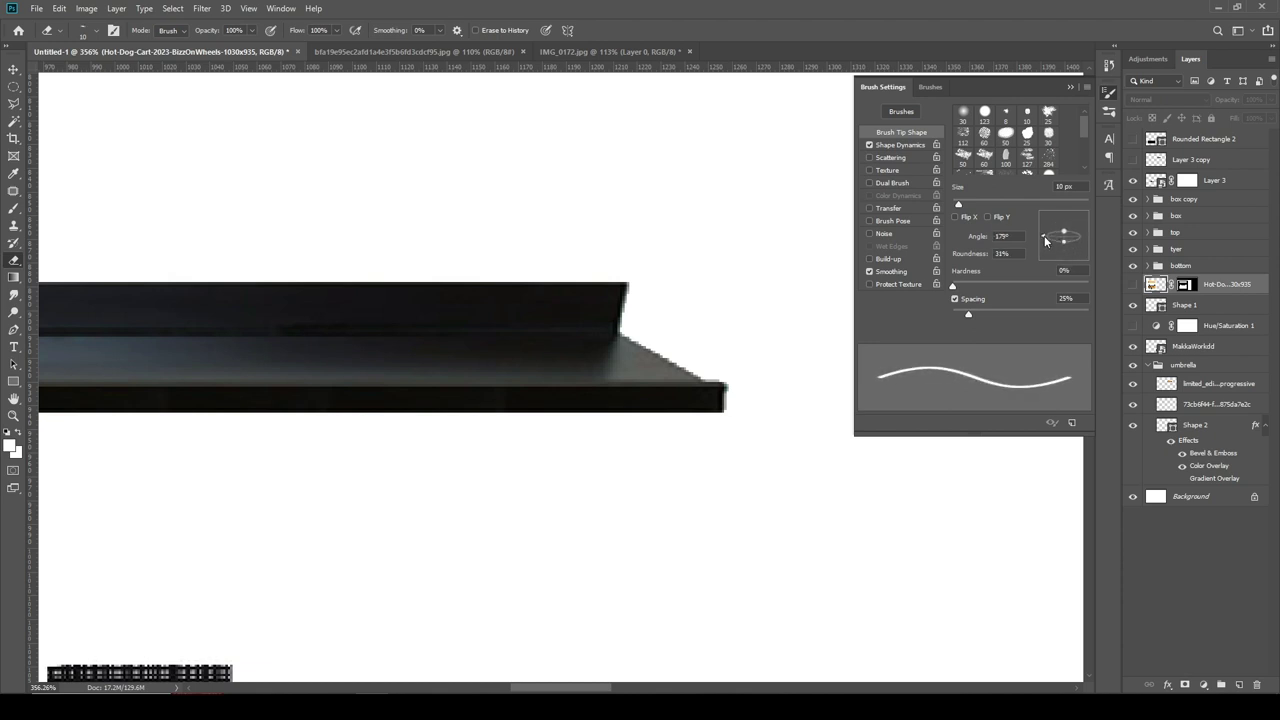
pyautogui.click(1070, 87)
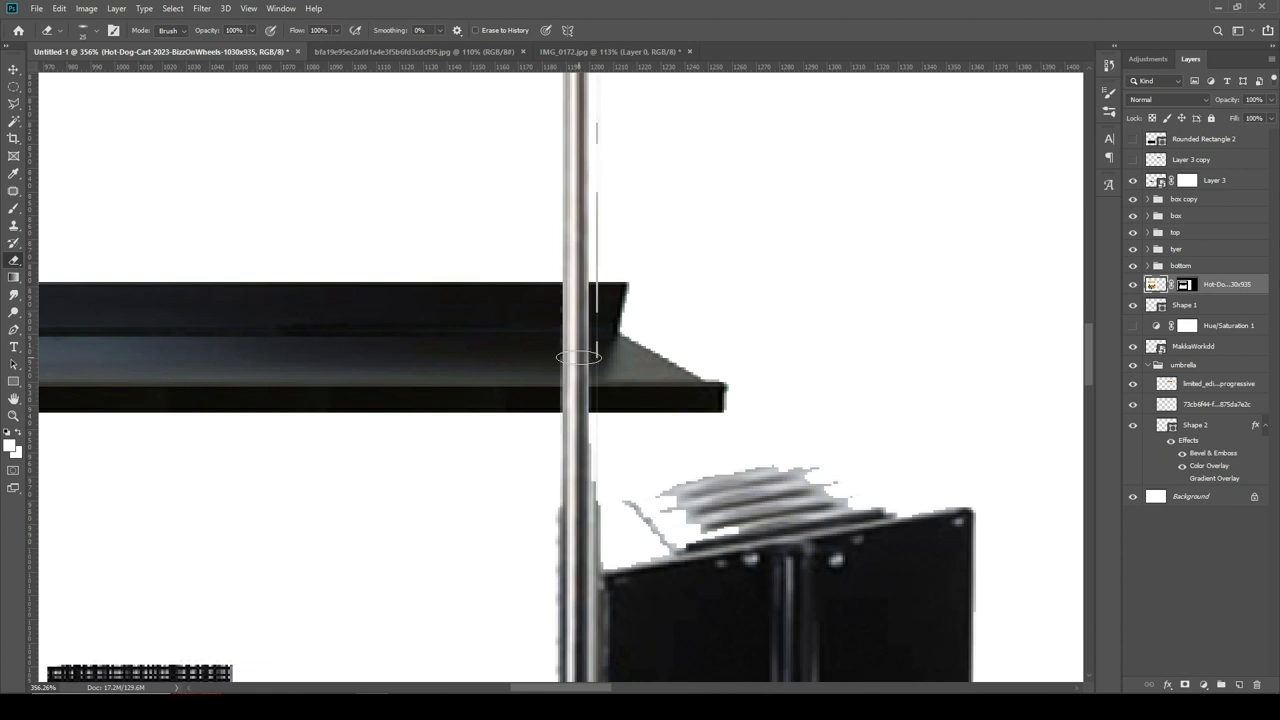
# - Add a guide along the shelf's top edge and erase the pole crossing the shelf lip
pyautogui.moveTo(579, 357)
pyautogui.mouseDown()
pyautogui.moveTo(571, 415)
pyautogui.moveTo(573, 358)
pyautogui.mouseUp()
pyautogui.hotkey('ctrl', 'z')
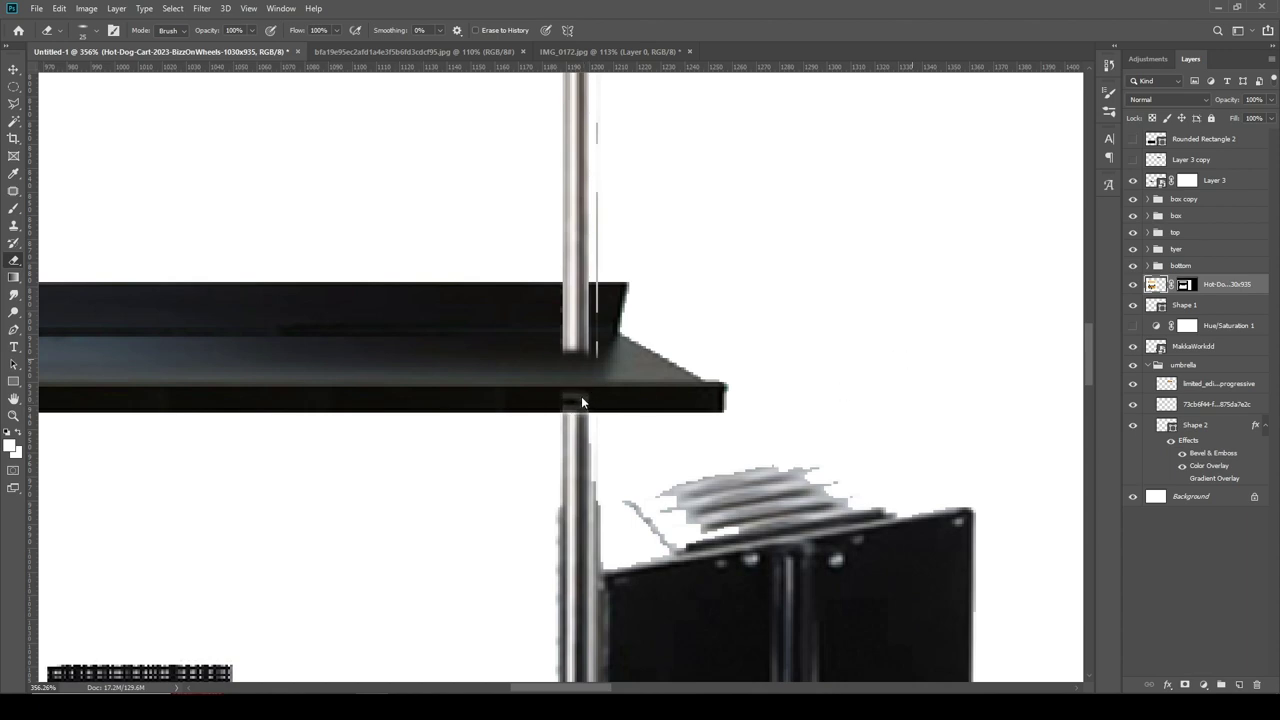
pyautogui.scroll(-2, 609, 334)
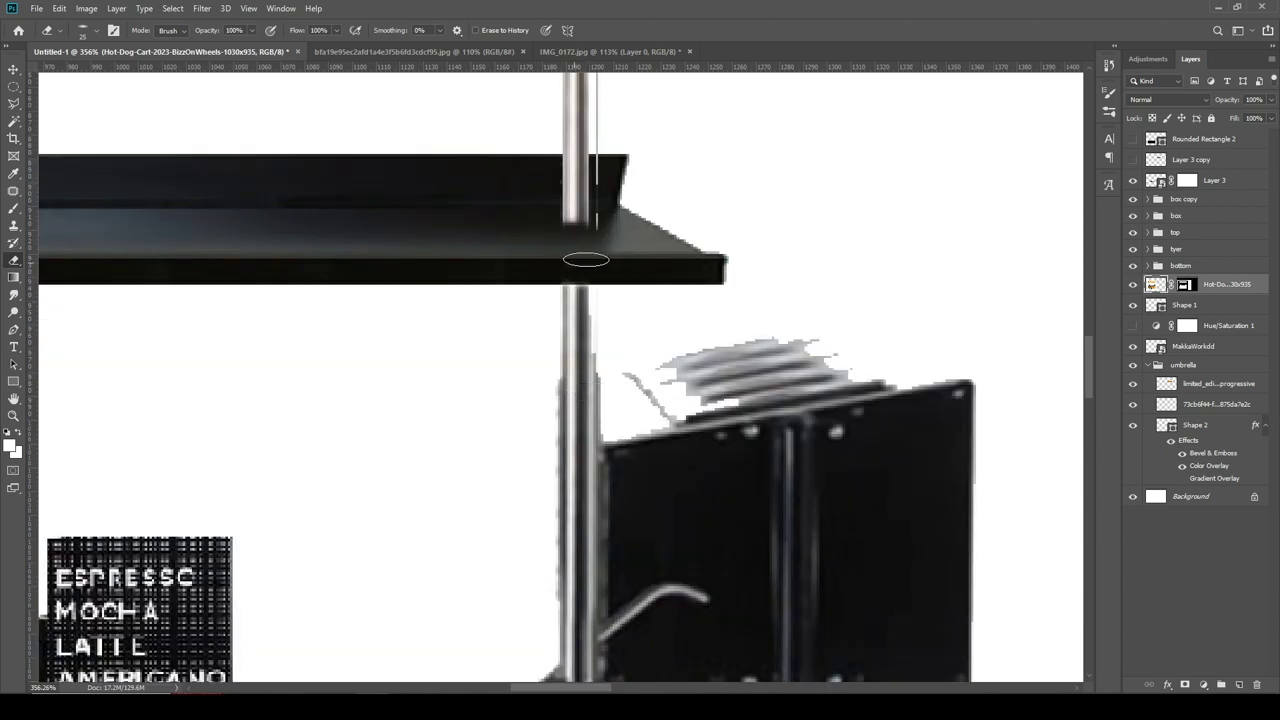
pyautogui.scroll(-5, 614, 254)
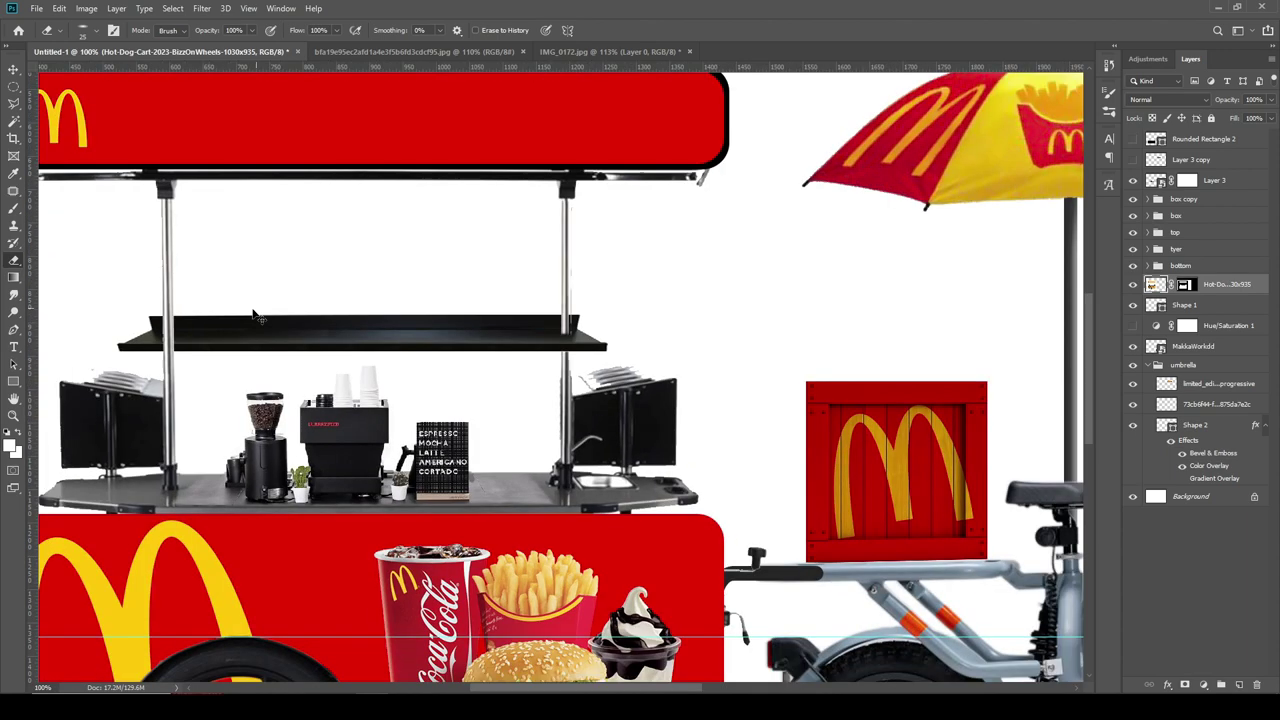
pyautogui.scroll(3, 383, 363)
pyautogui.scroll(1, 428, 290)
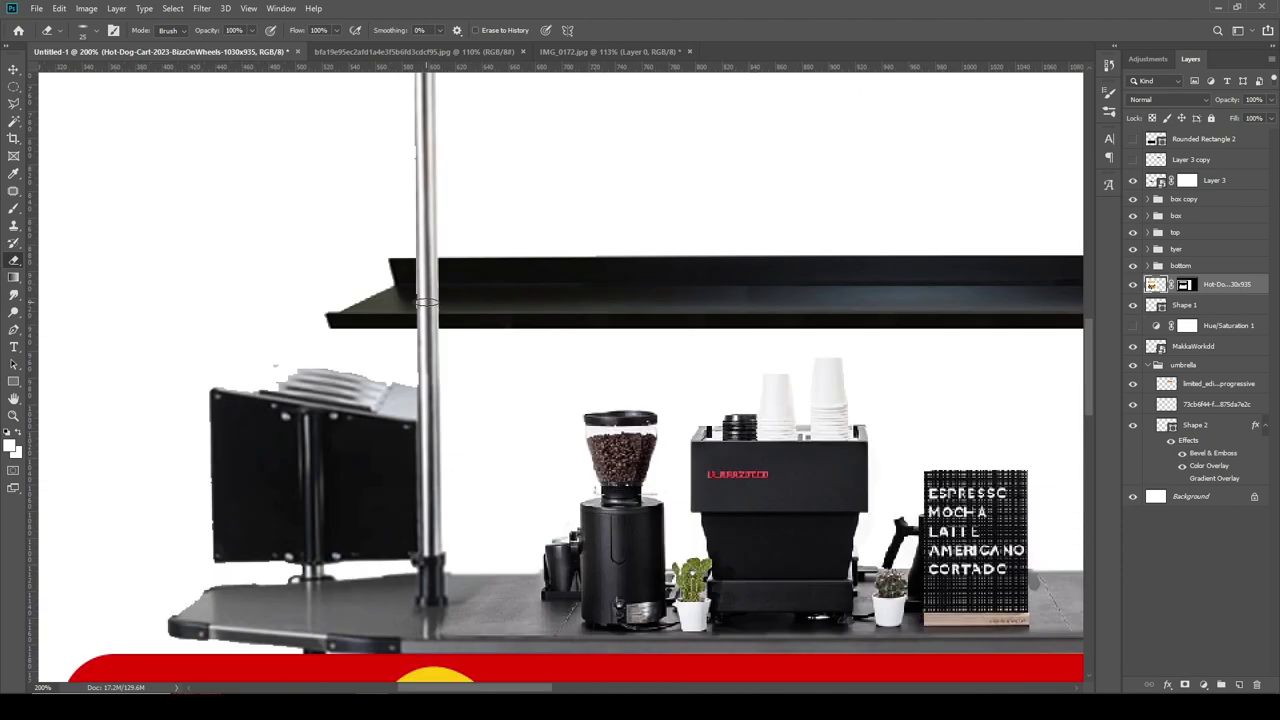
pyautogui.scroll(-3, 427, 301)
pyautogui.moveTo(605, 68)
pyautogui.mouseDown()
pyautogui.moveTo(844, 250)
pyautogui.moveTo(828, 257)
pyautogui.mouseUp()
pyautogui.scroll(3, 427, 260)
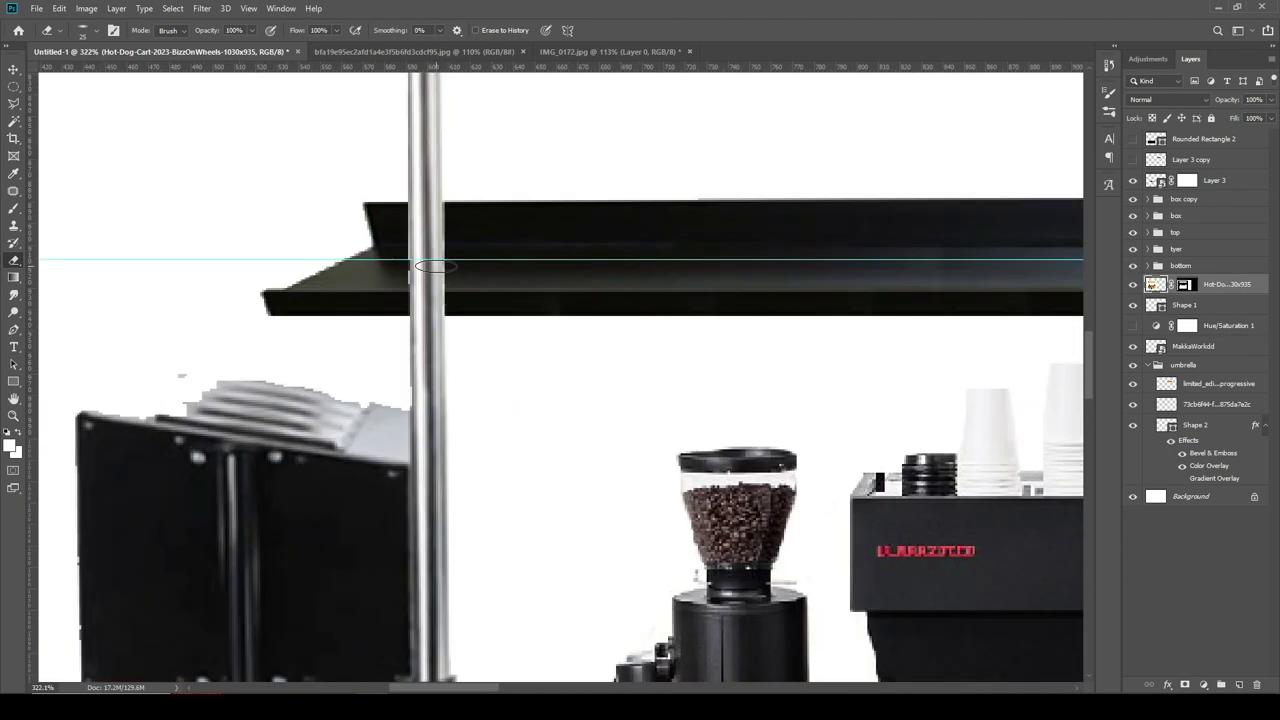
pyautogui.moveTo(432, 266)
pyautogui.mouseDown()
pyautogui.moveTo(430, 300)
pyautogui.moveTo(469, 289)
pyautogui.mouseUp()
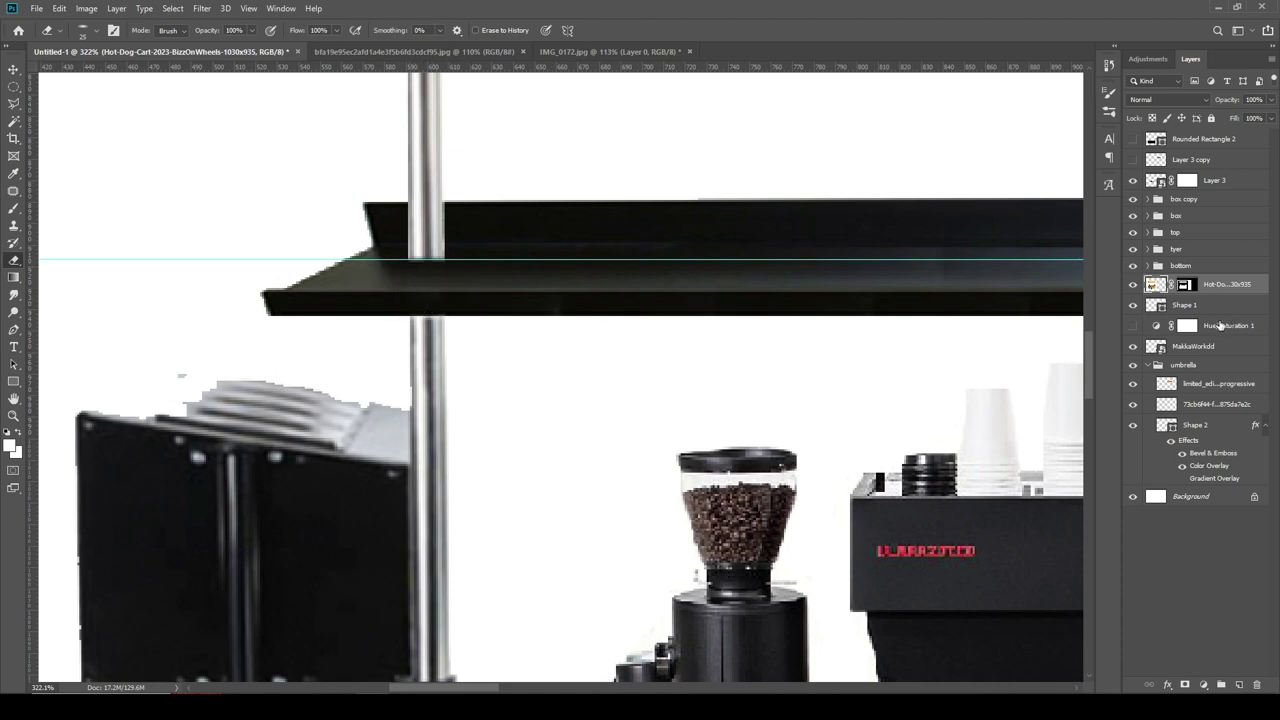
# - Create a new empty layer and set the brush foreground colour to dark grey 3b3b3b
pyautogui.hotkey('ctrl', 'shift', 'alt', 'n')
pyautogui.click(13, 210)
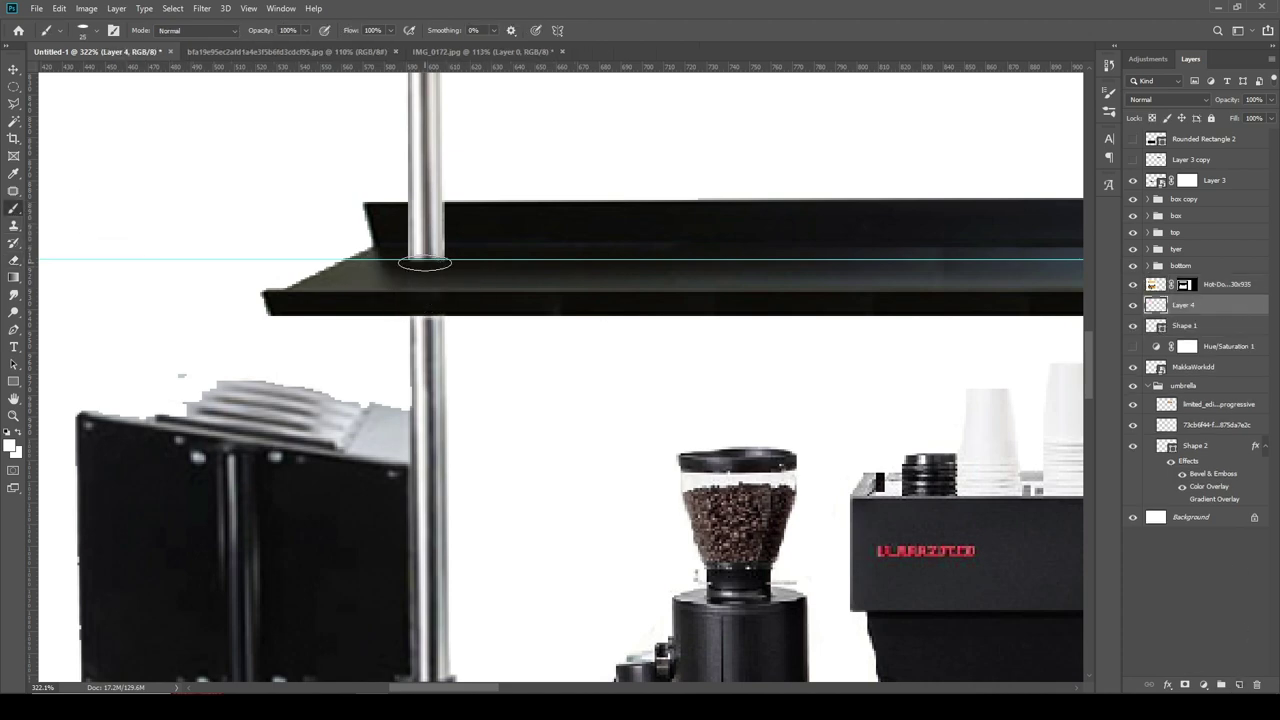
pyautogui.click(10, 445)
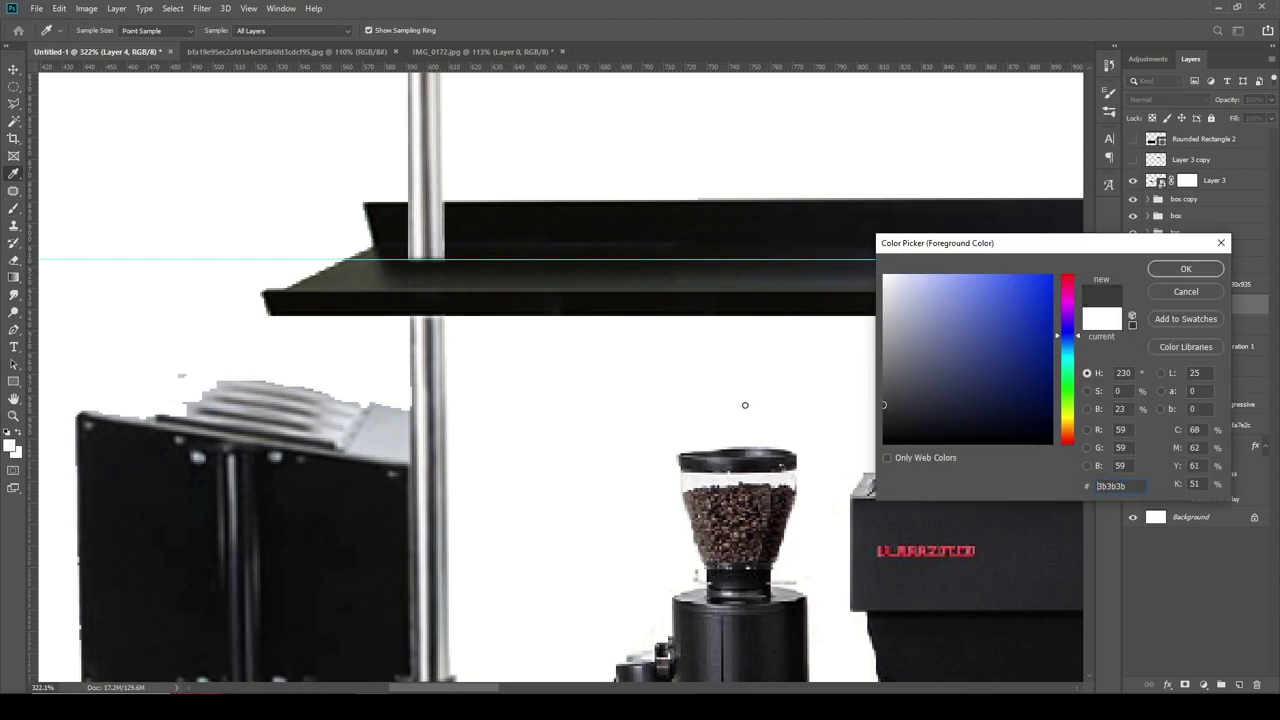
pyautogui.click(1185, 268)
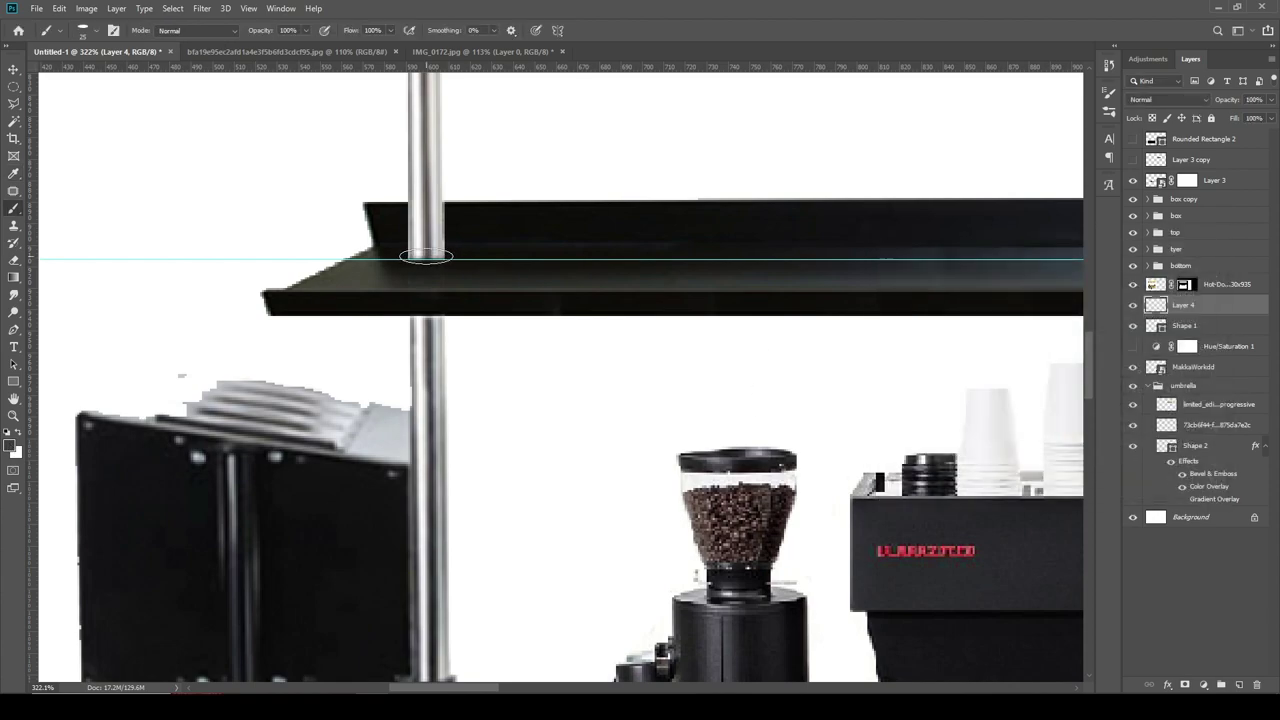
pyautogui.hscroll(5, 233, 288)
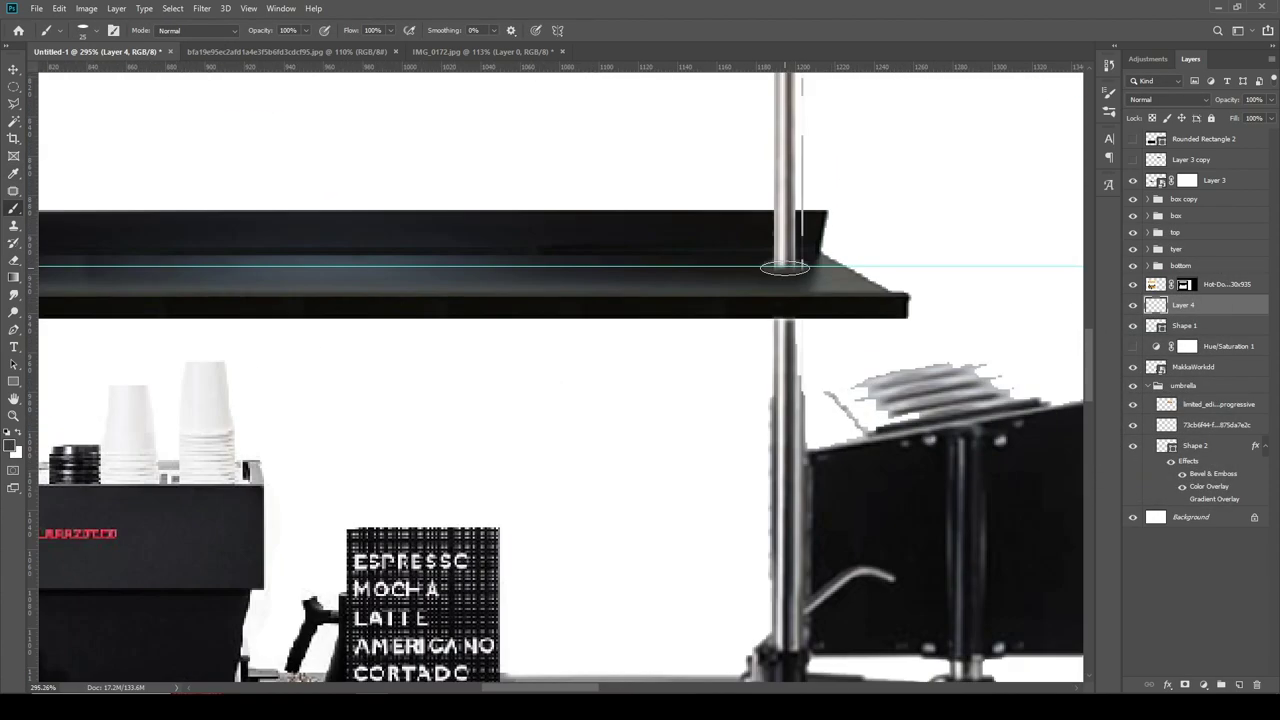
pyautogui.scroll(-5, 519, 305)
# - Bring the lamp image into the cart document and convert it to a smart object
pyautogui.press('v')
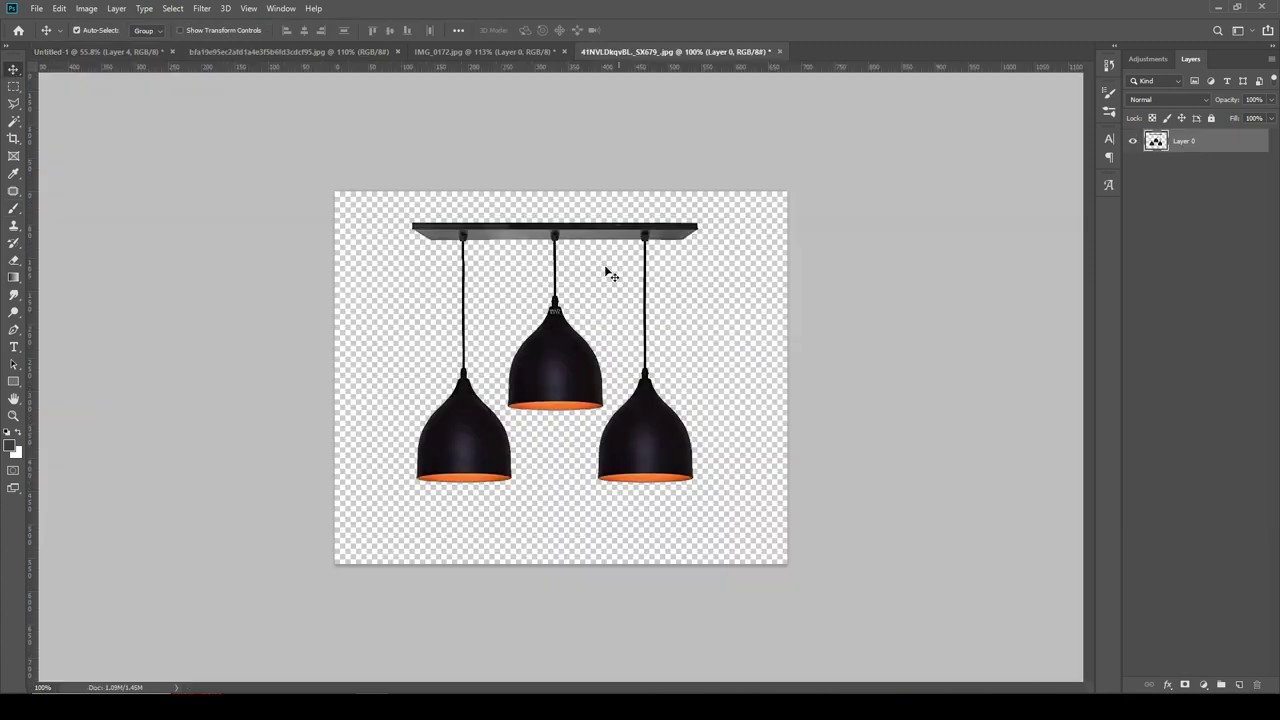
pyautogui.scroll(3, 606, 271)
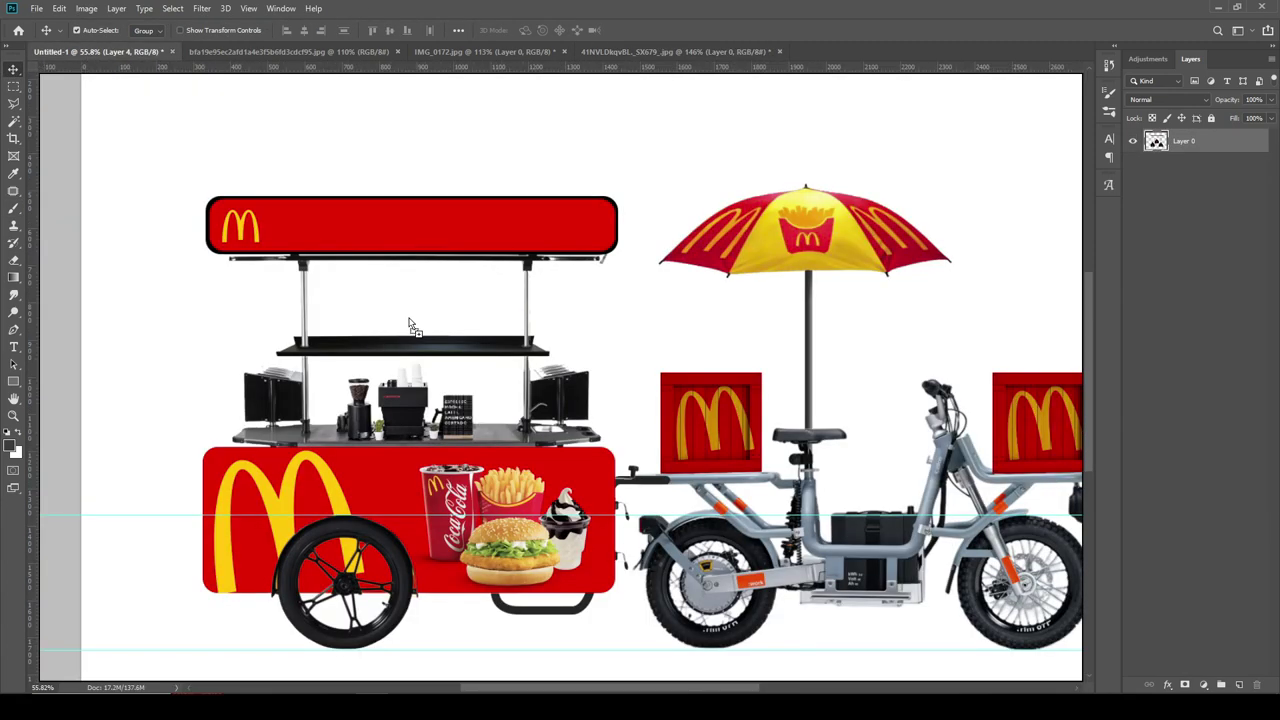
pyautogui.moveTo(77, 59); pyautogui.dragTo(414, 329)
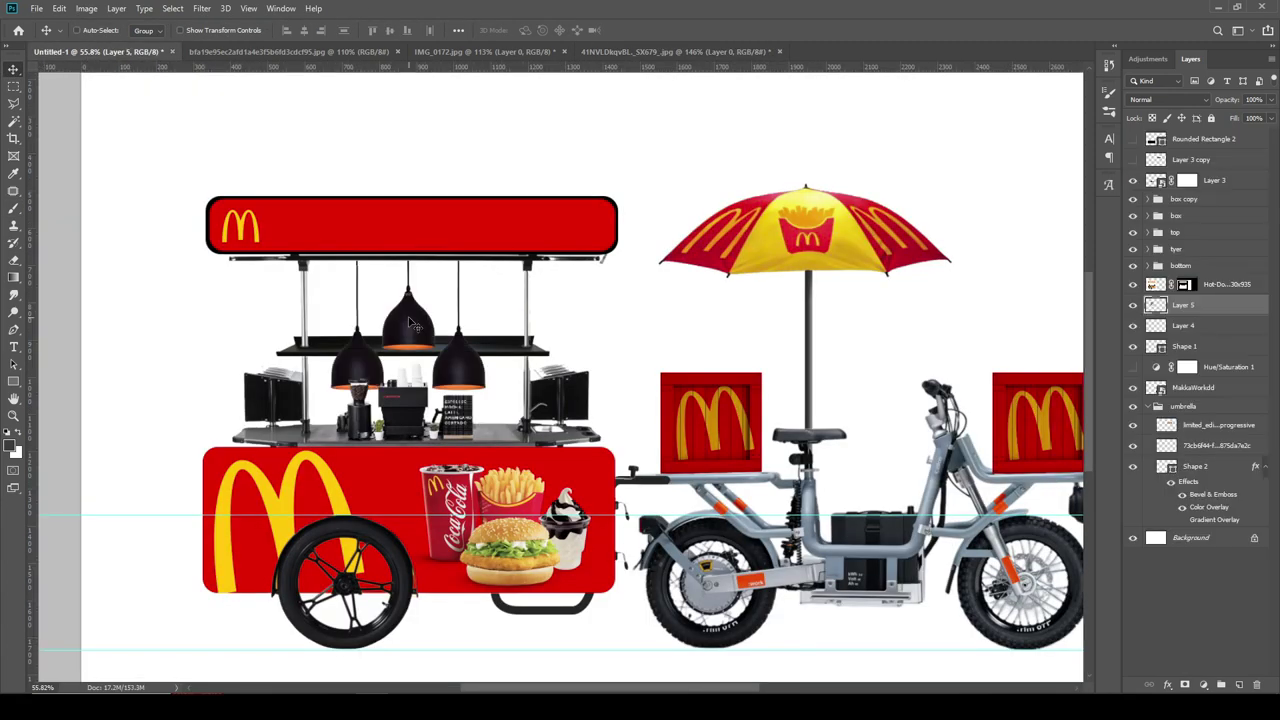
pyautogui.hotkey('ctrl', 't')
pyautogui.press('Return')
pyautogui.rightClick(1220, 305)
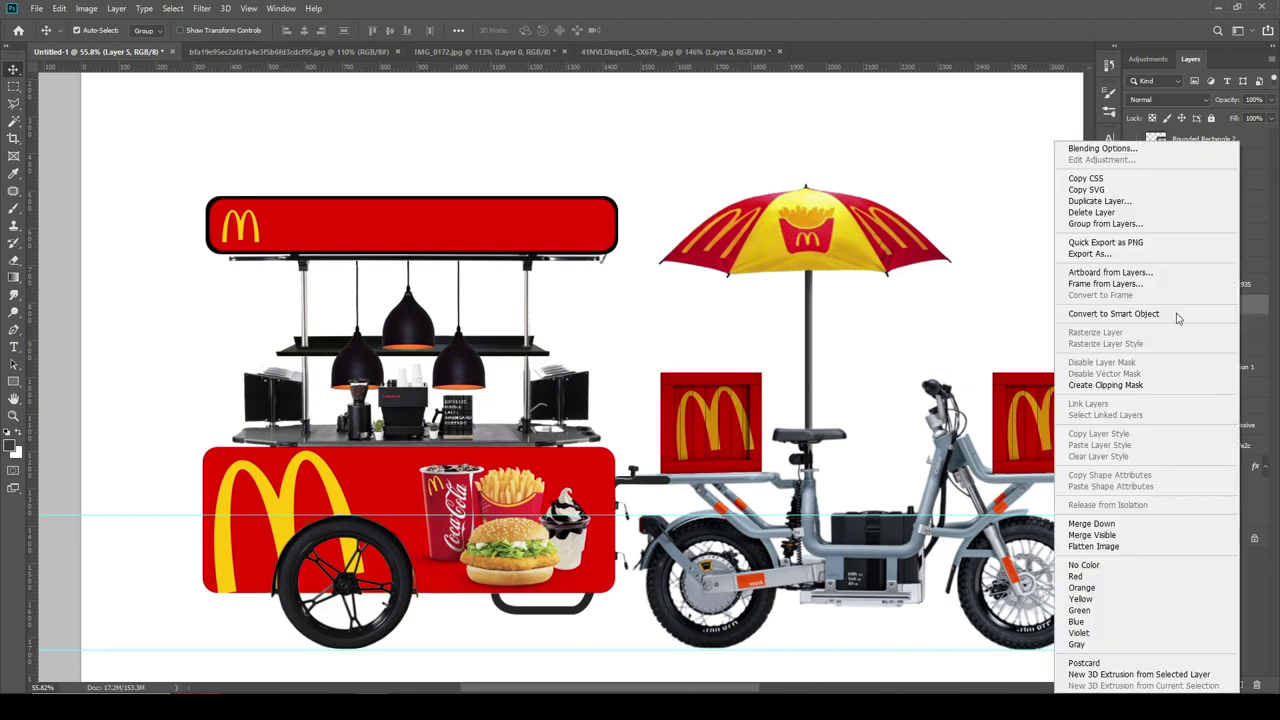
pyautogui.click(1115, 316)
# - Shrink the lamps to a small hanging set and nudge them under the top bar
pyautogui.hotkey('ctrl', 't')
pyautogui.moveTo(486, 244)
pyautogui.mouseDown()
pyautogui.moveTo(450, 286)
pyautogui.moveTo(415, 300)
pyautogui.mouseUp()
pyautogui.press('Return')
pyautogui.scroll(2, 411, 313)
pyautogui.scroll(2, 411, 313)
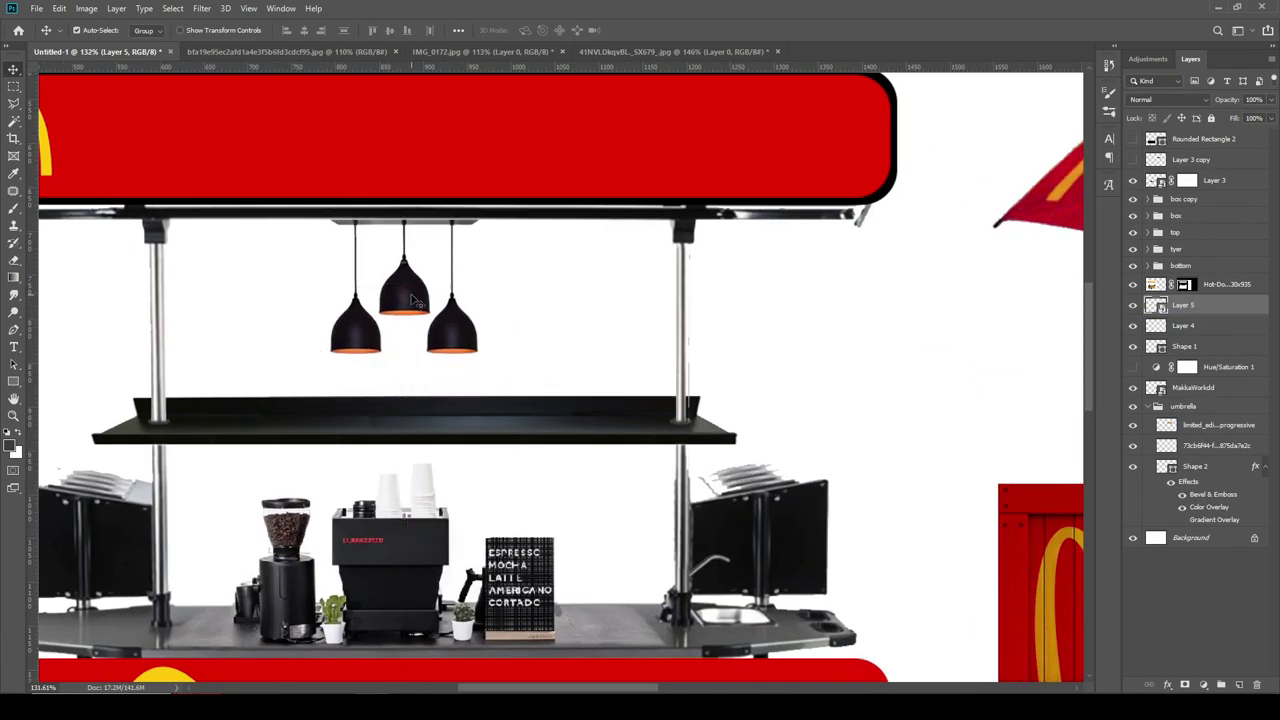
pyautogui.press('Down')
pyautogui.press('Down')
pyautogui.press('Down')
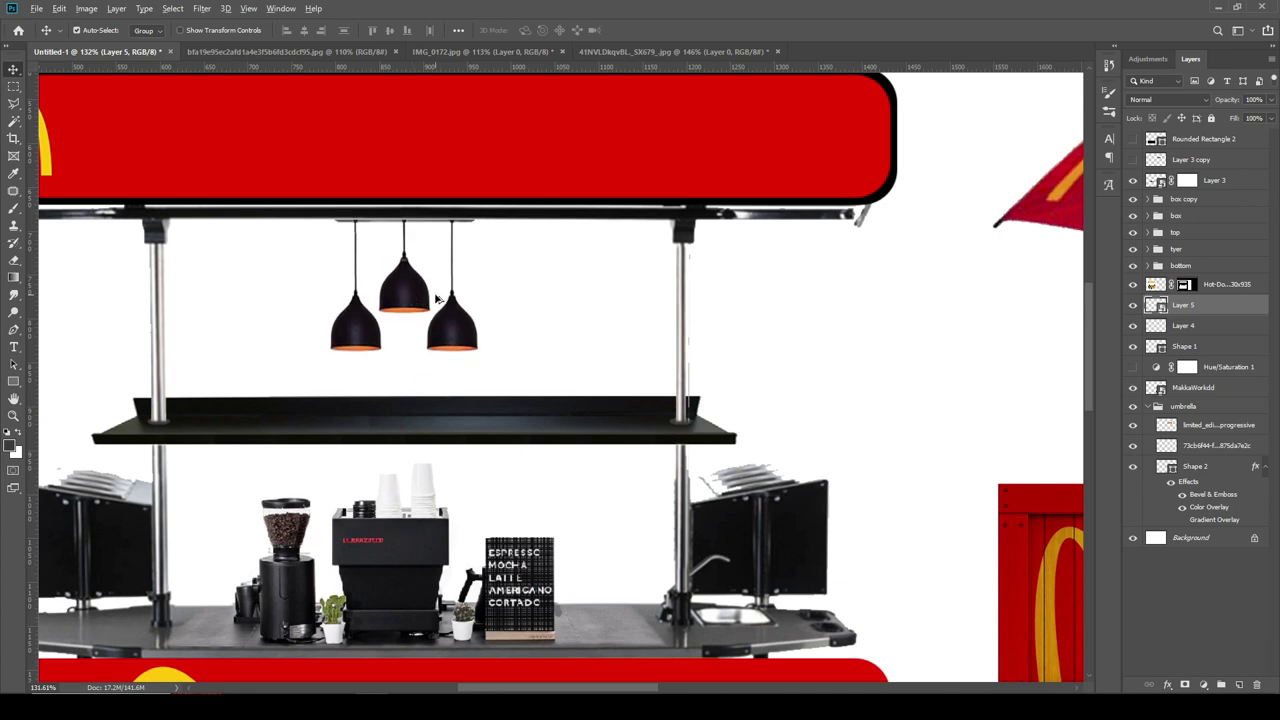
# - Duplicate the lamp set to the right under the sign bar and reposition the copy
pyautogui.moveTo(436, 298); pyautogui.dragTo(785, 292)
pyautogui.scroll(-3, 891, 349)
pyautogui.moveTo(837, 355)
pyautogui.mouseDown()
pyautogui.moveTo(388, 310)
pyautogui.moveTo(476, 315)
pyautogui.mouseUp()
pyautogui.scroll(5, 388, 310)
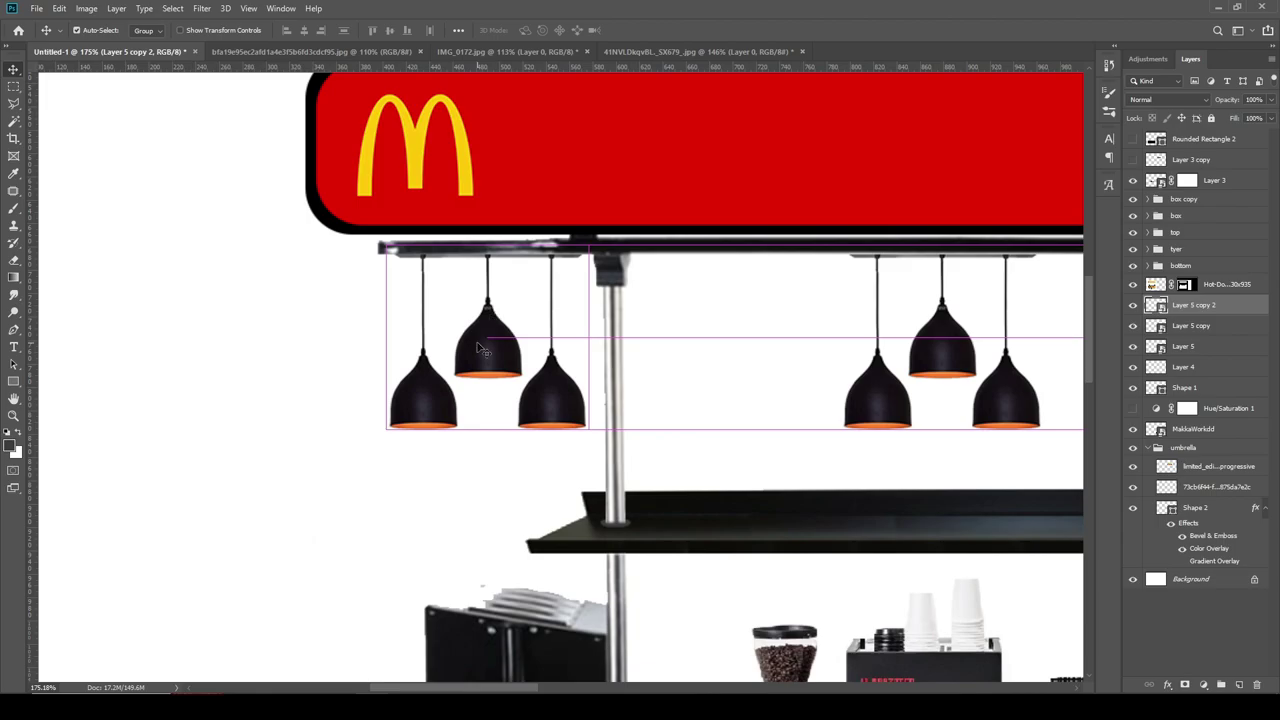
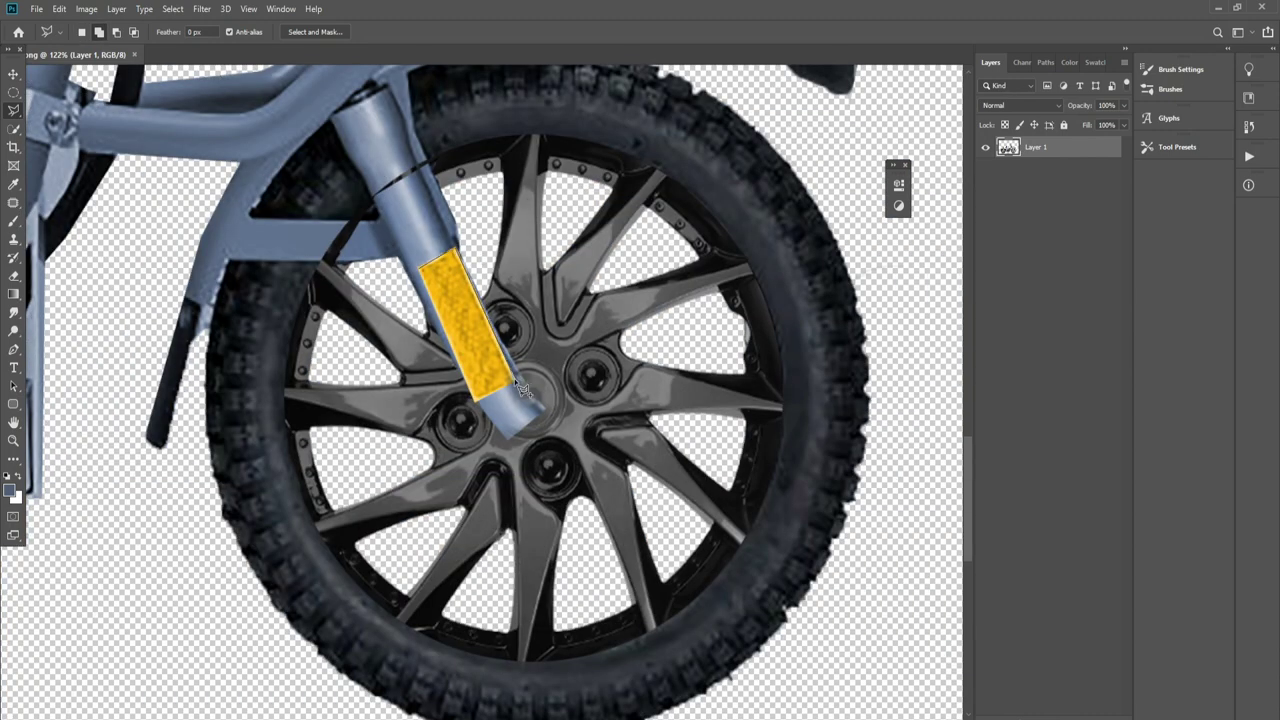
# - Copy the selected yellow sticker areas onto a new Layer 2
pyautogui.hotkey('ctrl', '0')
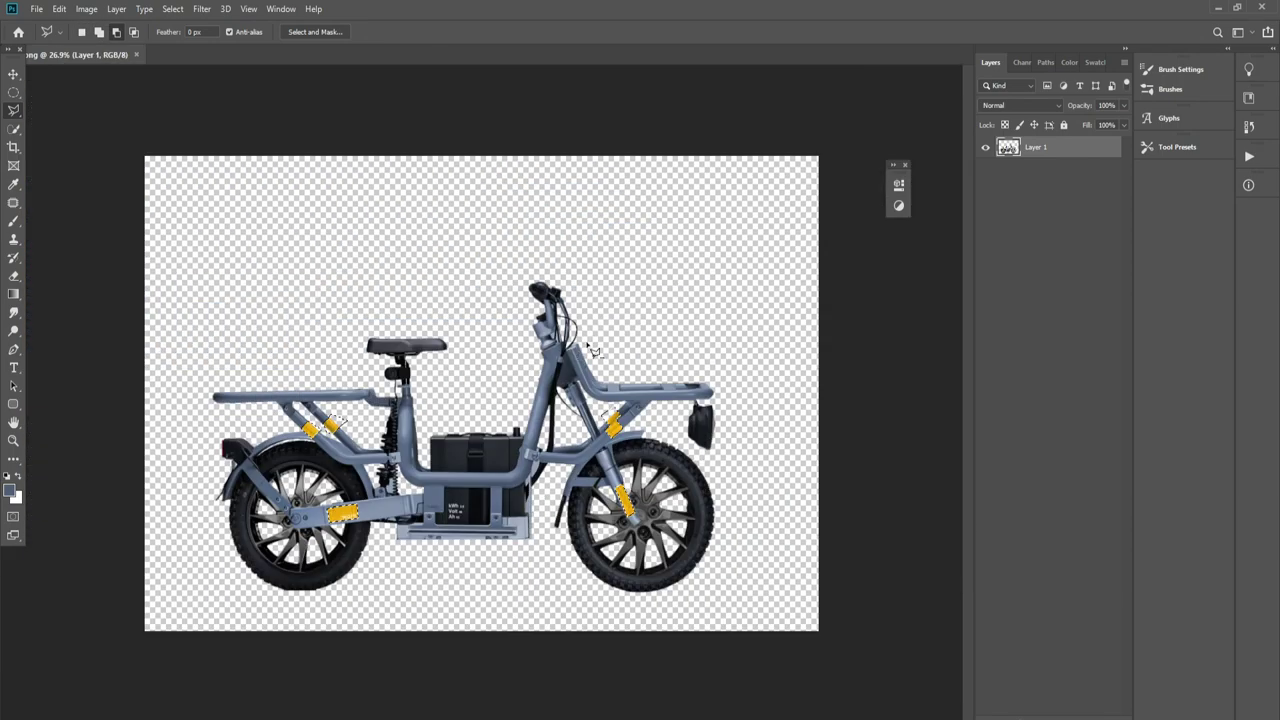
pyautogui.rightClick(244, 424)
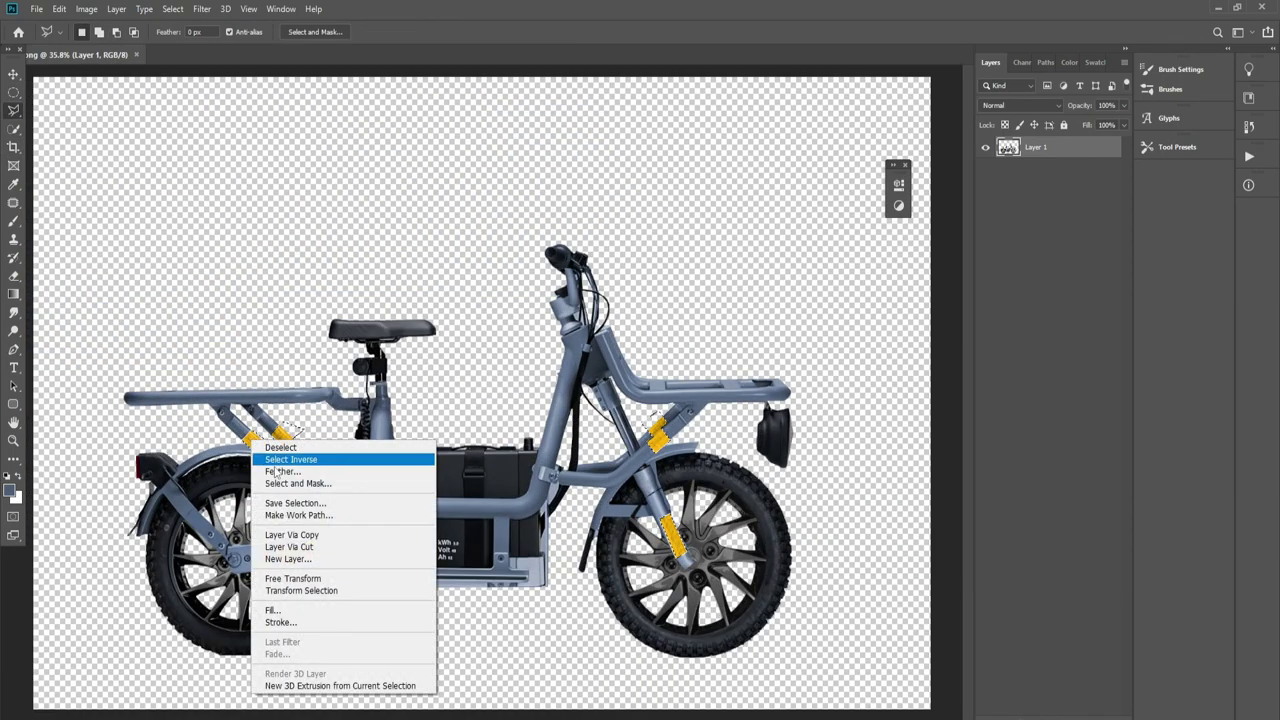
pyautogui.click(290, 540)
# - Trace a polygonal outline around the saddle, seat post and rear shock
pyautogui.scroll(5, 377, 362)
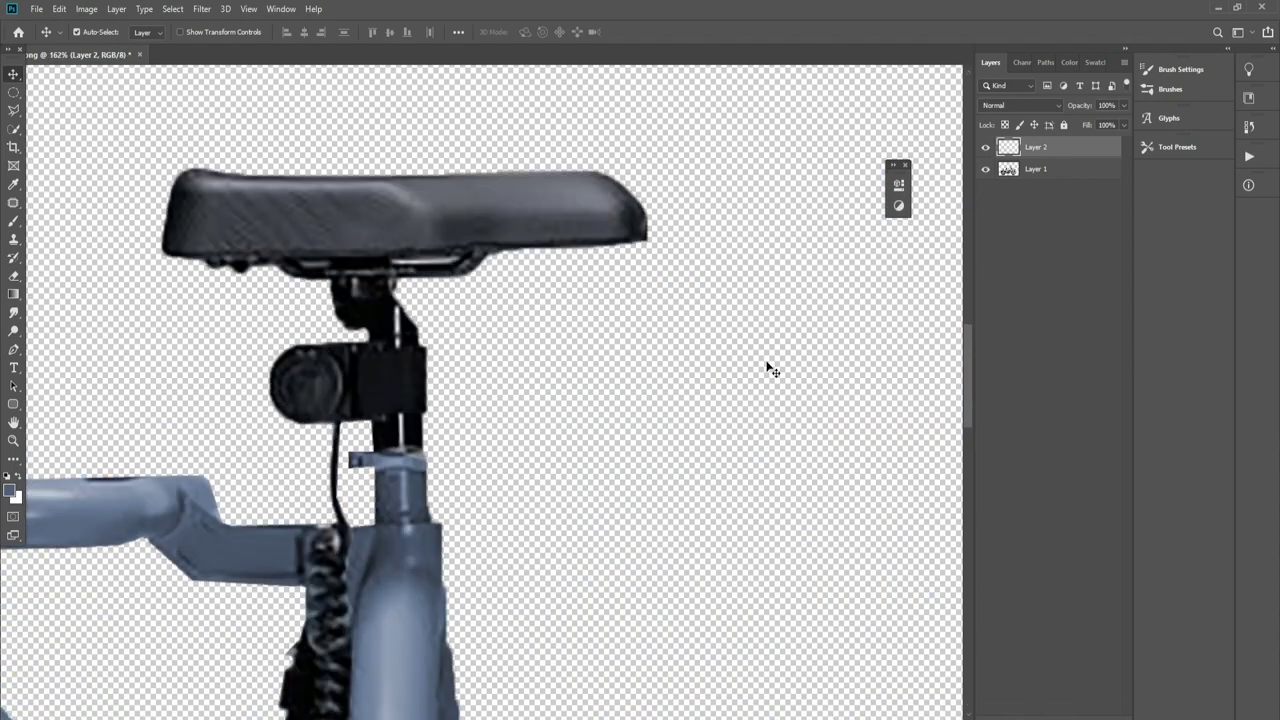
pyautogui.click(400, 452)
pyautogui.click(606, 451)
pyautogui.click(749, 214)
pyautogui.click(686, 80)
pyautogui.click(100, 114)
pyautogui.click(86, 358)
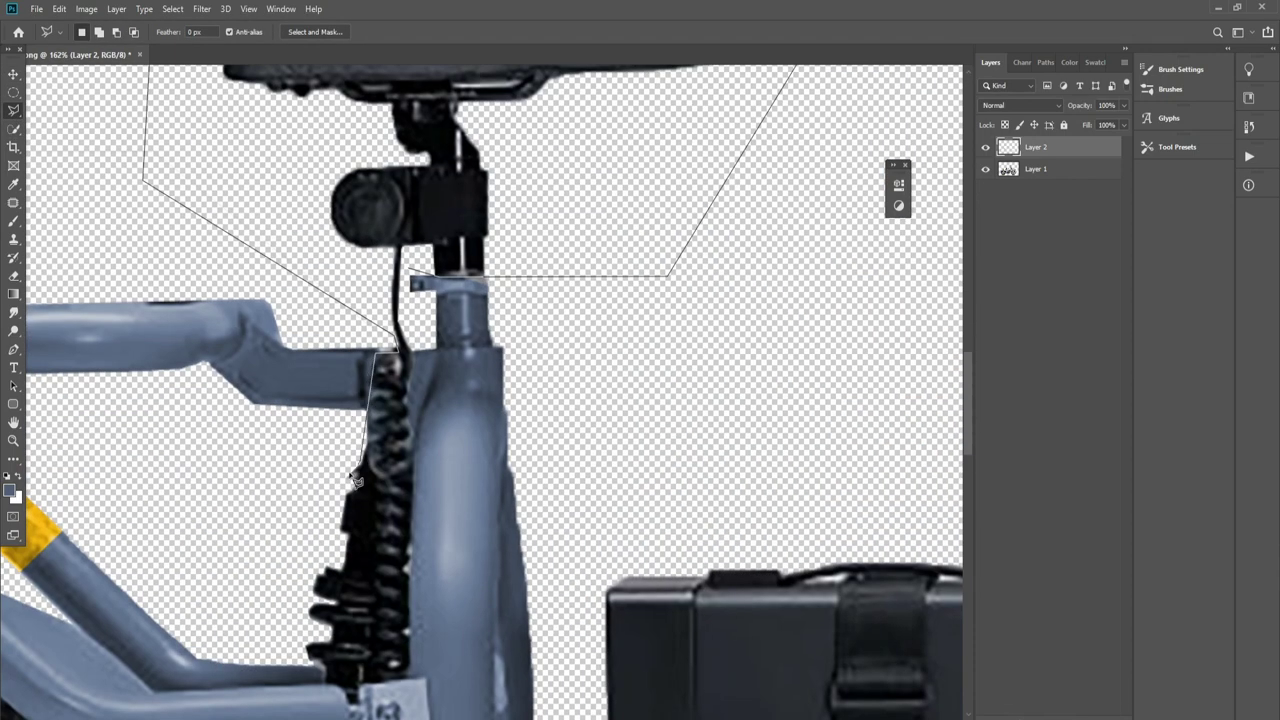
pyautogui.click(361, 465)
pyautogui.click(309, 506)
pyautogui.click(297, 655)
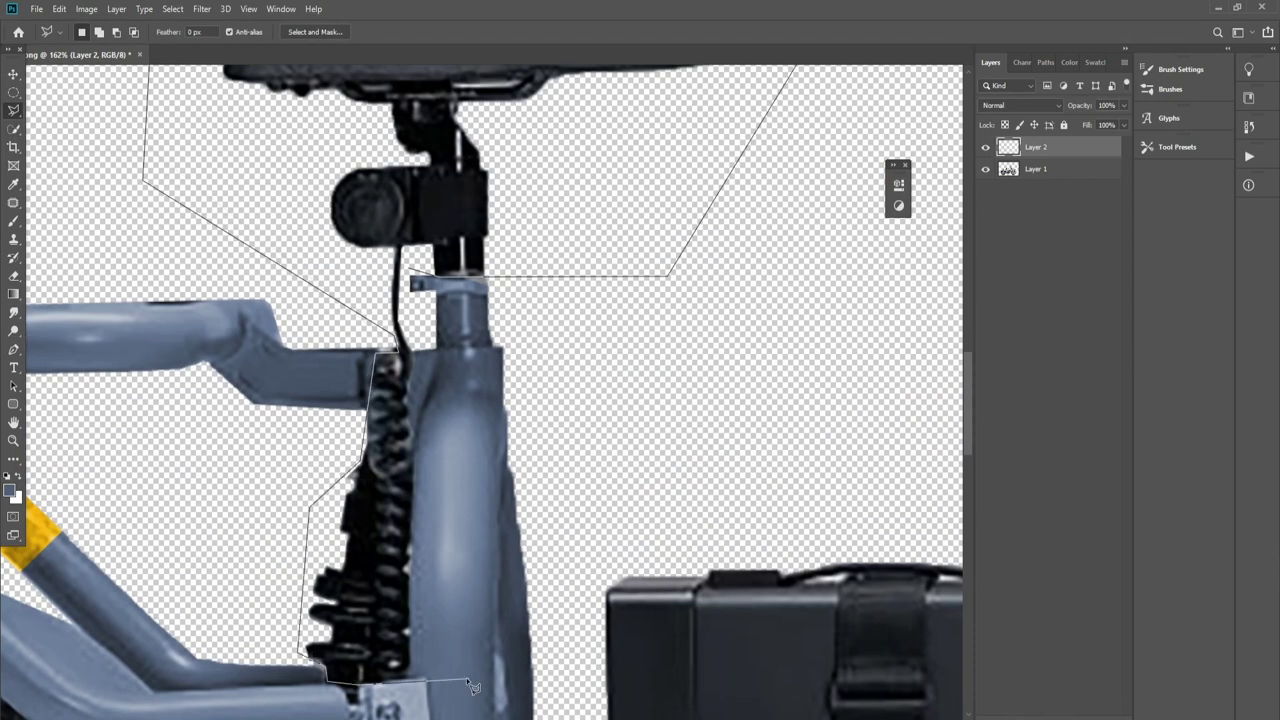
pyautogui.click(408, 679)
pyautogui.click(411, 633)
pyautogui.click(407, 283)
# - Copy the saddle and shock selection from Layer 1 onto a new Layer 3
pyautogui.rightClick(413, 294)
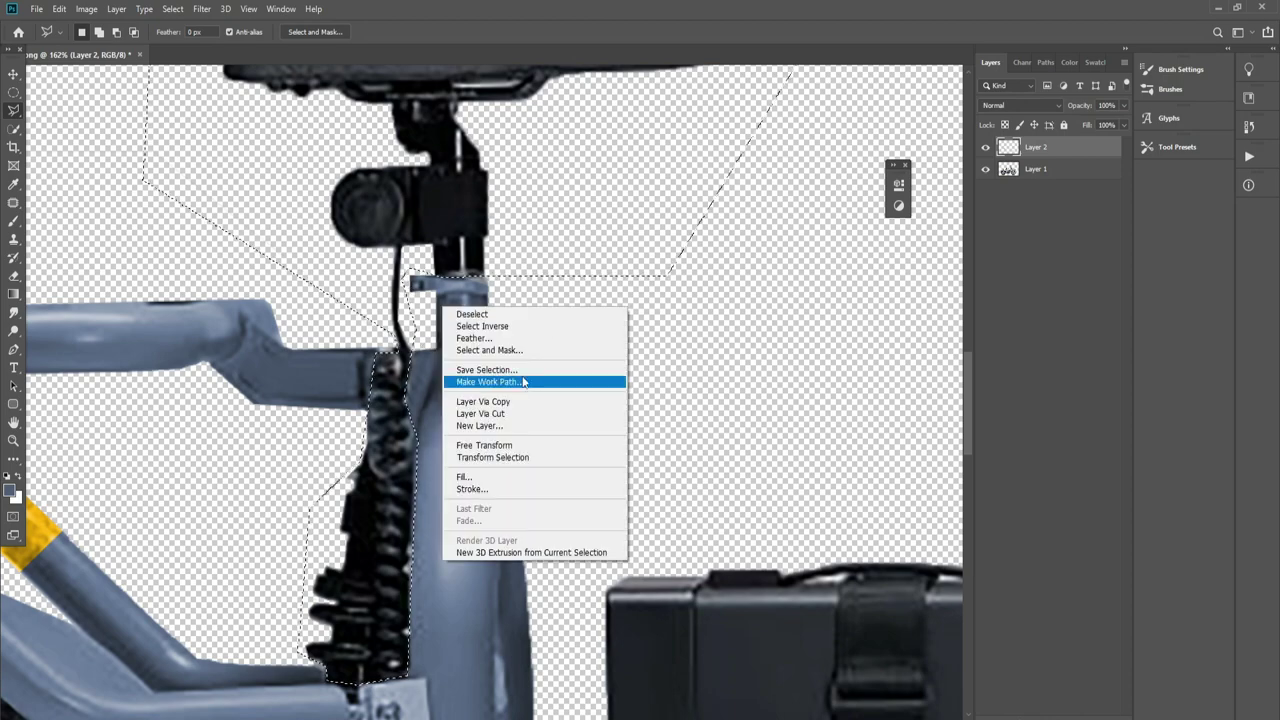
pyautogui.press('Escape')
pyautogui.hotkey('alt', '[')
pyautogui.rightClick(403, 355)
pyautogui.click(505, 448)
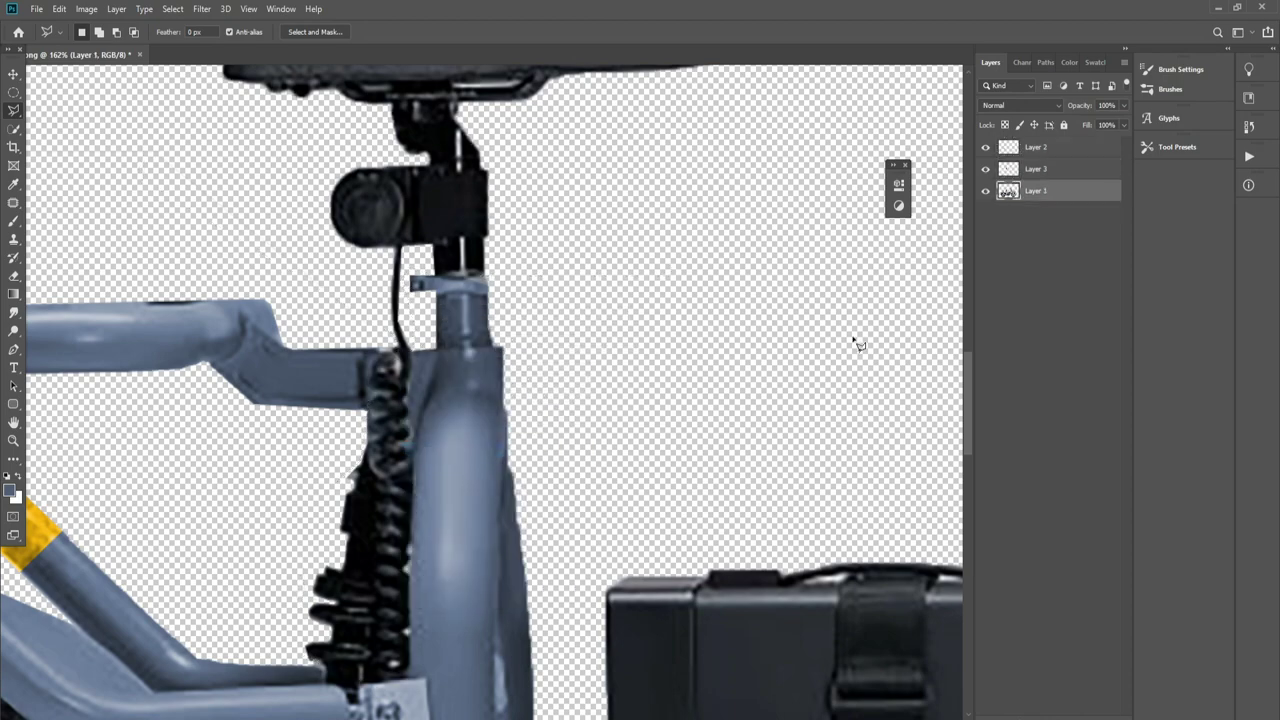
pyautogui.hotkey('ctrl', '0')
# - Lasso the front lamp and copy it onto a new Layer 4
pyautogui.scroll(5, 740, 380)
pyautogui.click(695, 382)
pyautogui.click(843, 391)
pyautogui.click(843, 580)
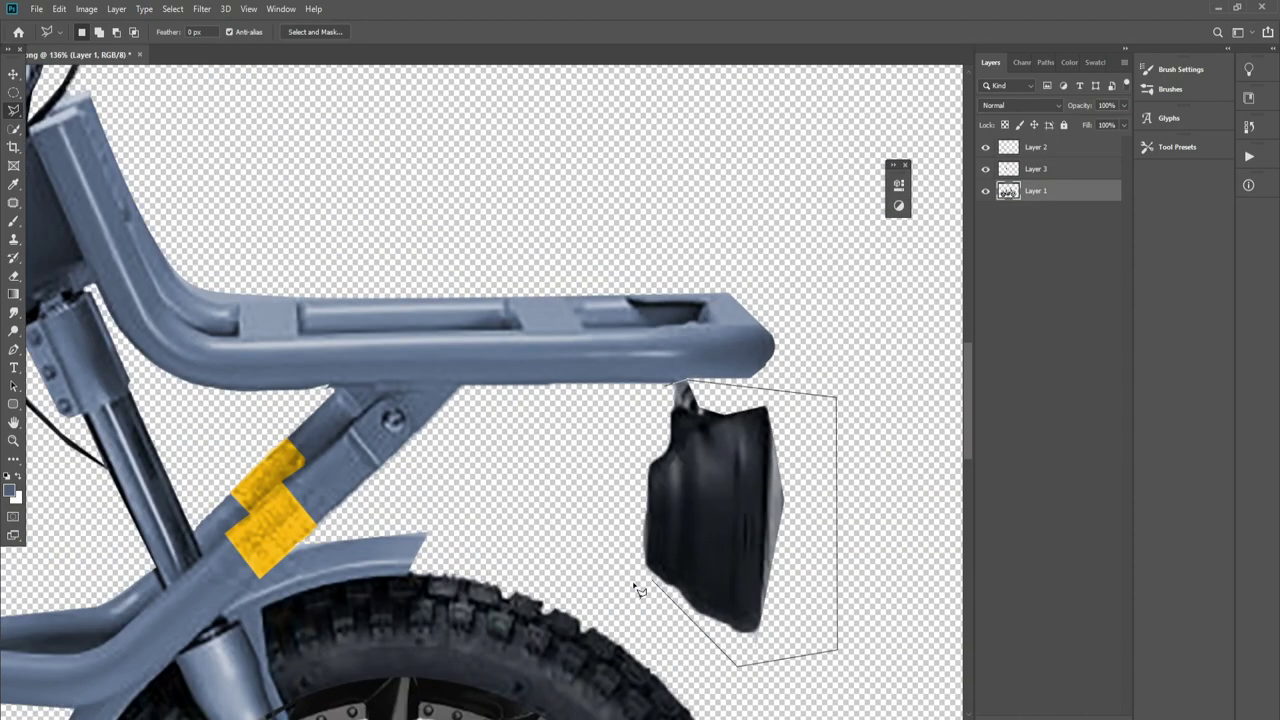
pyautogui.click(695, 382)
pyautogui.rightClick(814, 228)
pyautogui.click(850, 323)
pyautogui.hotkey('ctrl', '0')
# - Trace a polygonal outline along the front cable and around the black strap
pyautogui.scroll(3, 560, 440)
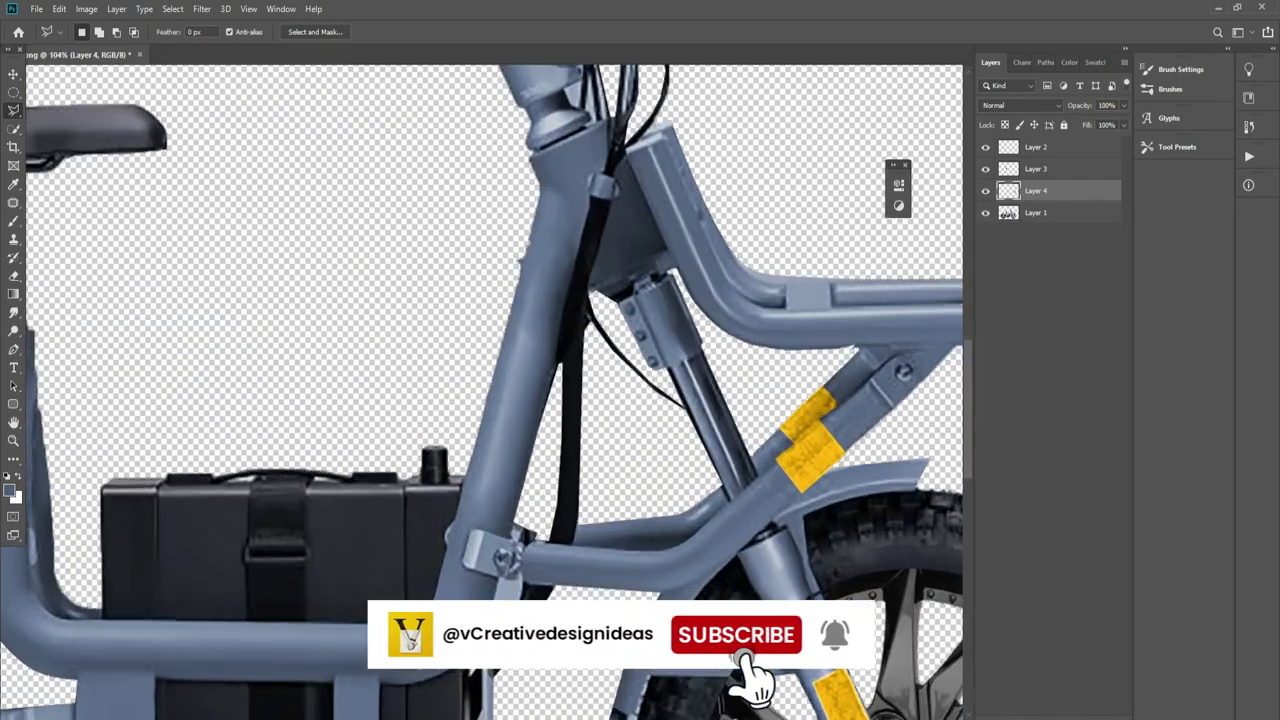
pyautogui.scroll(3, 520, 540)
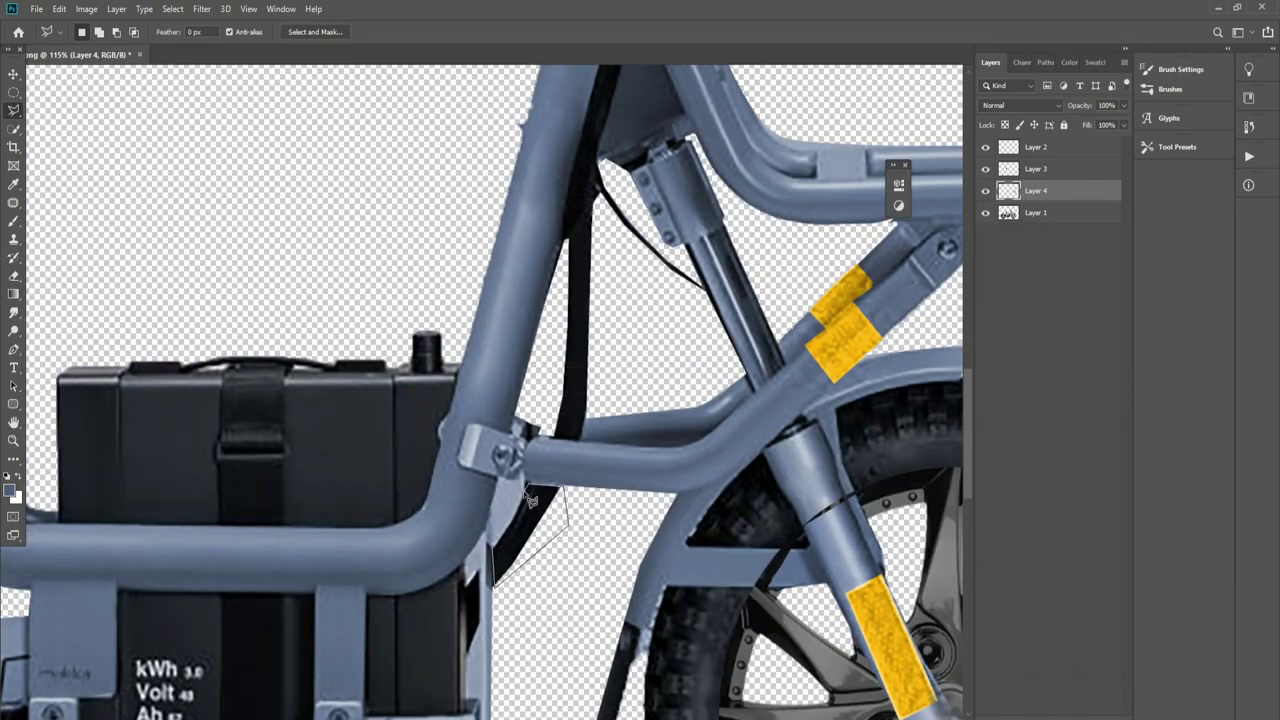
pyautogui.scroll(3, 525, 500)
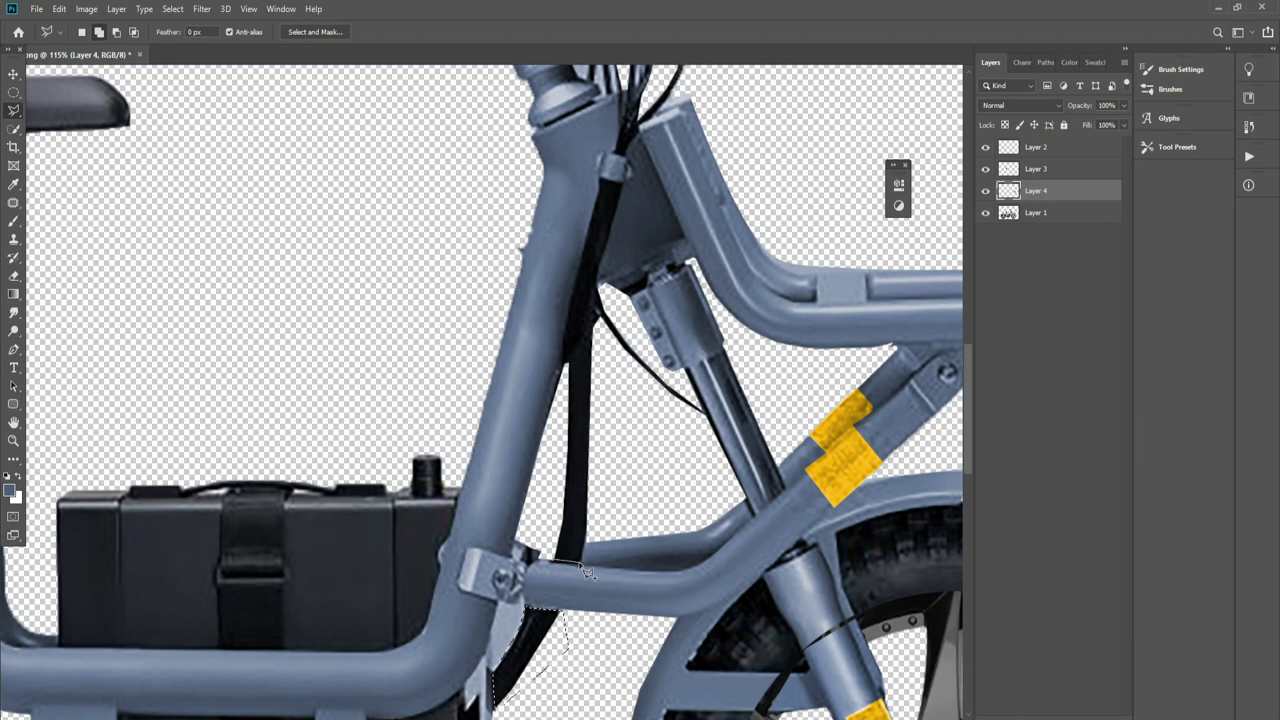
pyautogui.click(576, 562)
pyautogui.click(606, 463)
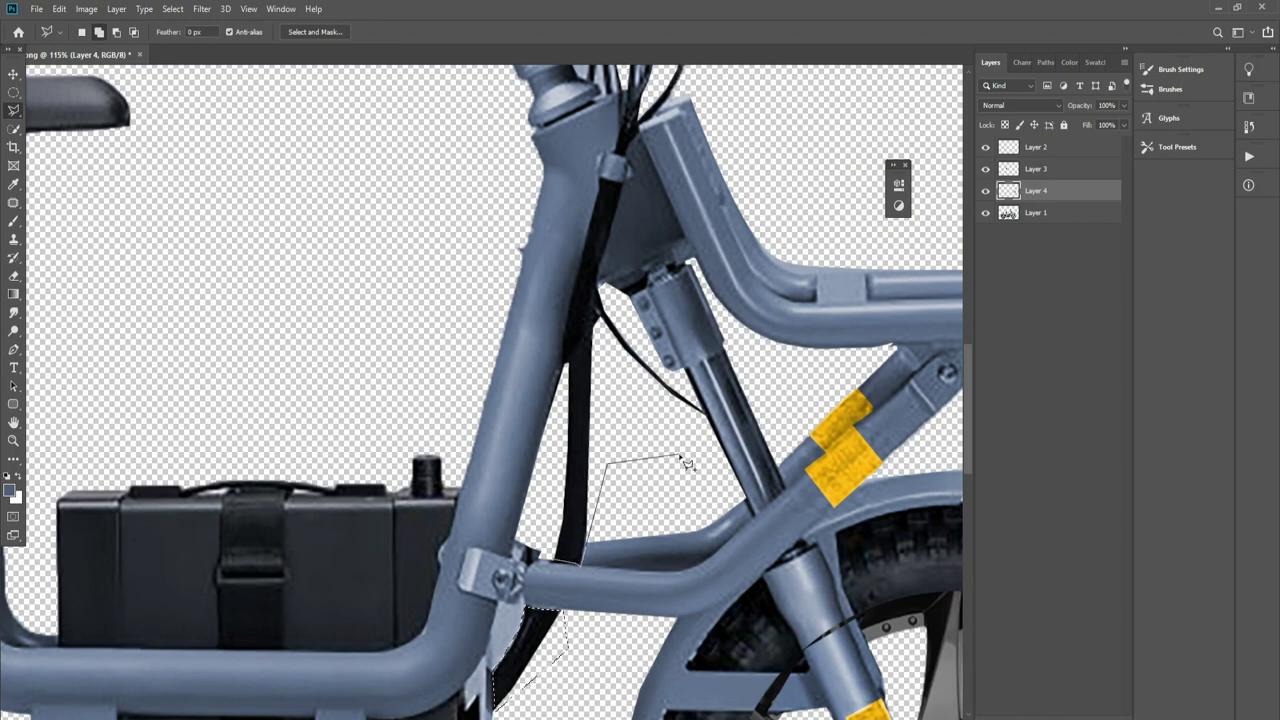
pyautogui.click(702, 410)
pyautogui.click(600, 282)
pyautogui.click(627, 179)
pyautogui.click(607, 181)
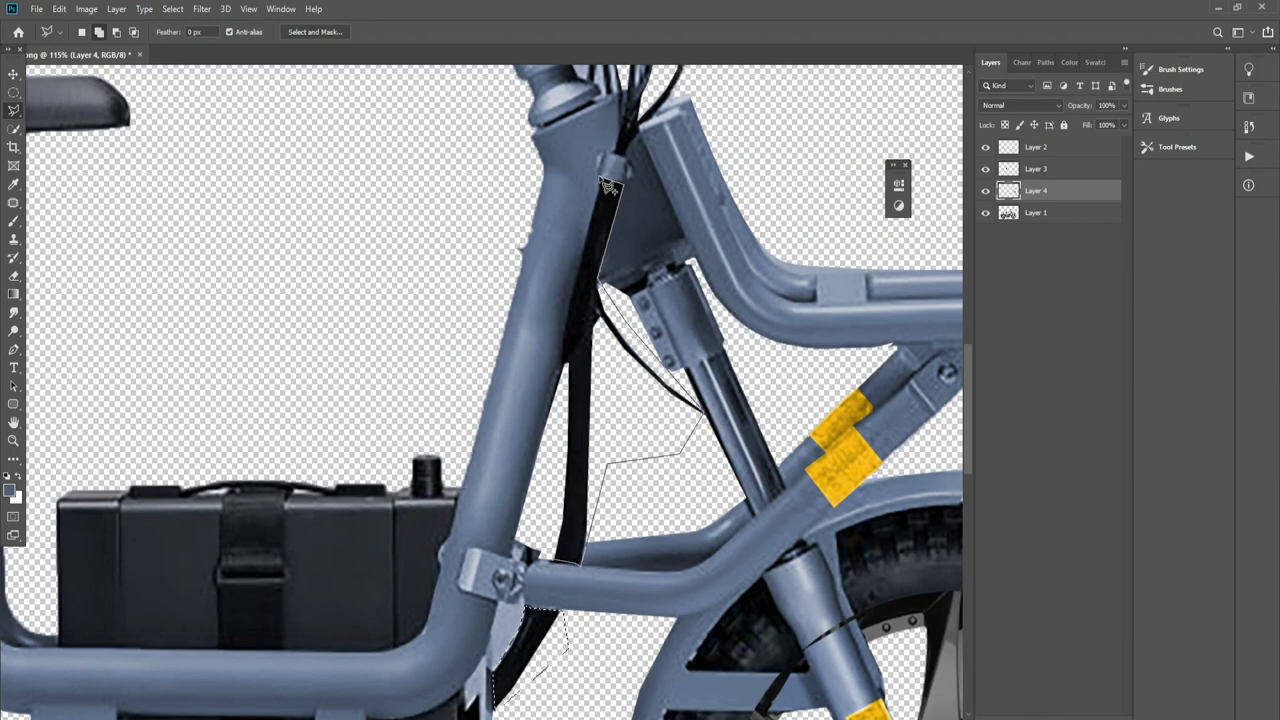
pyautogui.click(560, 364)
# - Extend the outline past the stem to enclose the handlebar
pyautogui.scroll(5, 557, 461)
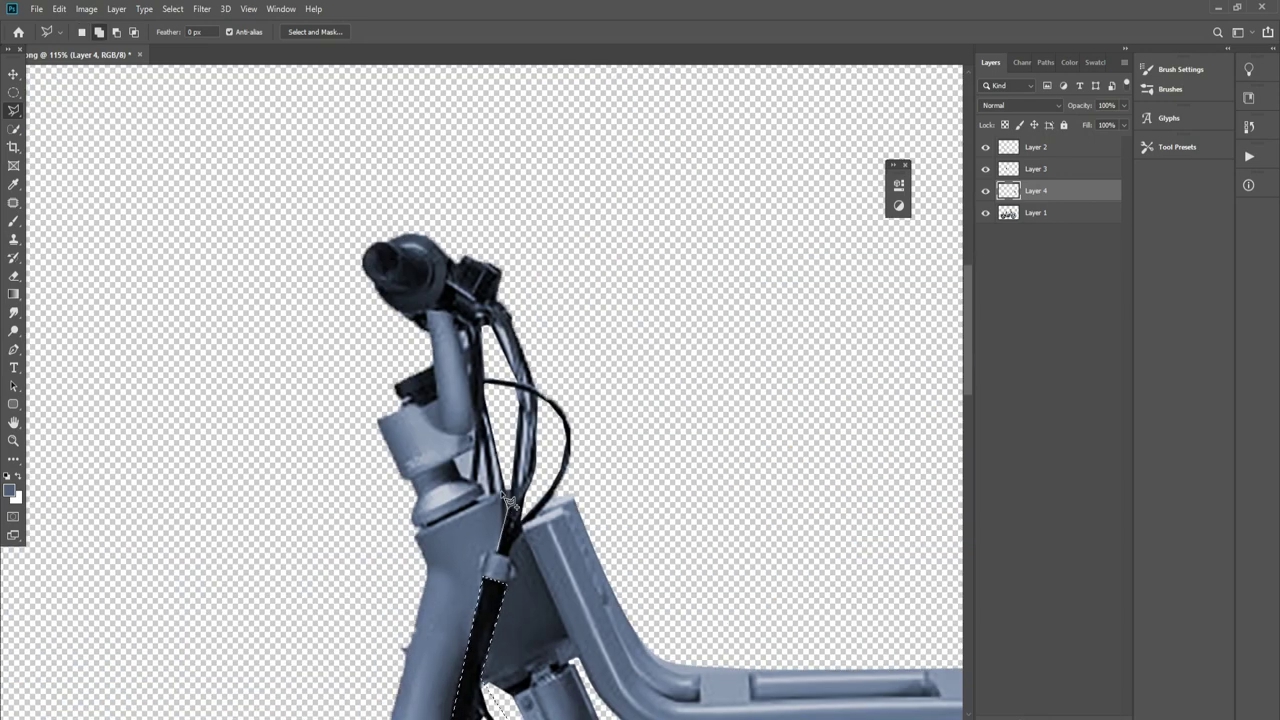
pyautogui.click(480, 450)
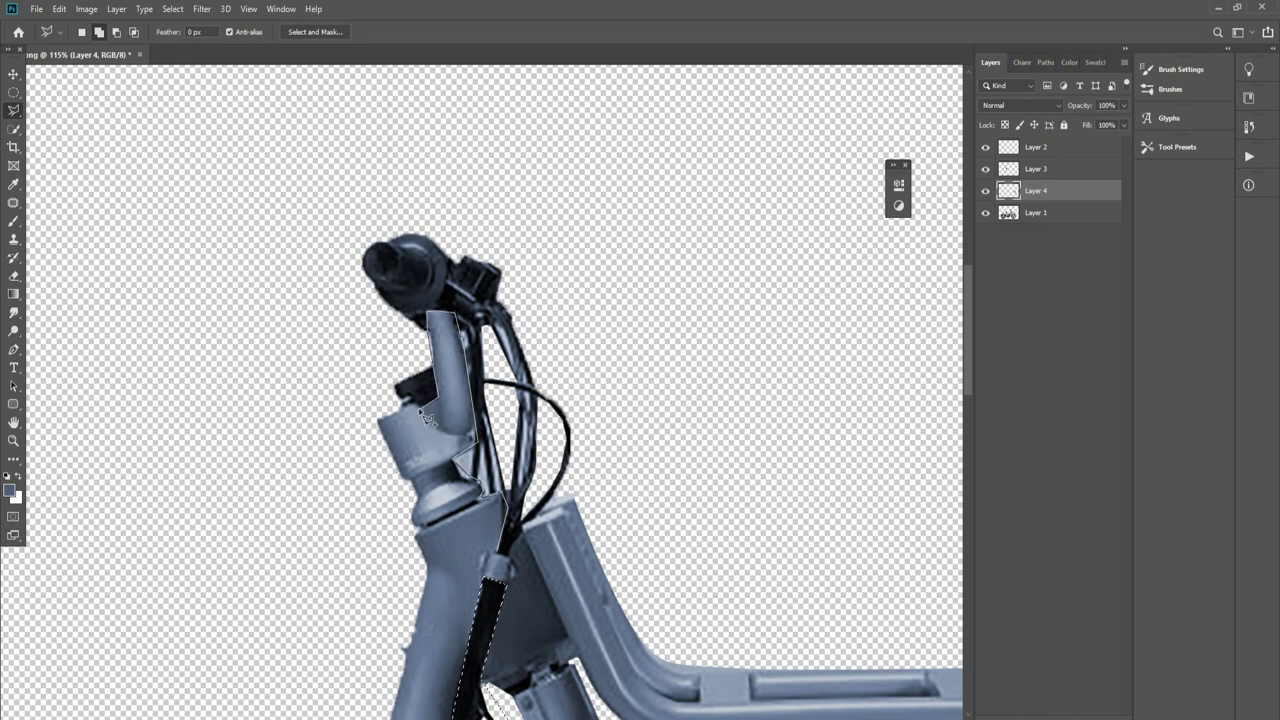
pyautogui.click(303, 410)
pyautogui.click(318, 218)
pyautogui.click(518, 145)
pyautogui.click(722, 213)
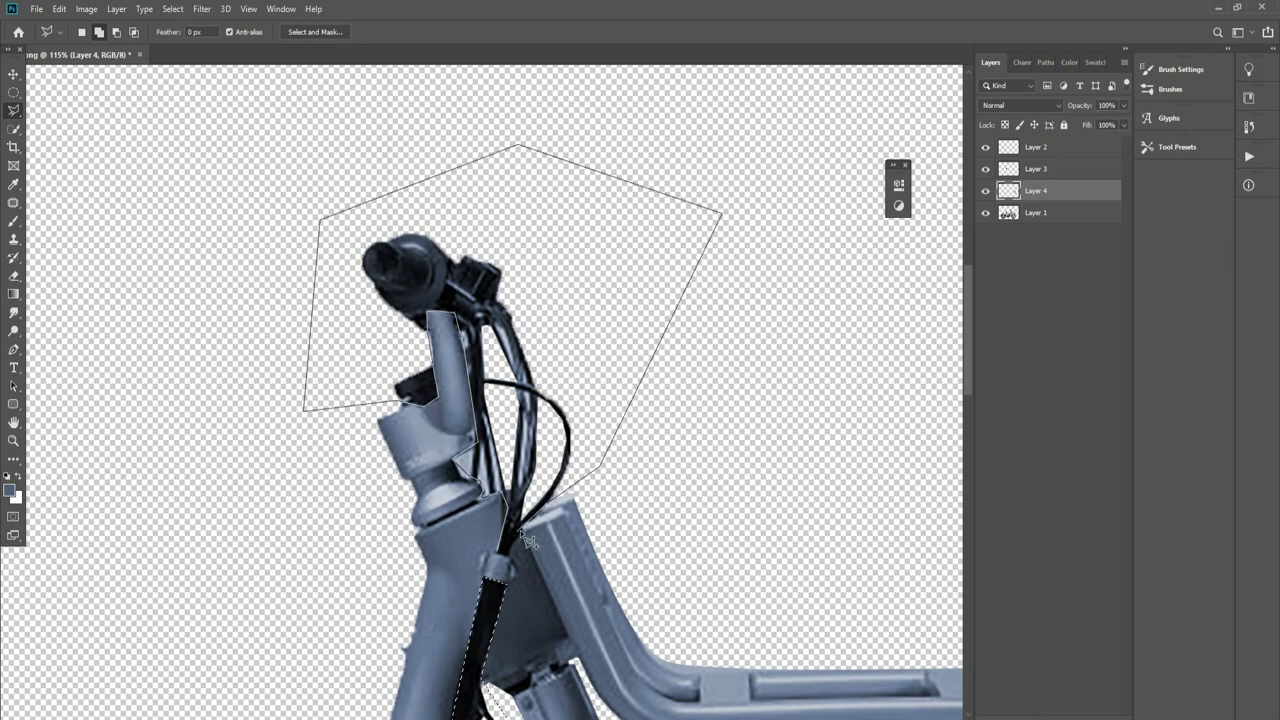
# - Add the battery area to the handlebar and cable selection
pyautogui.scroll(-5, 519, 505)
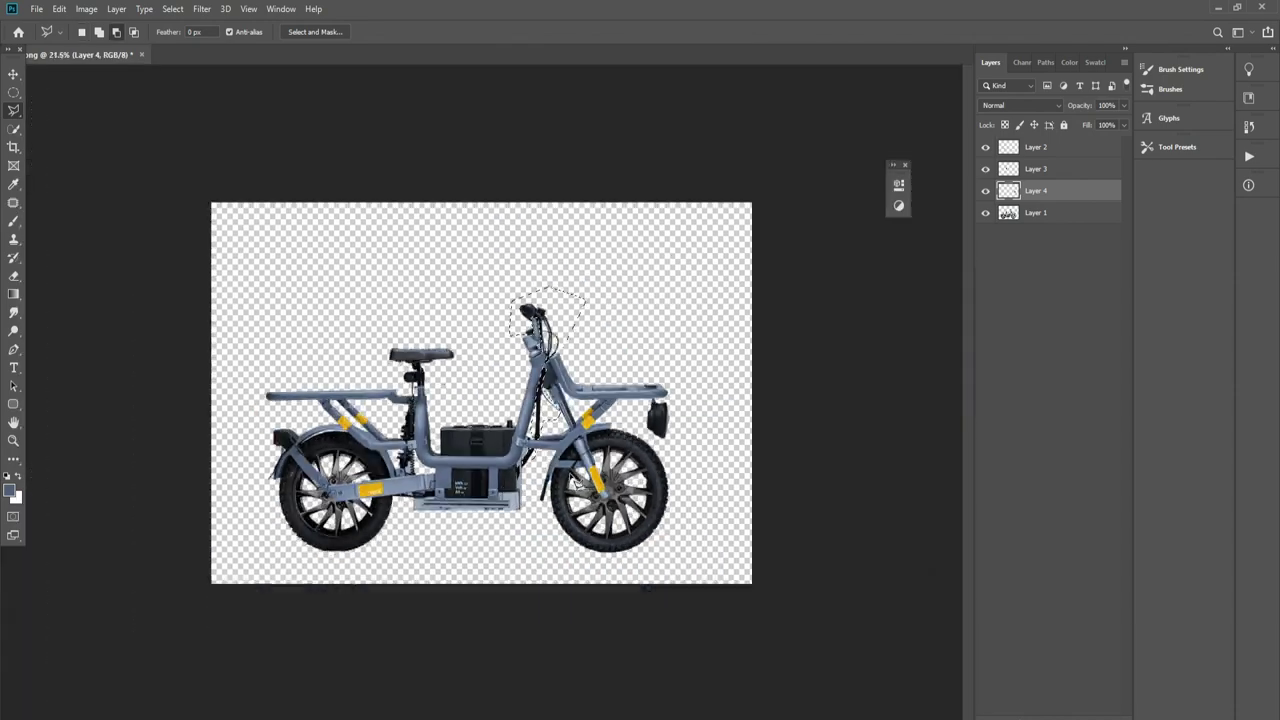
pyautogui.scroll(2, 272, 377)
pyautogui.scroll(2, 272, 377)
pyautogui.scroll(2, 272, 377)
pyautogui.click(228, 300)
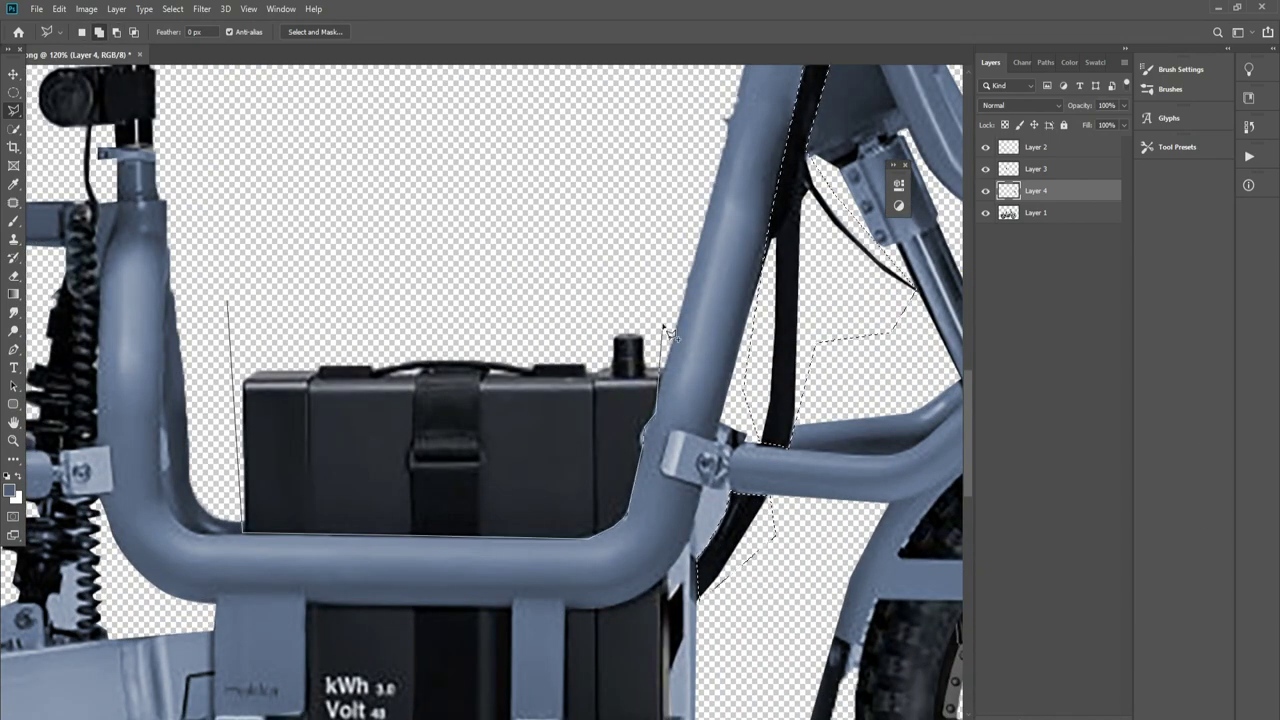
pyautogui.doubleClick(668, 332)
pyautogui.scroll(-5, 208, 268)
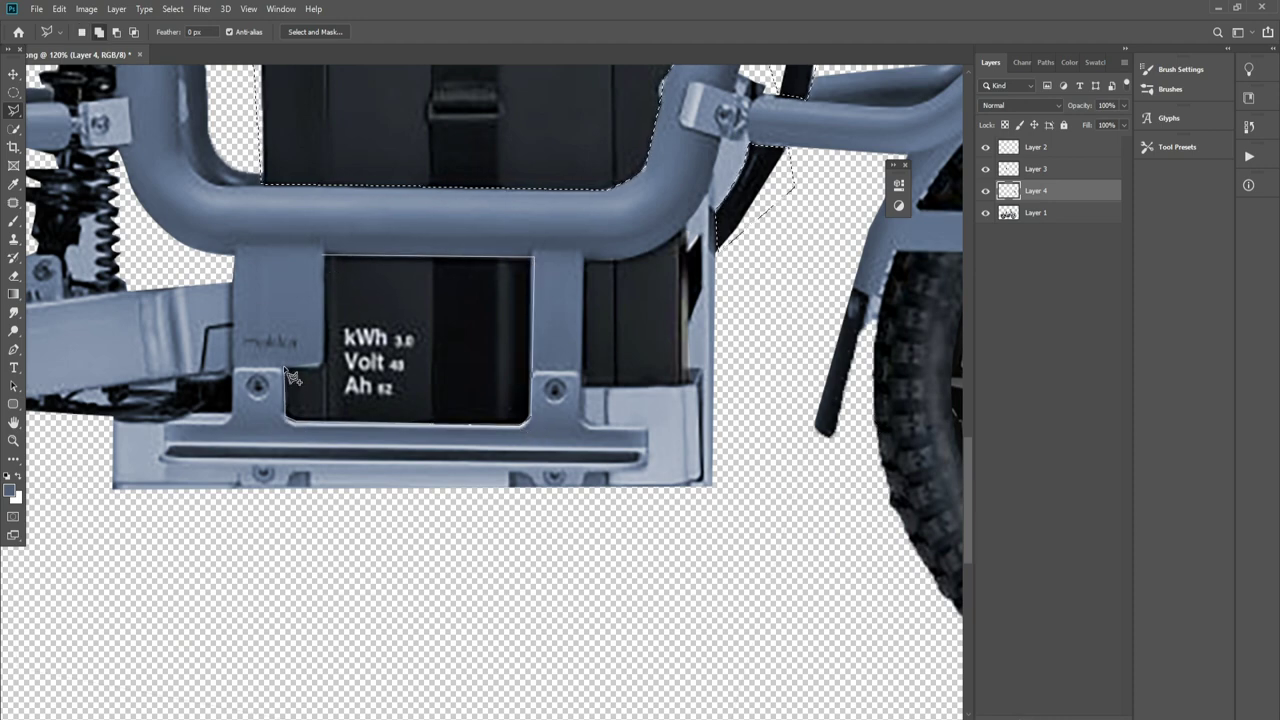
# - Add the battery label window and the adjacent dark panel to the selection
pyautogui.click(328, 325)
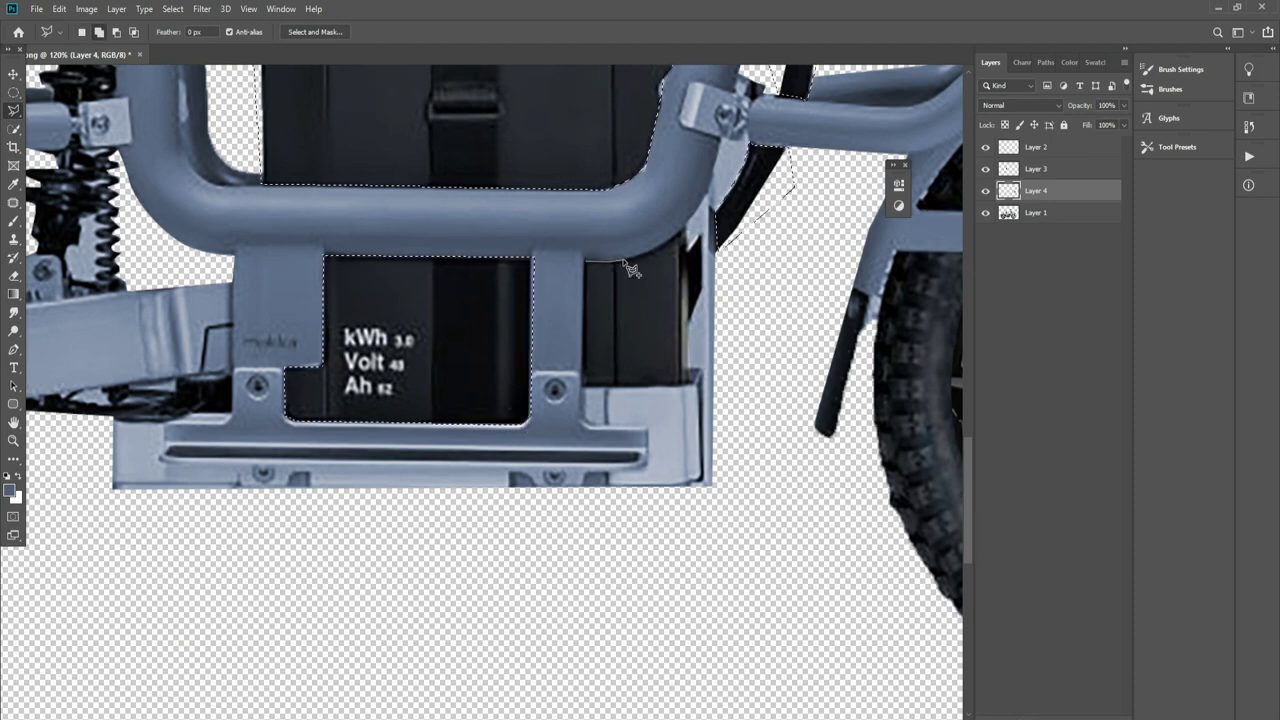
pyautogui.click(689, 384)
pyautogui.click(584, 386)
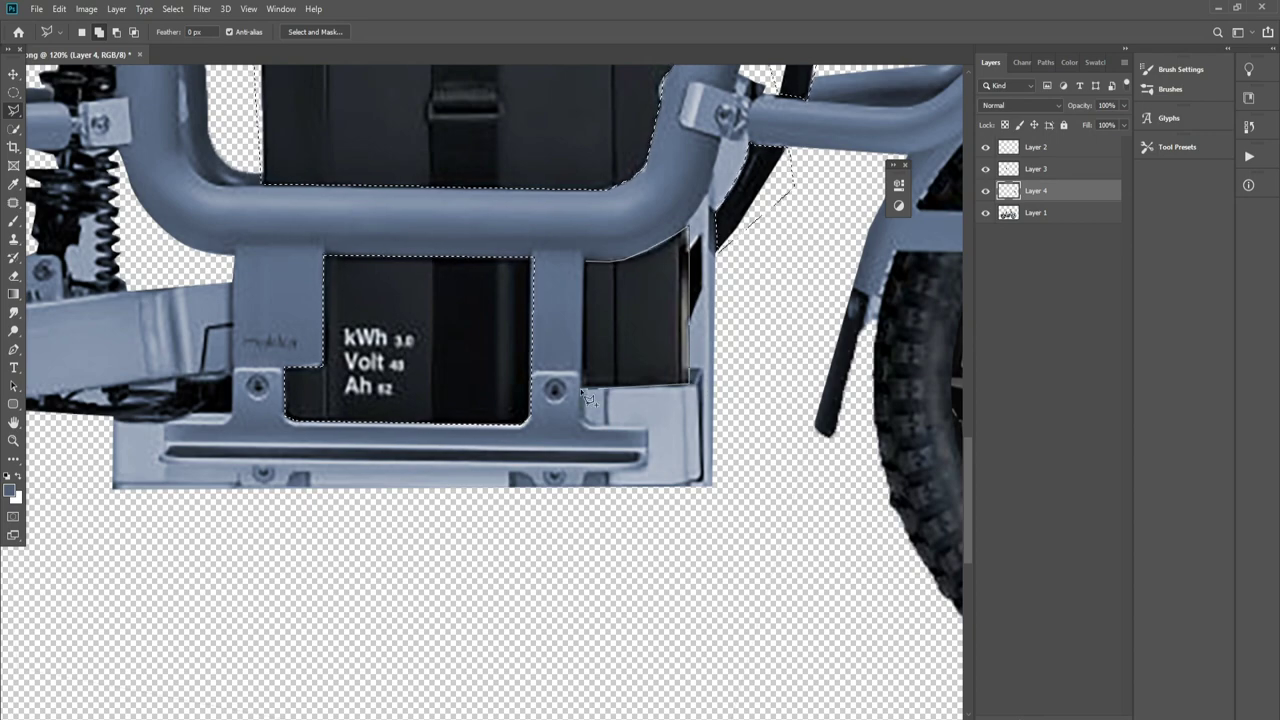
pyautogui.click(584, 262)
pyautogui.scroll(-5, 785, 393)
pyautogui.scroll(-2, 785, 393)
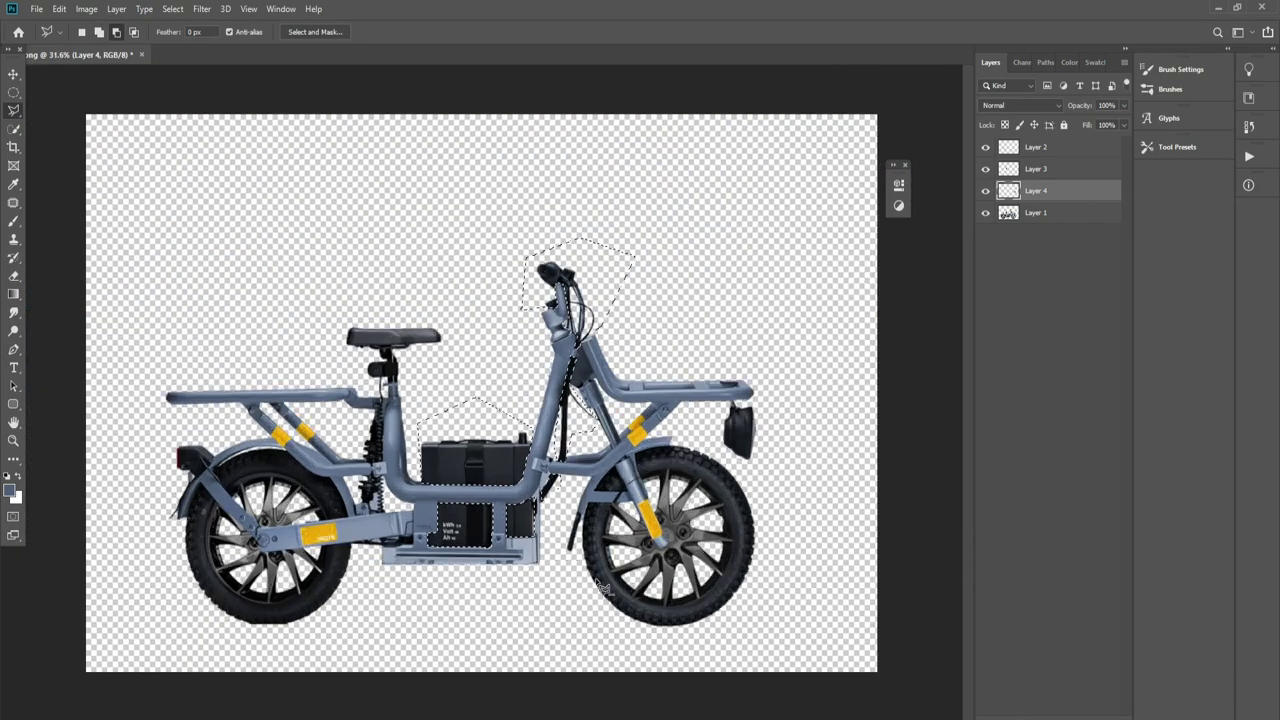
pyautogui.scroll(8, 577, 510)
pyautogui.scroll(-5, 506, 371)
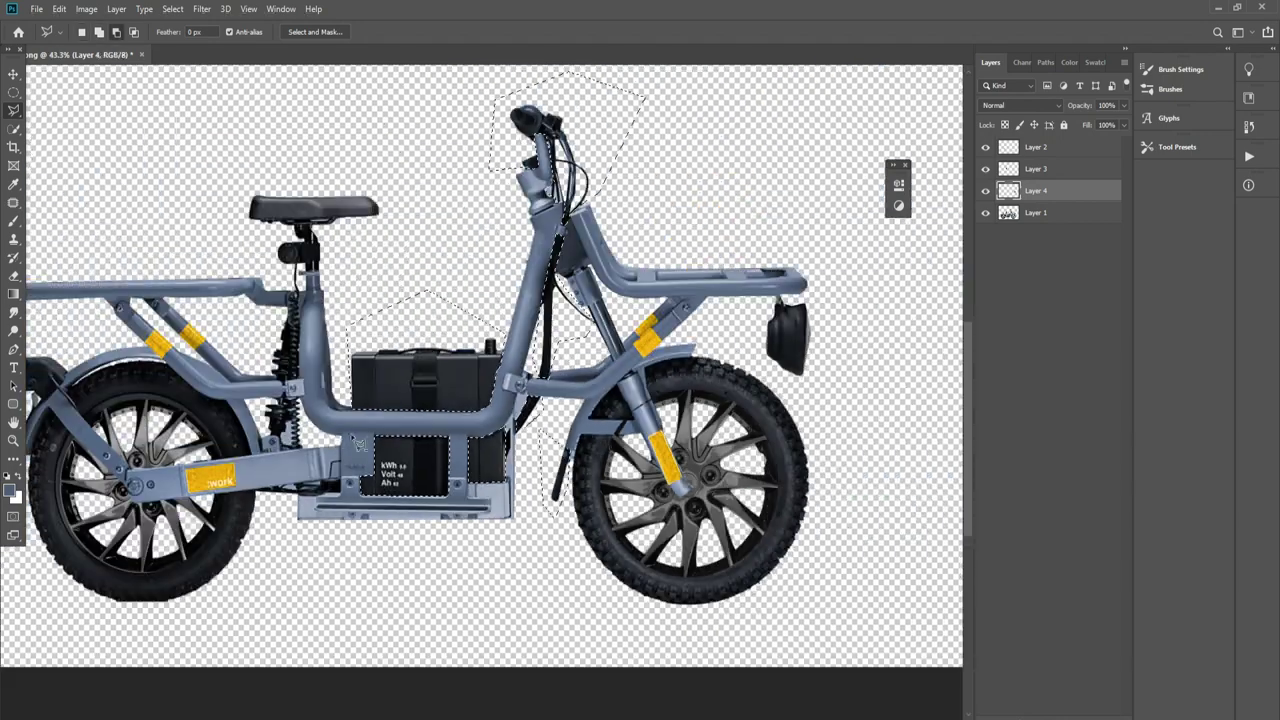
pyautogui.rightClick(388, 450)
# - Copy the combined selection onto a new Layer 5 and make Layer 1 active
pyautogui.click(425, 555)
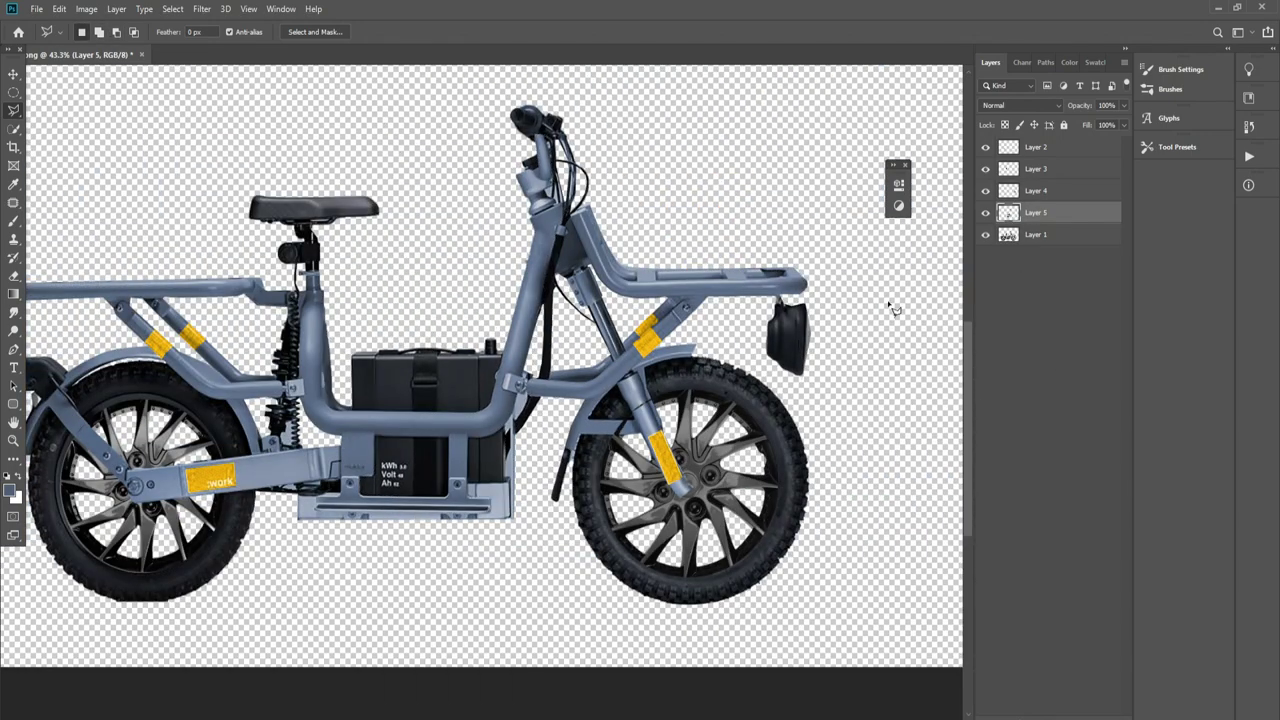
pyautogui.click(1040, 234)
pyautogui.scroll(-2, 520, 145)
# - Colorize Layer 1 red via Hue/Saturation with Saturation +98 and Lightness -8
pyautogui.click(86, 9)
pyautogui.click(270, 124)
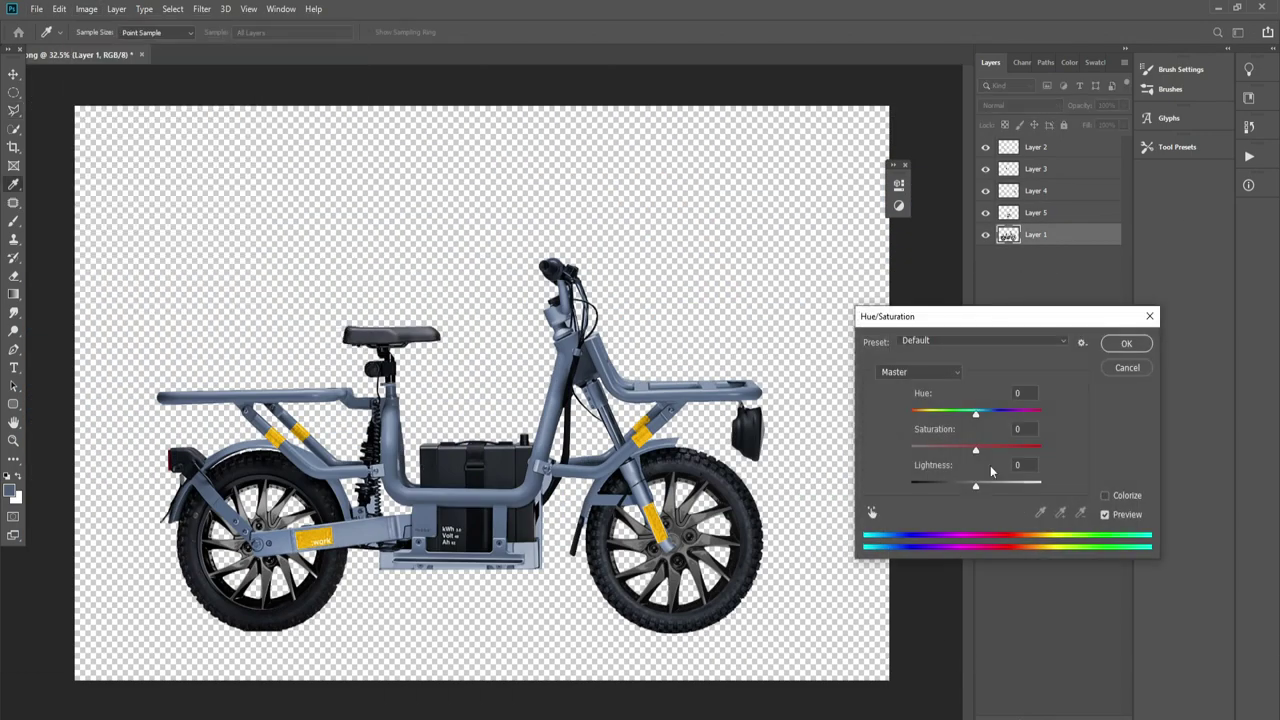
pyautogui.click(1105, 495)
pyautogui.moveTo(942, 449); pyautogui.dragTo(1040, 446)
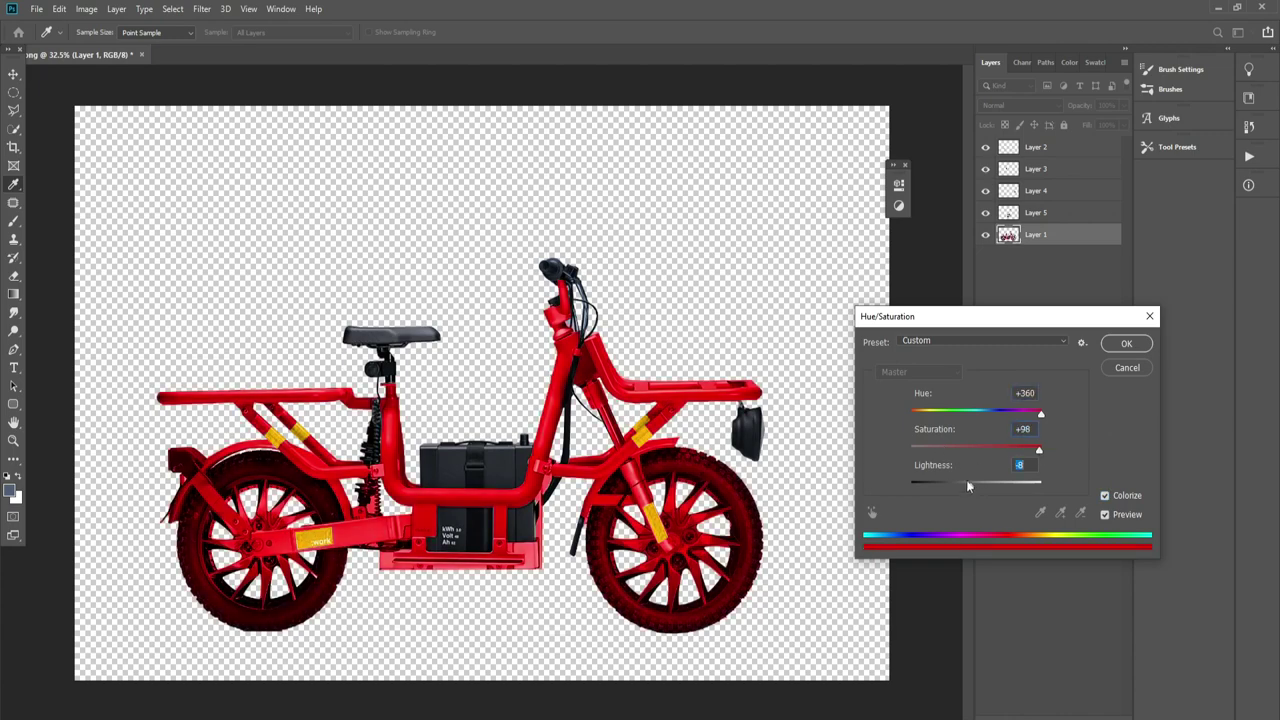
pyautogui.moveTo(968, 486); pyautogui.dragTo(976, 478)
pyautogui.click(1126, 343)
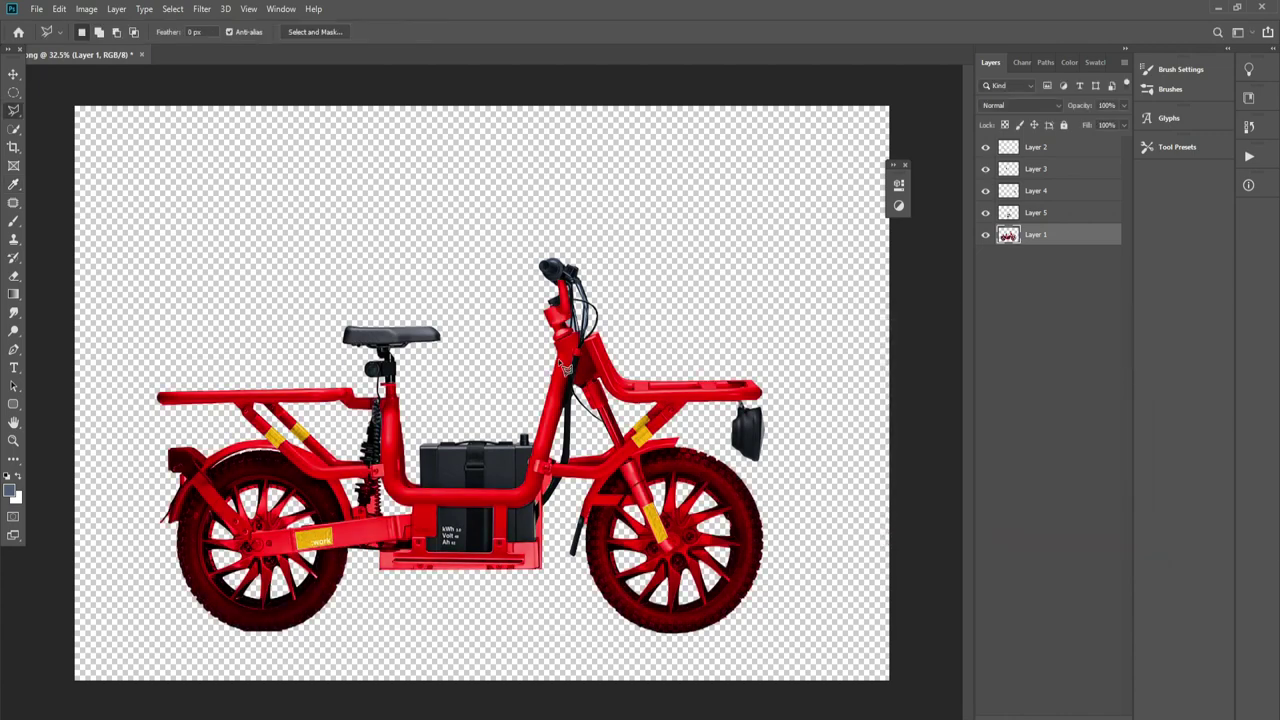
# - Try a Quick Selection on the rear-wheel spokes, then deselect
pyautogui.click(13, 128)
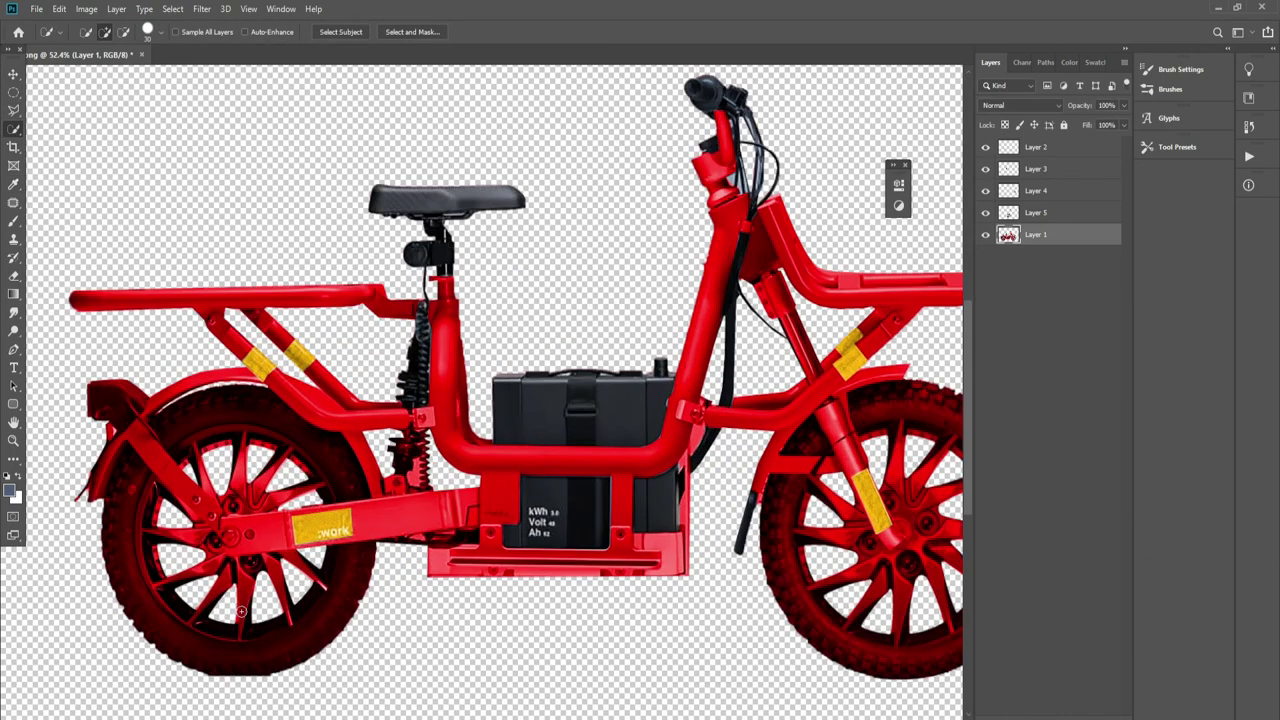
pyautogui.scroll(3, 300, 565)
pyautogui.moveTo(185, 600); pyautogui.dragTo(297, 578)
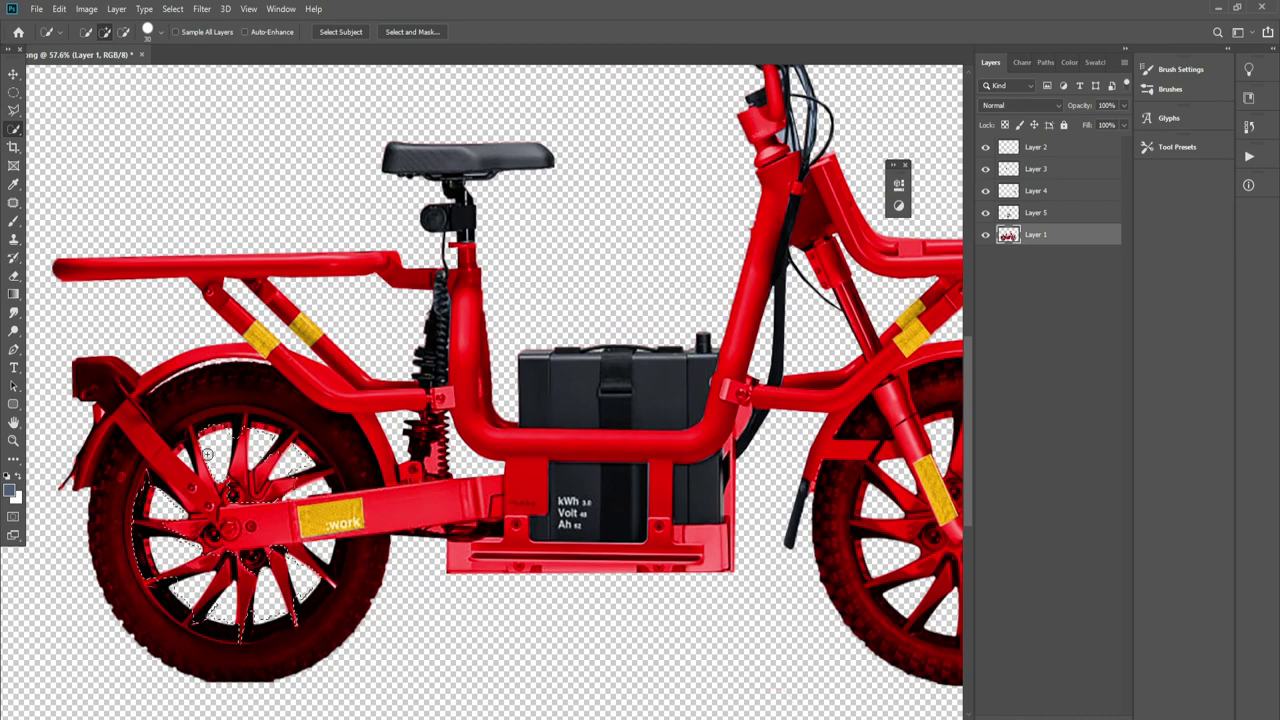
pyautogui.hotkey('ctrl', 'd')
pyautogui.scroll(-3, 340, 540)
pyautogui.scroll(1, 320, 555)
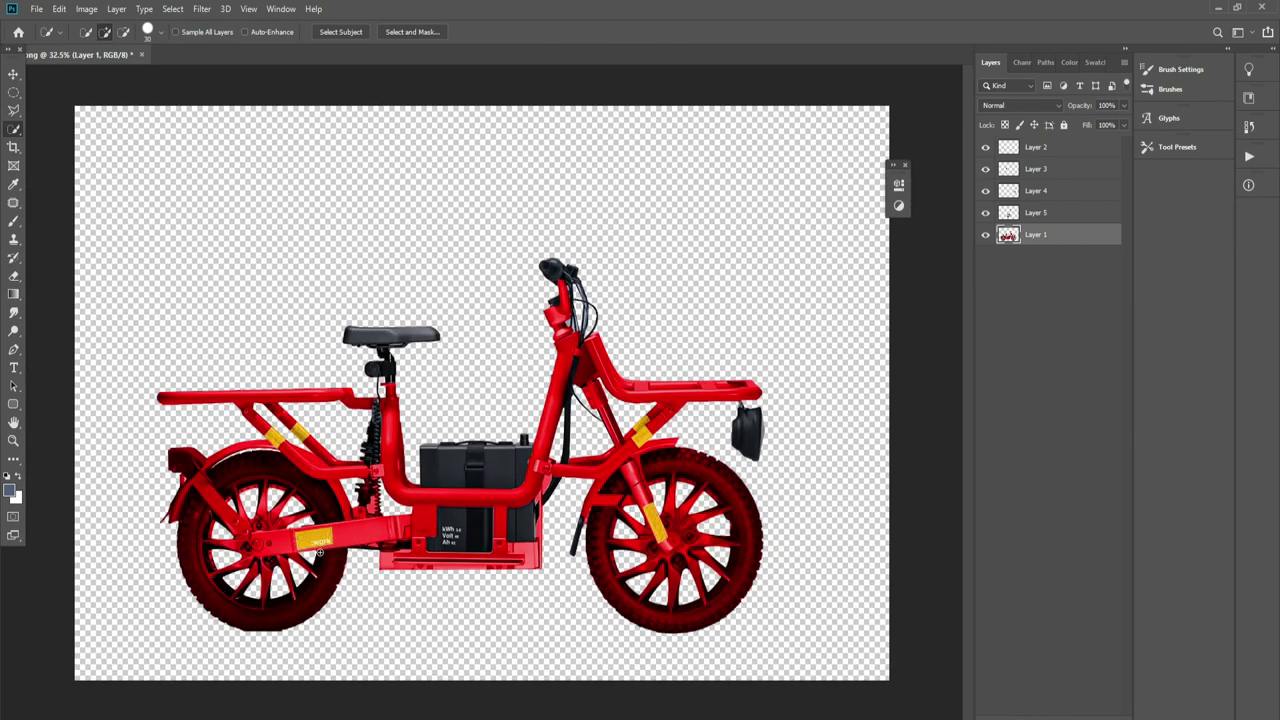
pyautogui.scroll(2, 330, 545)
pyautogui.scroll(-1, 455, 528)
pyautogui.scroll(-1, 455, 528)
# - Begin a polygonal lasso outline of the rear-wheel spokes and pan across the wheel
pyautogui.scroll(-1, 640, 560)
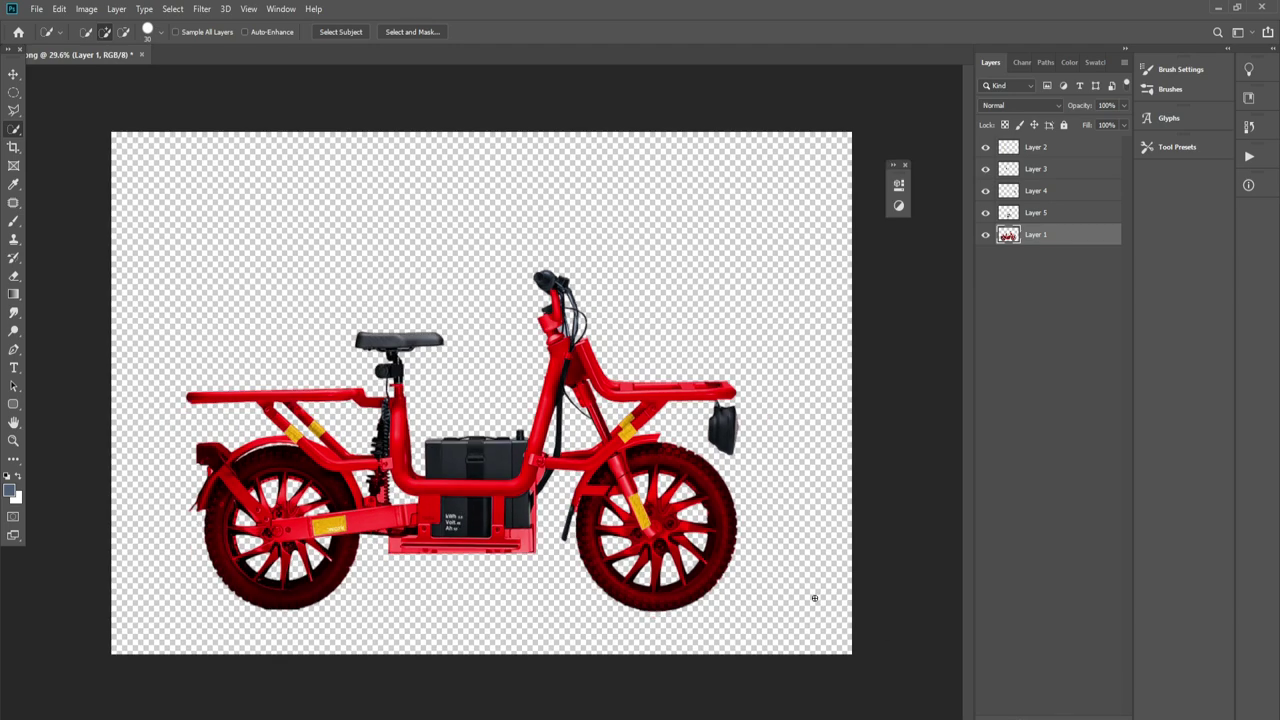
pyautogui.scroll(8, 290, 500)
pyautogui.press('l')
pyautogui.click(292, 462)
pyautogui.click(340, 460)
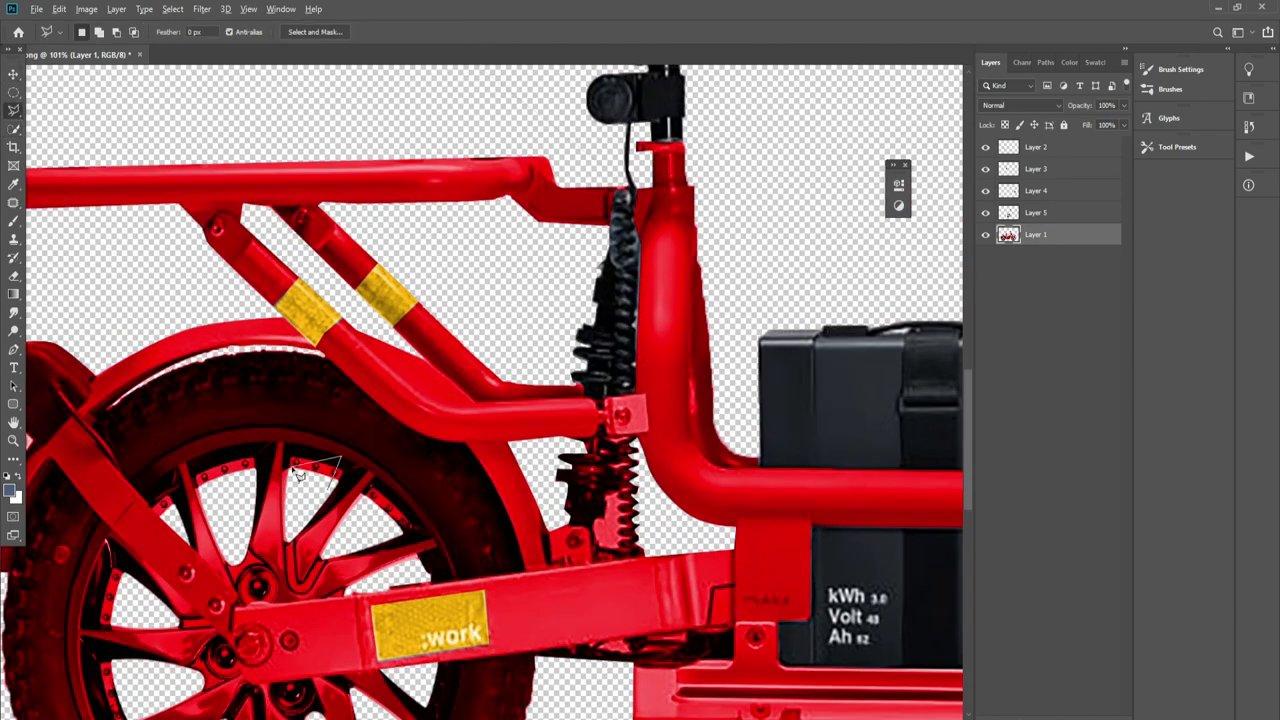
pyautogui.moveTo(597, 612); pyautogui.dragTo(664, 492)
pyautogui.press('p')
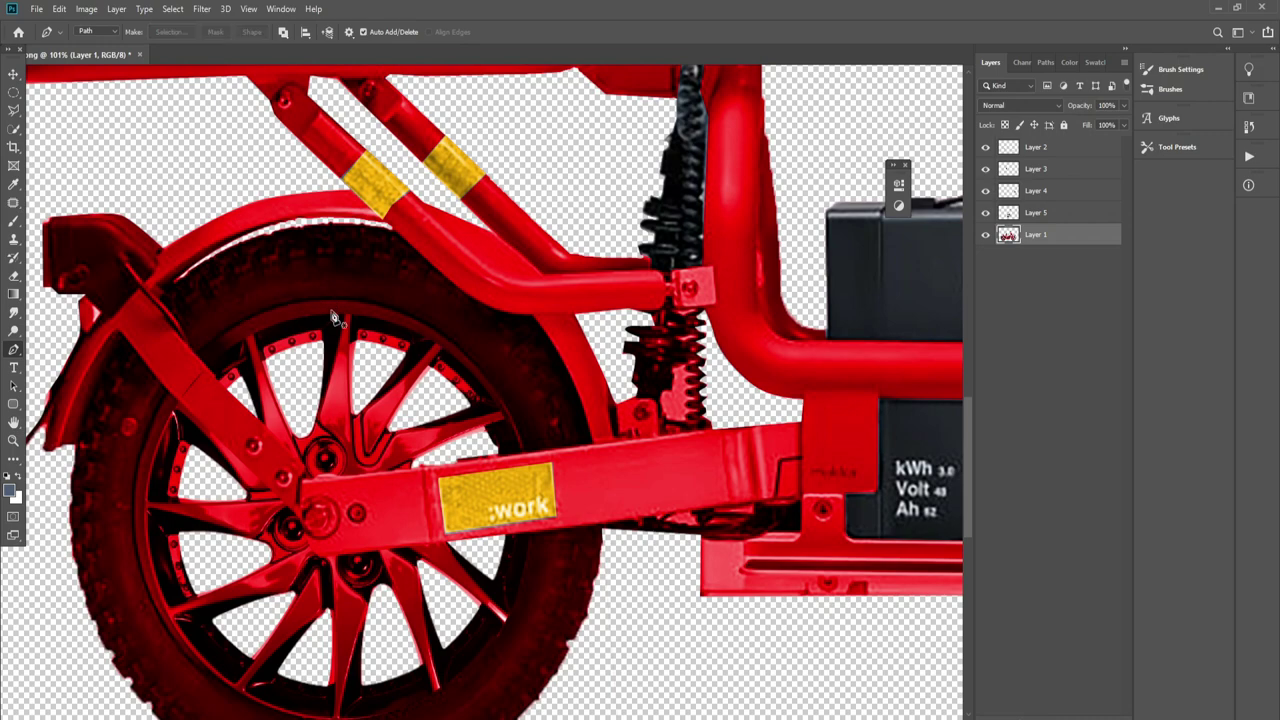
# - Revert the bike to blue-grey, re-create Layer 5 via copy, and reselect Layer 1
pyautogui.scroll(-3, 610, 318)
pyautogui.scroll(-3, 560, 400)
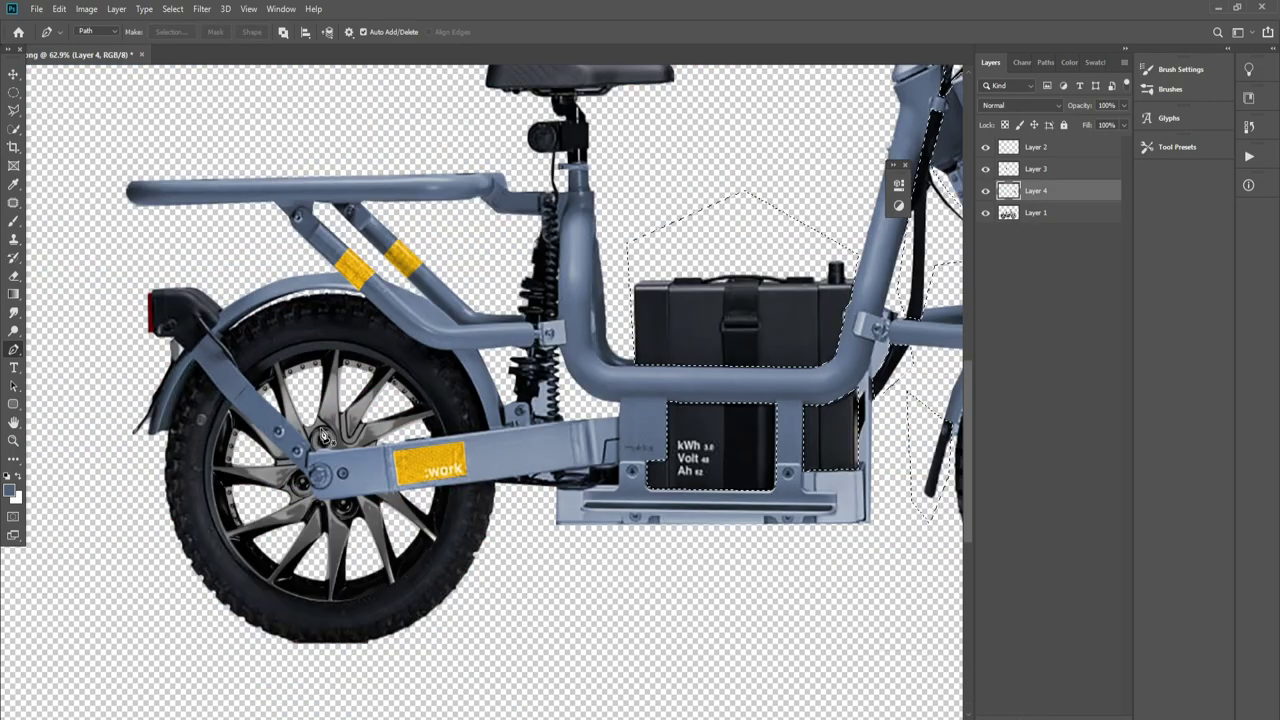
pyautogui.scroll(-2, 520, 450)
pyautogui.press('v')
pyautogui.click(500, 472)
pyautogui.press('m')
pyautogui.hotkey('ctrl', 'shift', 'd')
pyautogui.rightClick(420, 432)
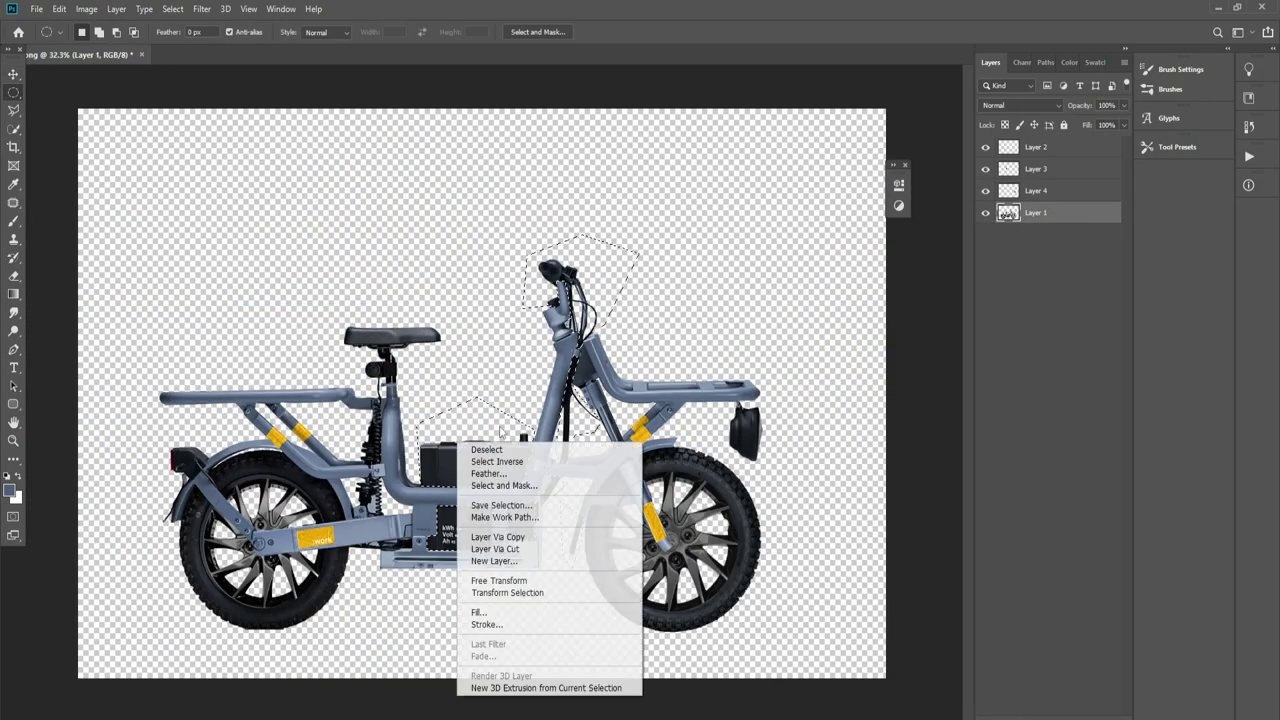
pyautogui.click(480, 534)
pyautogui.click(986, 190)
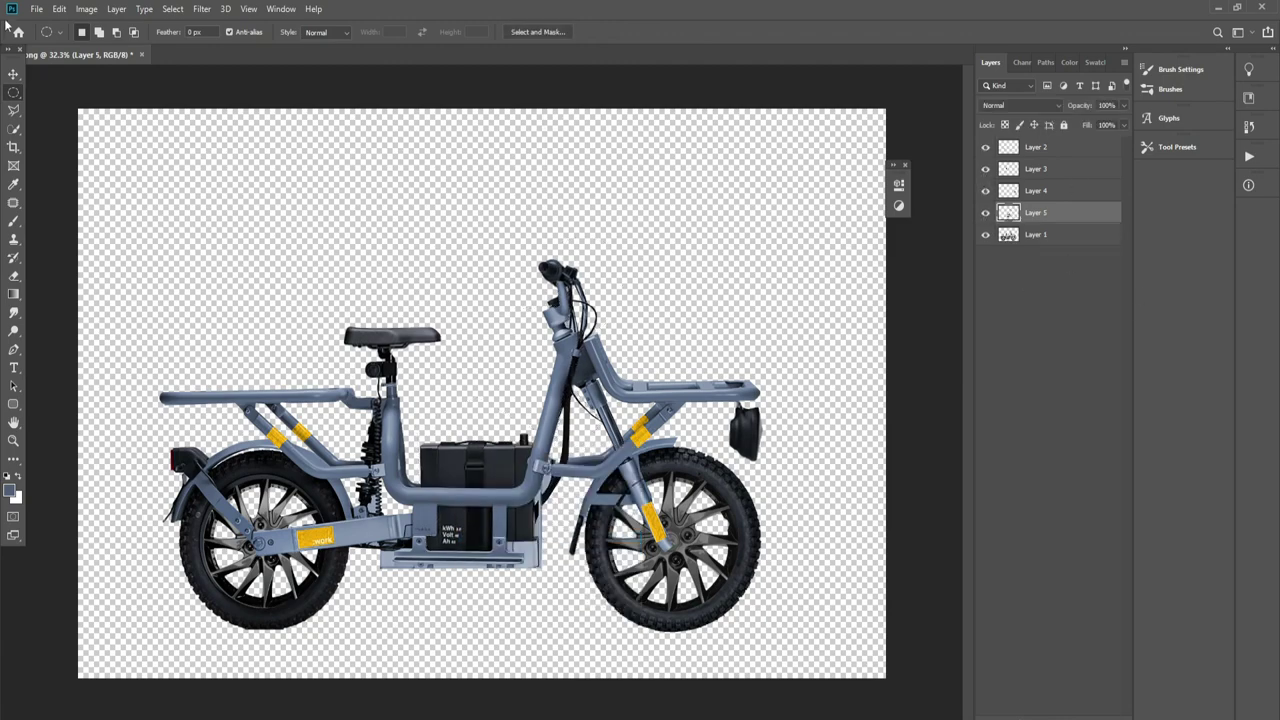
pyautogui.press('w')
pyautogui.hotkey('alt', '[')
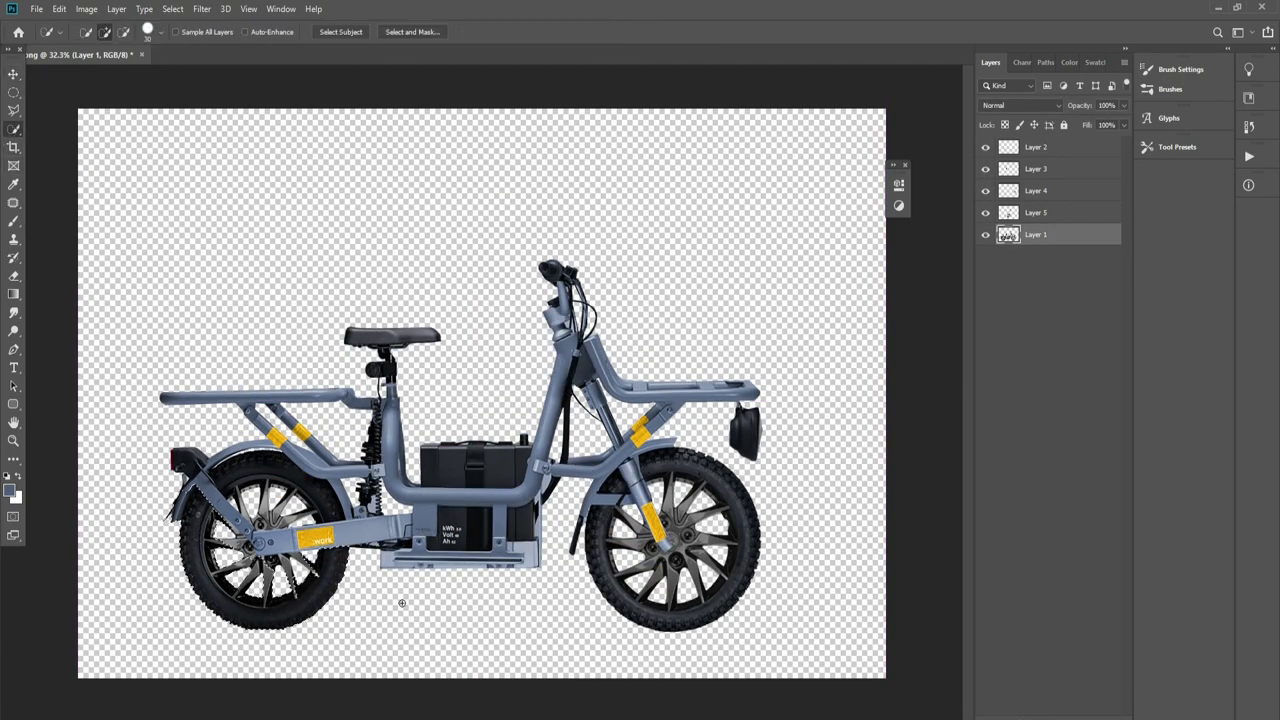
# - Lasso the area around the rear wheel's bottom and copy it to a new layer
pyautogui.scroll(4, 401, 602)
pyautogui.moveTo(597, 514); pyautogui.dragTo(471, 305)
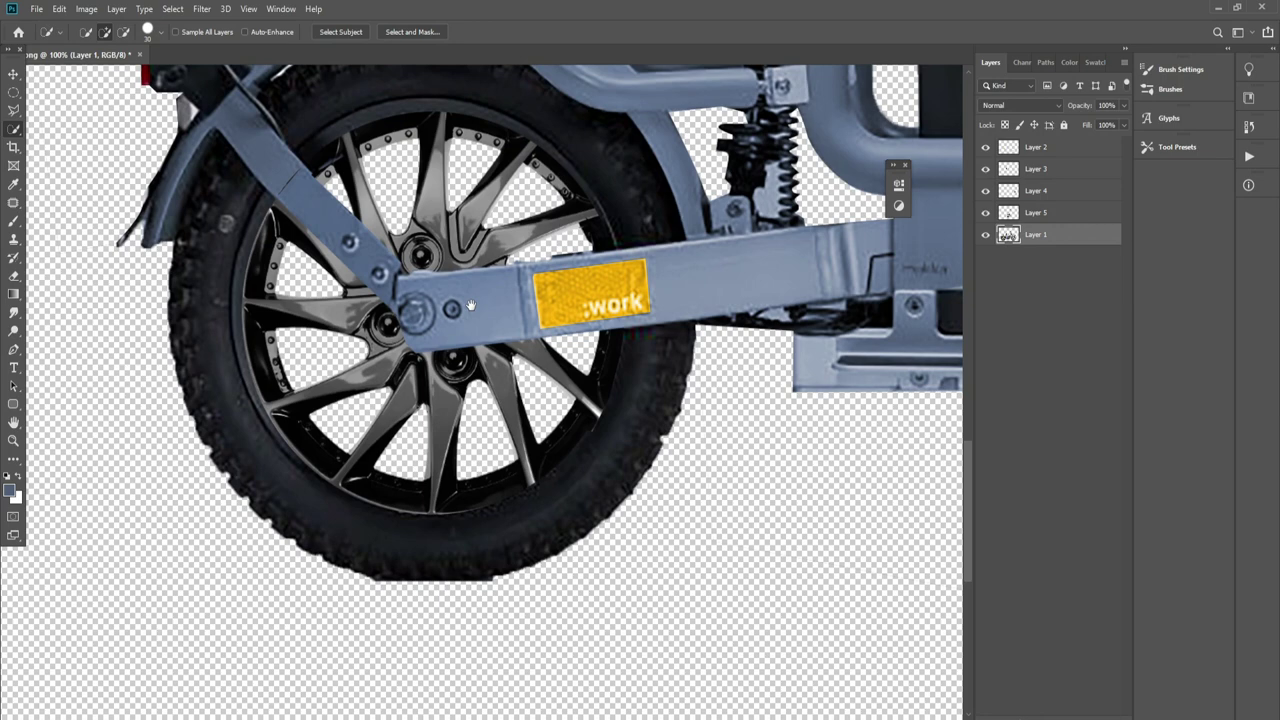
pyautogui.click(14, 111)
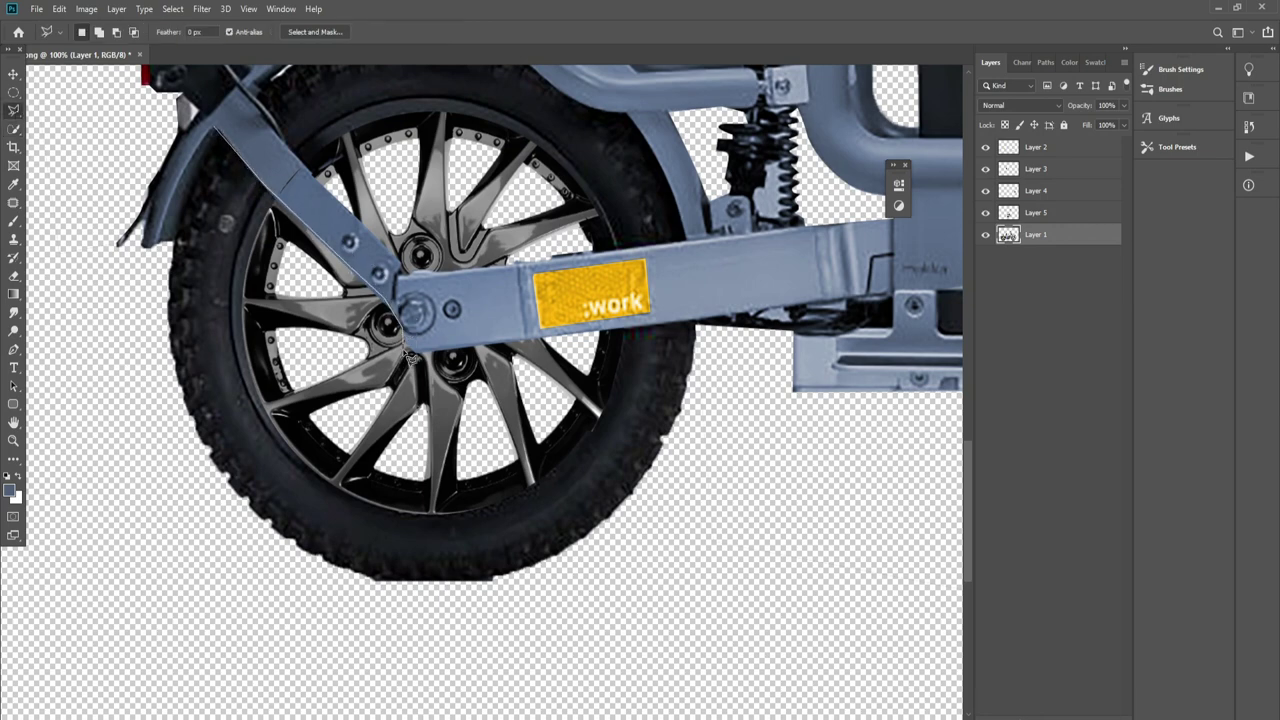
pyautogui.moveTo(703, 330); pyautogui.dragTo(160, 465)
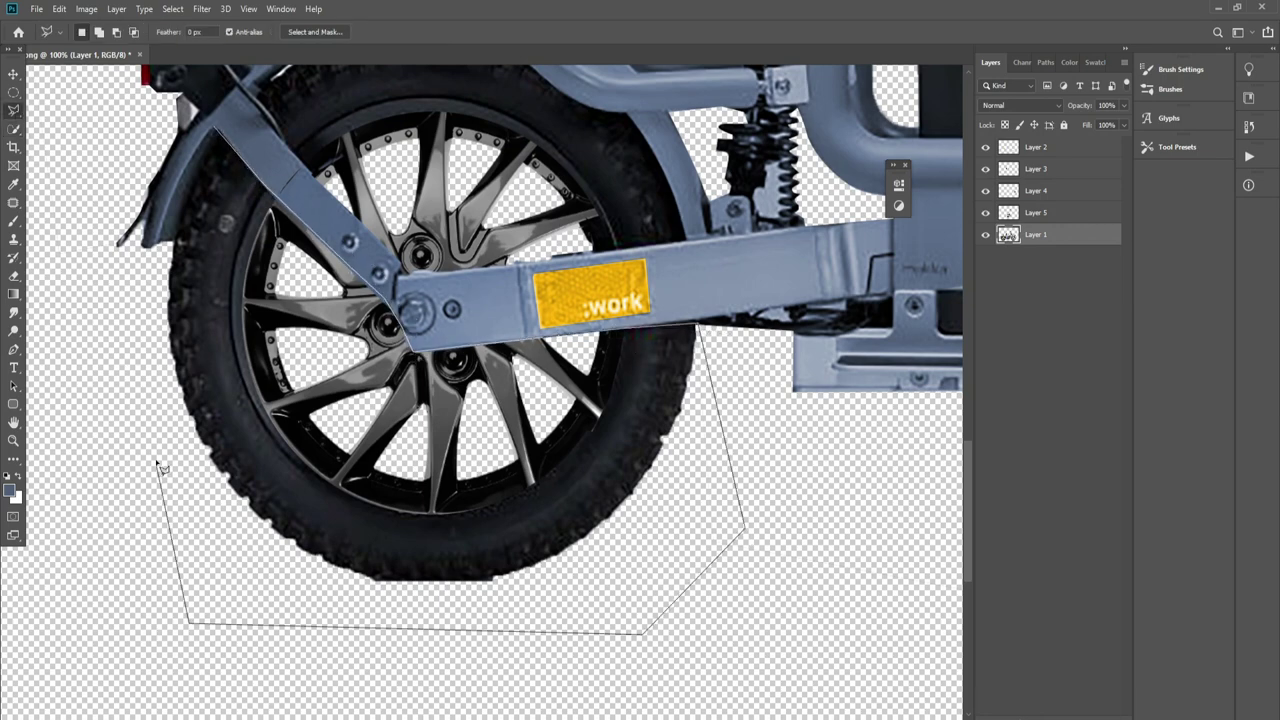
pyautogui.rightClick(268, 211)
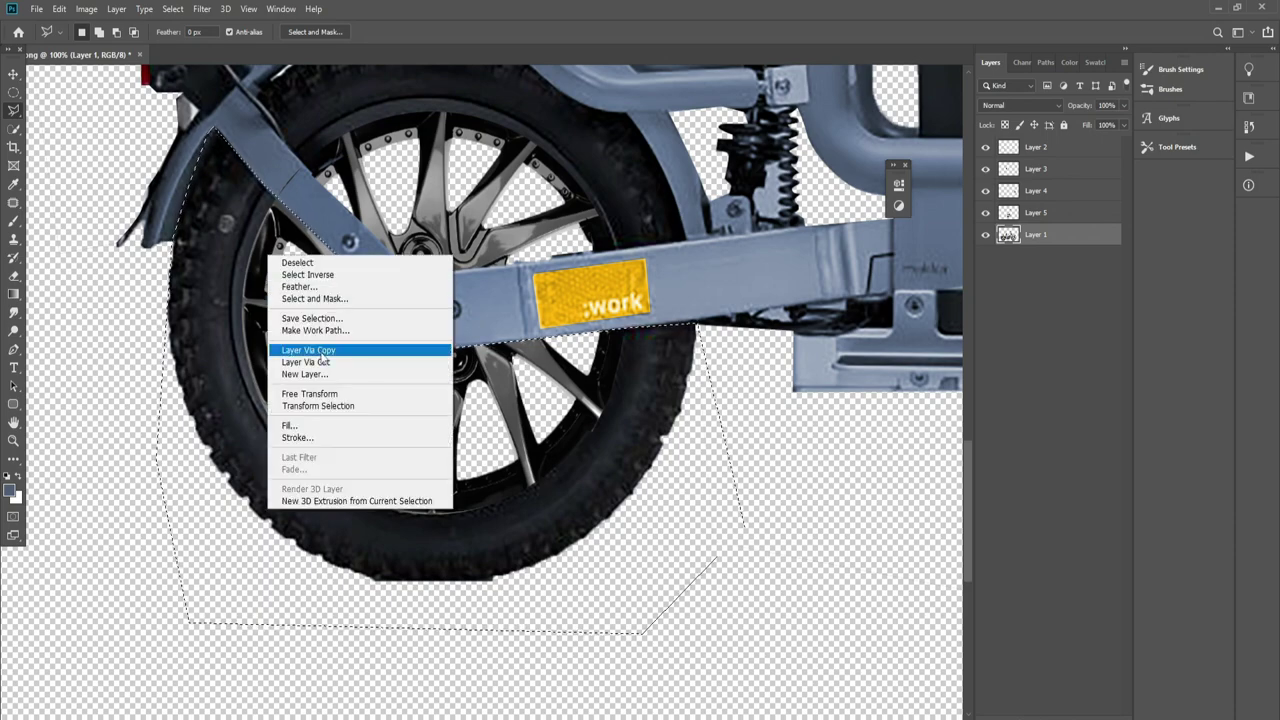
pyautogui.click(314, 349)
pyautogui.press('v')
# - Copy the fender and arm area onto Layer 7 and commit a Free Transform
pyautogui.press('l')
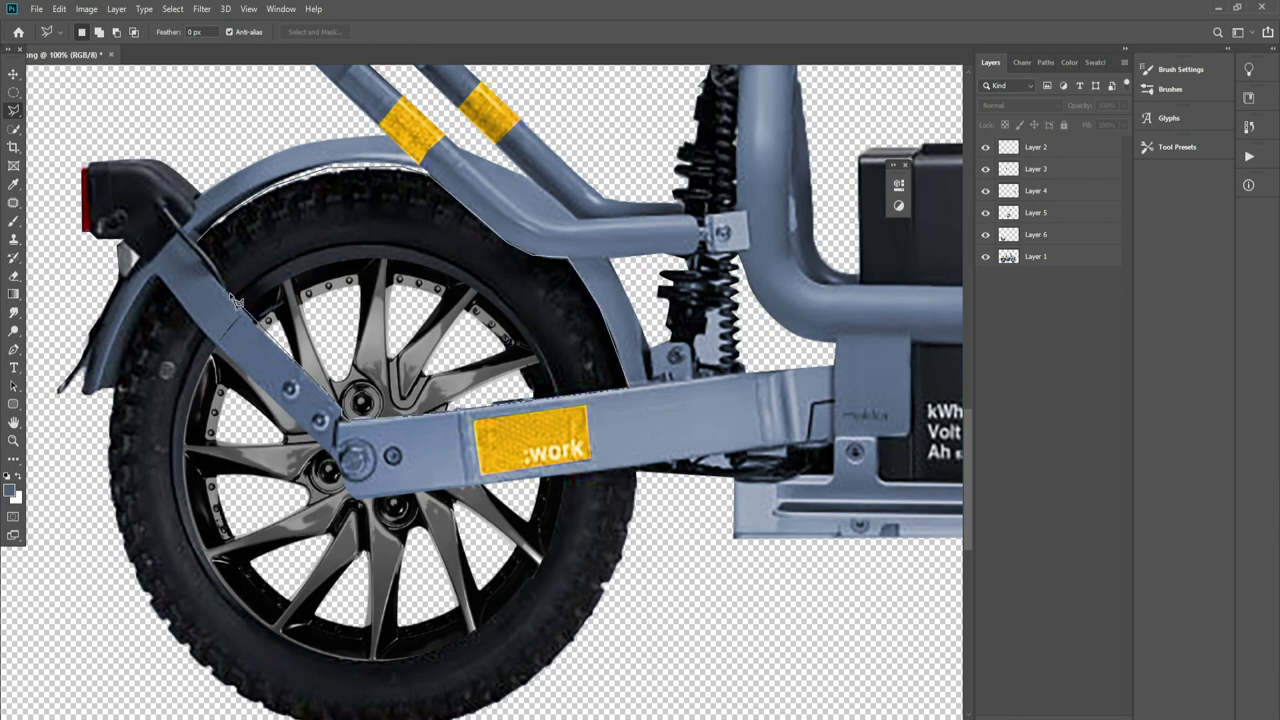
pyautogui.rightClick(367, 287)
pyautogui.click(398, 394)
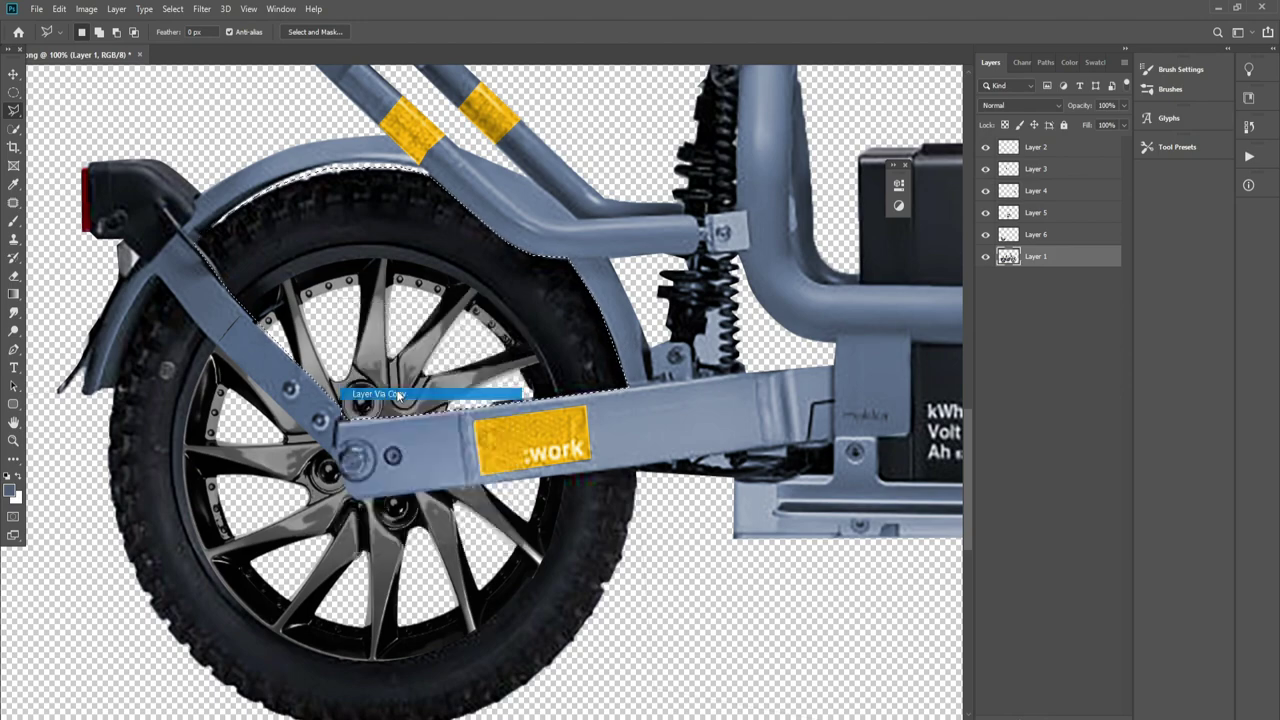
pyautogui.click(398, 394)
pyautogui.hotkey('ctrl', 't')
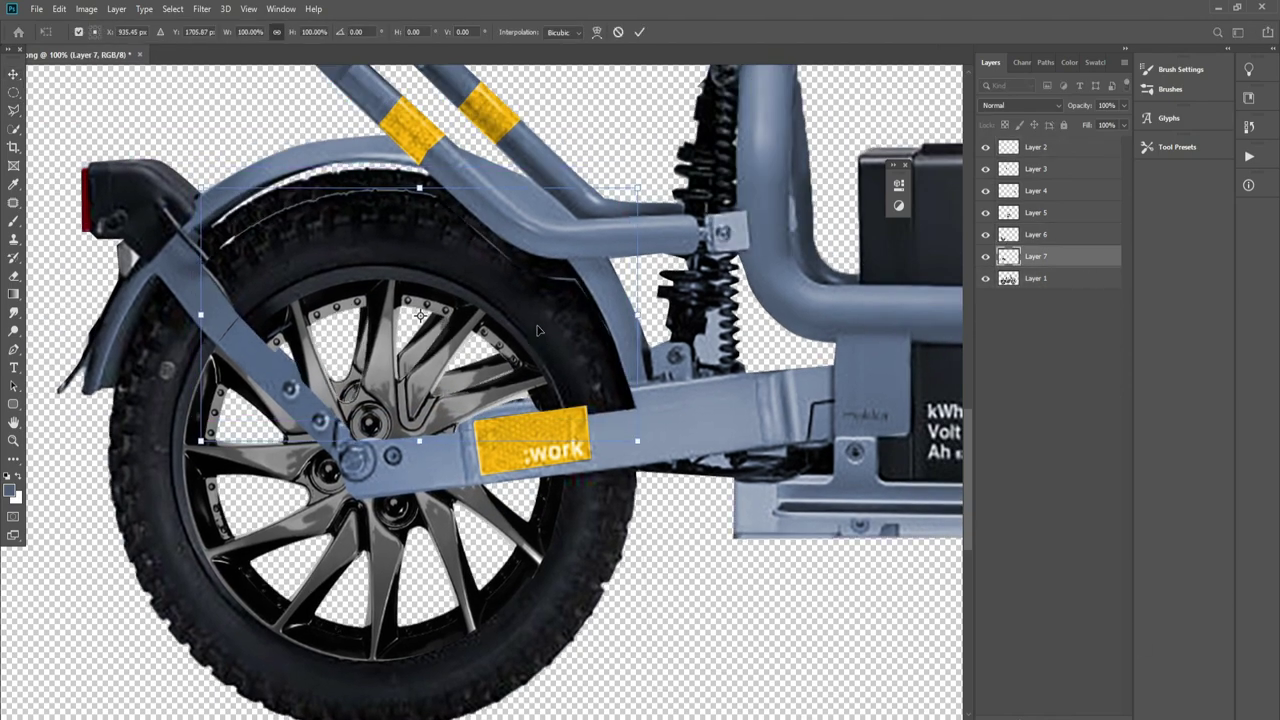
pyautogui.press('Return')
# - On Layer 1, outline the front wheel with the Polygonal Lasso
pyautogui.hscroll(5, 537, 330)
pyautogui.hscroll(5, 537, 330)
pyautogui.click(1036, 278)
pyautogui.press('l')
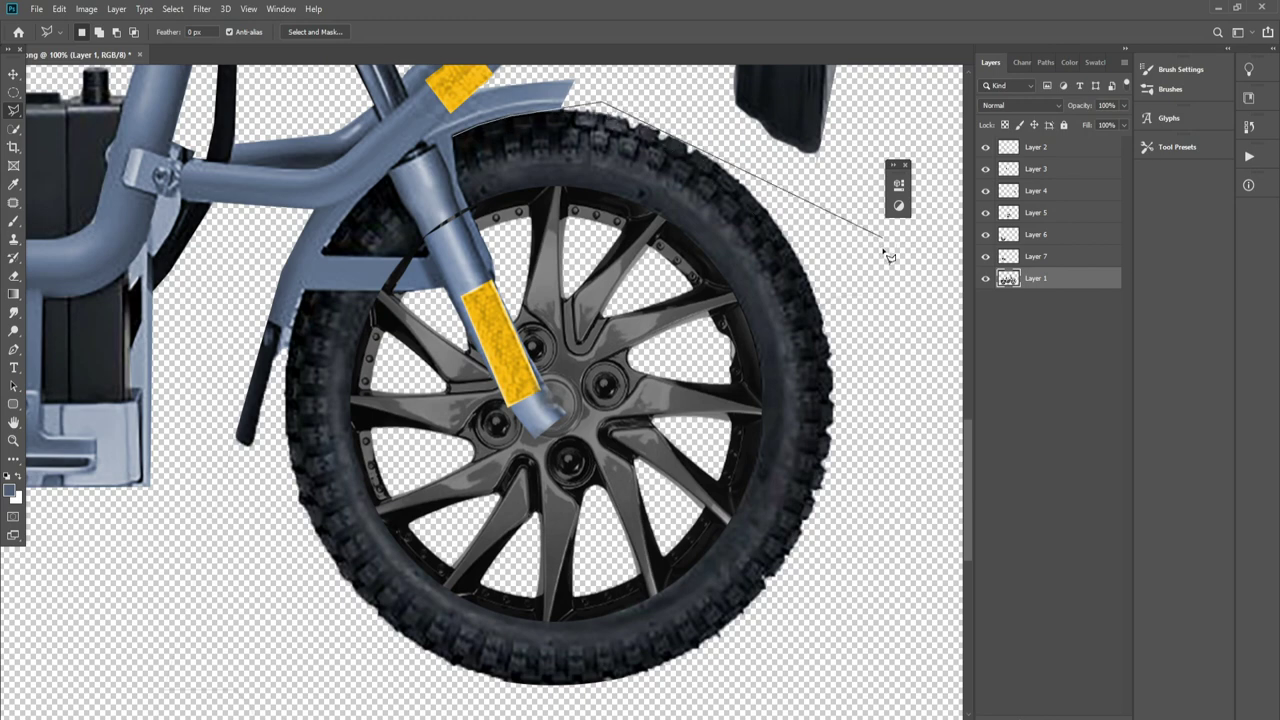
pyautogui.click(528, 705)
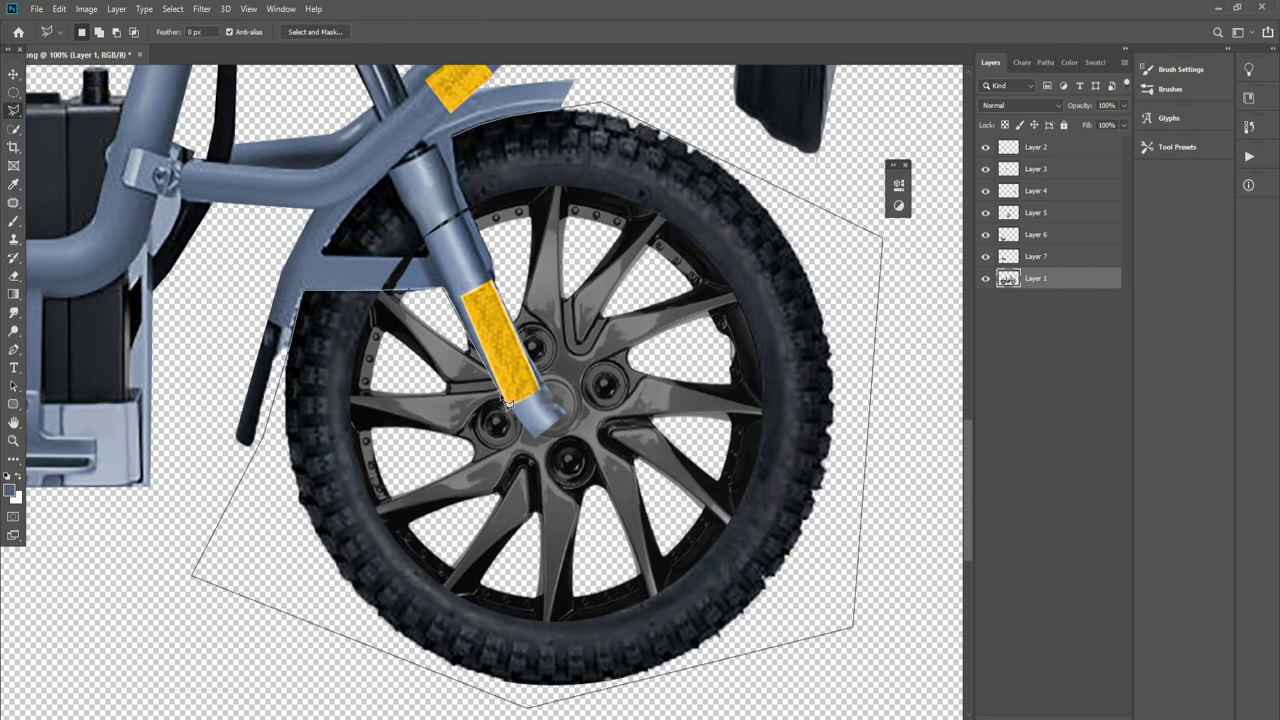
pyautogui.click(458, 140)
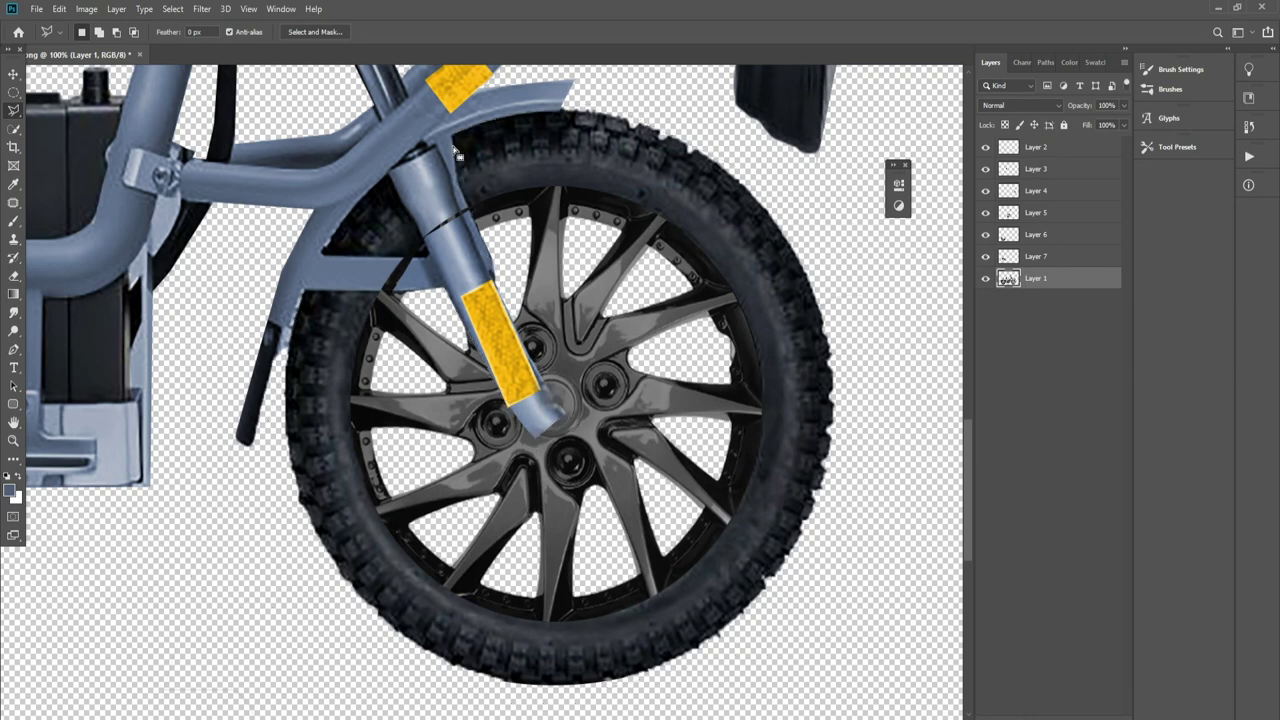
pyautogui.rightClick(699, 271)
pyautogui.press('Escape')
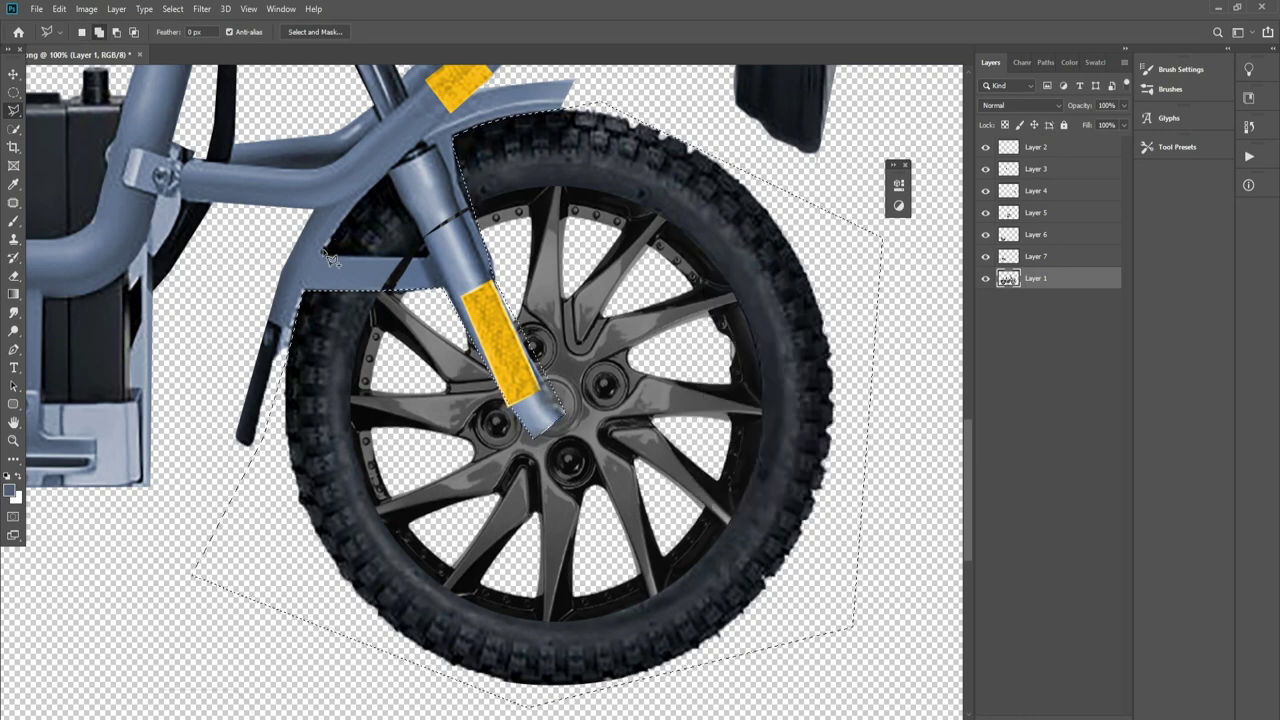
# - Add the fork-fender gap and copy the front wheel area onto Layer 8
pyautogui.click(430, 247)
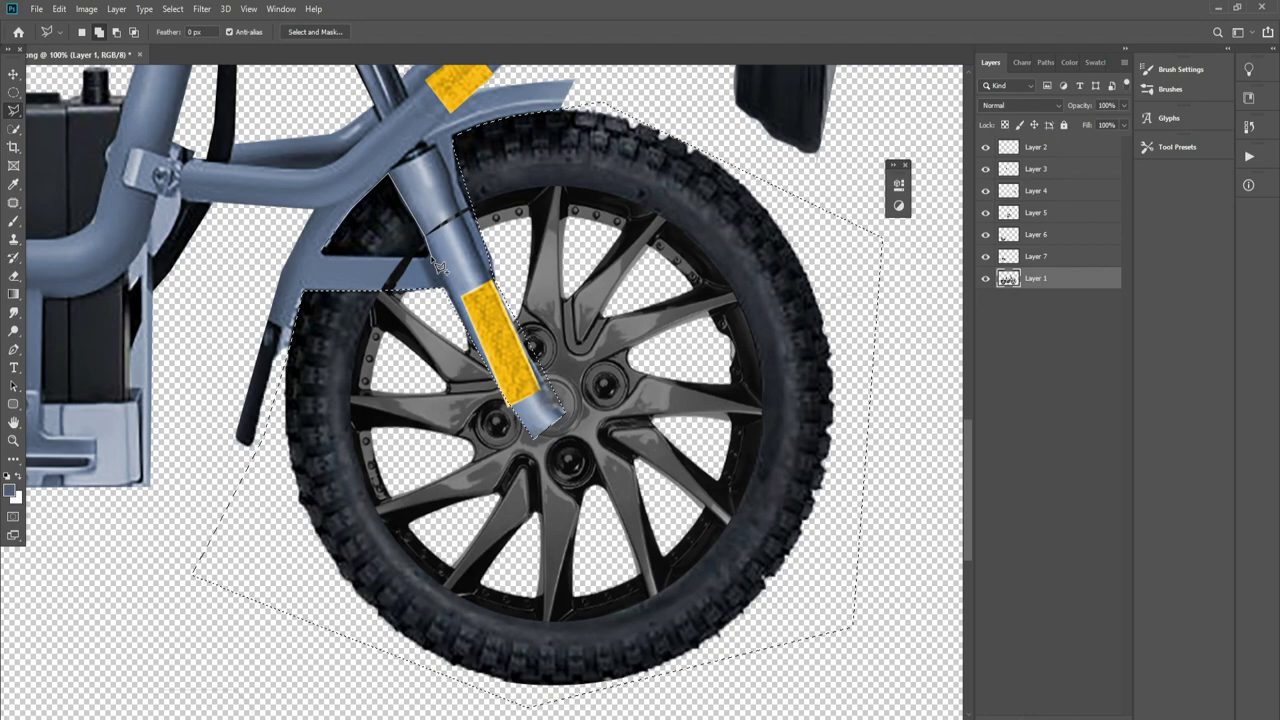
pyautogui.click(322, 253)
pyautogui.click(392, 296)
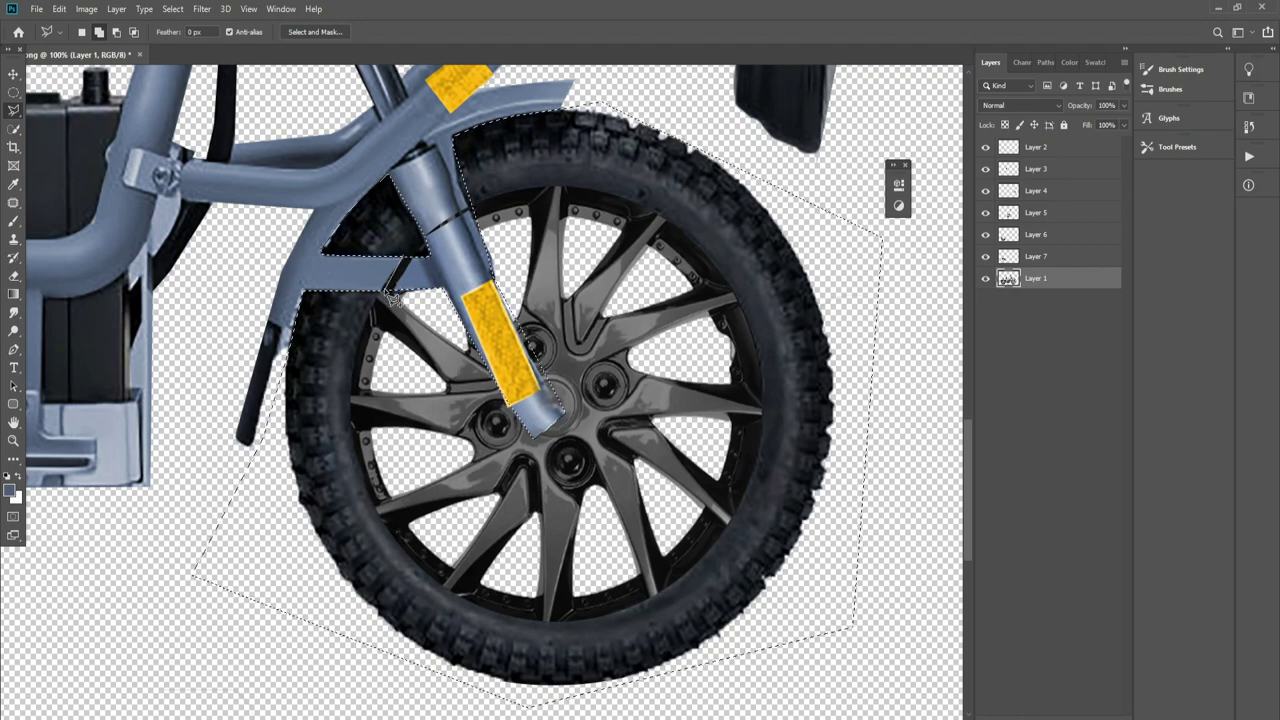
pyautogui.rightClick(576, 298)
pyautogui.click(430, 331)
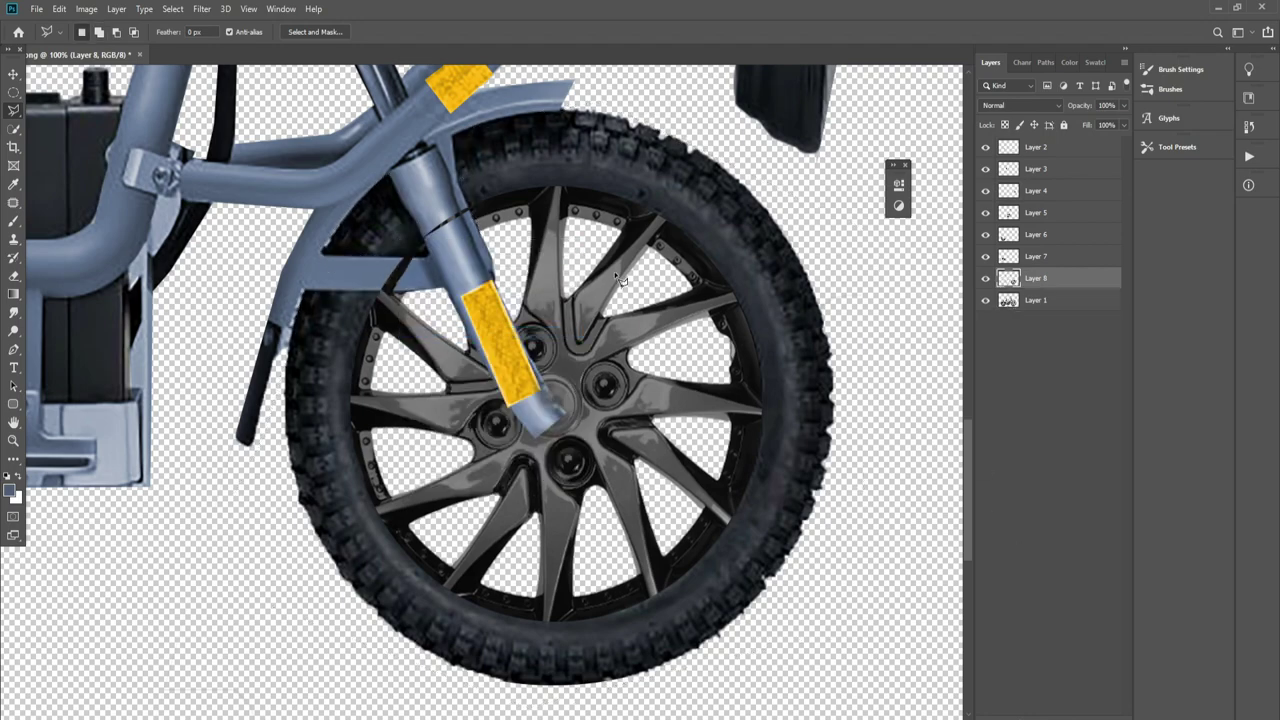
pyautogui.press('v')
pyautogui.hotkey('ctrl', '0')
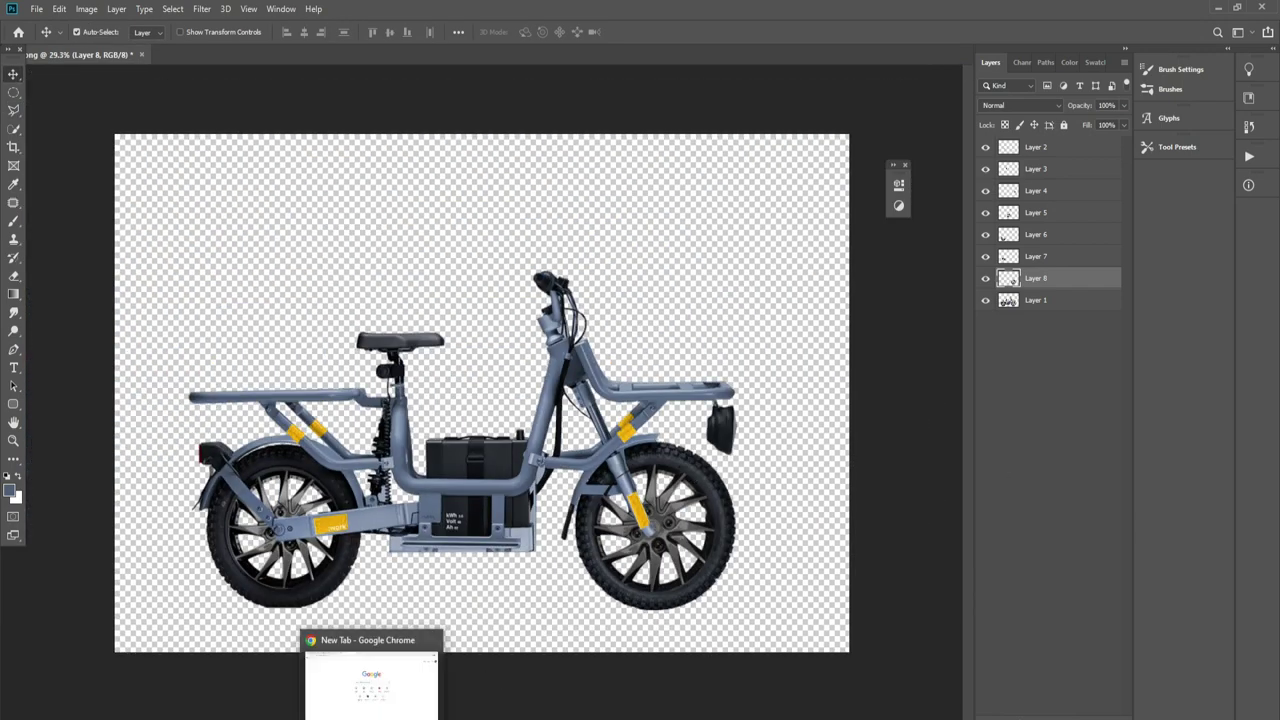
# - With Layer 1 and Layer 8 selected, copy a lassoed rear-mudguard piece onto Layer 9
pyautogui.hotkey('ctrl', '=')
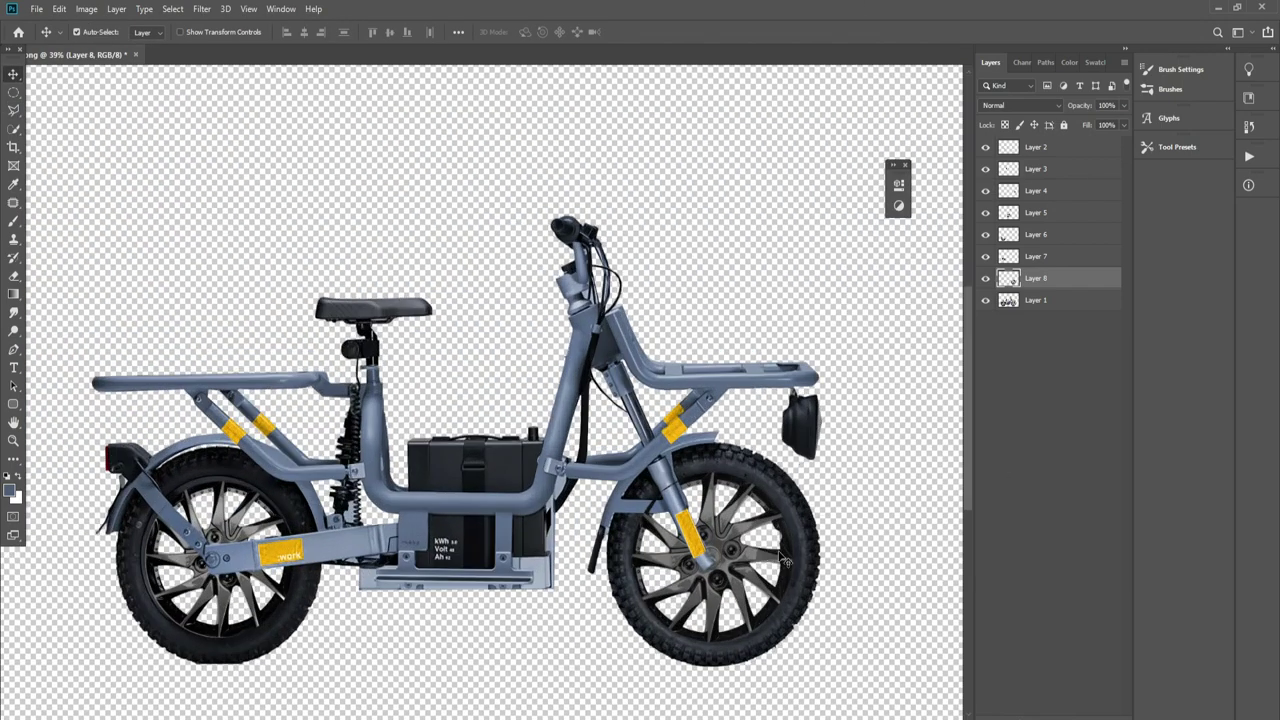
pyautogui.keyDown('shift'); pyautogui.click(625, 393); pyautogui.keyUp('shift')
pyautogui.scroll(3, 130, 500)
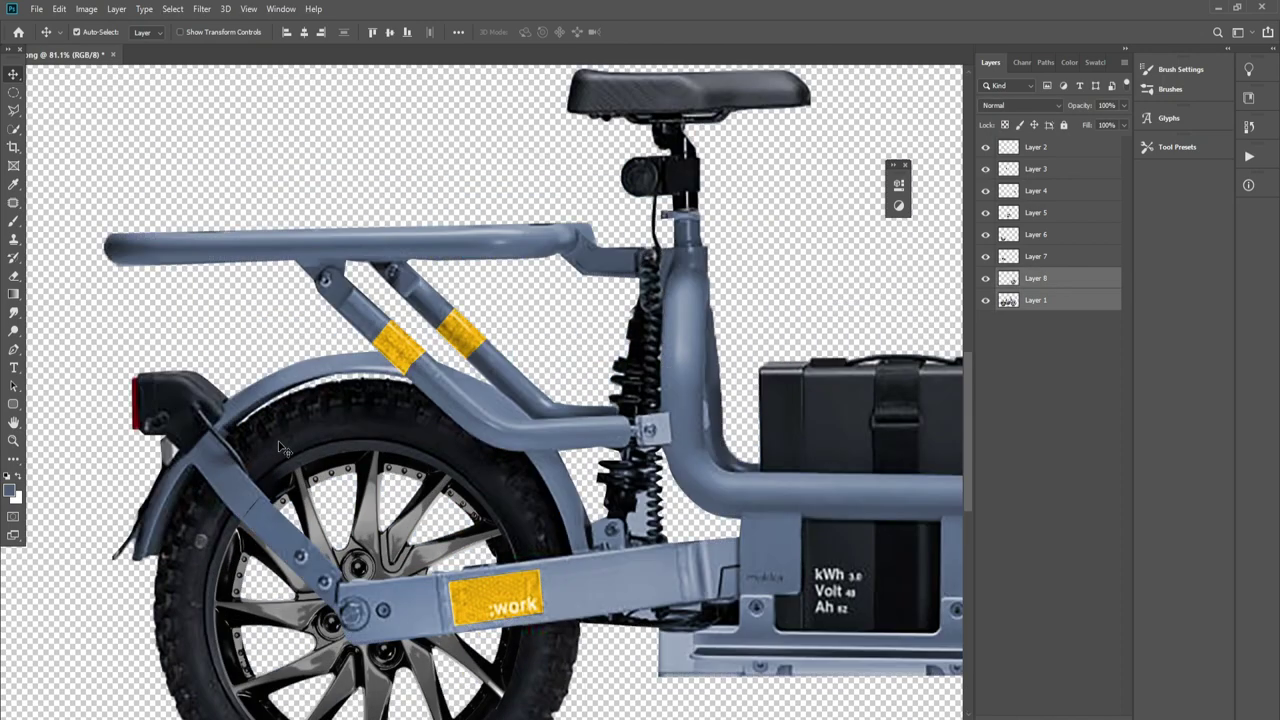
pyautogui.press('l')
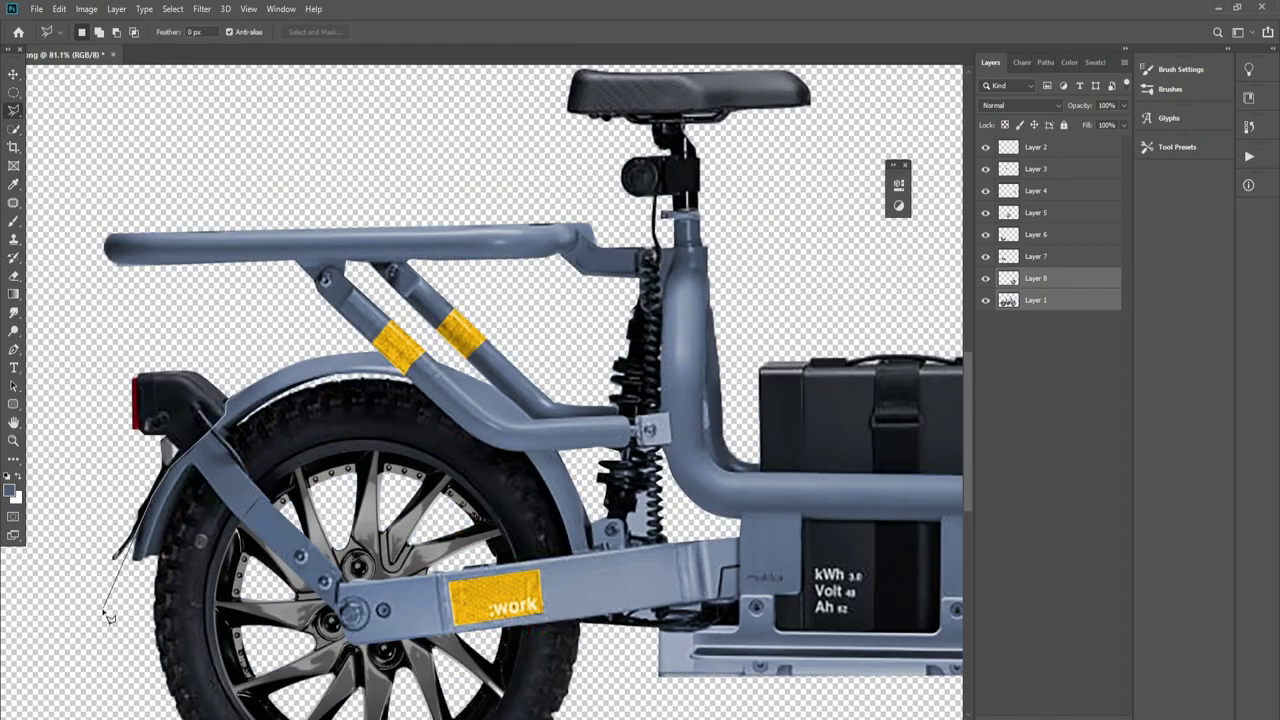
pyautogui.hotkey('ctrl', 'j')
# - Colorize Layer 1's grey bike frame red using Hue/Saturation at Saturation 100
pyautogui.press('v')
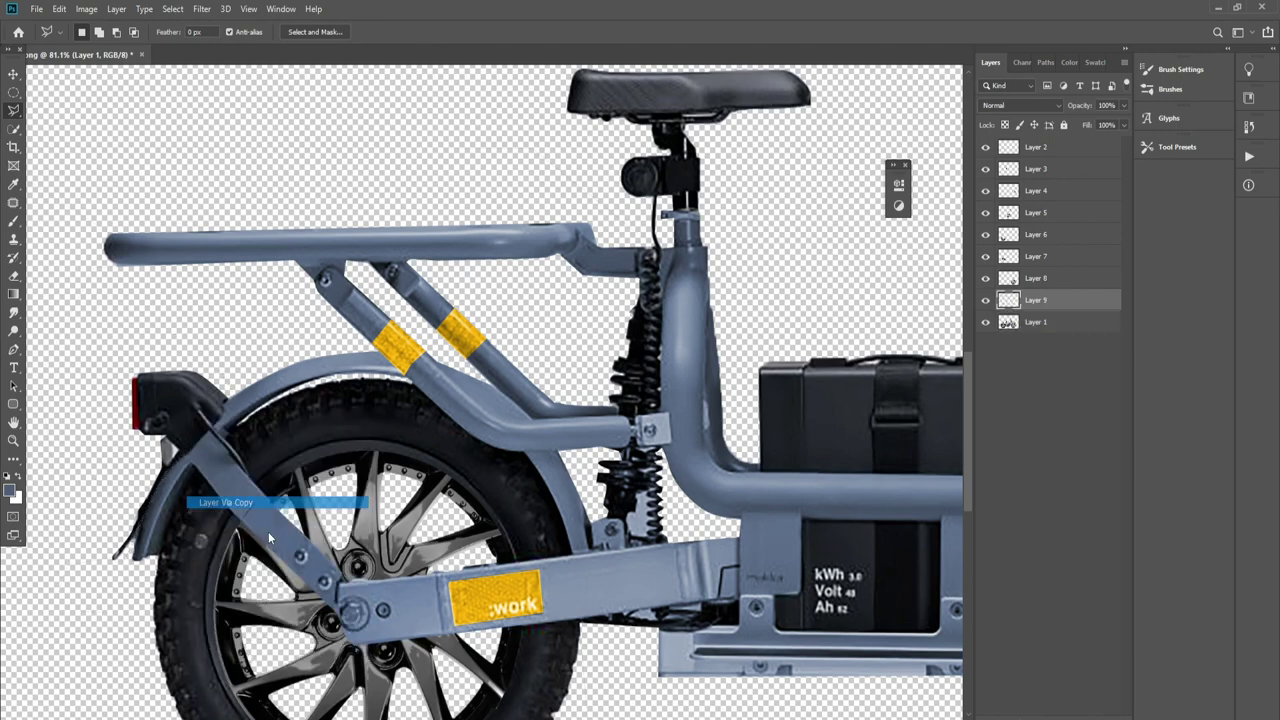
pyautogui.hotkey('ctrl', '0')
pyautogui.click(613, 408)
pyautogui.click(86, 9)
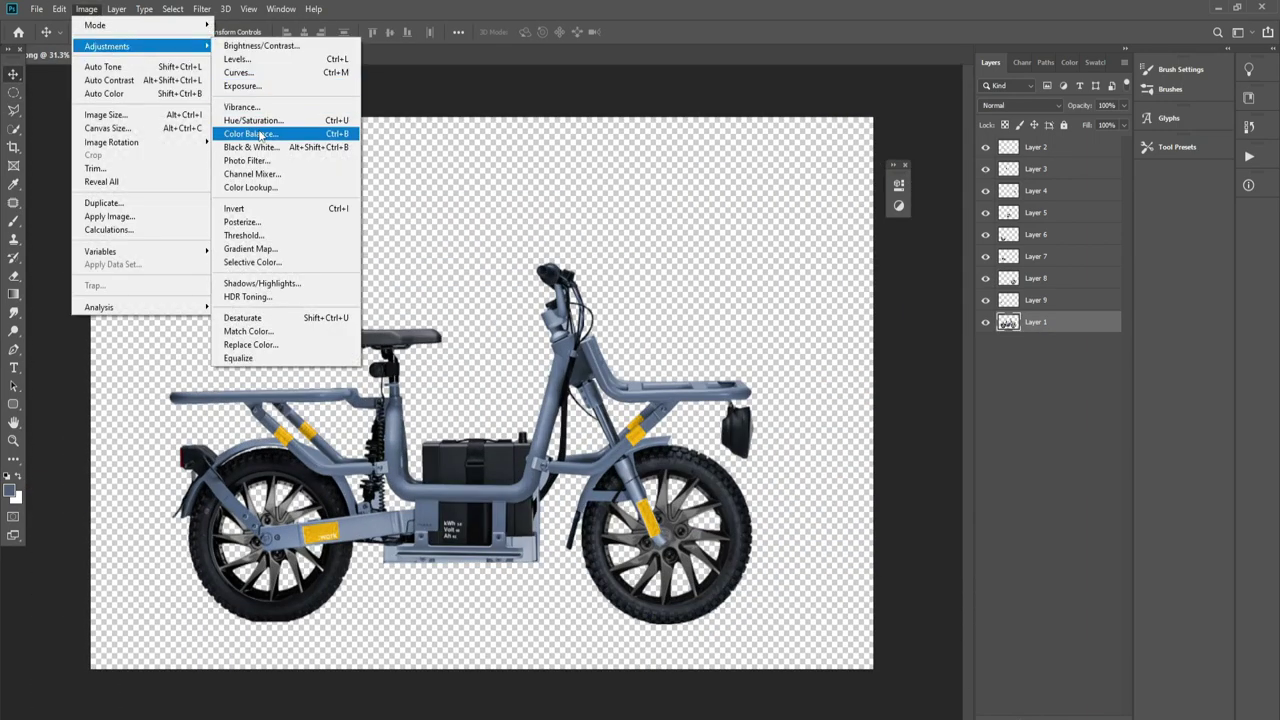
pyautogui.click(250, 120)
pyautogui.moveTo(1049, 314); pyautogui.dragTo(935, 261)
pyautogui.click(993, 432)
pyautogui.moveTo(880, 386); pyautogui.dragTo(1082, 380)
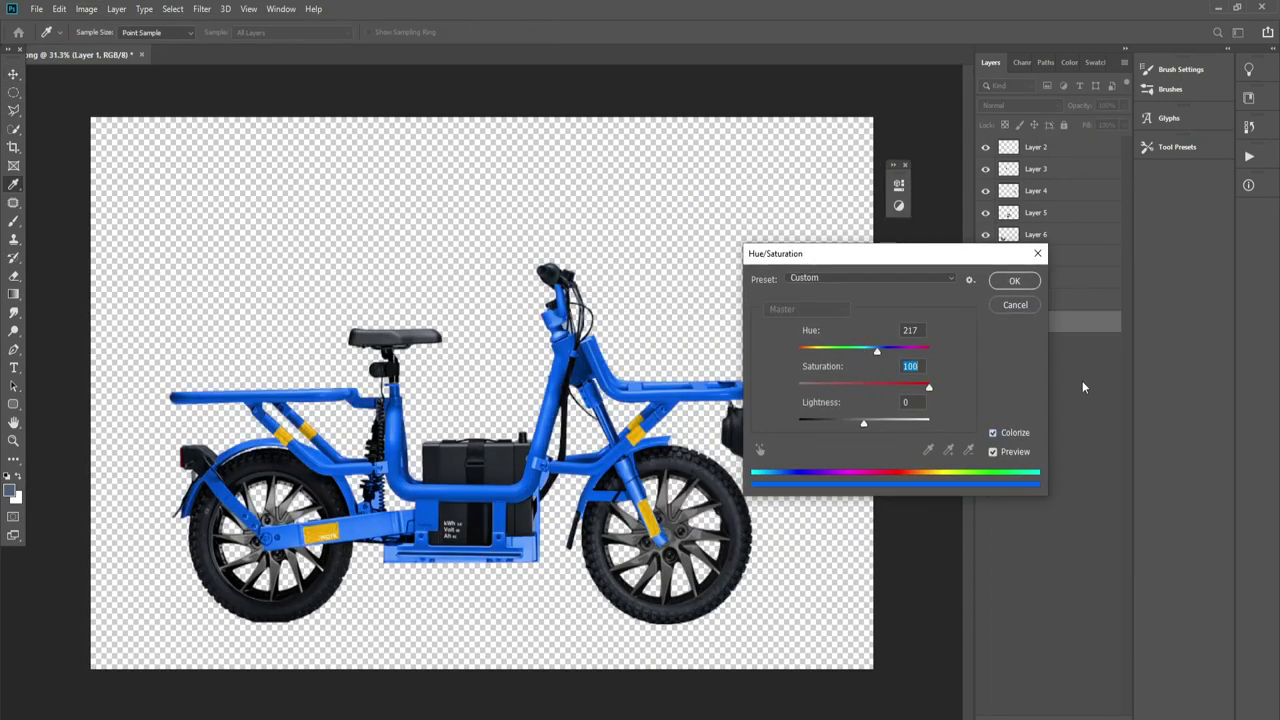
pyautogui.moveTo(876, 352); pyautogui.dragTo(992, 360)
pyautogui.click(1014, 281)
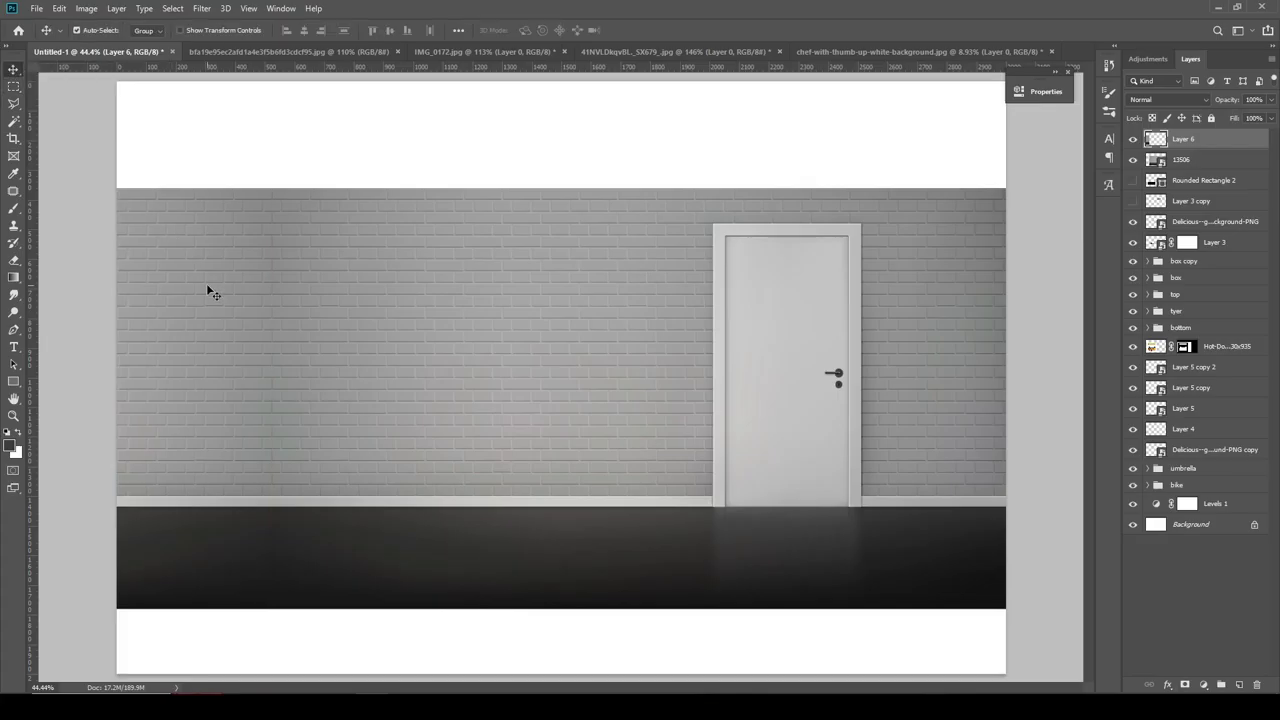
# - Marquee a wall-top strip, clip Rounded Rectangle 2, and merge 13506 down into Layer 6
pyautogui.click(208, 292)
pyautogui.click(13, 86)
pyautogui.moveTo(1008, 146); pyautogui.dragTo(99, 218)
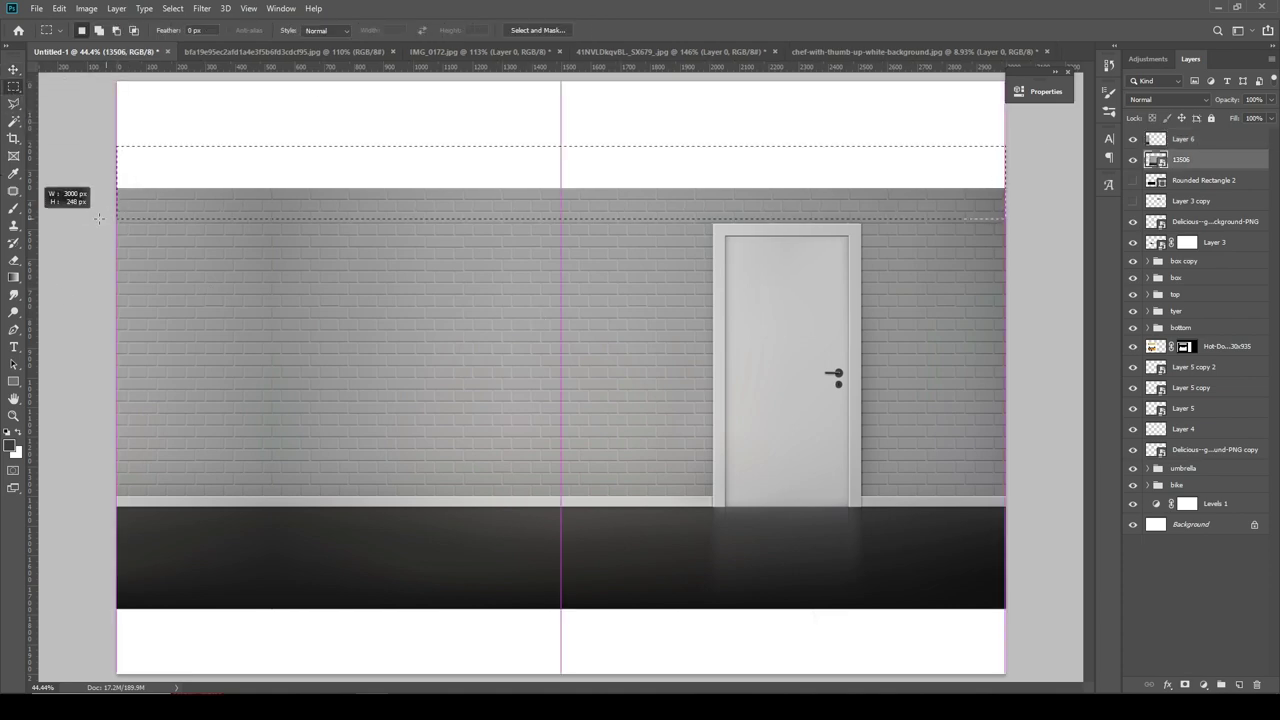
pyautogui.keyDown('shift'); pyautogui.click(1203, 180); pyautogui.keyUp('shift')
pyautogui.rightClick(1200, 180)
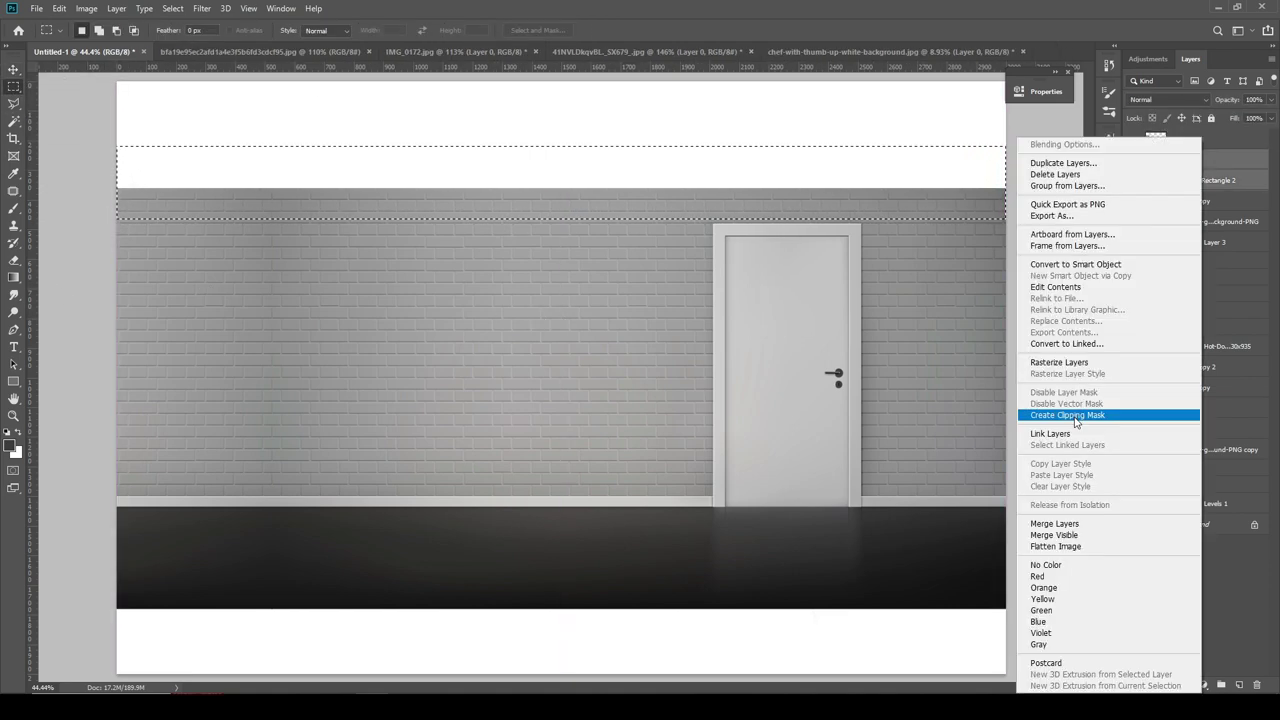
pyautogui.click(1068, 415)
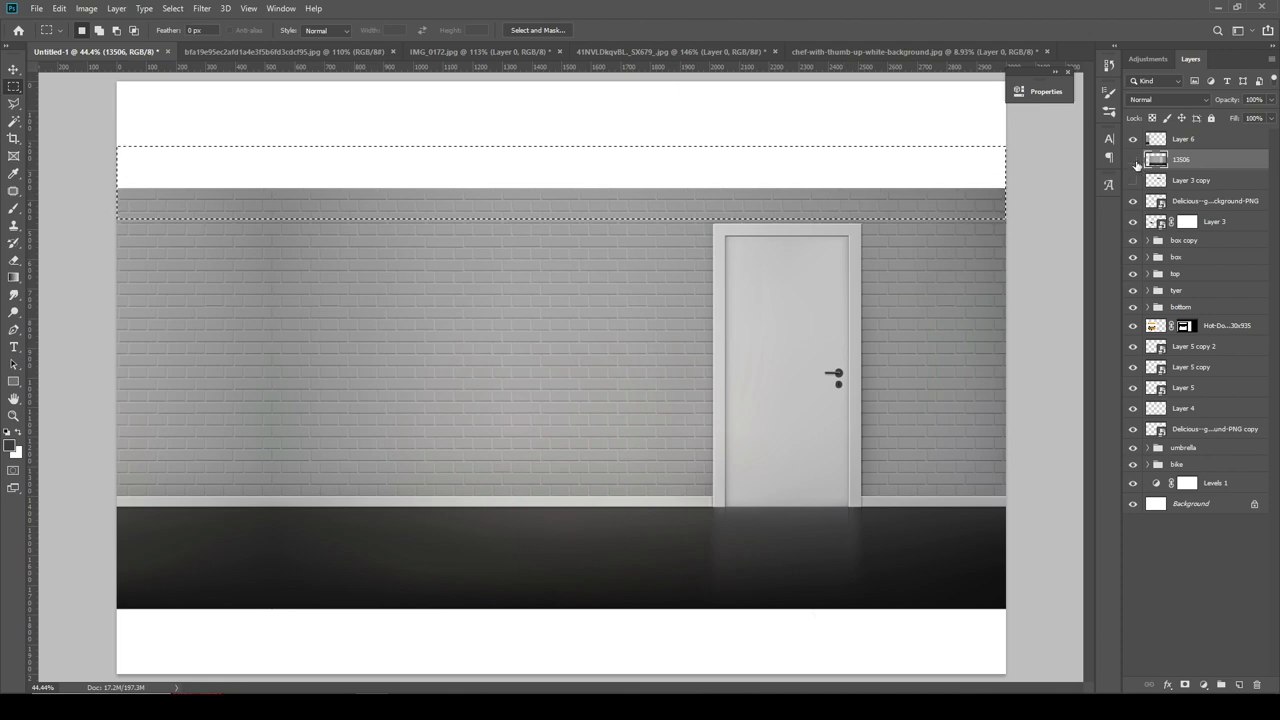
pyautogui.rightClick(1180, 160)
pyautogui.click(1130, 526)
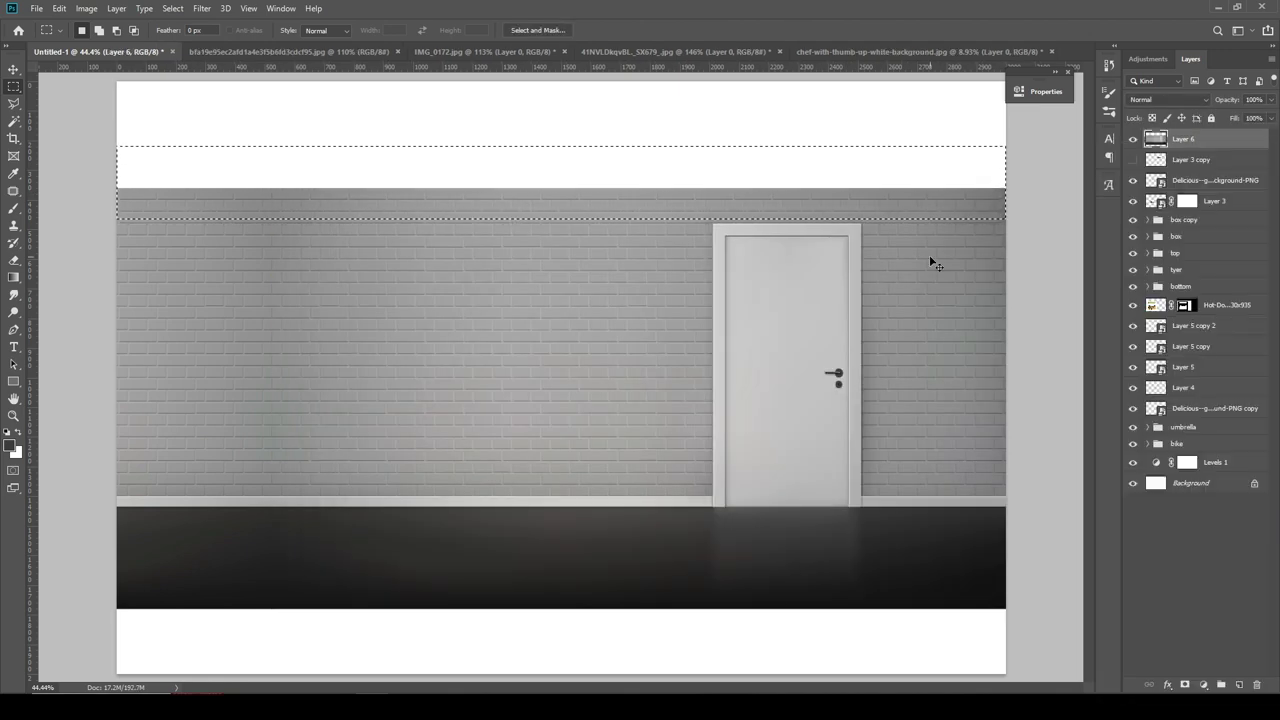
# - Duplicate the wall strip, flip it vertically, and copy it upward to fill the blank top
pyautogui.hotkey('ctrl', 'j')
pyautogui.hotkey('ctrl', 't')
pyautogui.rightClick(578, 208)
pyautogui.press('Escape')
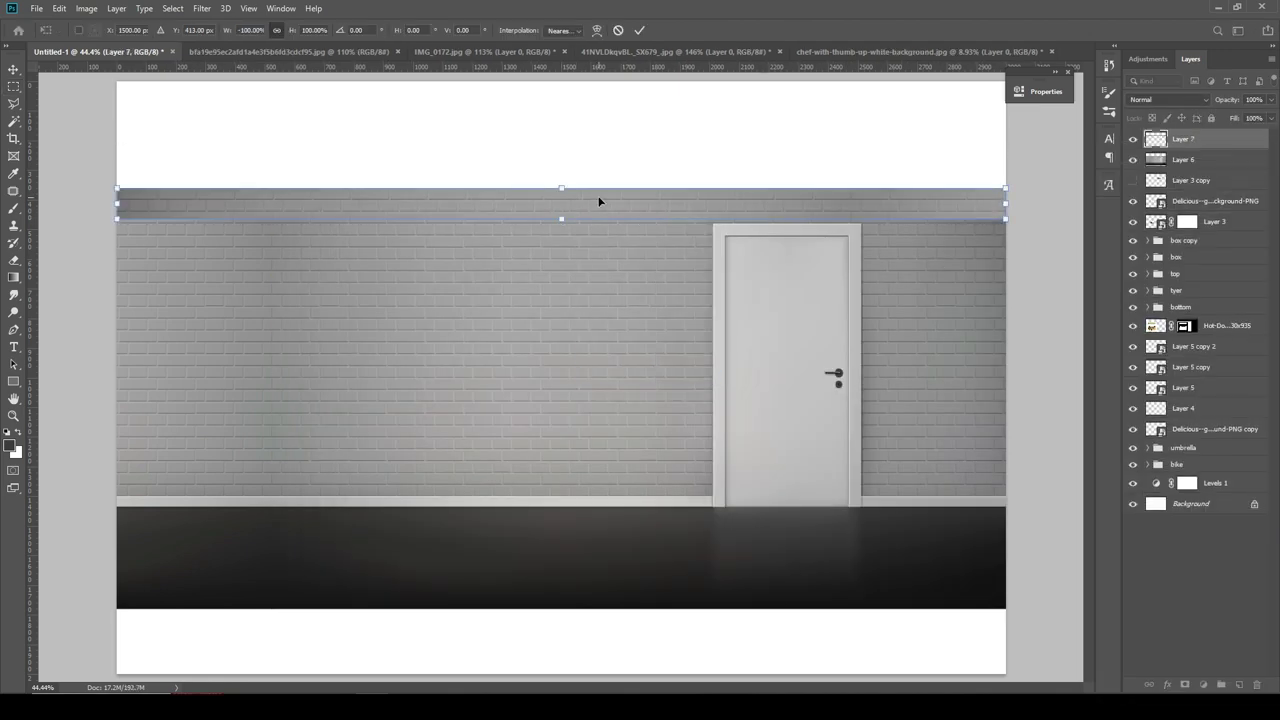
pyautogui.rightClick(595, 199)
pyautogui.click(614, 417)
pyautogui.moveTo(580, 198); pyautogui.dragTo(580, 176)
pyautogui.press('Return')
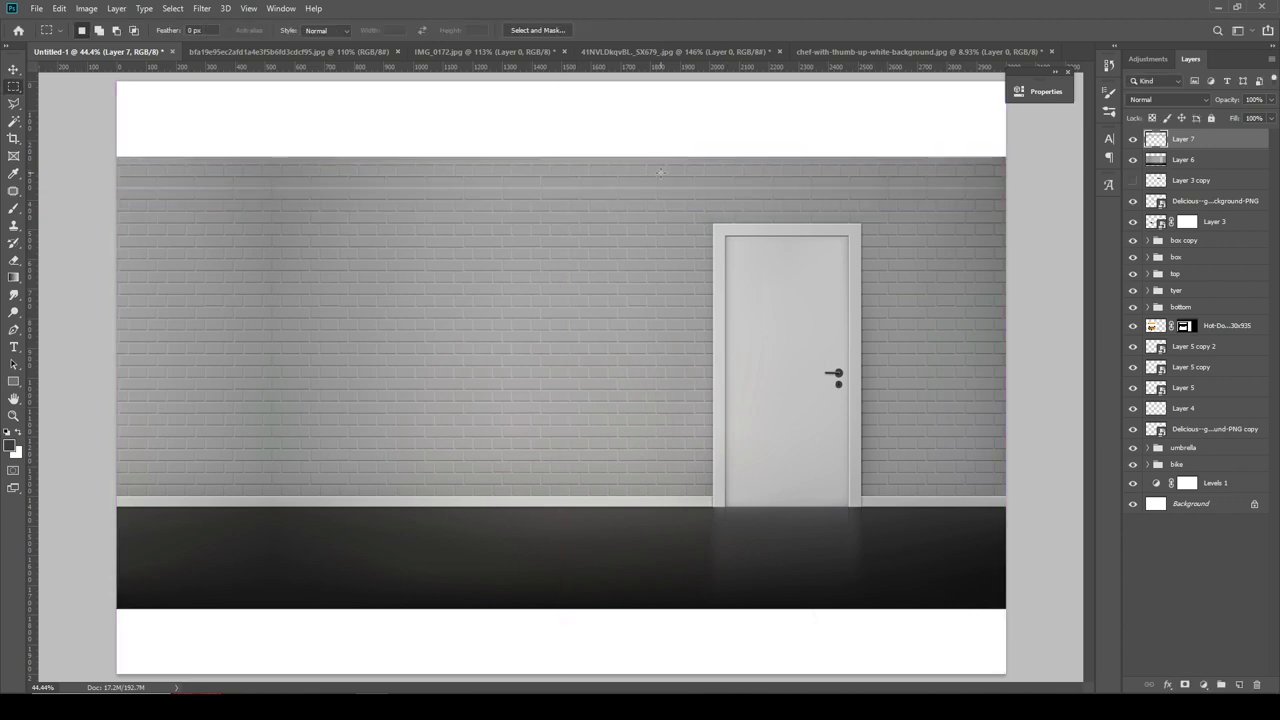
pyautogui.press('Down')
pyautogui.press('Down')
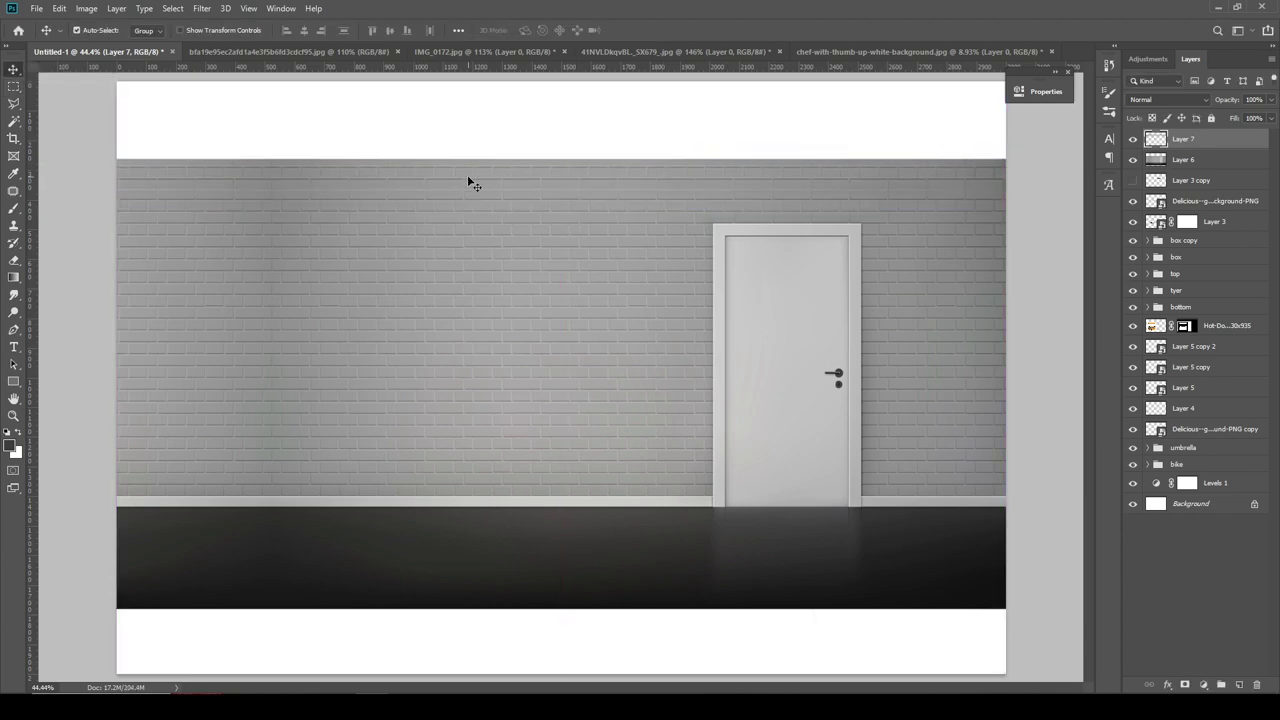
pyautogui.moveTo(470, 183)
pyautogui.mouseDown()
pyautogui.moveTo(537, 147)
pyautogui.moveTo(564, 77)
pyautogui.mouseUp()
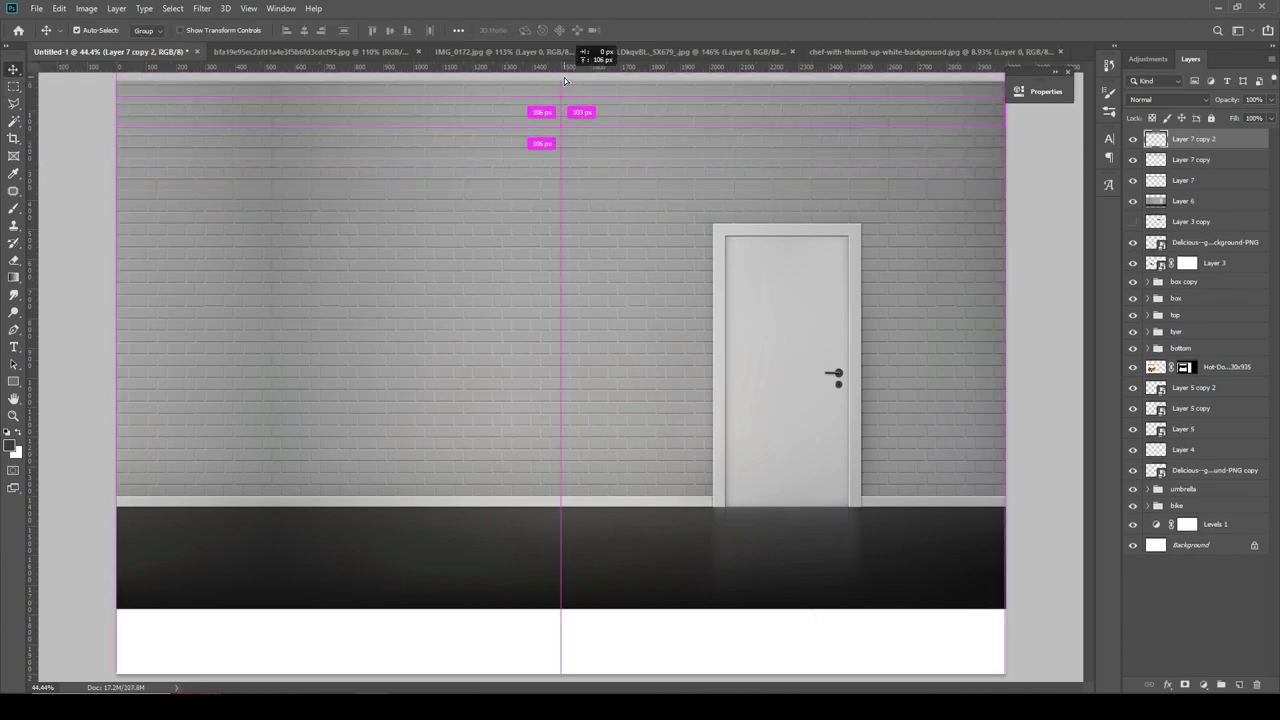
pyautogui.hotkey('ctrl', '0')
# - Copy the floor band from Layer 6 and stretch it down to the canvas bottom
pyautogui.click(652, 545)
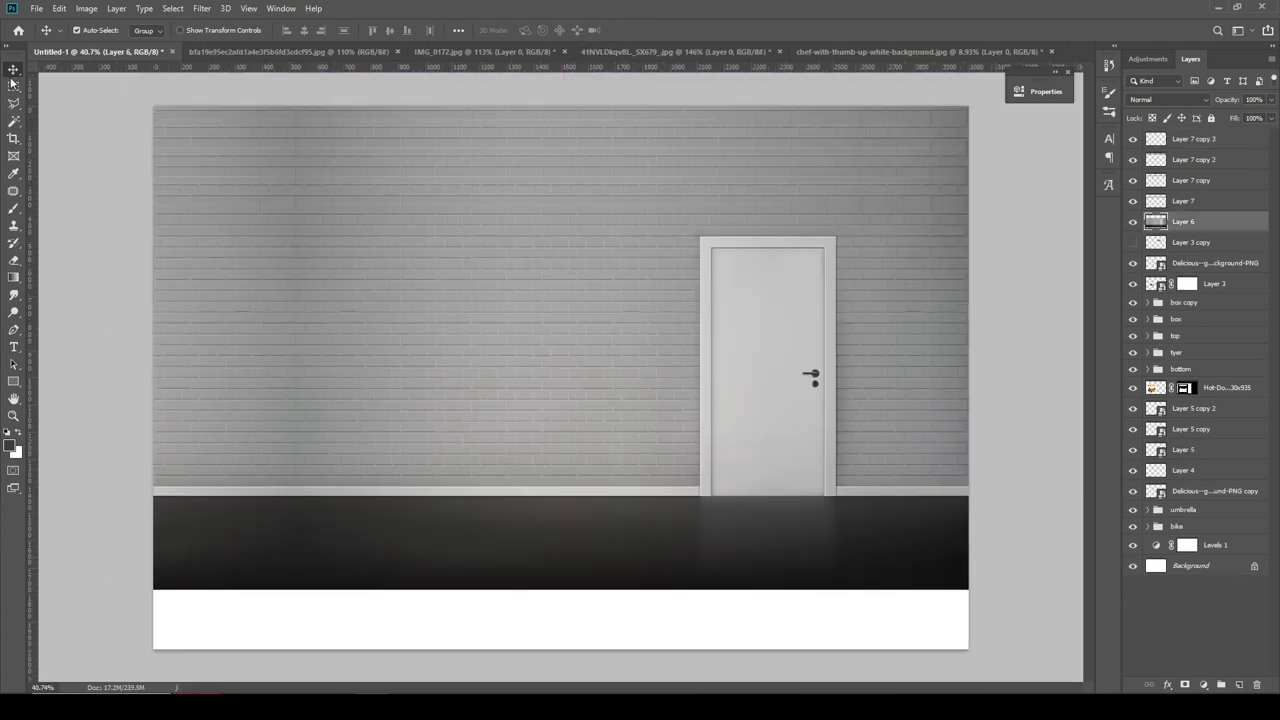
pyautogui.rightClick(13, 86)
pyautogui.click(60, 87)
pyautogui.moveTo(153, 590); pyautogui.dragTo(152, 591)
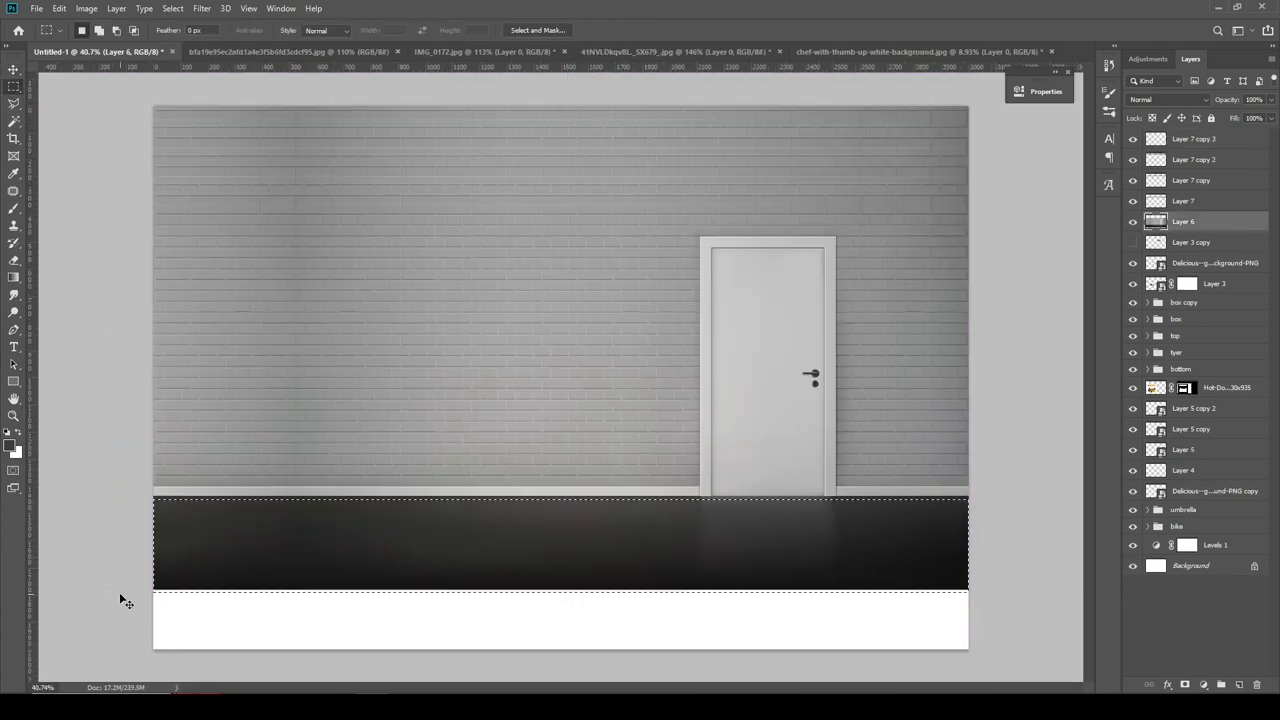
pyautogui.hotkey('ctrl', 'j')
pyautogui.hotkey('ctrl', 't')
pyautogui.moveTo(561, 588); pyautogui.dragTo(561, 650)
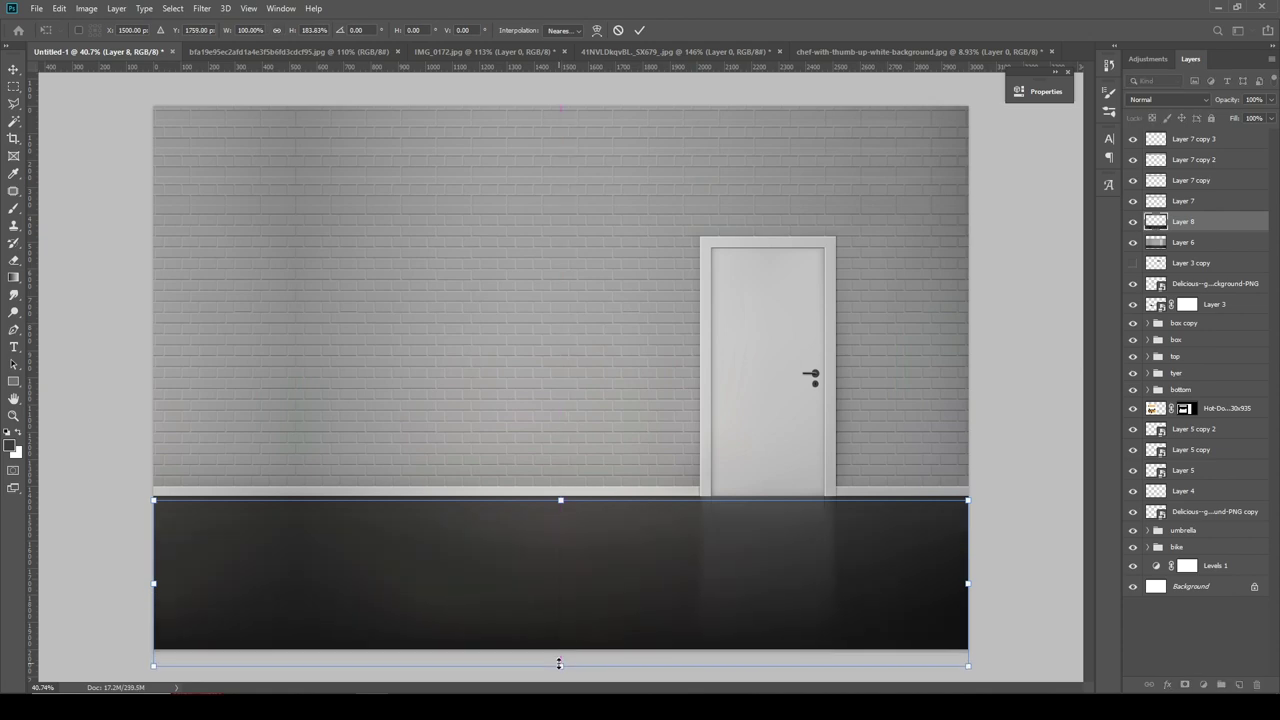
pyautogui.press('Return')
# - Merge the backdrop layers into one and place it just above Background
pyautogui.click(1200, 244)
pyautogui.keyDown('shift'); pyautogui.click(1203, 140); pyautogui.keyUp('shift')
pyautogui.hotkey('ctrl', 'e')
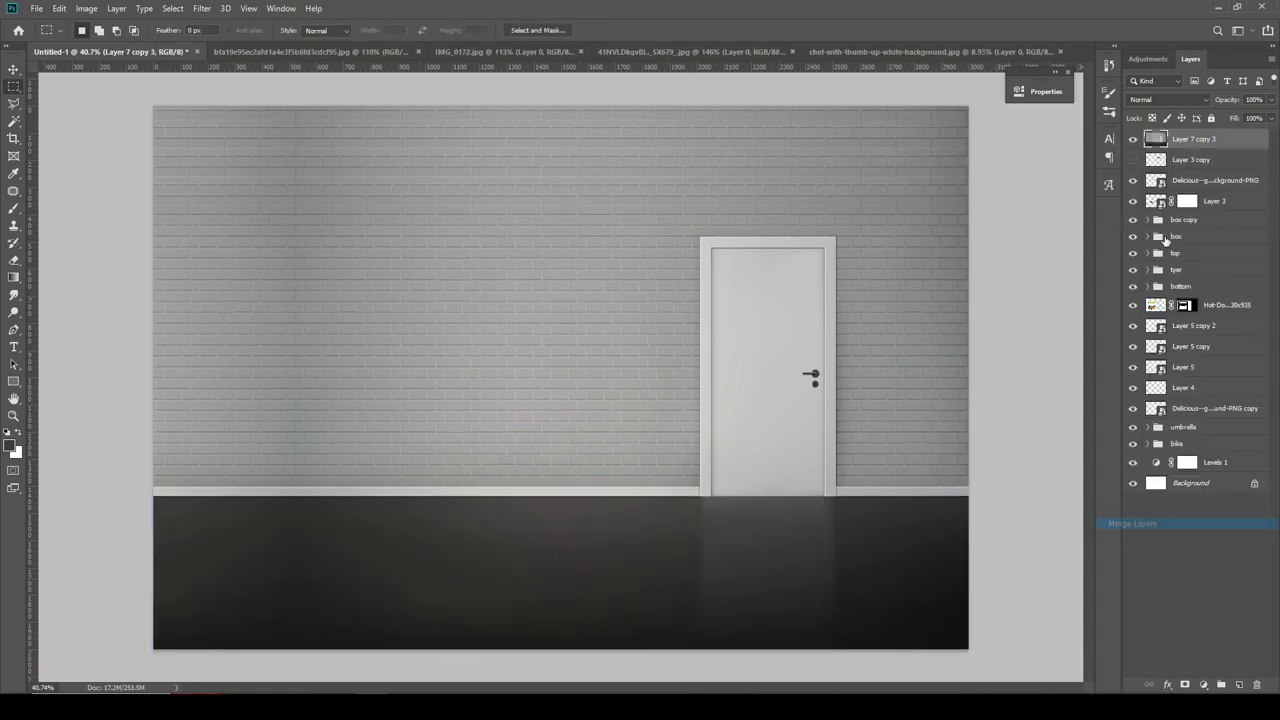
pyautogui.moveTo(1203, 143); pyautogui.dragTo(1222, 444)
# - Replace the old Levels layer with a new one set to input black 52, midtones 0.74
pyautogui.click(1222, 444)
pyautogui.press('Delete')
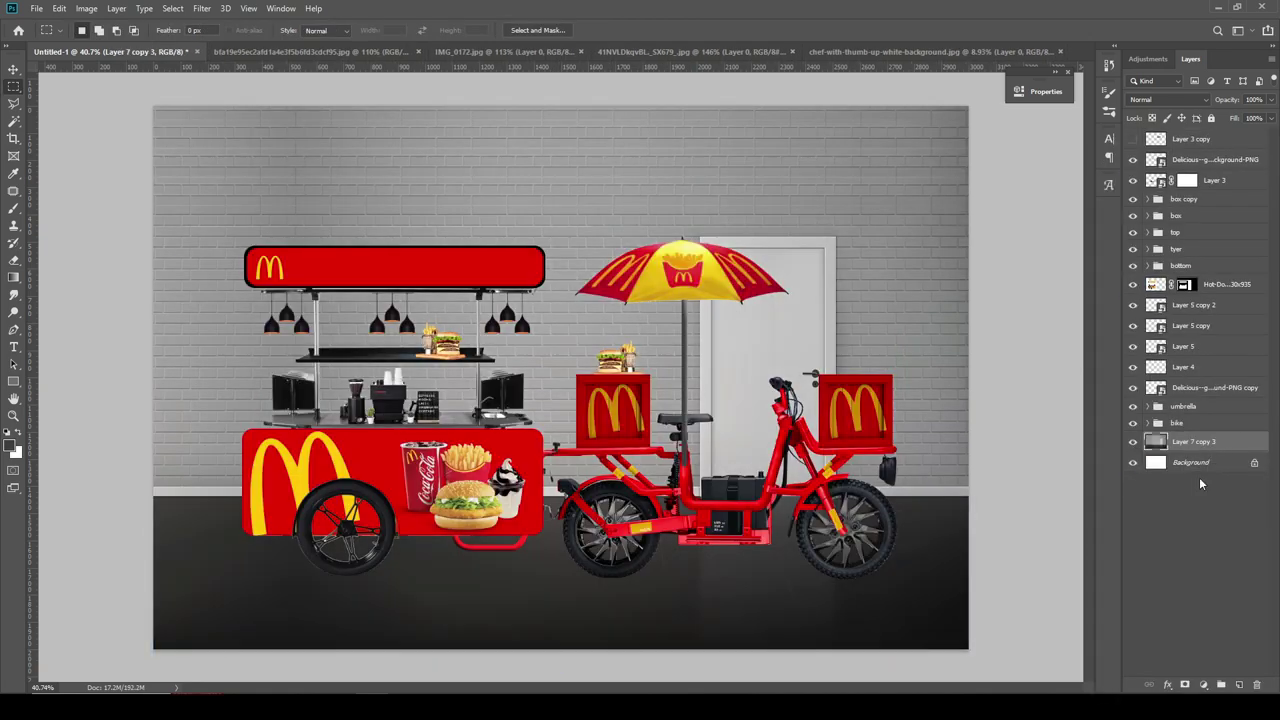
pyautogui.click(1202, 685)
pyautogui.click(1185, 505)
pyautogui.moveTo(851, 227); pyautogui.dragTo(935, 229)
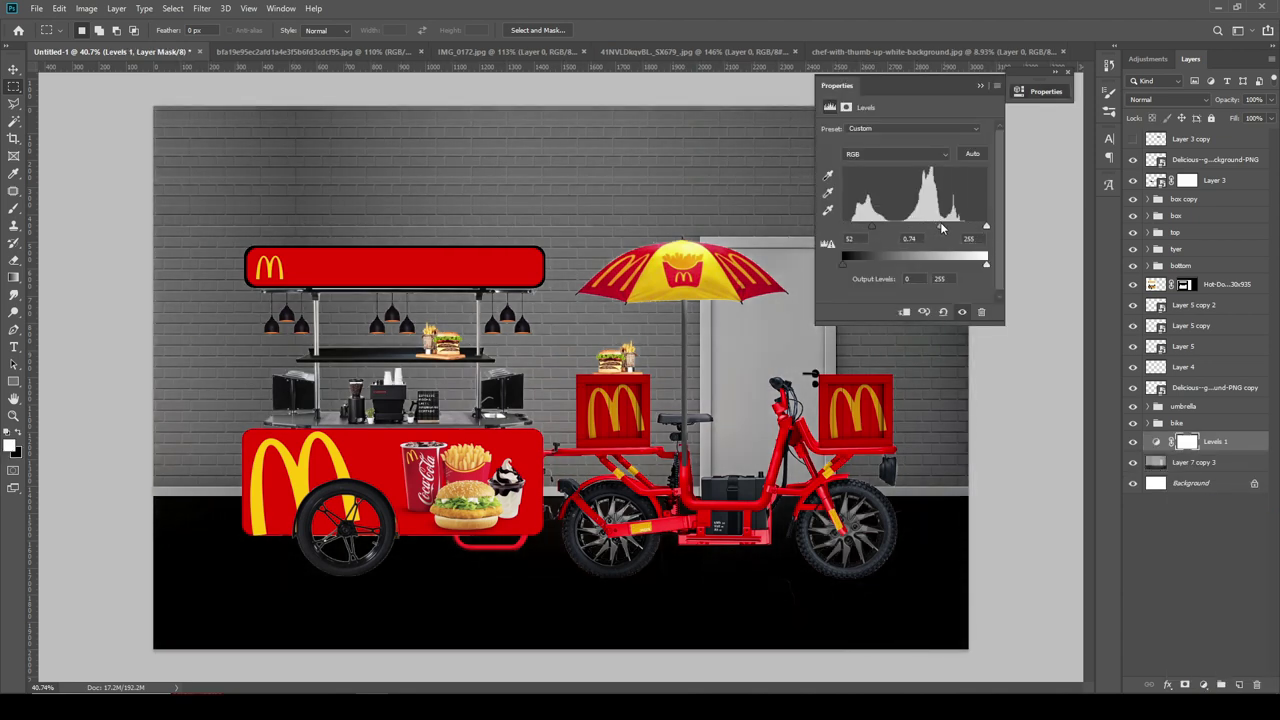
pyautogui.click(984, 86)
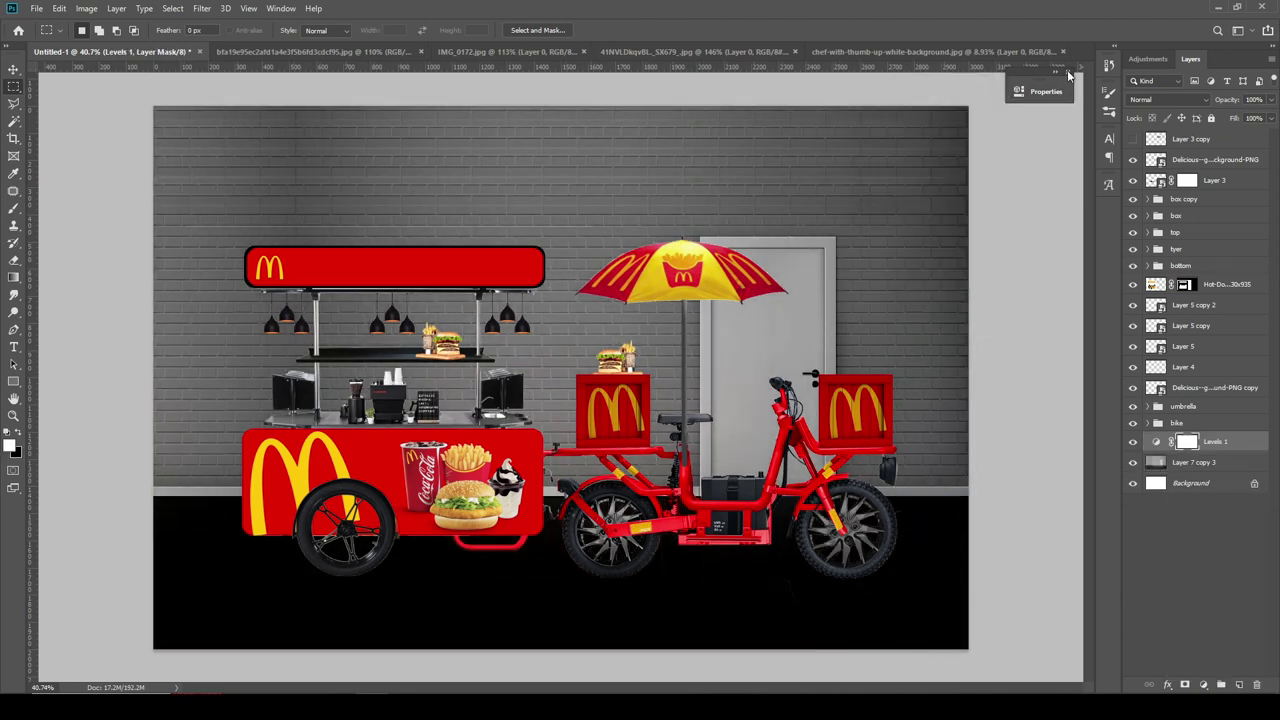
pyautogui.press('v')
pyautogui.click(91, 143)
pyautogui.scroll(5, 235, 344)
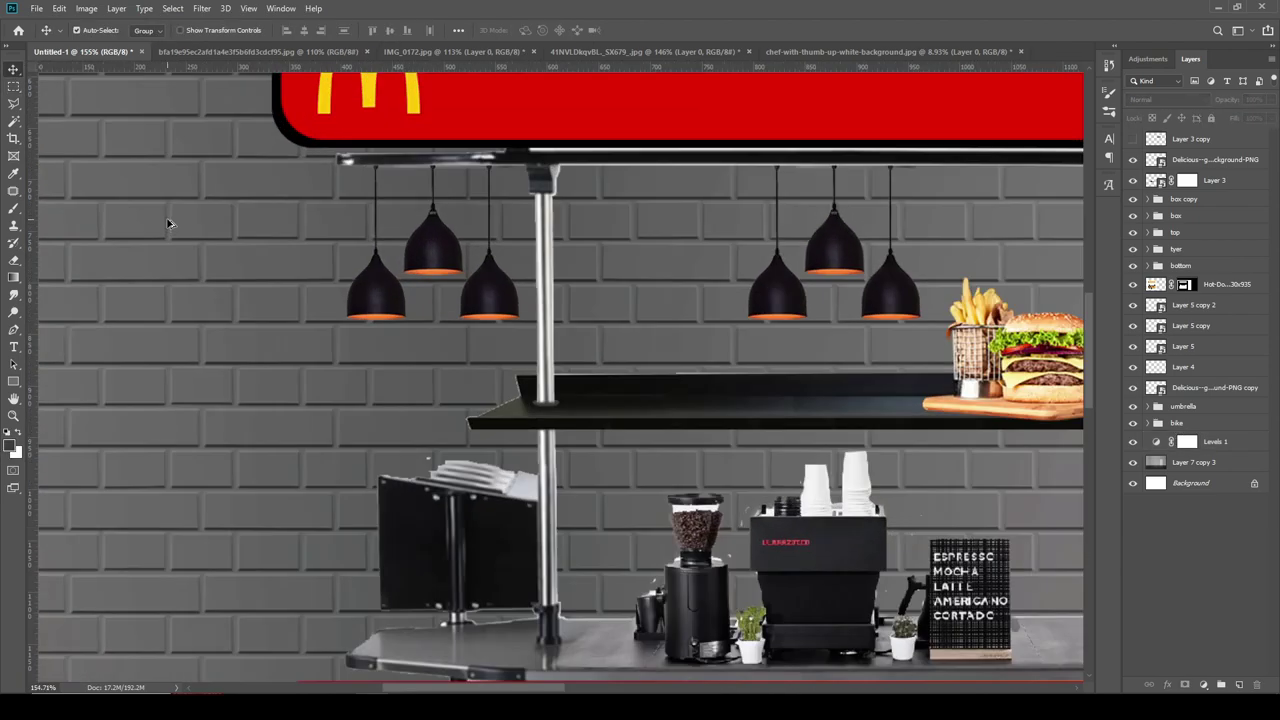
pyautogui.scroll(1, 396, 328)
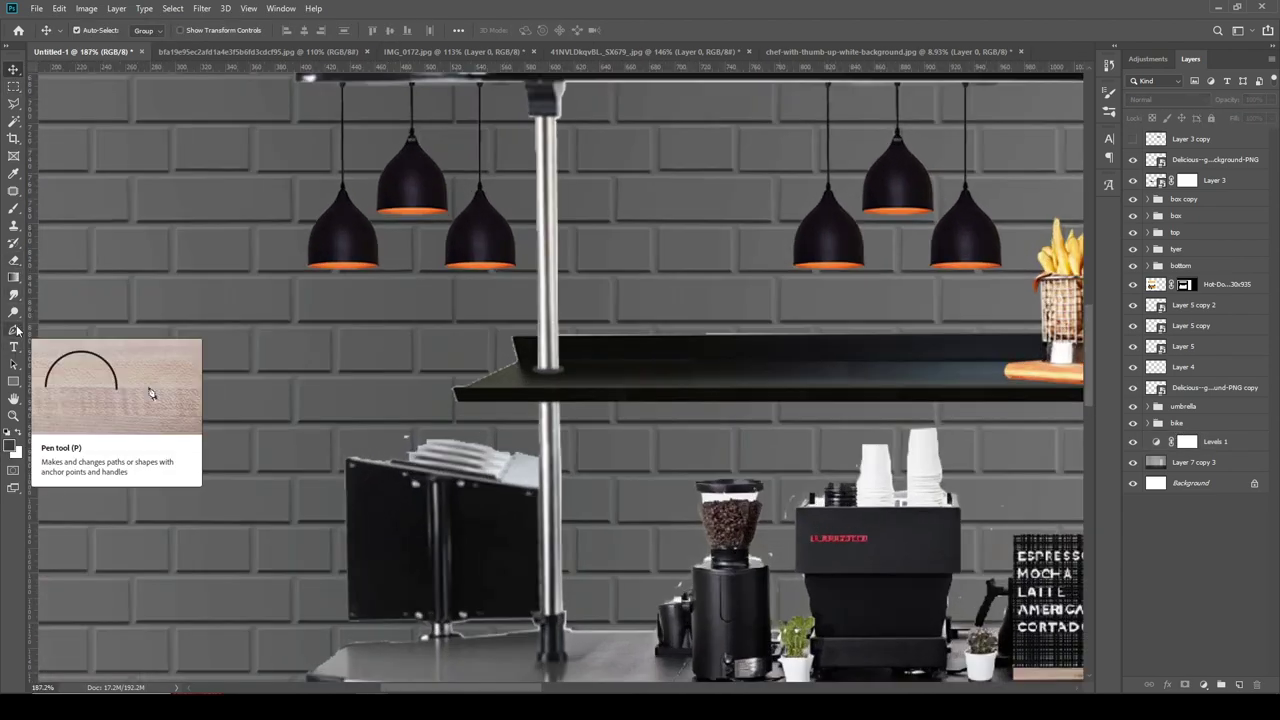
# - Draw a triangular beam shape with the Pen tool down from a left lamp's rim
pyautogui.click(13, 330)
pyautogui.click(310, 268)
pyautogui.scroll(-3, 265, 578)
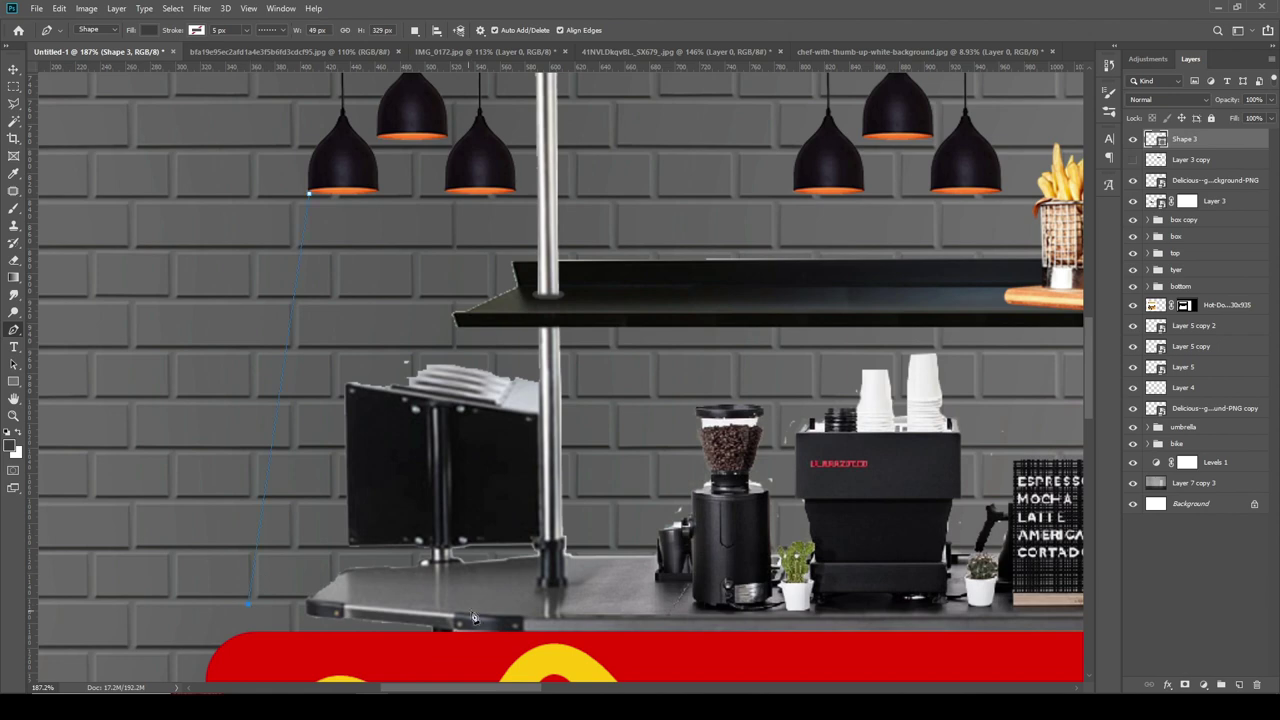
pyautogui.click(506, 604)
pyautogui.click(380, 197)
pyautogui.scroll(4, 310, 193)
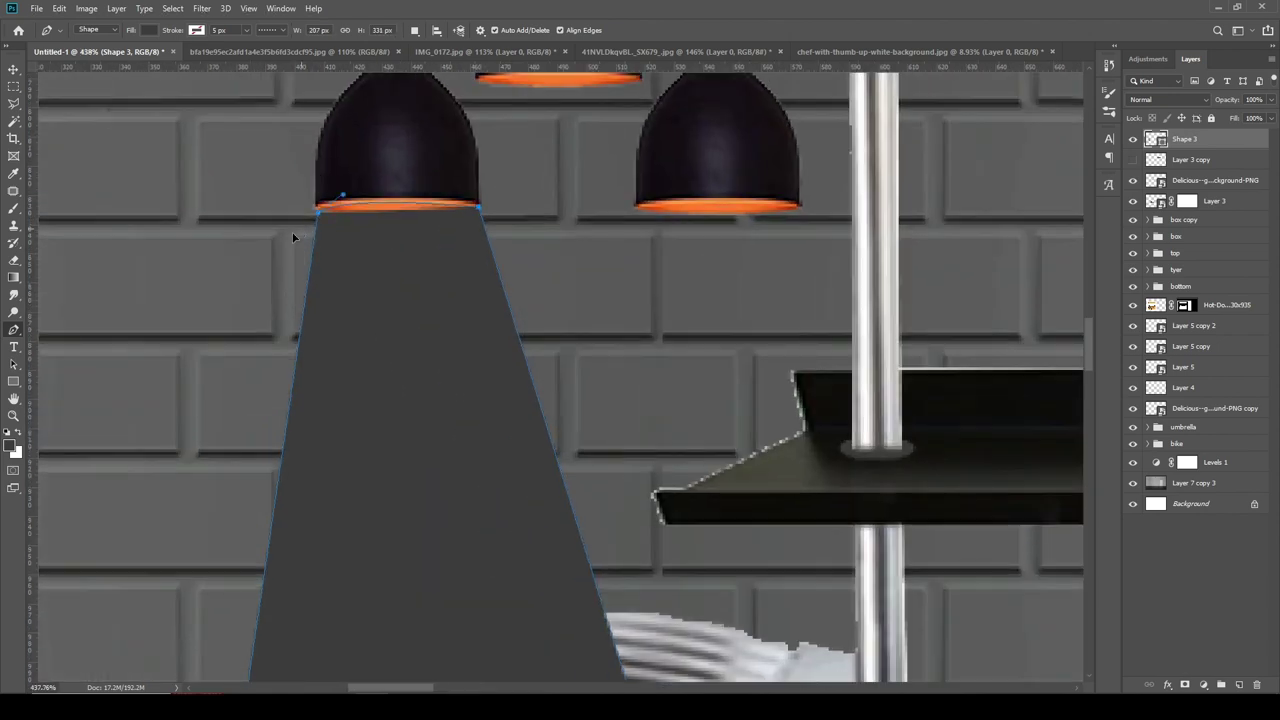
# - Fill the beam with a gradient from transparent to orange sampled from the lamp rim
pyautogui.click(150, 30)
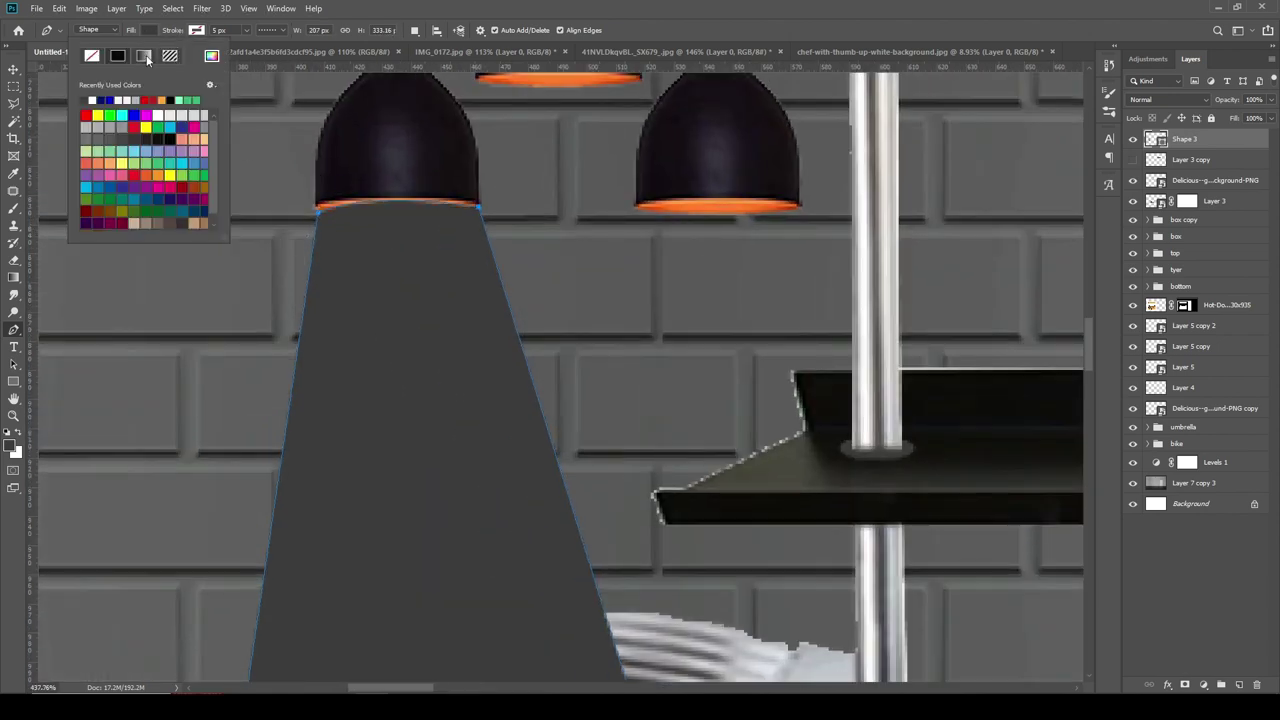
pyautogui.click(143, 56)
pyautogui.click(133, 107)
pyautogui.scroll(-3, 400, 400)
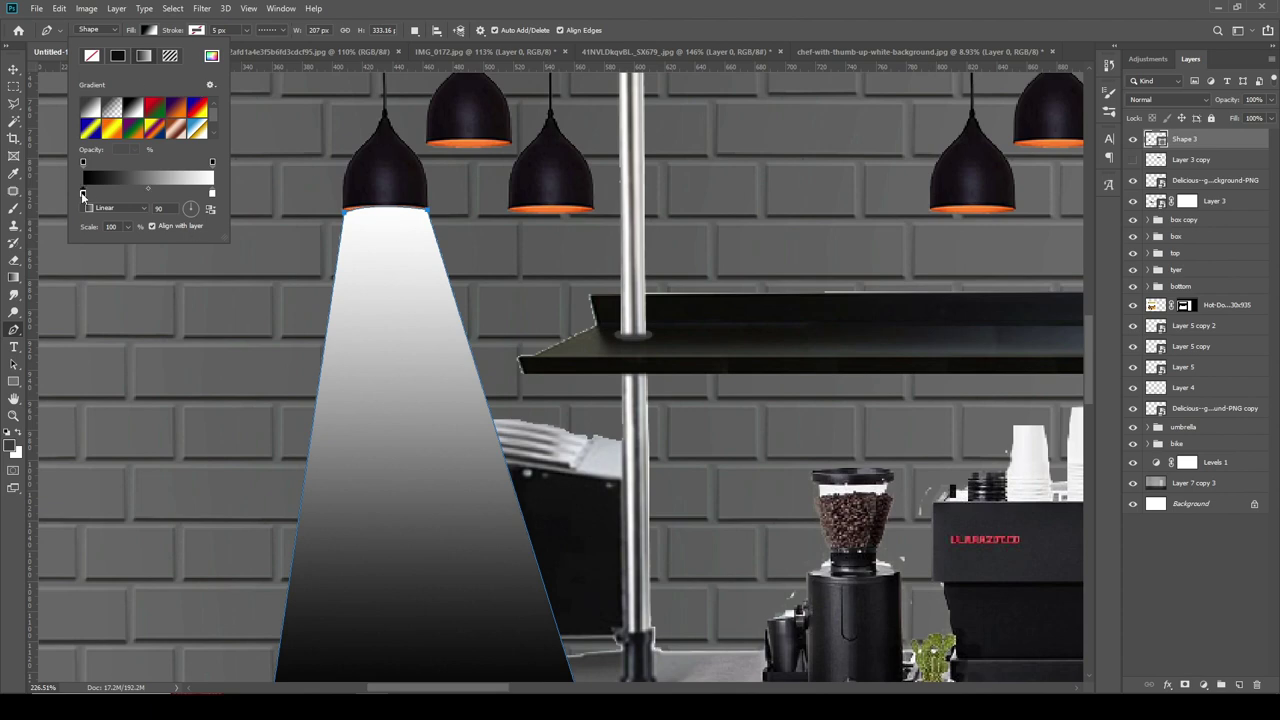
pyautogui.doubleClick(83, 193)
pyautogui.click(549, 205)
pyautogui.press('Escape')
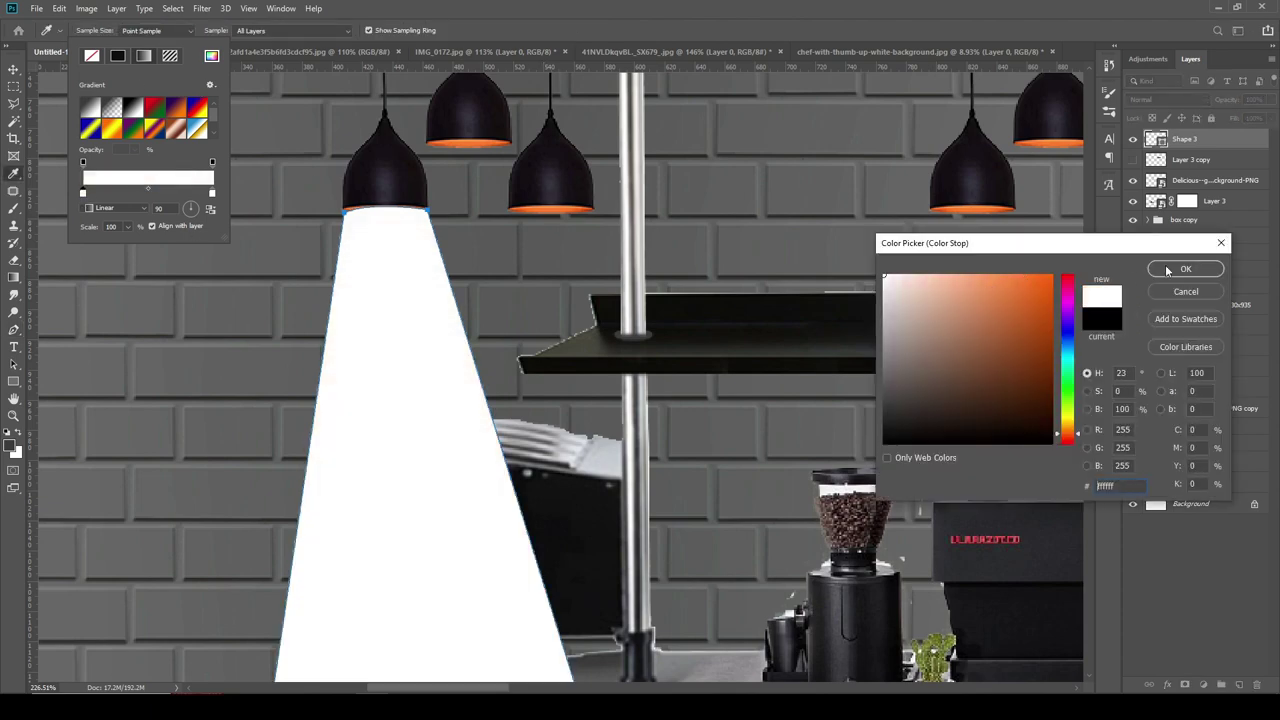
pyautogui.write('0')
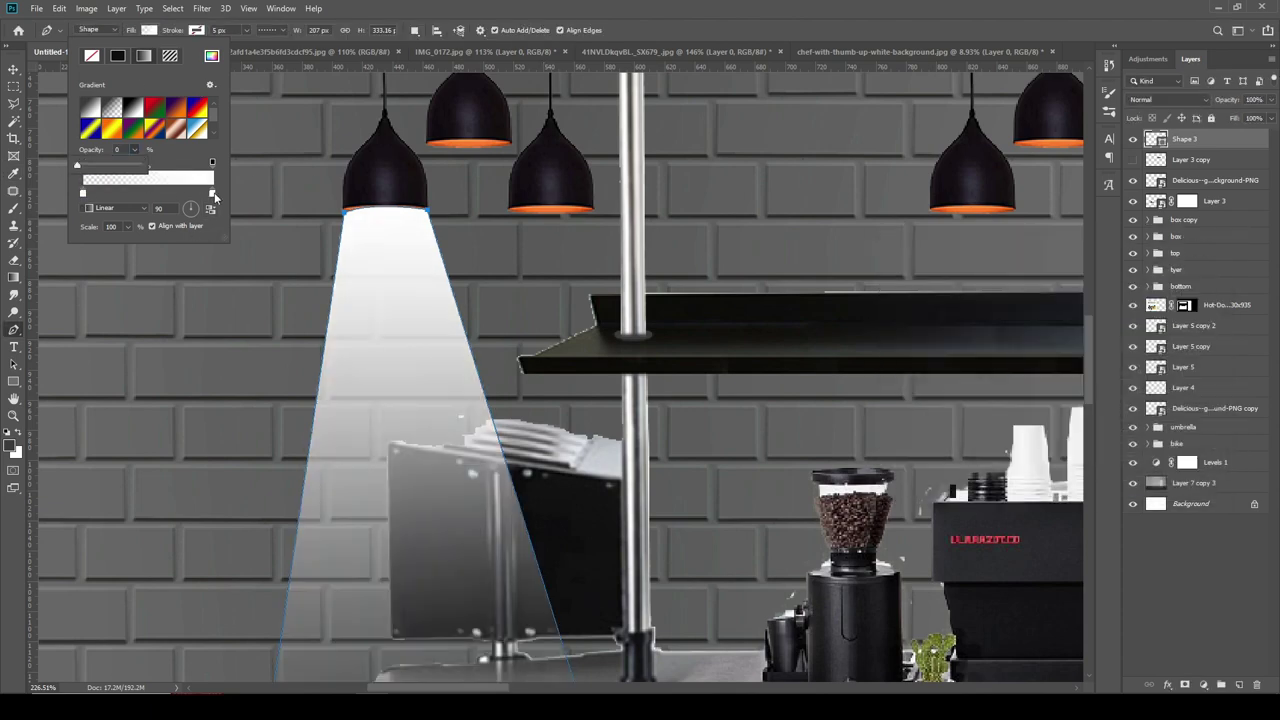
pyautogui.doubleClick(212, 193)
pyautogui.click(549, 205)
pyautogui.click(1186, 244)
# - Apply Gaussian Blur to the beam as a smart filter and slant its bottom left
pyautogui.press('v')
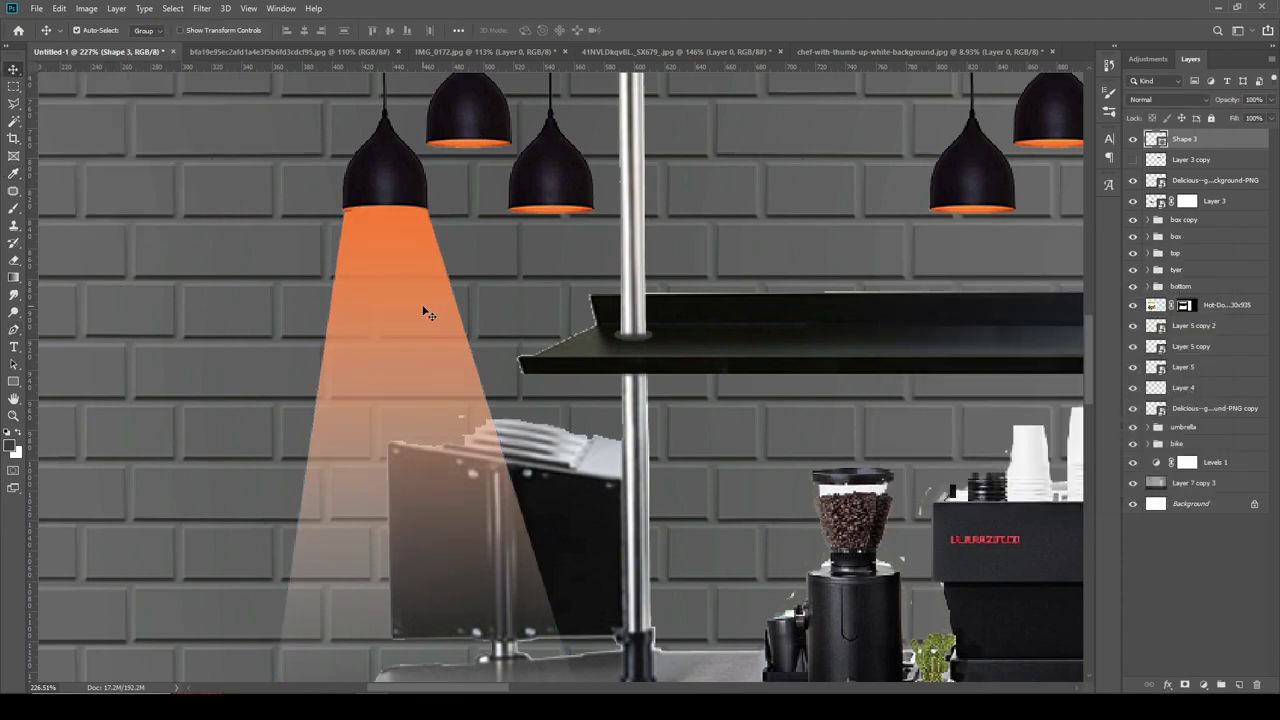
pyautogui.click(201, 8)
pyautogui.click(440, 209)
pyautogui.click(589, 263)
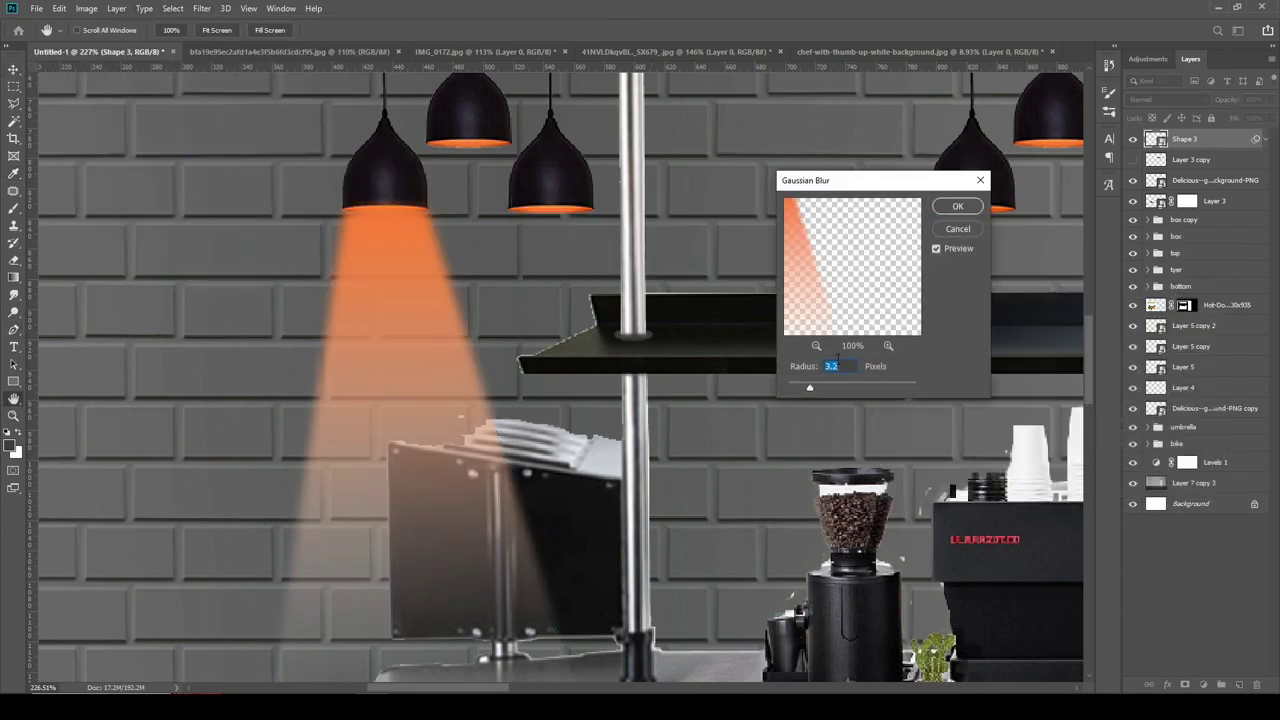
pyautogui.press('Return')
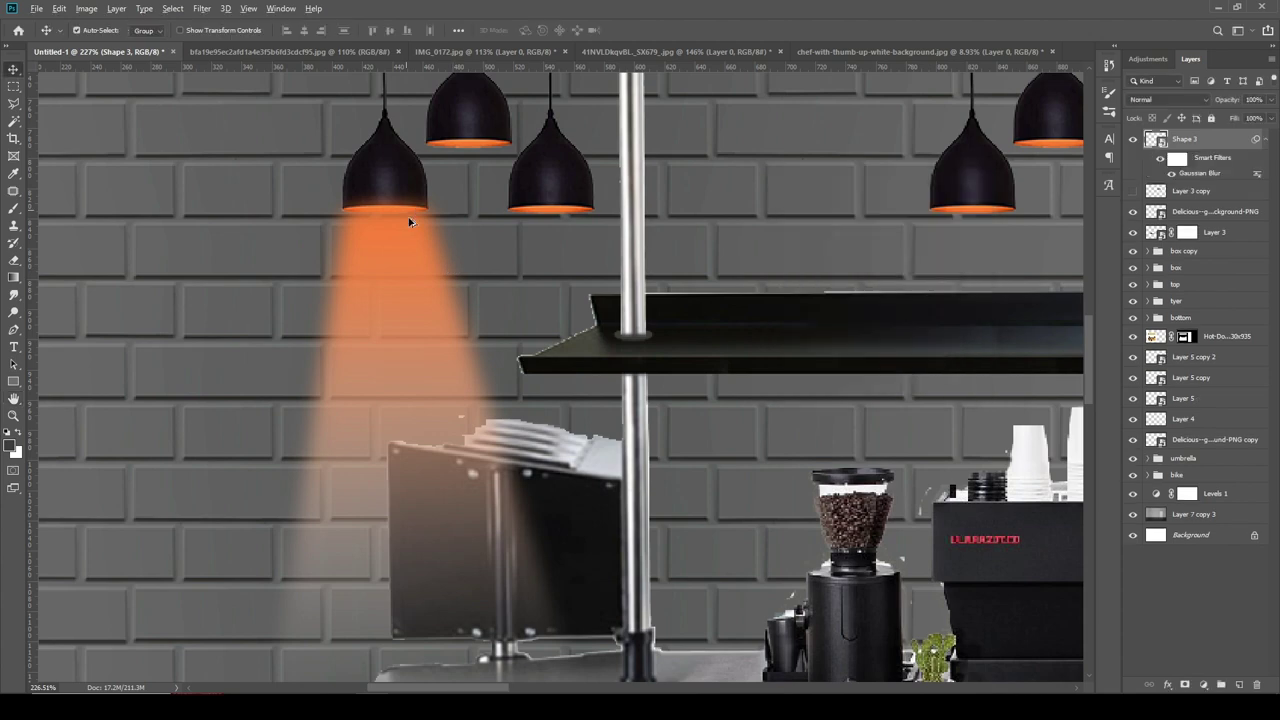
pyautogui.scroll(-3, 460, 260)
pyautogui.hotkey('ctrl', 't')
pyautogui.press('Return')
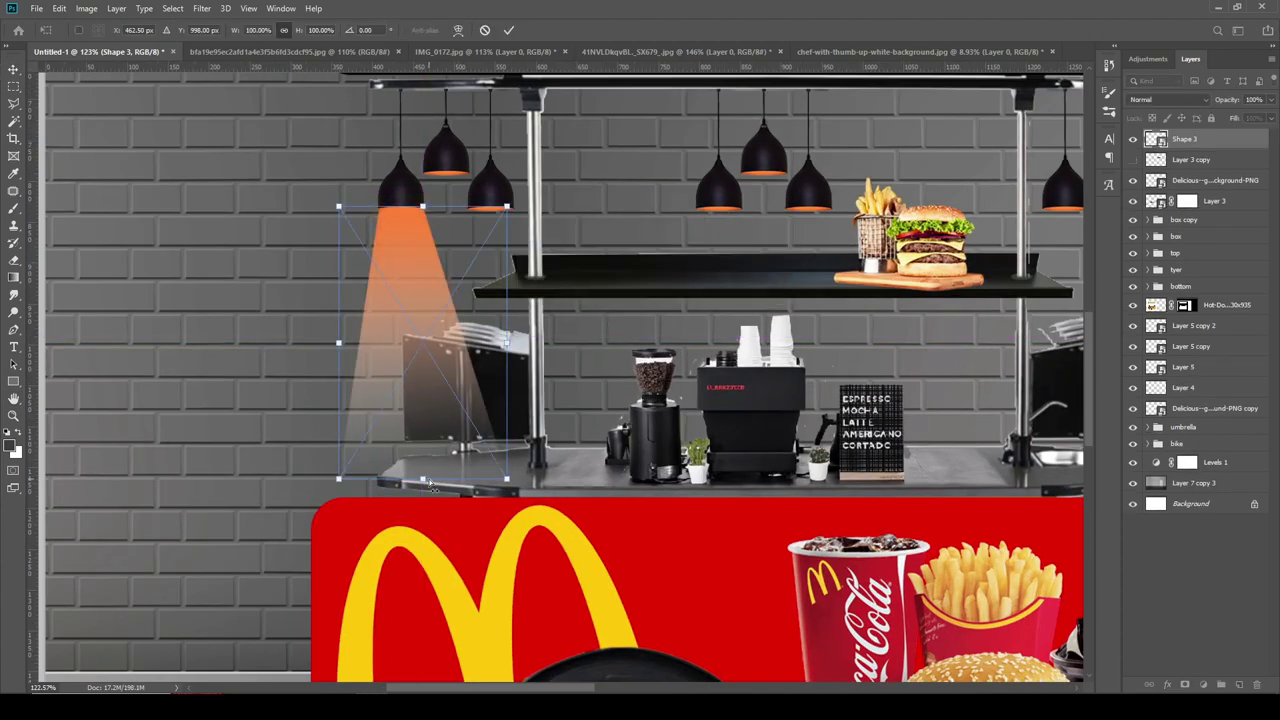
pyautogui.moveTo(432, 486); pyautogui.dragTo(415, 485)
pyautogui.press('Return')
# - Copy the beam under the other left lamps, undoing the extra right-hand copies
pyautogui.scroll(2, 425, 470)
pyautogui.scroll(2, 430, 327)
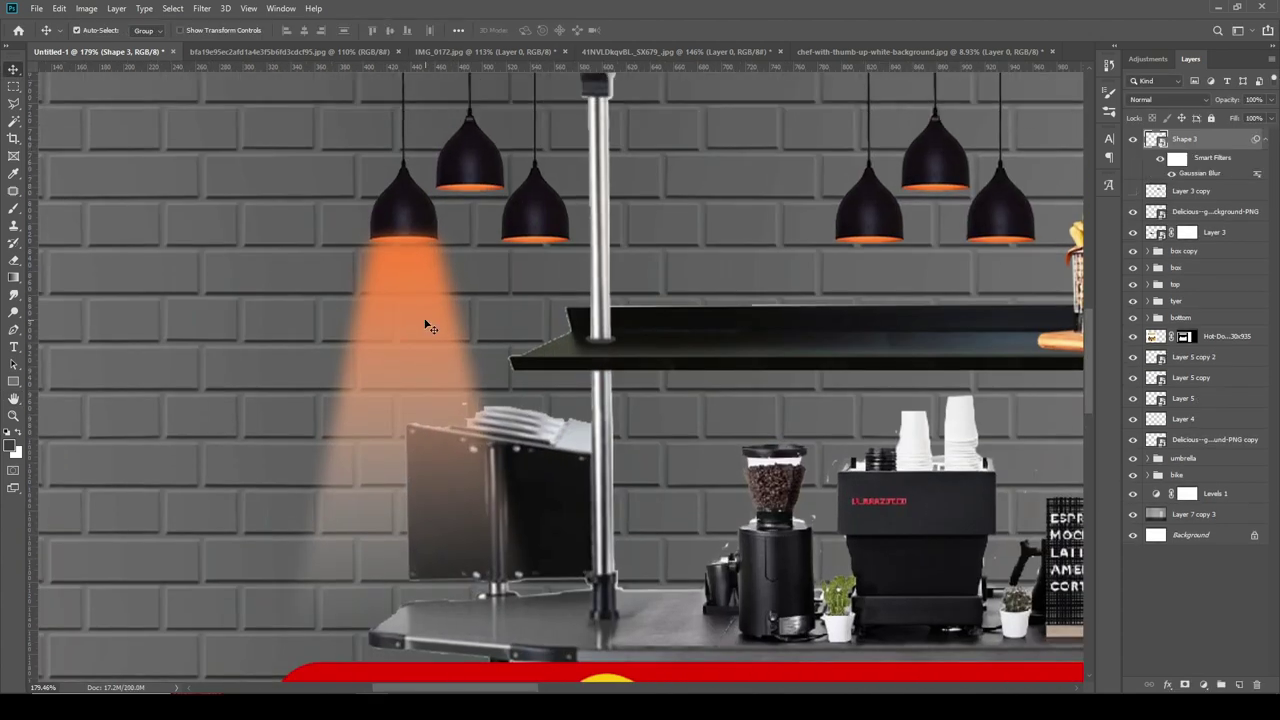
pyautogui.moveTo(405, 310)
pyautogui.mouseDown()
pyautogui.moveTo(536, 310)
pyautogui.moveTo(469, 222)
pyautogui.moveTo(477, 211)
pyautogui.mouseUp()
pyautogui.scroll(2, 469, 215)
pyautogui.scroll(-3, 477, 209)
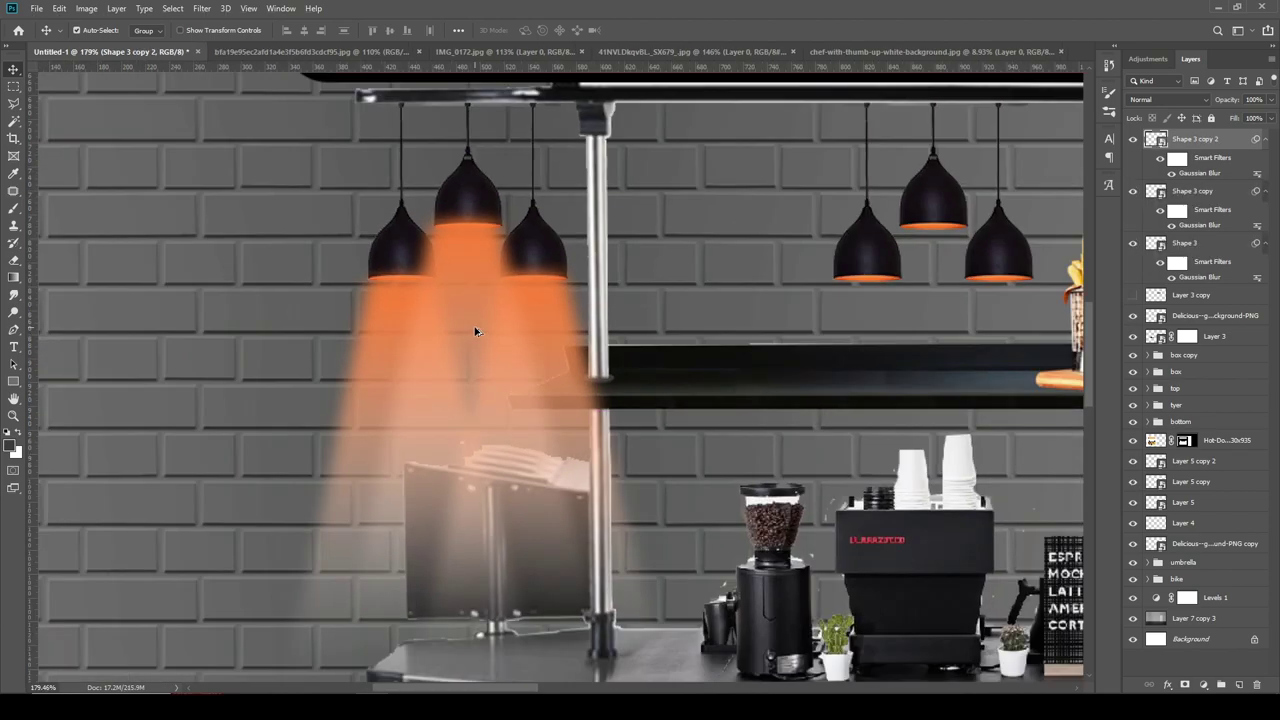
pyautogui.moveTo(443, 286)
pyautogui.mouseDown()
pyautogui.moveTo(677, 362)
pyautogui.moveTo(764, 314)
pyautogui.mouseUp()
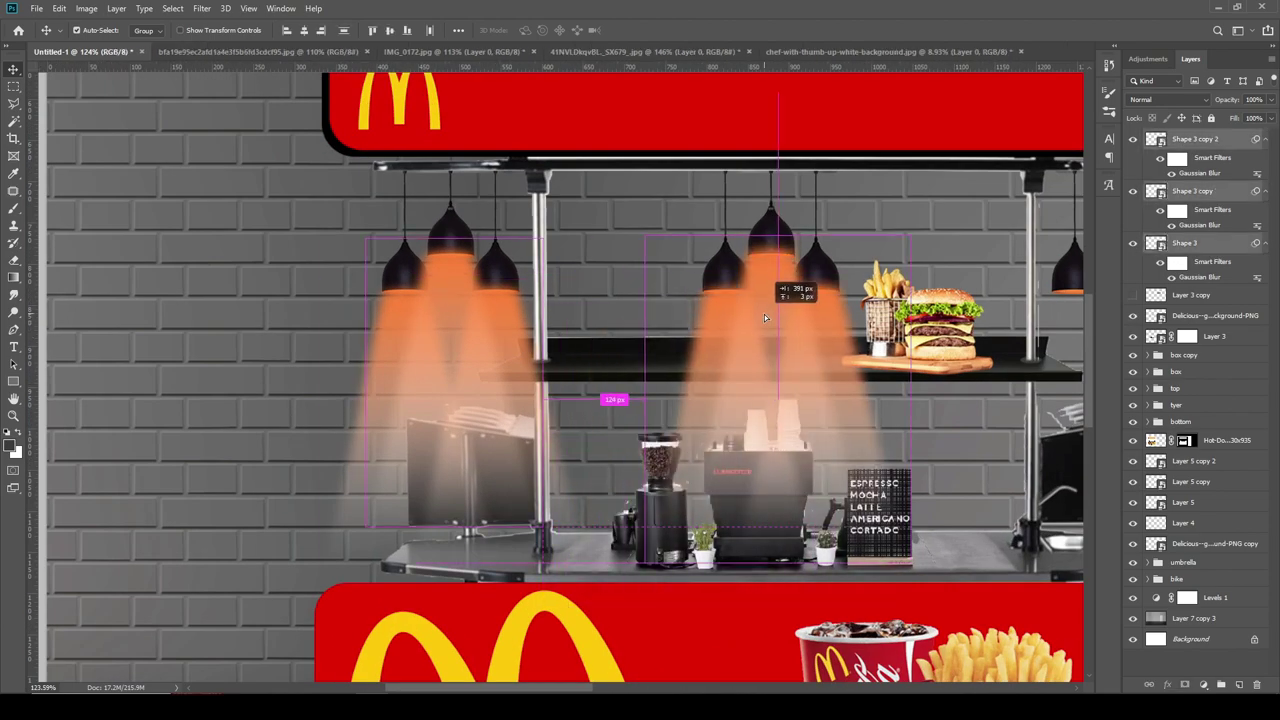
pyautogui.scroll(2, 764, 314)
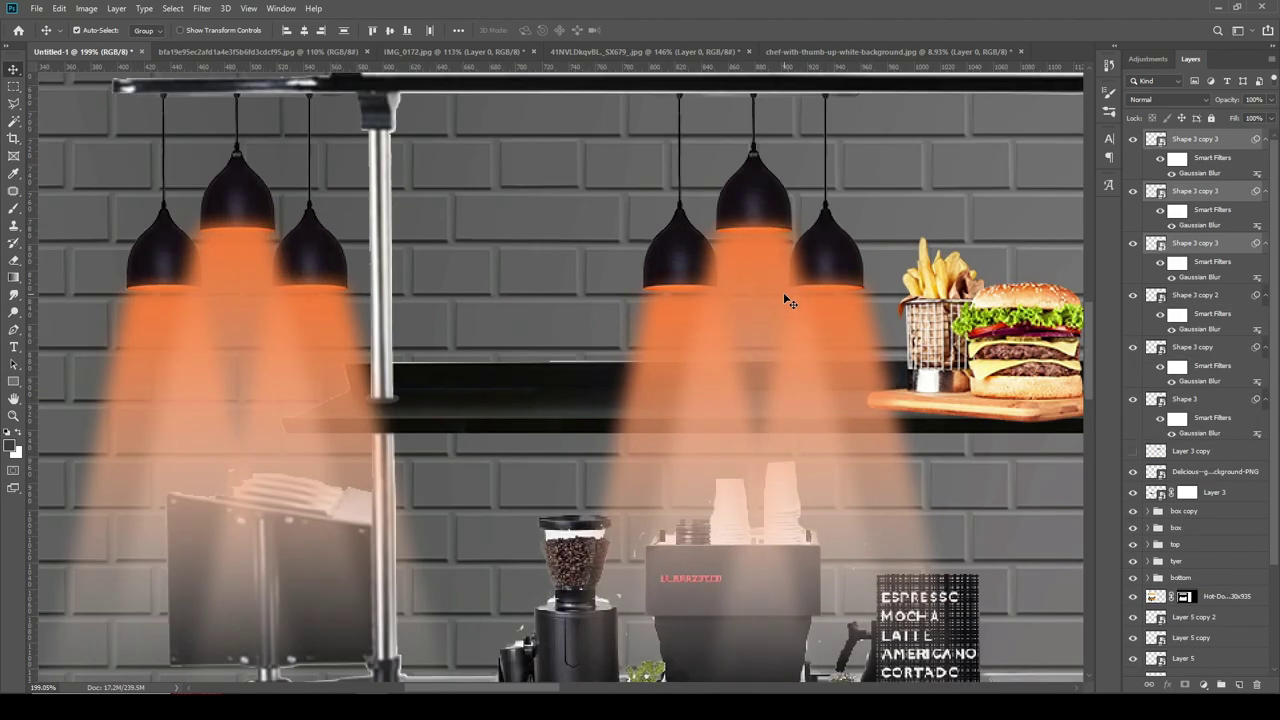
pyautogui.scroll(-2, 783, 292)
pyautogui.moveTo(422, 335); pyautogui.dragTo(1000, 340)
pyautogui.hotkey('ctrl', 'z')
pyautogui.hotkey('ctrl', 'z')
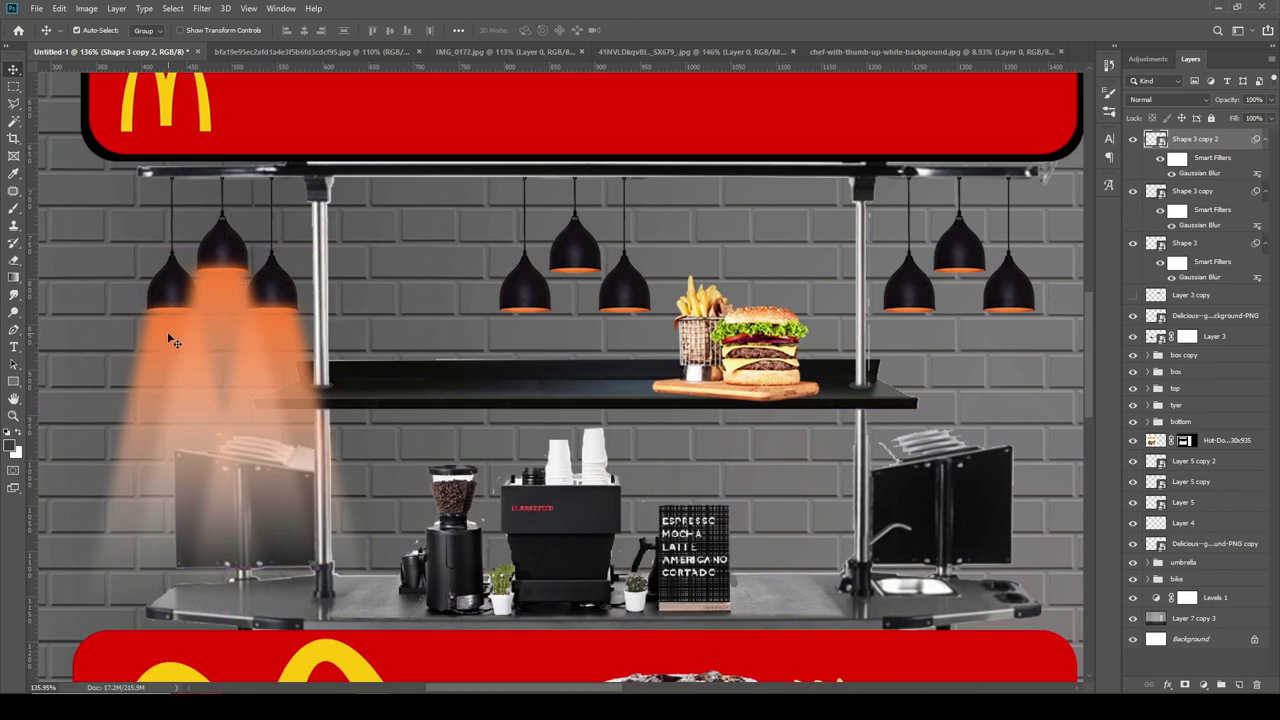
# - Set the three beam layers to Screen at 61% opacity and group them
pyautogui.keyDown('ctrl'); pyautogui.click(1192, 243); pyautogui.keyUp('ctrl')
pyautogui.keyDown('ctrl'); pyautogui.click(1192, 190); pyautogui.keyUp('ctrl')
pyautogui.scroll(-2, 1177, 105)
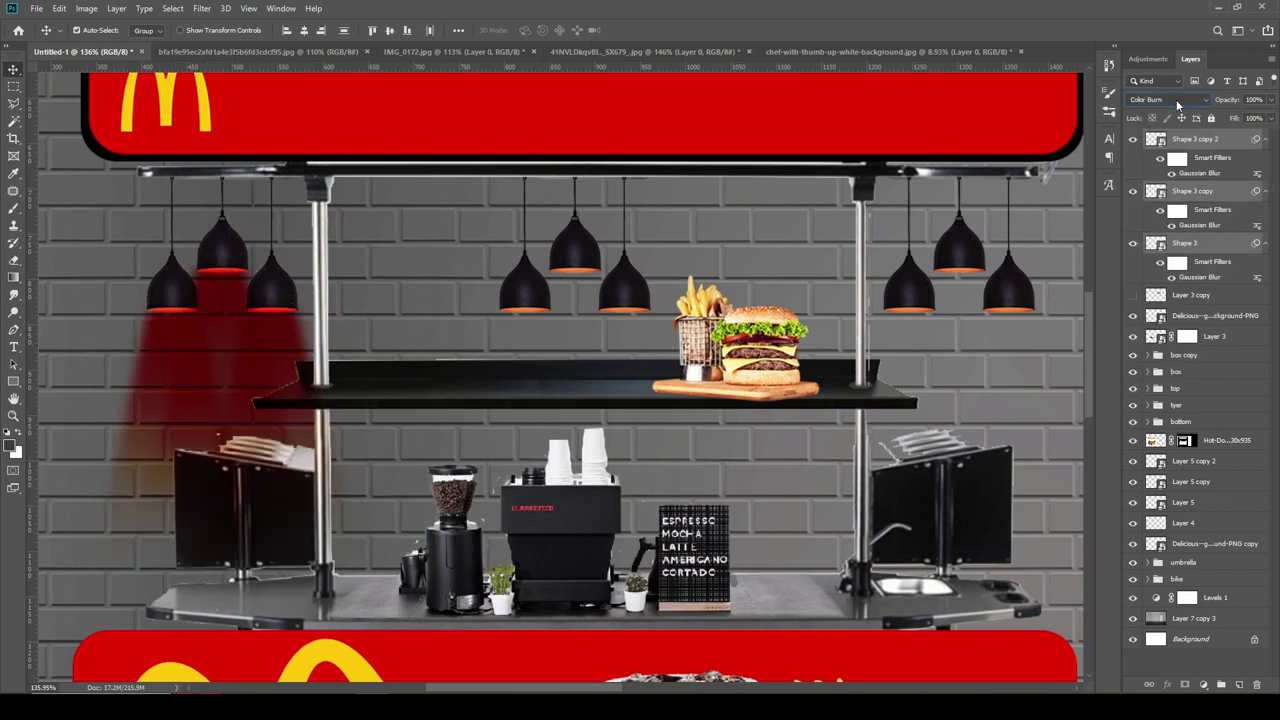
pyautogui.scroll(-4, 1177, 105)
pyautogui.scroll(-2, 1177, 105)
pyautogui.scroll(1, 1177, 105)
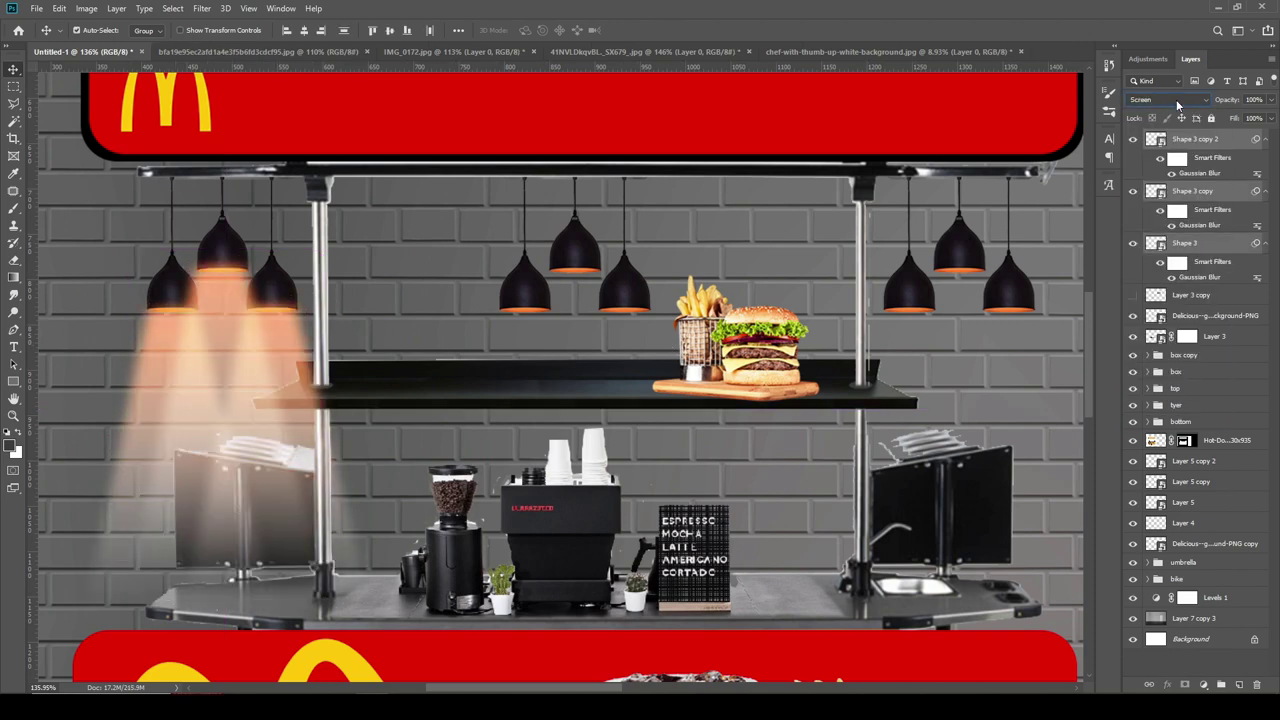
pyautogui.scroll(1, 1177, 105)
pyautogui.scroll(-1, 1177, 105)
pyautogui.moveTo(1270, 114); pyautogui.dragTo(1247, 118)
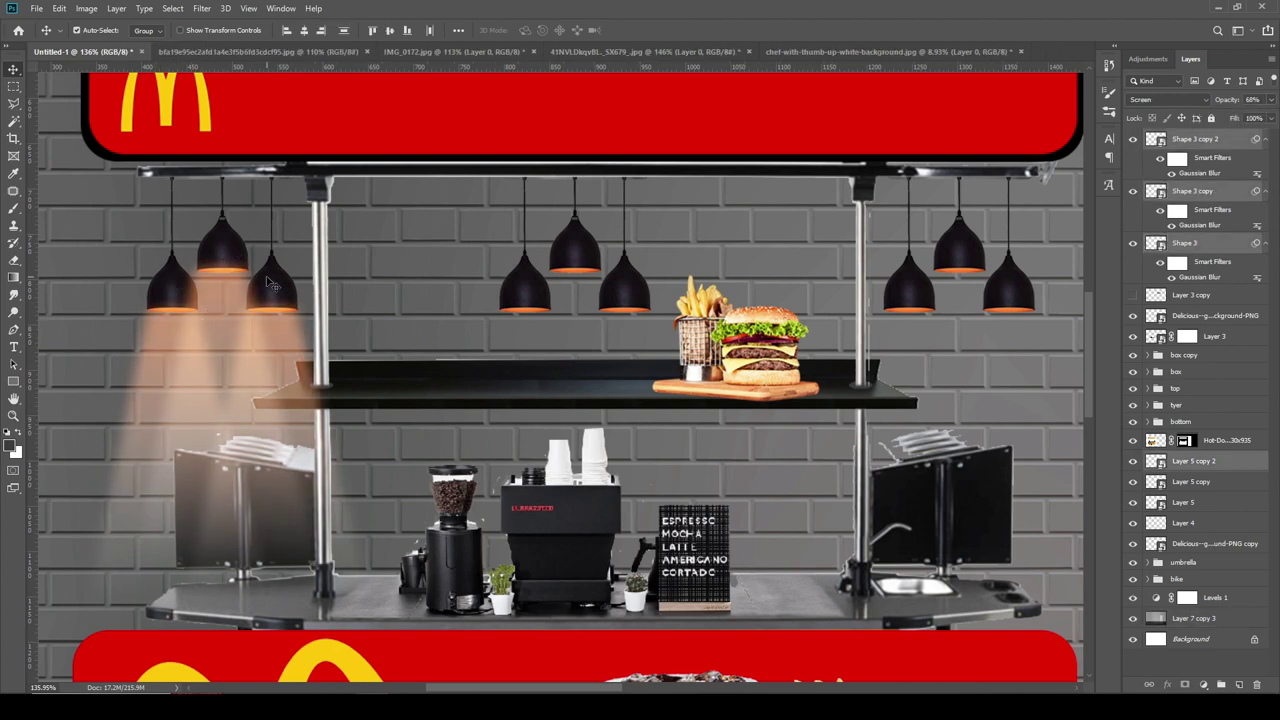
pyautogui.hotkey('ctrl', 'g')
# - Copy the beam group under the middle and right lamps
pyautogui.moveTo(588, 258); pyautogui.dragTo(578, 252)
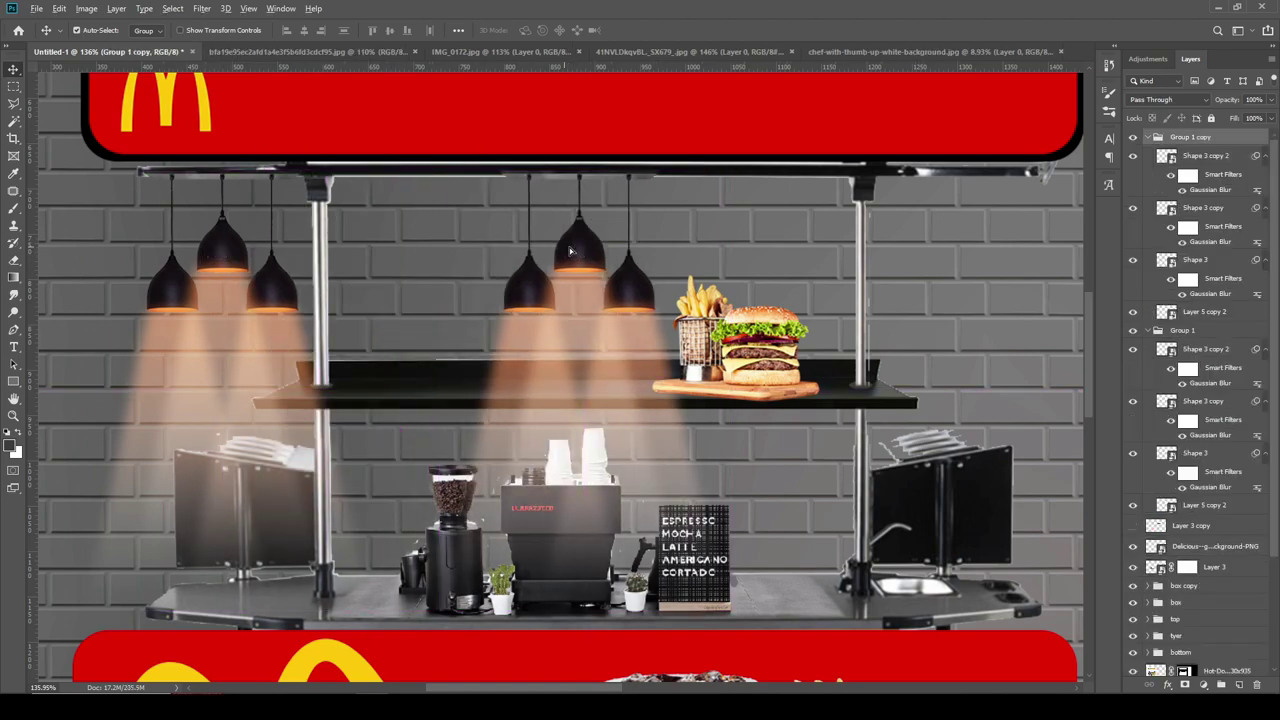
pyautogui.moveTo(578, 252); pyautogui.dragTo(976, 250)
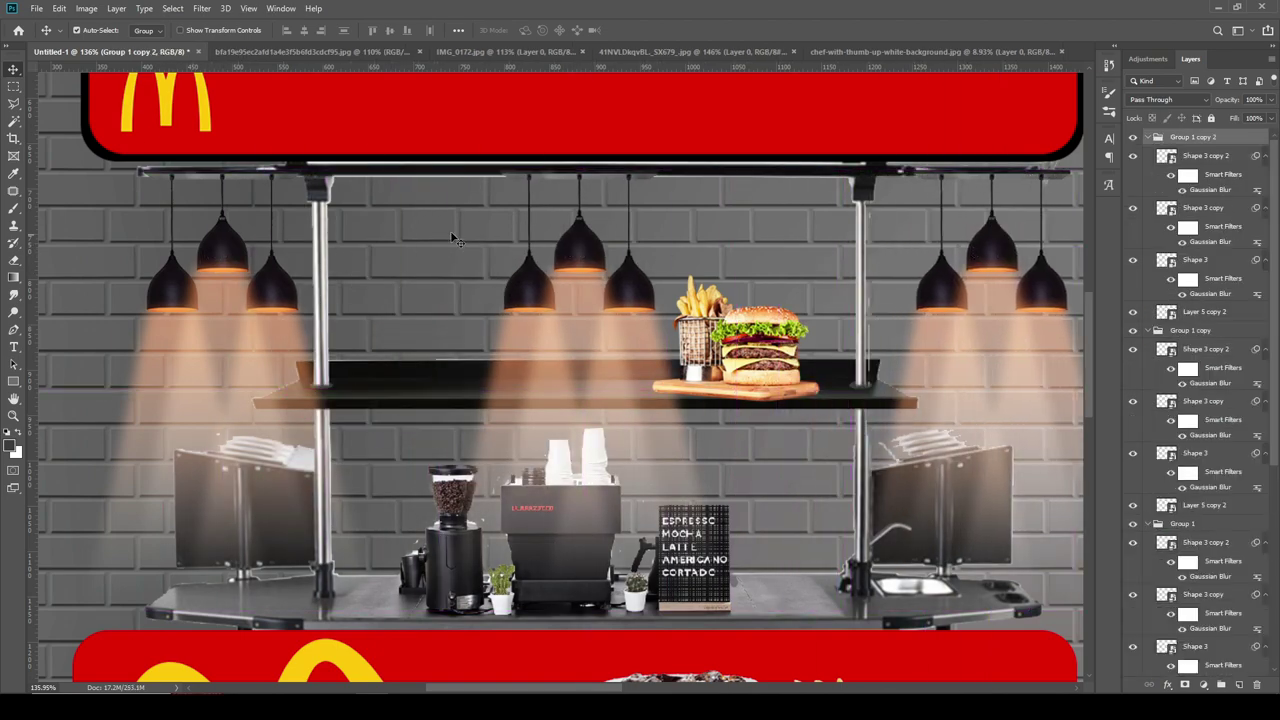
pyautogui.scroll(-3, 272, 343)
# - Shrink the burger on the counter shelf and shift it left and slightly up
pyautogui.click(818, 330)
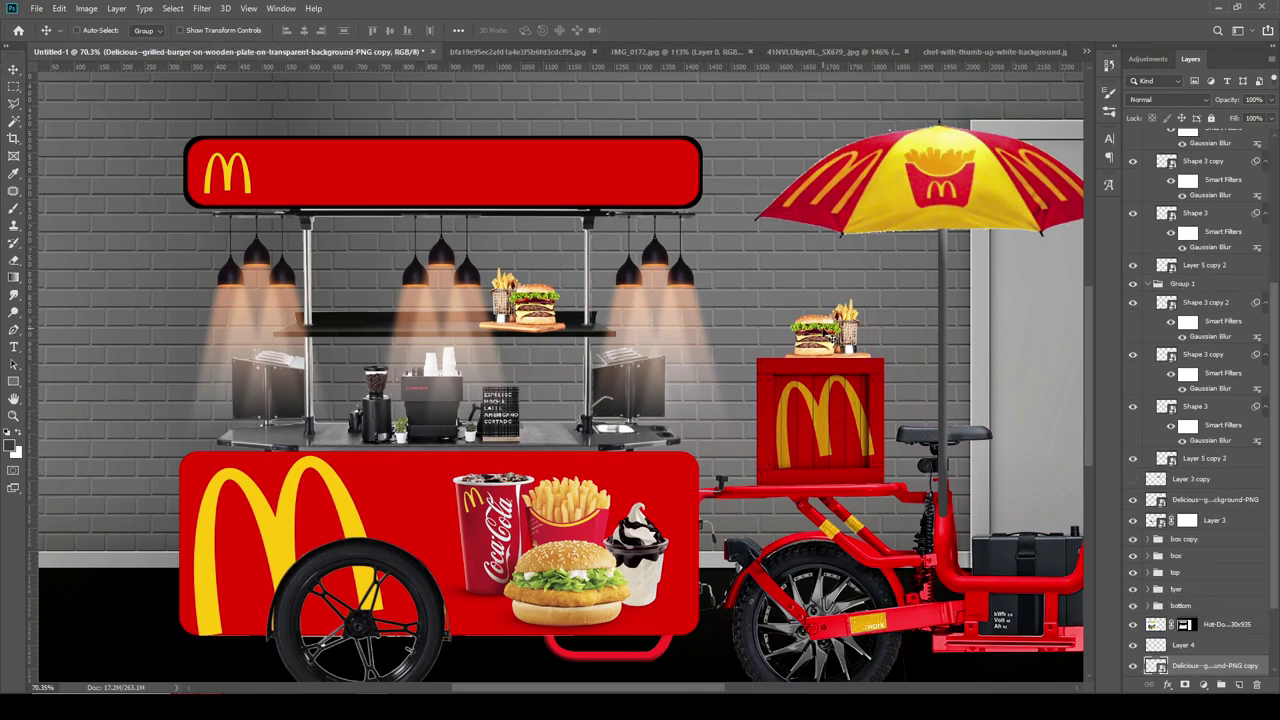
pyautogui.scroll(3, 828, 328)
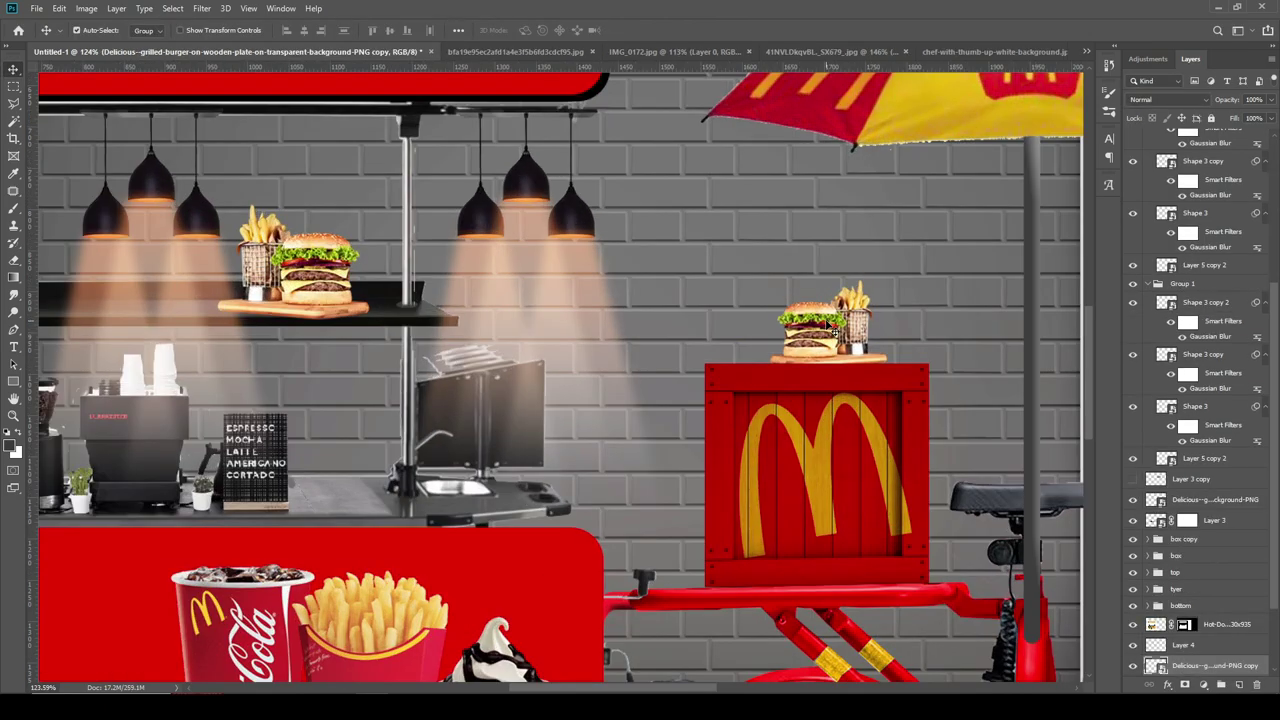
pyautogui.click(296, 260)
pyautogui.hotkey('ctrl', 't')
pyautogui.moveTo(380, 206); pyautogui.dragTo(361, 232)
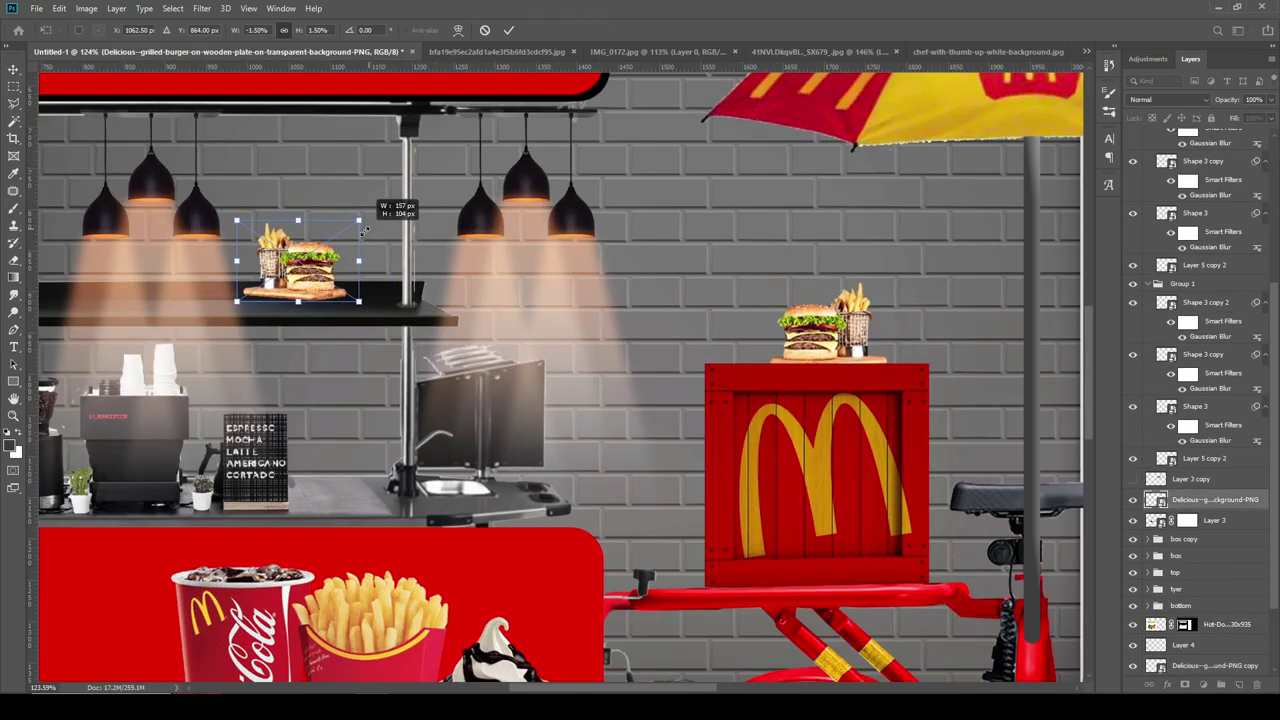
pyautogui.press('Return')
pyautogui.scroll(-3, 370, 320)
pyautogui.scroll(3, 370, 320)
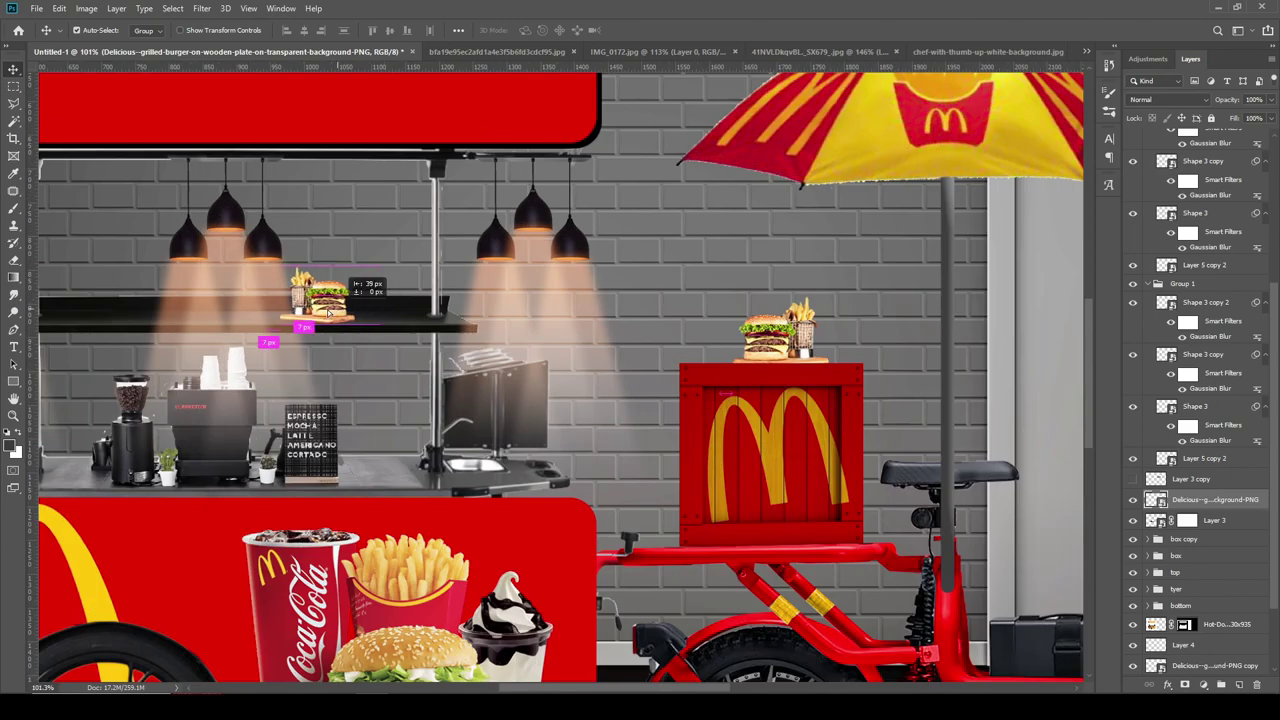
pyautogui.moveTo(325, 300); pyautogui.dragTo(238, 295)
# - Move the beam groups lower in the layer stack and select the umbrella group
pyautogui.moveTo(1208, 104); pyautogui.dragTo(1208, 140)
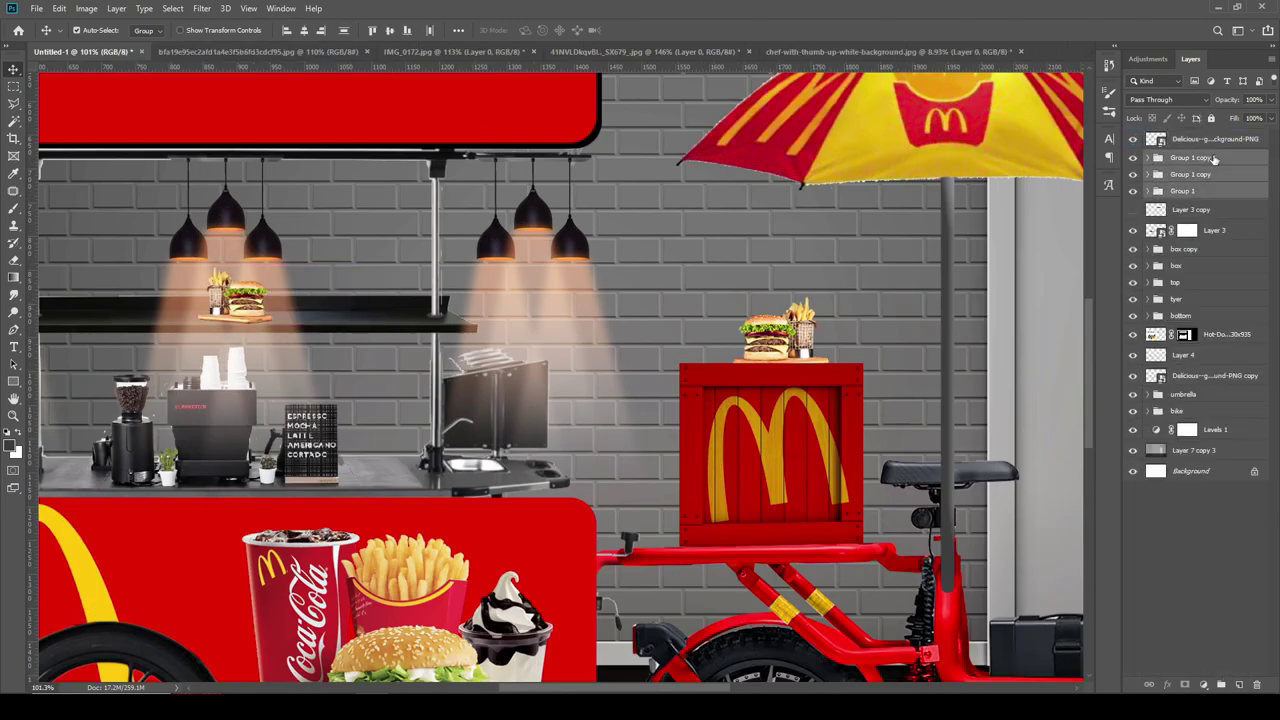
pyautogui.moveTo(1203, 423); pyautogui.dragTo(1200, 385)
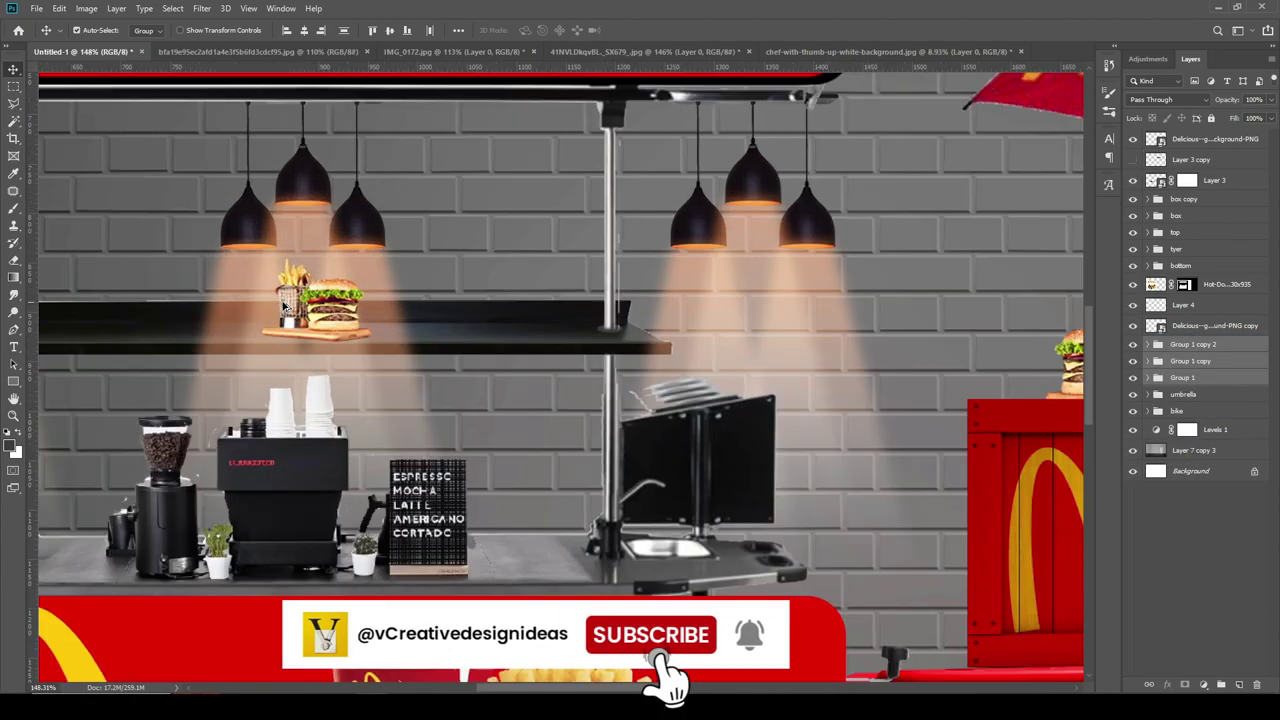
pyautogui.scroll(-5, 897, 319)
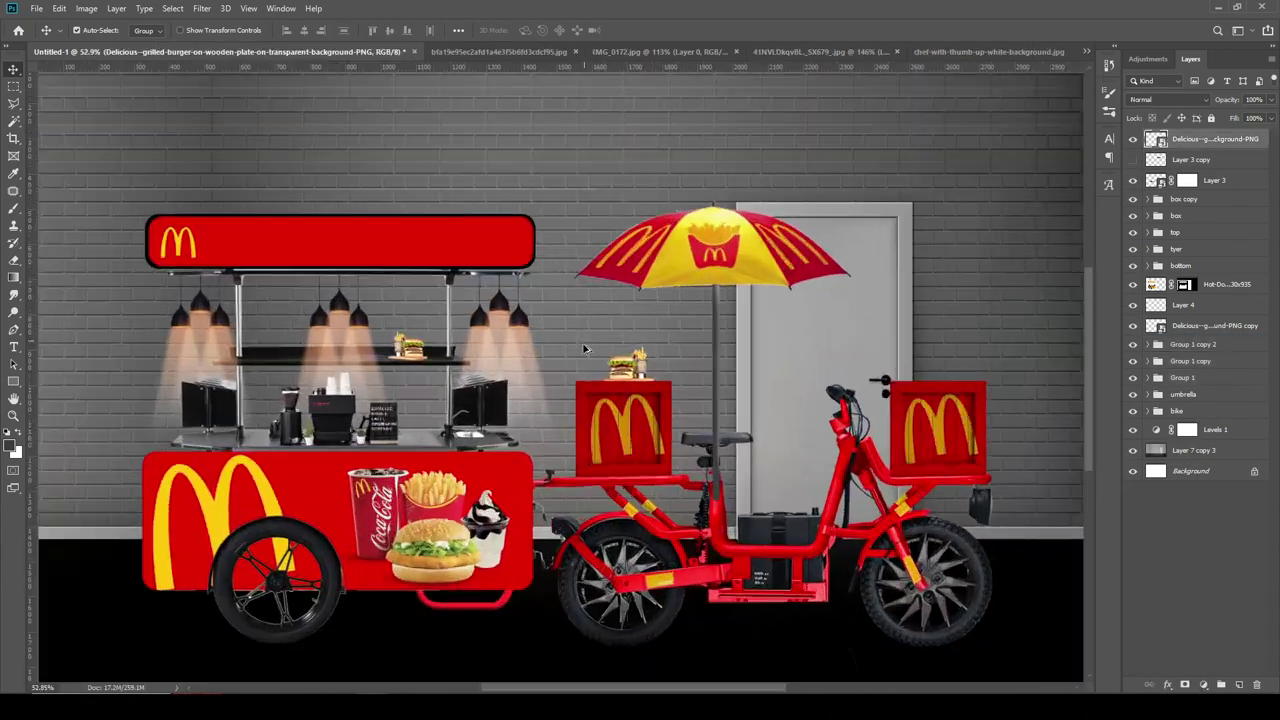
pyautogui.scroll(3, 395, 550)
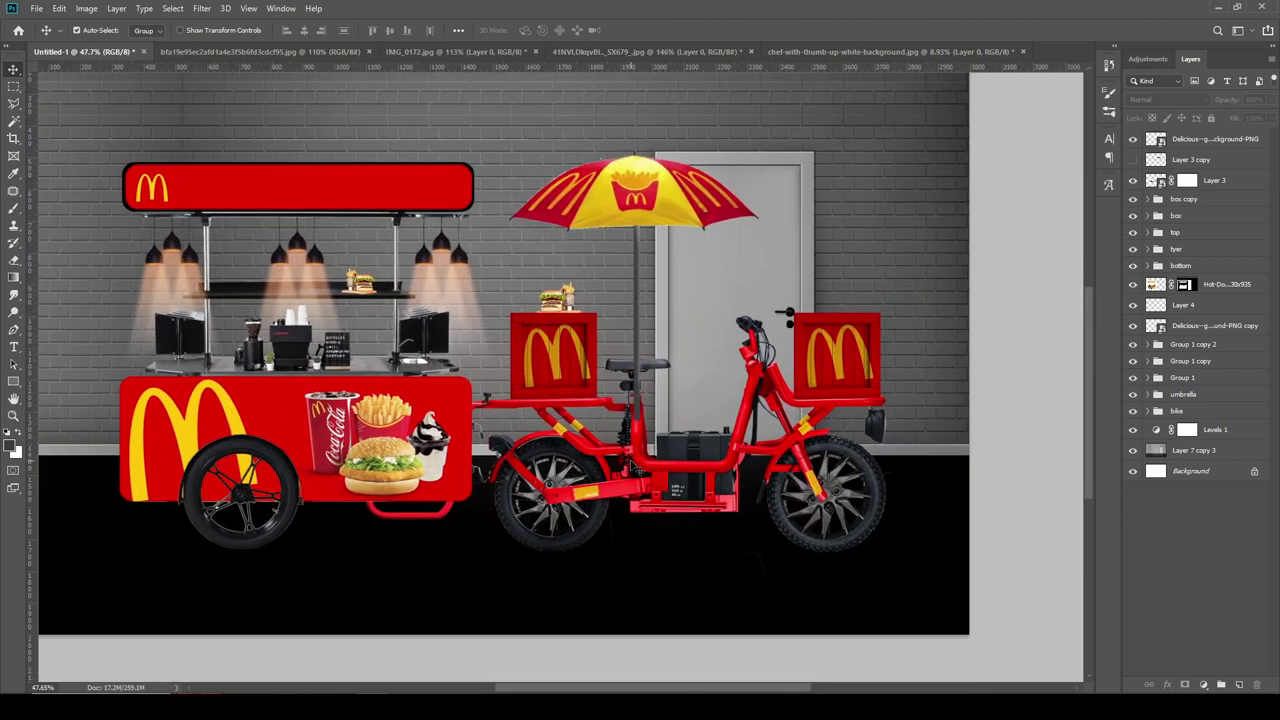
pyautogui.click(651, 351)
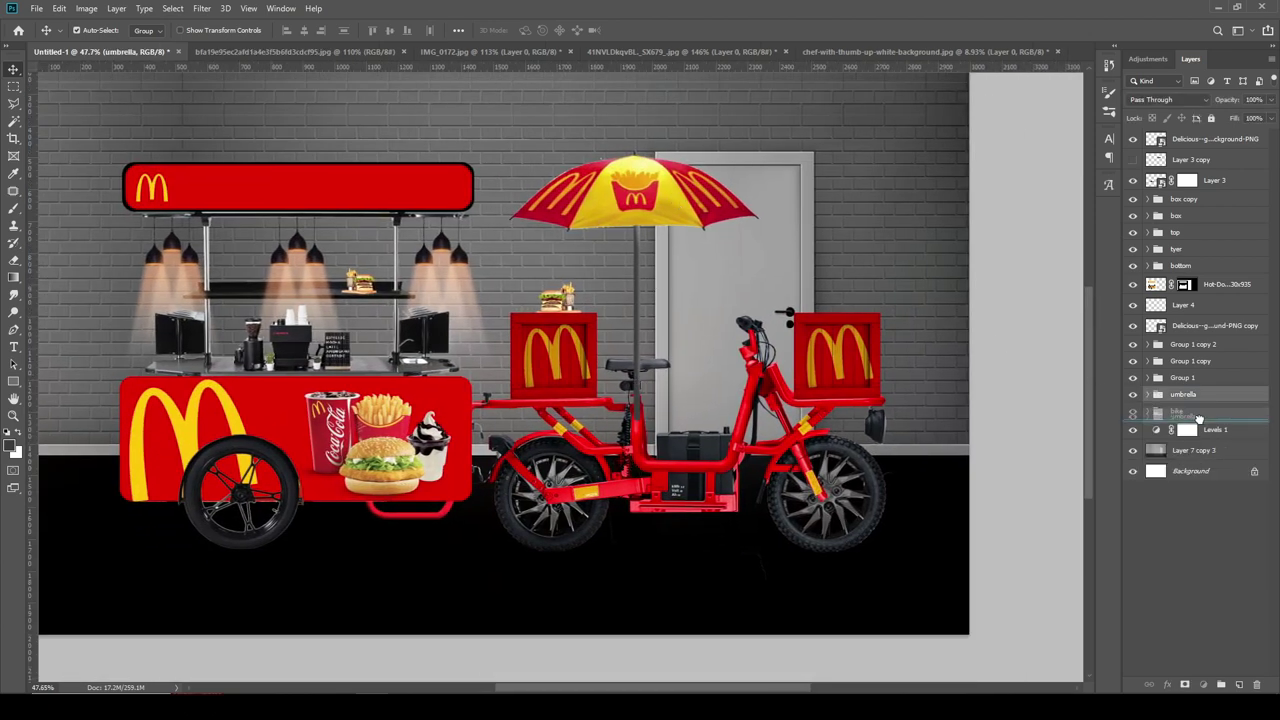
pyautogui.scroll(2, 655, 399)
pyautogui.scroll(2, 640, 380)
pyautogui.scroll(2, 600, 365)
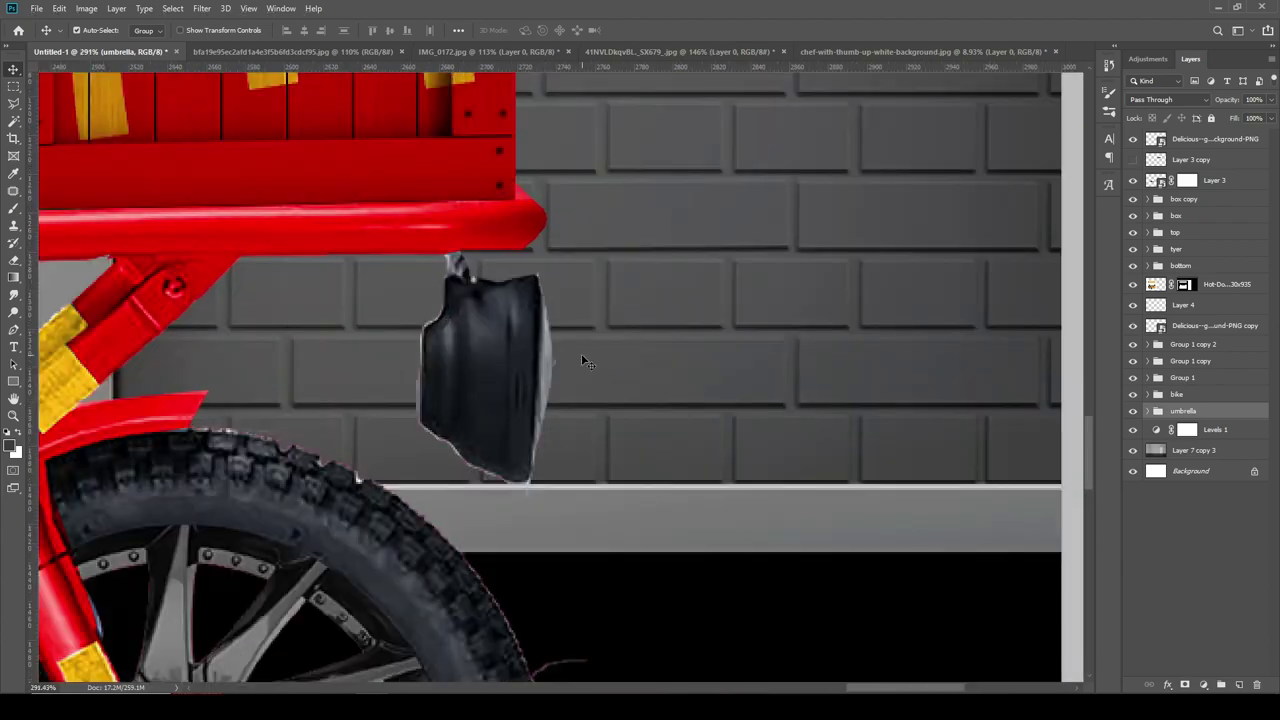
pyautogui.scroll(-5, 583, 360)
pyautogui.scroll(-2, 690, 345)
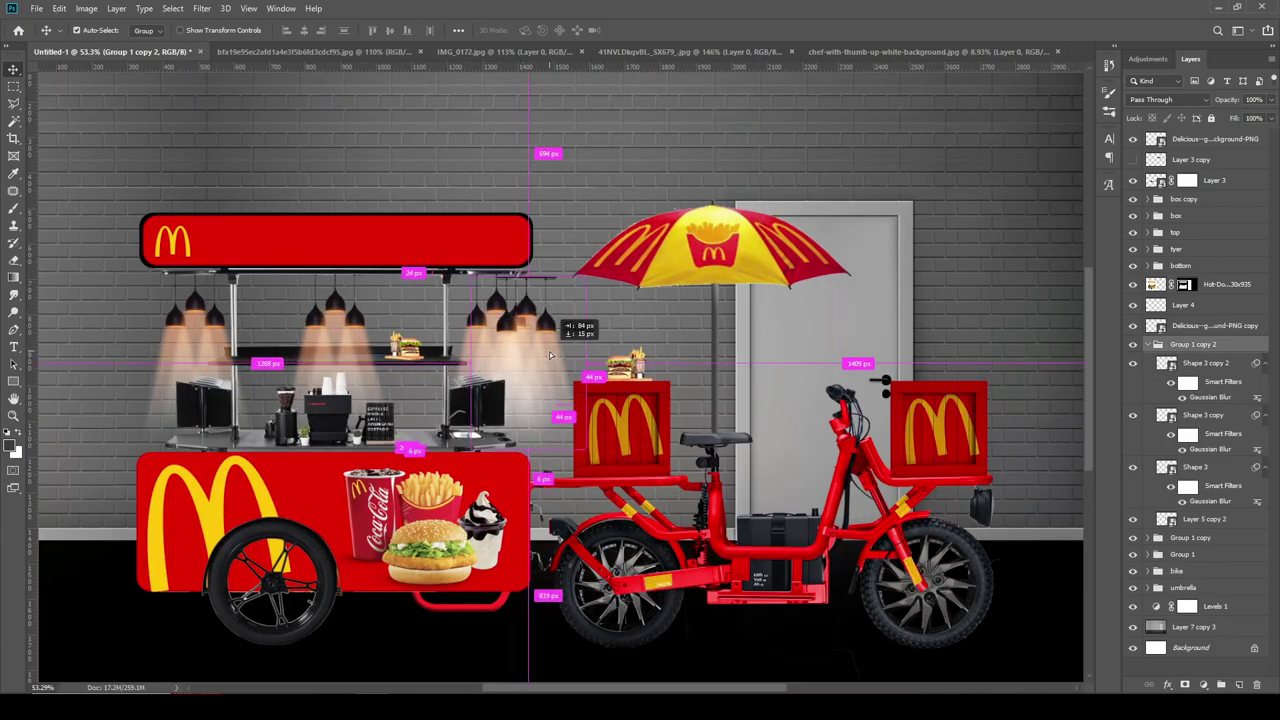
pyautogui.scroll(1, 993, 460)
pyautogui.scroll(-1, 993, 460)
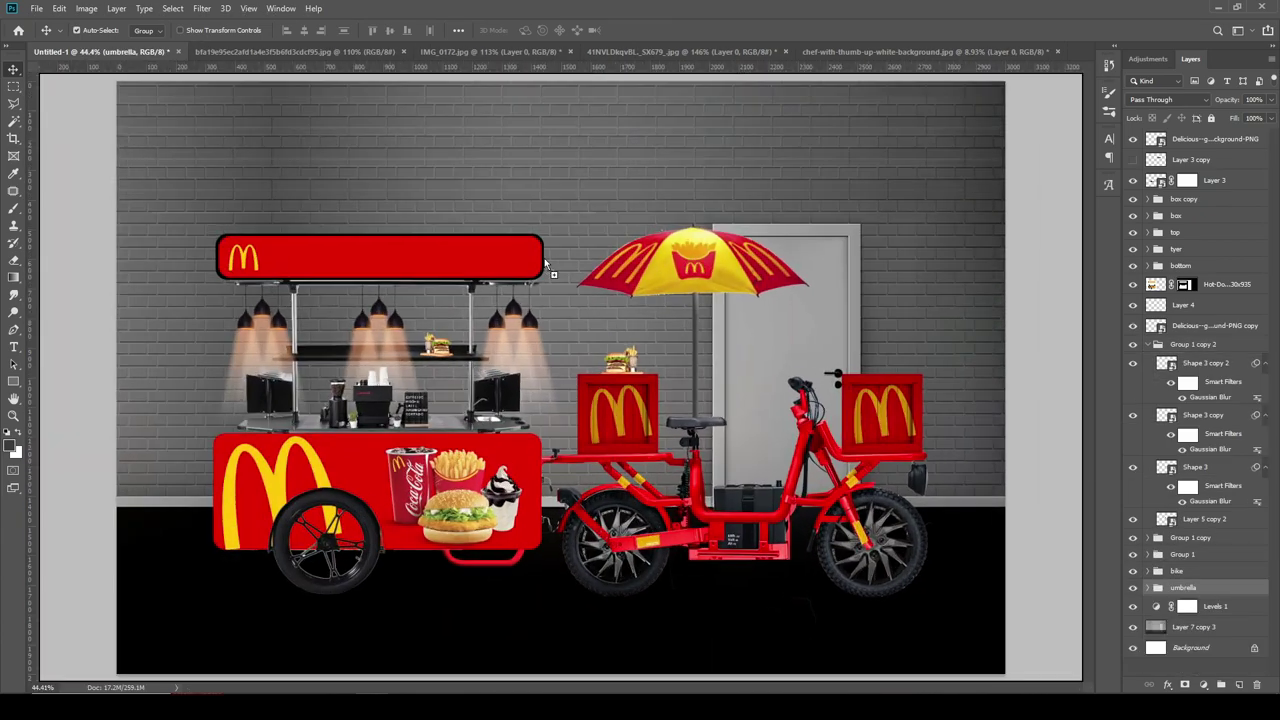
# - Move the string lights to the top of the wall and enlarge them to span it
pyautogui.moveTo(690, 360); pyautogui.dragTo(690, 108)
pyautogui.scroll(-1, 690, 108)
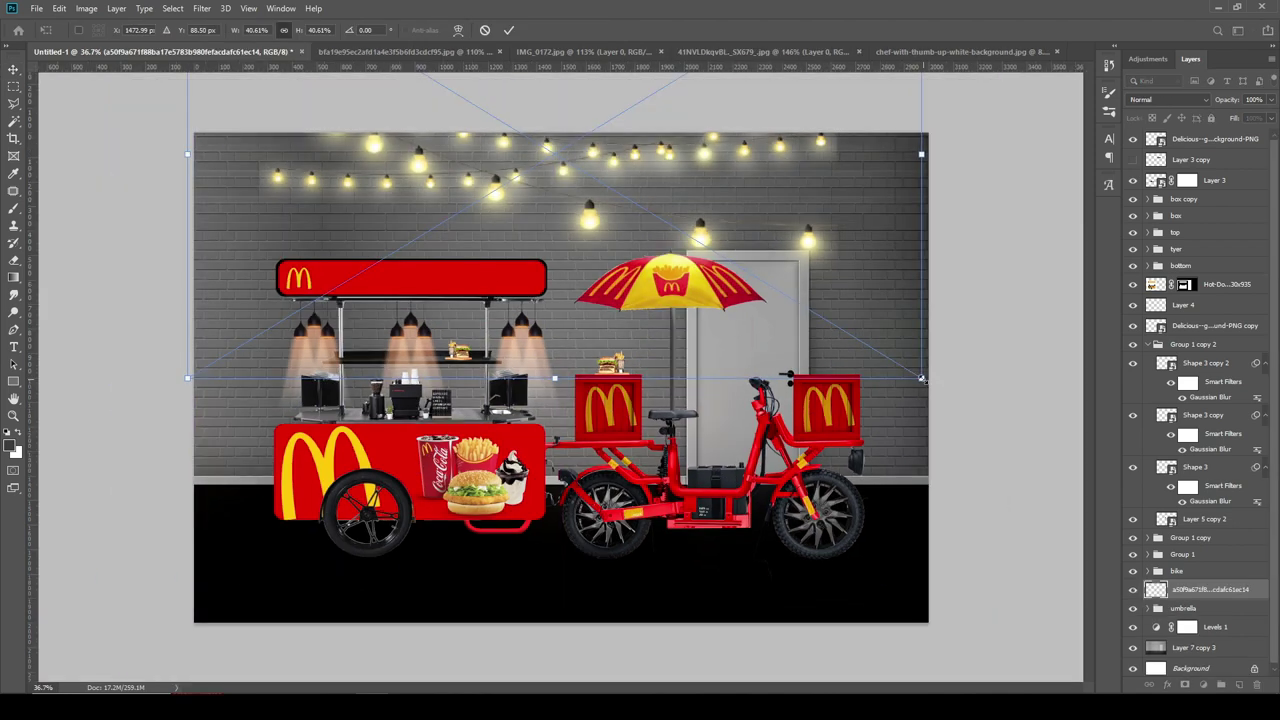
pyautogui.moveTo(922, 378); pyautogui.dragTo(1050, 447)
pyautogui.press('Return')
pyautogui.moveTo(615, 172); pyautogui.dragTo(615, 208)
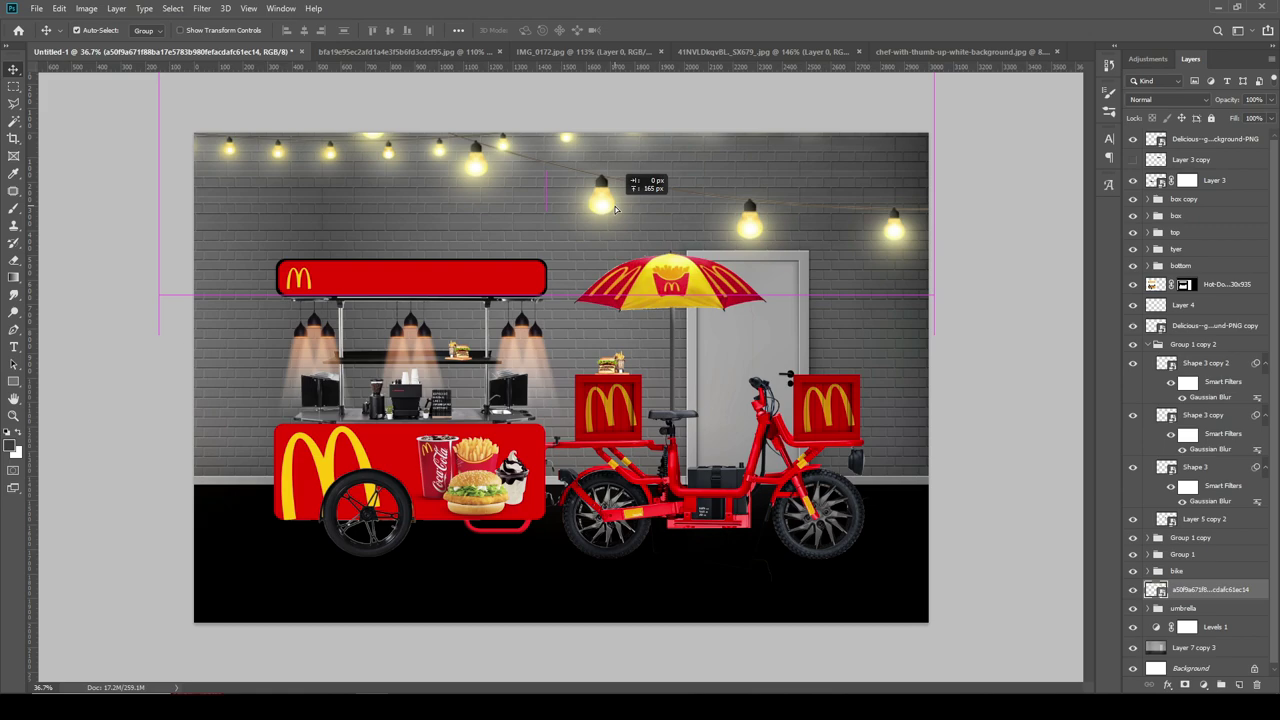
# - Duplicate the string lights, shrink the copy, and place it along the upper wall
pyautogui.moveTo(958, 298); pyautogui.dragTo(828, 279)
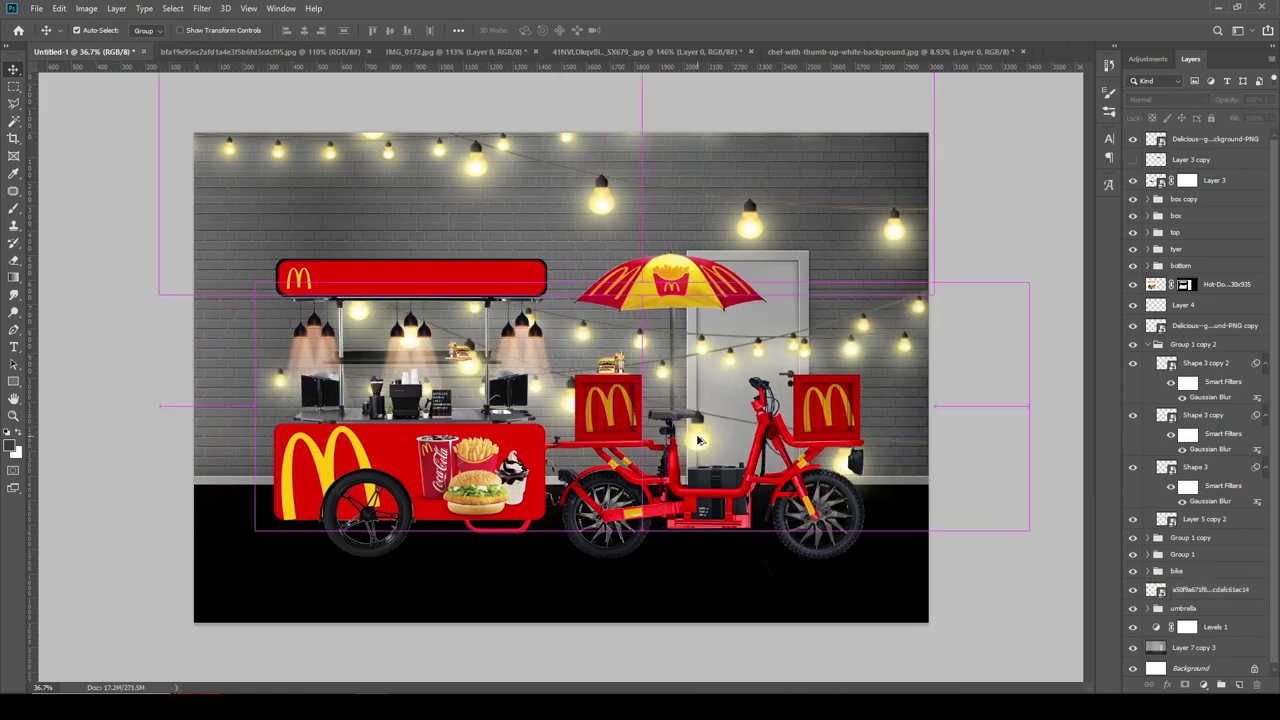
pyautogui.hotkey('ctrl', 't')
pyautogui.hotkey('ctrl', '-')
pyautogui.moveTo(955, 158)
pyautogui.mouseDown()
pyautogui.moveTo(714, 325)
pyautogui.moveTo(706, 275)
pyautogui.mouseUp()
pyautogui.scroll(3, 622, 371)
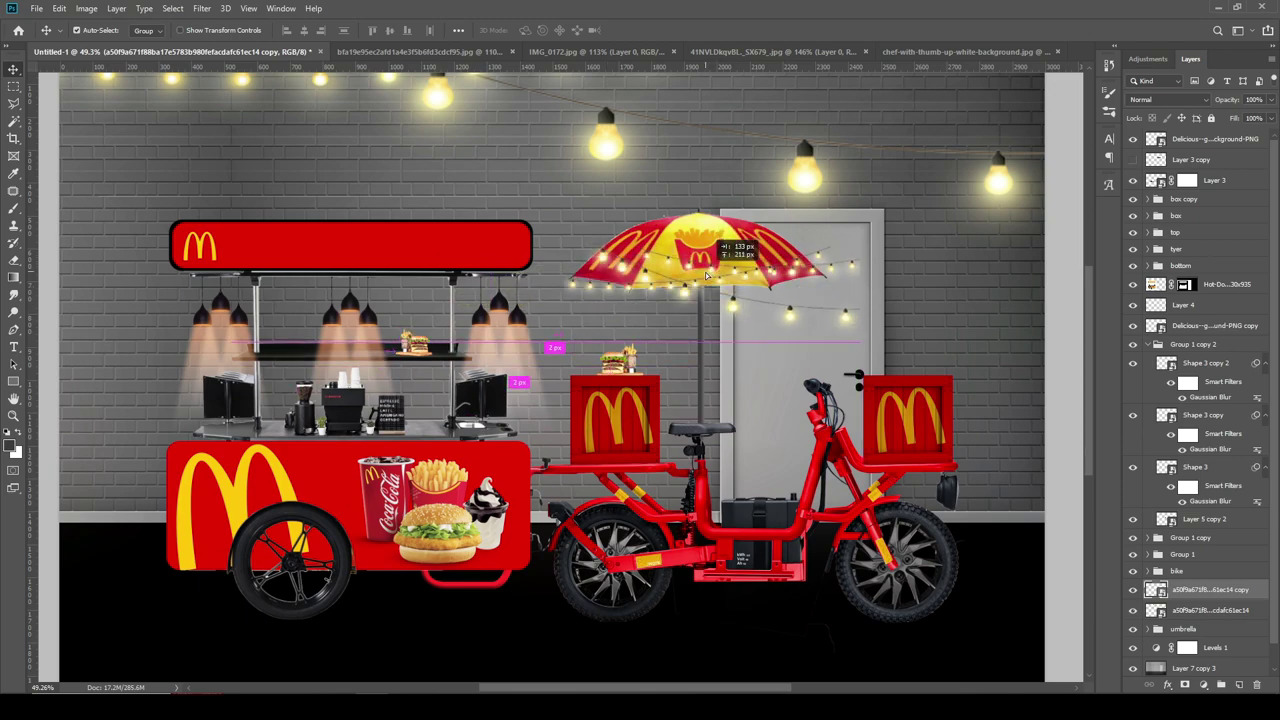
pyautogui.scroll(-2, 706, 275)
pyautogui.moveTo(706, 275); pyautogui.dragTo(598, 224)
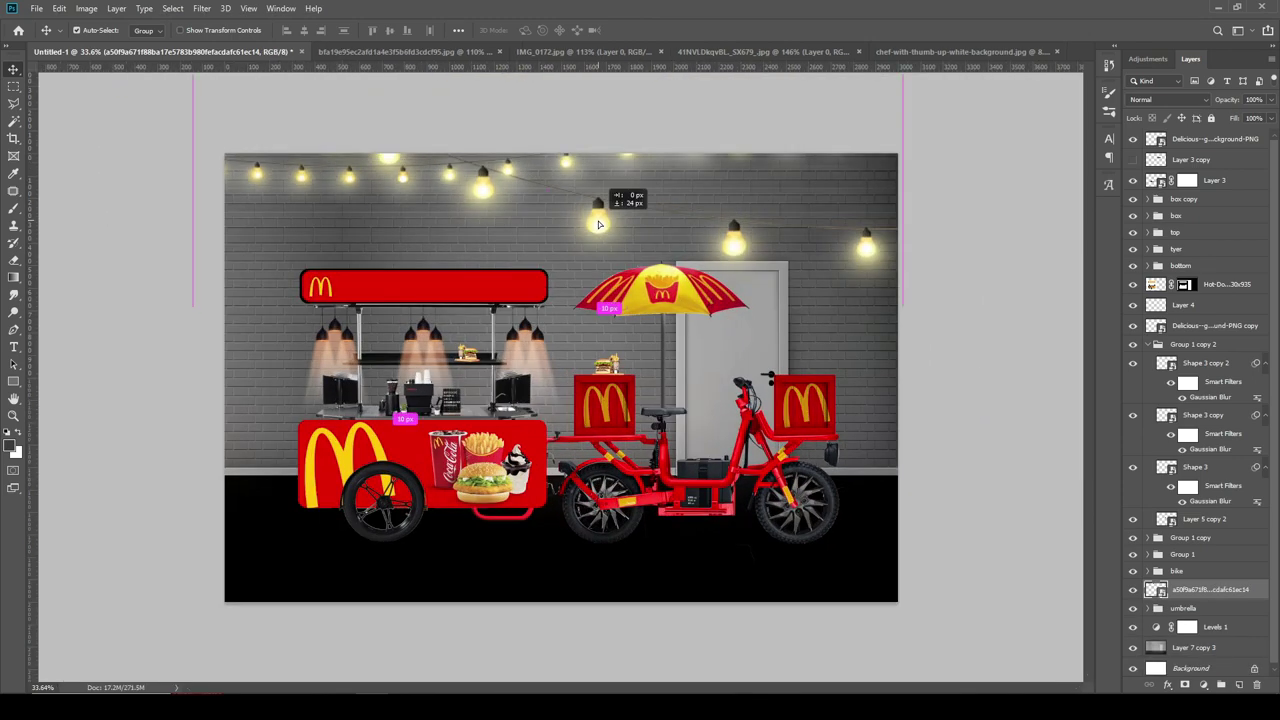
pyautogui.scroll(2, 445, 518)
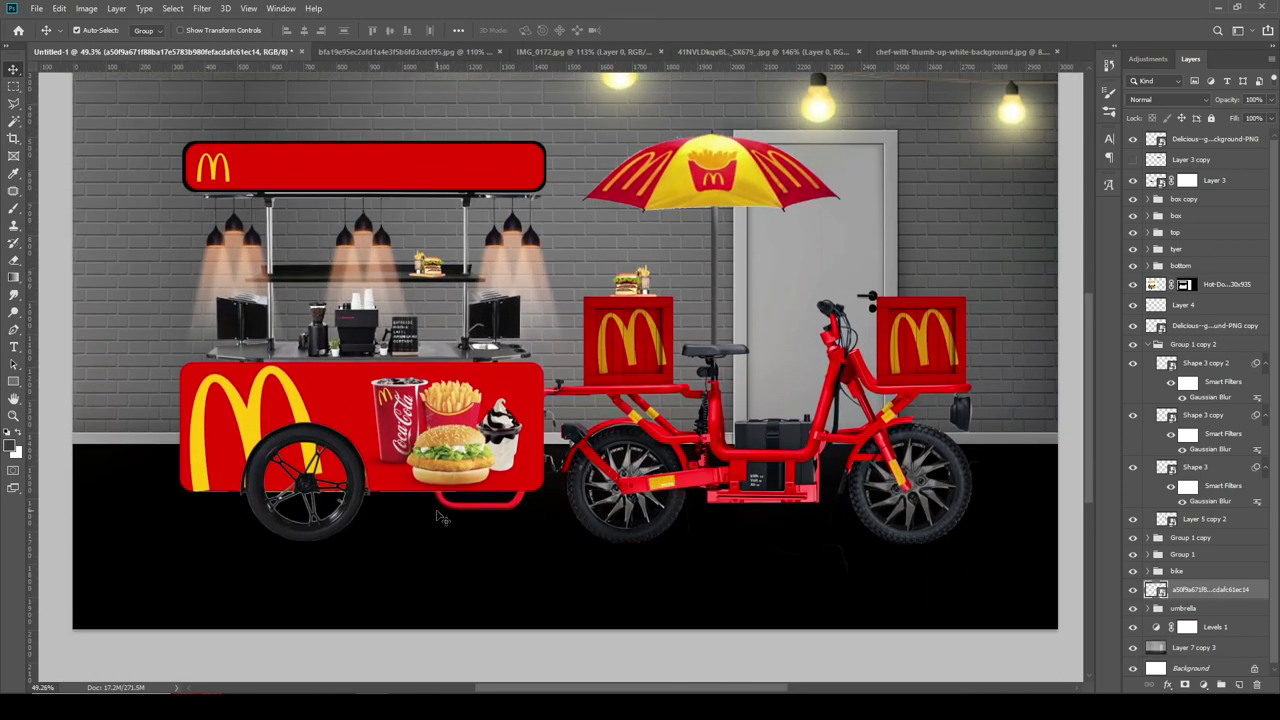
pyautogui.scroll(1, 401, 497)
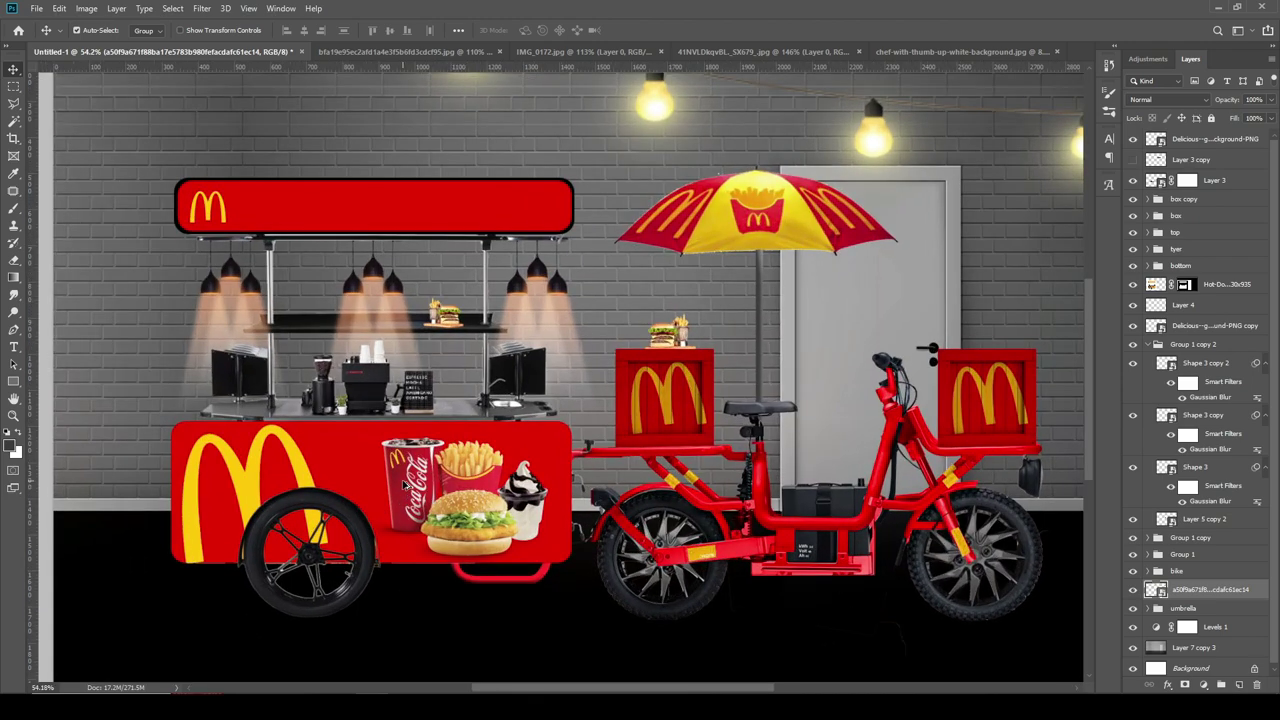
pyautogui.scroll(-3, 404, 484)
# - Stamp all visible layers into a new merged layer with Ctrl+Shift+Alt+E
pyautogui.hotkey('ctrl', 'shift', 'alt', 'e')
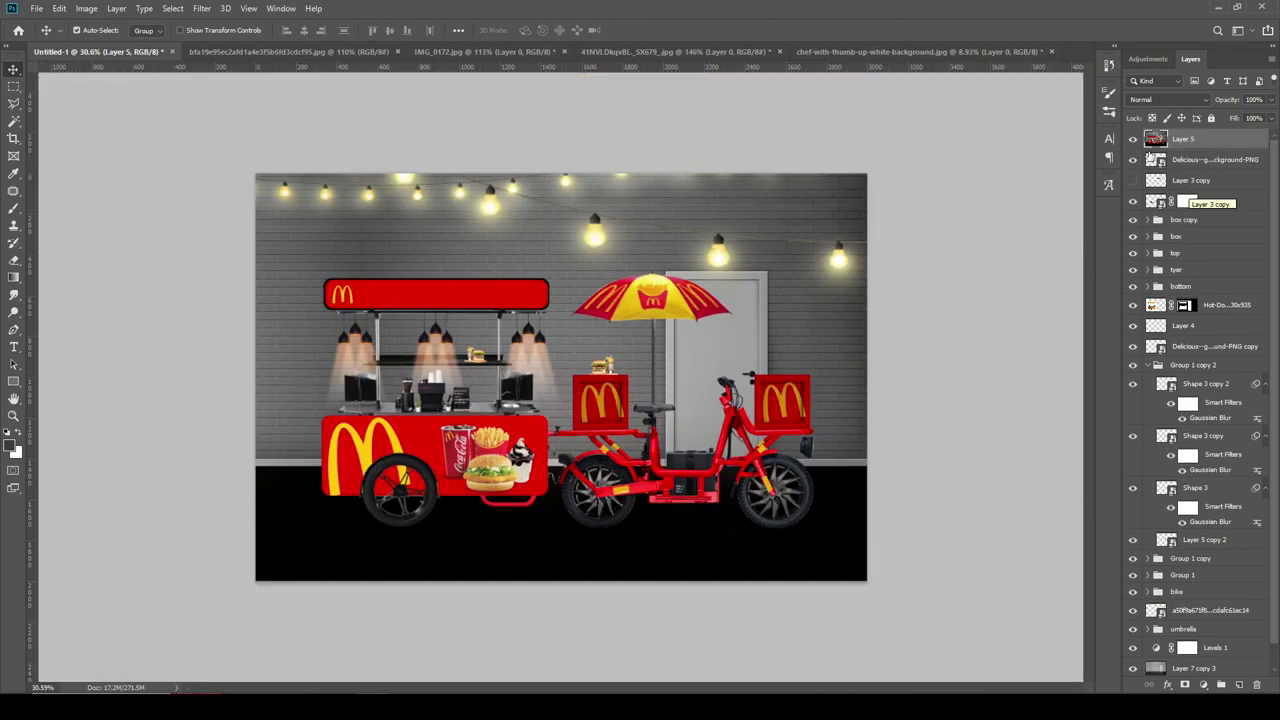
pyautogui.click(202, 8)
pyautogui.click(230, 88)
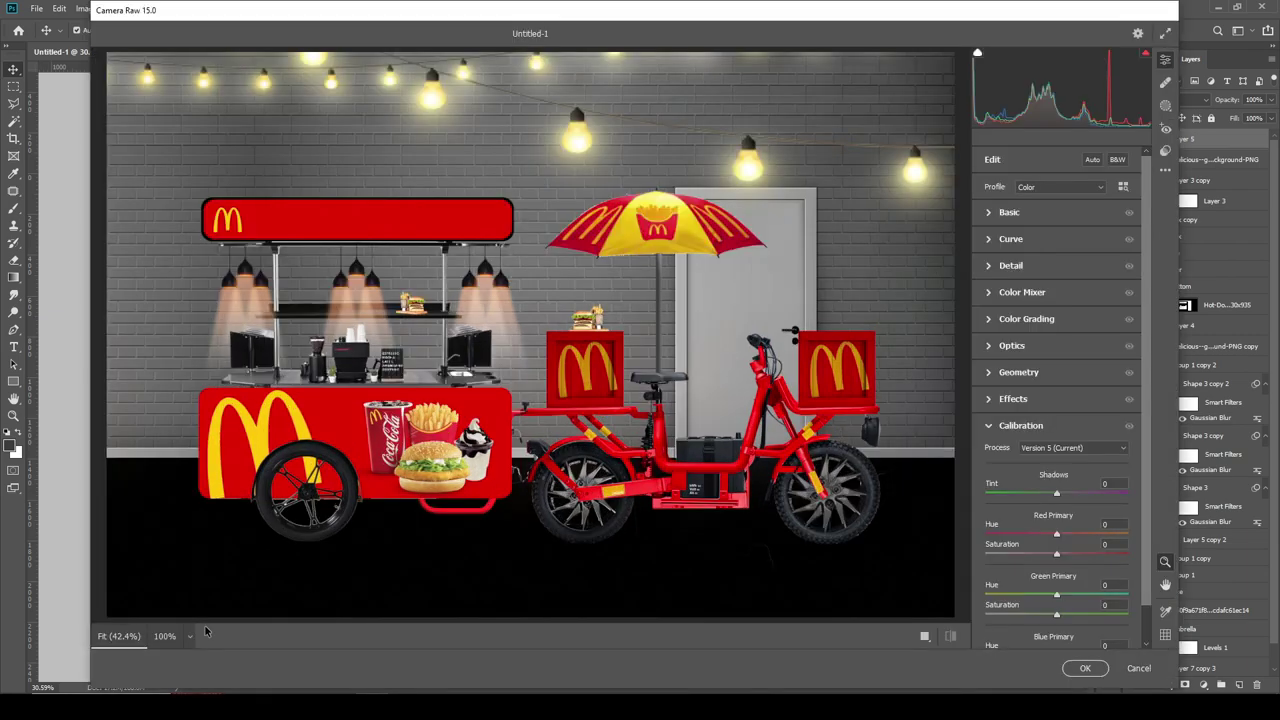
# - Grade the merged layer in Camera Raw: Temperature +47, Exposure -0.60, Contrast +95, Clarity +20
pyautogui.click(989, 212)
pyautogui.moveTo(1056, 264)
pyautogui.mouseDown()
pyautogui.moveTo(1075, 266)
pyautogui.moveTo(1017, 290)
pyautogui.moveTo(1050, 287)
pyautogui.moveTo(1025, 266)
pyautogui.moveTo(1090, 264)
pyautogui.mouseUp()
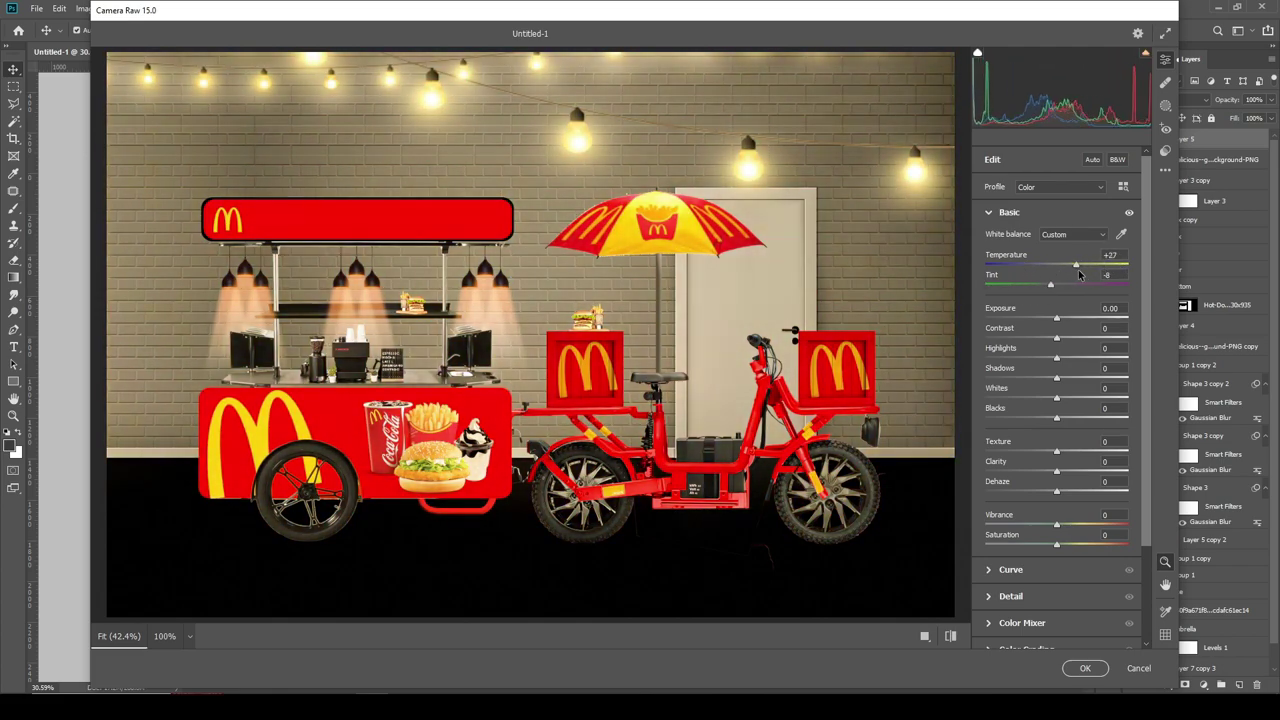
pyautogui.moveTo(1056, 318)
pyautogui.mouseDown()
pyautogui.moveTo(1037, 316)
pyautogui.moveTo(1126, 338)
pyautogui.mouseUp()
pyautogui.moveTo(1056, 358)
pyautogui.mouseDown()
pyautogui.moveTo(1044, 360)
pyautogui.moveTo(1070, 378)
pyautogui.mouseUp()
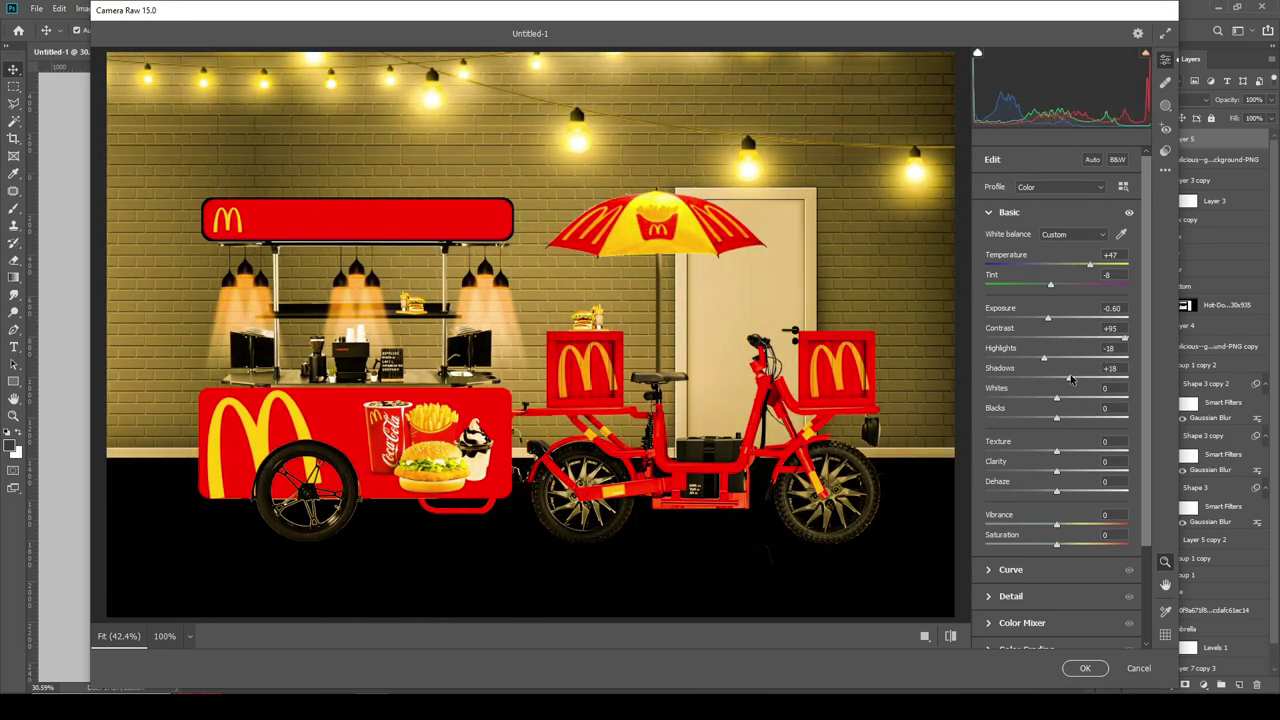
pyautogui.moveTo(1060, 401)
pyautogui.mouseDown()
pyautogui.moveTo(1042, 398)
pyautogui.moveTo(1068, 416)
pyautogui.mouseUp()
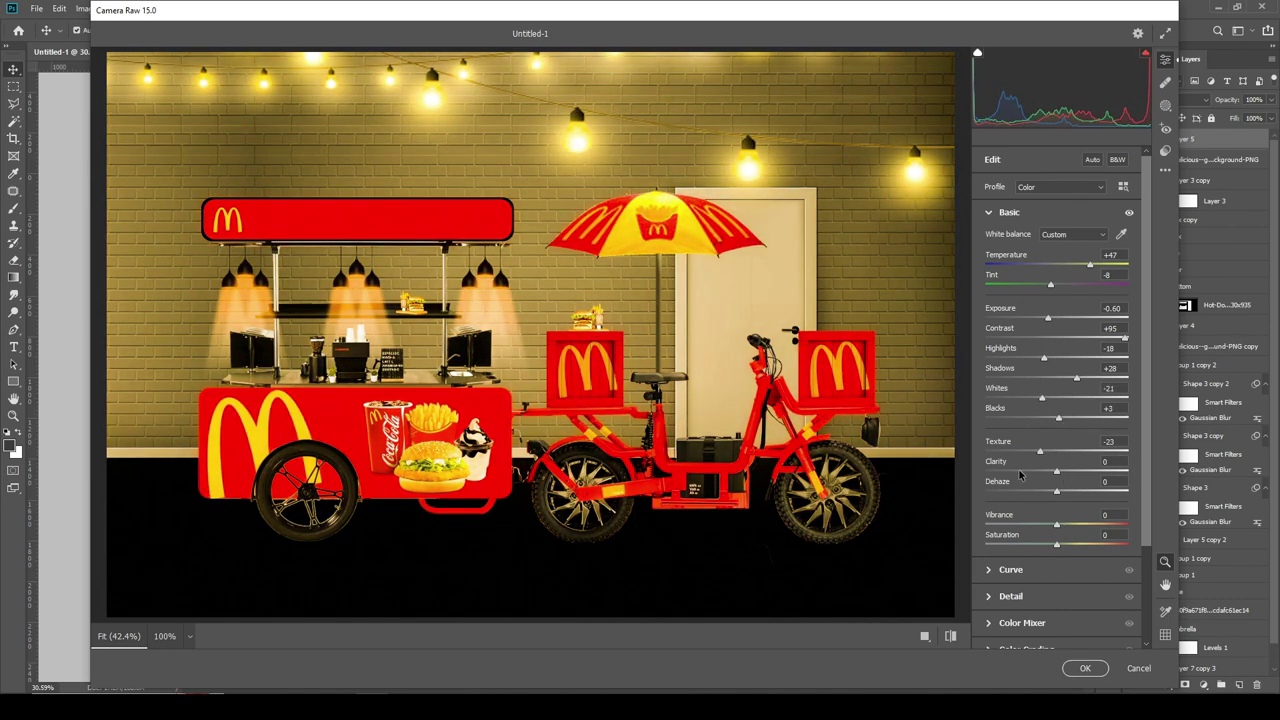
pyautogui.moveTo(1057, 471)
pyautogui.mouseDown()
pyautogui.moveTo(1112, 472)
pyautogui.moveTo(1062, 471)
pyautogui.moveTo(1070, 487)
pyautogui.moveTo(1043, 546)
pyautogui.mouseUp()
# - Set Camera Raw manual transformations to Horizontal -14 and Scale 108
pyautogui.scroll(-3, 1024, 565)
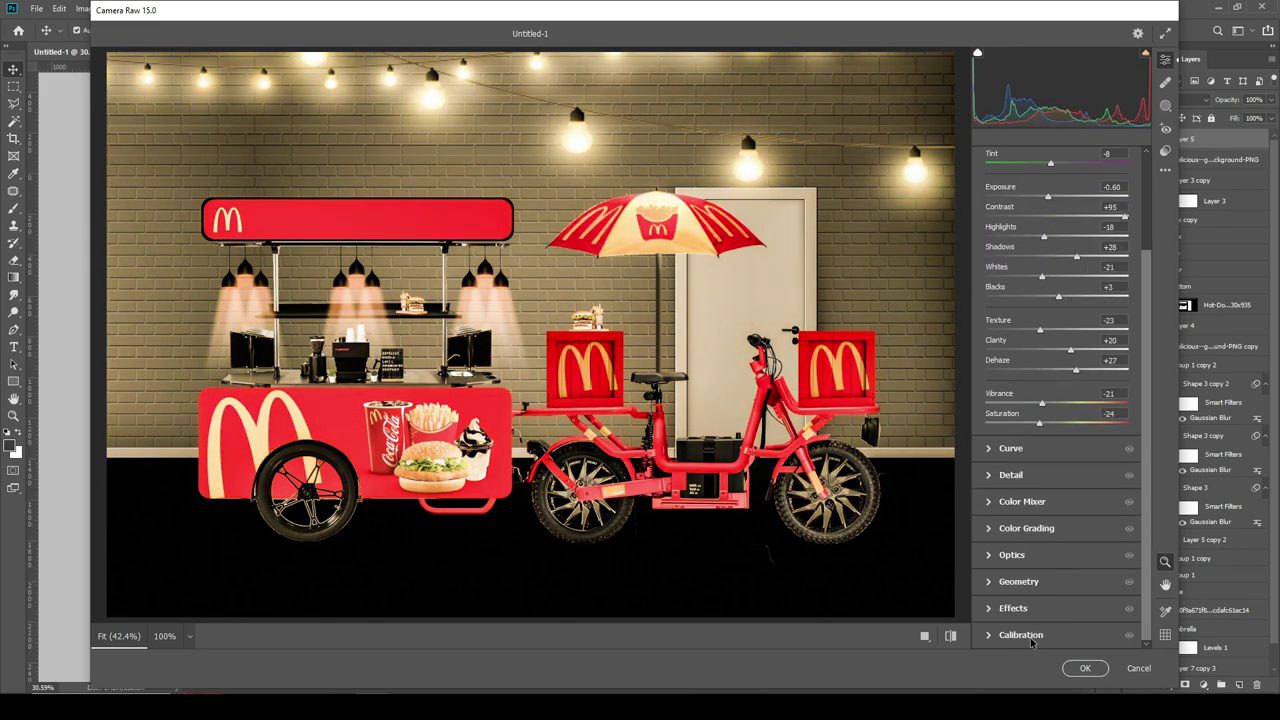
pyautogui.click(1020, 632)
pyautogui.click(1018, 372)
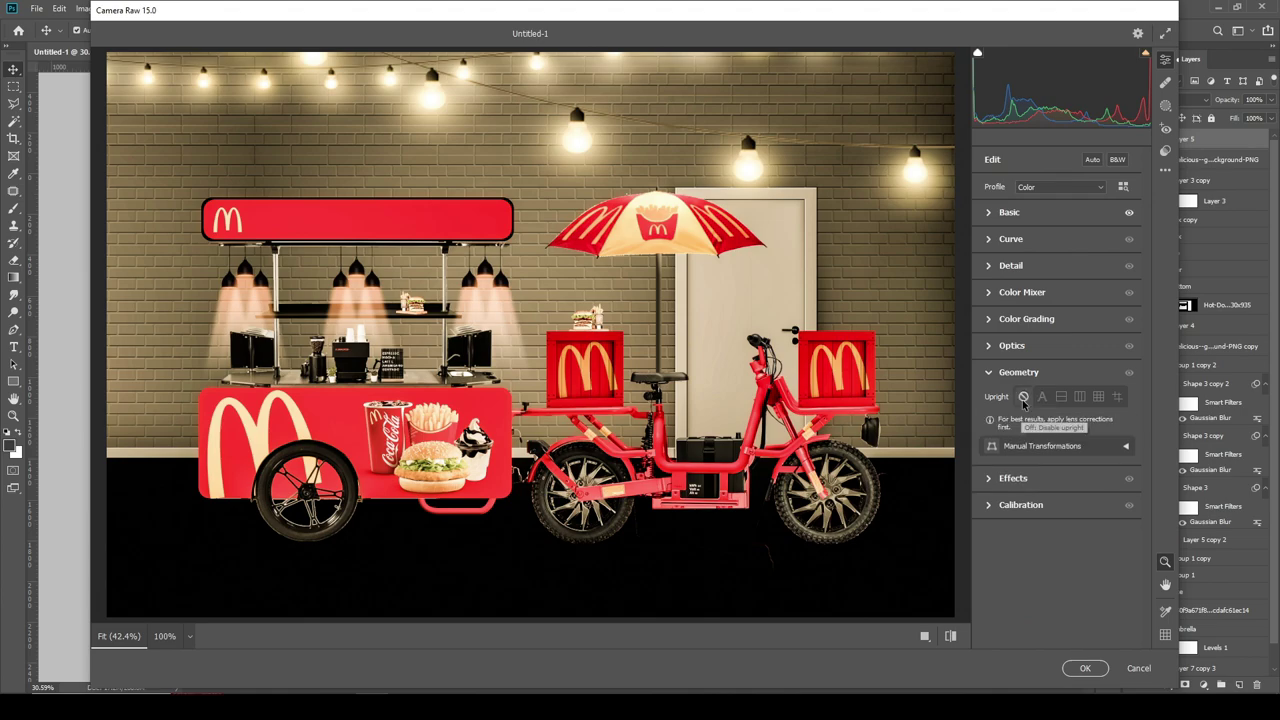
pyautogui.click(1042, 446)
pyautogui.moveTo(1056, 501); pyautogui.dragTo(1068, 503)
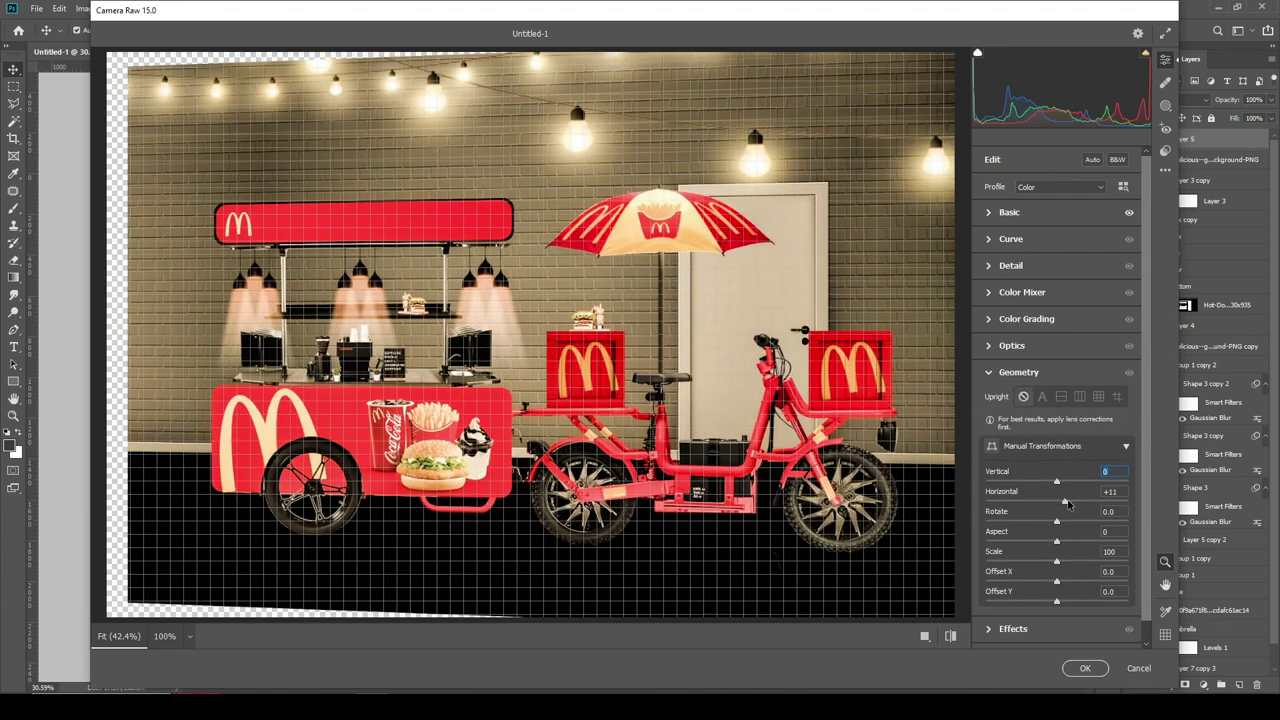
pyautogui.moveTo(1068, 503); pyautogui.dragTo(1046, 503)
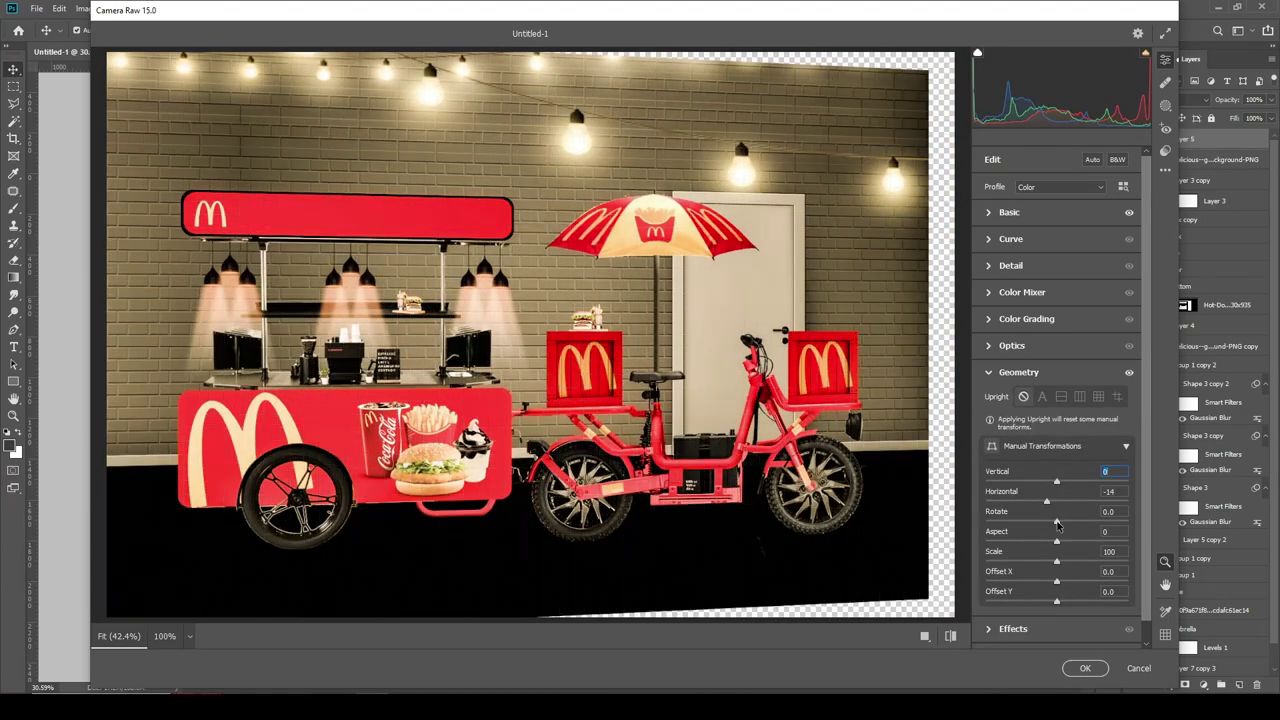
pyautogui.moveTo(1056, 561); pyautogui.dragTo(1068, 561)
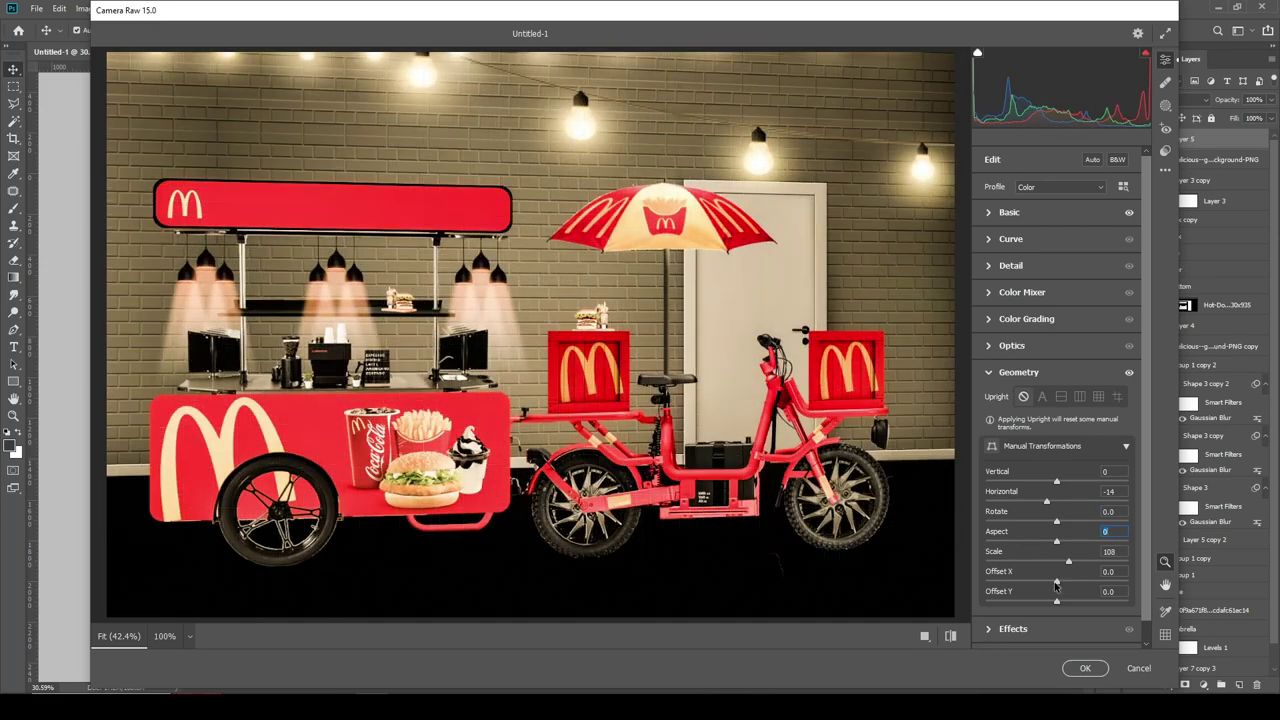
pyautogui.click(1068, 445)
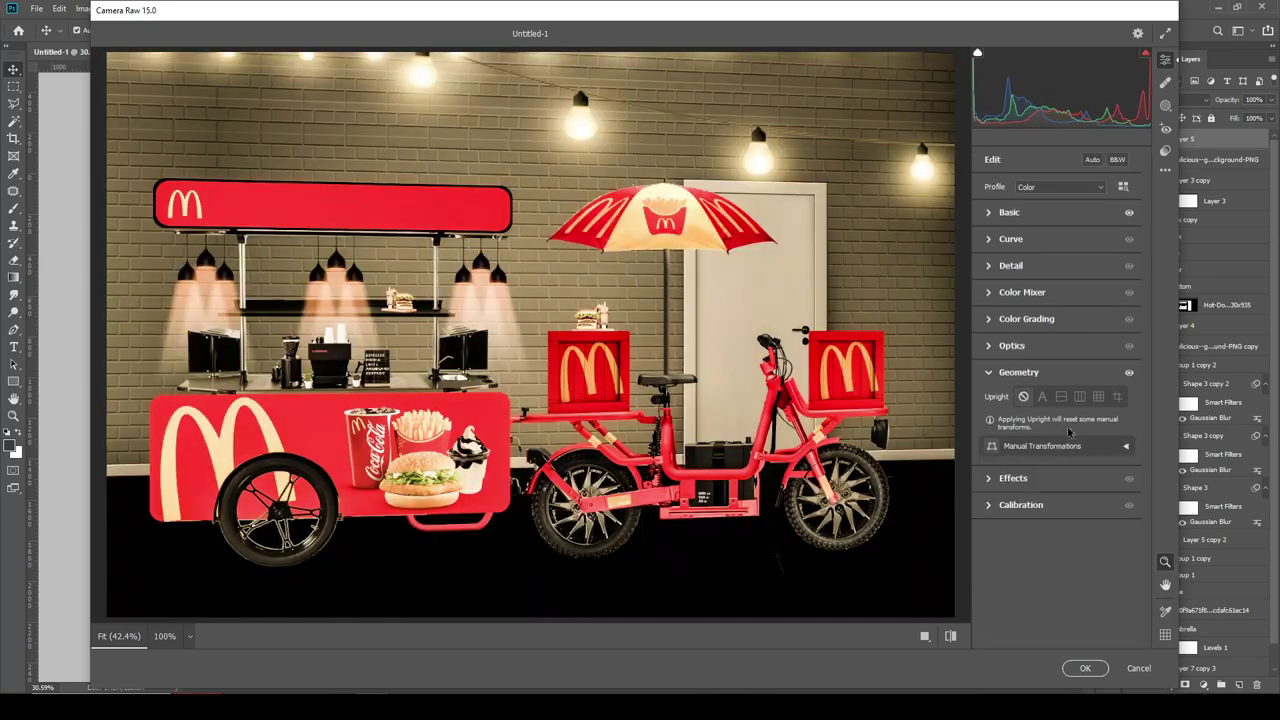
# - Set Optics Distortion -1 and Vignette -33, then apply the Camera Raw grade
pyautogui.click(1012, 345)
pyautogui.moveTo(1056, 379); pyautogui.dragTo(1038, 400)
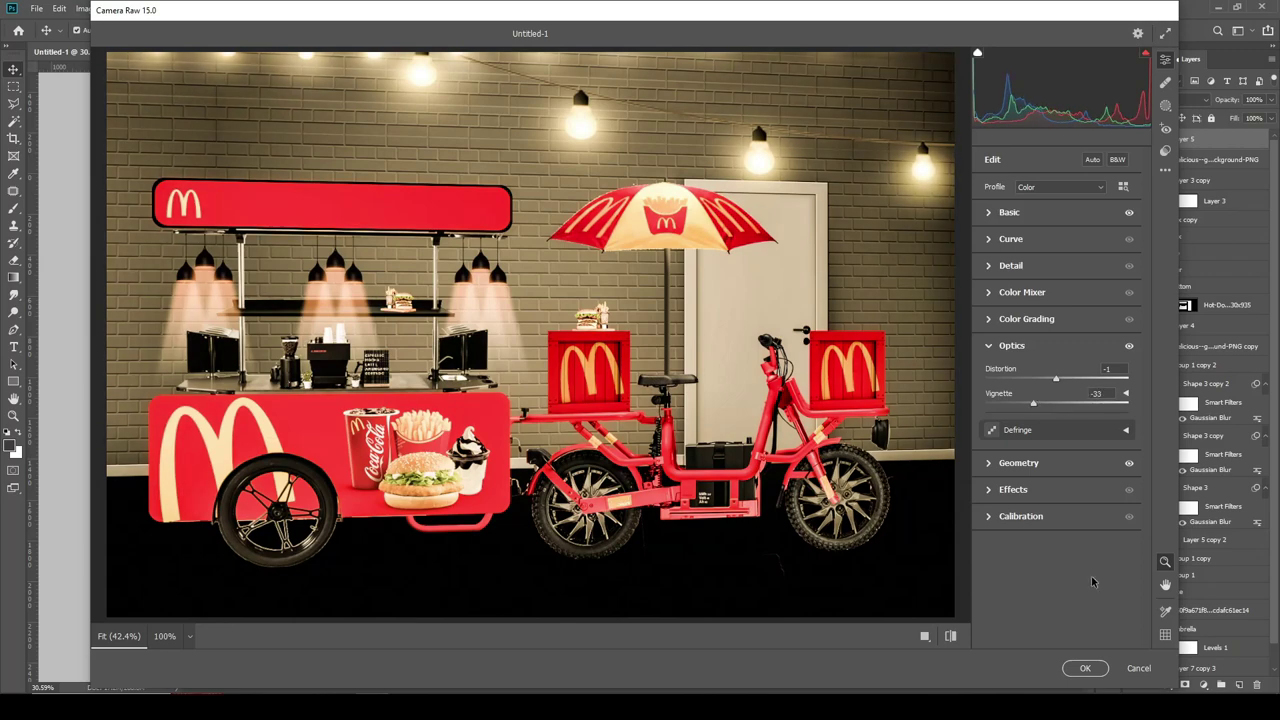
pyautogui.click(1085, 668)
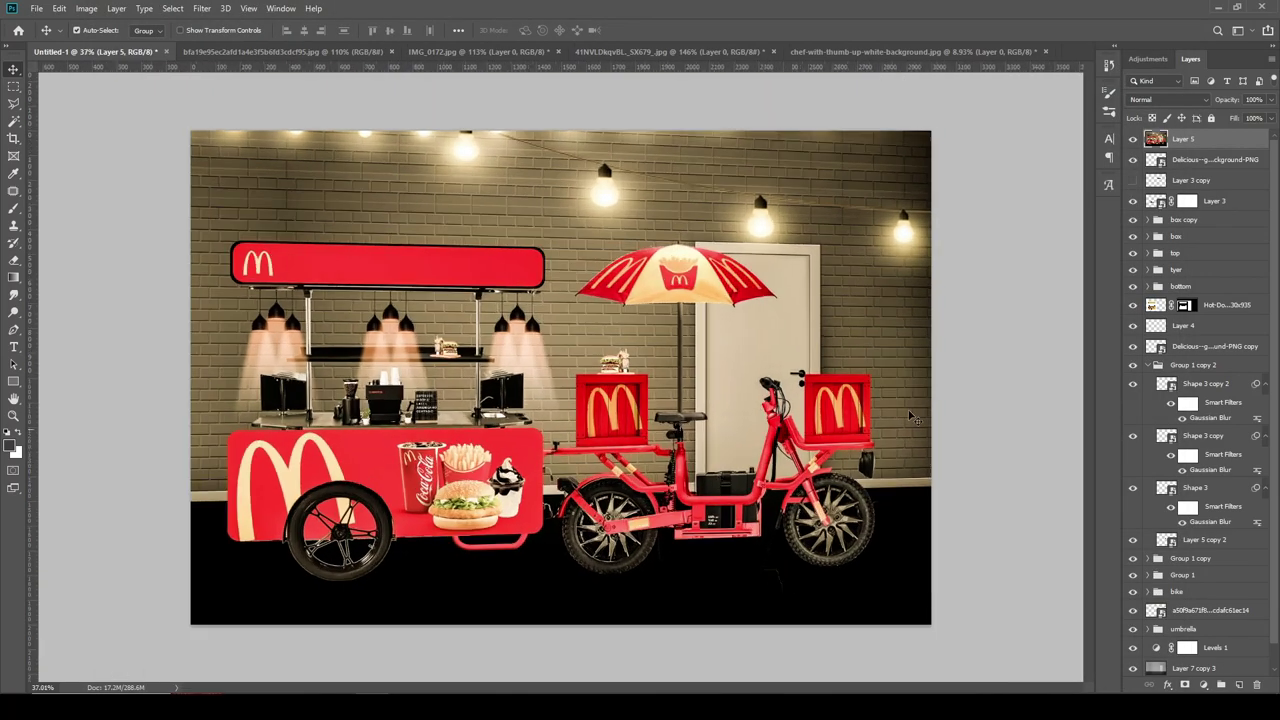